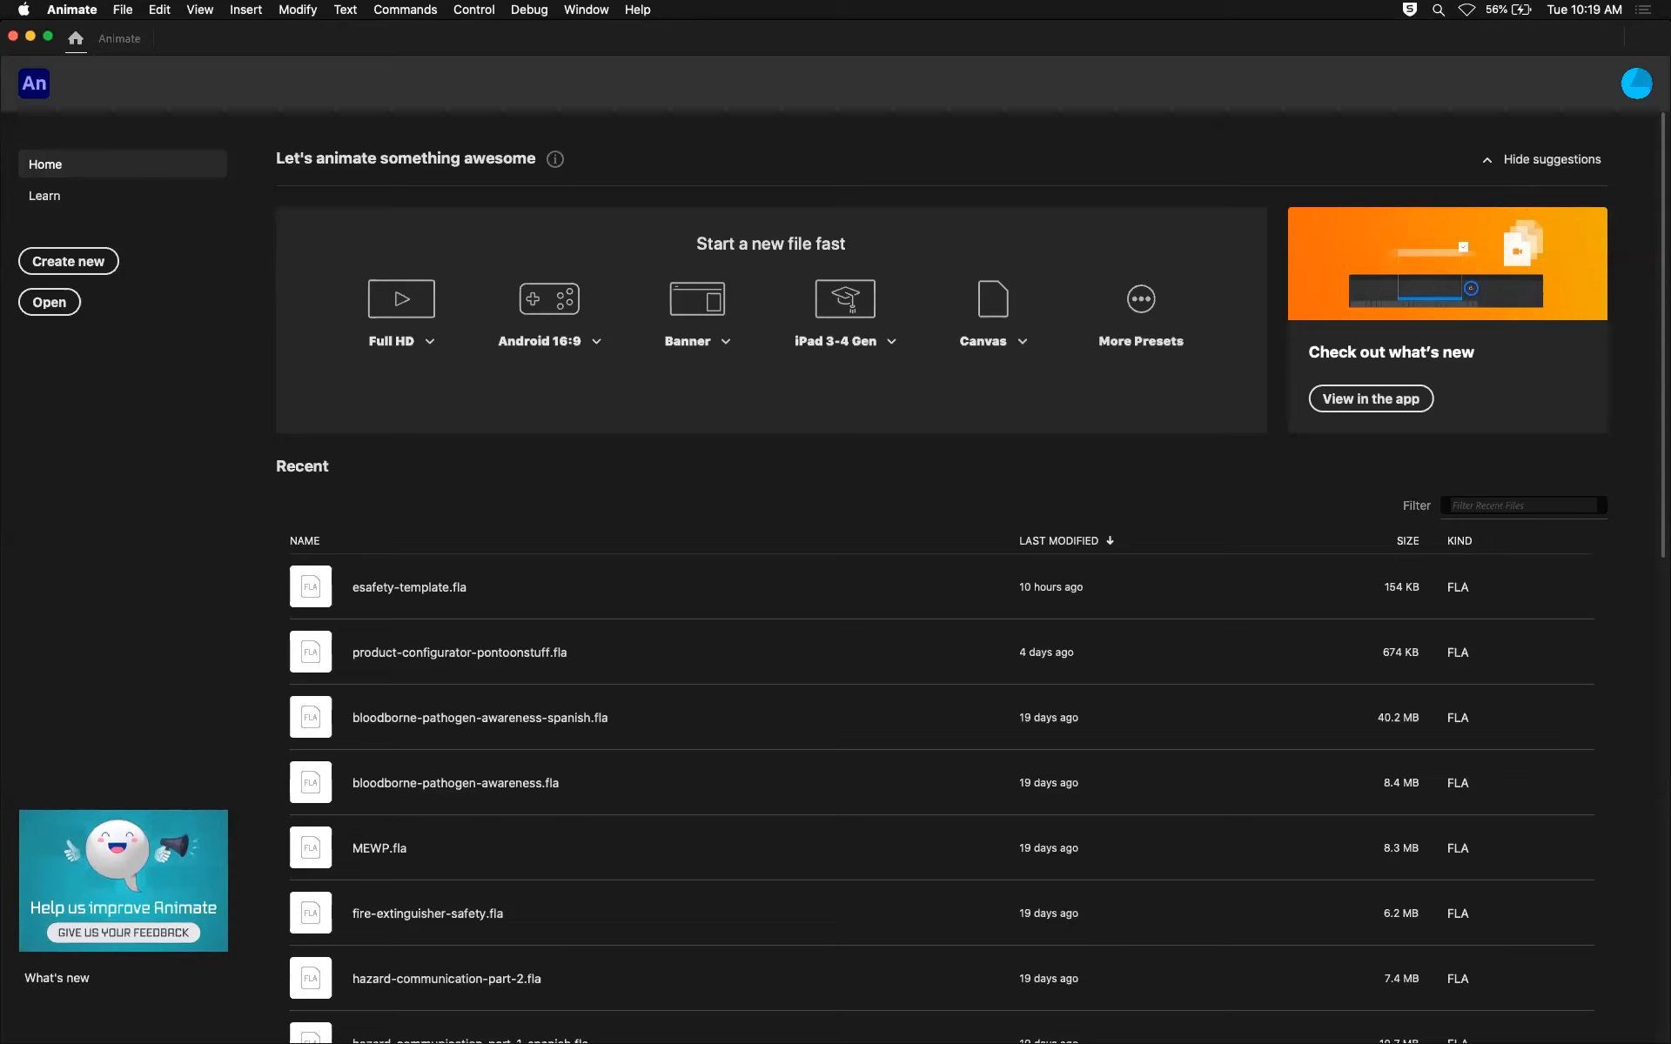
# Switch to Finder and create a folder named Animation on the Desktop.
pyautogui.moveTo(1670, 174); pyautogui.dragTo(90, 41)
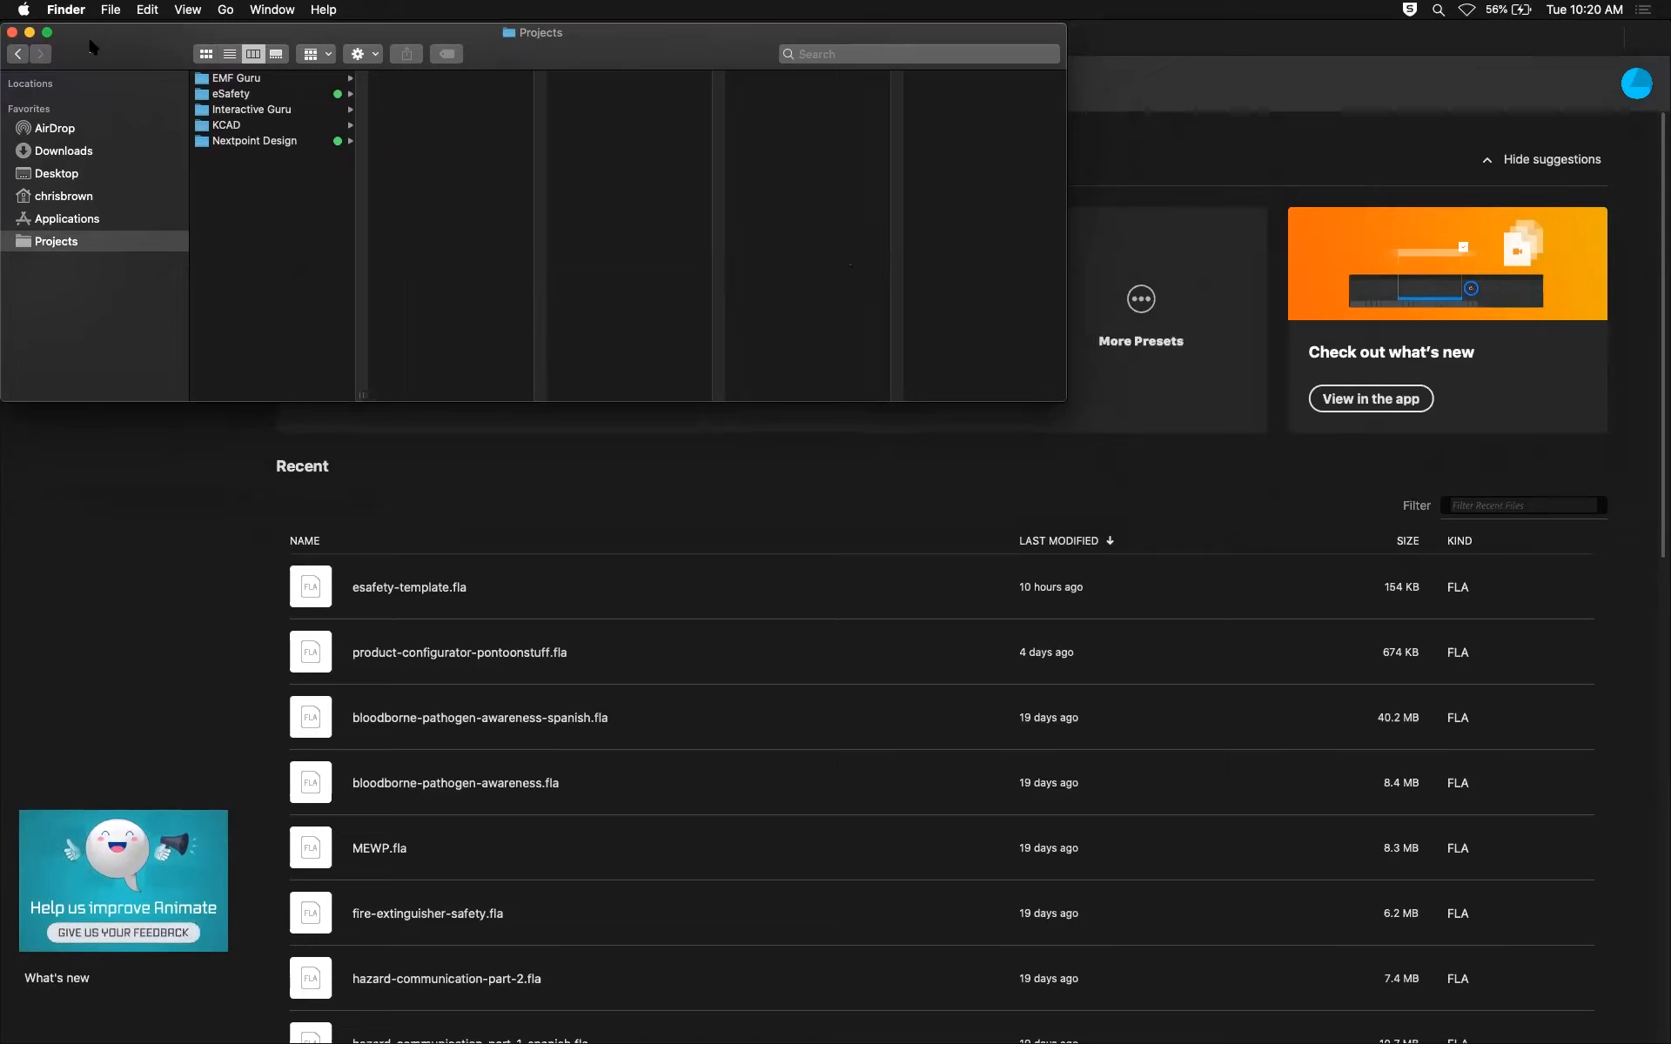
pyautogui.click(62, 170)
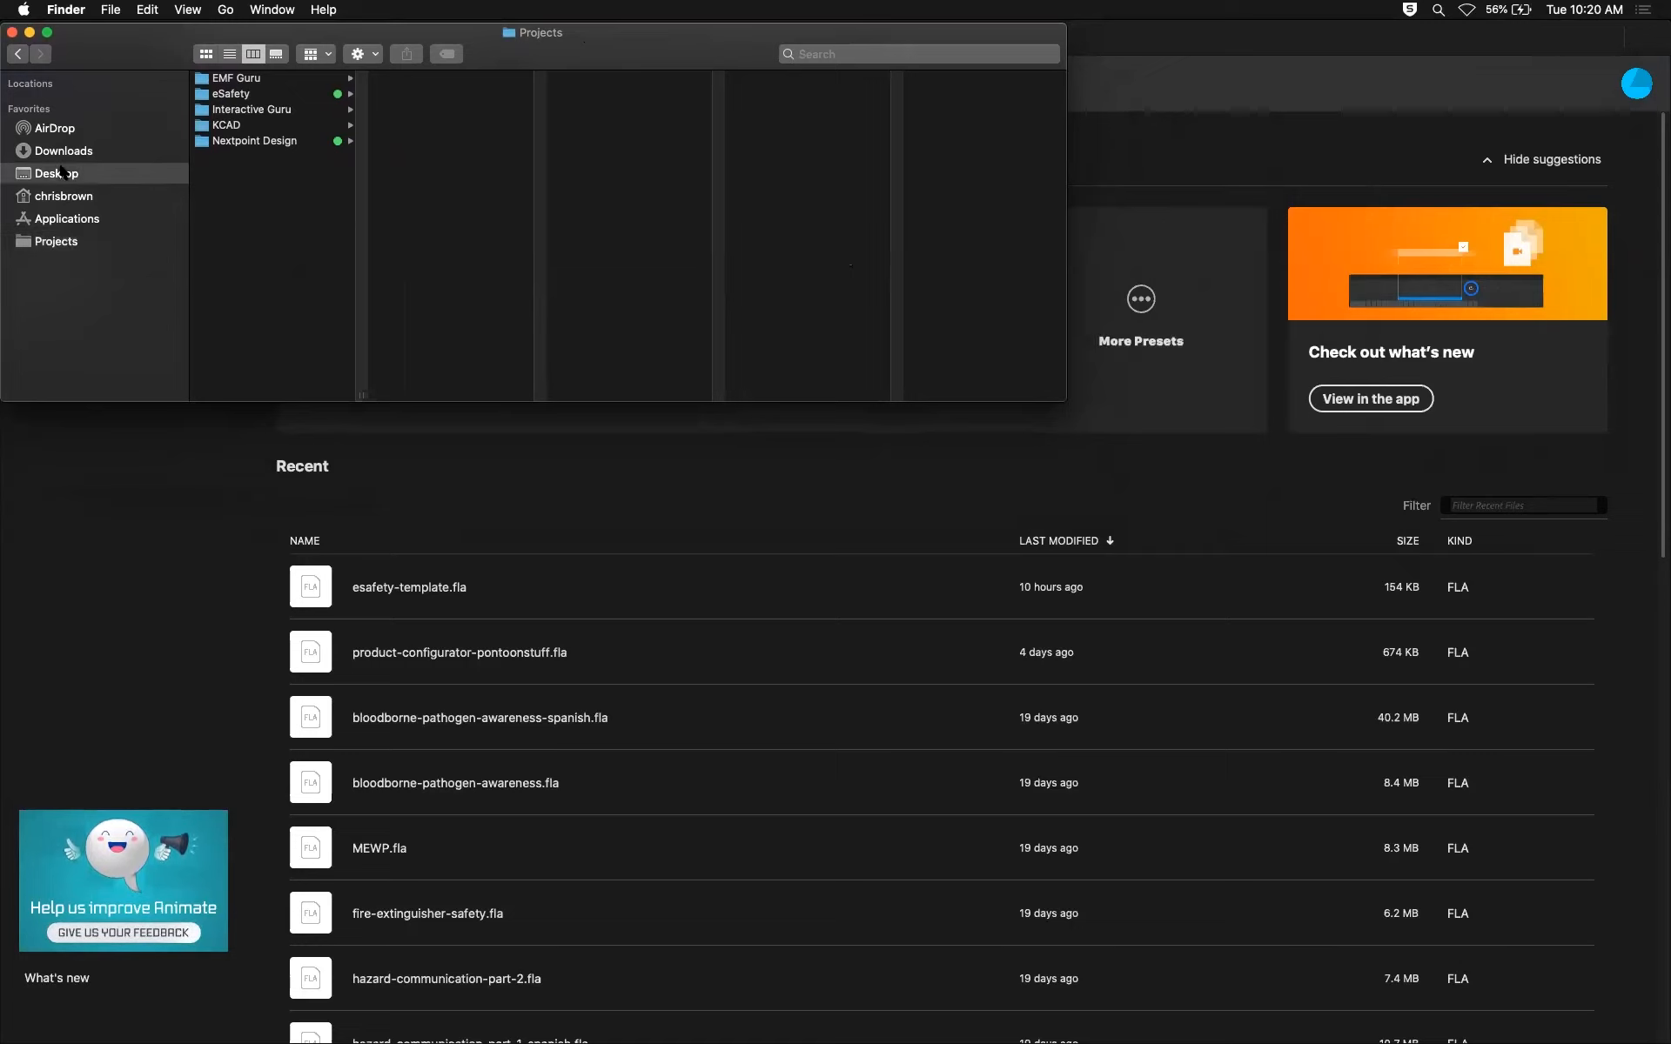
pyautogui.rightClick(257, 132)
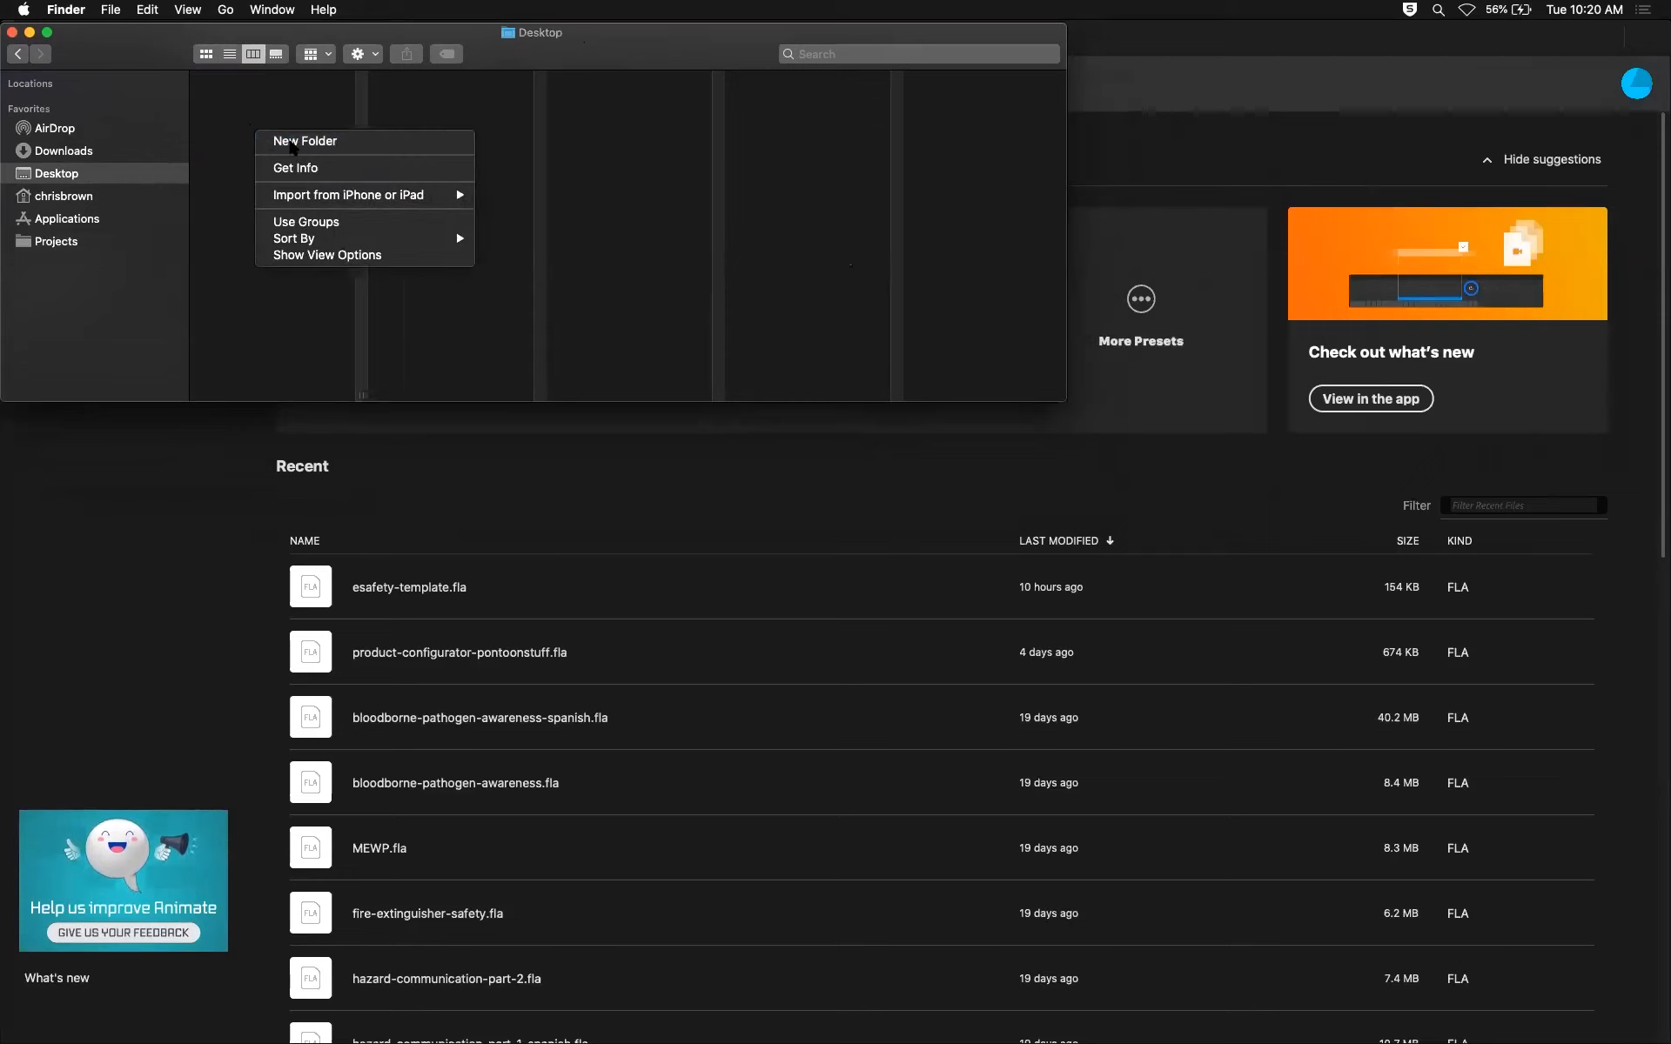
pyautogui.click(292, 142)
pyautogui.write('Animation')
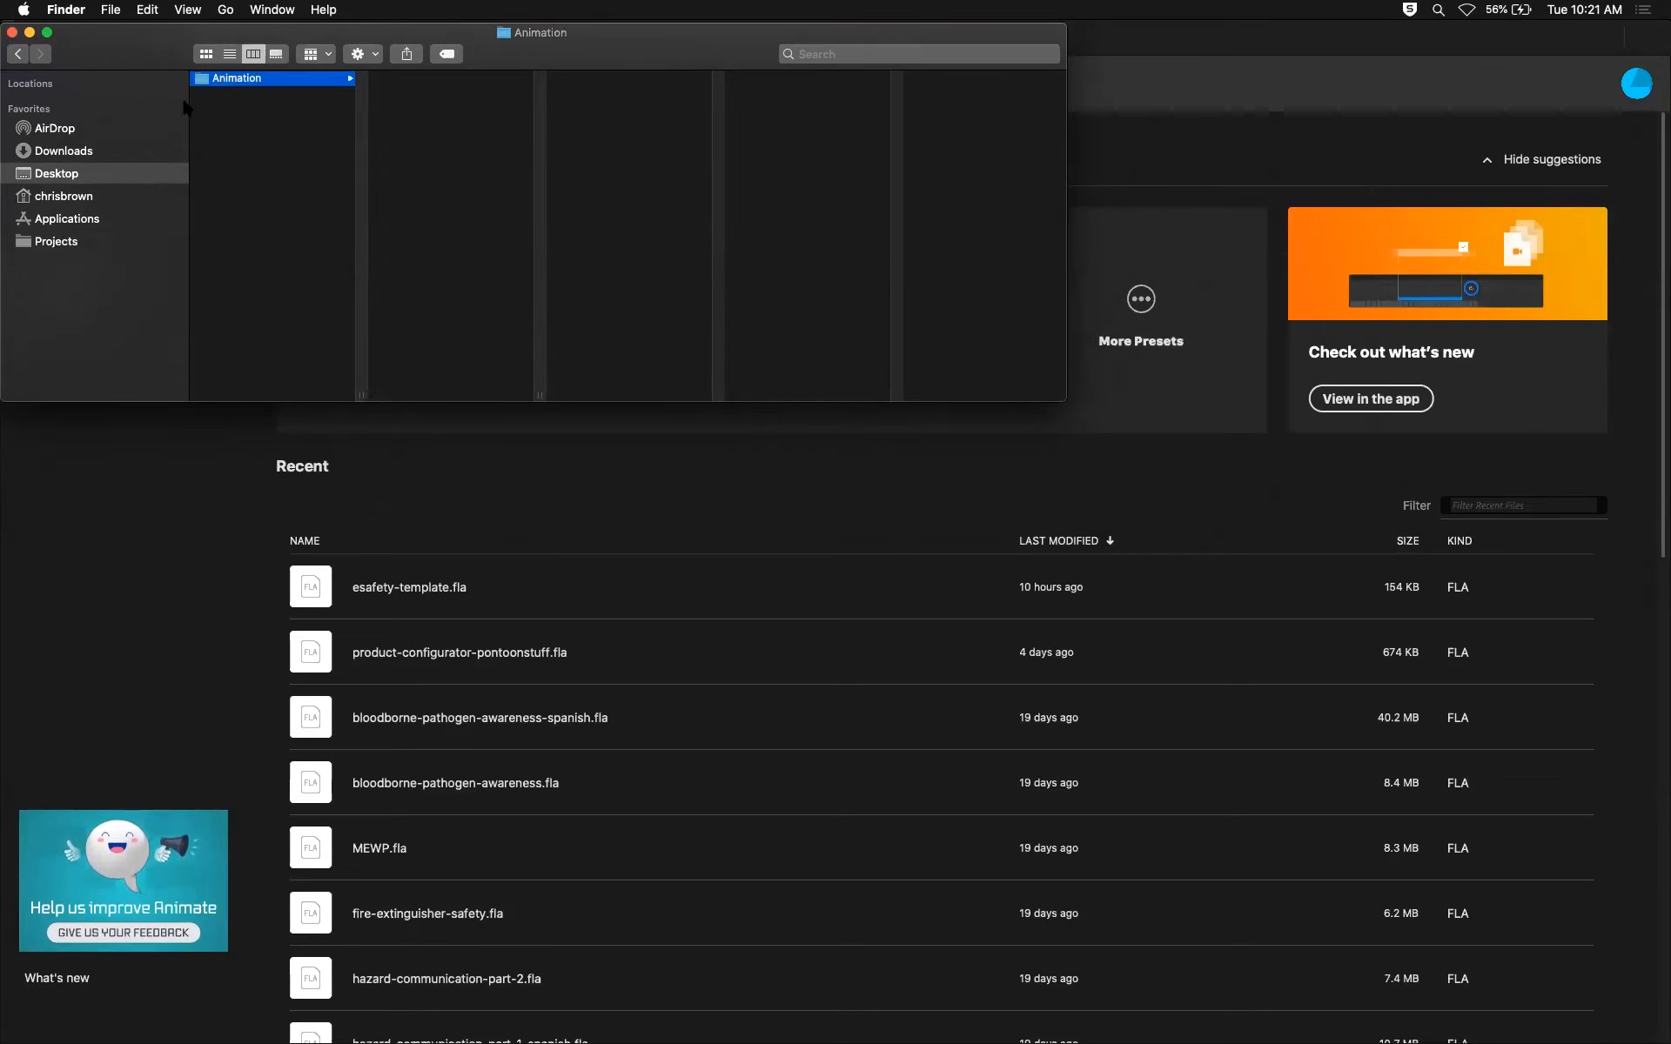
pyautogui.click(263, 150)
pyautogui.click(295, 82)
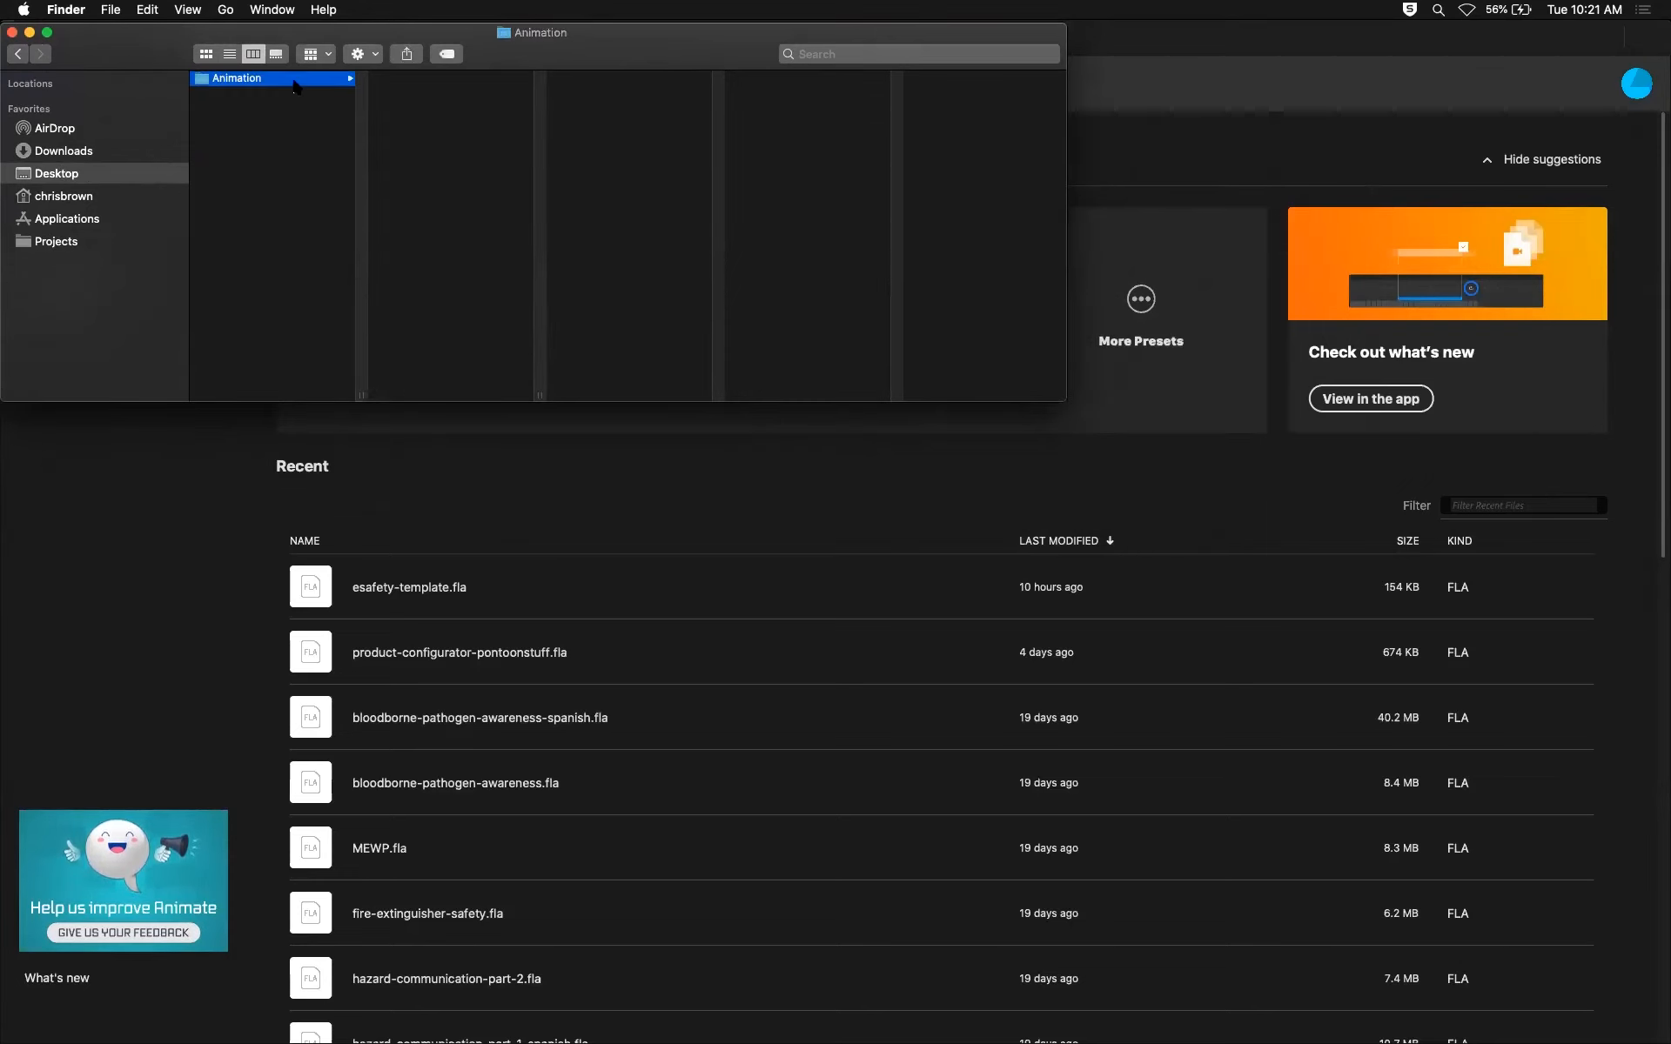
pyautogui.click(292, 132)
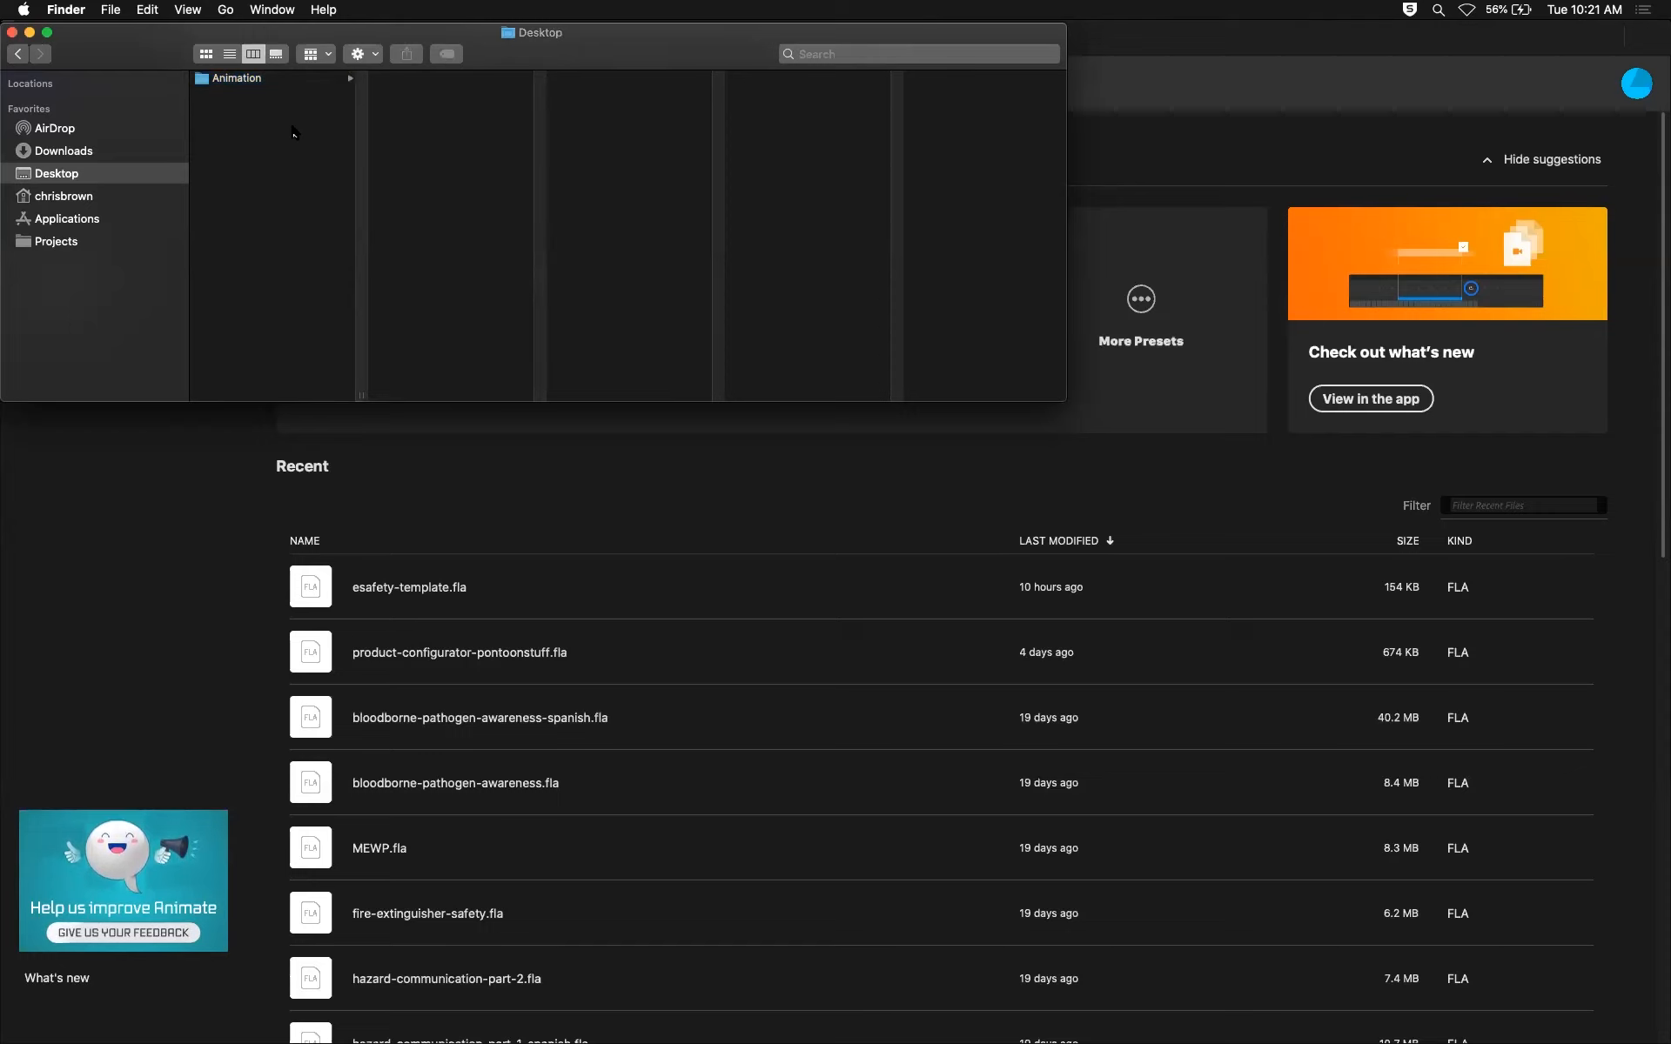
pyautogui.click(318, 79)
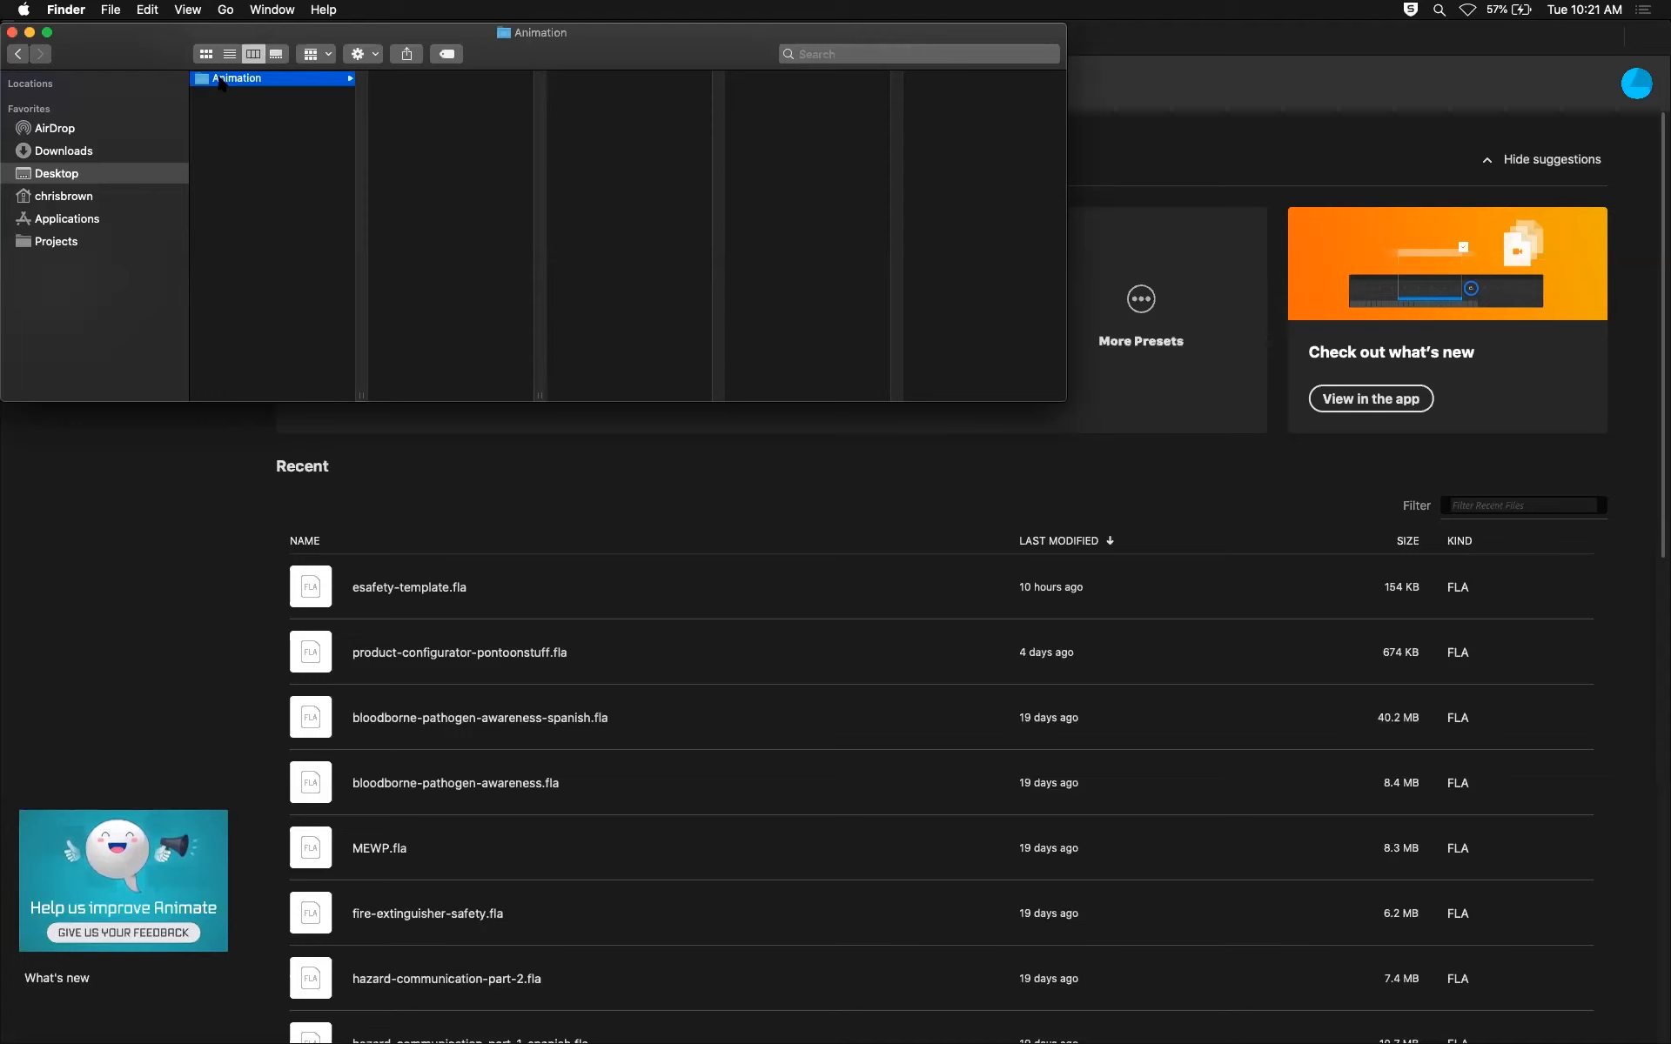
# Switch back to Animate and create an HTML5 Canvas document of 960 by 540 pixels at 30 fps.
pyautogui.click(184, 585)
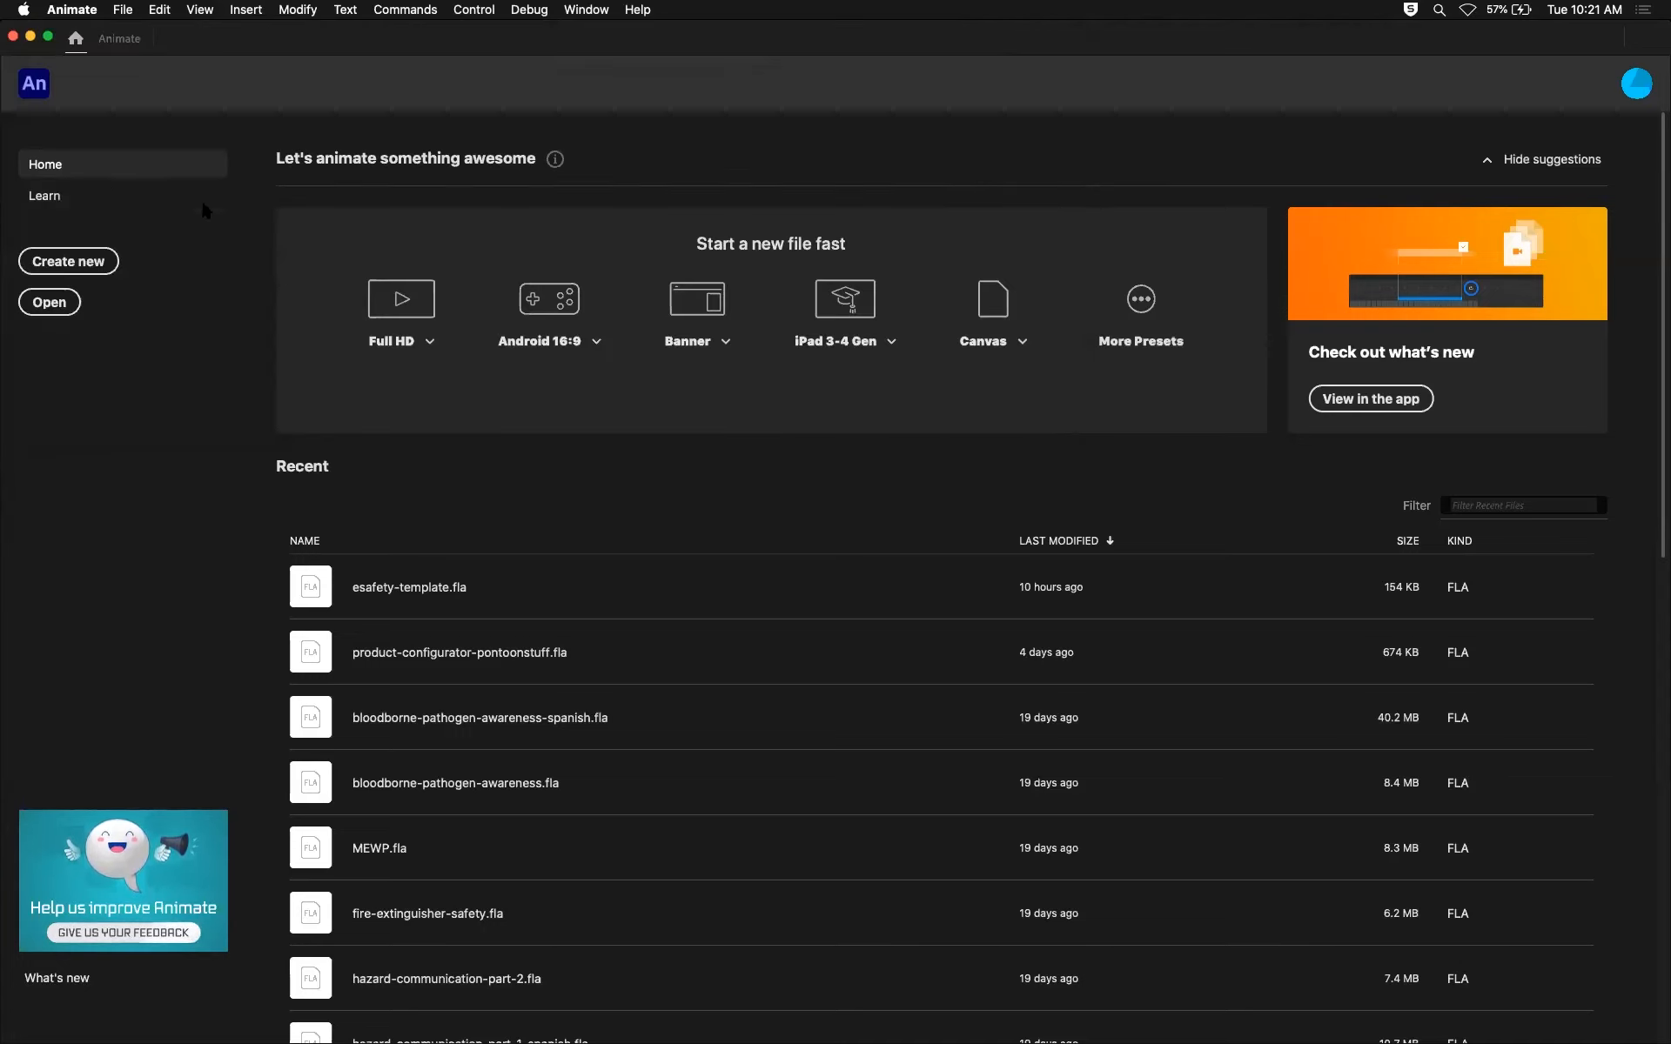
pyautogui.click(86, 264)
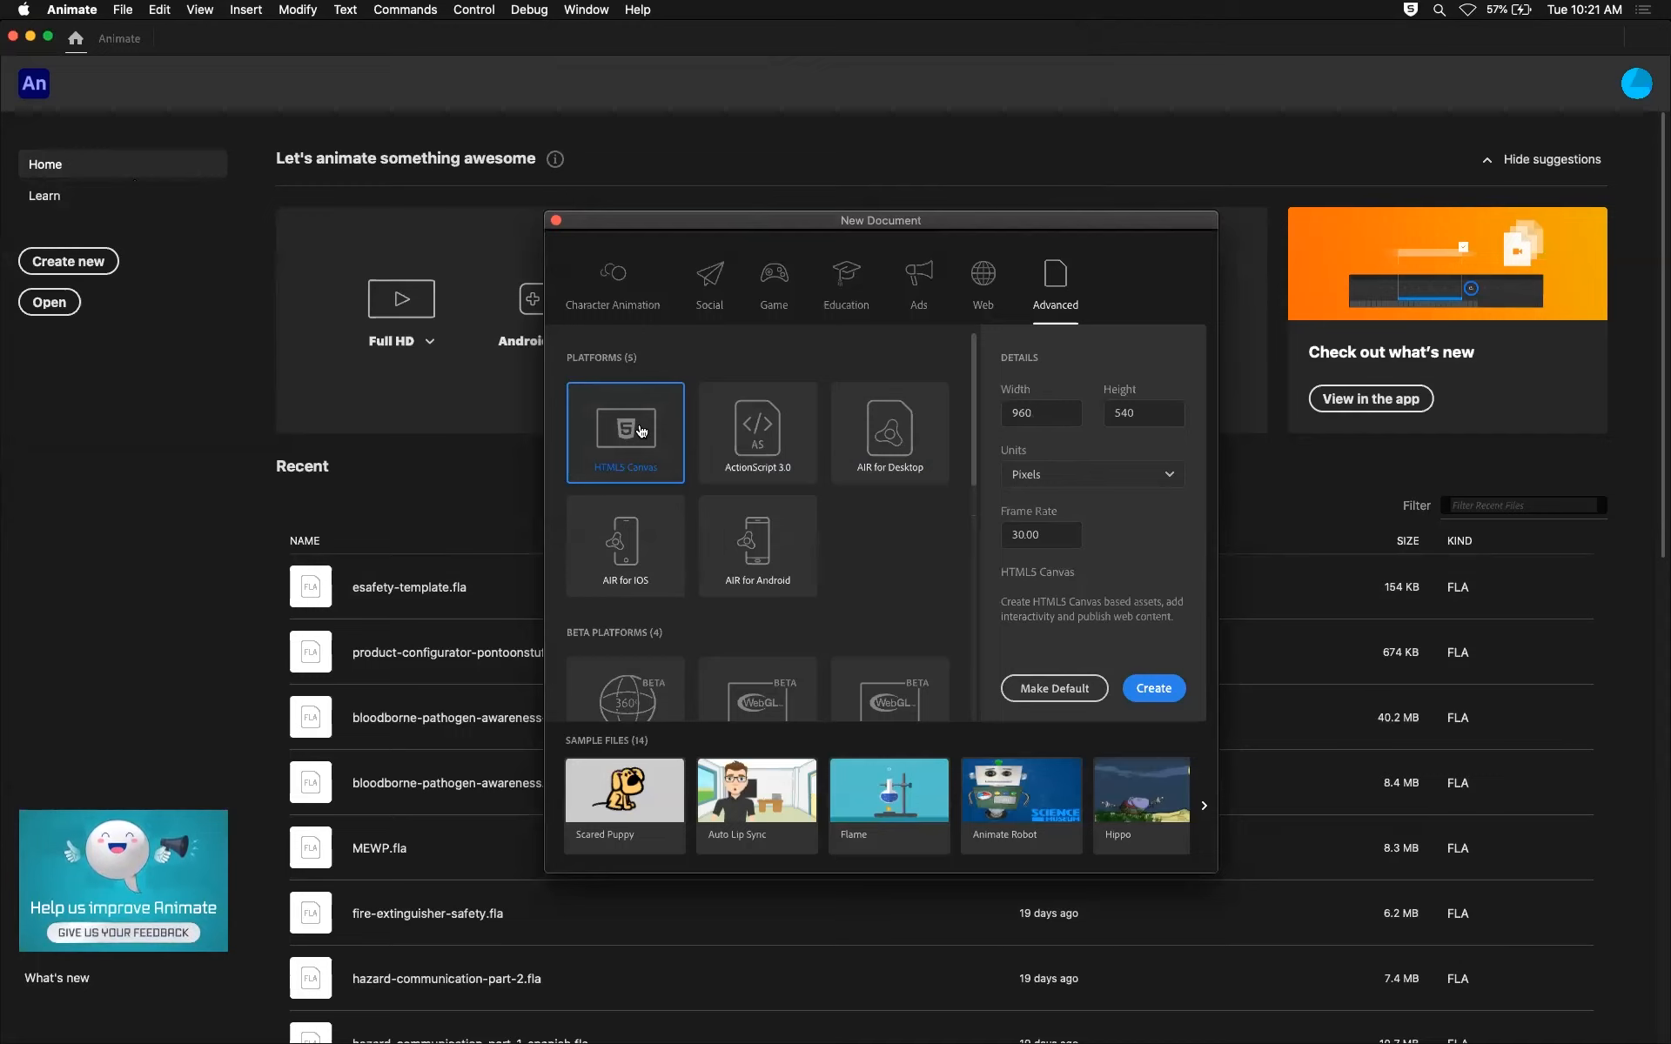
pyautogui.click(1046, 414)
pyautogui.click(1157, 413)
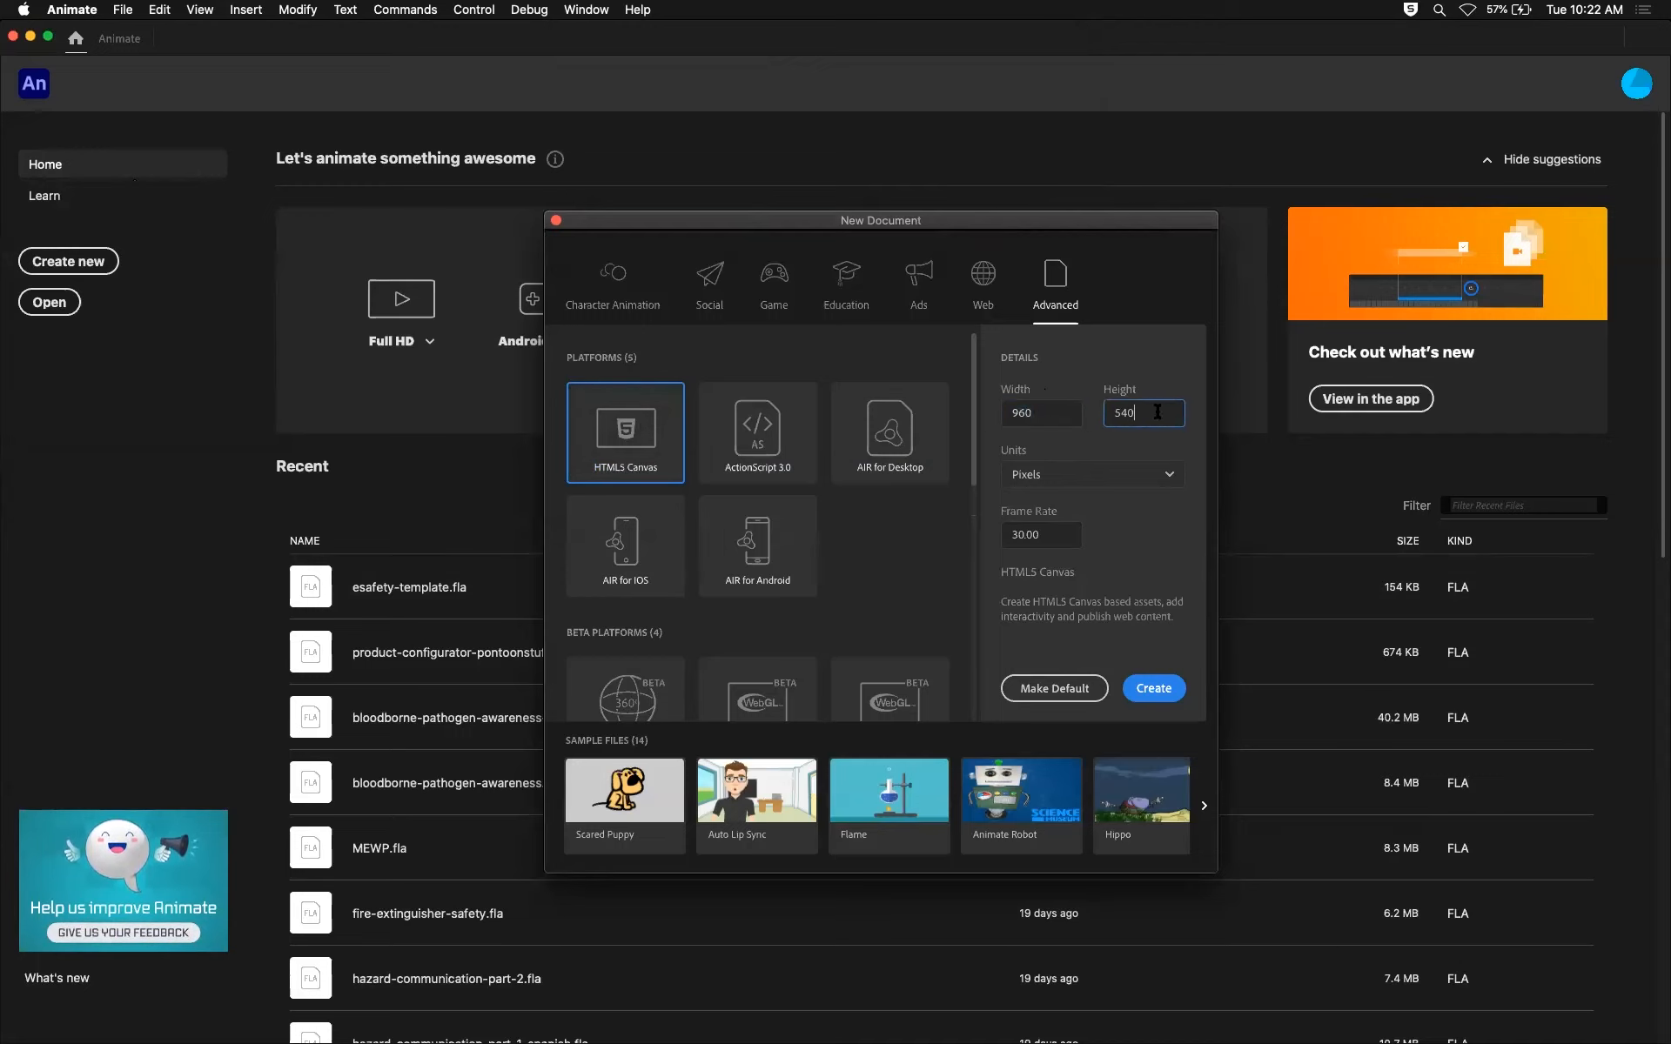
pyautogui.click(1063, 536)
pyautogui.click(1156, 691)
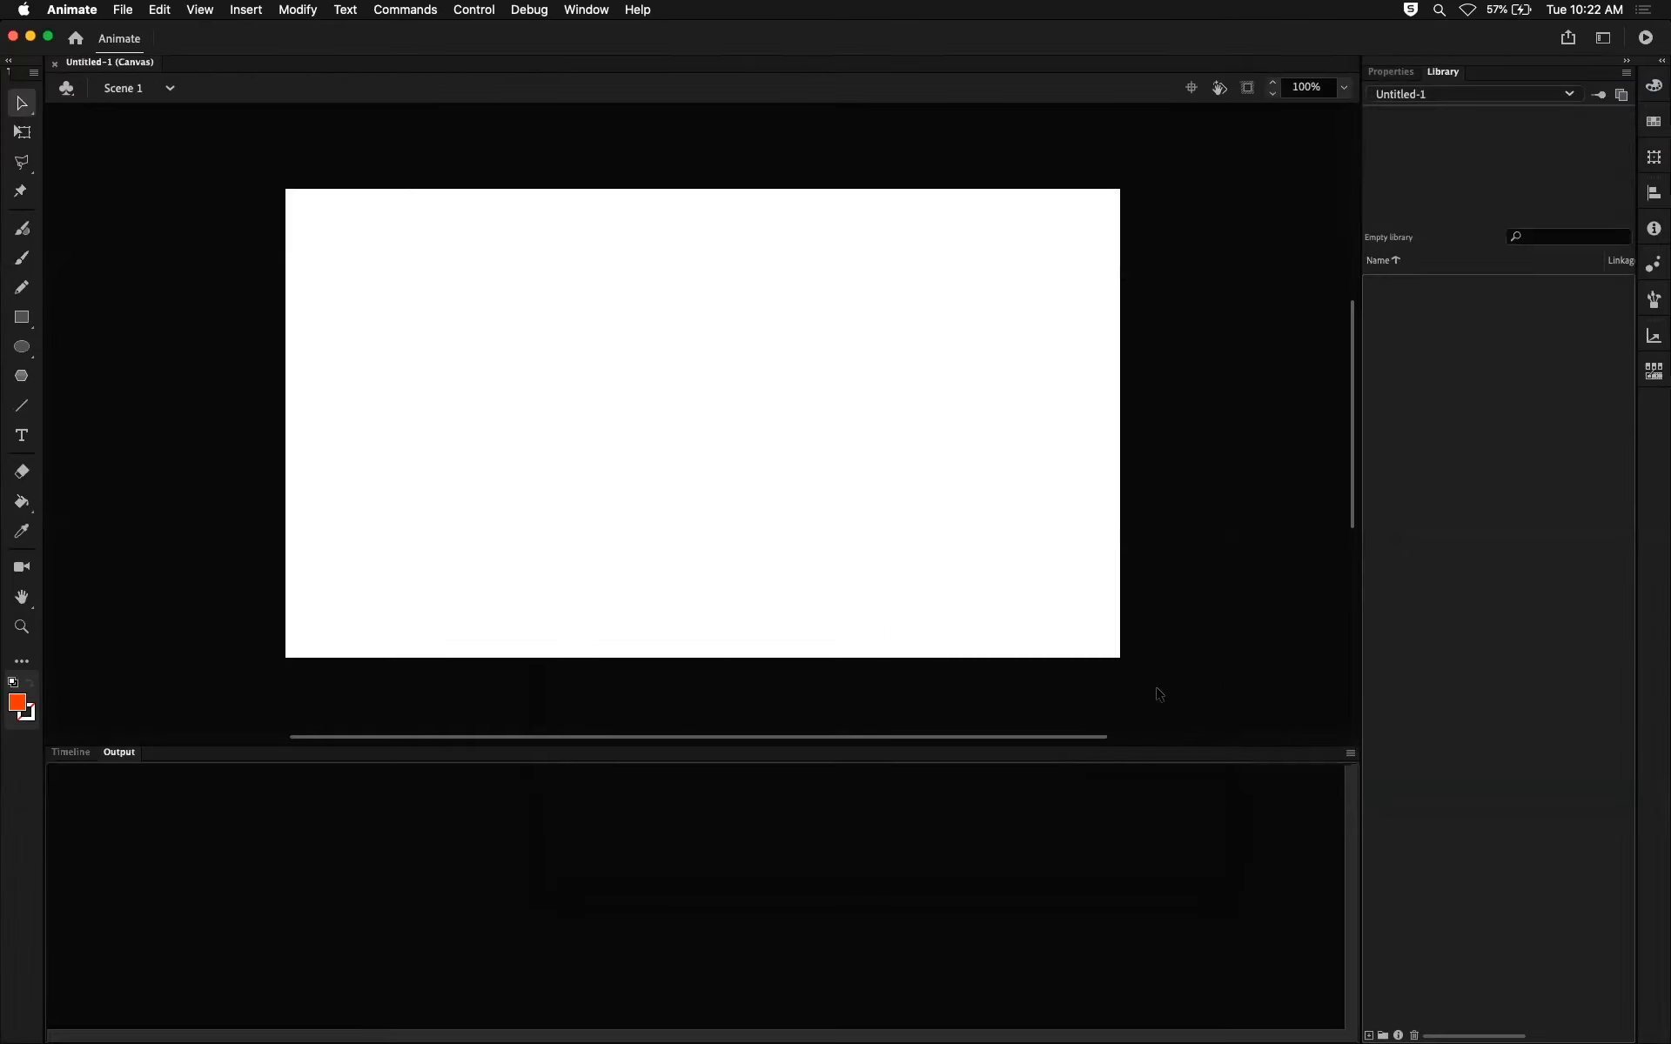
# Review the document's properties and detailed settings, and set the stage color to white.
pyautogui.click(1398, 73)
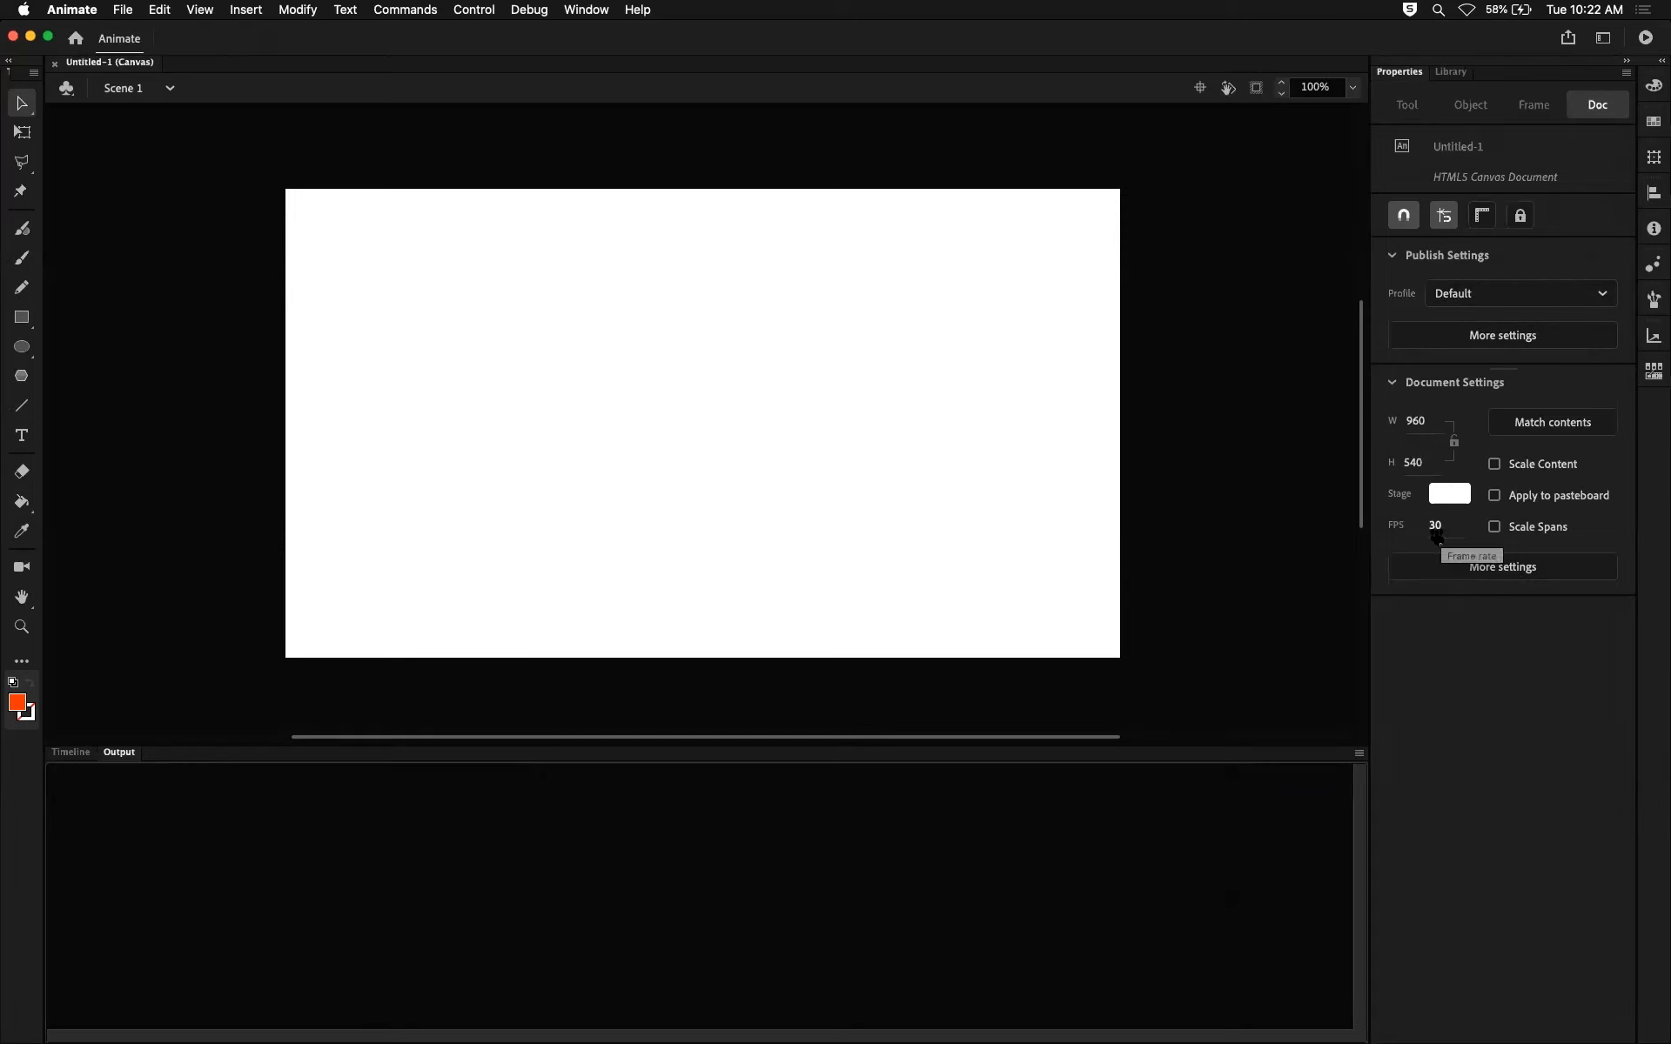
pyautogui.click(1526, 575)
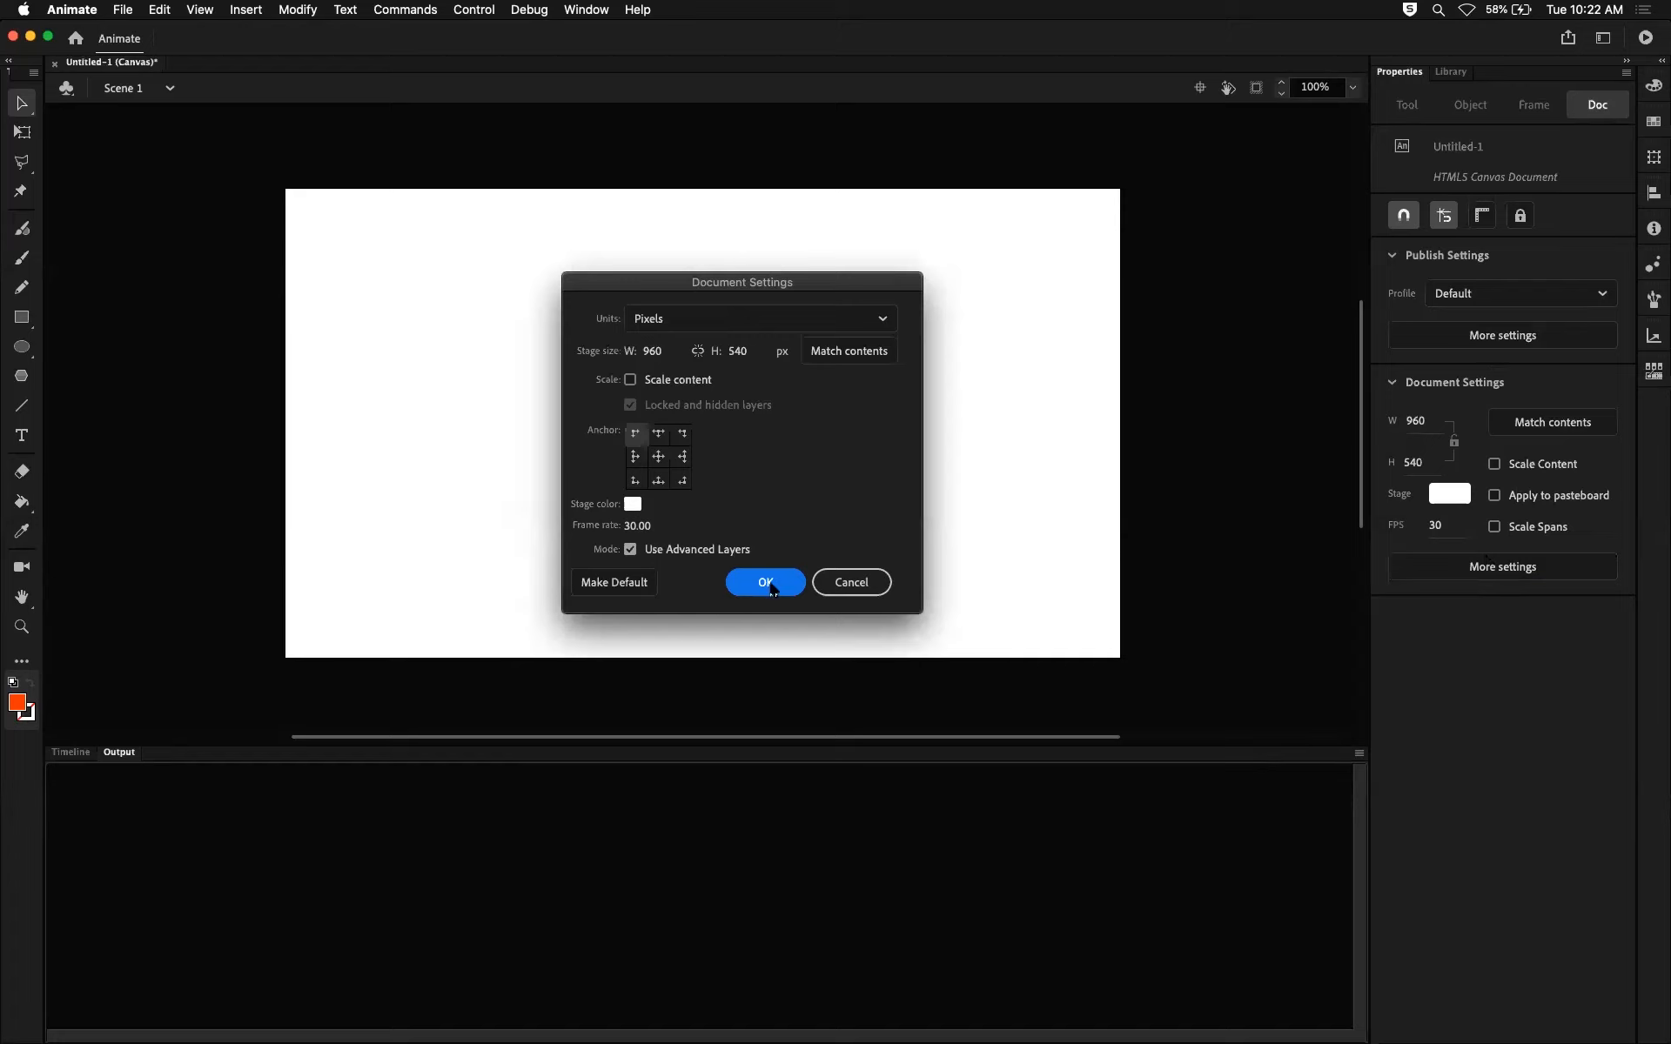
pyautogui.click(887, 582)
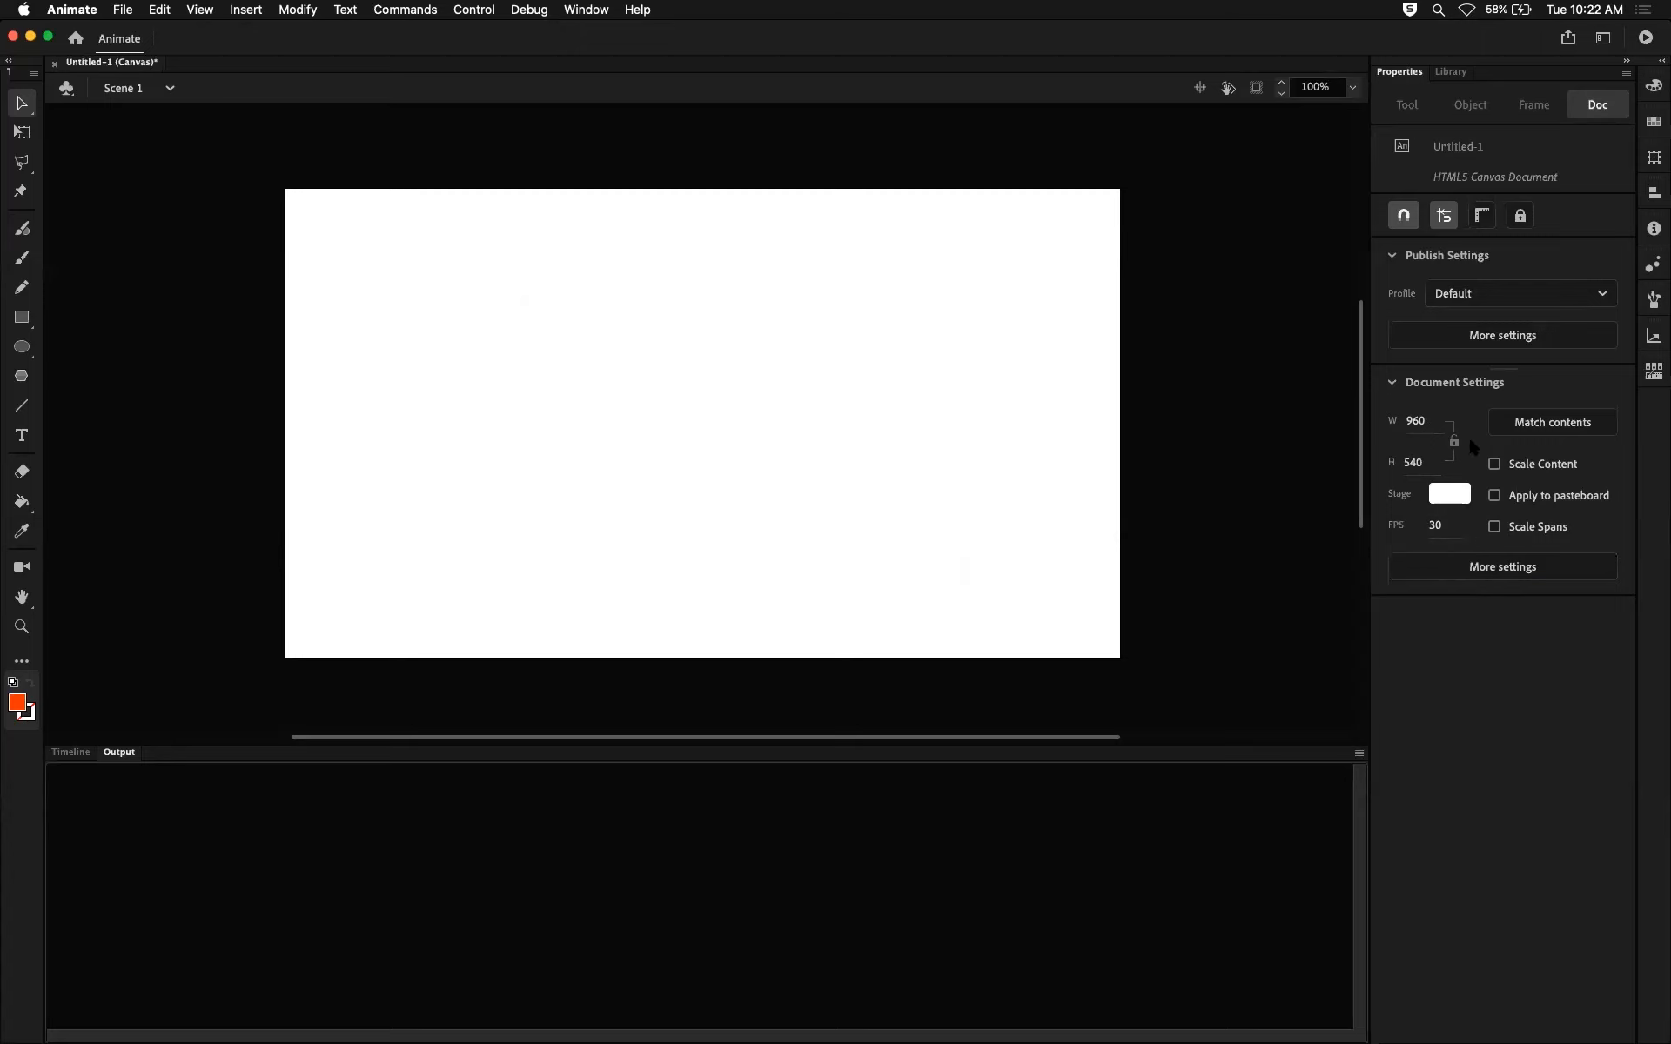
pyautogui.click(1448, 495)
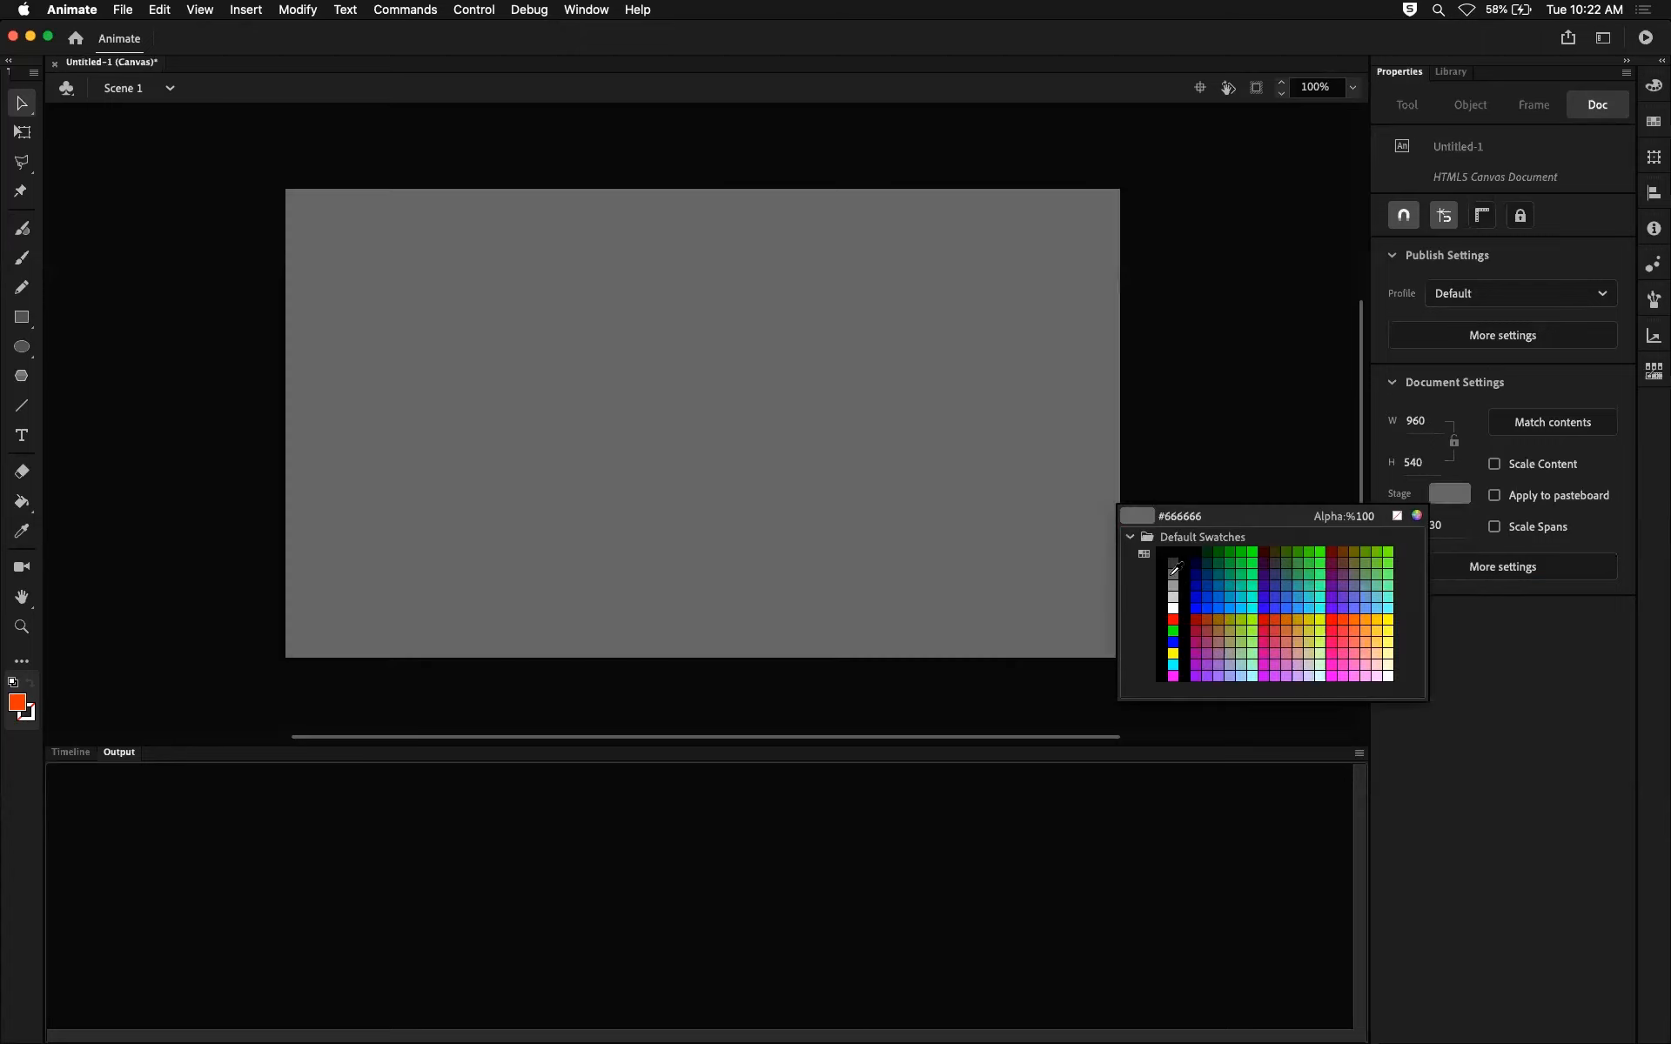
pyautogui.click(1173, 609)
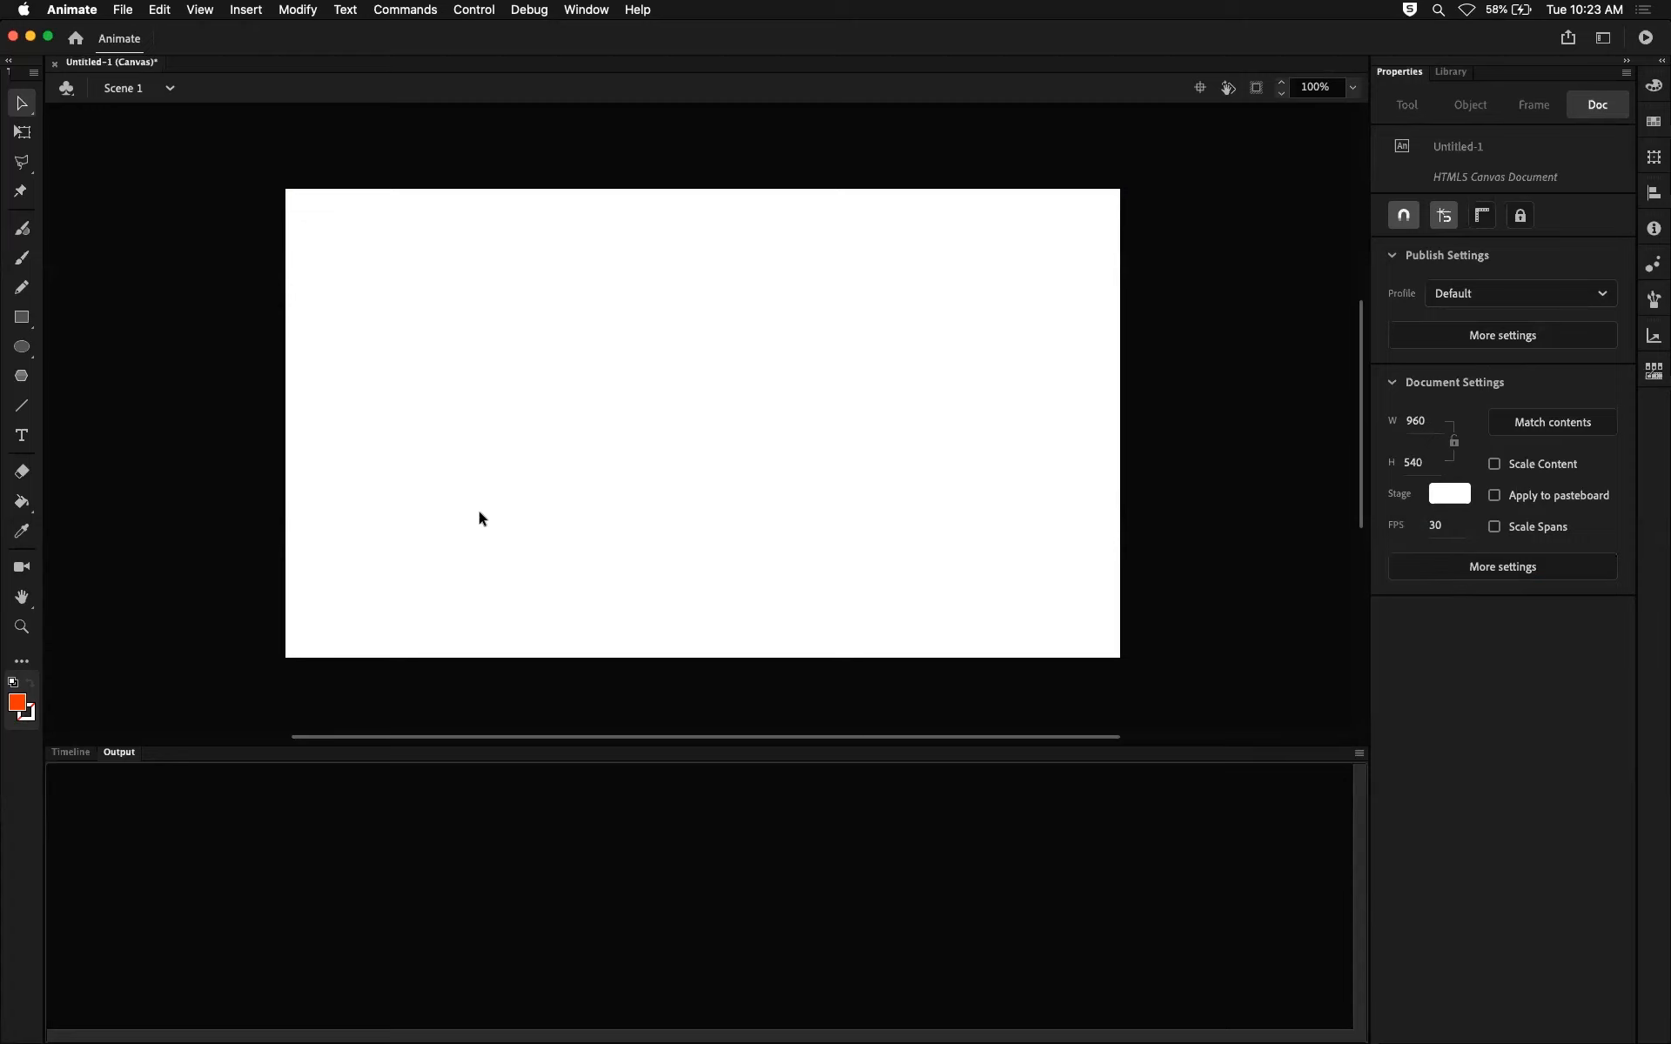
# Show the timeline and save the document as animation.fla in the Desktop's Animation folder.
pyautogui.click(70, 754)
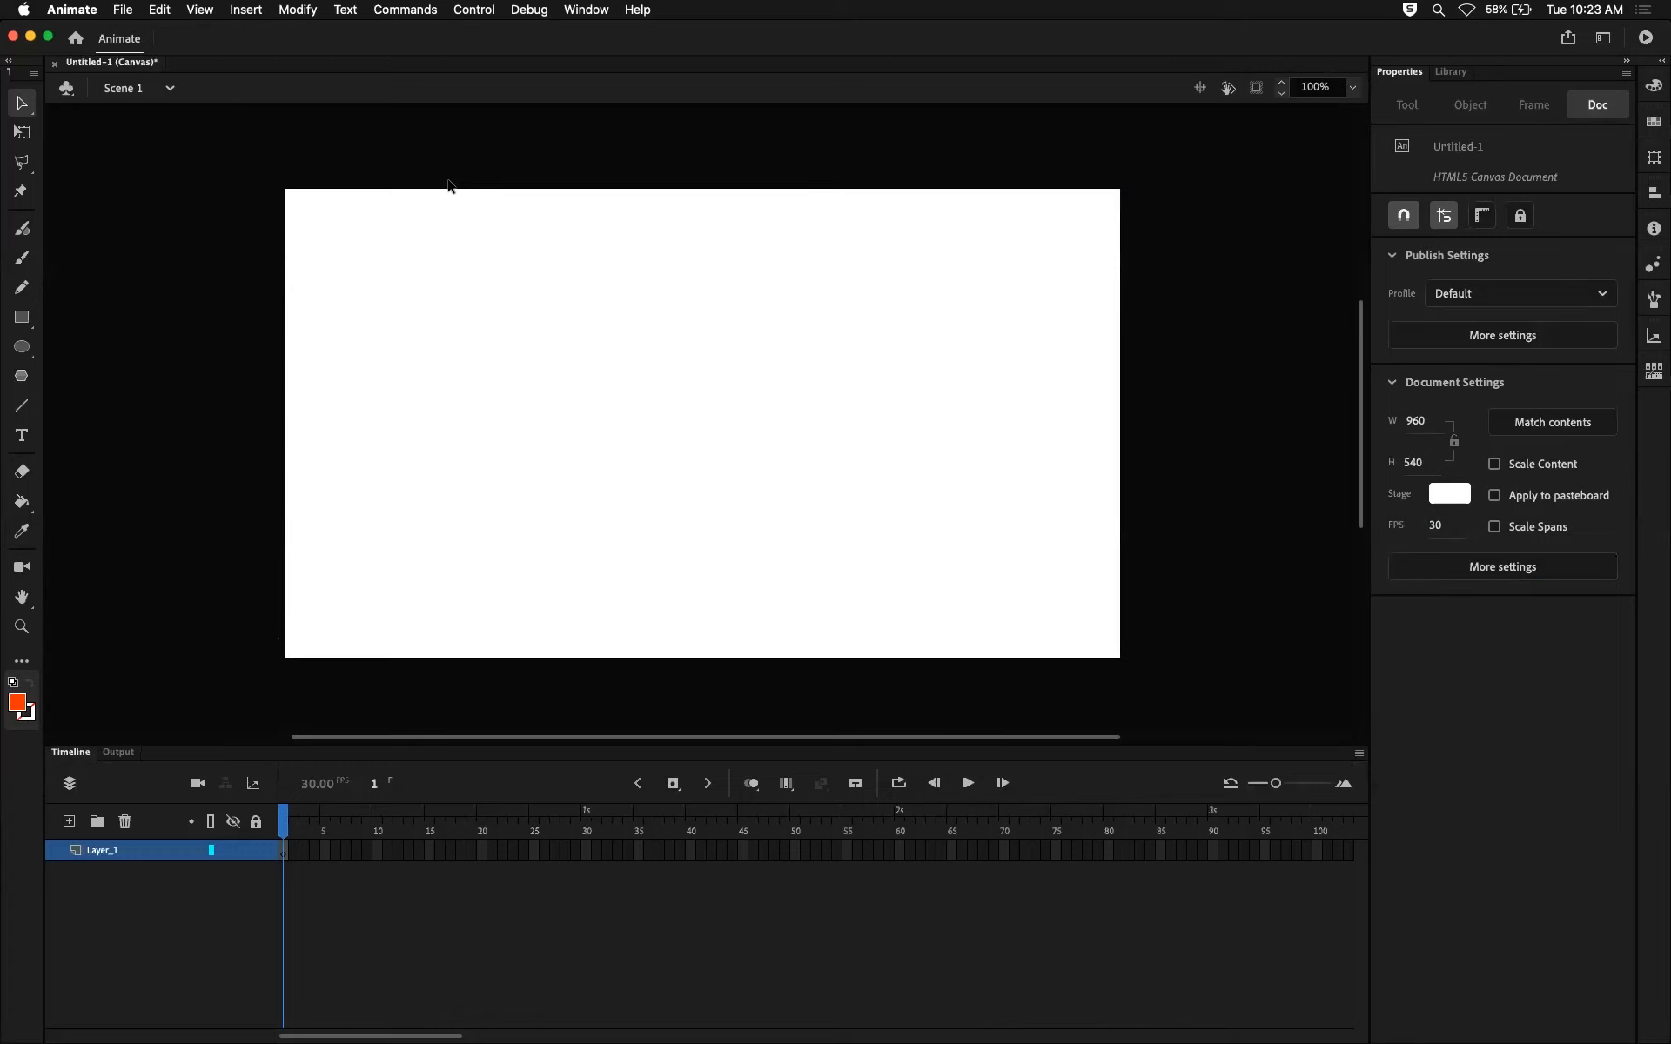
pyautogui.click(123, 10)
pyautogui.click(157, 146)
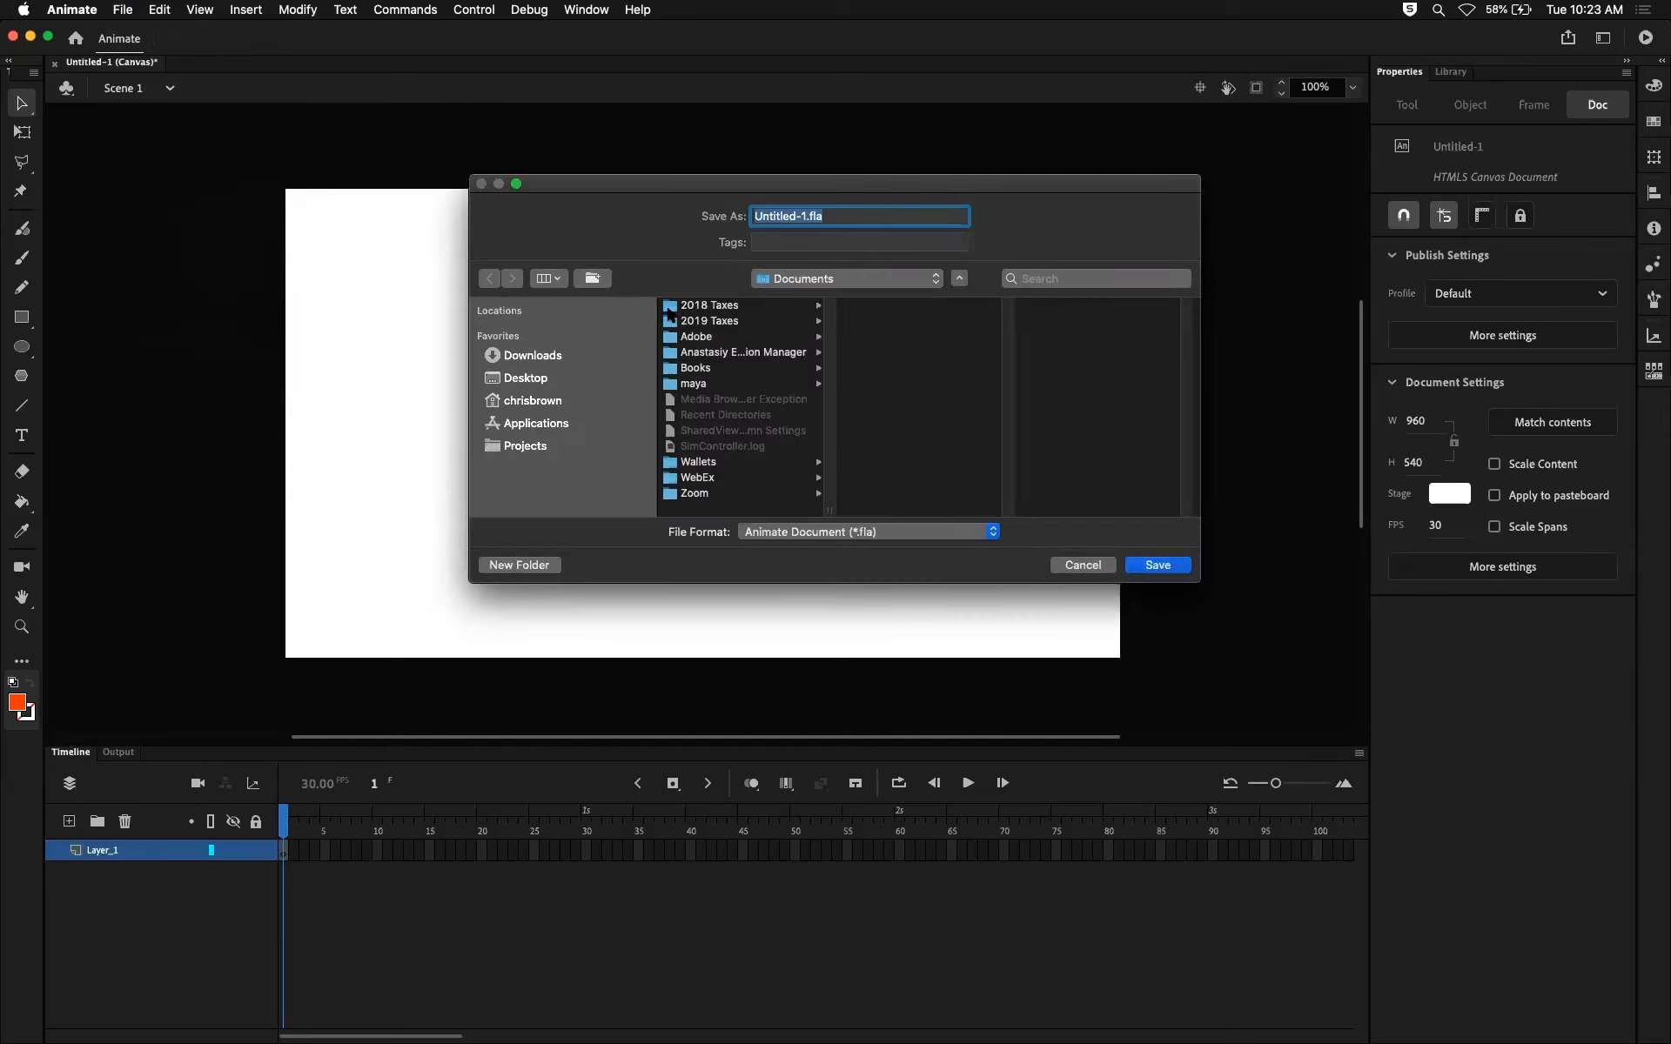
pyautogui.click(550, 453)
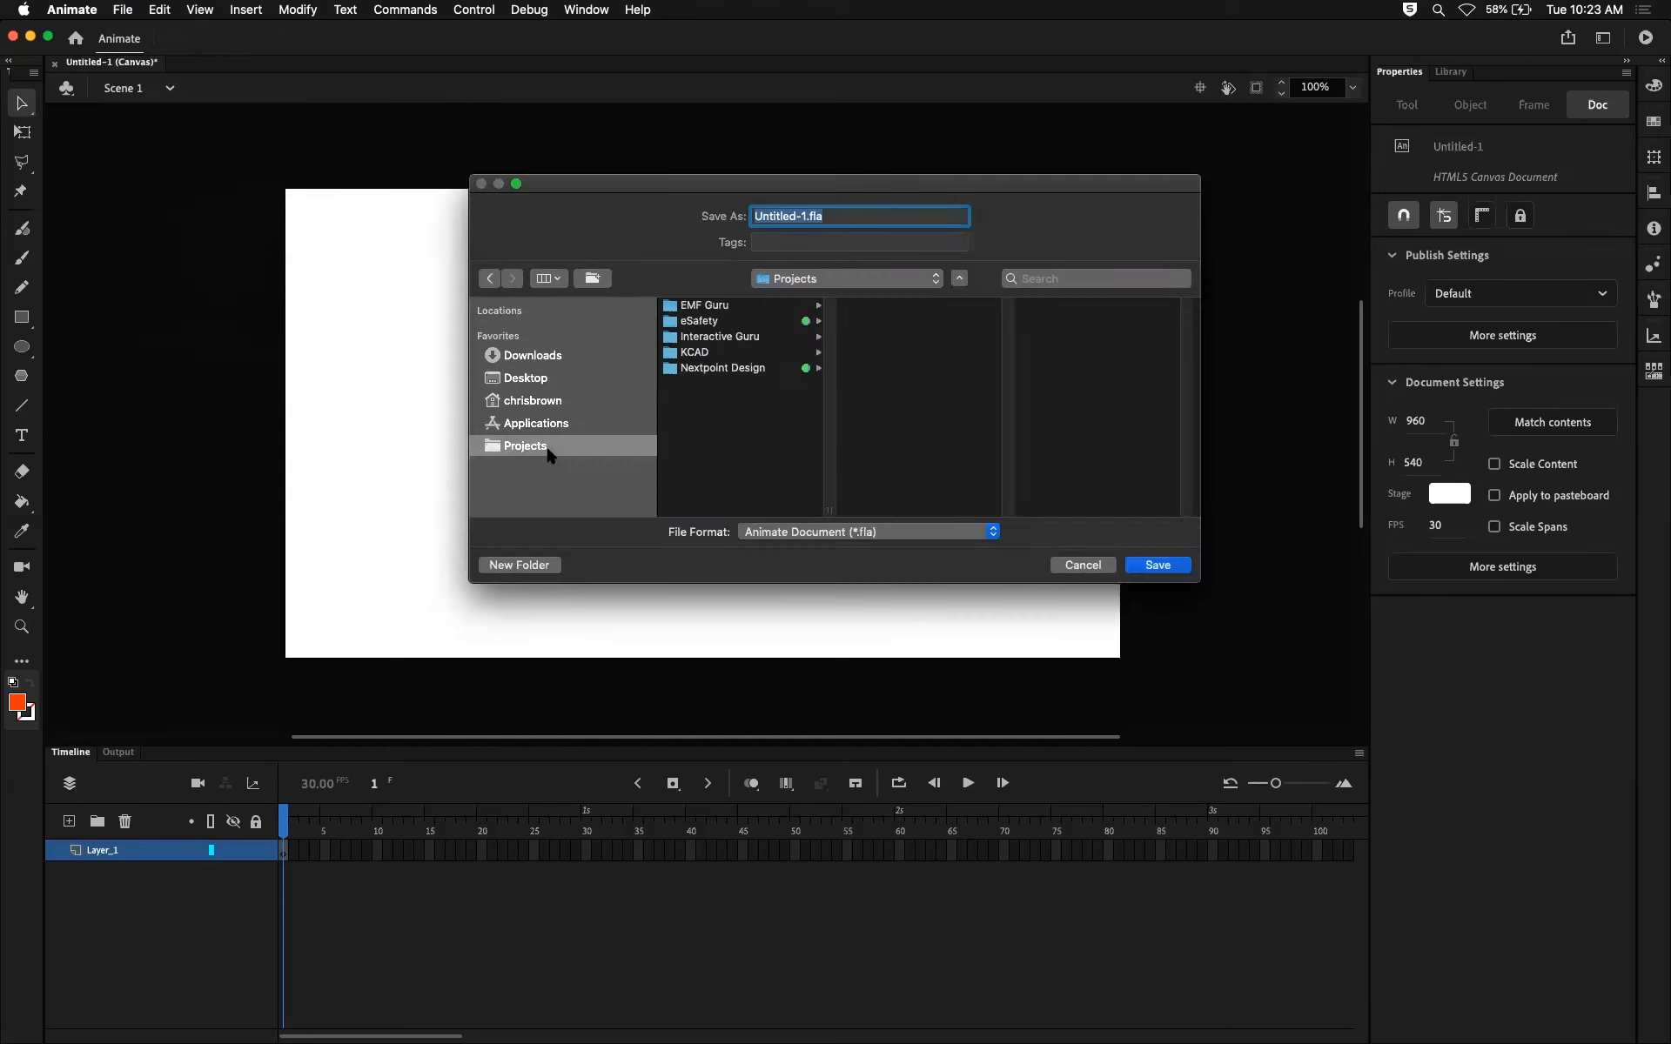
pyautogui.click(551, 383)
pyautogui.click(742, 306)
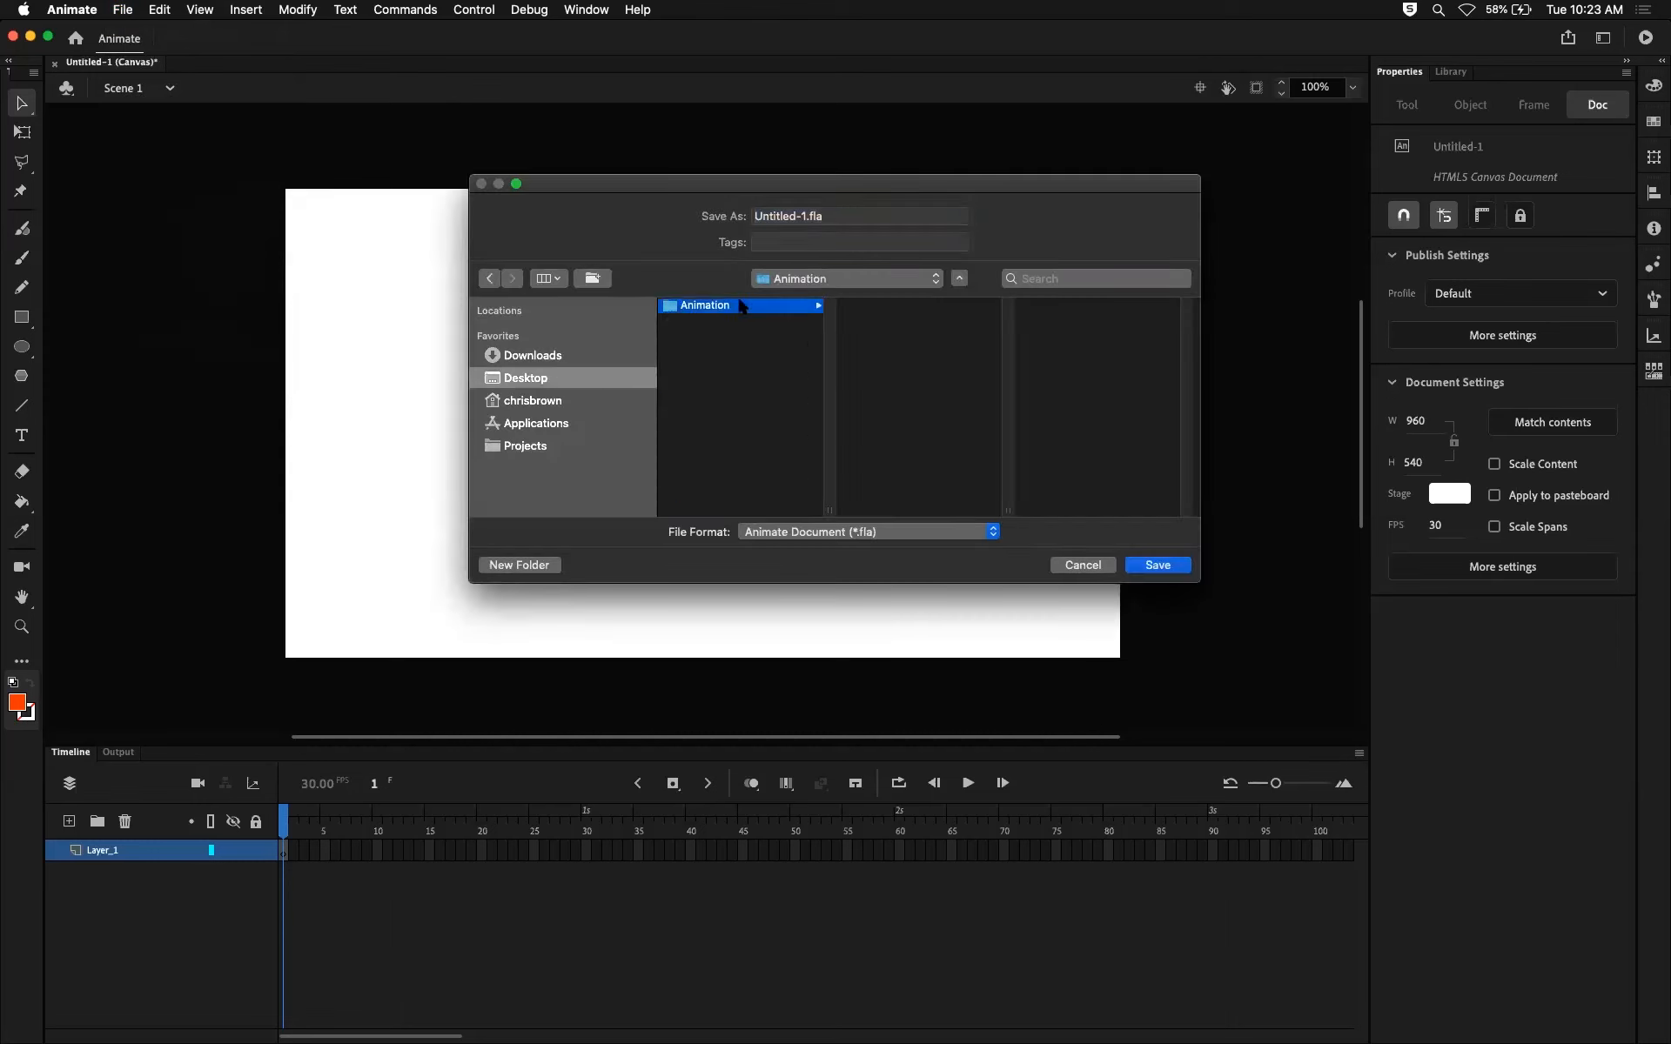
pyautogui.click(807, 217)
pyautogui.write('animation')
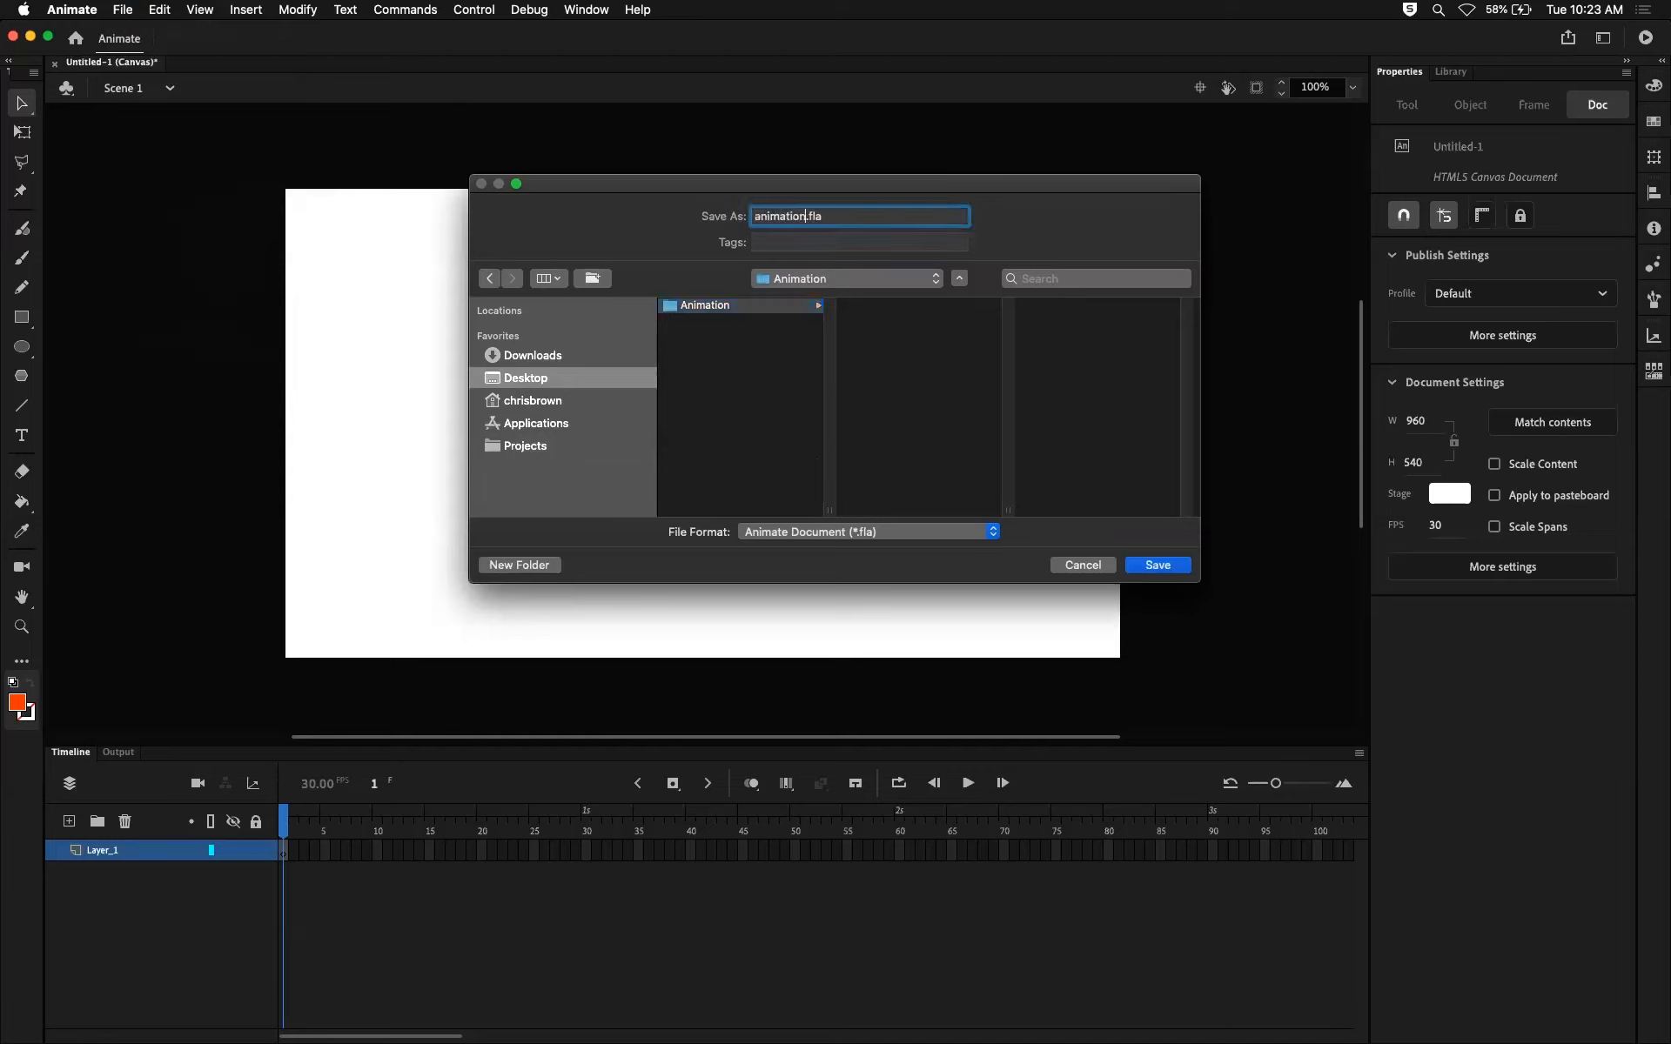
pyautogui.click(1157, 566)
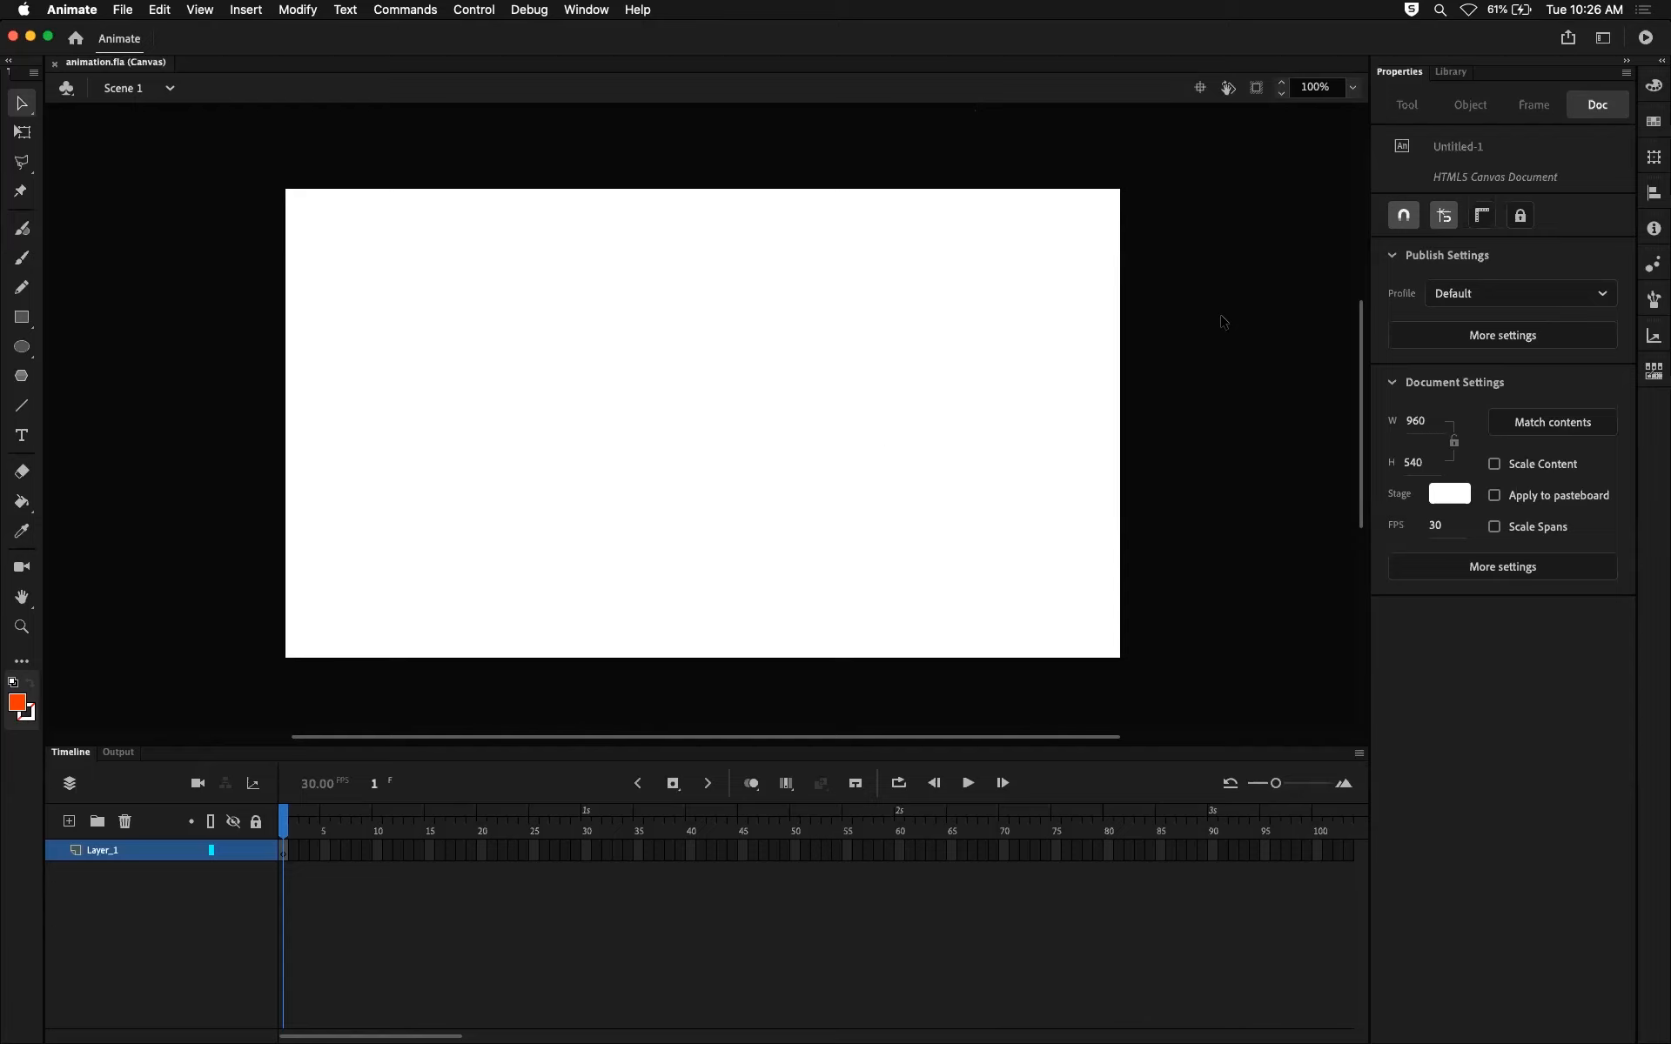
# Activate the Oval tool with an orange-red fill and set its stroke to none.
pyautogui.moveTo(1361, 425); pyautogui.dragTo(1359, 432)
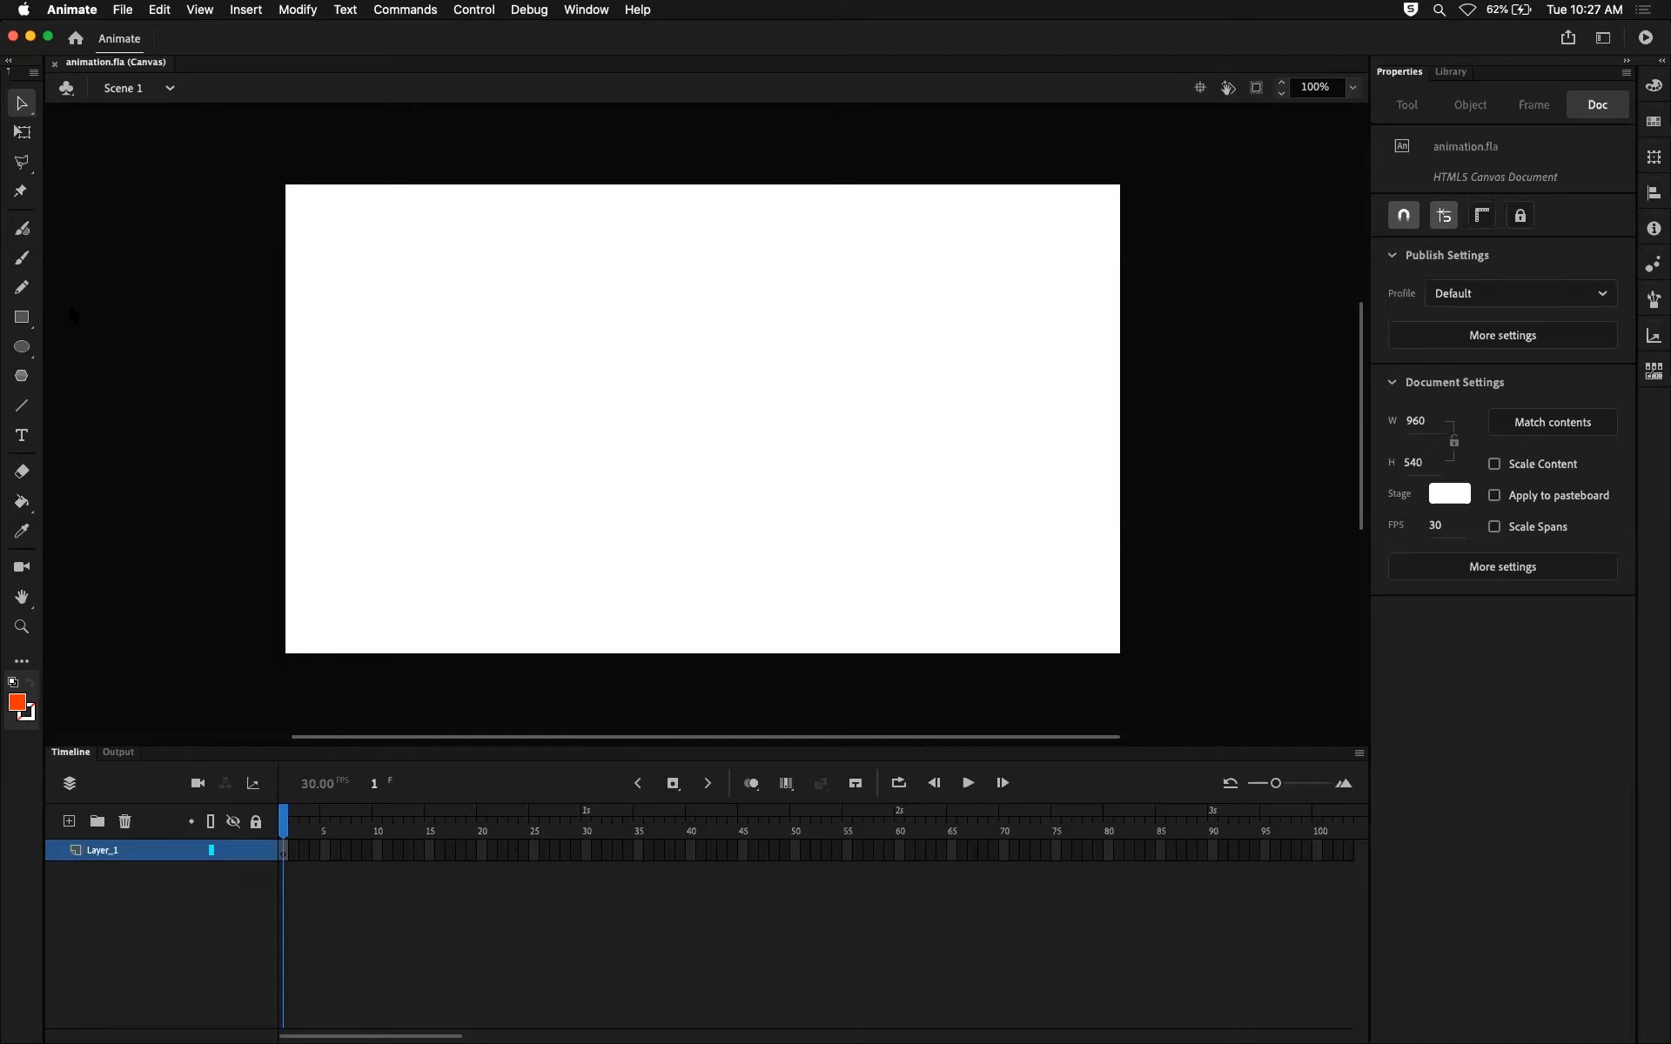
pyautogui.click(22, 347)
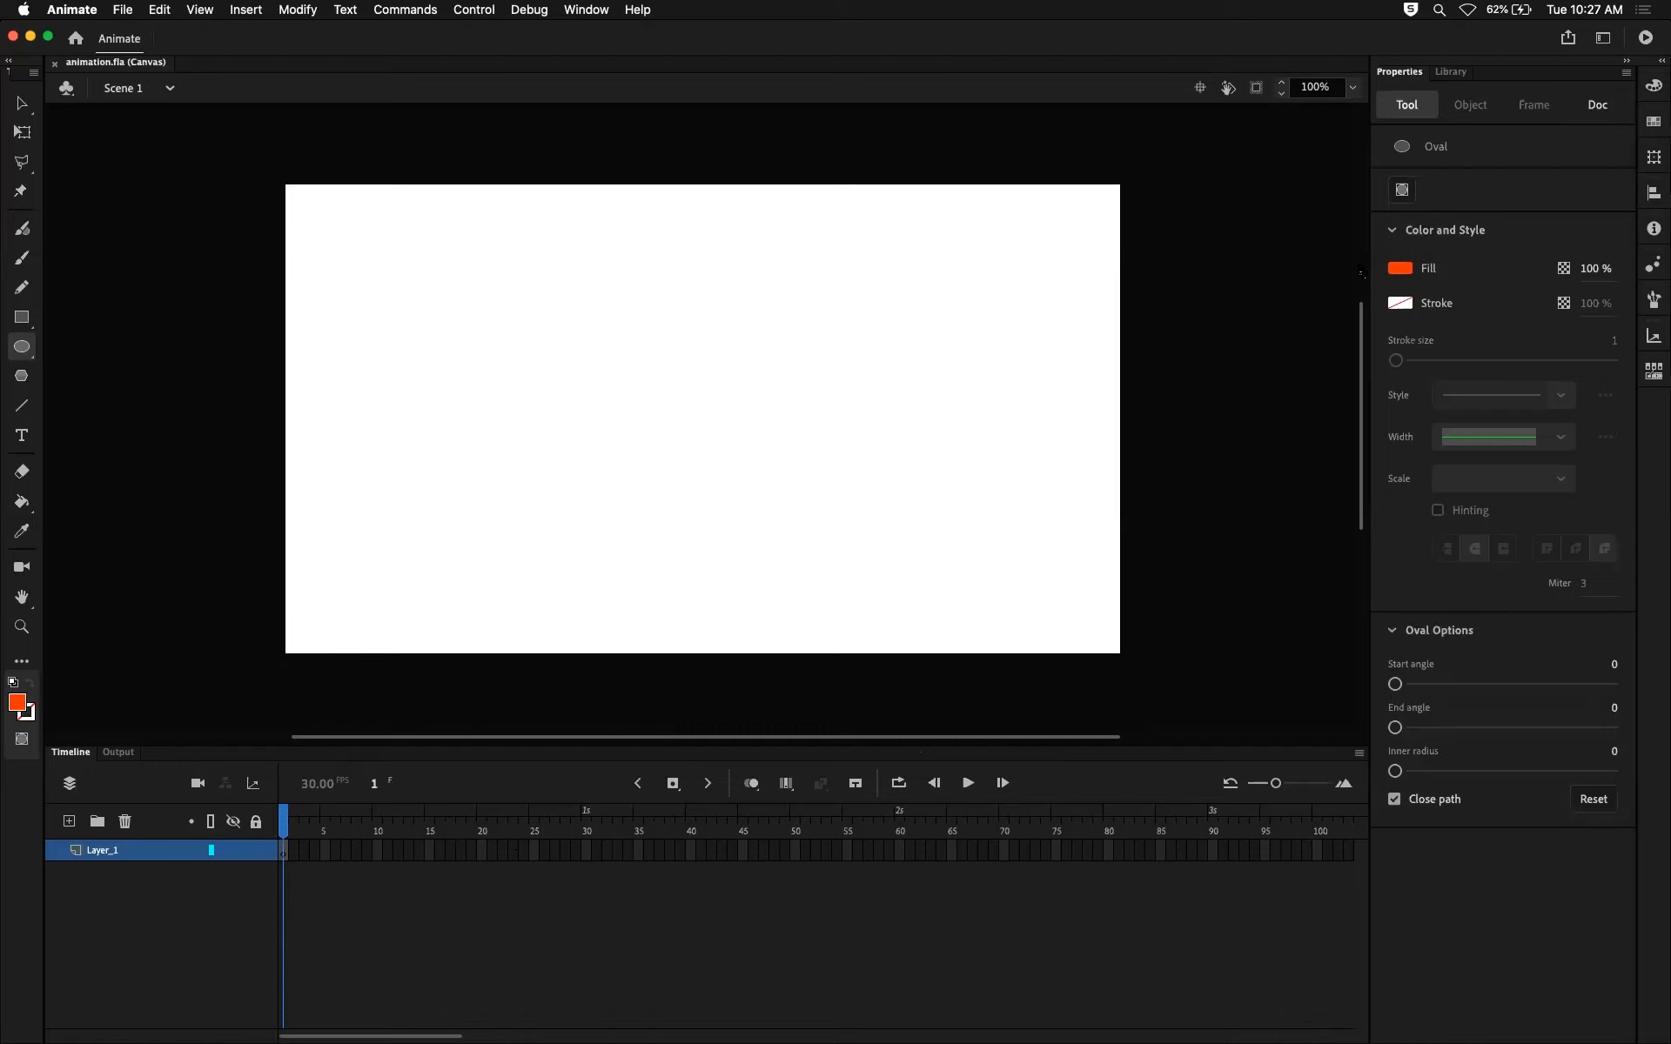
pyautogui.click(22, 347)
pyautogui.click(23, 349)
pyautogui.click(1404, 305)
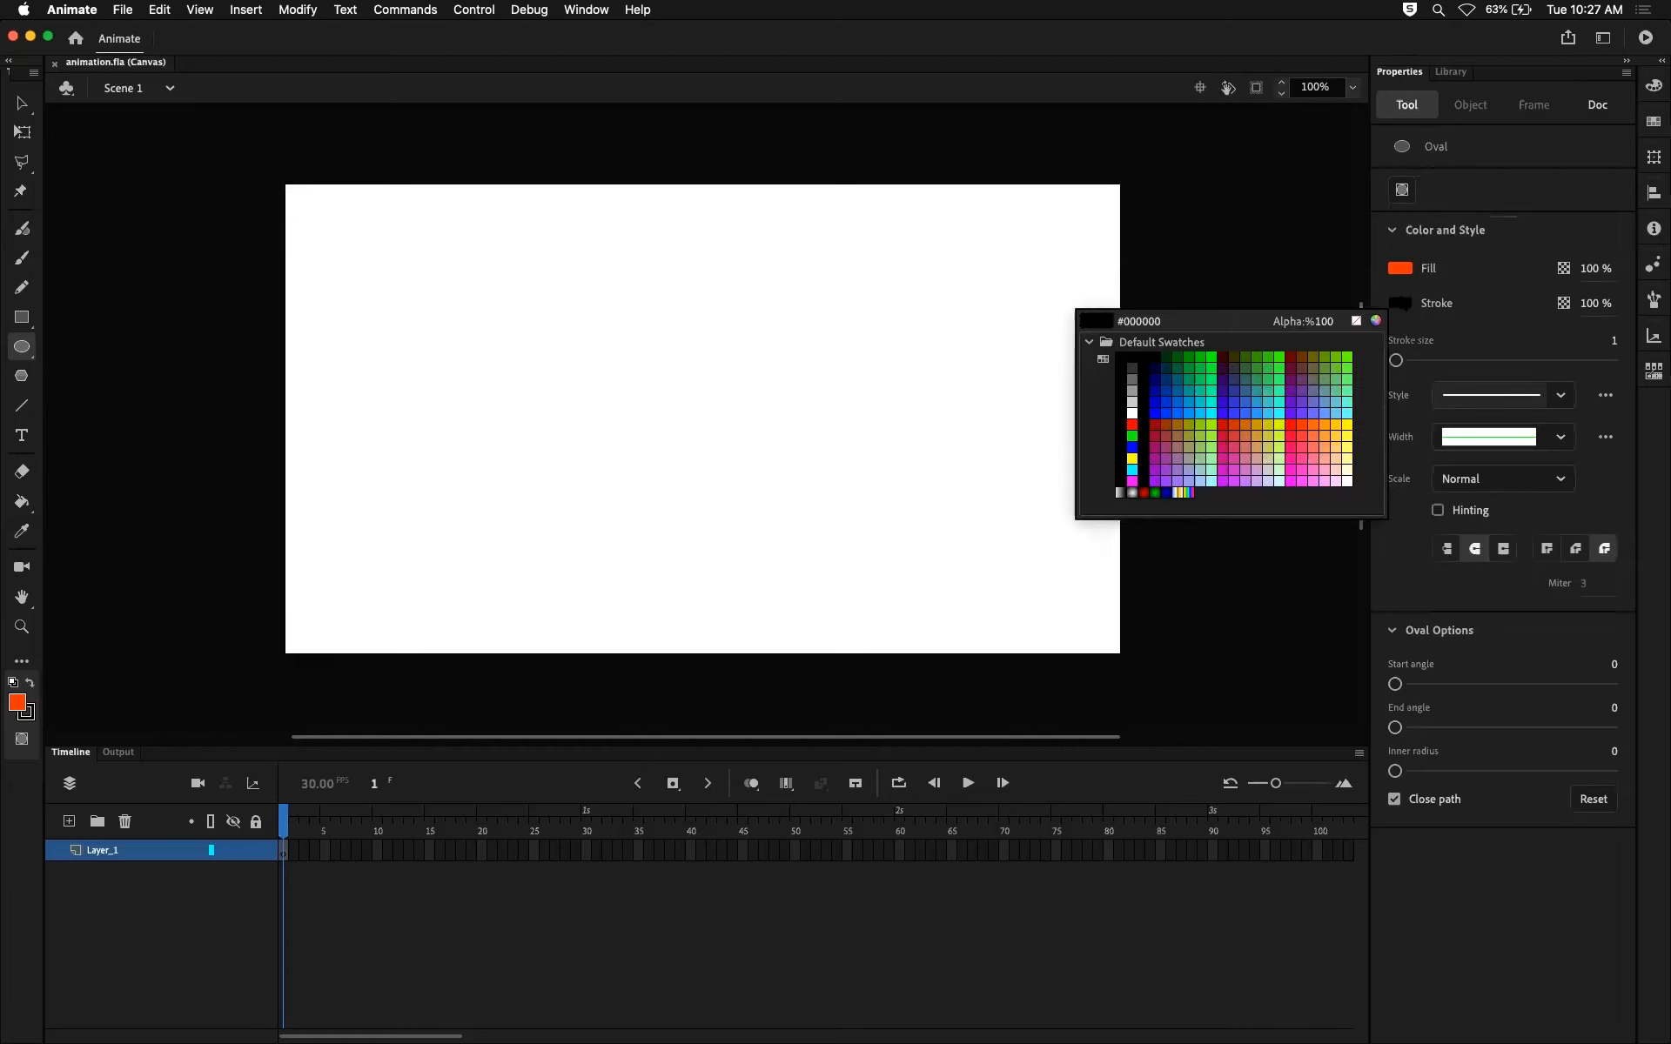
pyautogui.click(1356, 322)
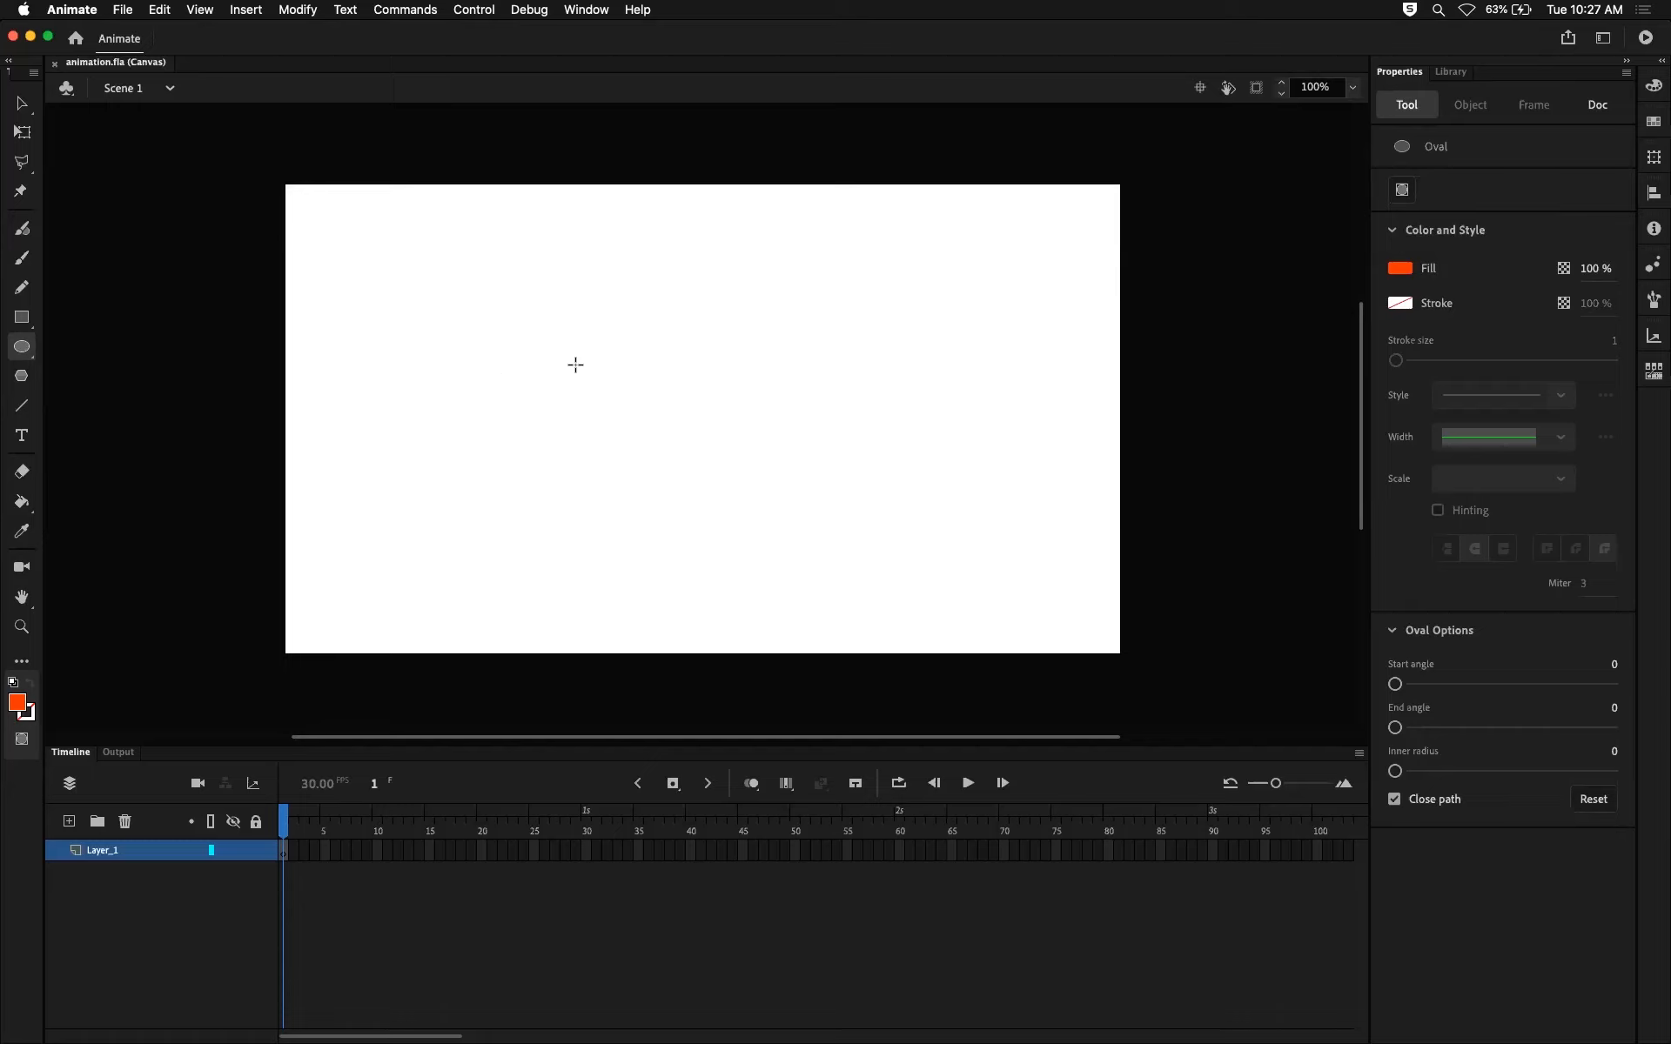
# Draw a circle about 132 px wide and move it to about X 114, Y 84 near the stage's upper-left corner.
pyautogui.moveTo(508, 338); pyautogui.dragTo(637, 467)
pyautogui.moveTo(610, 405)
pyautogui.mouseDown()
pyautogui.moveTo(552, 377)
pyautogui.moveTo(623, 421)
pyautogui.mouseUp()
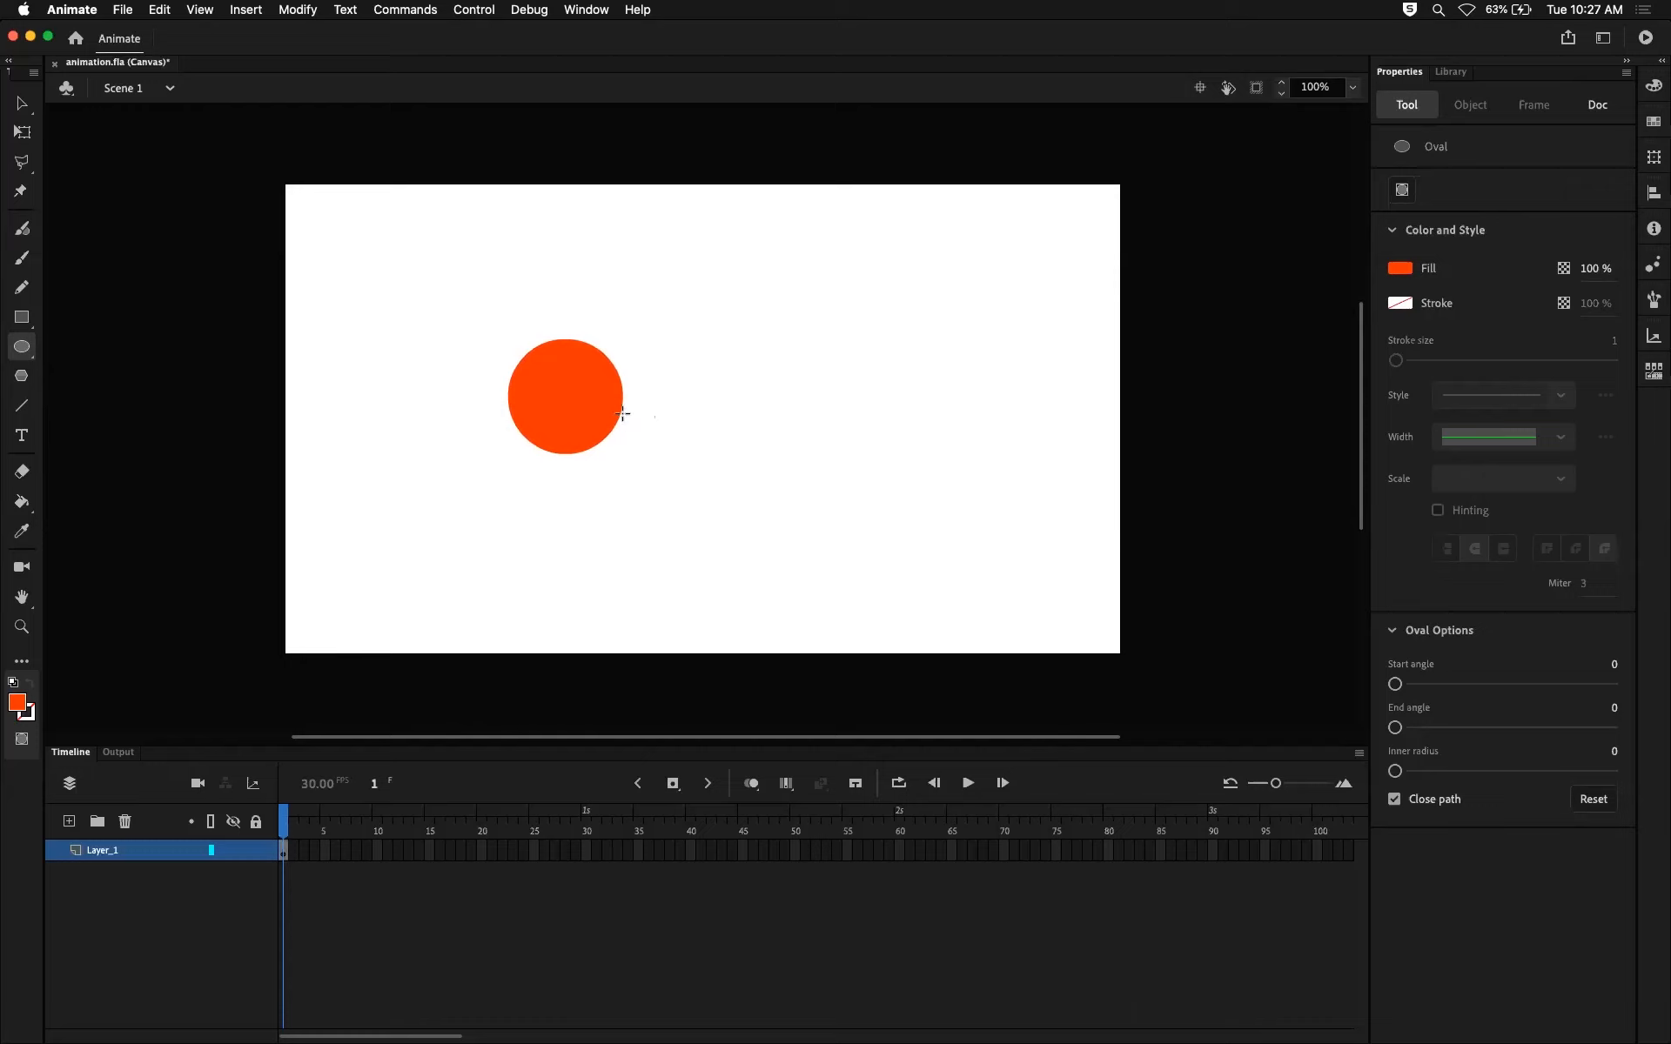
pyautogui.click(25, 105)
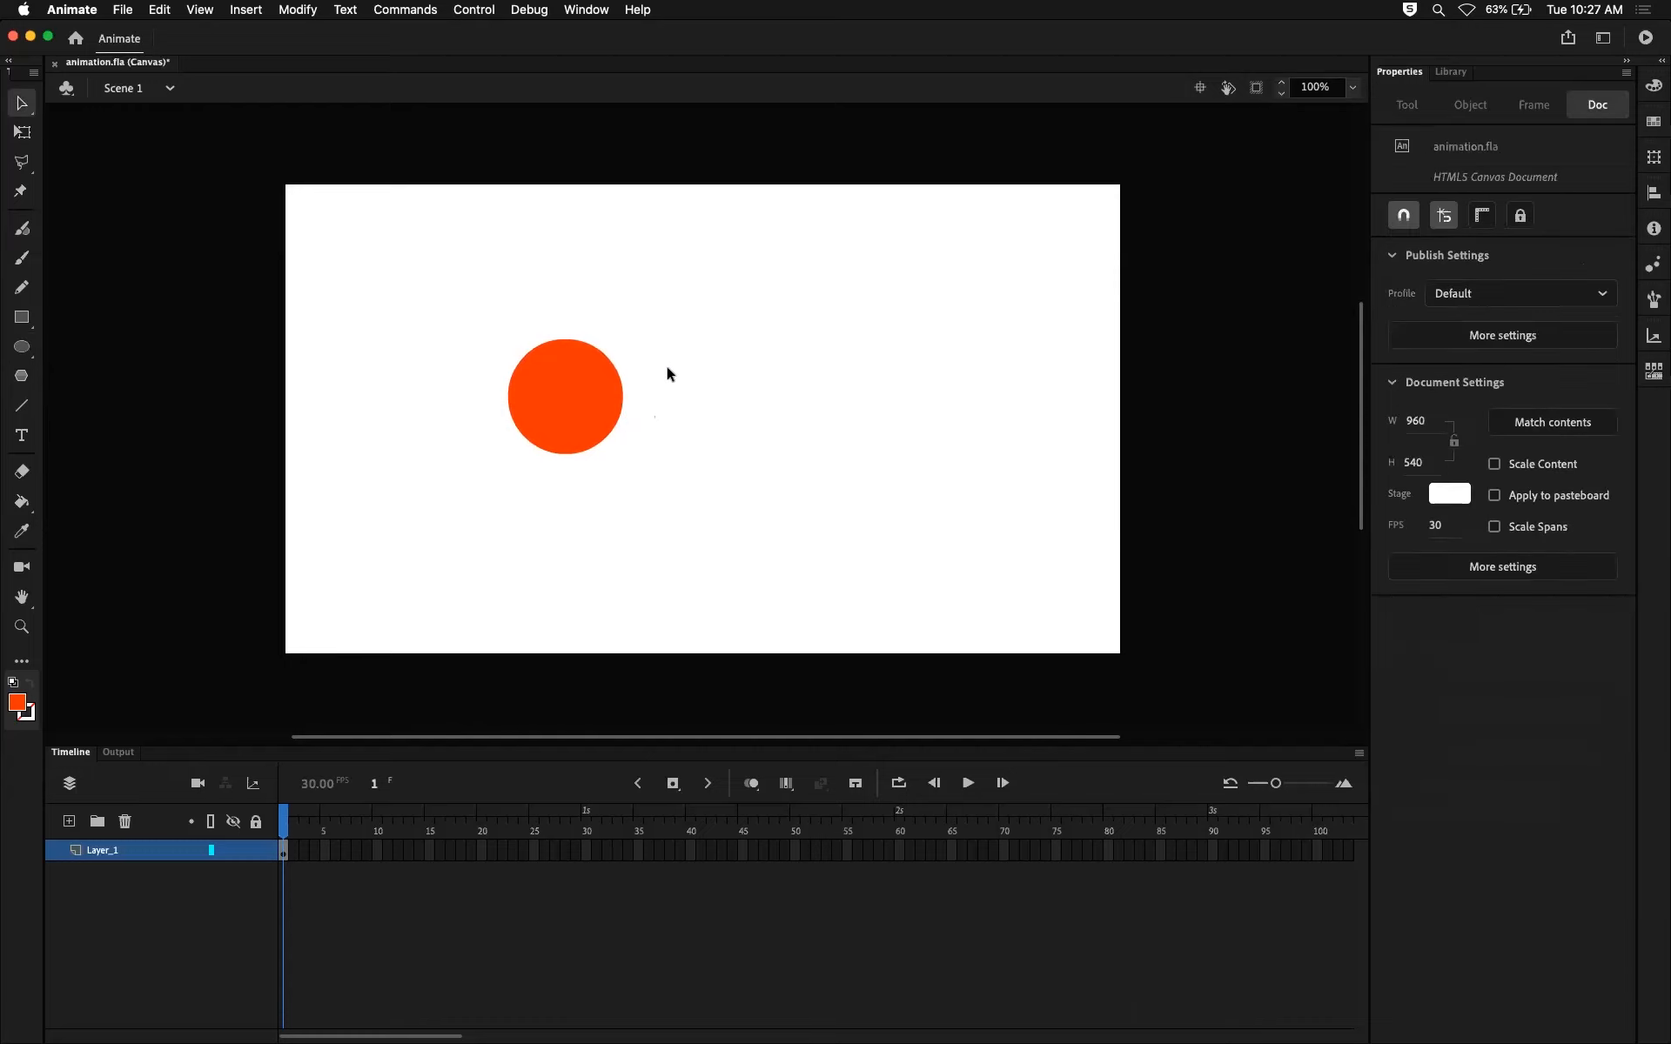
pyautogui.moveTo(535, 390); pyautogui.dragTo(492, 323)
pyautogui.click(535, 334)
pyautogui.click(645, 409)
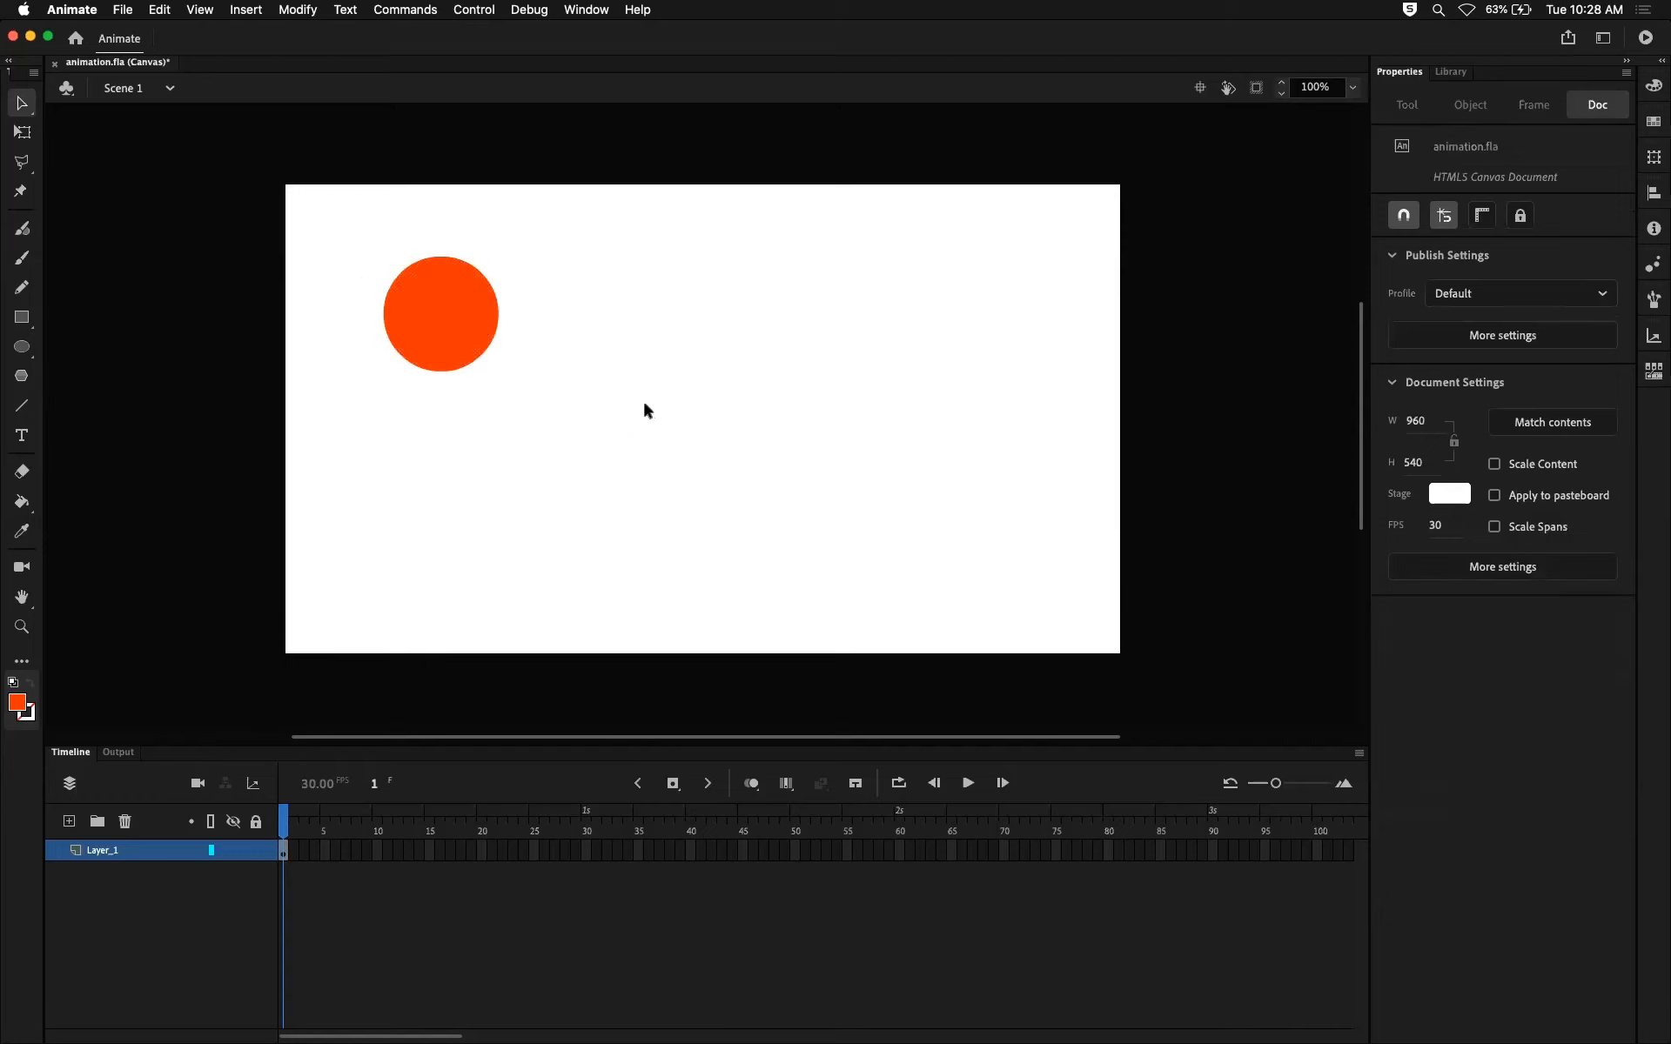
# Separate the circle's upper-right portion by moving it horizontally to about X 614, and undo the move.
pyautogui.click(478, 330)
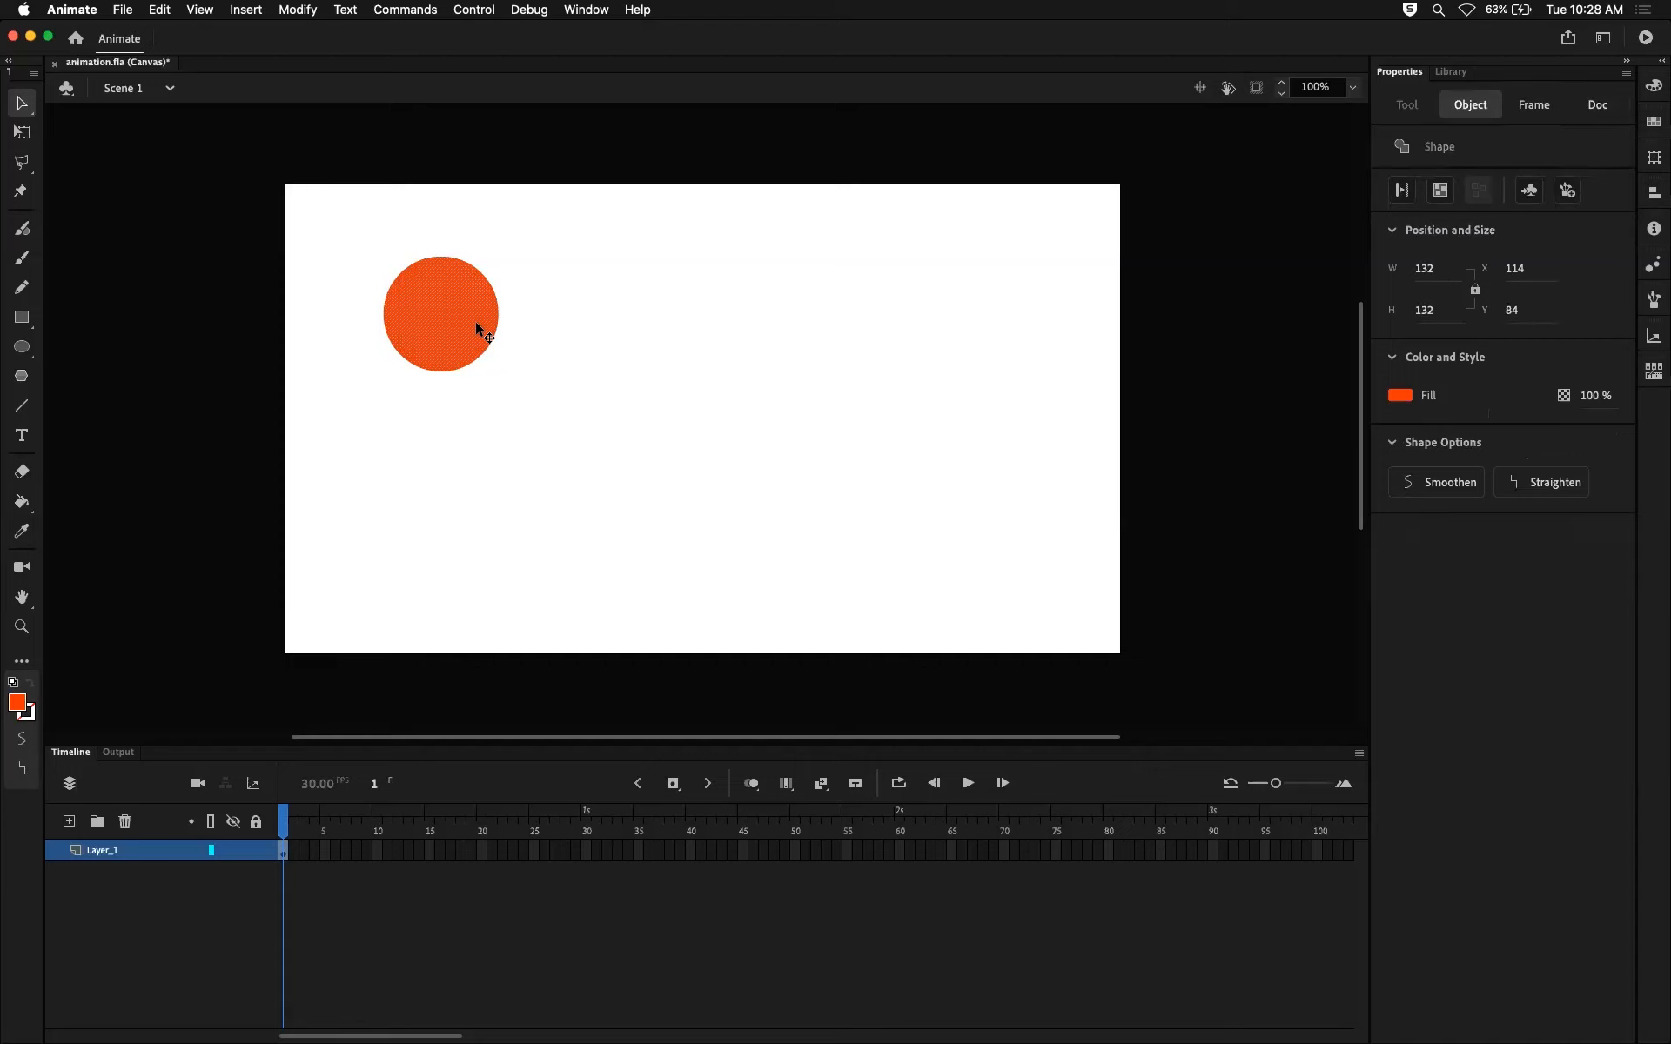
pyautogui.click(610, 353)
pyautogui.moveTo(448, 217); pyautogui.dragTo(568, 325)
pyautogui.moveTo(455, 294); pyautogui.dragTo(827, 297)
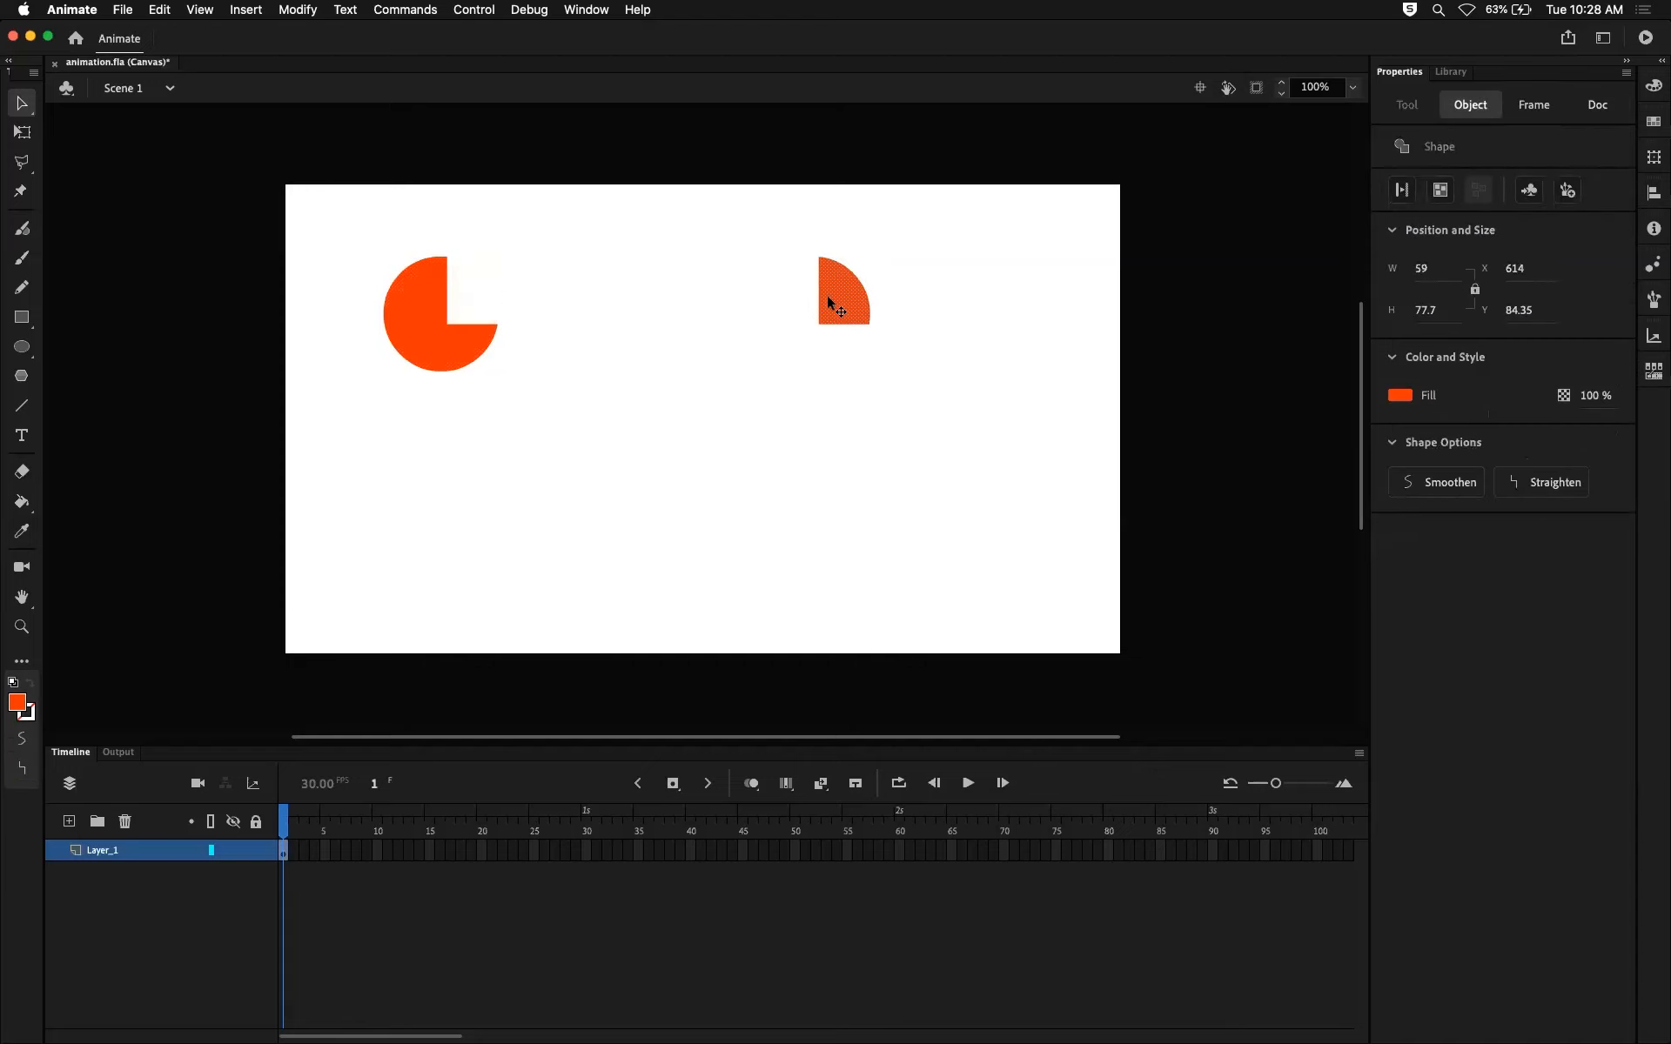
pyautogui.press('super+z')
pyautogui.click(698, 451)
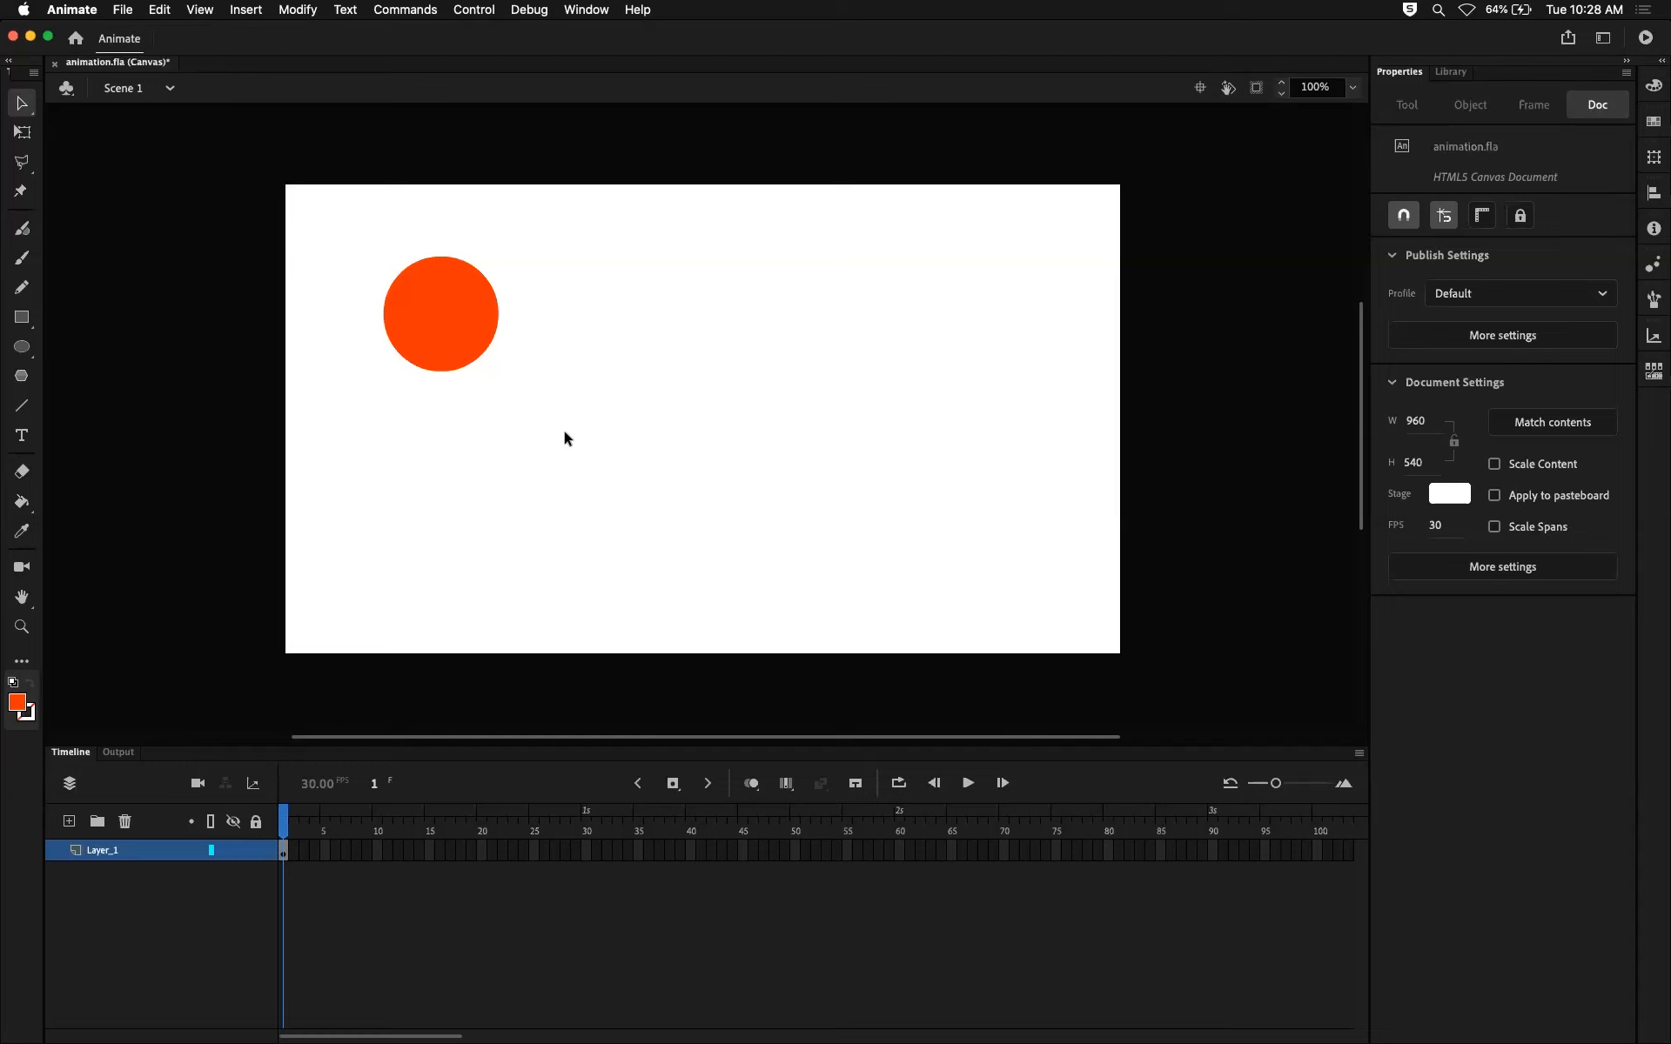
# Move the whole circle slightly up and left to about X 106, Y 76 on the stage.
pyautogui.click(461, 315)
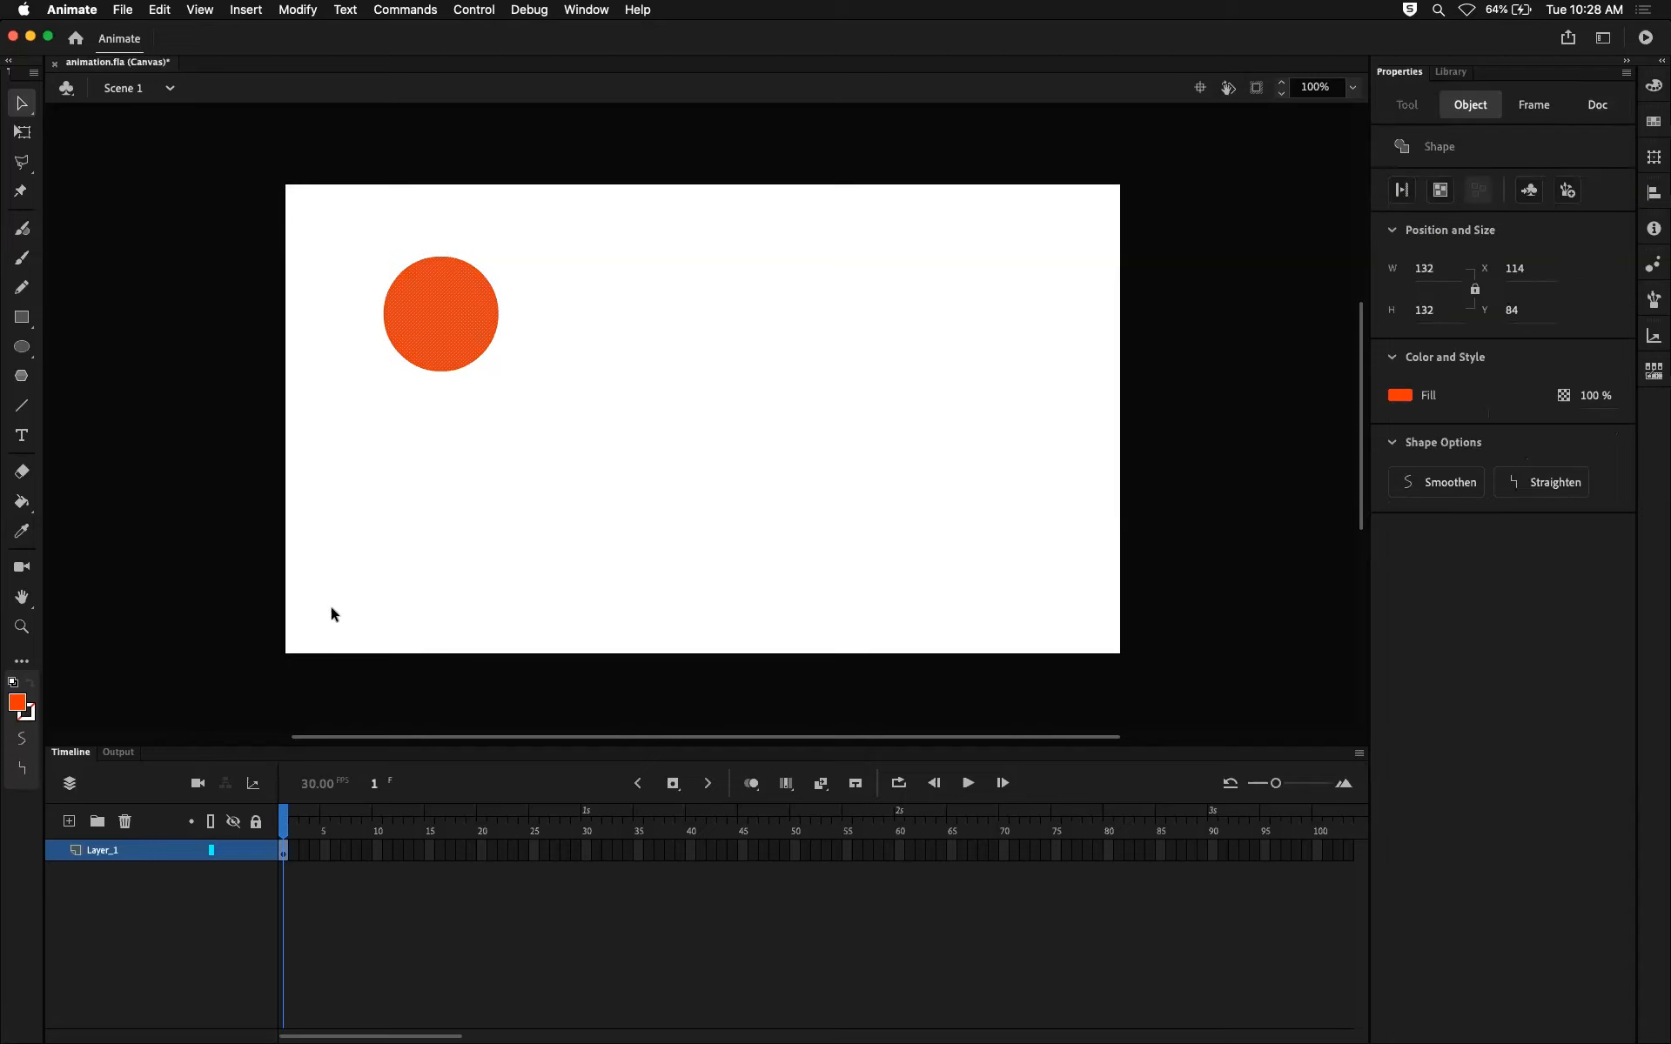
pyautogui.click(231, 418)
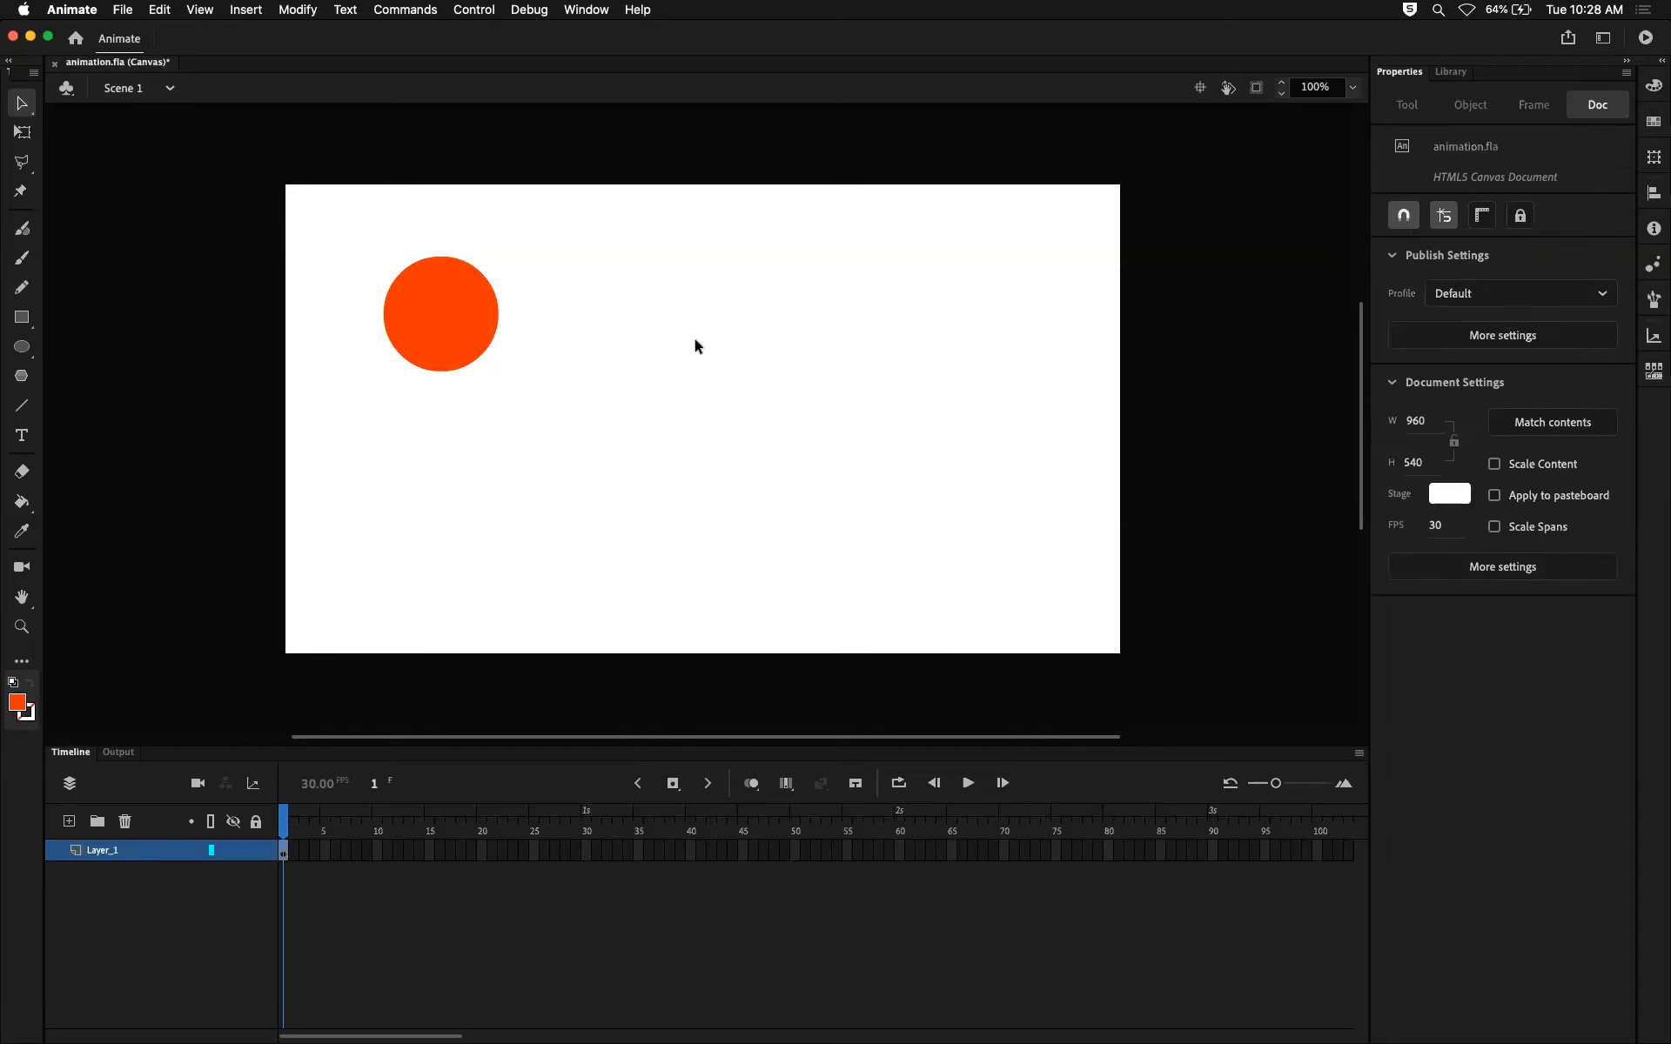
pyautogui.click(448, 302)
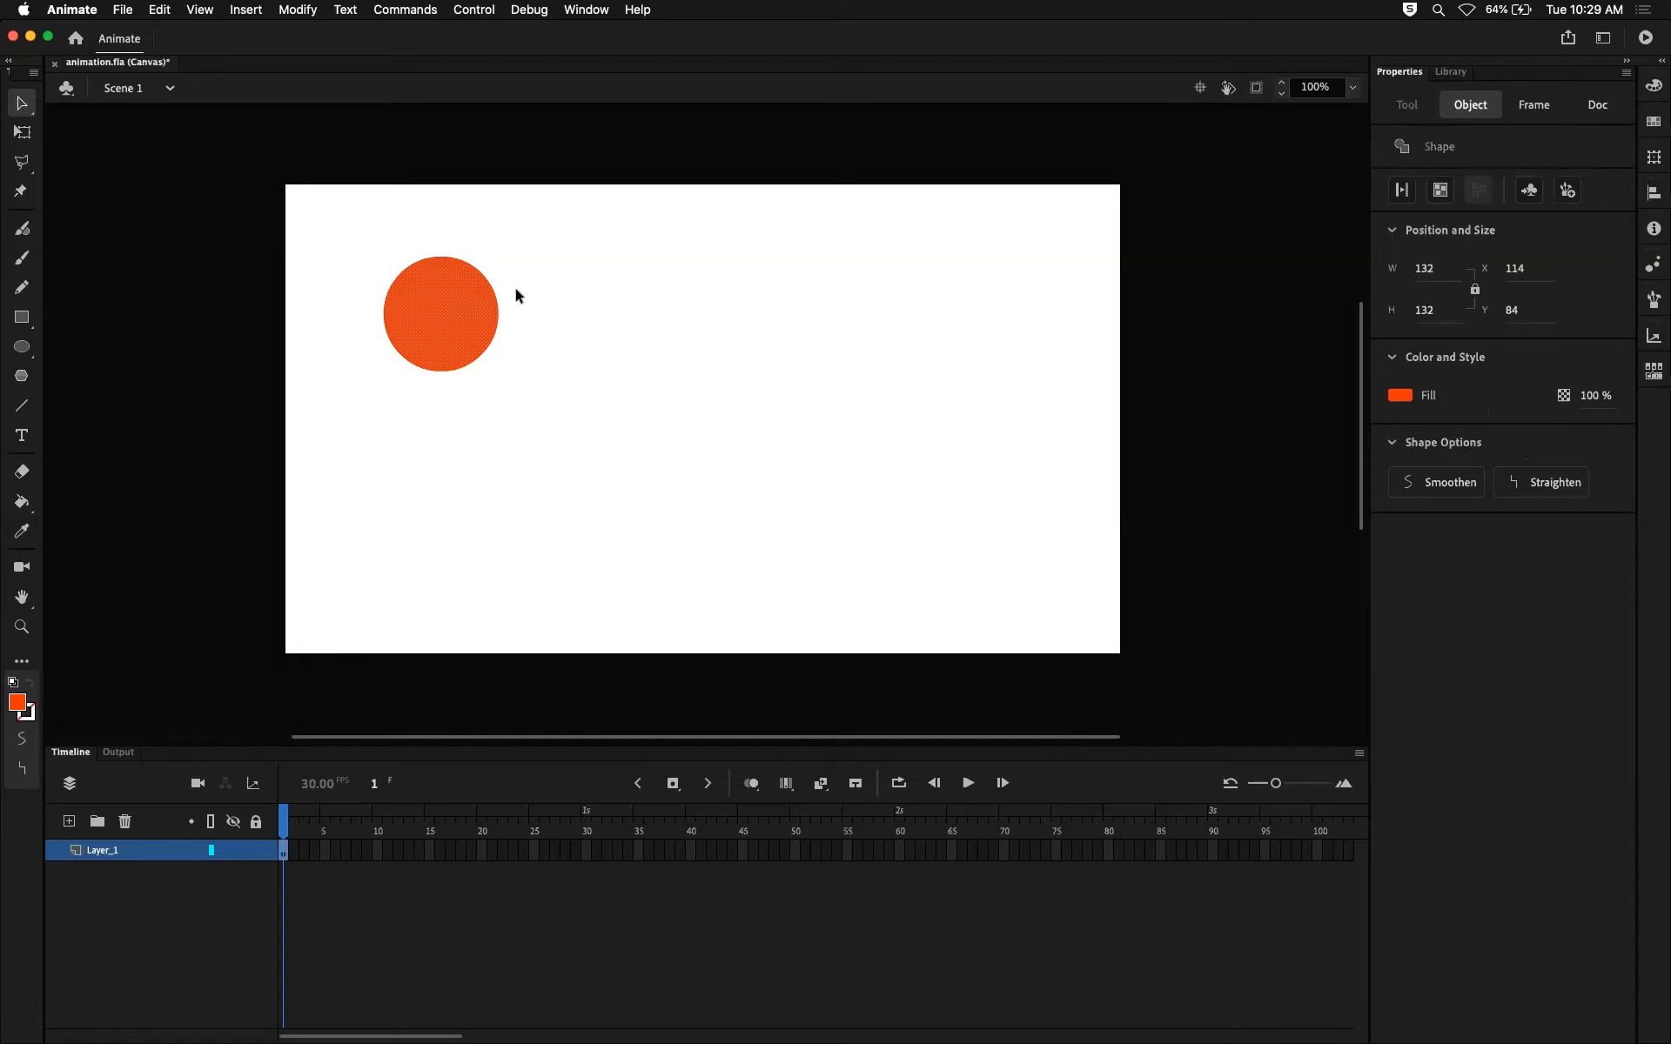
pyautogui.click(597, 360)
pyautogui.click(455, 317)
pyautogui.moveTo(432, 309)
pyautogui.mouseDown()
pyautogui.moveTo(598, 375)
pyautogui.moveTo(423, 307)
pyautogui.mouseUp()
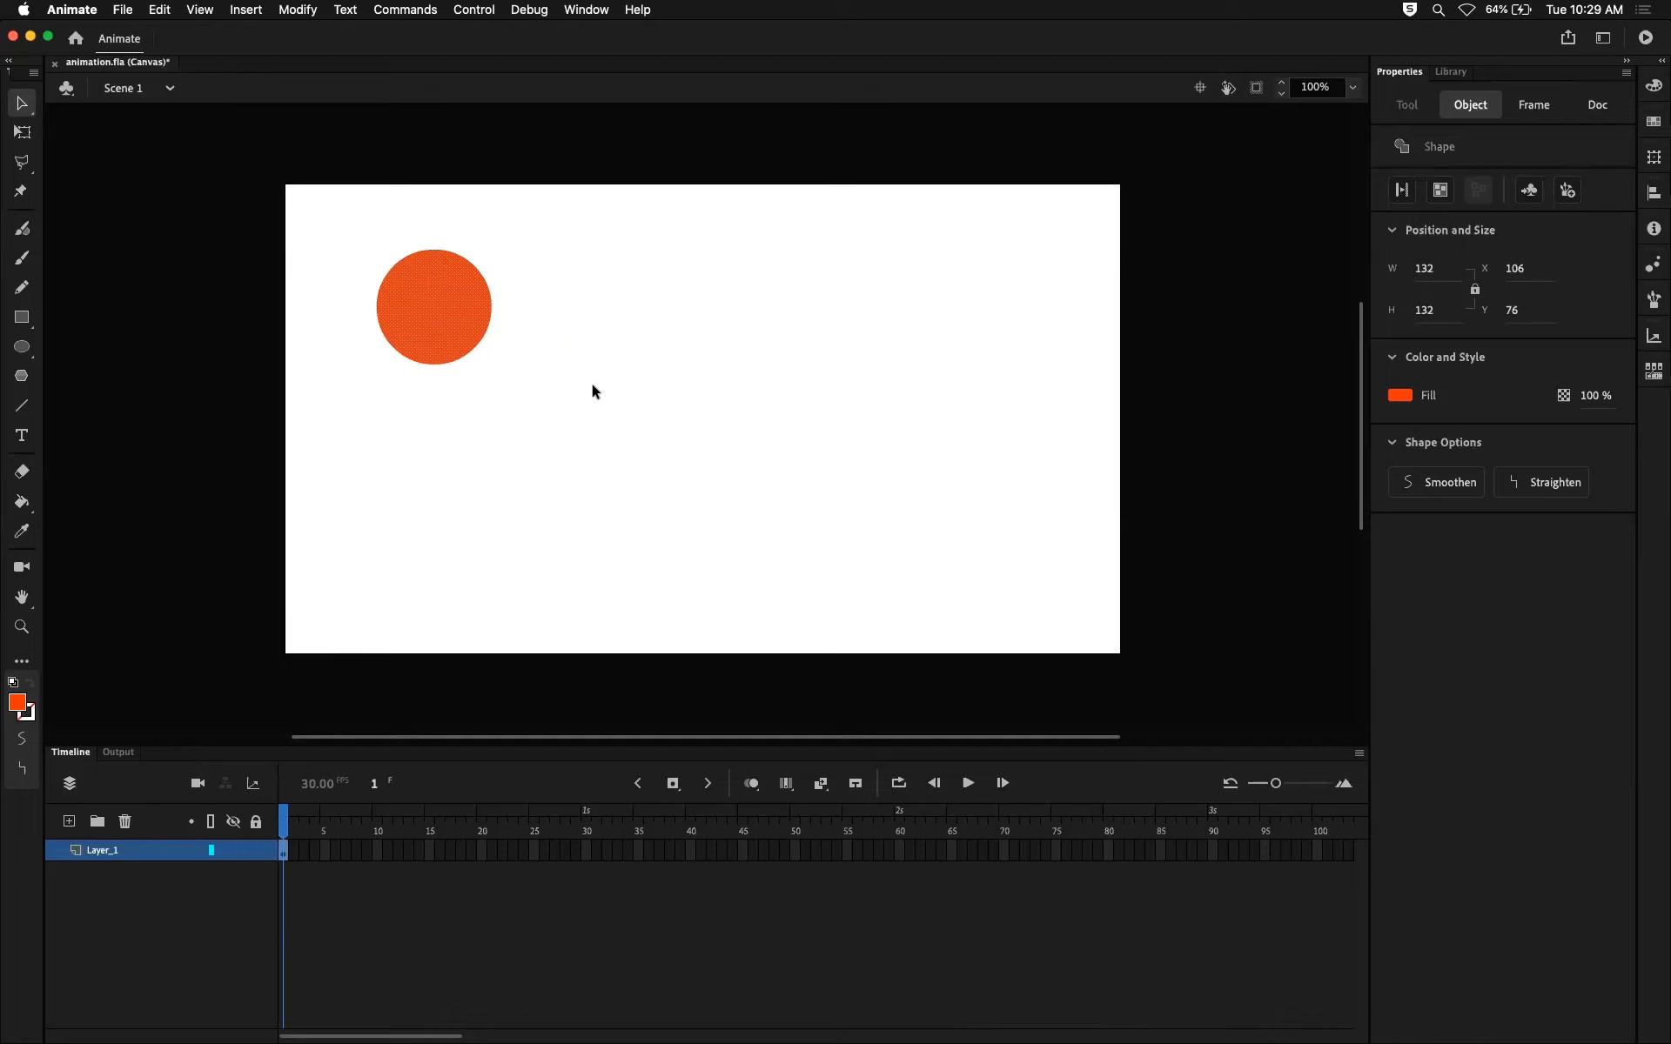
pyautogui.click(336, 225)
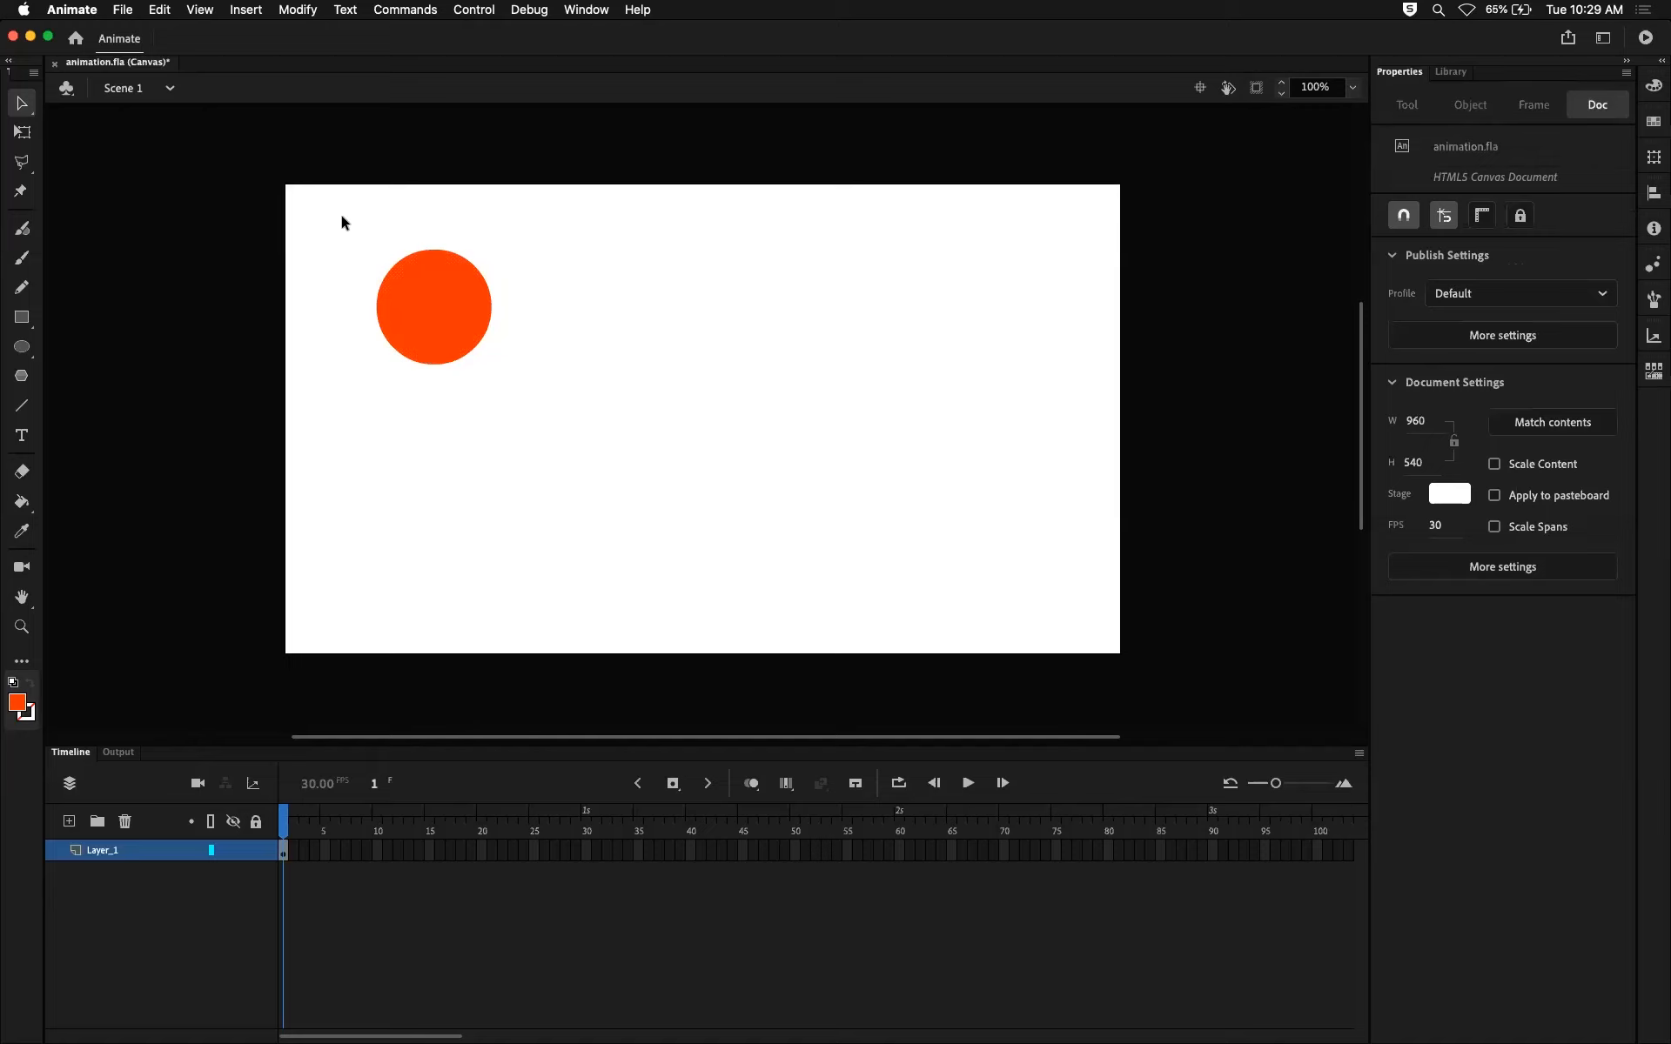
# Select the entire circle shape through its keyframe at frame 1 of Layer_1.
pyautogui.moveTo(261, 211); pyautogui.dragTo(672, 478)
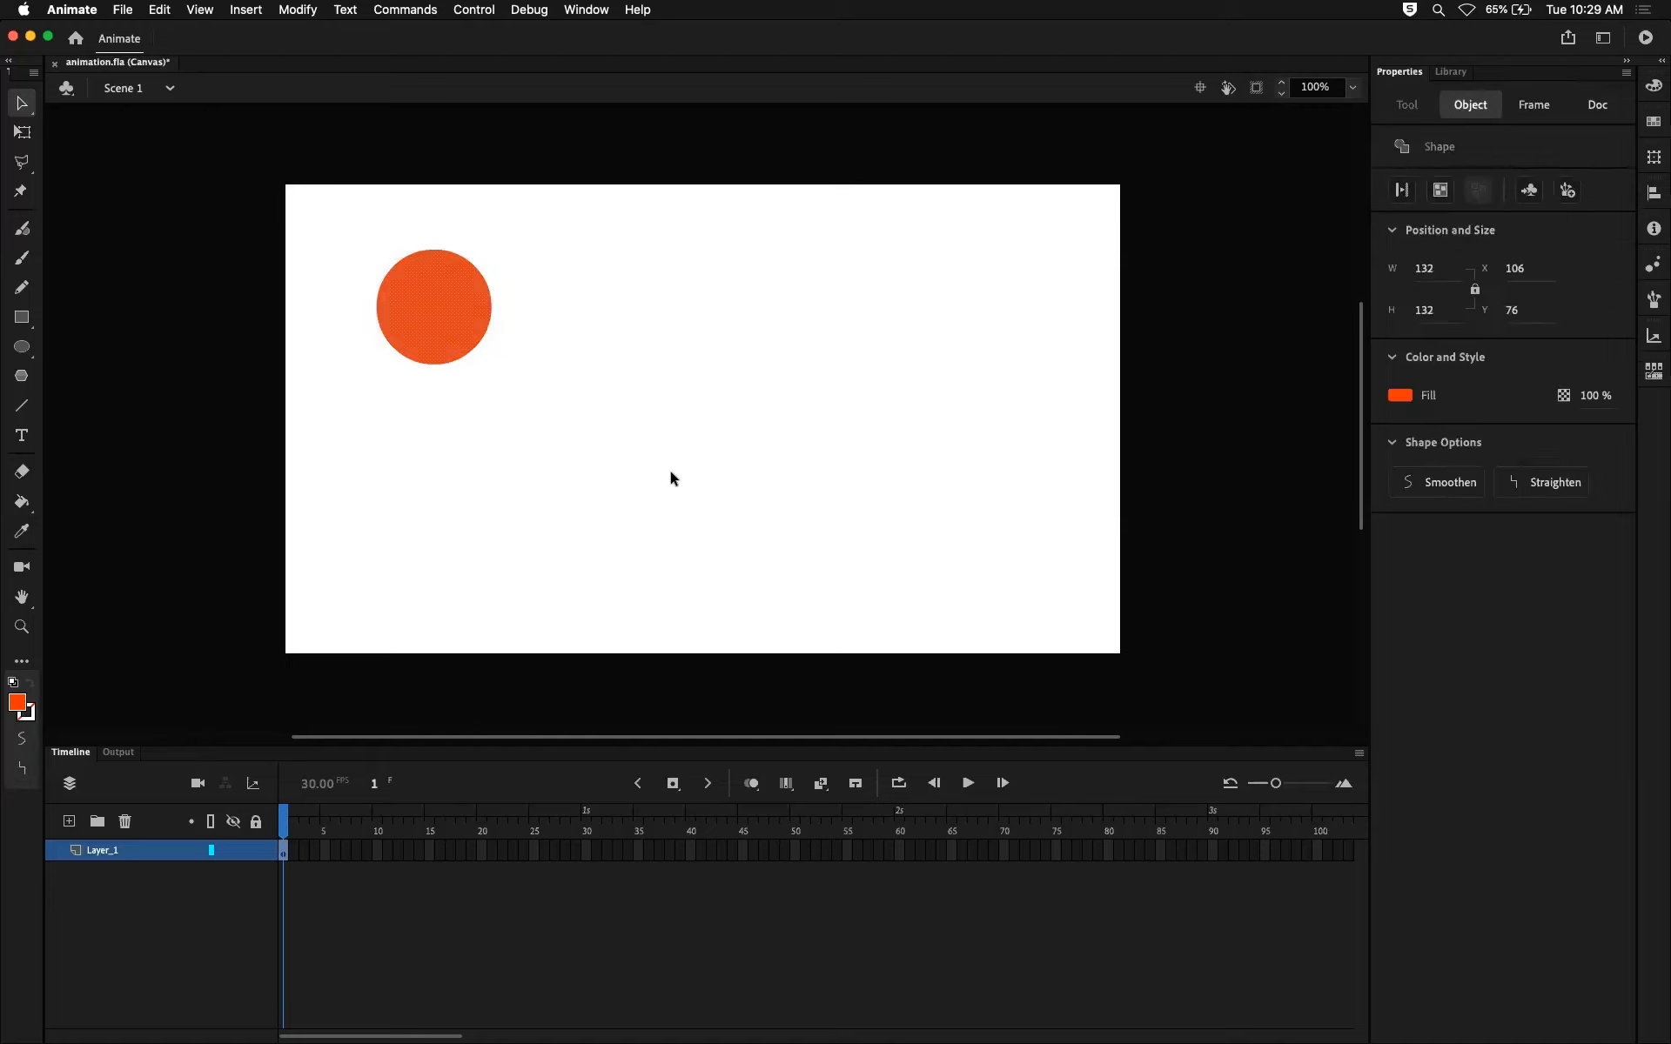
pyautogui.click(350, 692)
pyautogui.click(284, 853)
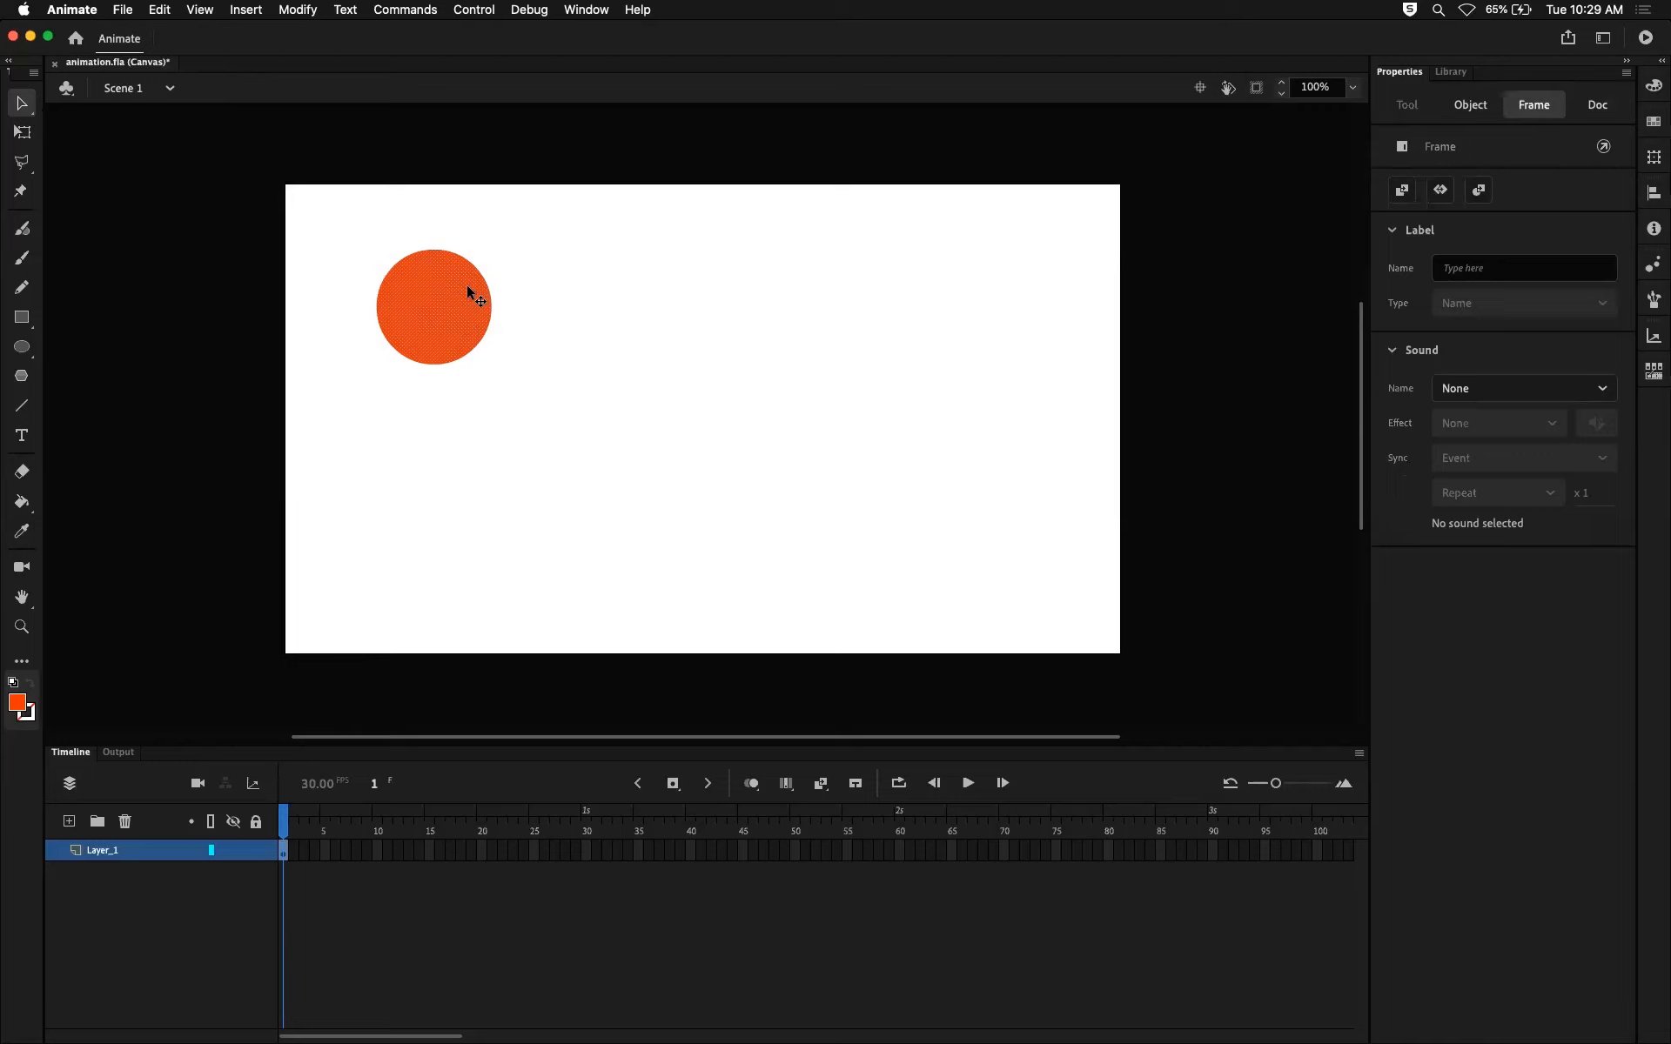
pyautogui.click(299, 10)
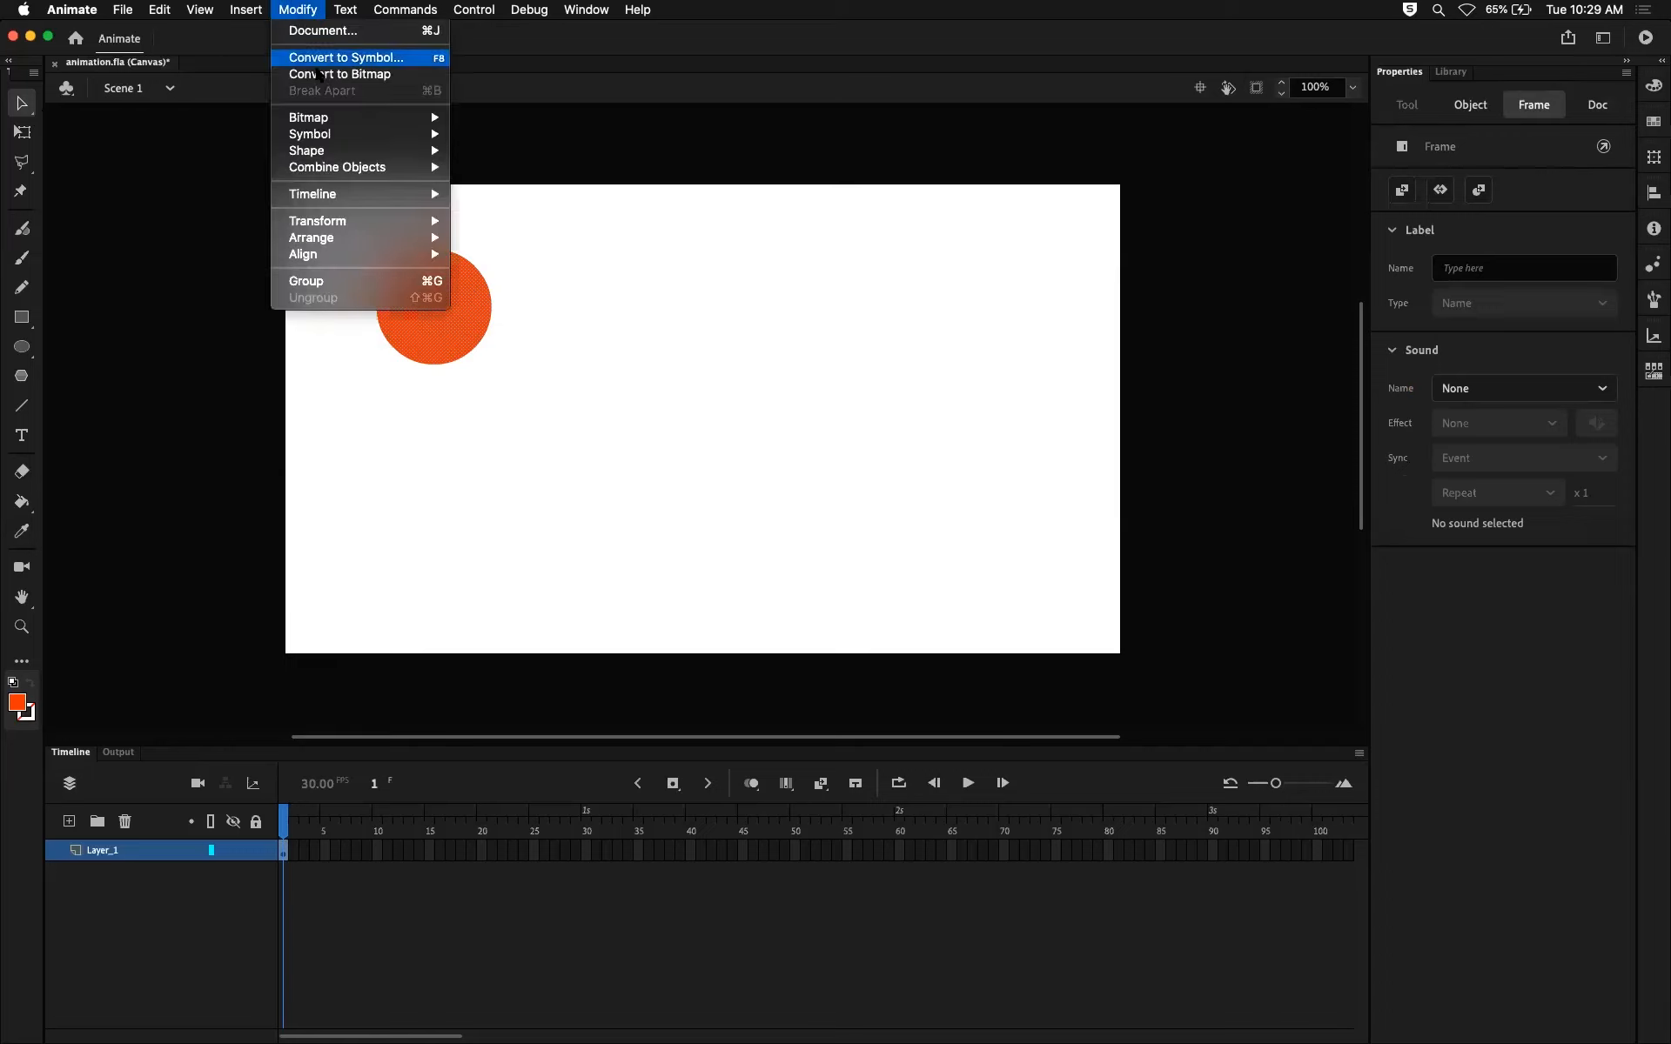
pyautogui.click(545, 389)
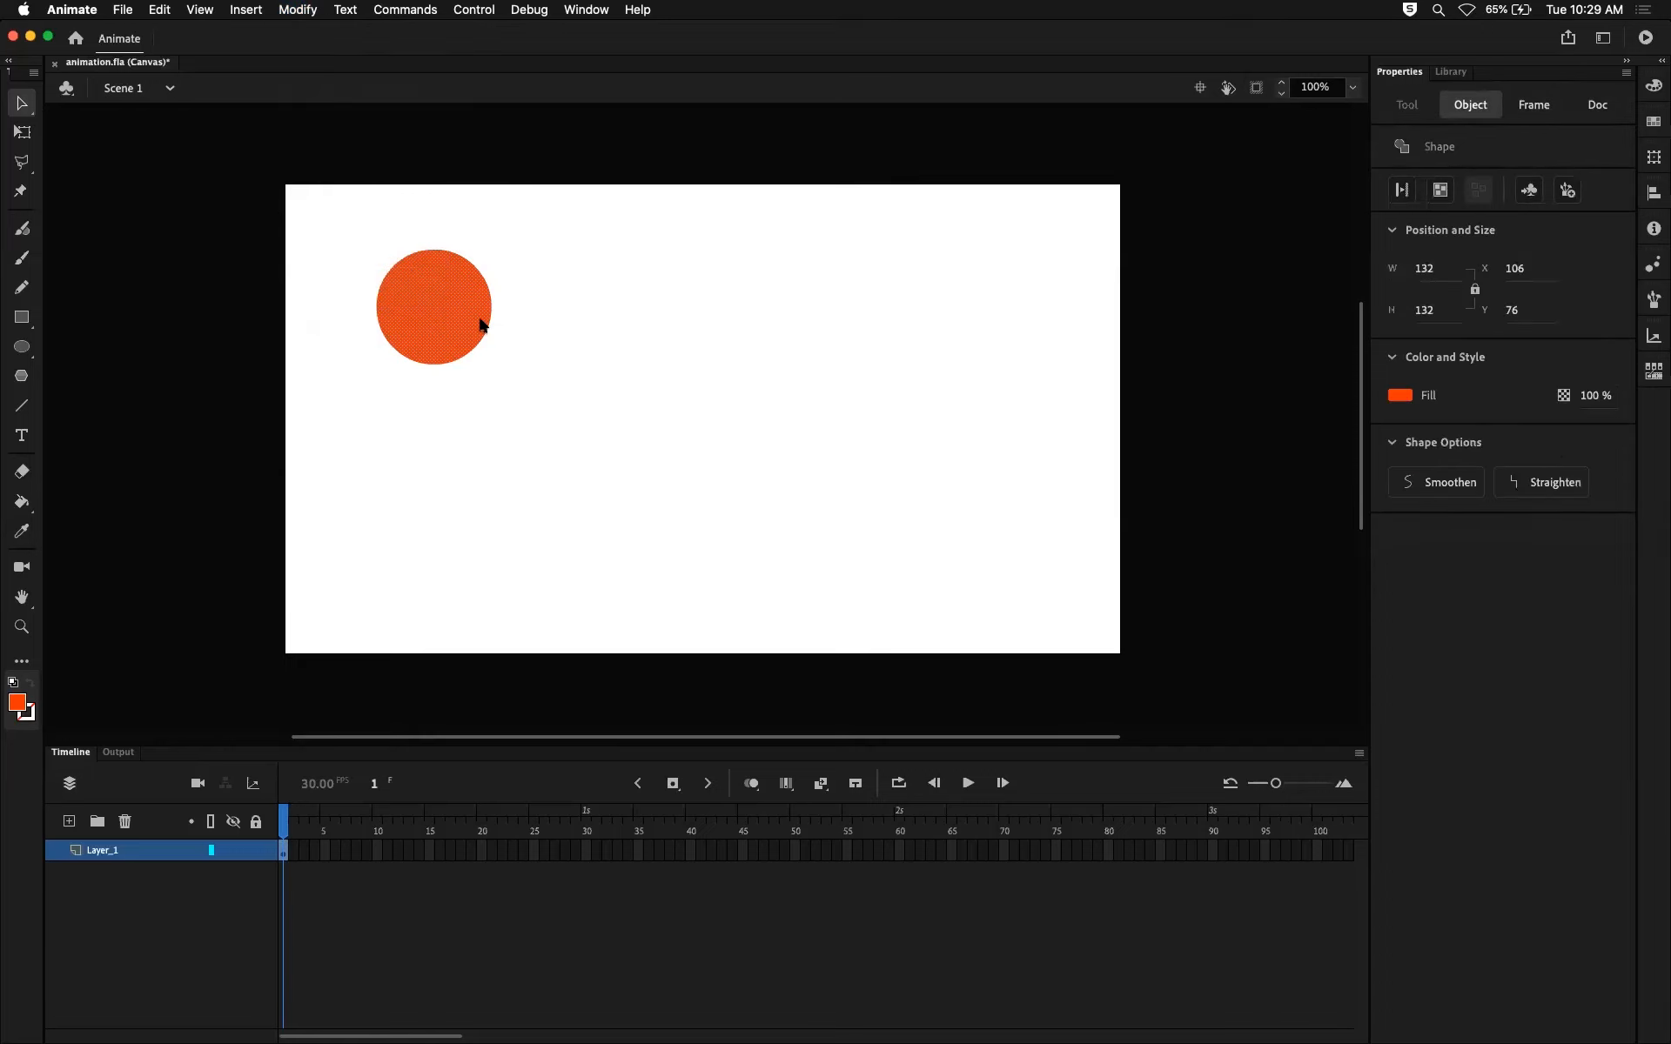
pyautogui.rightClick(480, 326)
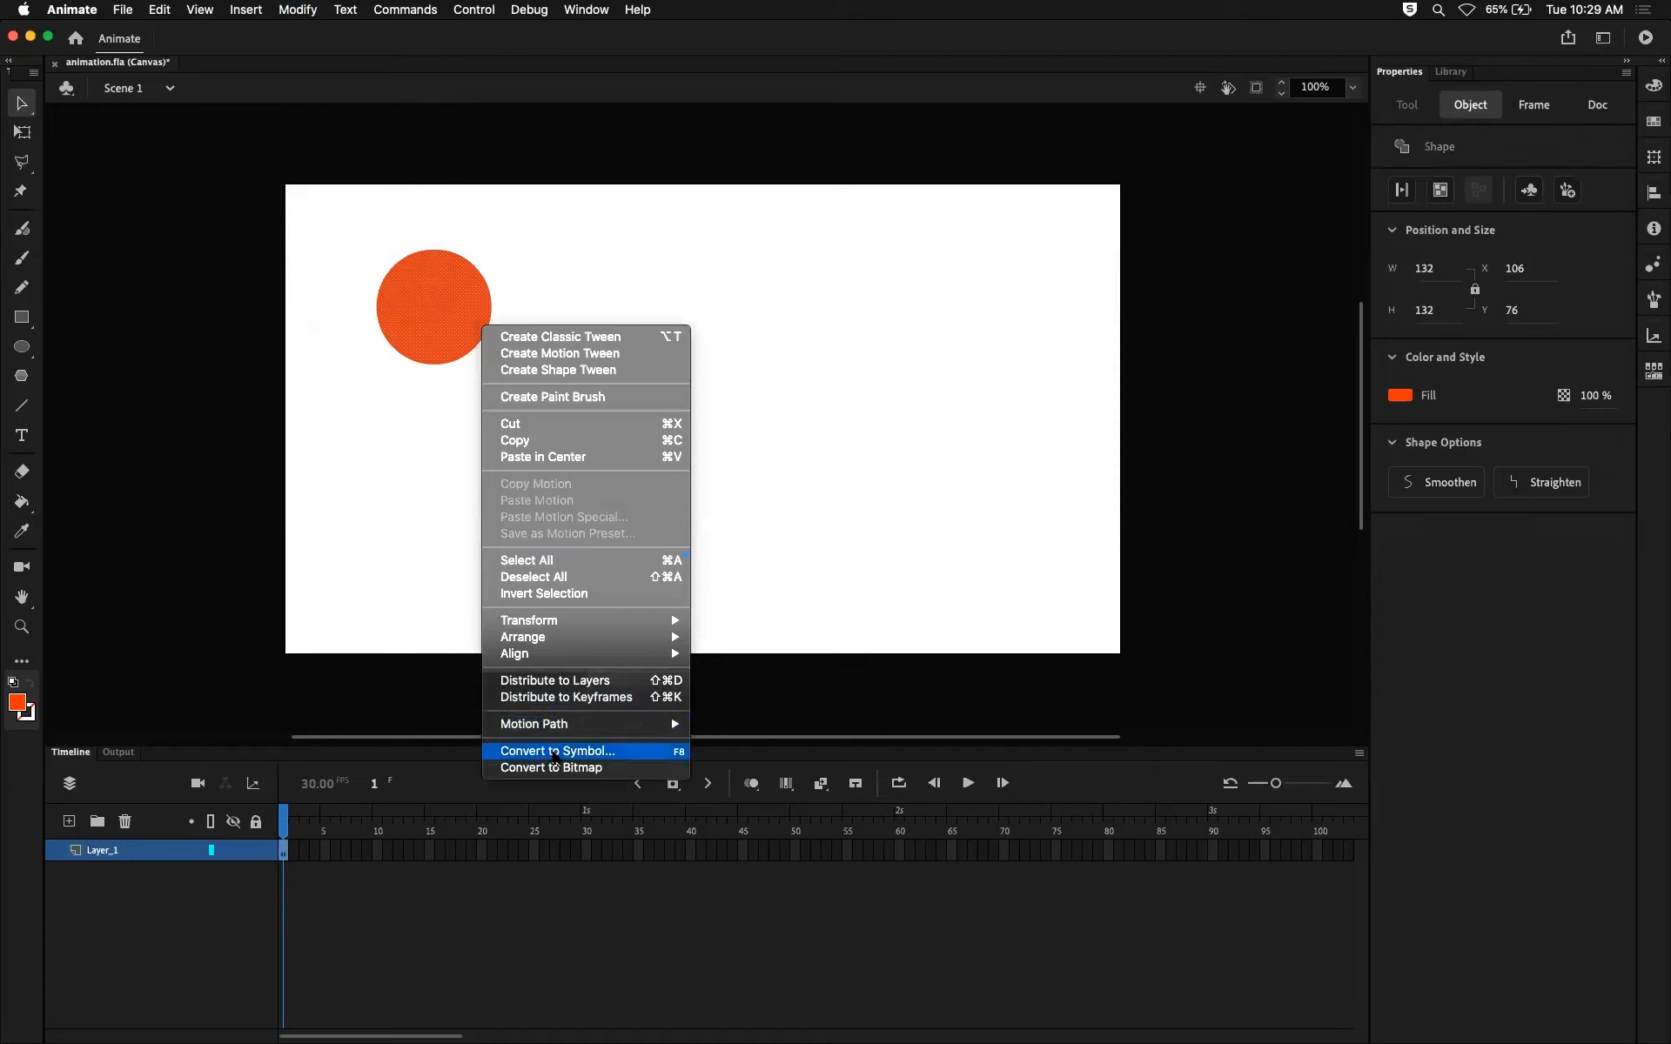
pyautogui.click(839, 553)
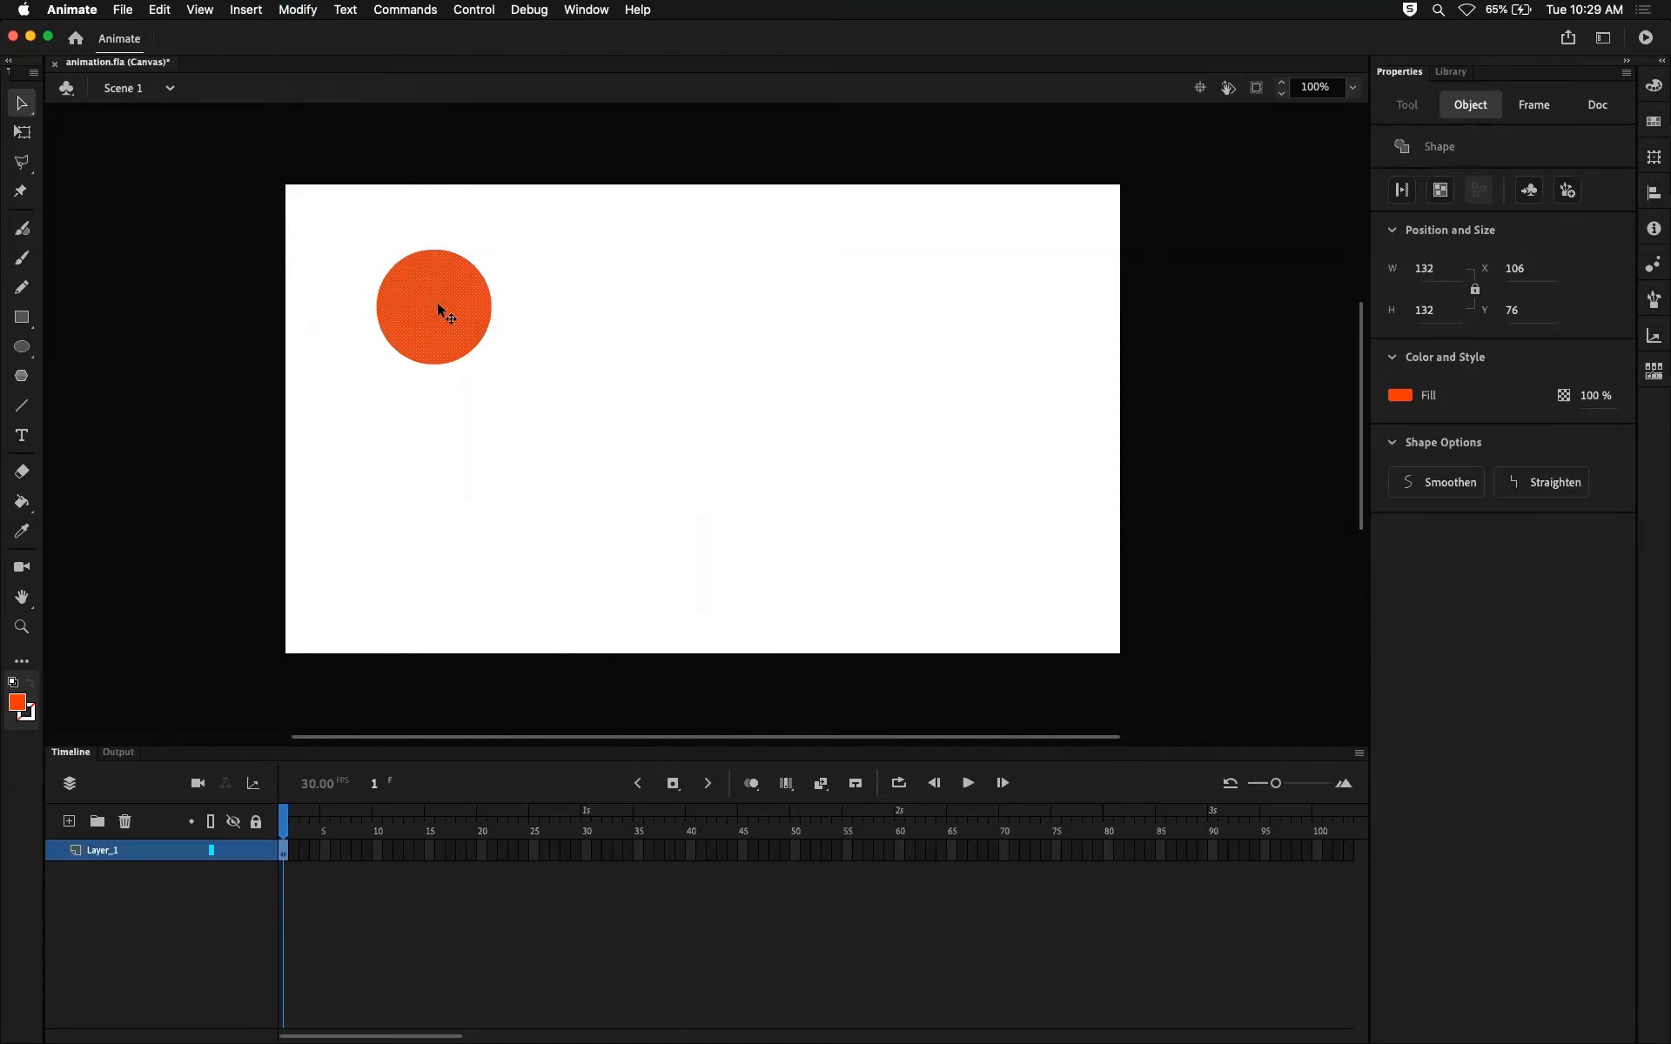
pyautogui.press('F8')
pyautogui.moveTo(757, 346); pyautogui.dragTo(713, 348)
pyautogui.click(855, 426)
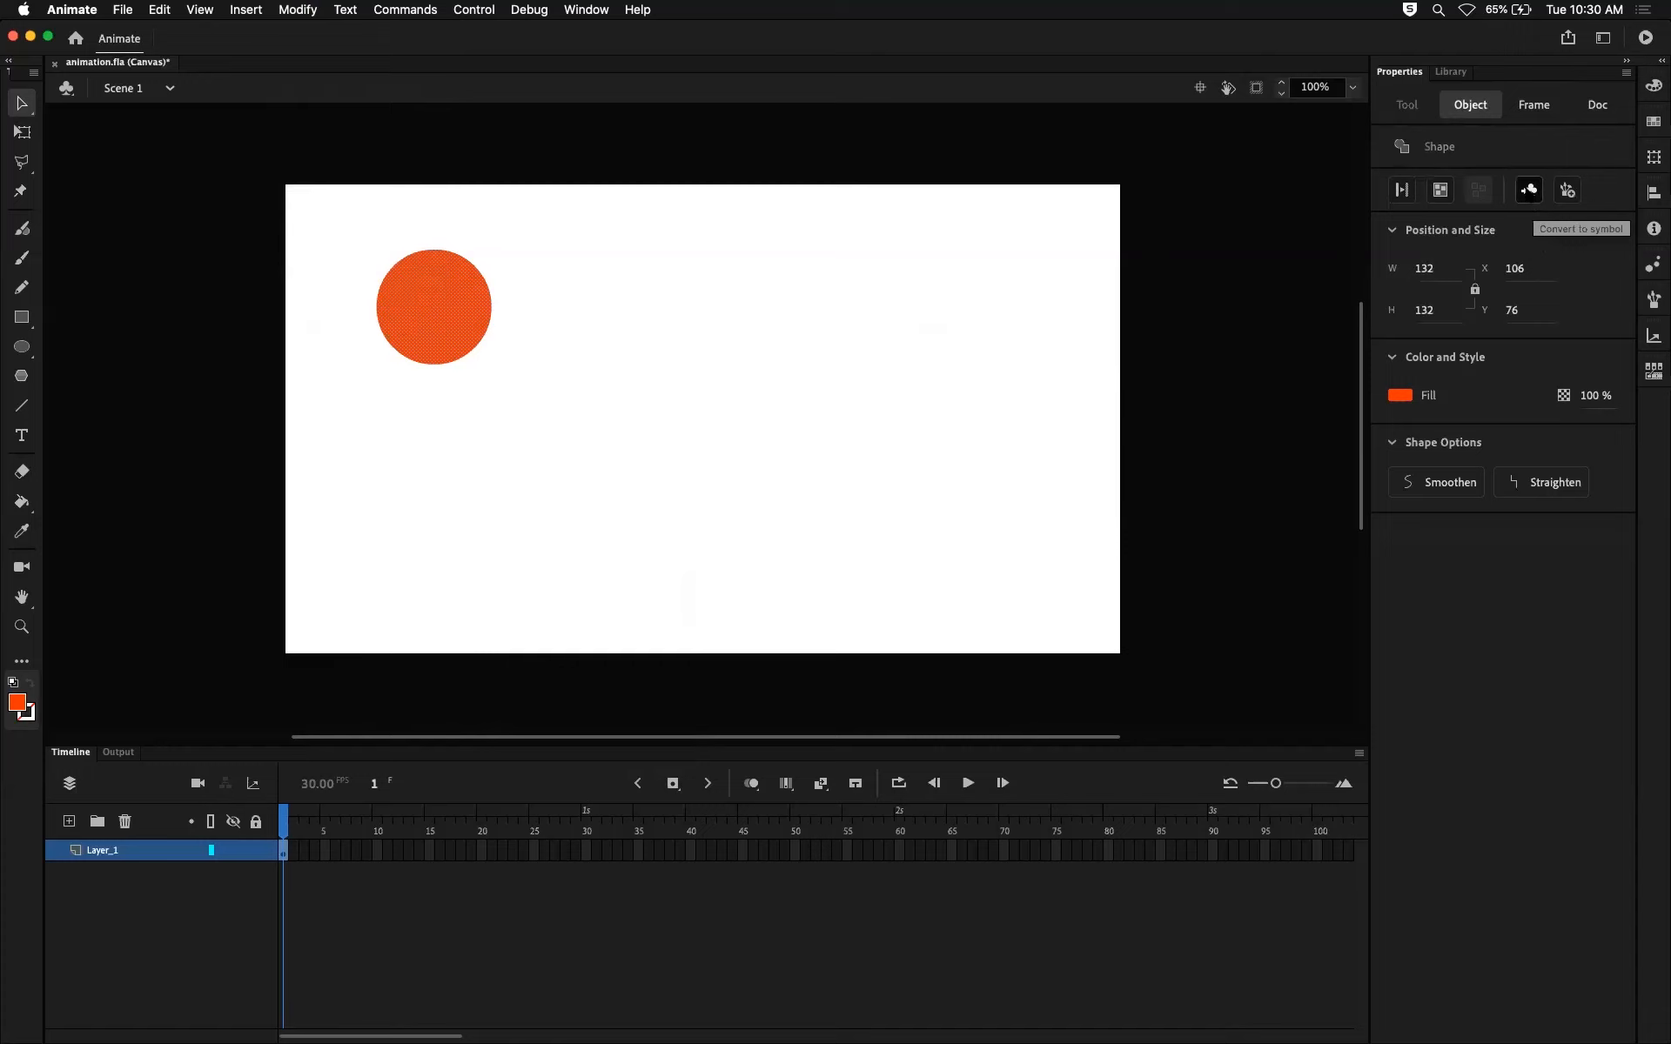
# Convert the selected circle to a Graphic symbol named ball, stored in the library root.
pyautogui.click(1529, 191)
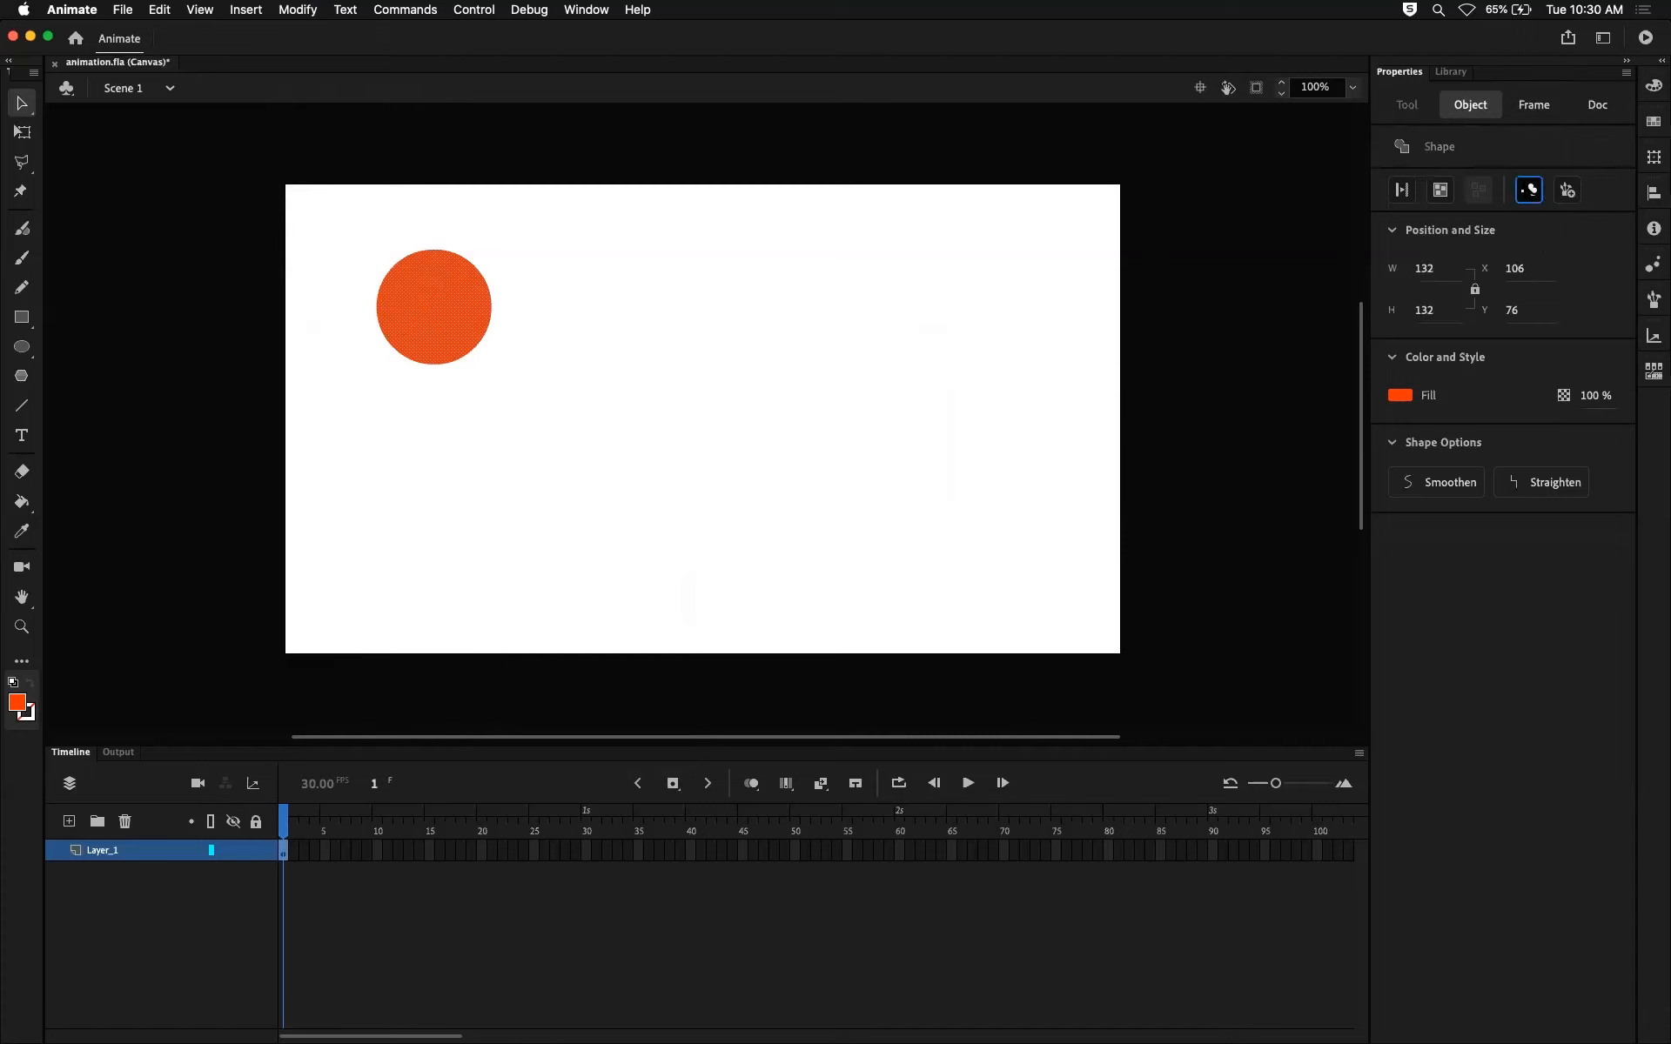
pyautogui.moveTo(866, 361); pyautogui.dragTo(940, 335)
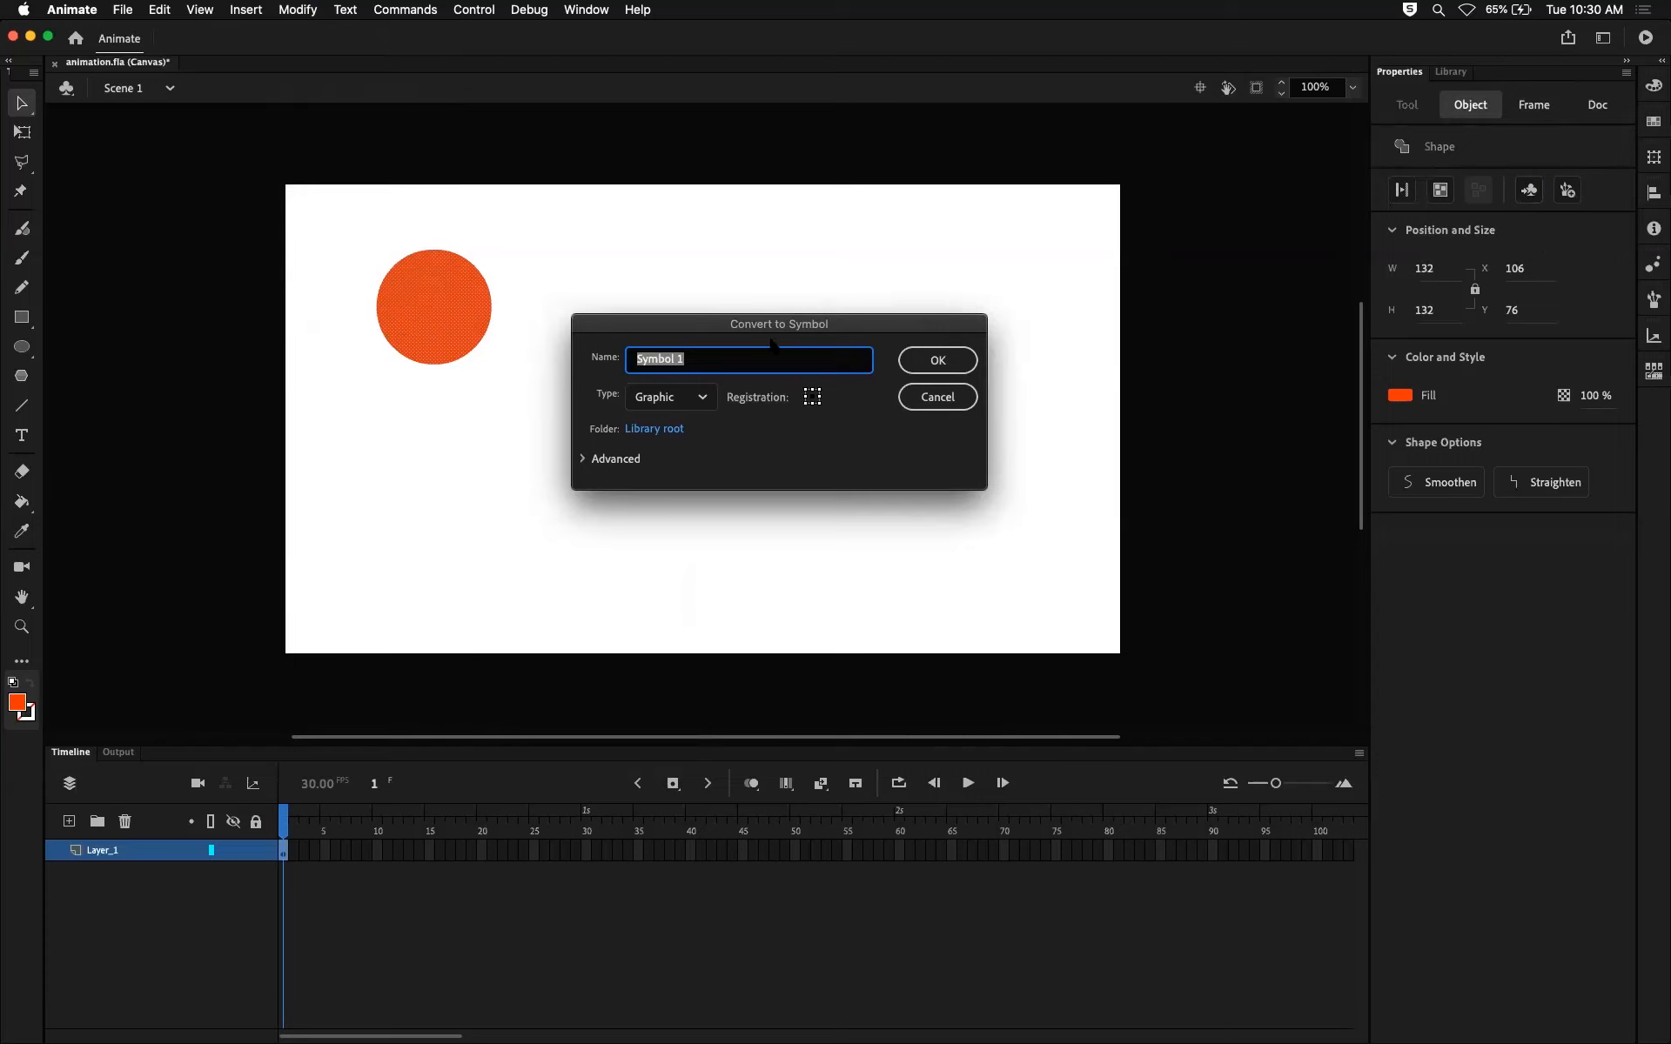
pyautogui.click(694, 398)
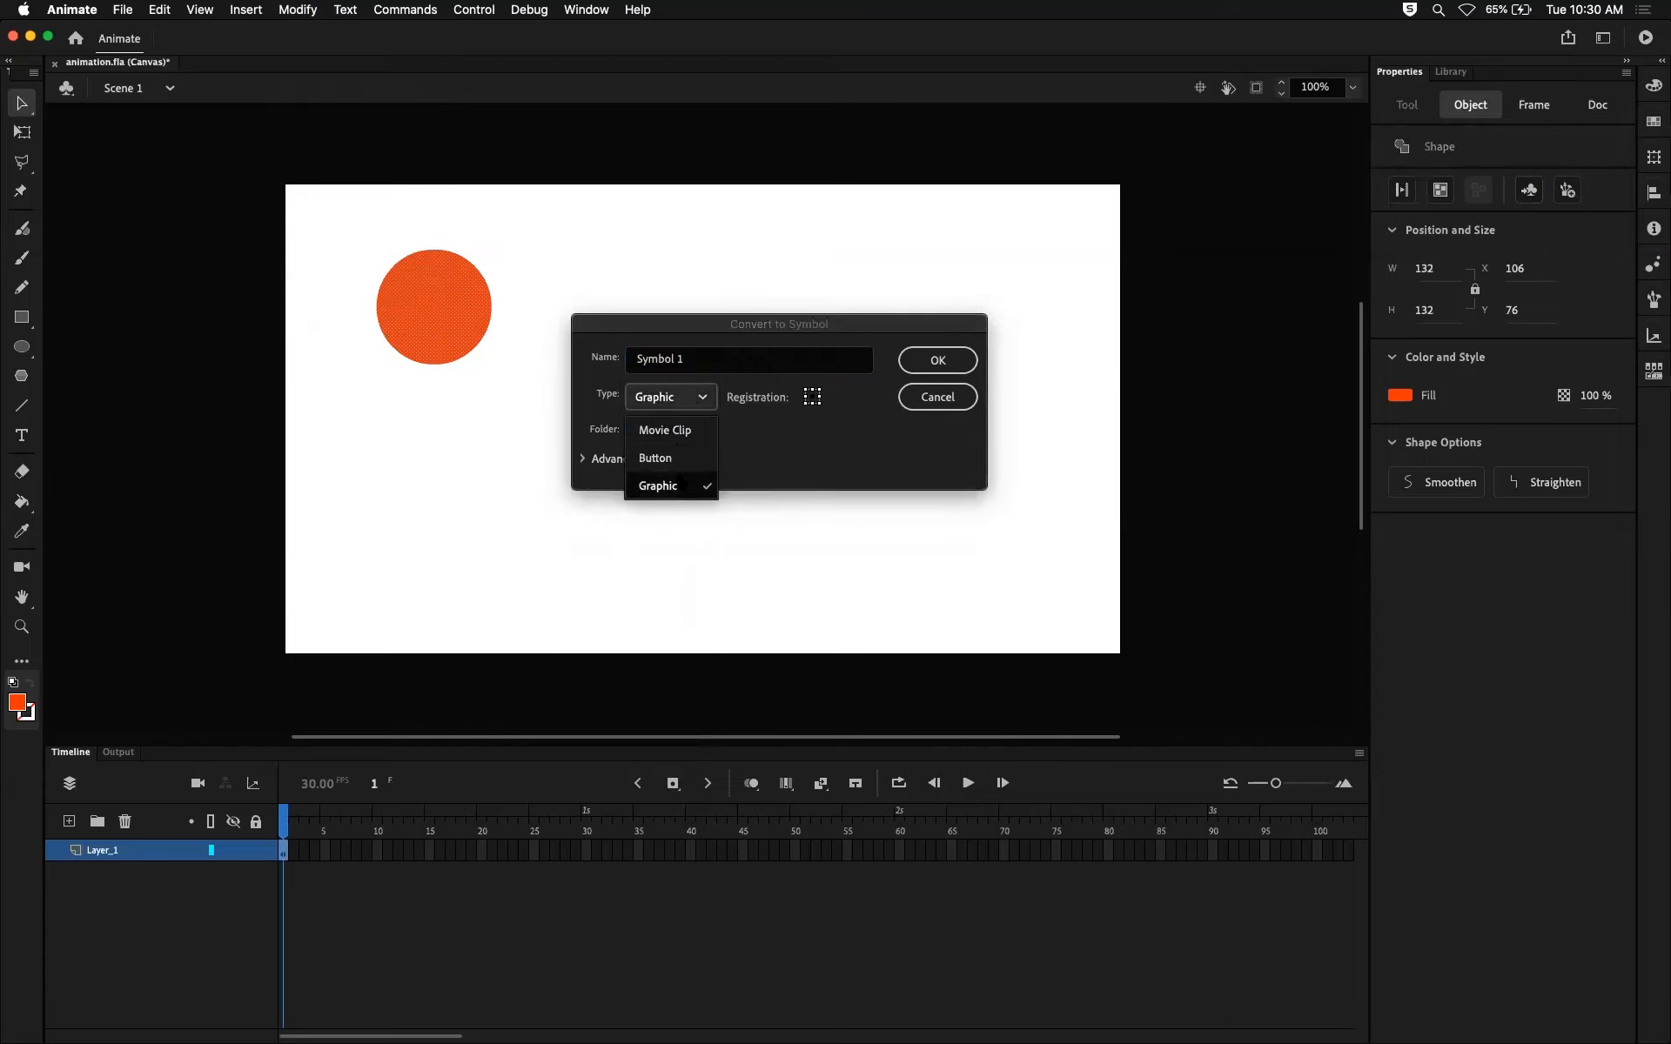
pyautogui.click(681, 484)
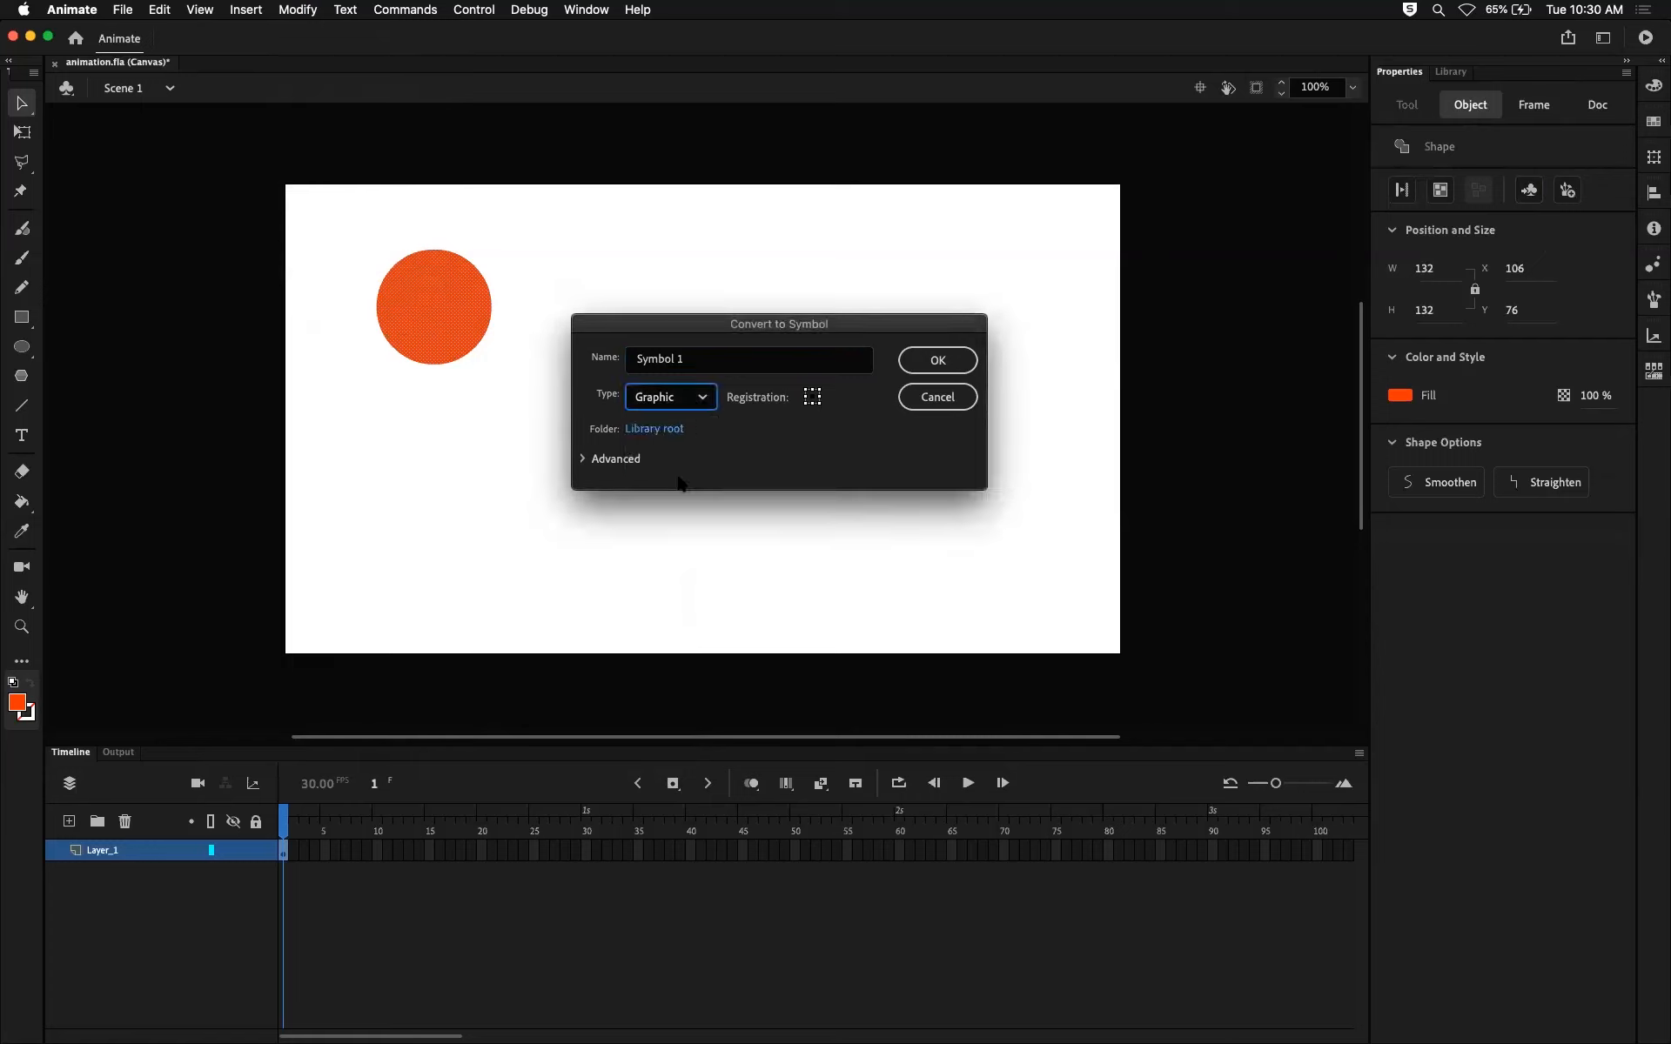
pyautogui.click(692, 370)
pyautogui.write('ball')
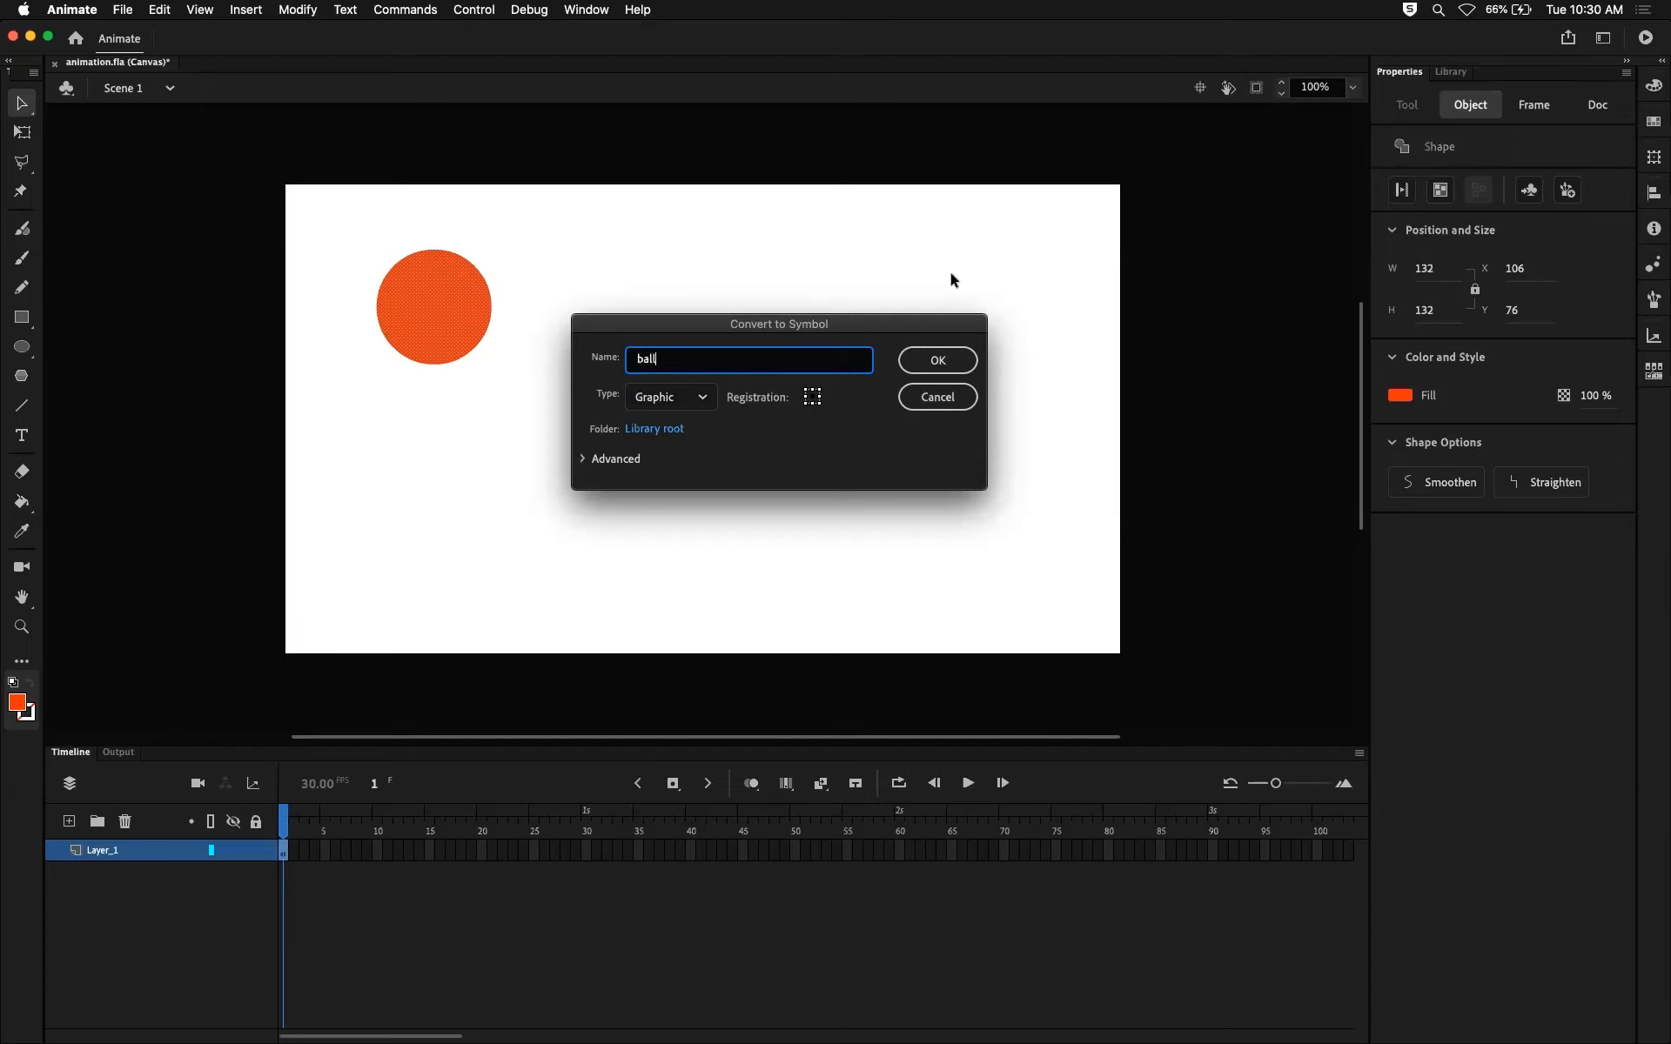
pyautogui.click(937, 360)
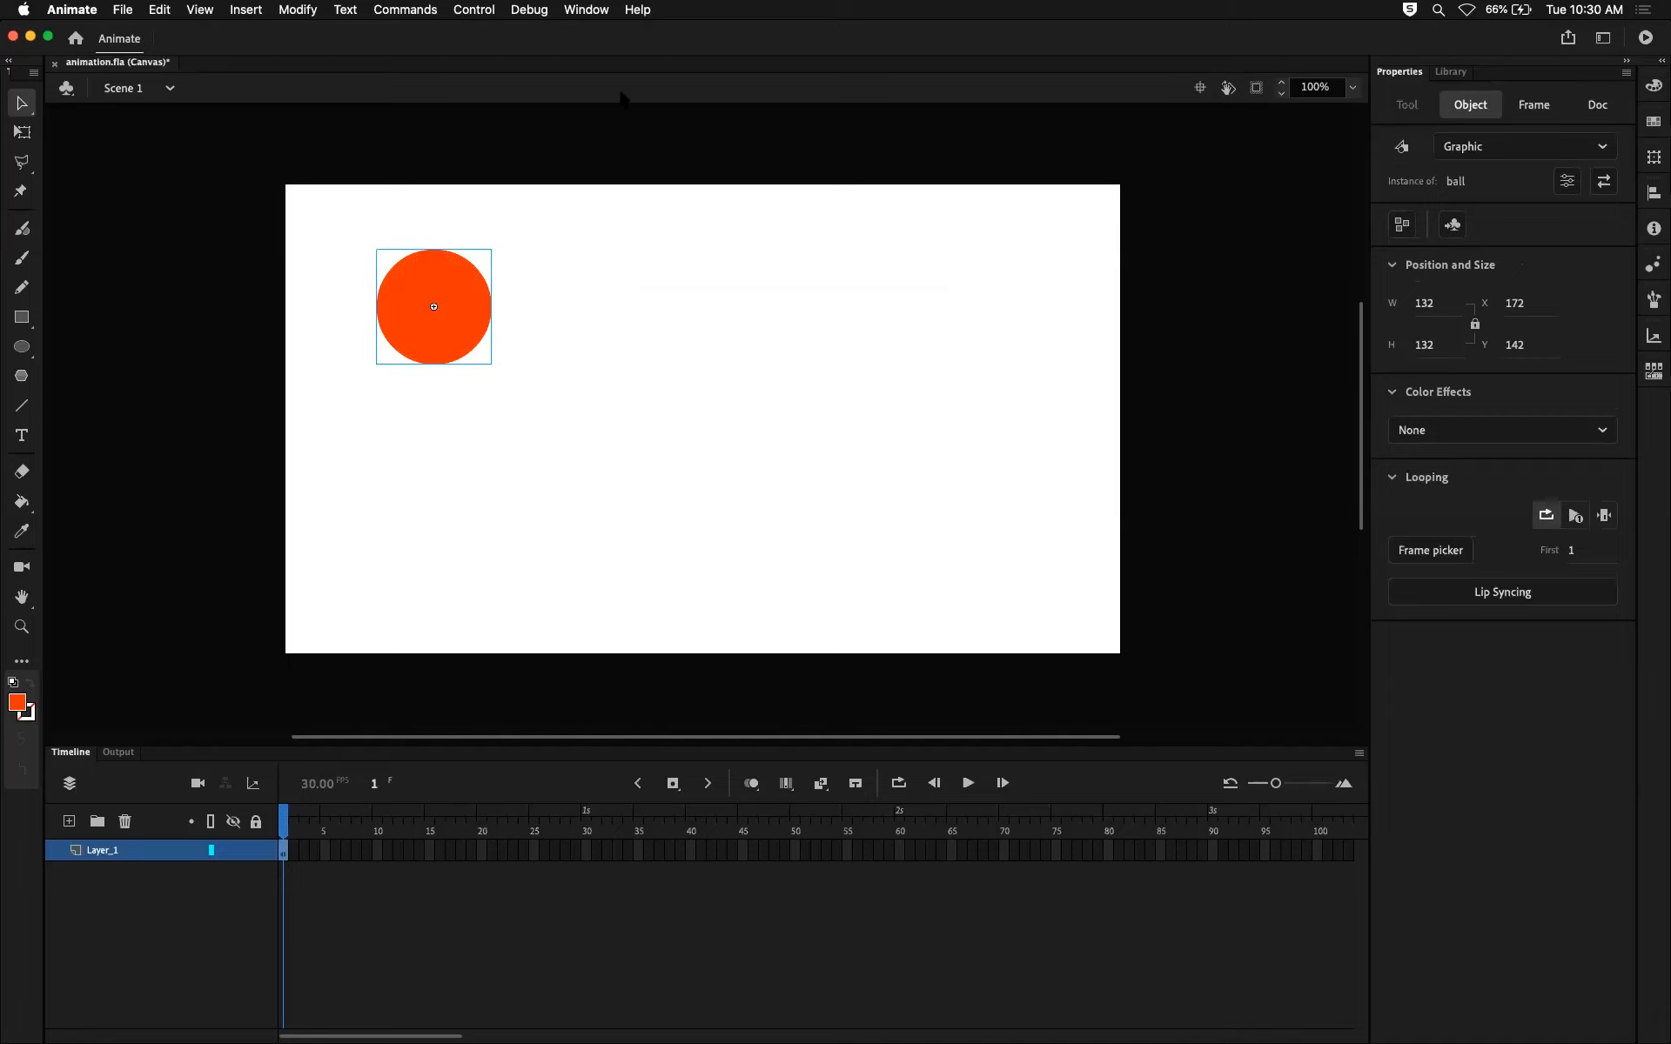
# Move the ball instance slightly down to about X 172, Y 148, and deselect it.
pyautogui.click(521, 281)
pyautogui.click(445, 284)
pyautogui.click(501, 219)
pyautogui.moveTo(498, 266); pyautogui.dragTo(597, 358)
pyautogui.moveTo(477, 311)
pyautogui.mouseDown()
pyautogui.moveTo(545, 320)
pyautogui.moveTo(477, 317)
pyautogui.mouseUp()
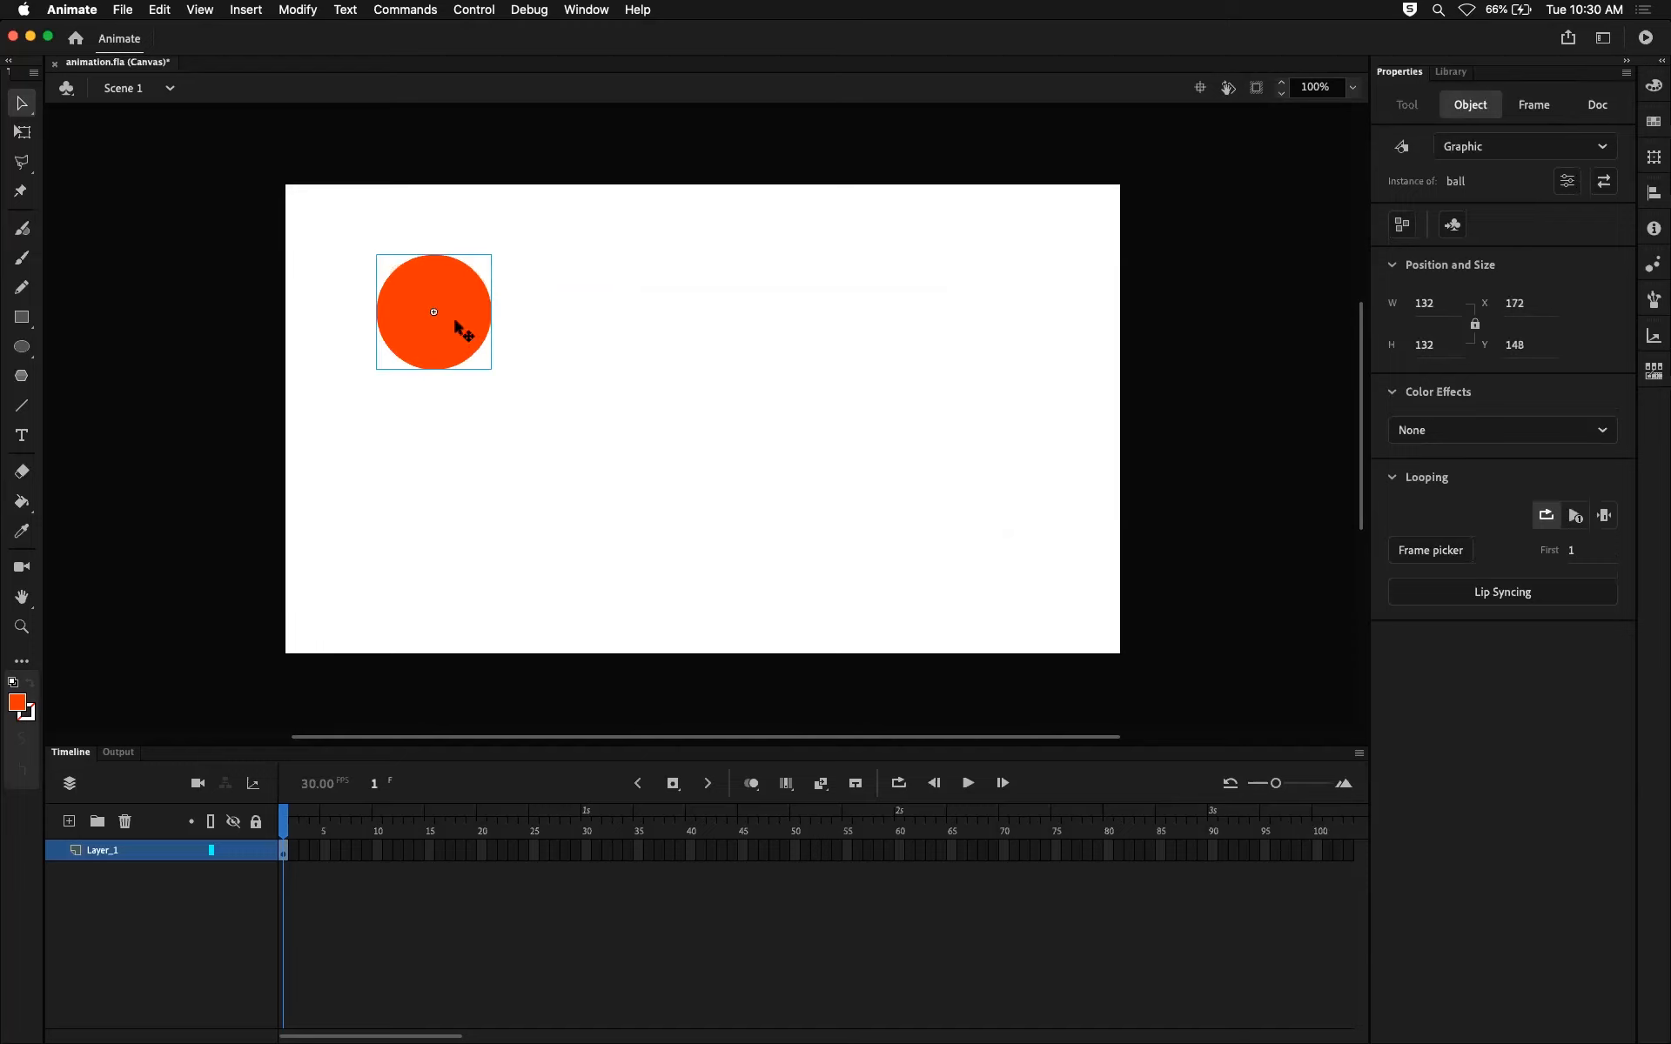
pyautogui.click(550, 340)
pyautogui.click(474, 350)
pyautogui.click(671, 313)
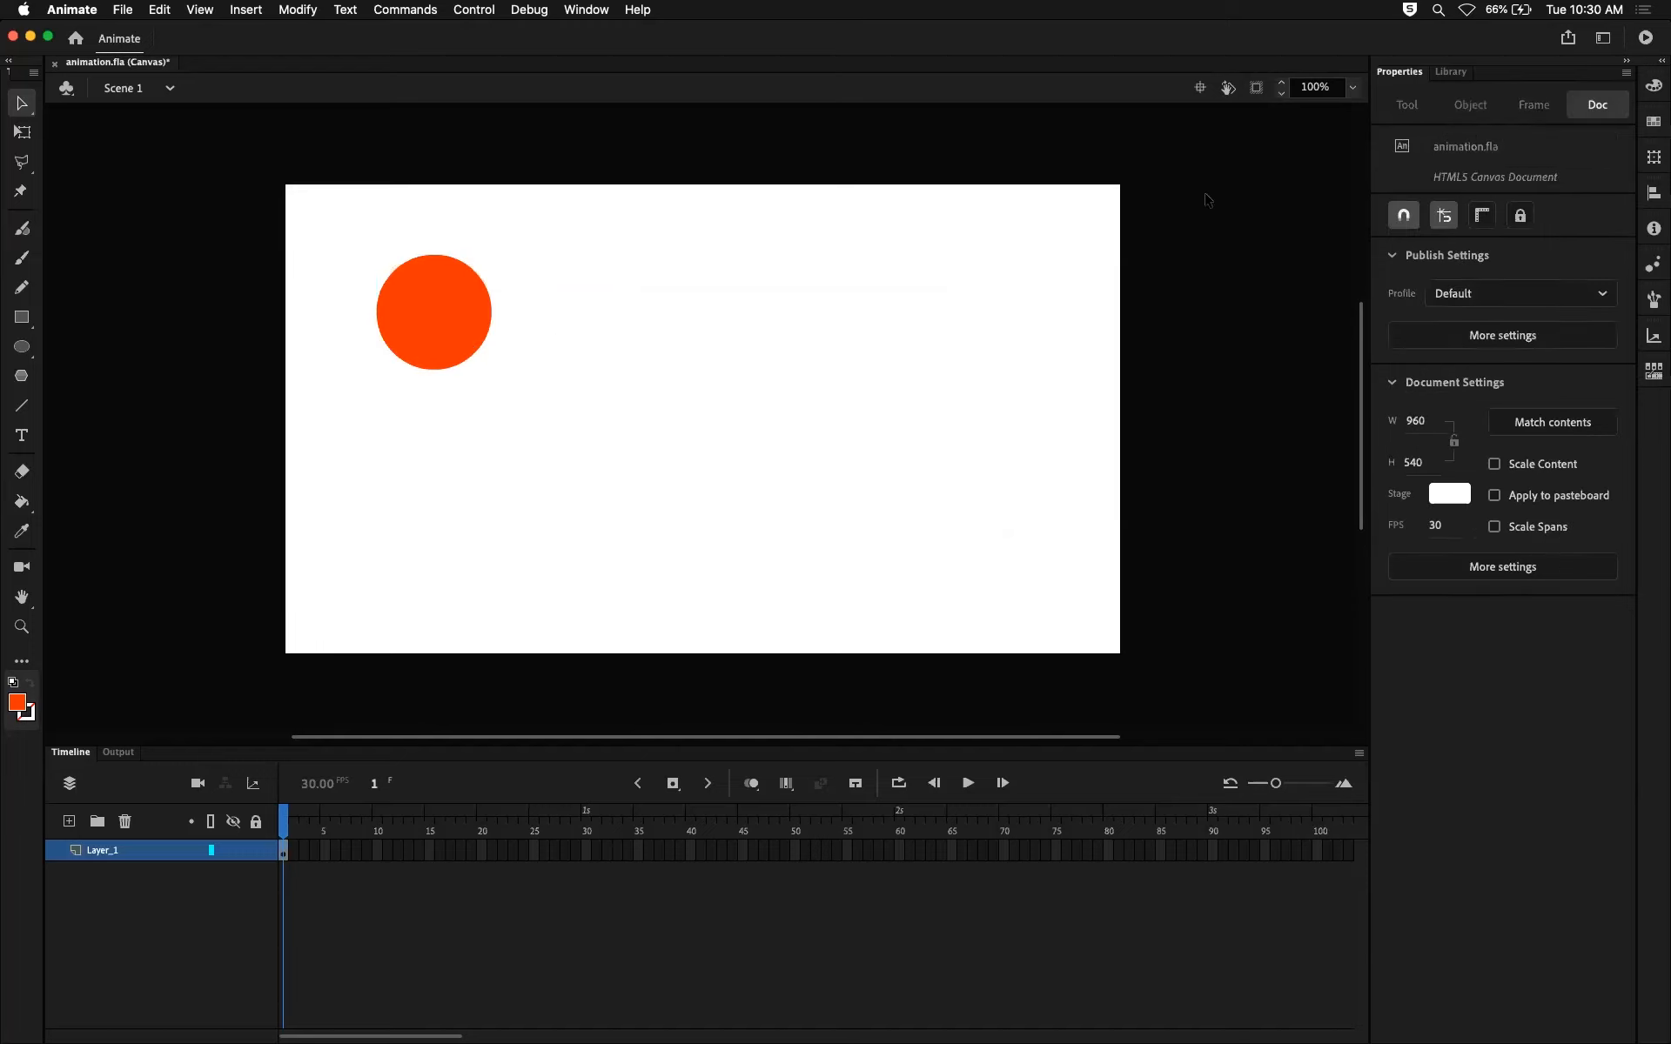
# Show the document's library and rename the Layer_1 layer as ball.
pyautogui.click(1448, 73)
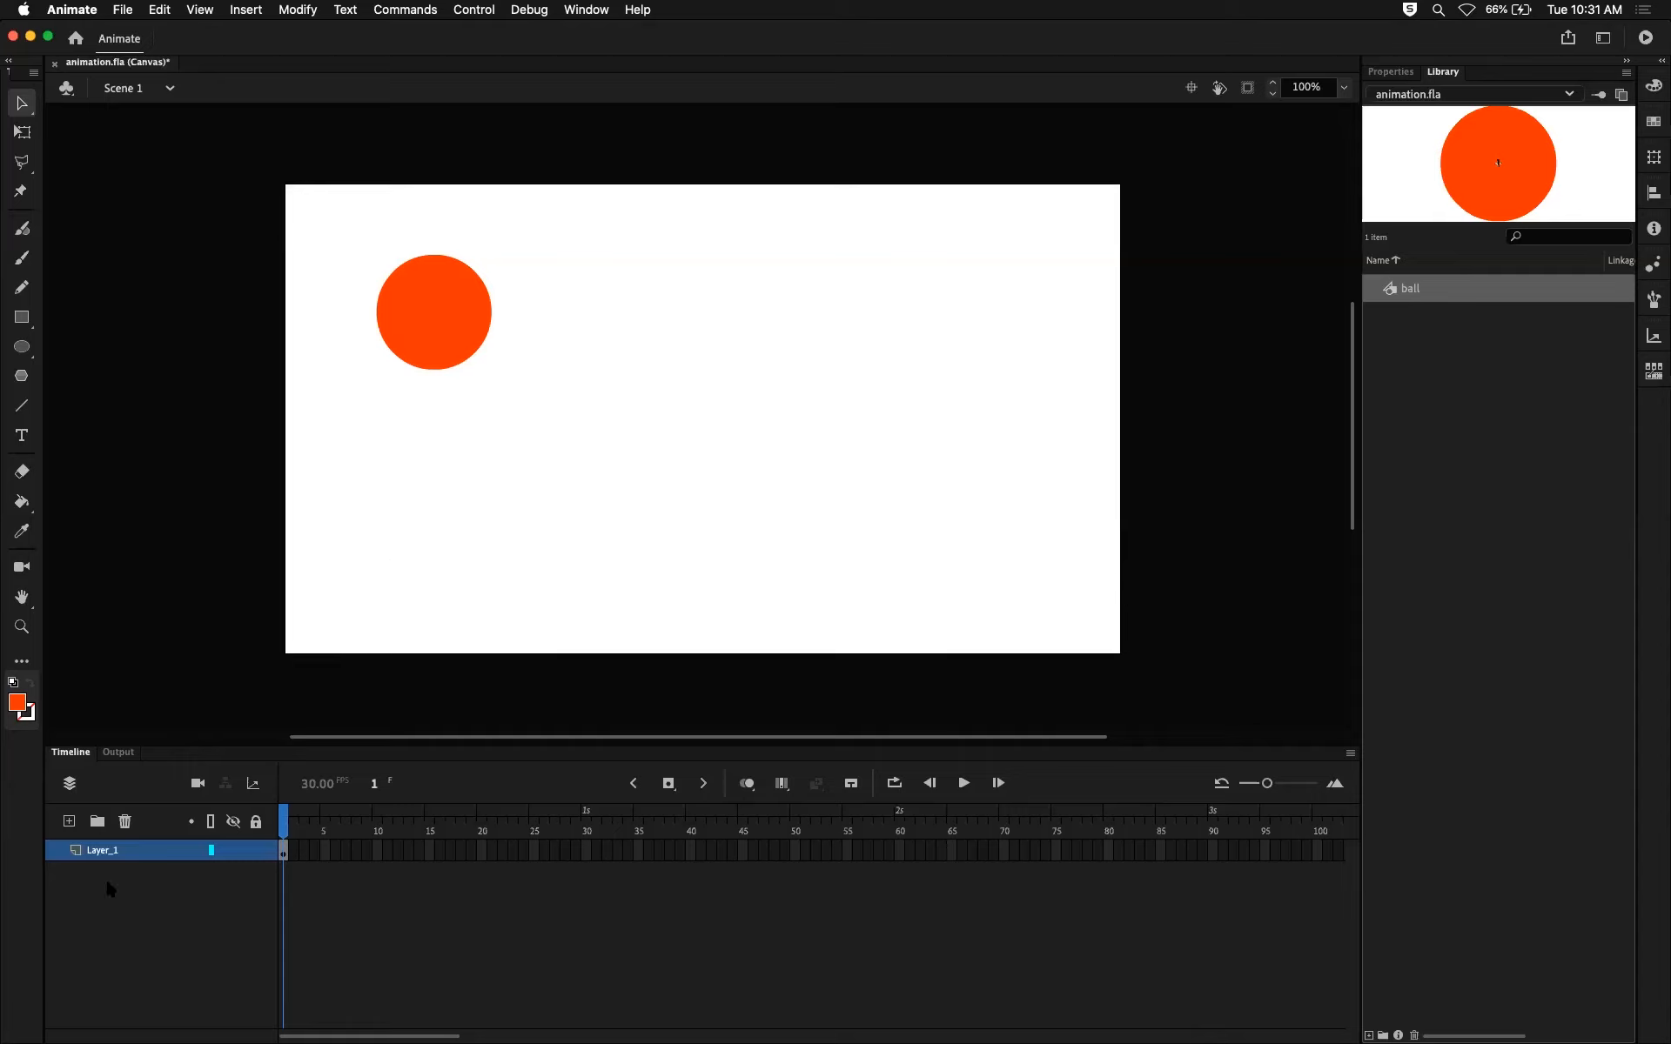
pyautogui.doubleClick(146, 850)
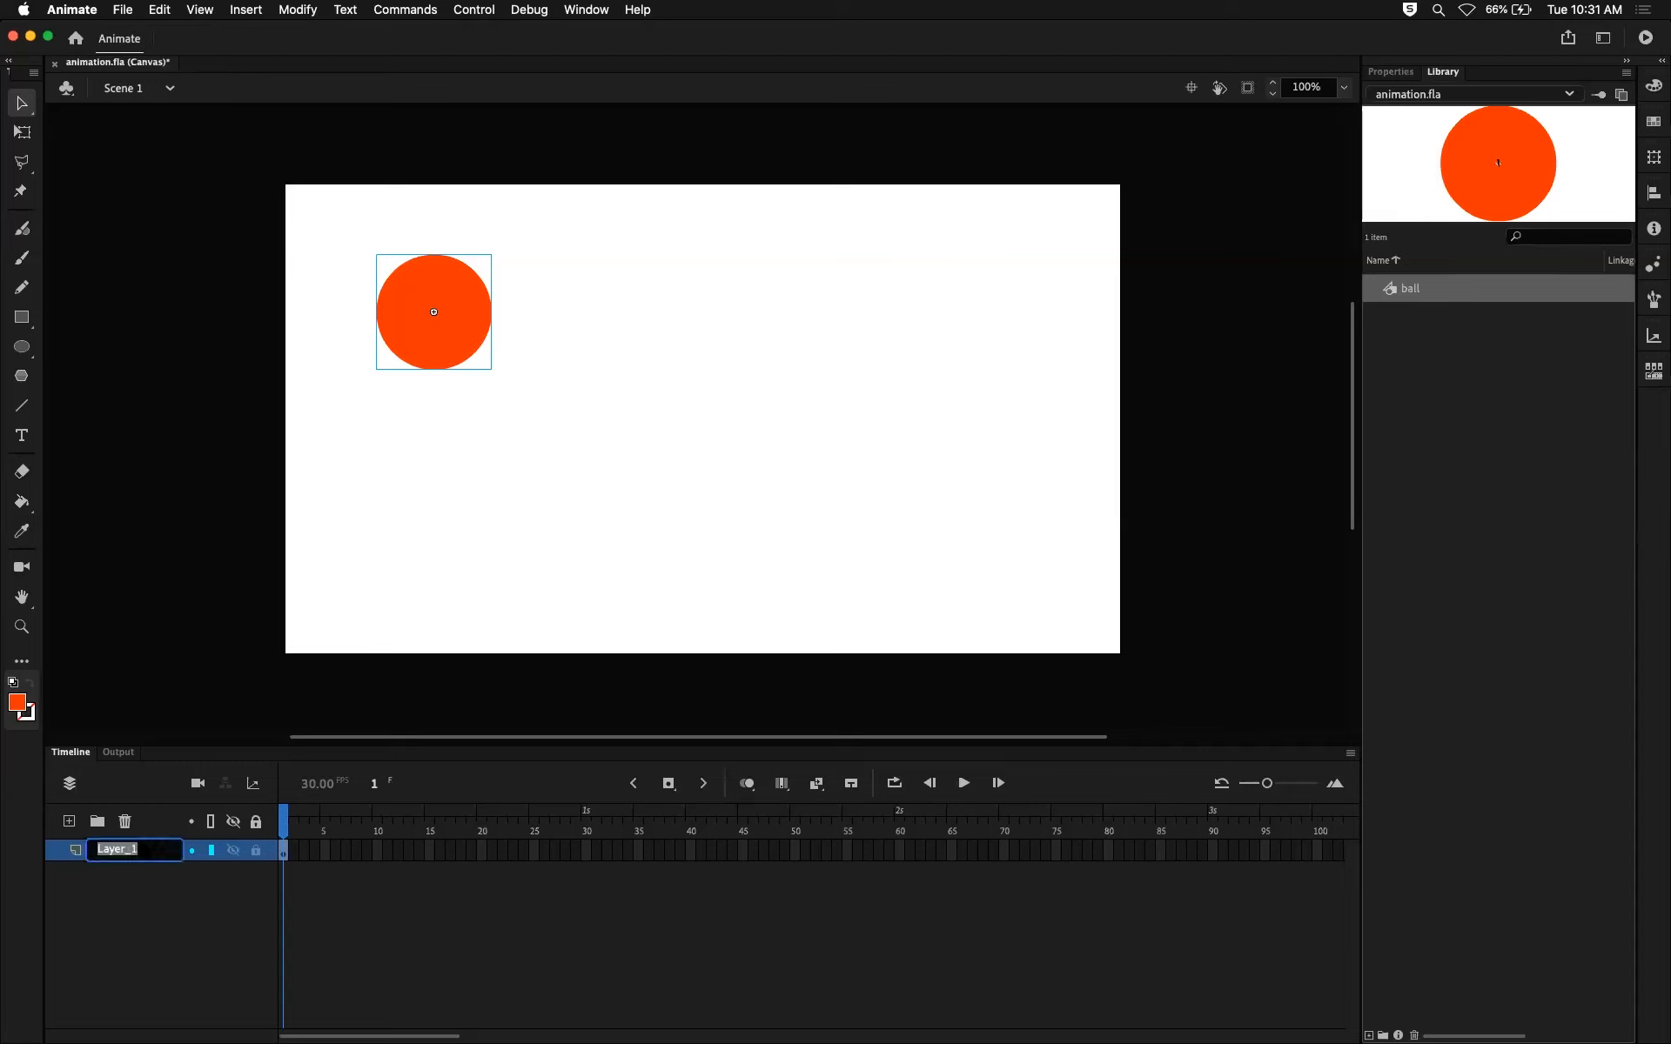
pyautogui.write('ball')
pyautogui.press('Return')
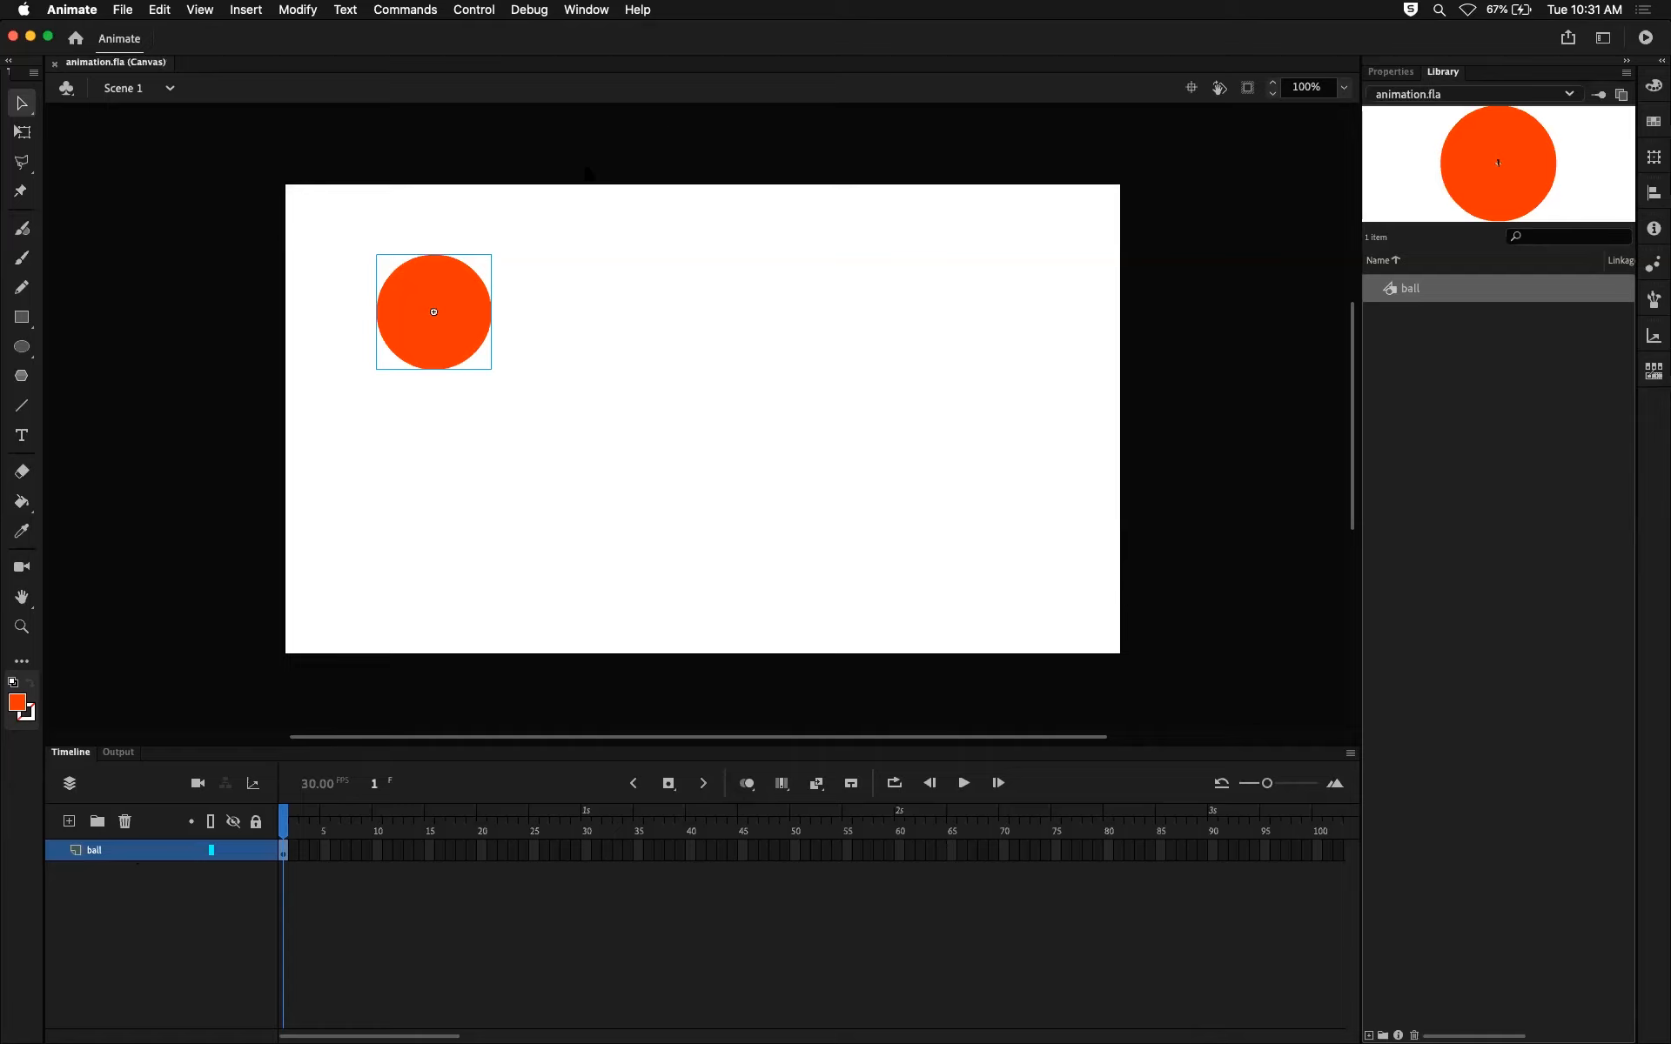
pyautogui.click(482, 327)
pyautogui.click(592, 324)
pyautogui.click(446, 375)
pyautogui.click(409, 992)
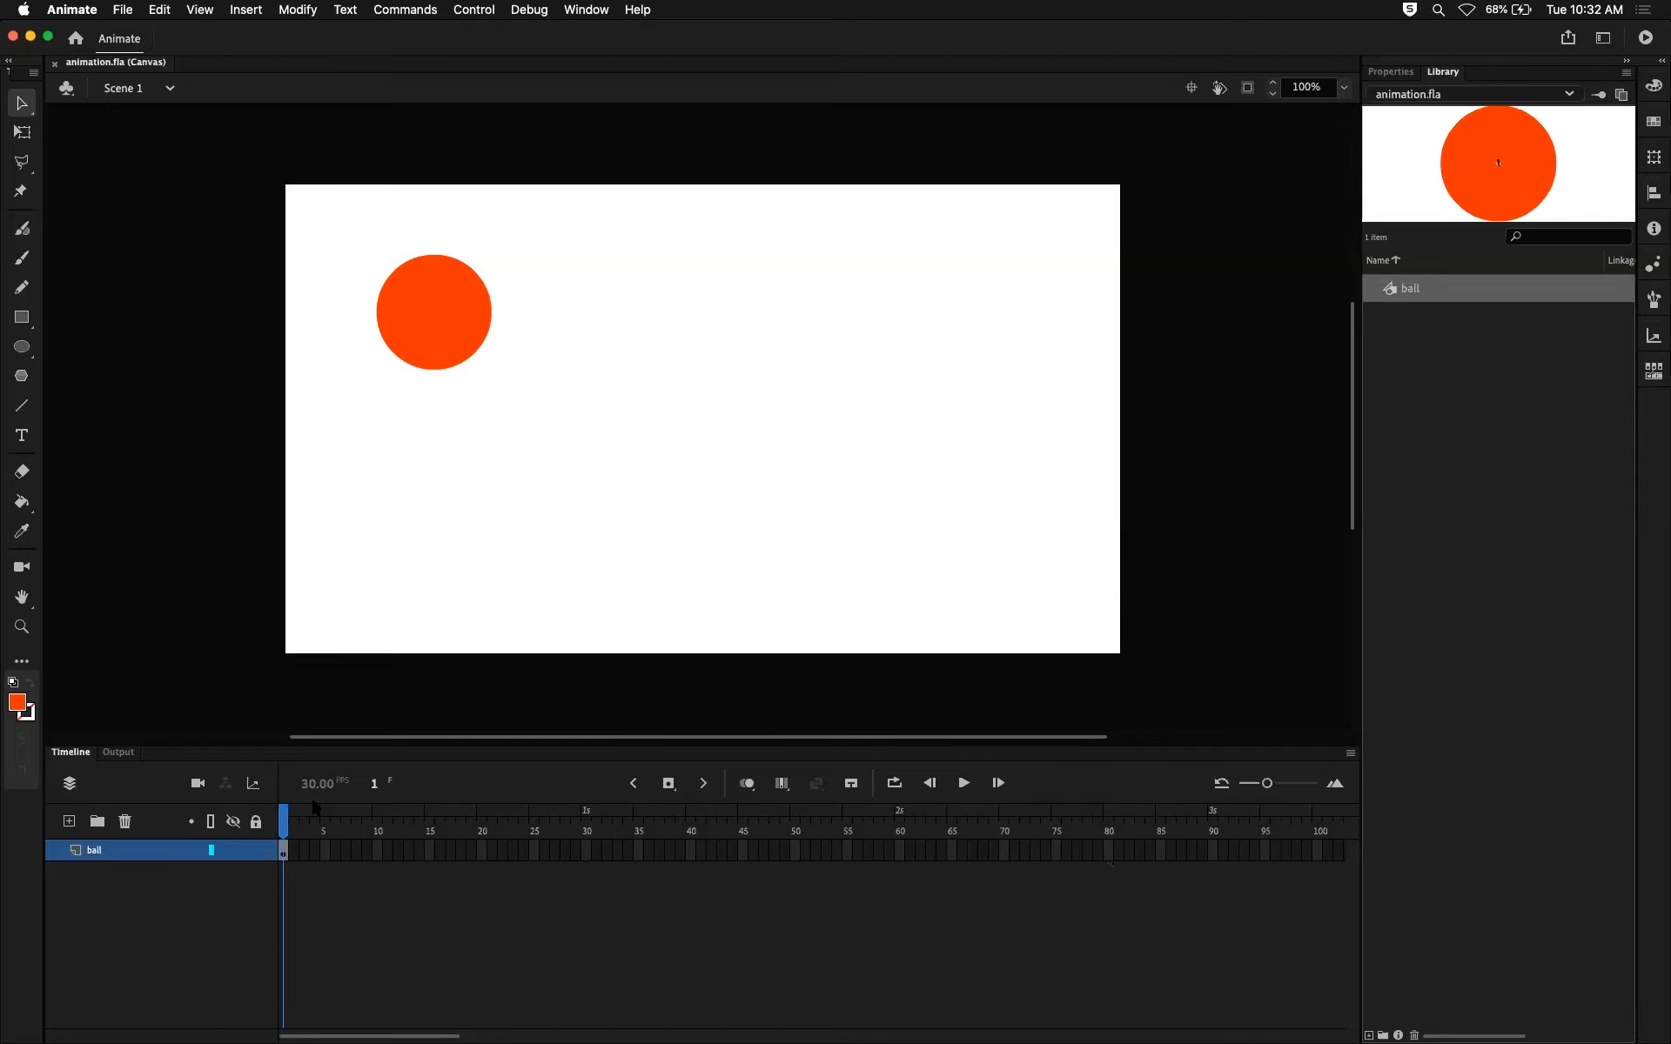
pyautogui.click(290, 848)
pyautogui.click(288, 821)
pyautogui.moveTo(280, 813)
pyautogui.mouseDown()
pyautogui.moveTo(485, 810)
pyautogui.moveTo(265, 806)
pyautogui.mouseUp()
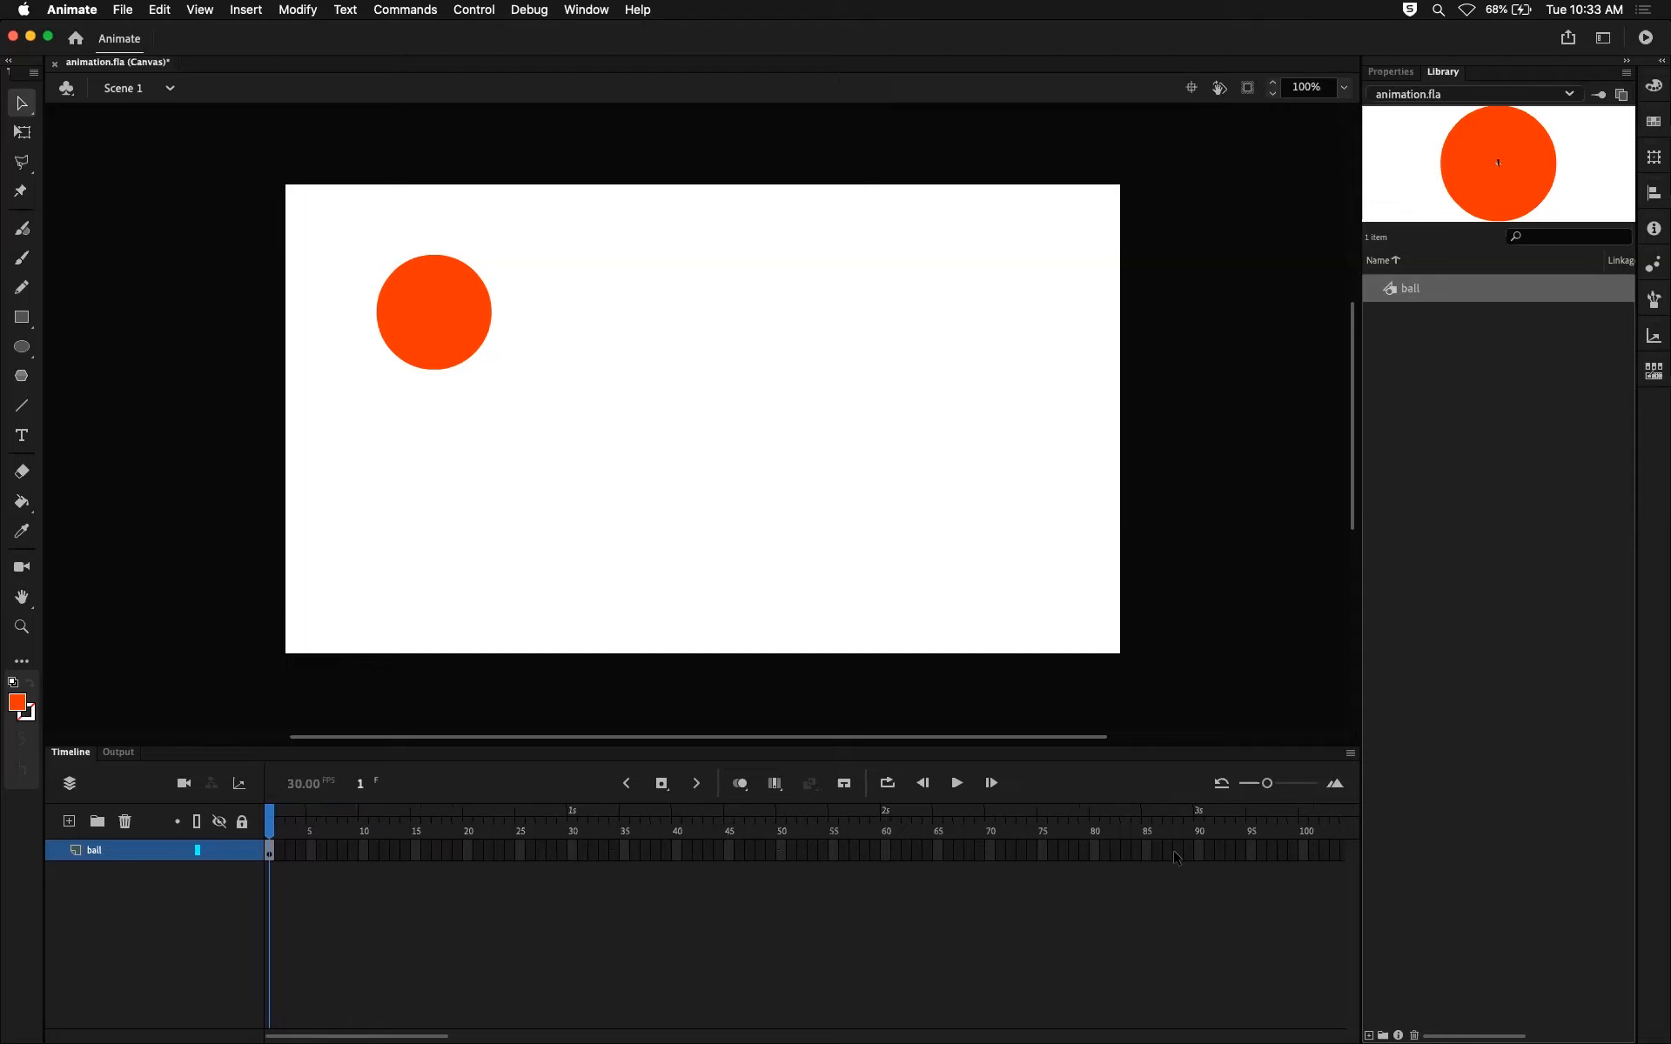
pyautogui.click(573, 852)
pyautogui.click(257, 16)
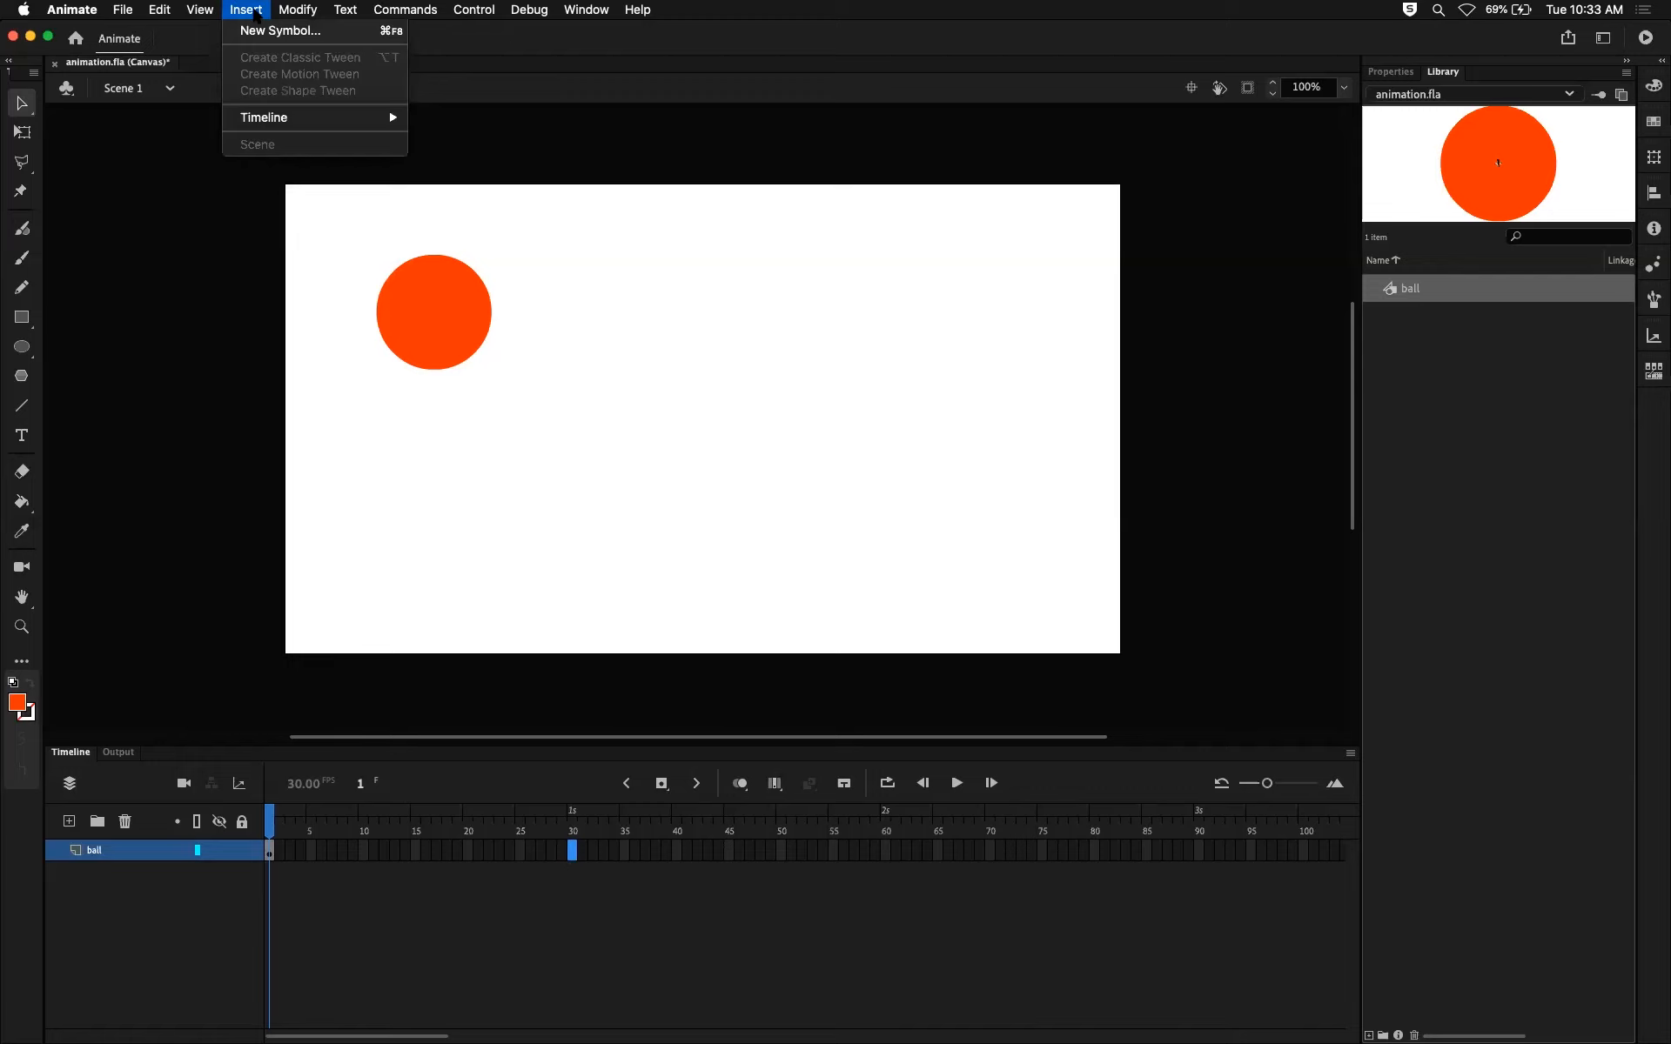
pyautogui.moveTo(296, 117)
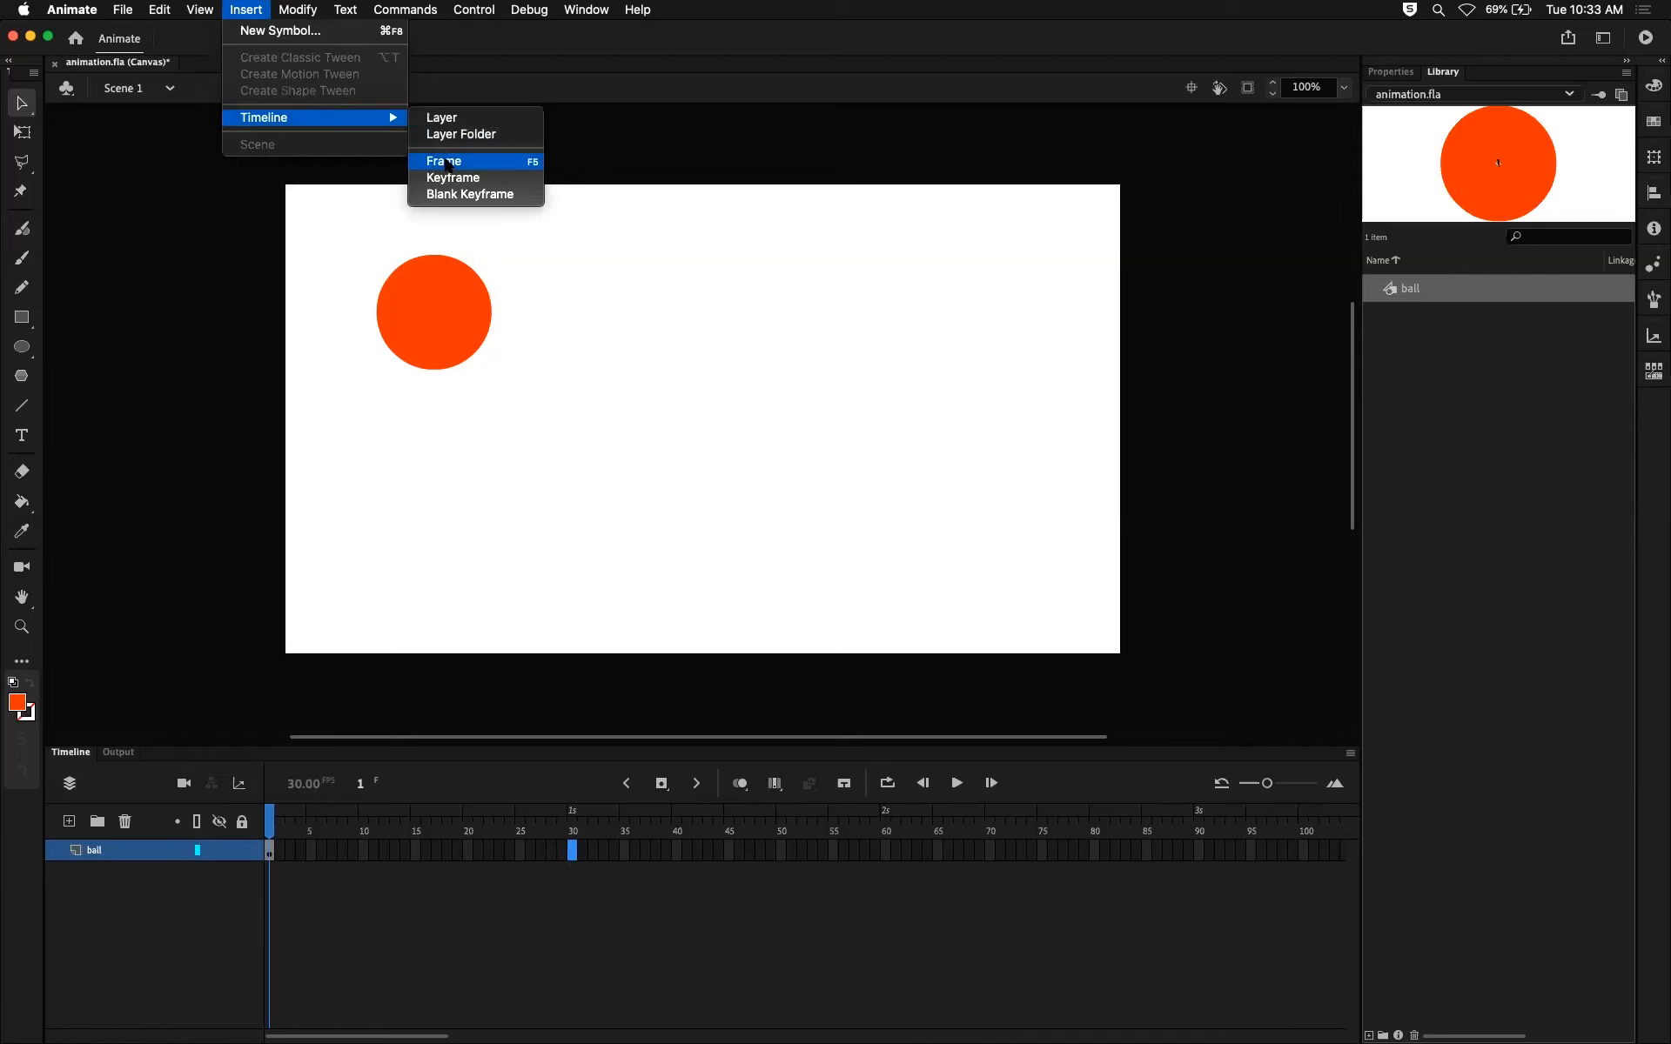
pyautogui.click(537, 165)
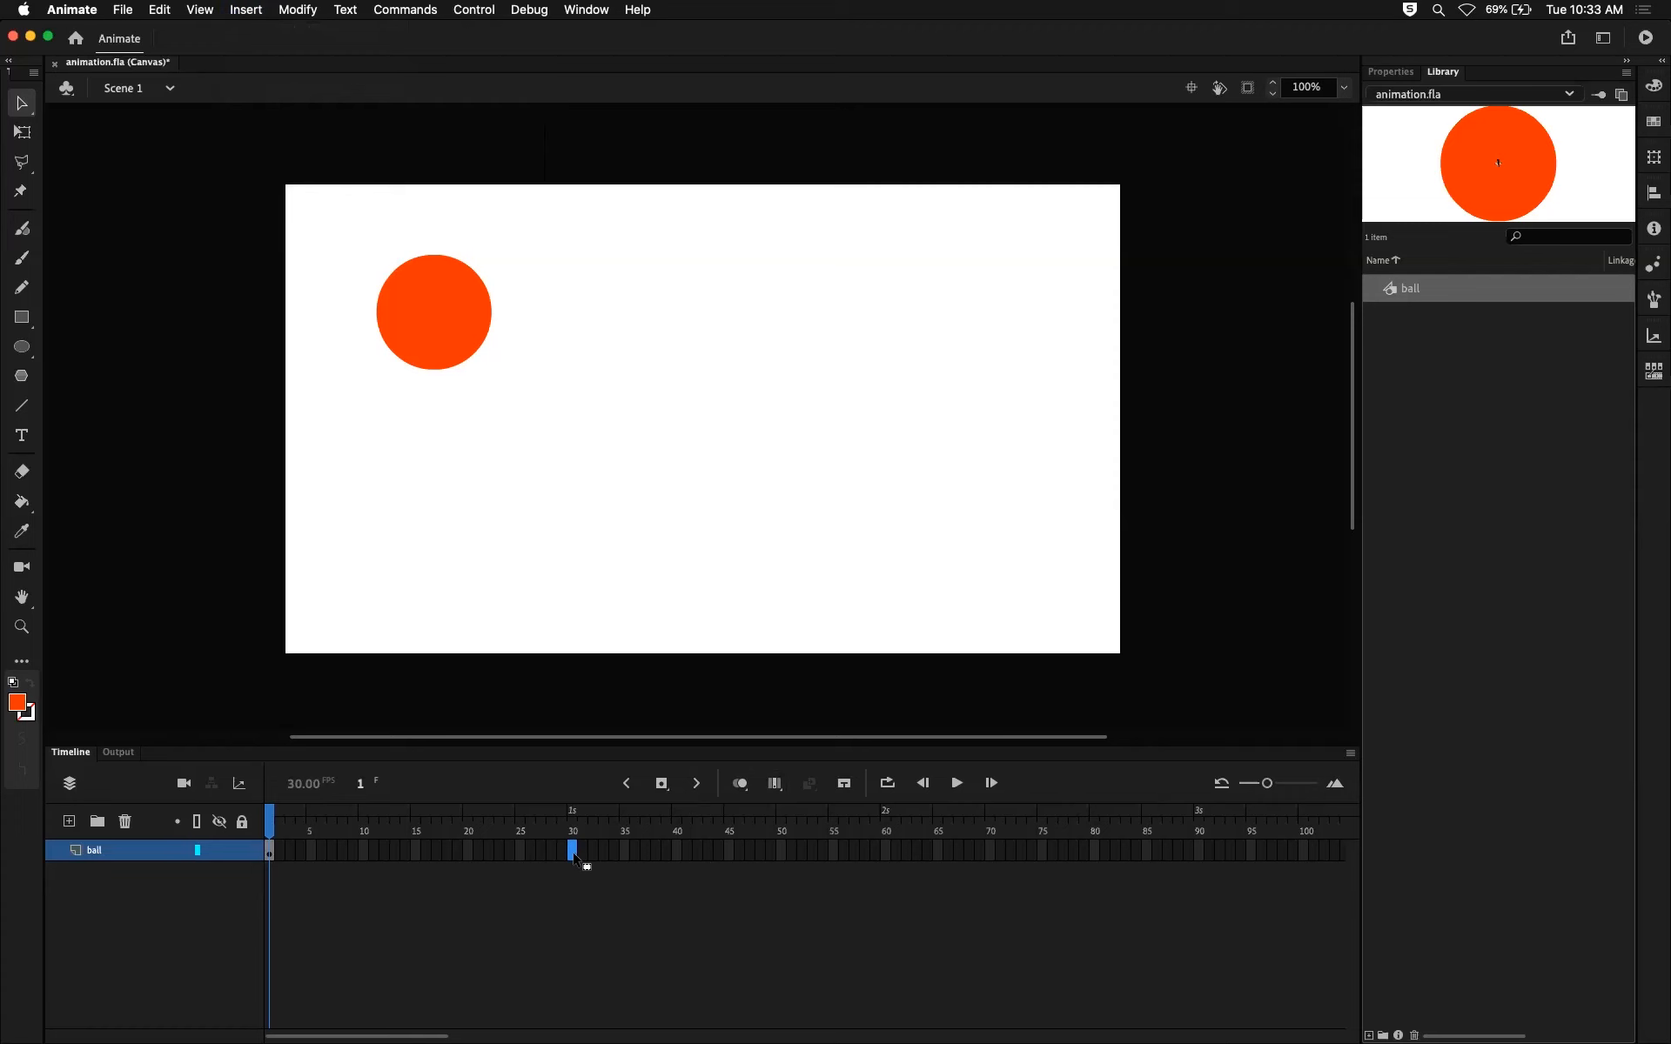
pyautogui.rightClick(575, 858)
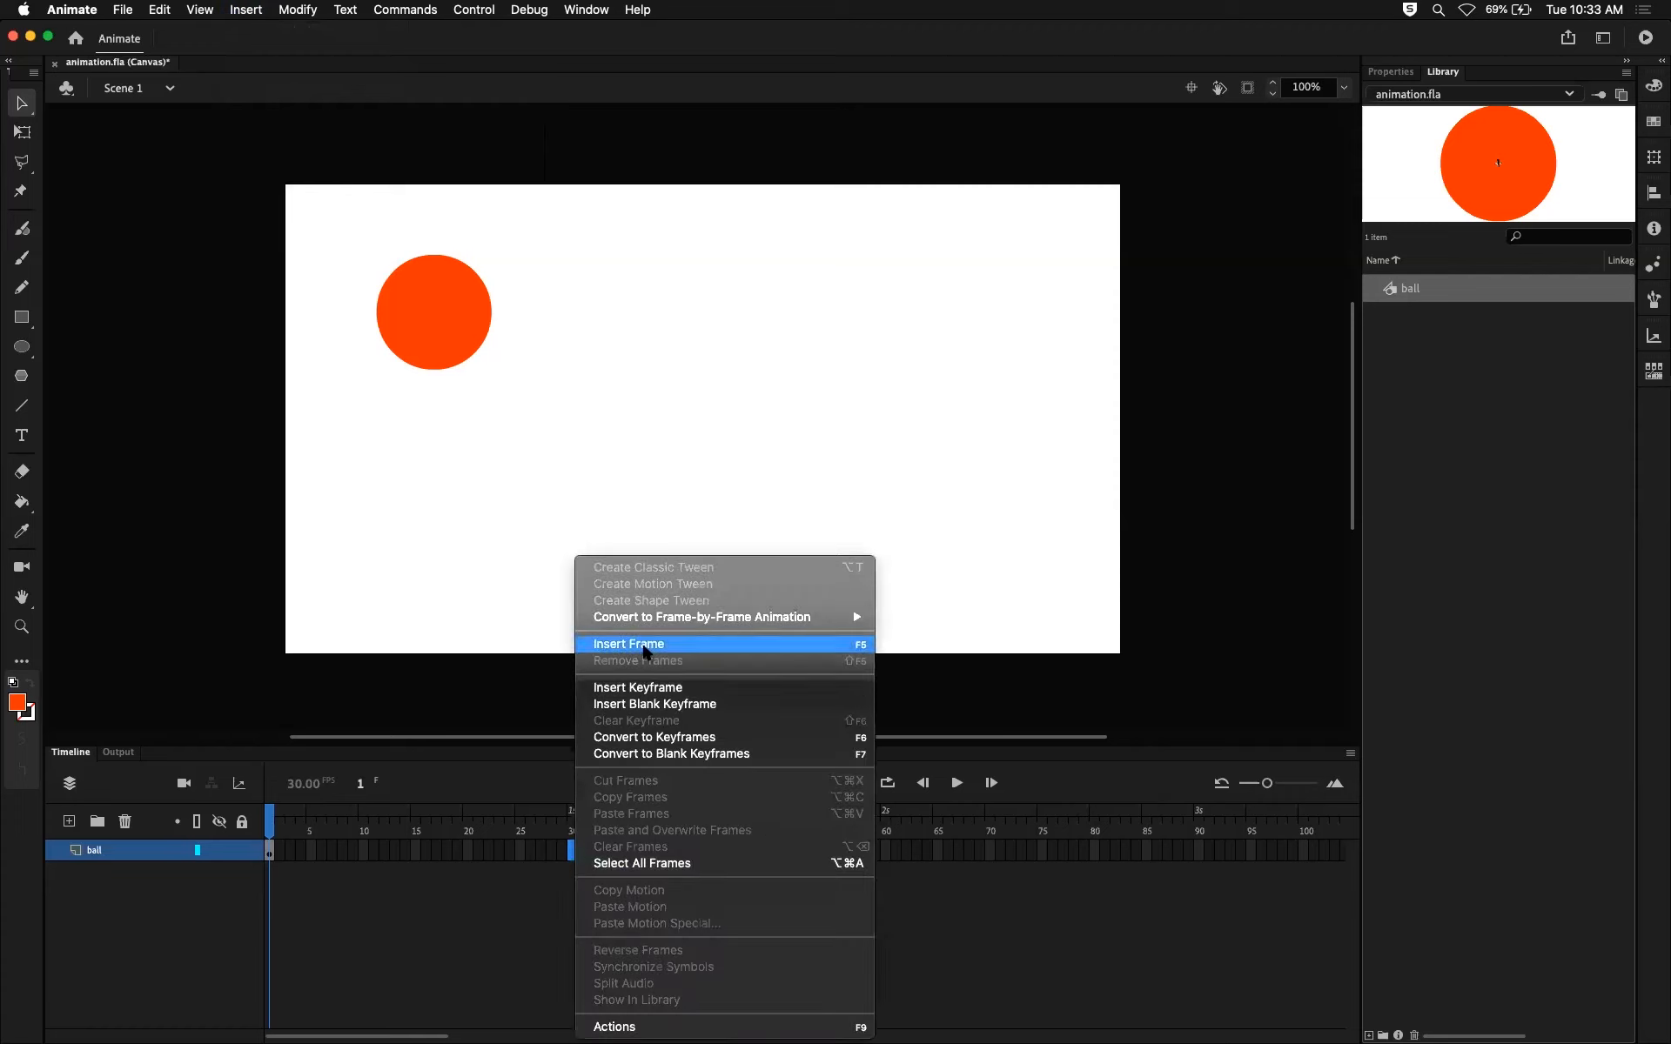
pyautogui.click(1103, 609)
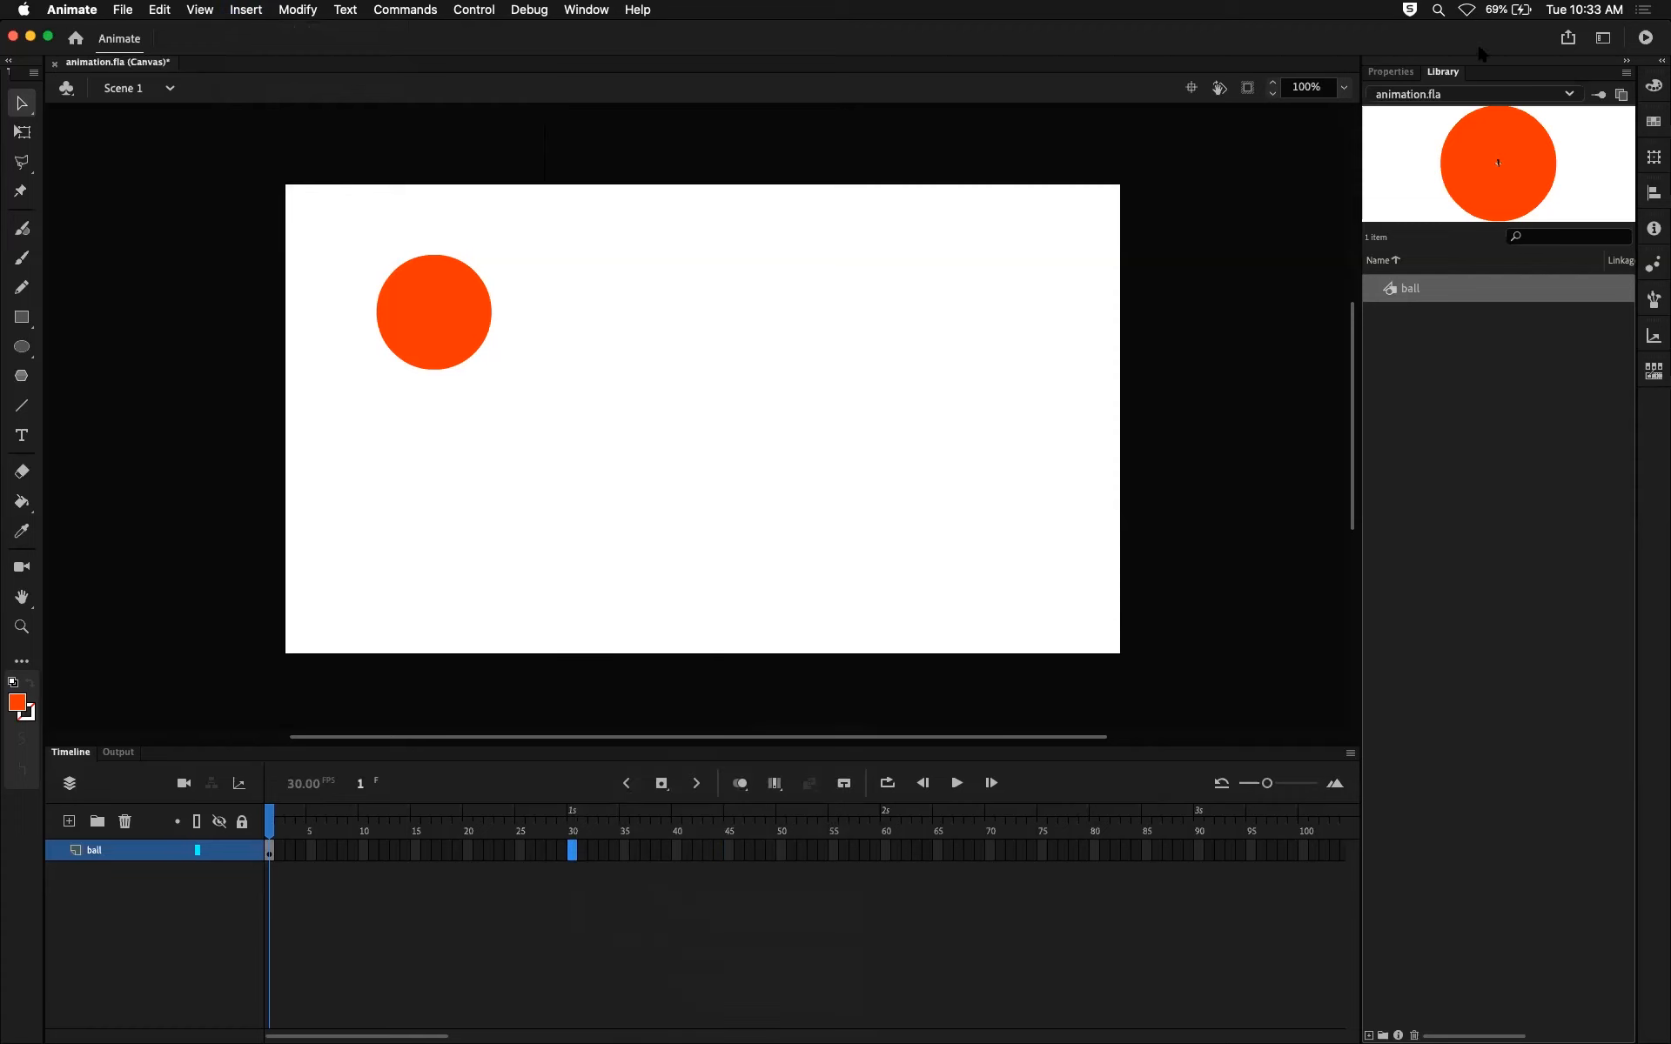
# Show the document properties and insert a regular frame at frame 2 of the ball layer.
pyautogui.click(1395, 73)
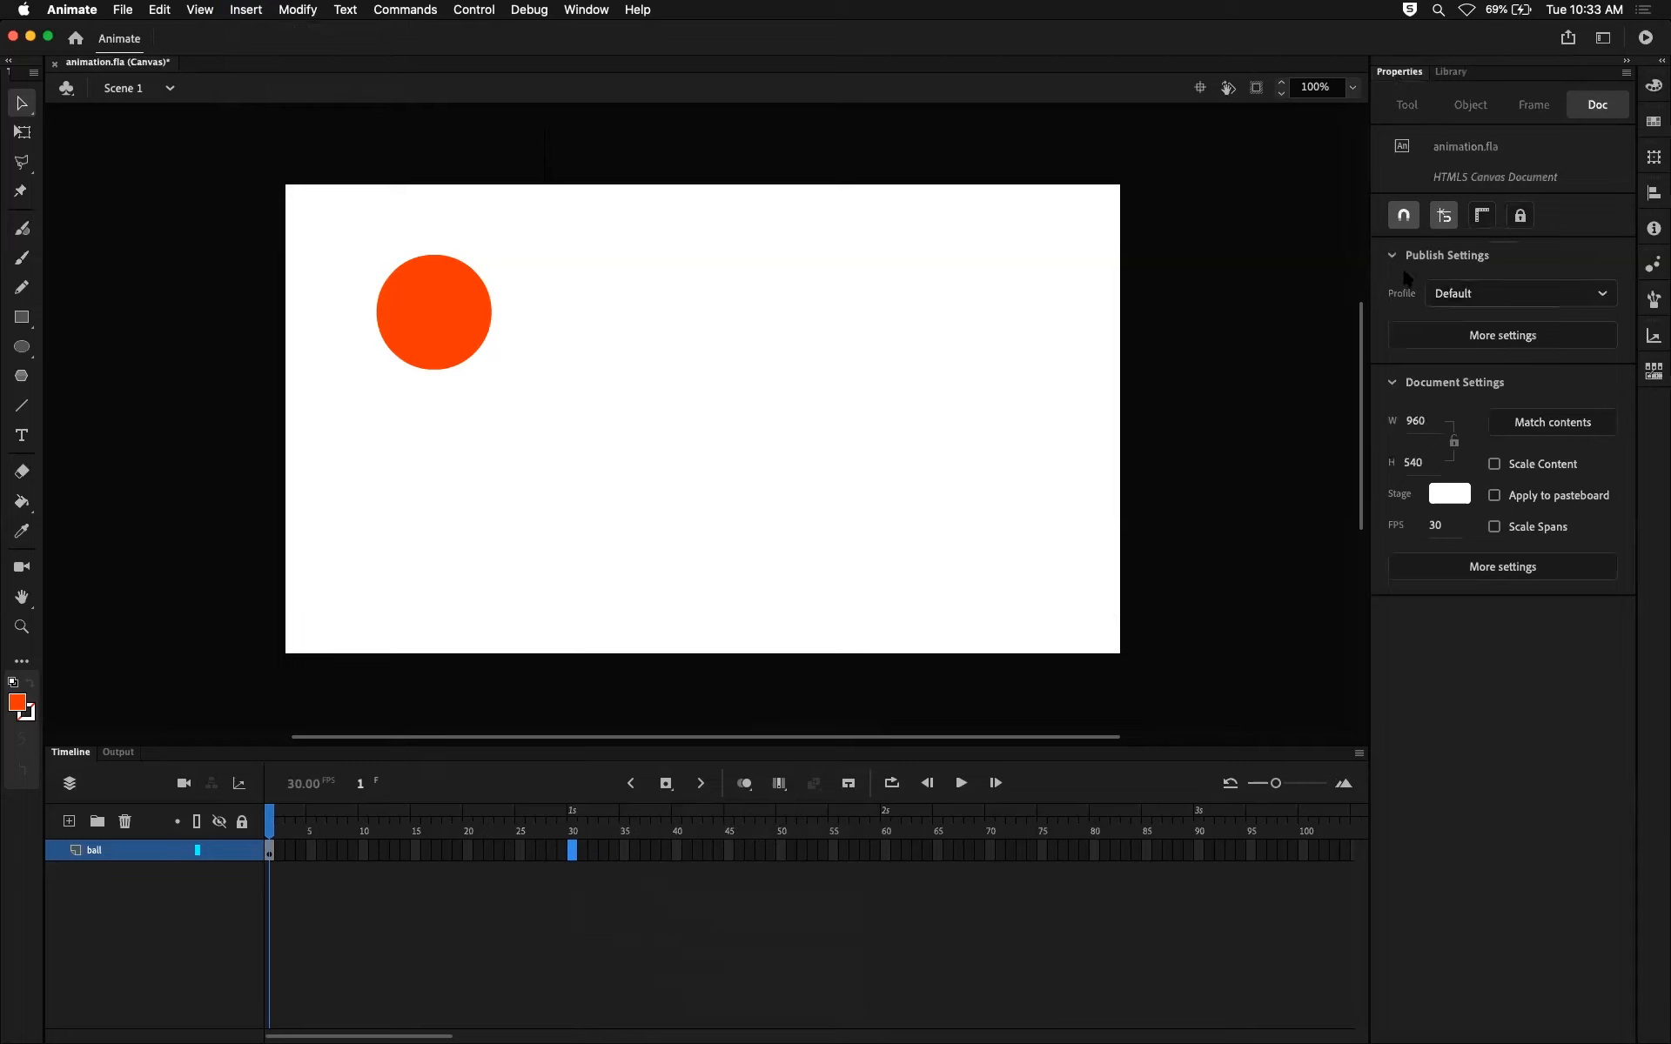
pyautogui.click(666, 784)
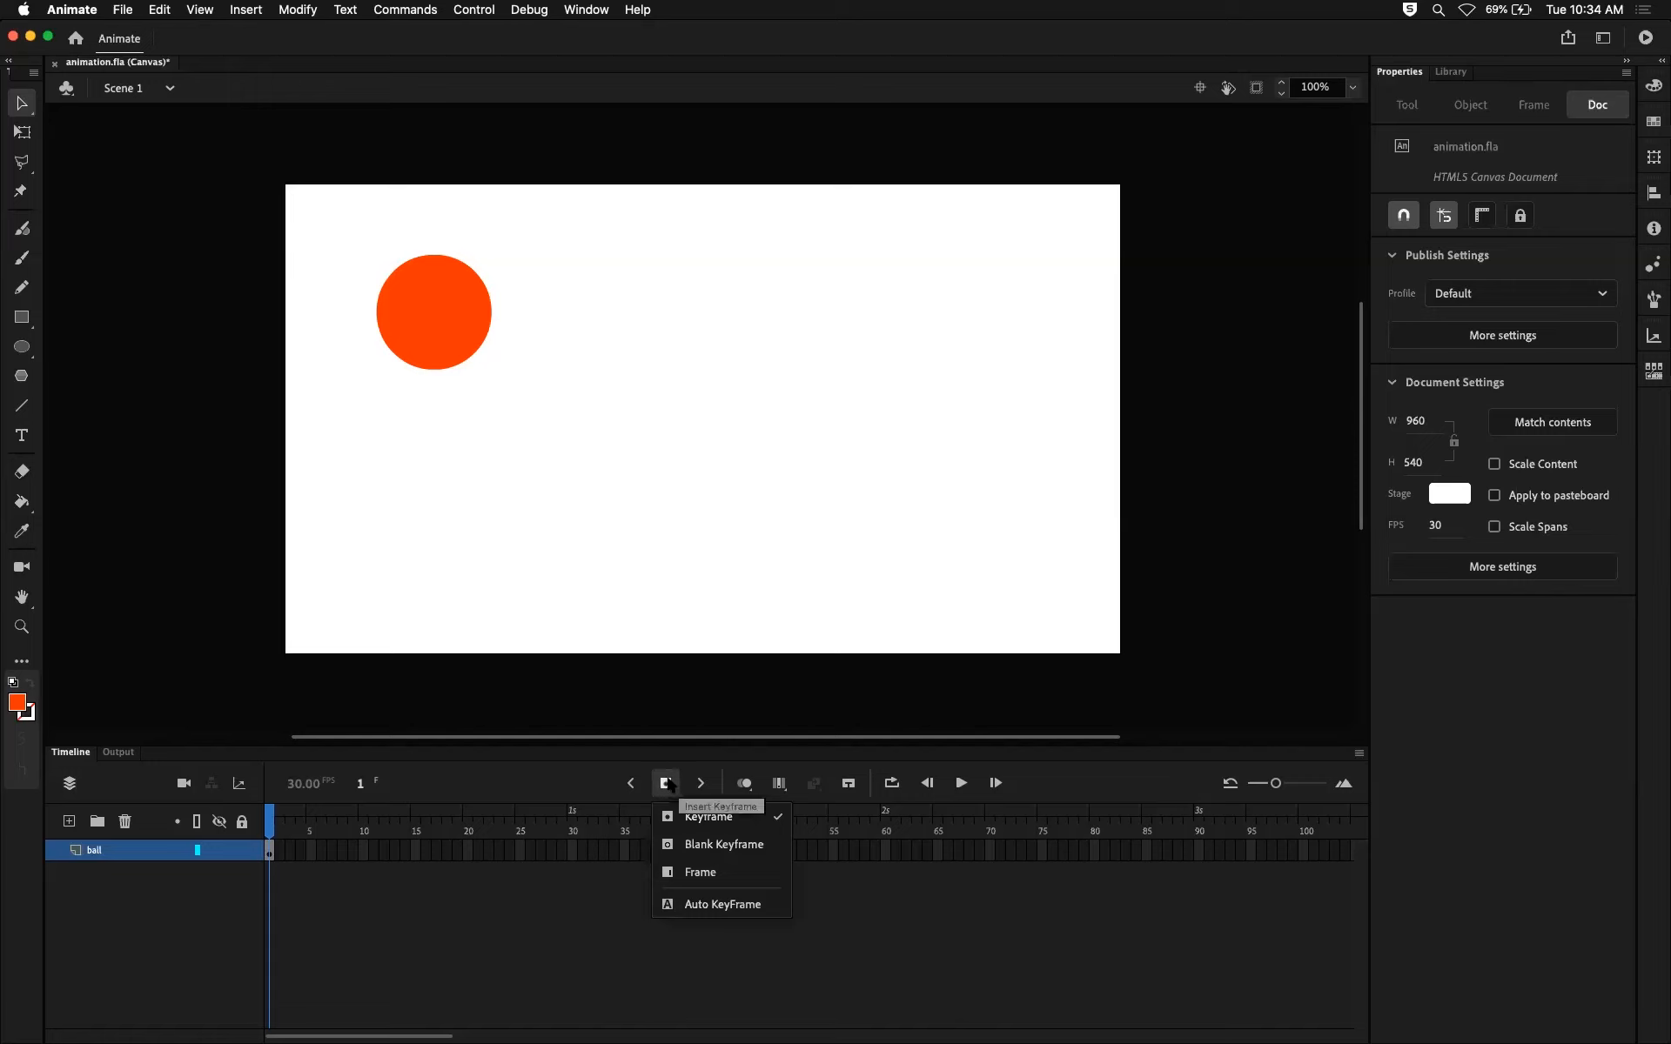
pyautogui.click(669, 786)
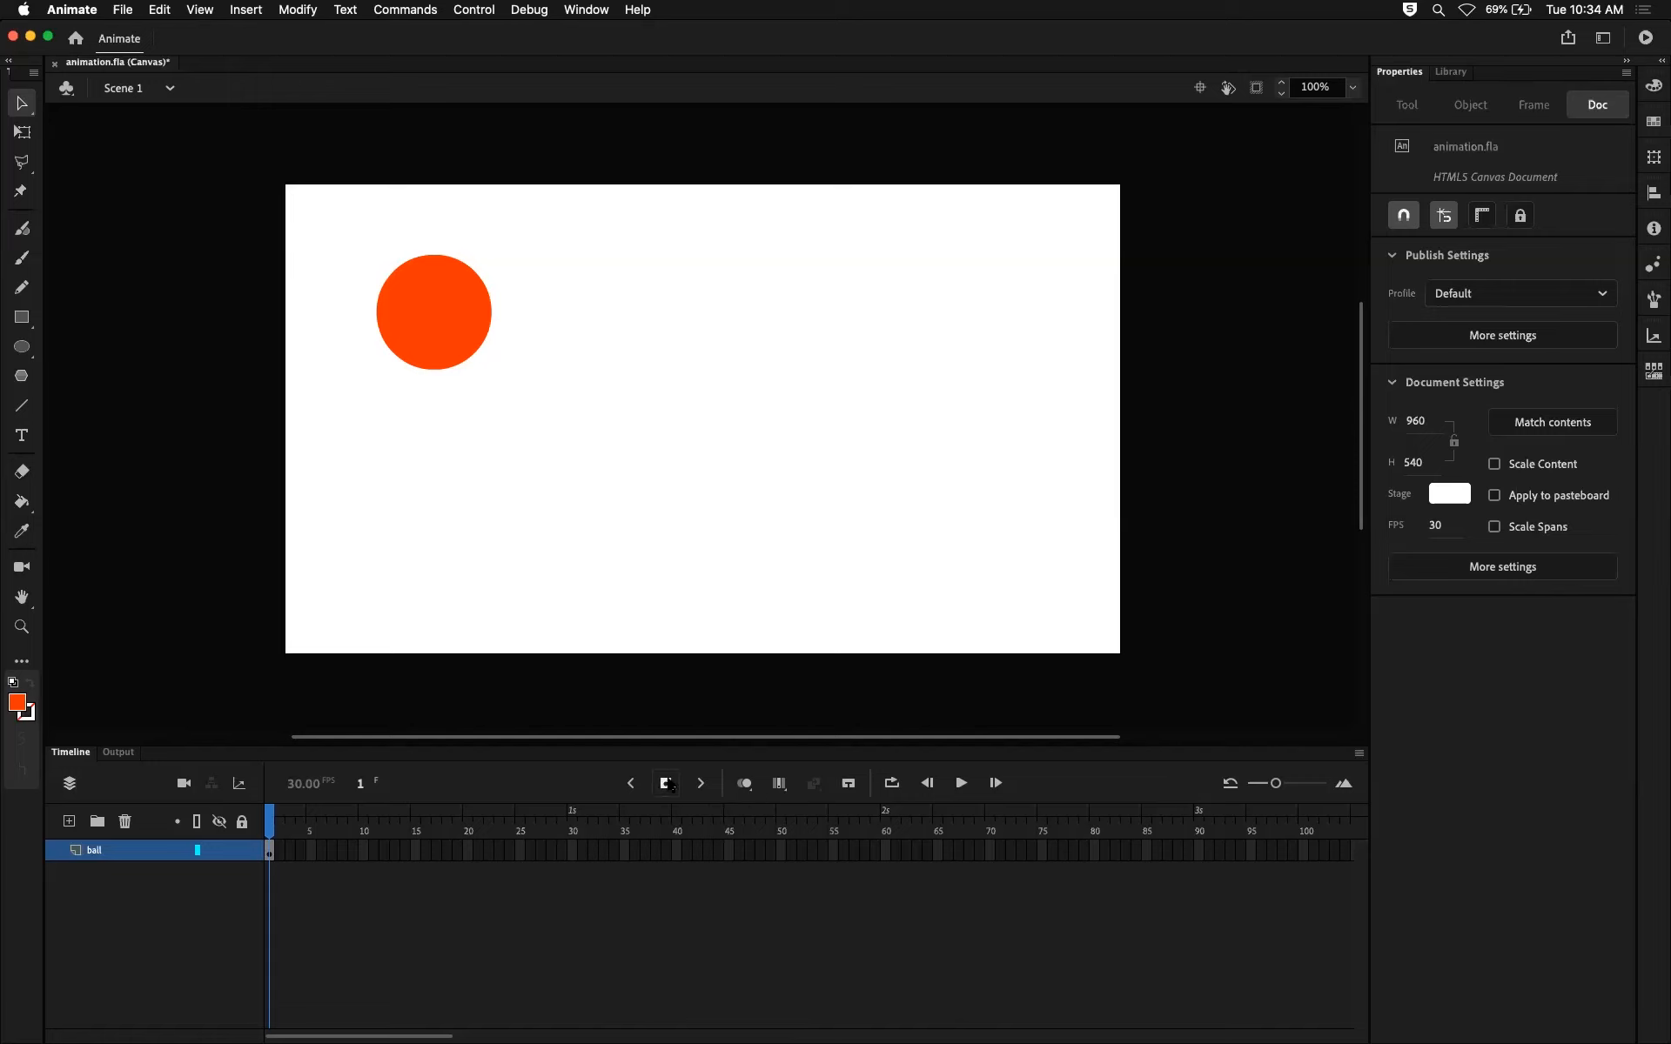
pyautogui.click(669, 786)
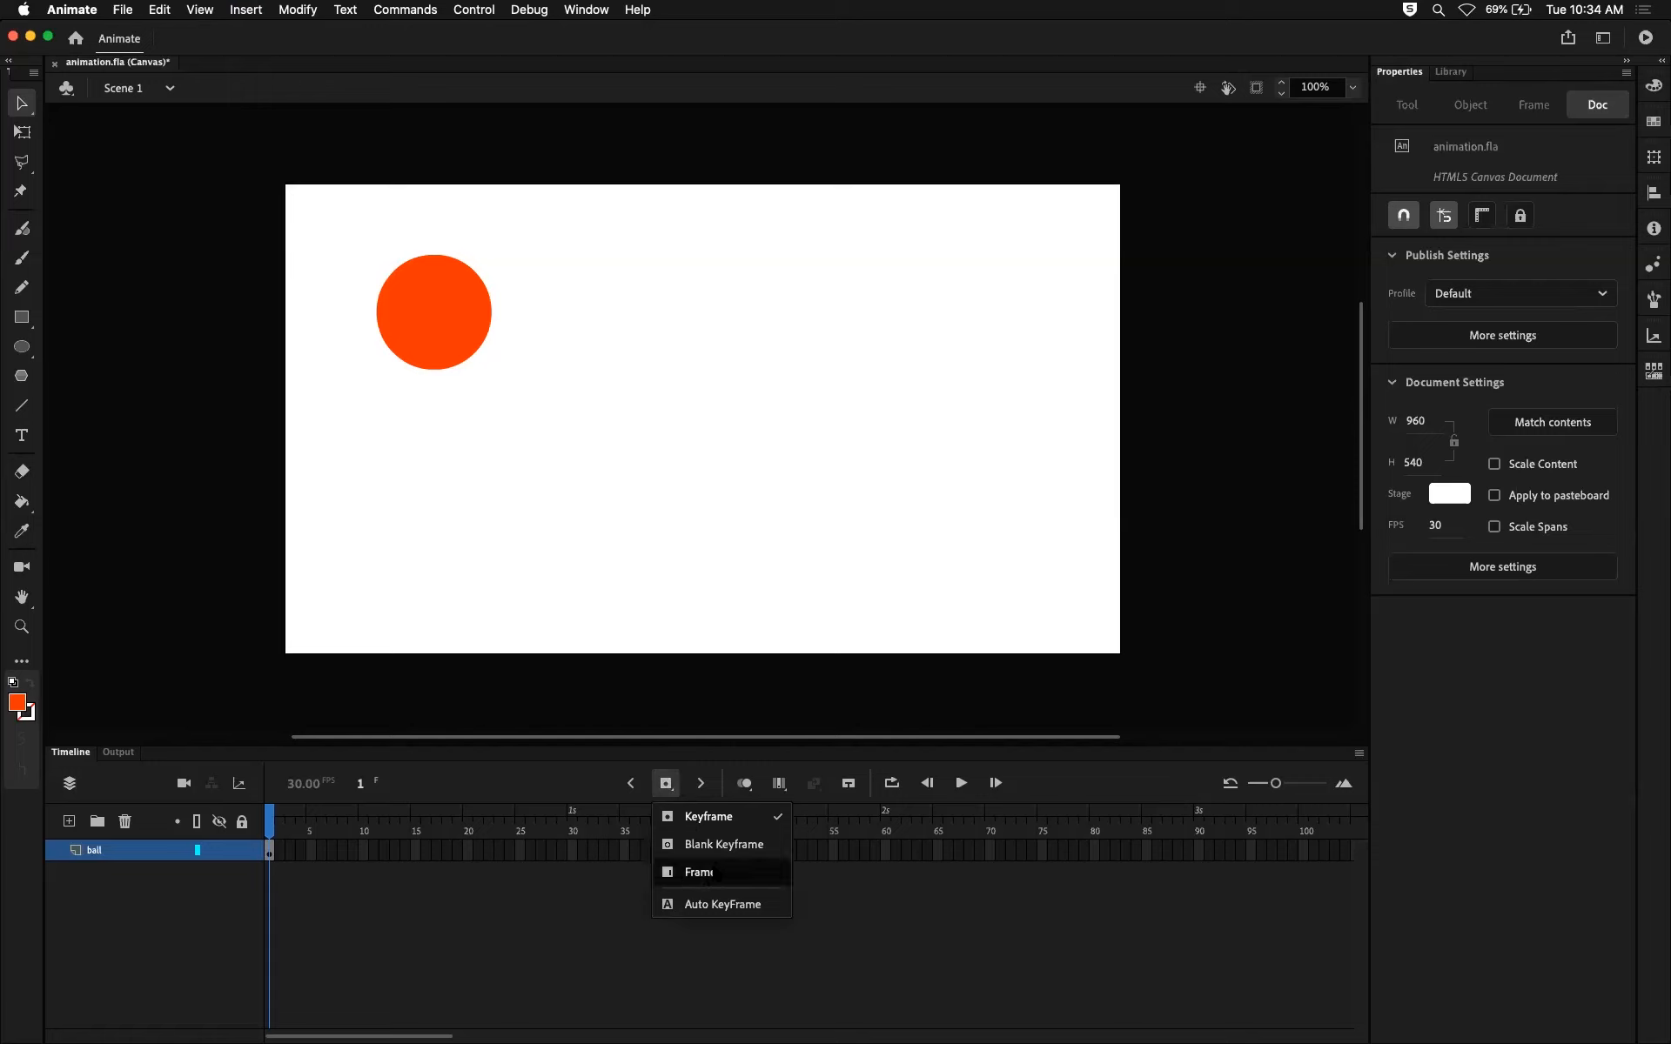
pyautogui.click(714, 873)
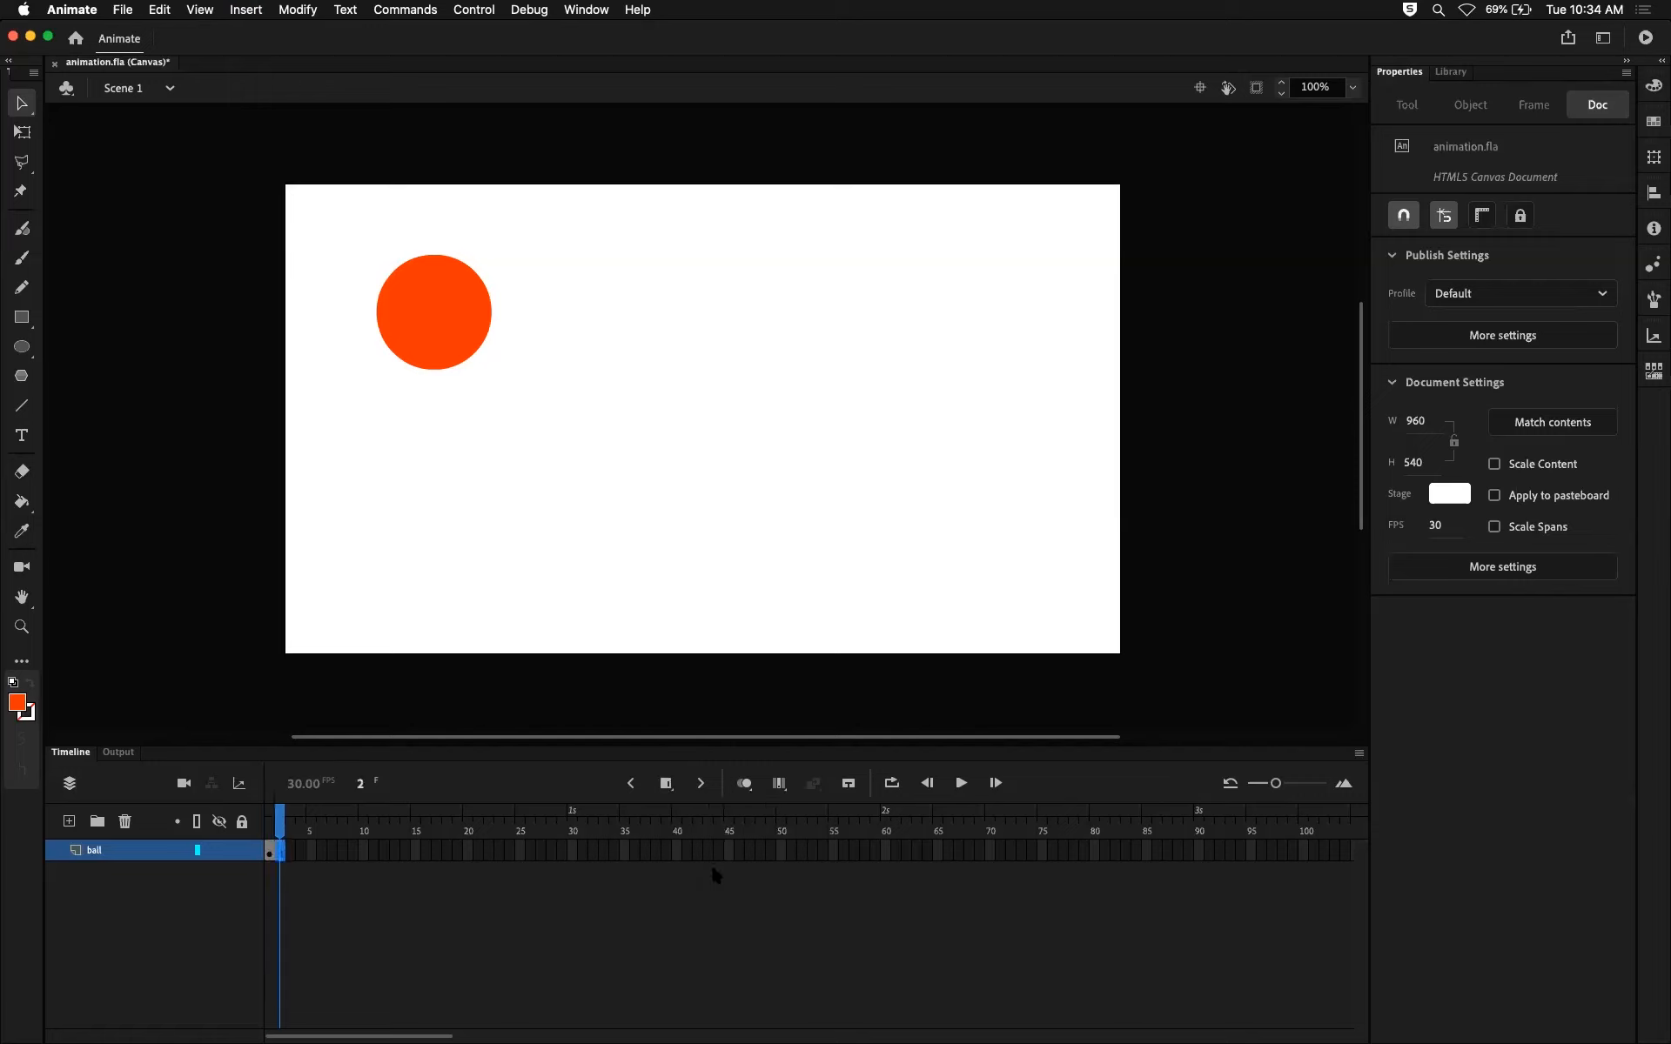
# Undo the frame insertion at frame 2 and extend the ball layer with a regular frame at frame 30.
pyautogui.press('super+z')
pyautogui.click(572, 851)
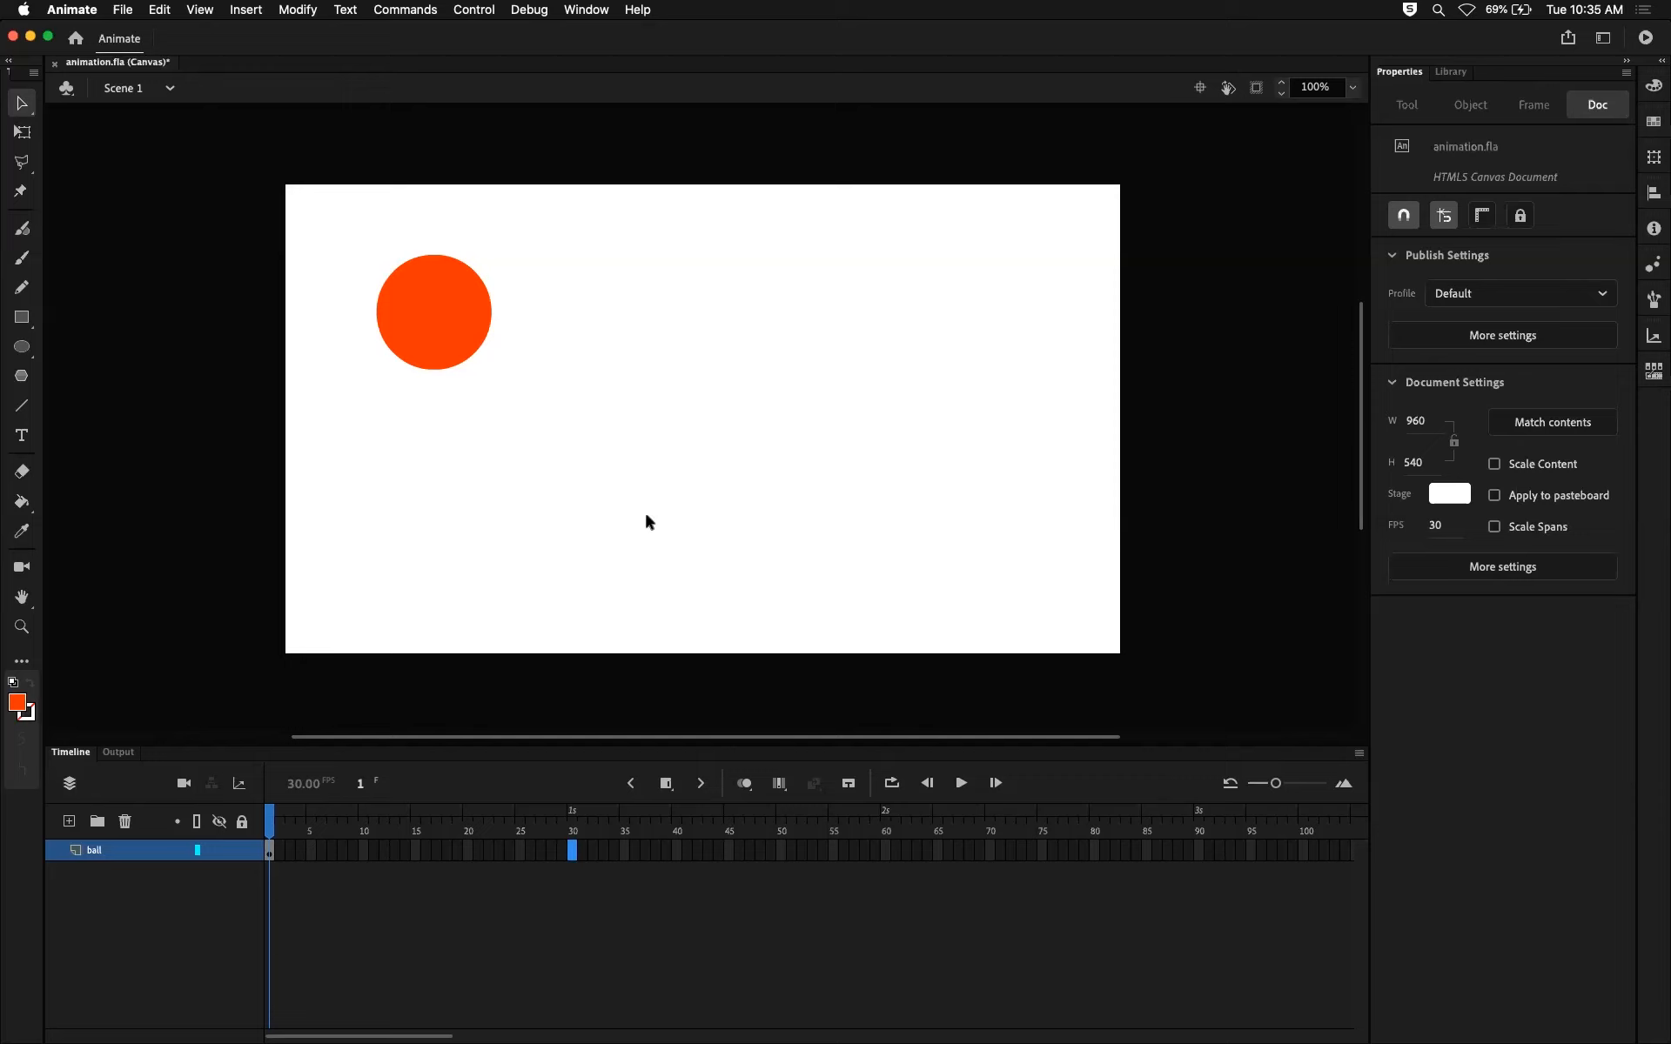
pyautogui.press('F6')
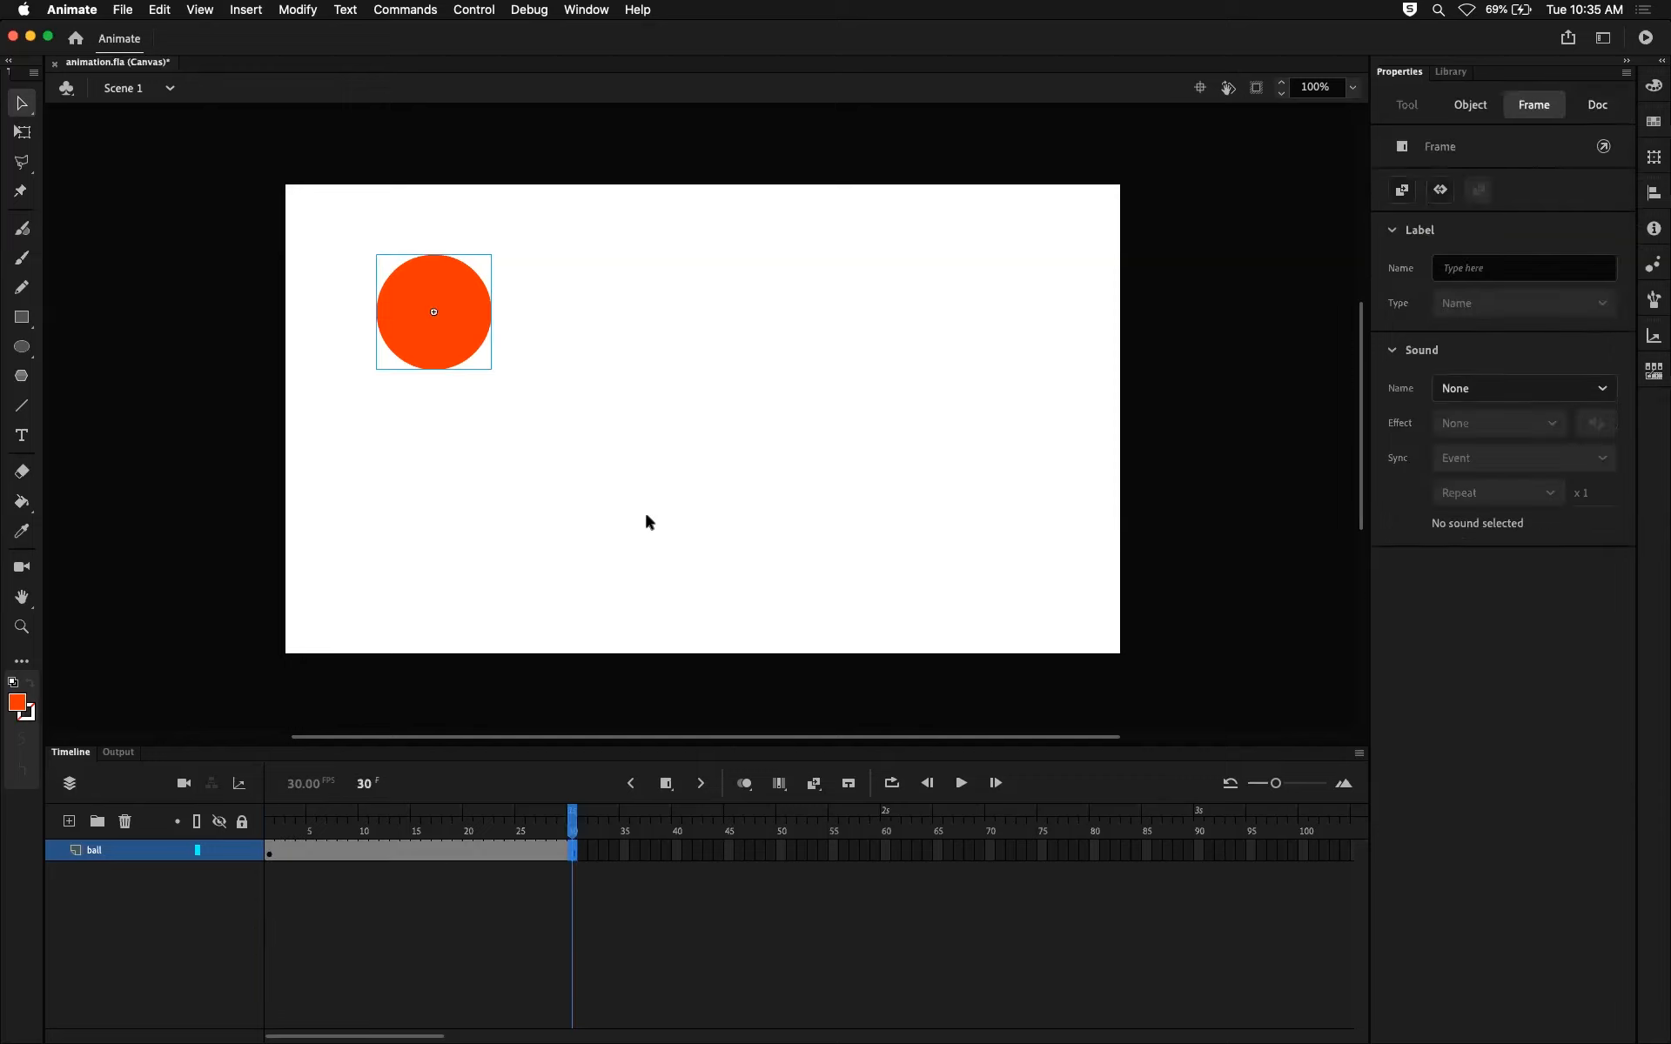
pyautogui.moveTo(571, 821)
pyautogui.mouseDown()
pyautogui.moveTo(320, 816)
pyautogui.moveTo(568, 801)
pyautogui.mouseUp()
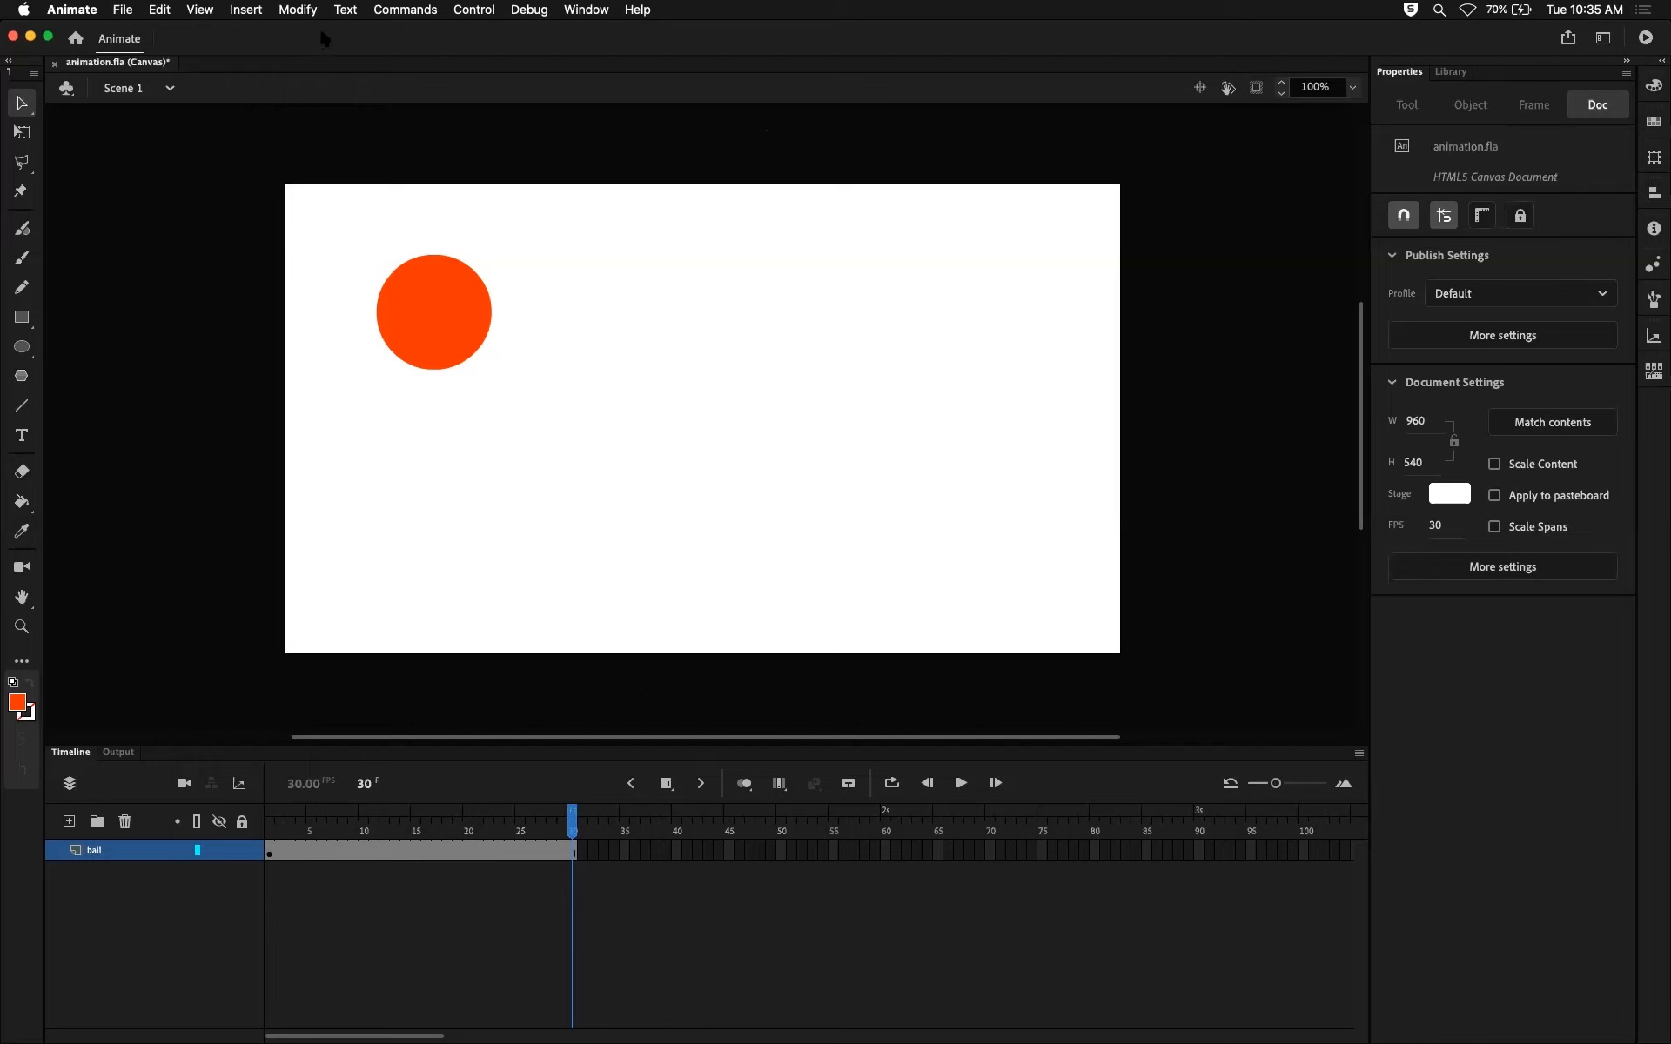
# View the frame types available for insertion and select frame 30 of the ball layer.
pyautogui.click(666, 783)
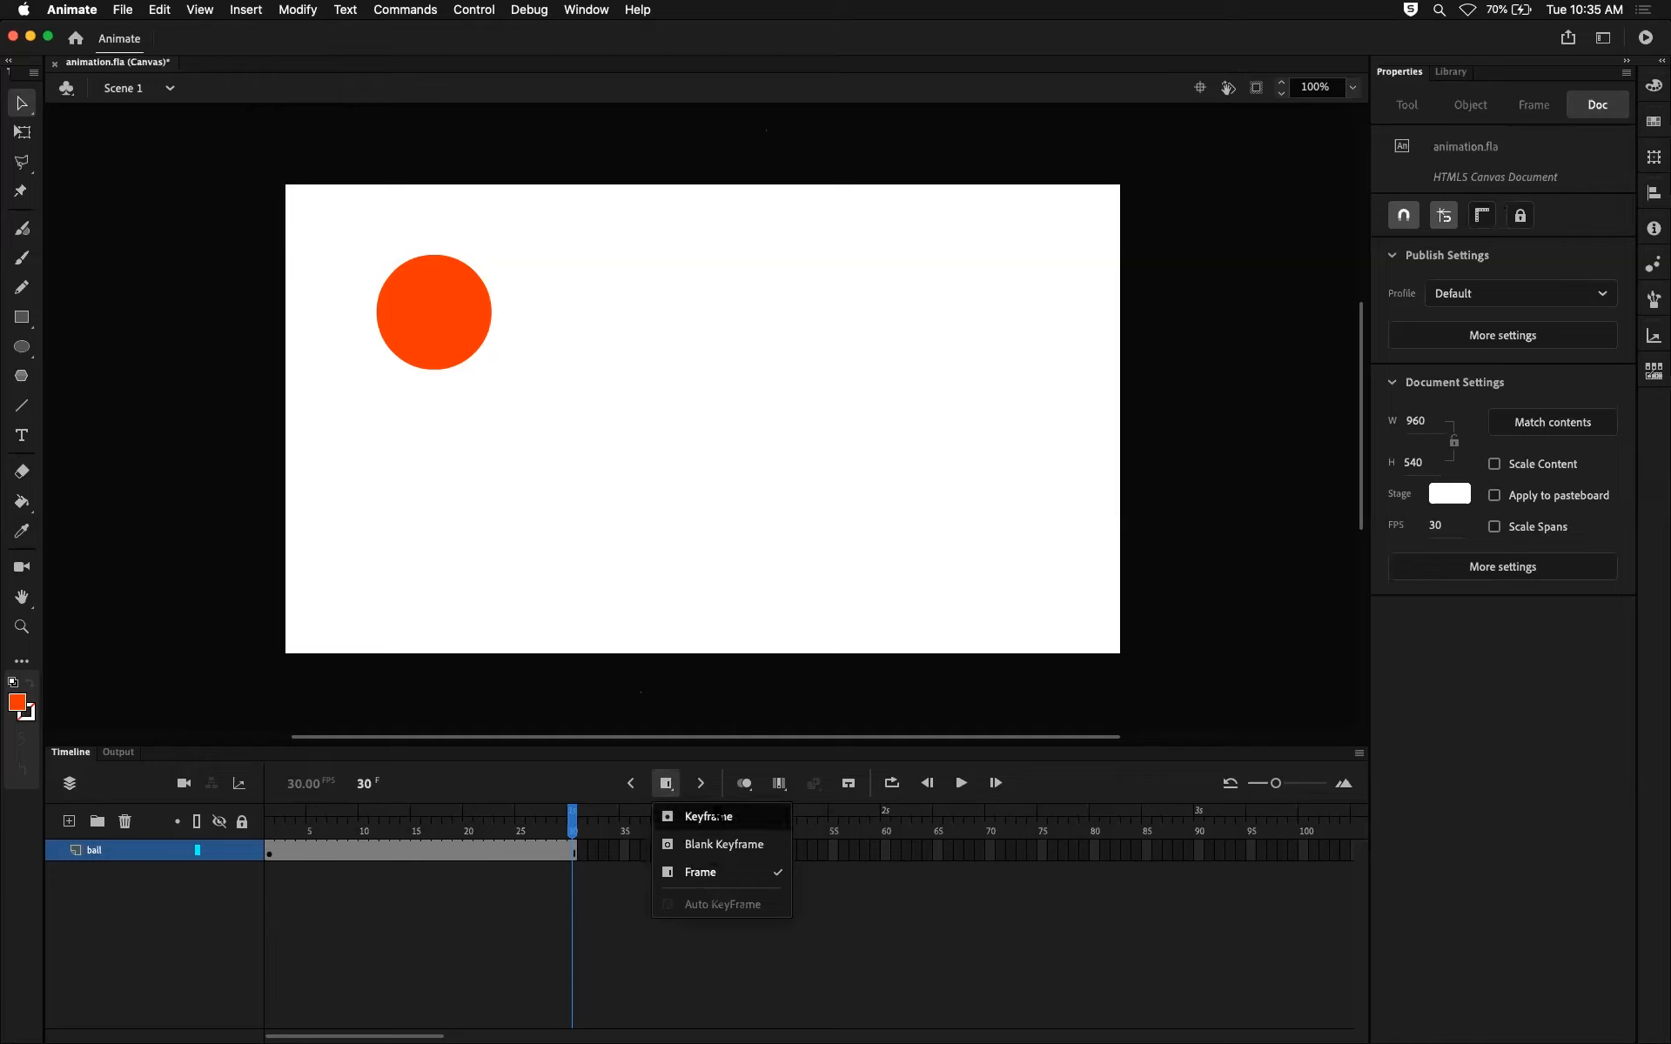
pyautogui.click(595, 705)
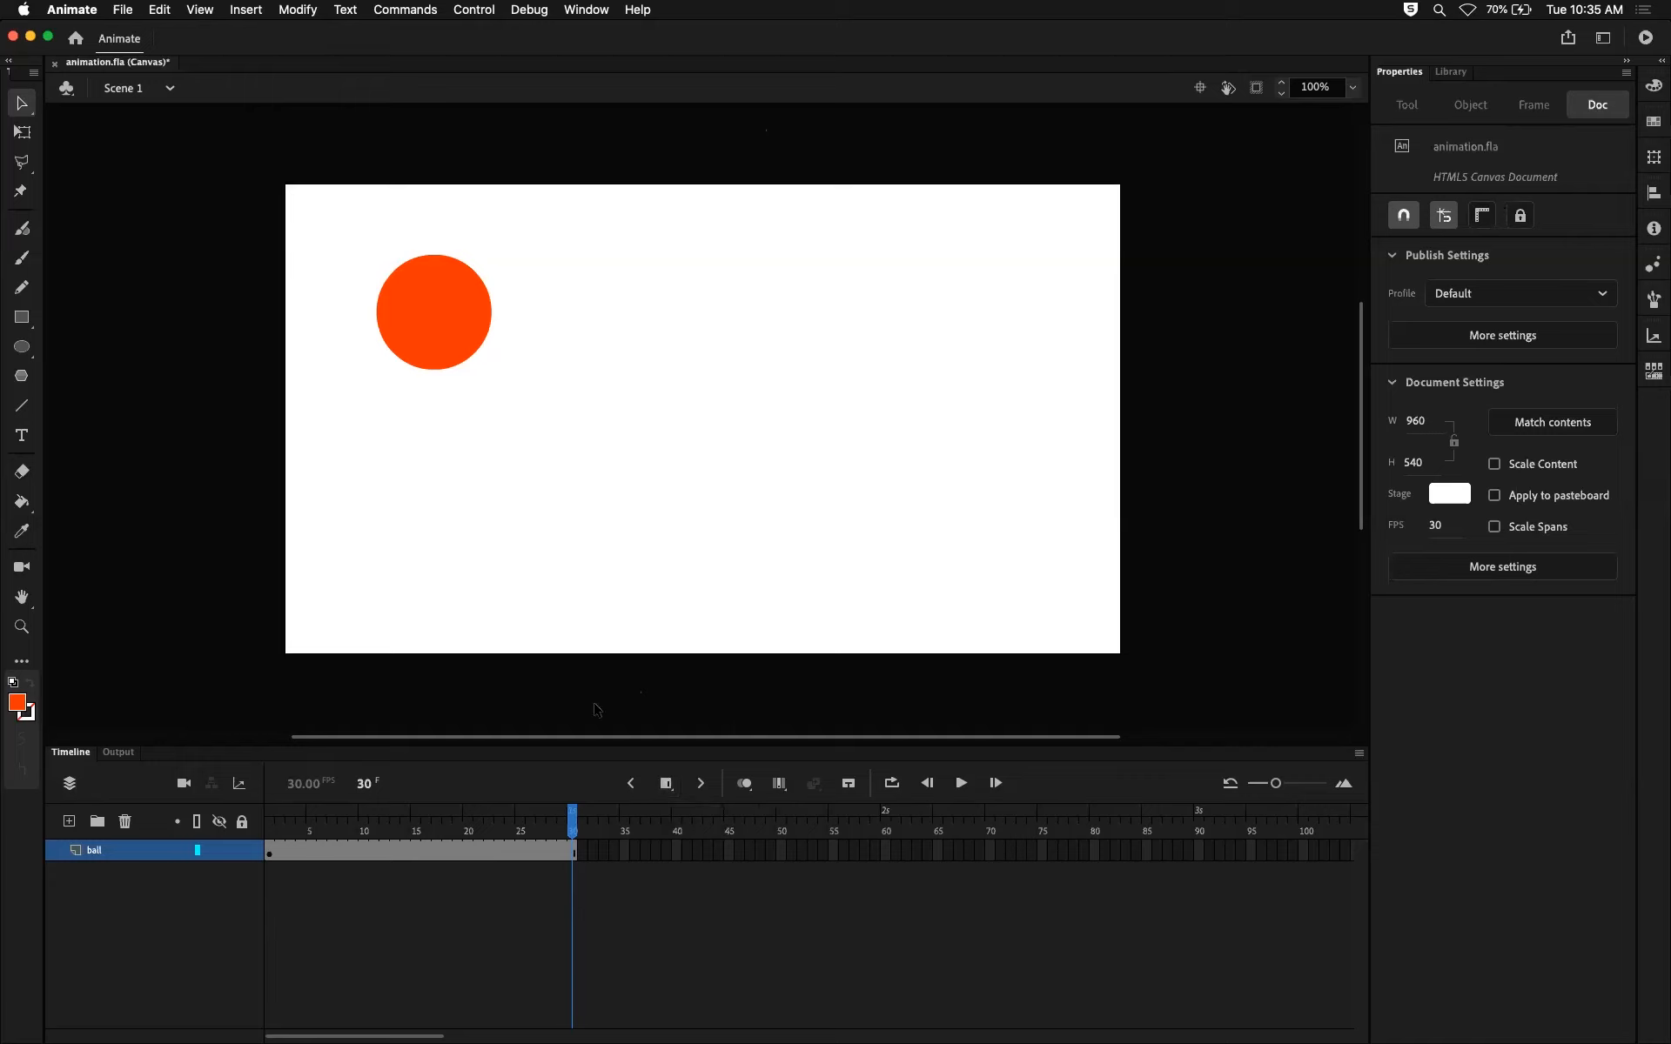
pyautogui.click(531, 826)
pyautogui.click(577, 857)
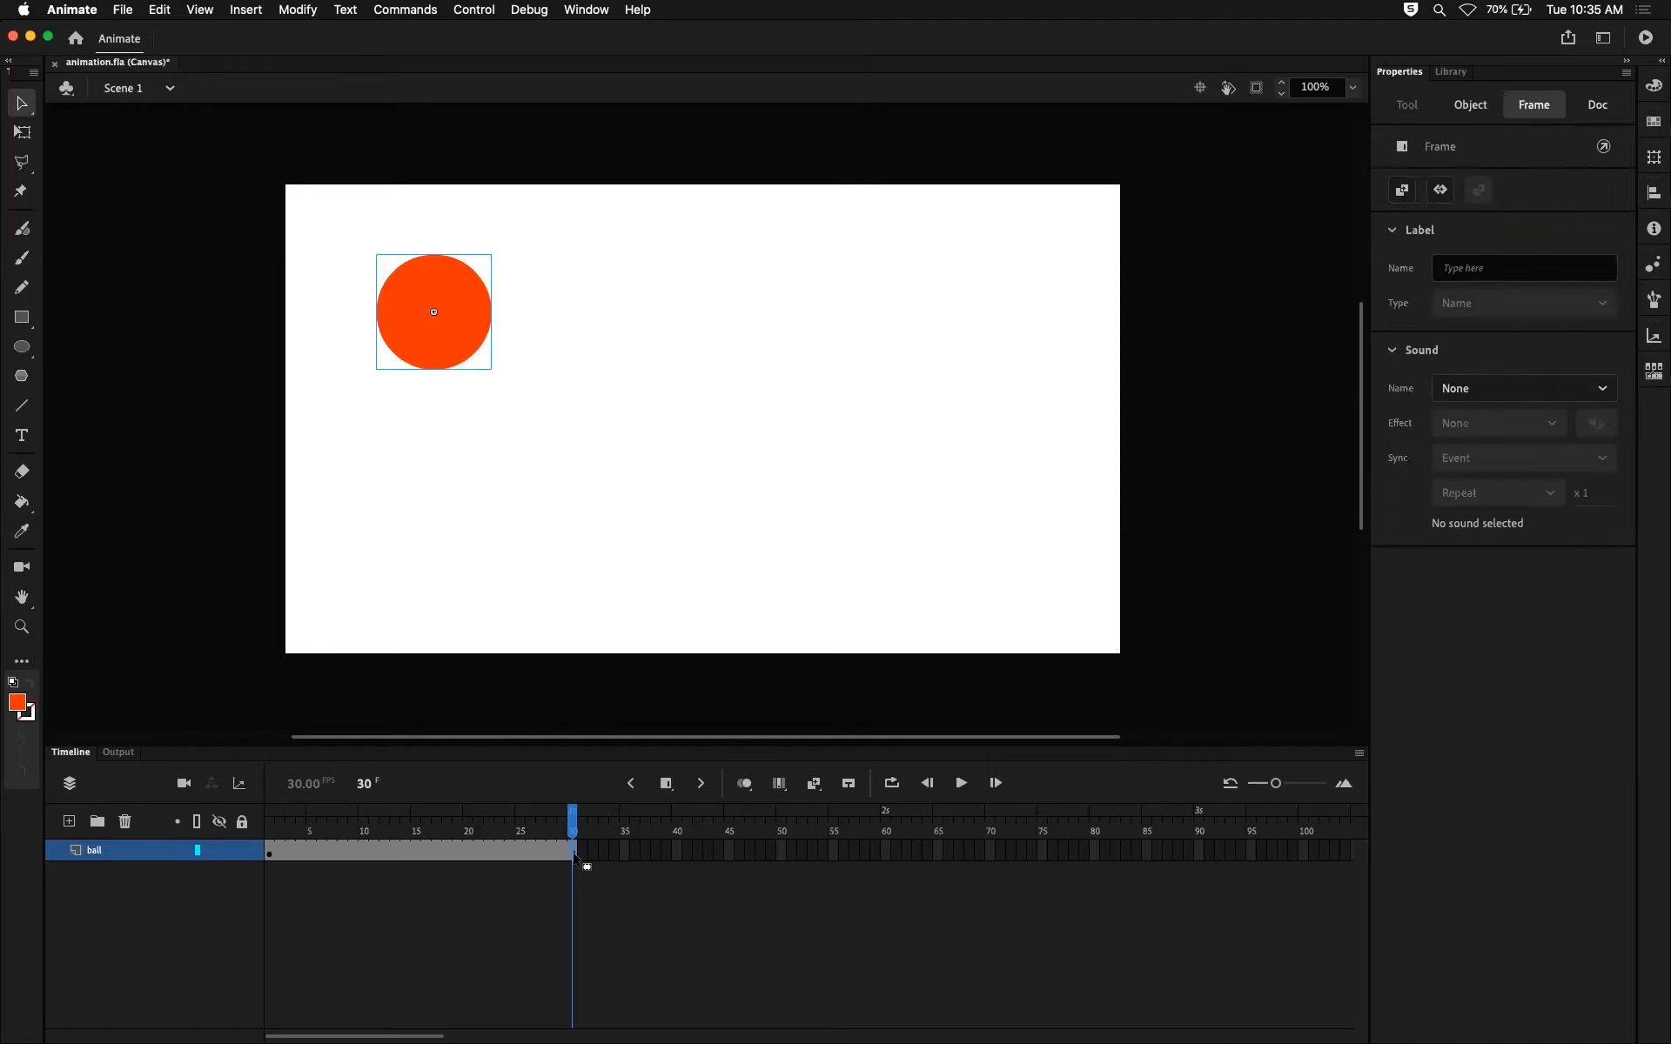
# Scrub the playhead back and forth through the ball layer's frames, returning it to frame 30.
pyautogui.click(550, 813)
pyautogui.moveTo(541, 813); pyautogui.dragTo(498, 829)
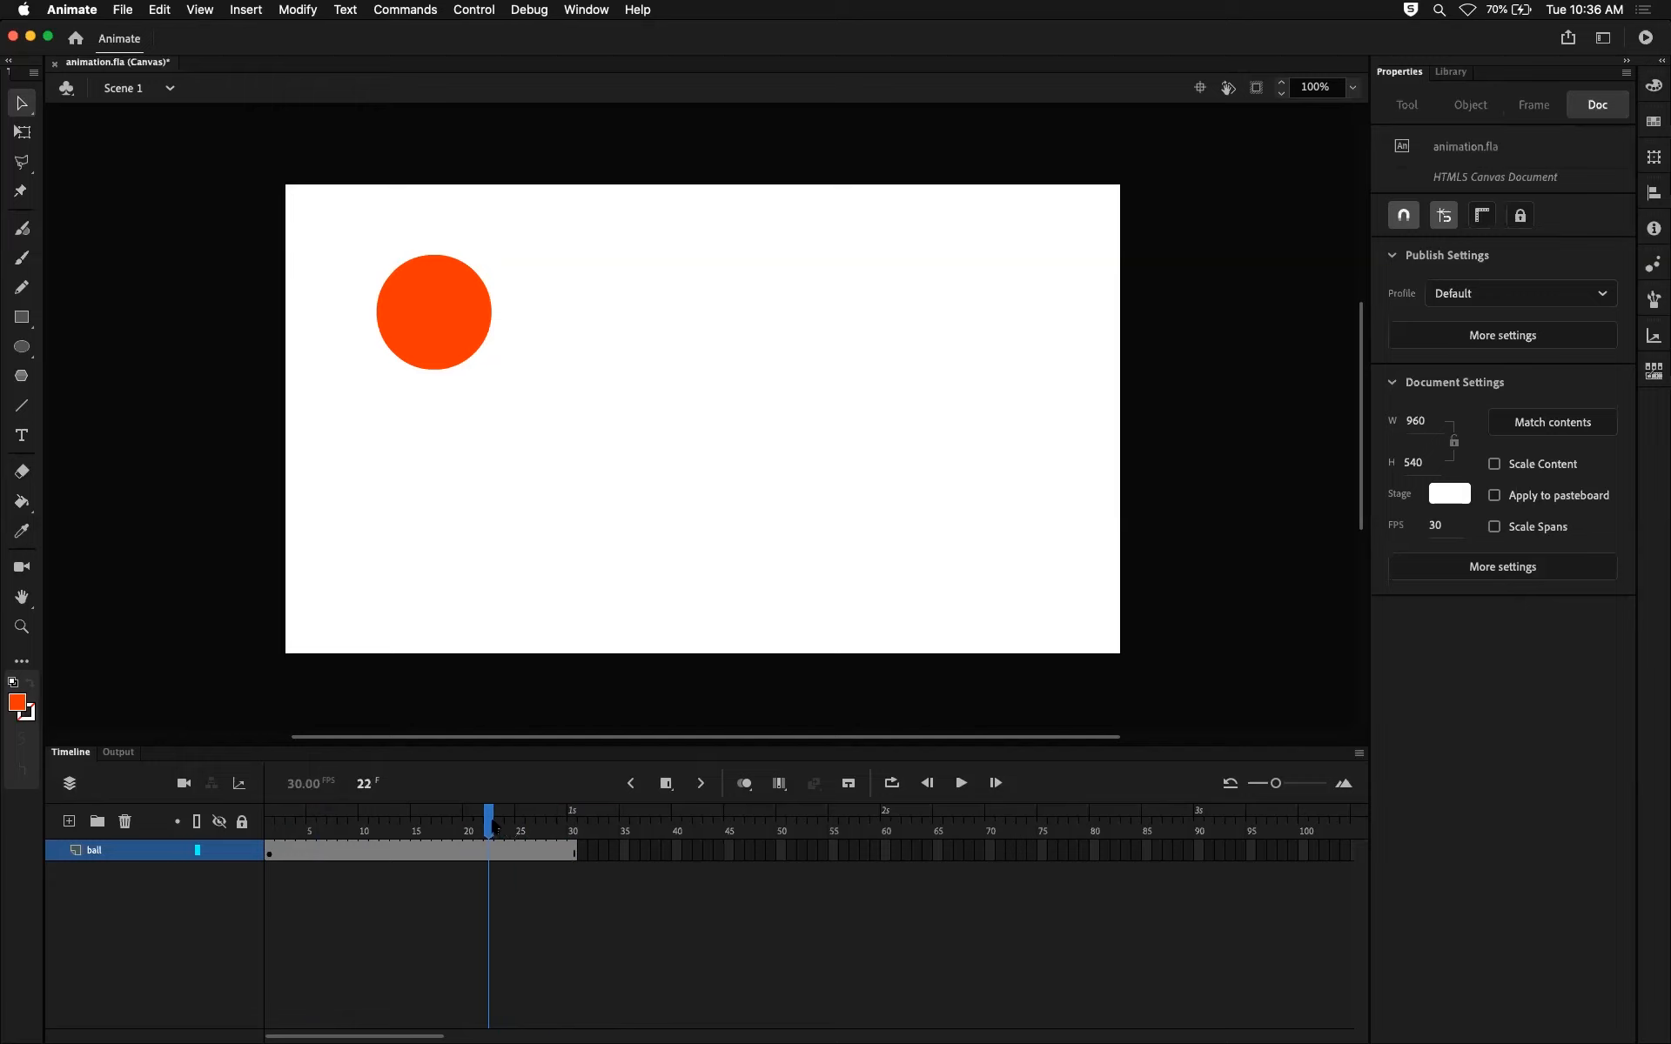
pyautogui.moveTo(492, 826); pyautogui.dragTo(551, 834)
pyautogui.click(365, 783)
pyautogui.click(396, 808)
pyautogui.moveTo(393, 822); pyautogui.dragTo(457, 816)
pyautogui.click(366, 783)
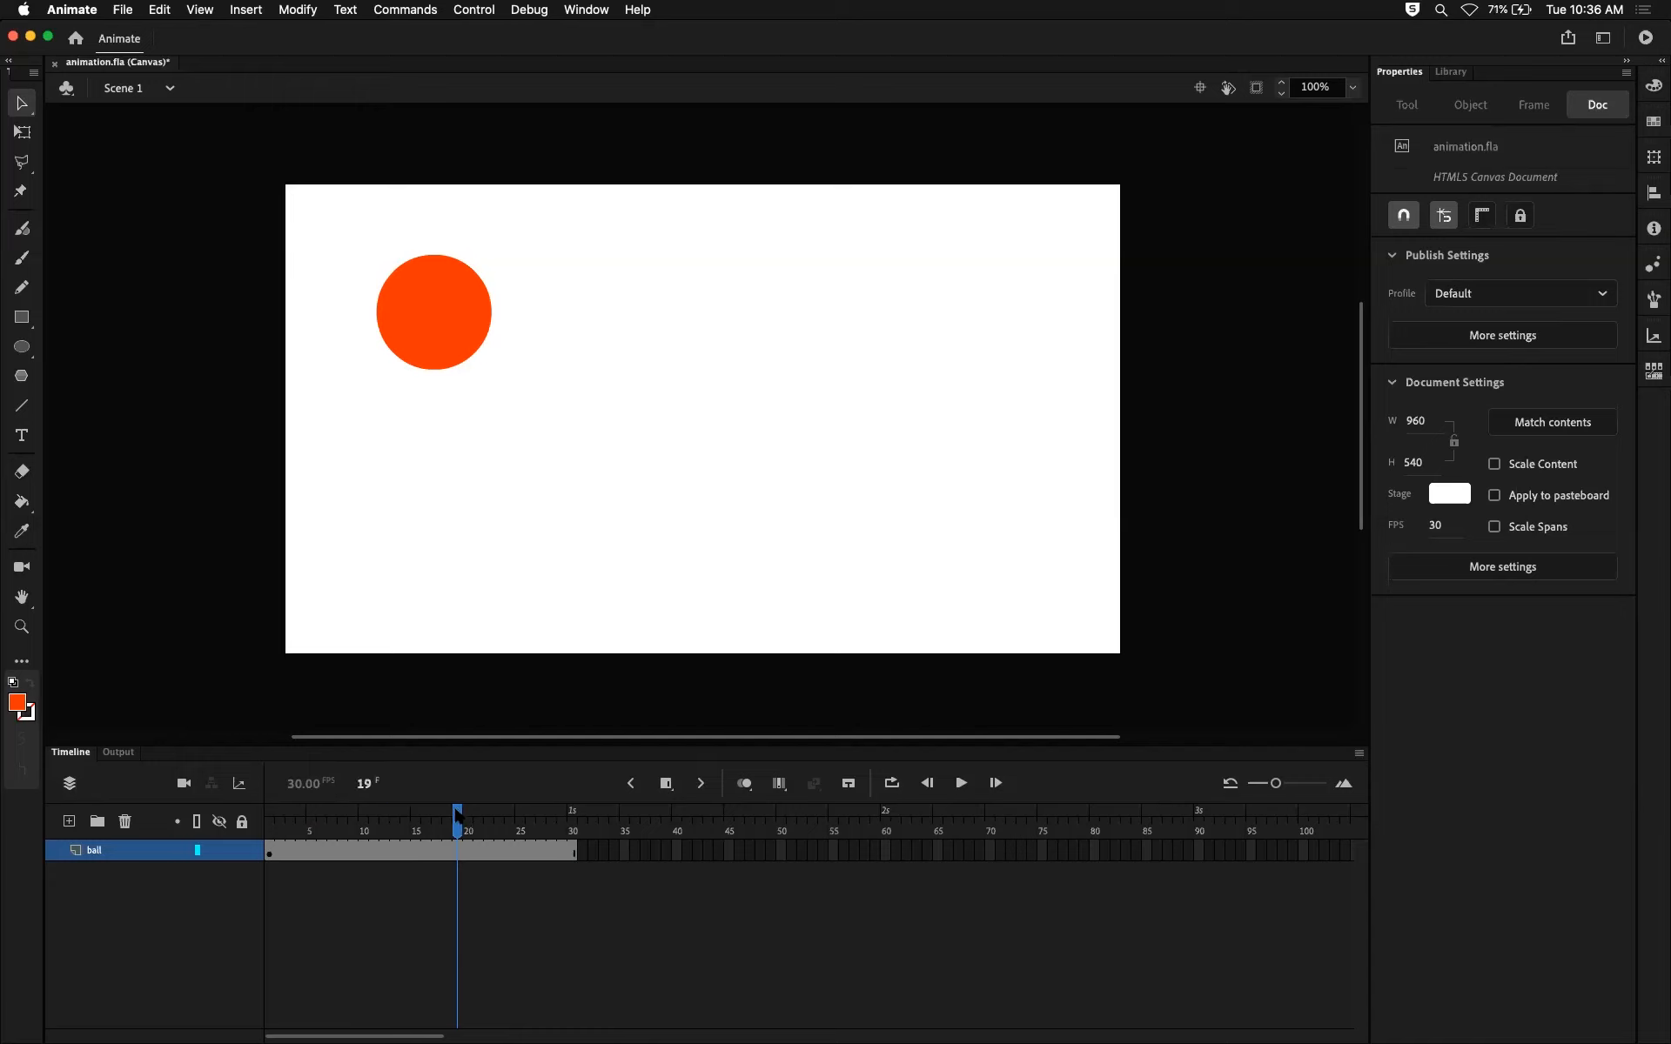
pyautogui.moveTo(457, 818); pyautogui.dragTo(582, 812)
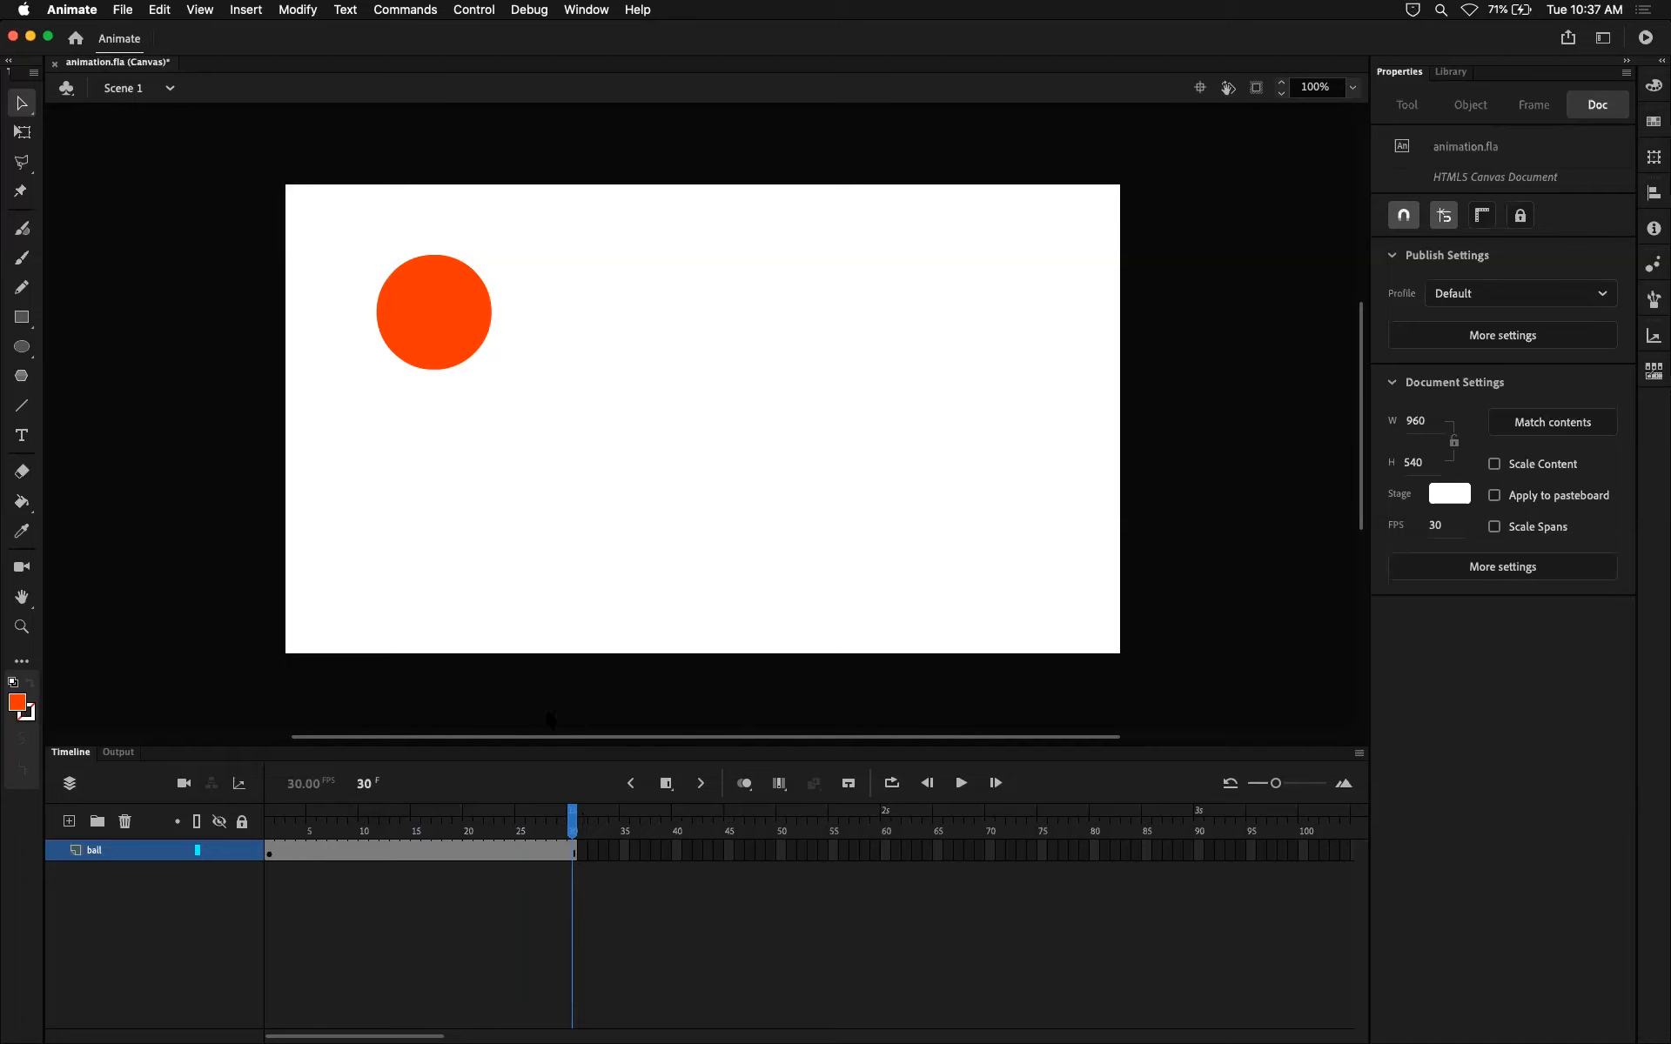
# Inspect the ball instance, its library symbol and the shape inside the symbol, and return to Scene 1 with the instance selected.
pyautogui.click(459, 354)
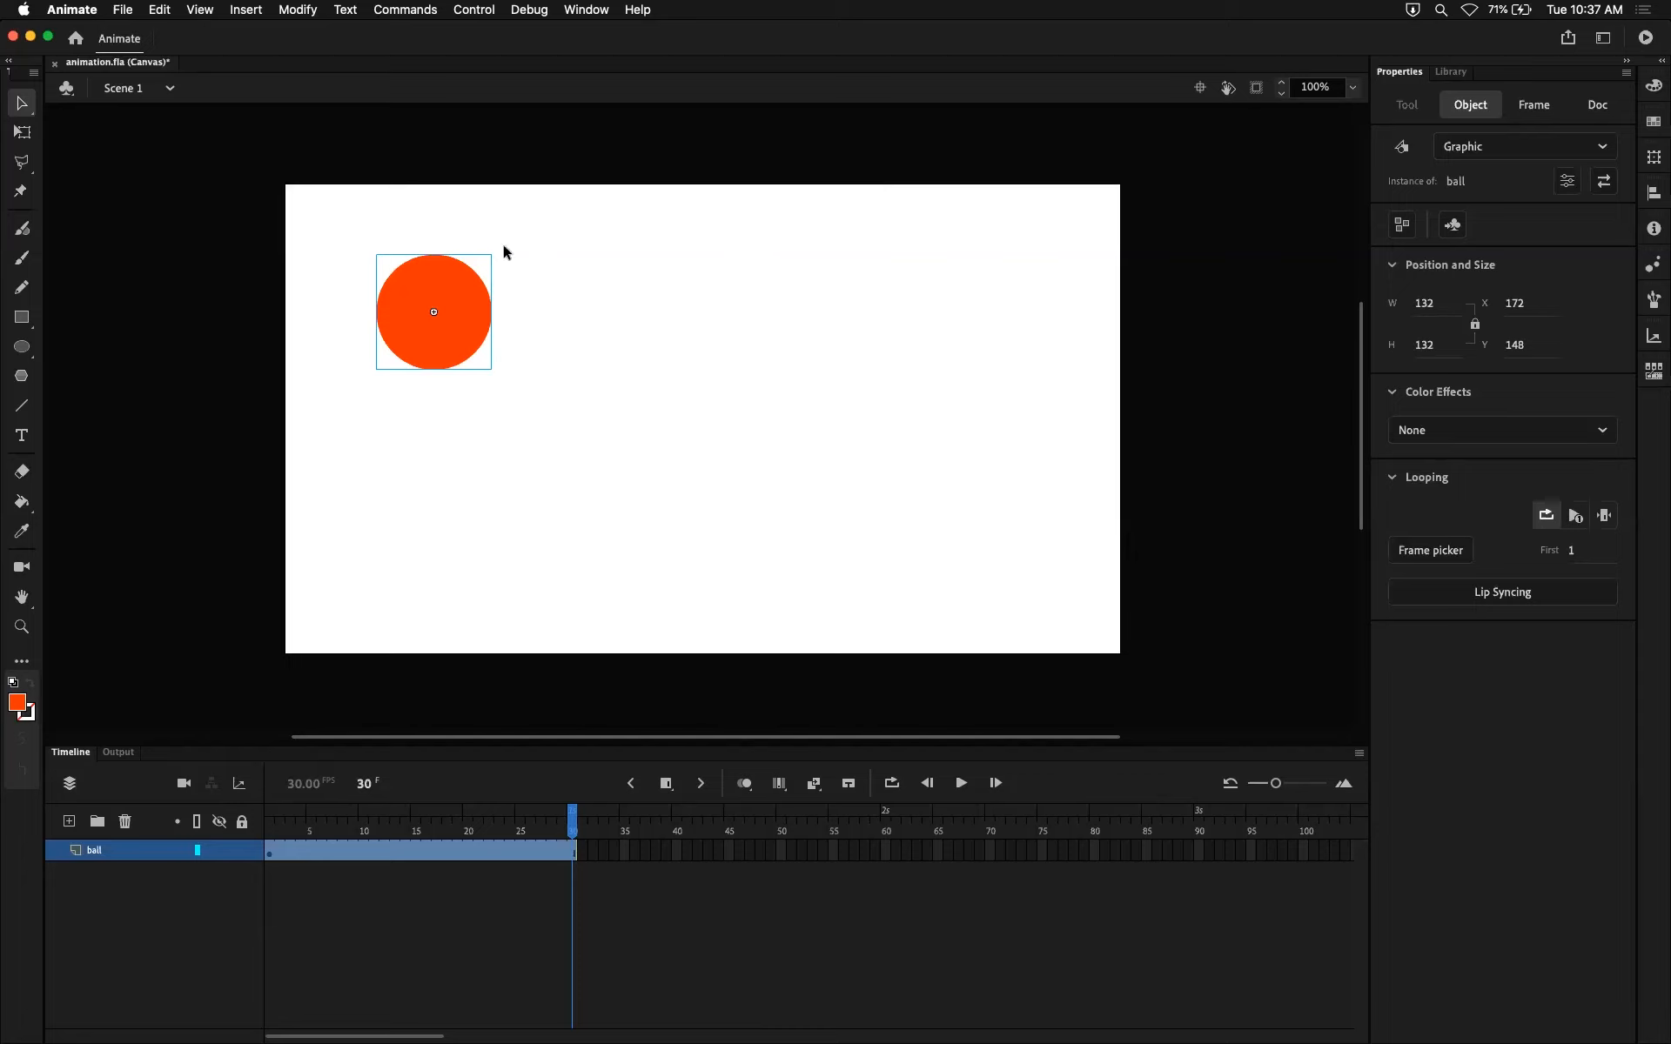
pyautogui.click(1450, 71)
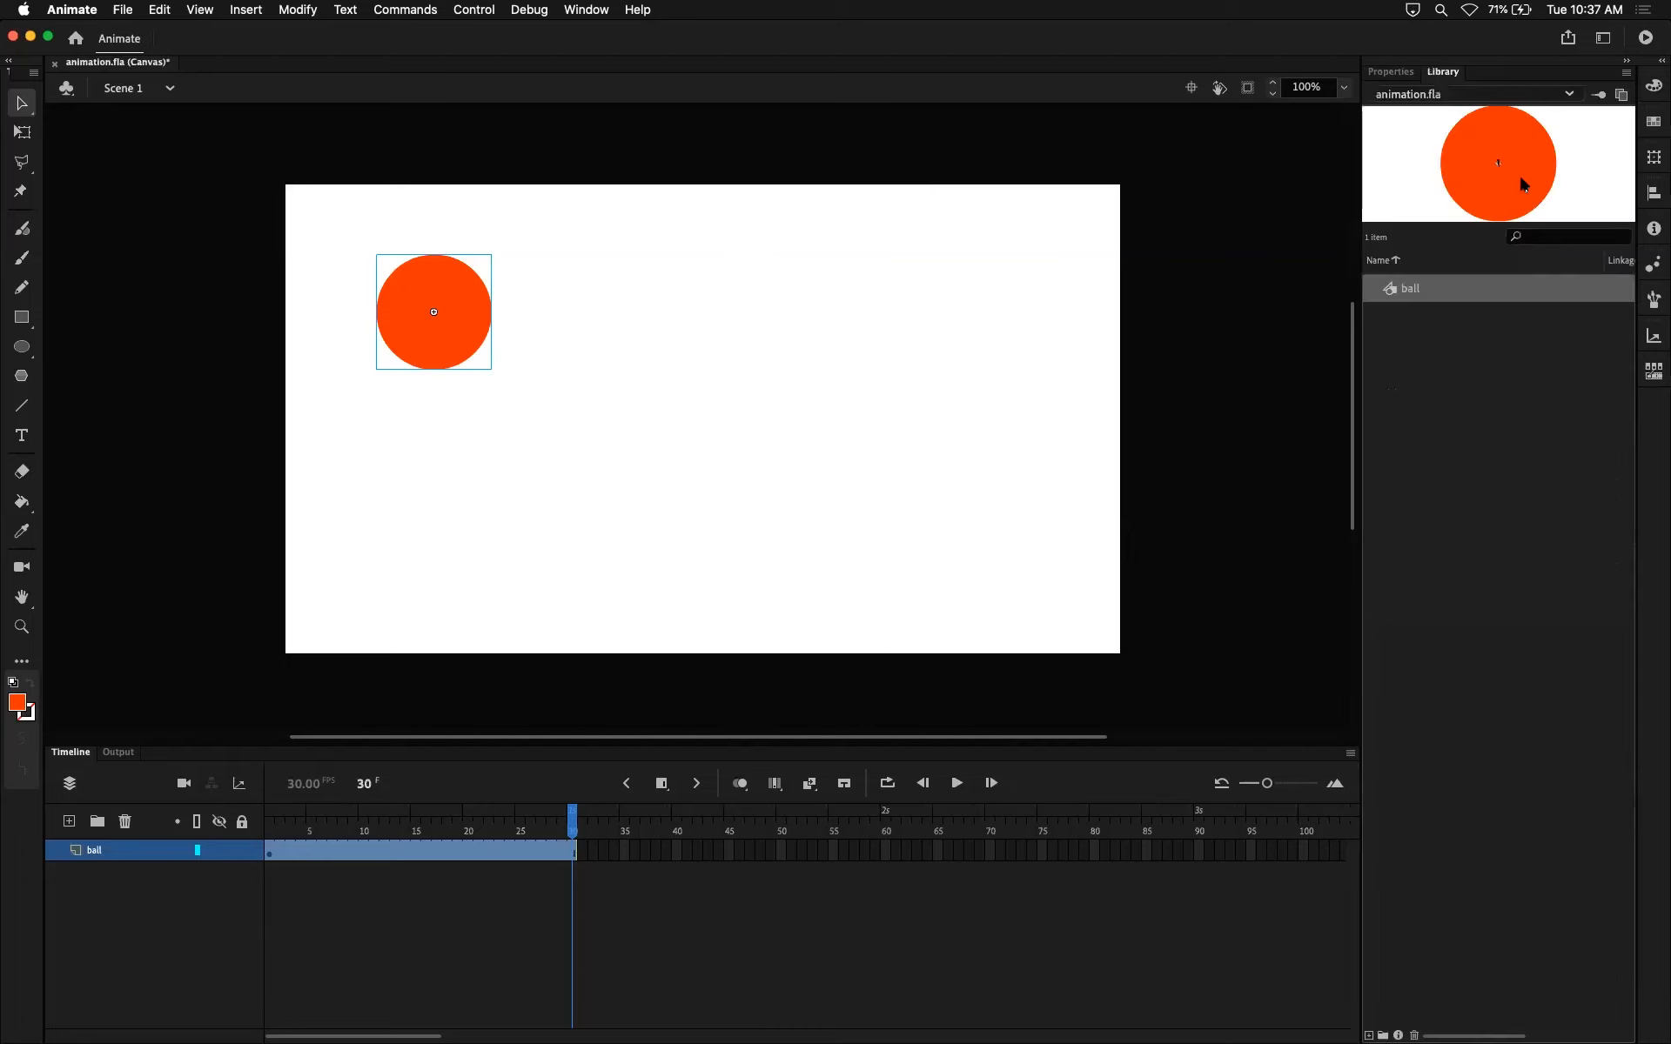
pyautogui.doubleClick(481, 320)
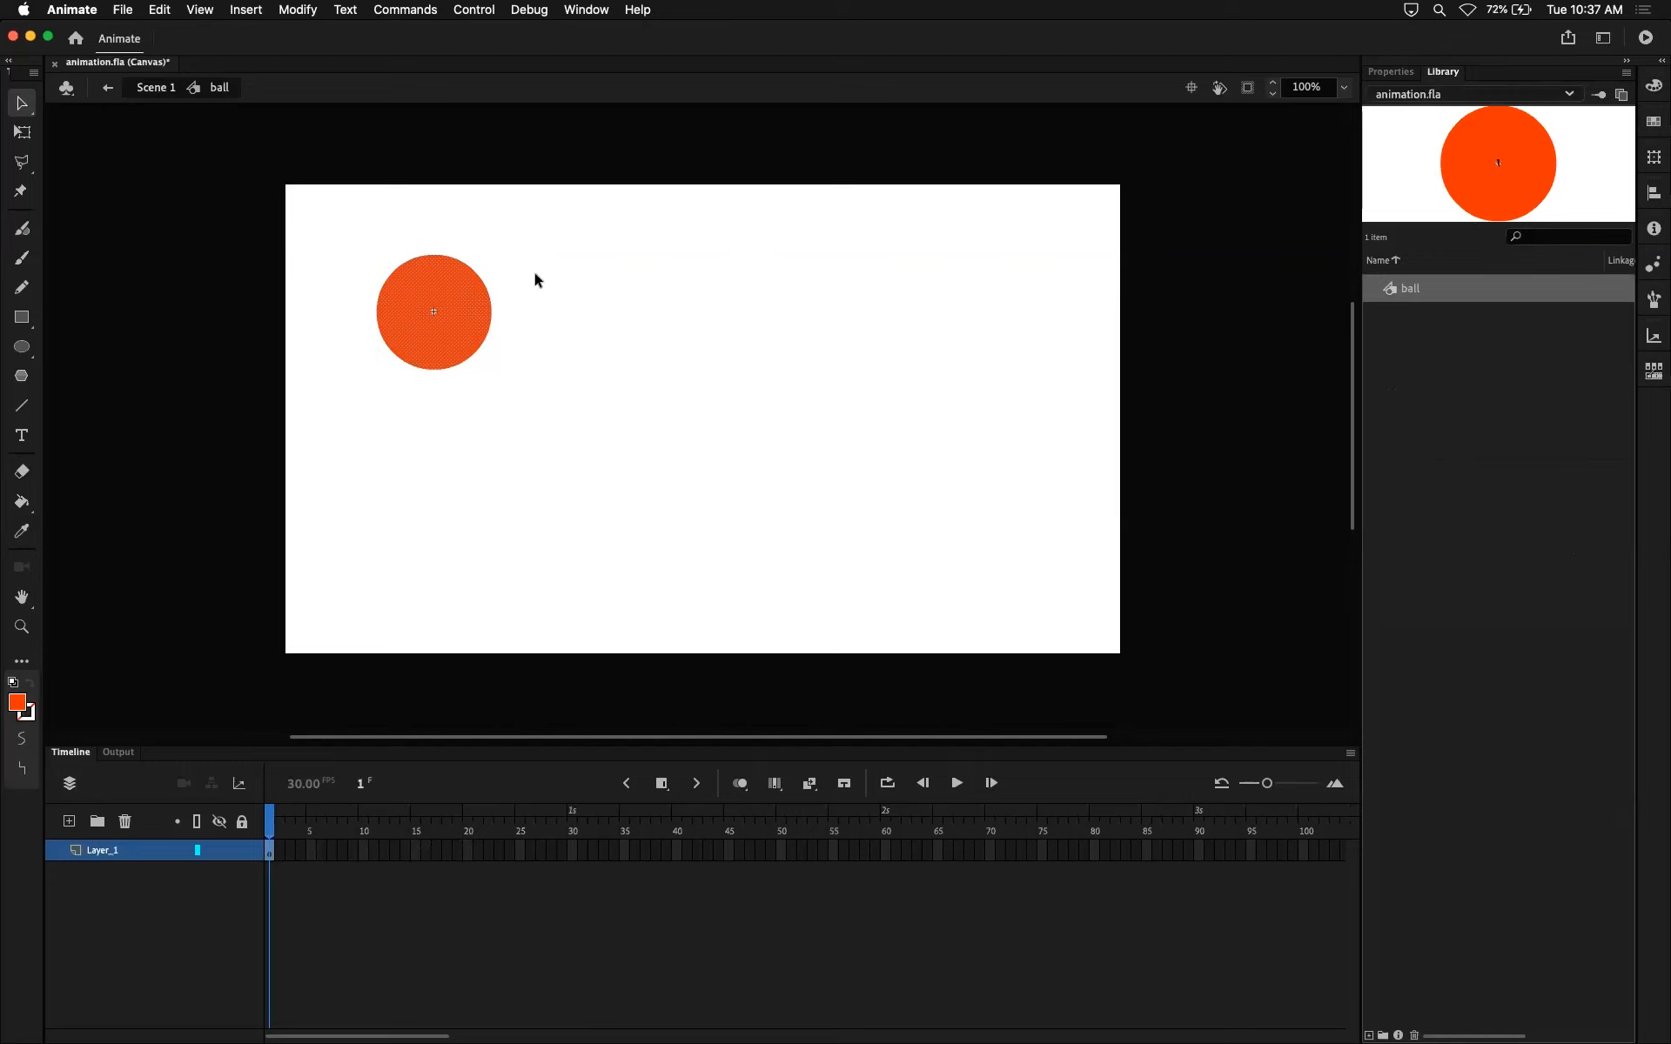
pyautogui.moveTo(557, 446); pyautogui.dragTo(433, 325)
pyautogui.click(155, 88)
pyautogui.click(551, 296)
pyautogui.click(449, 291)
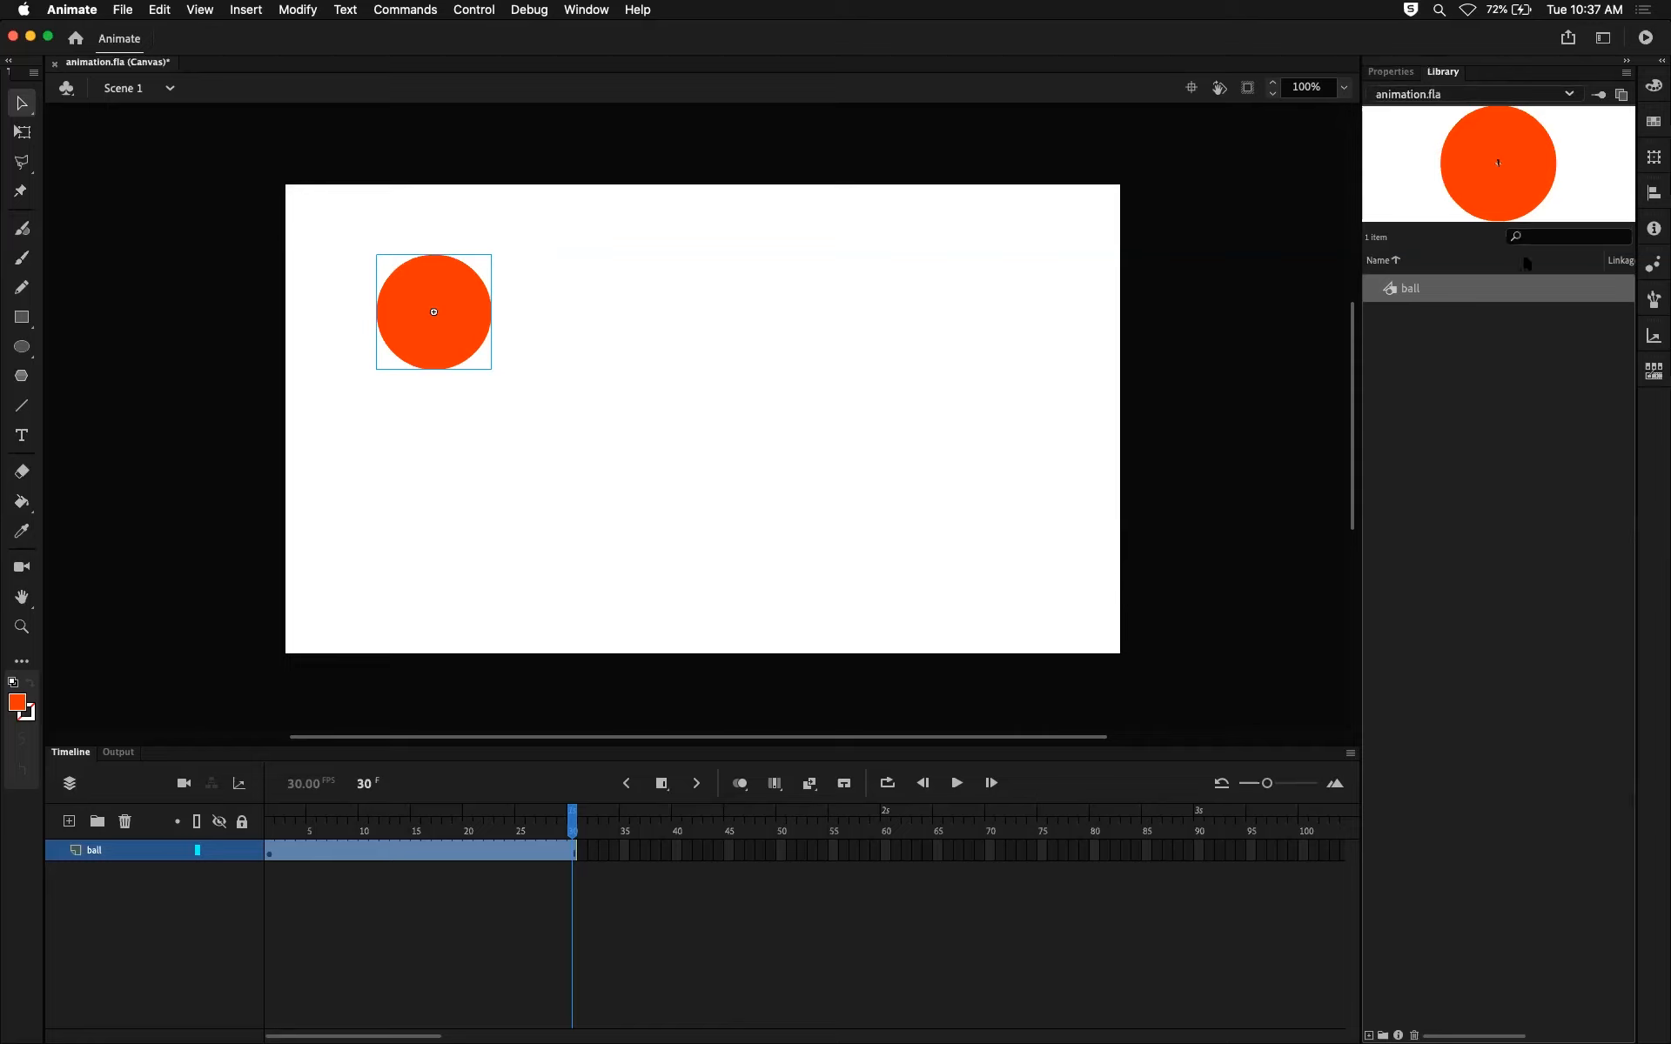
# Place a second instance of the ball symbol directly below the first, at about X 172, Y 331.
pyautogui.moveTo(1477, 177); pyautogui.dragTo(467, 493)
pyautogui.click(456, 316)
pyautogui.click(451, 490)
pyautogui.click(459, 322)
pyautogui.click(452, 483)
pyautogui.click(472, 292)
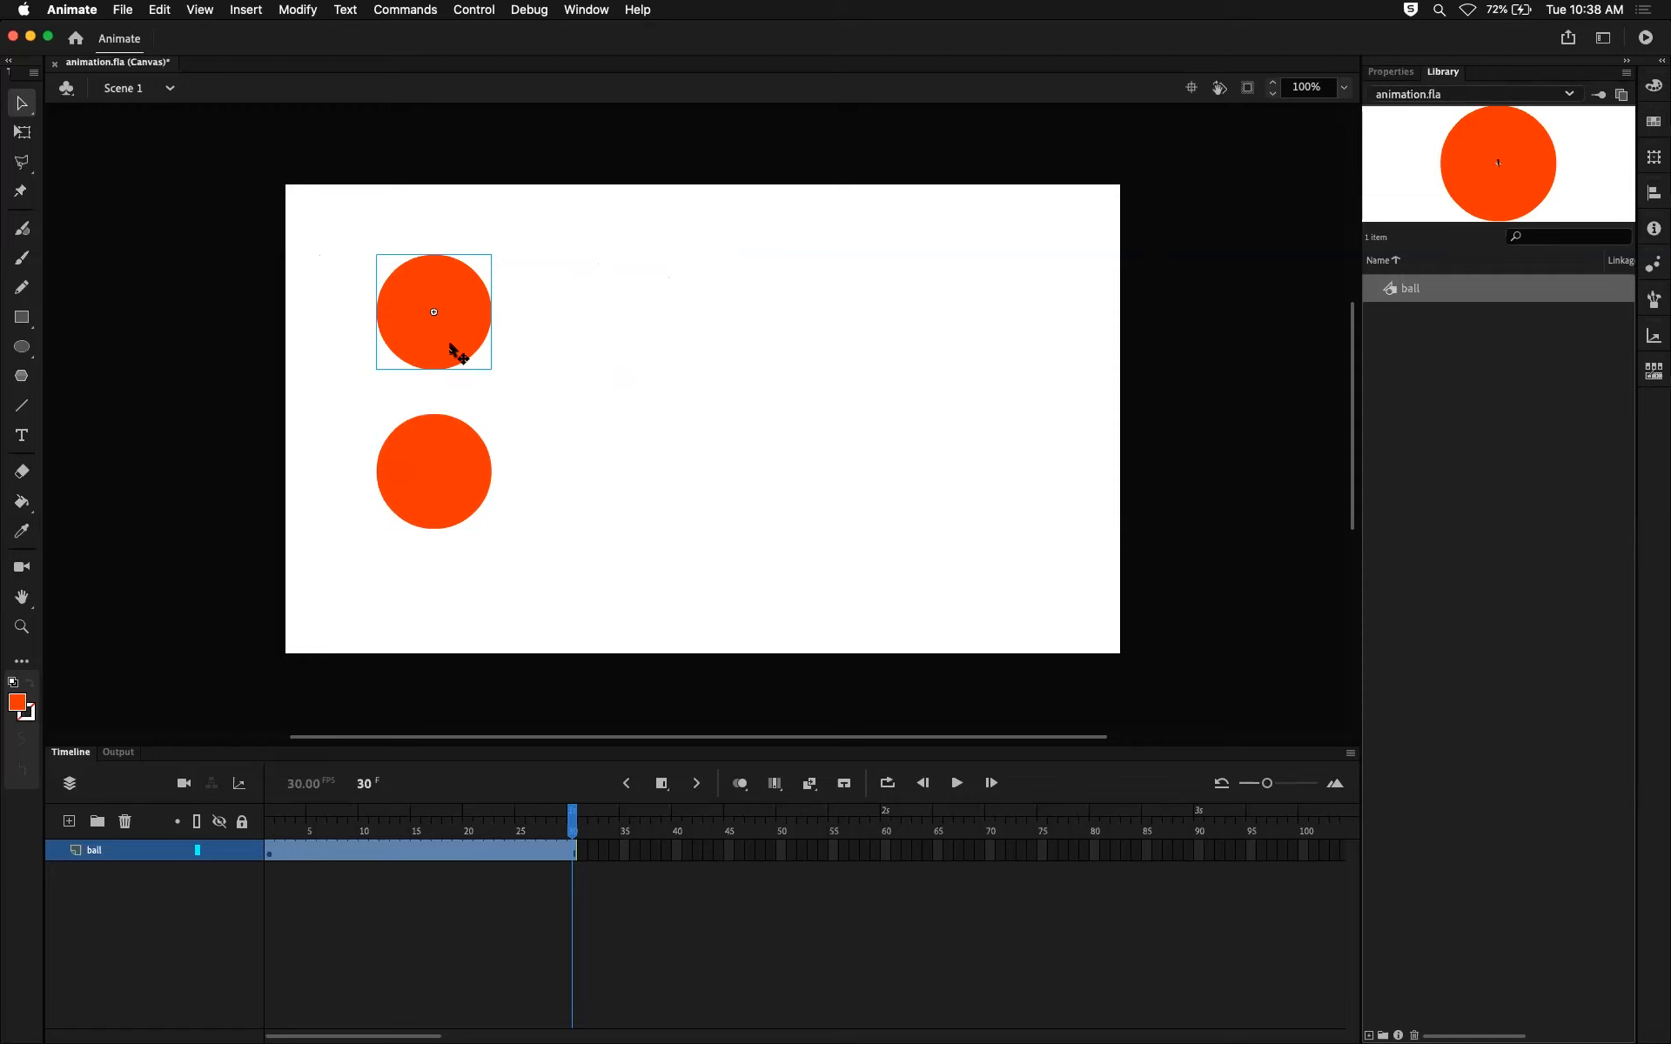
# Edit the ball symbol in place from the upper instance and change its circle's fill to blue.
pyautogui.doubleClick(453, 351)
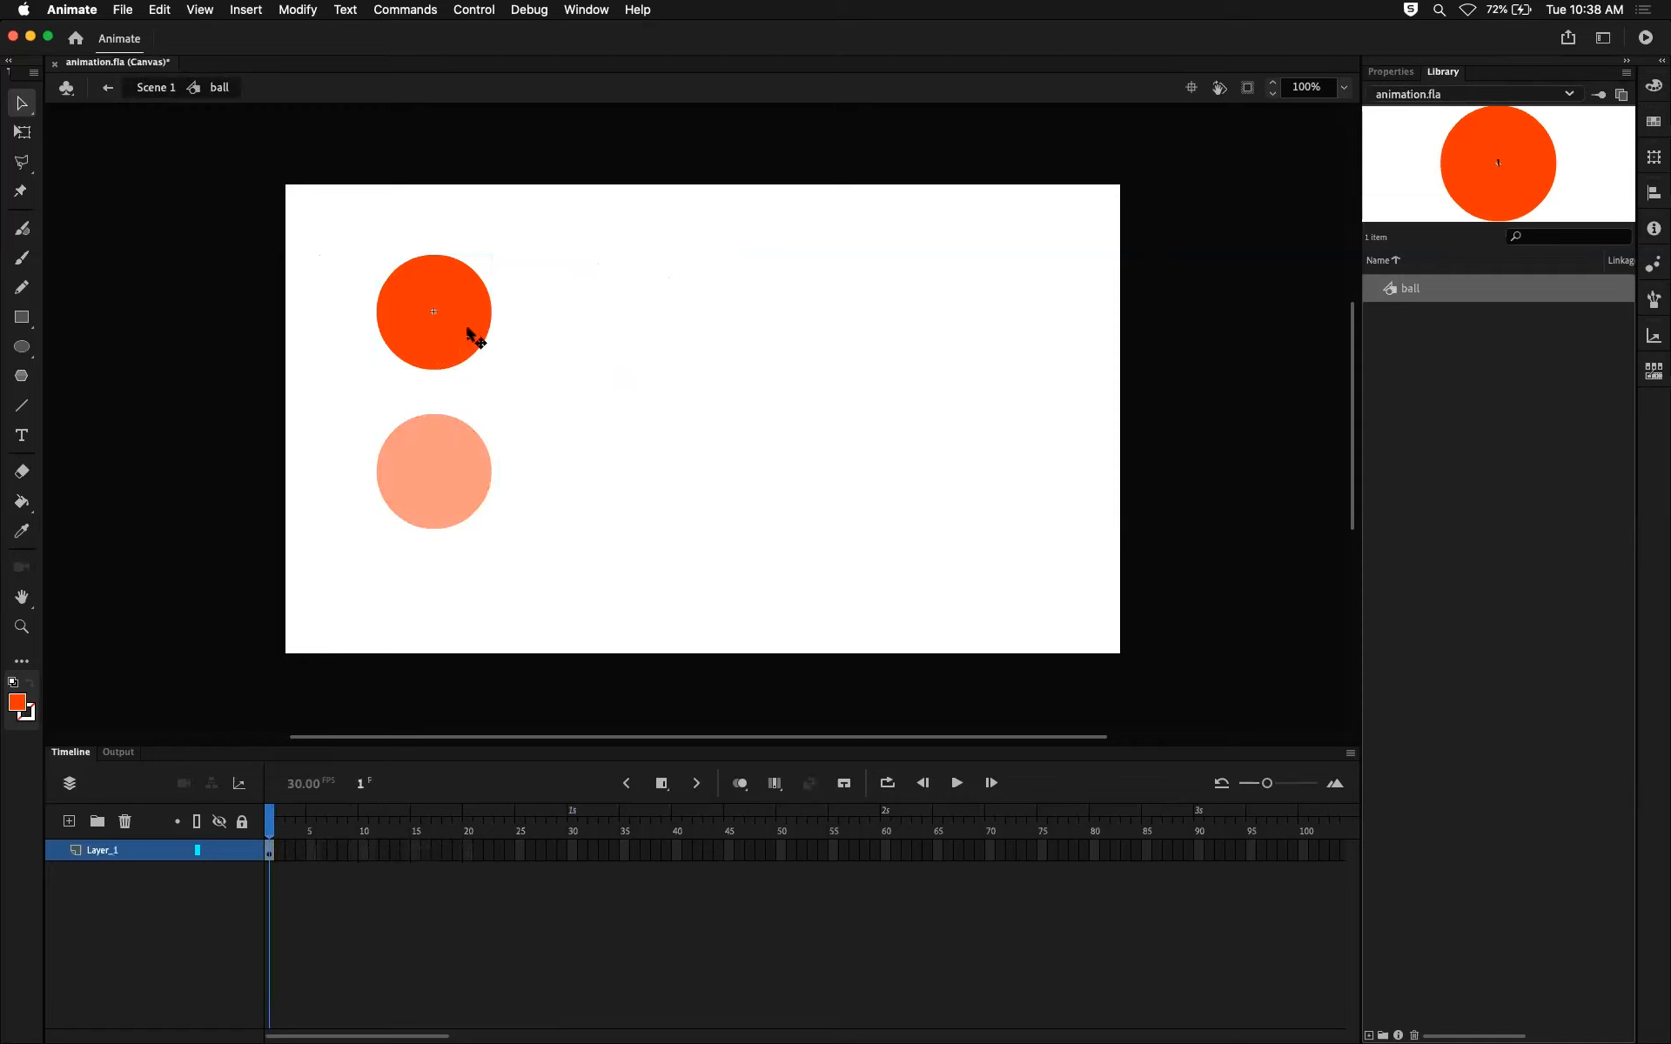
pyautogui.click(478, 337)
pyautogui.click(1390, 71)
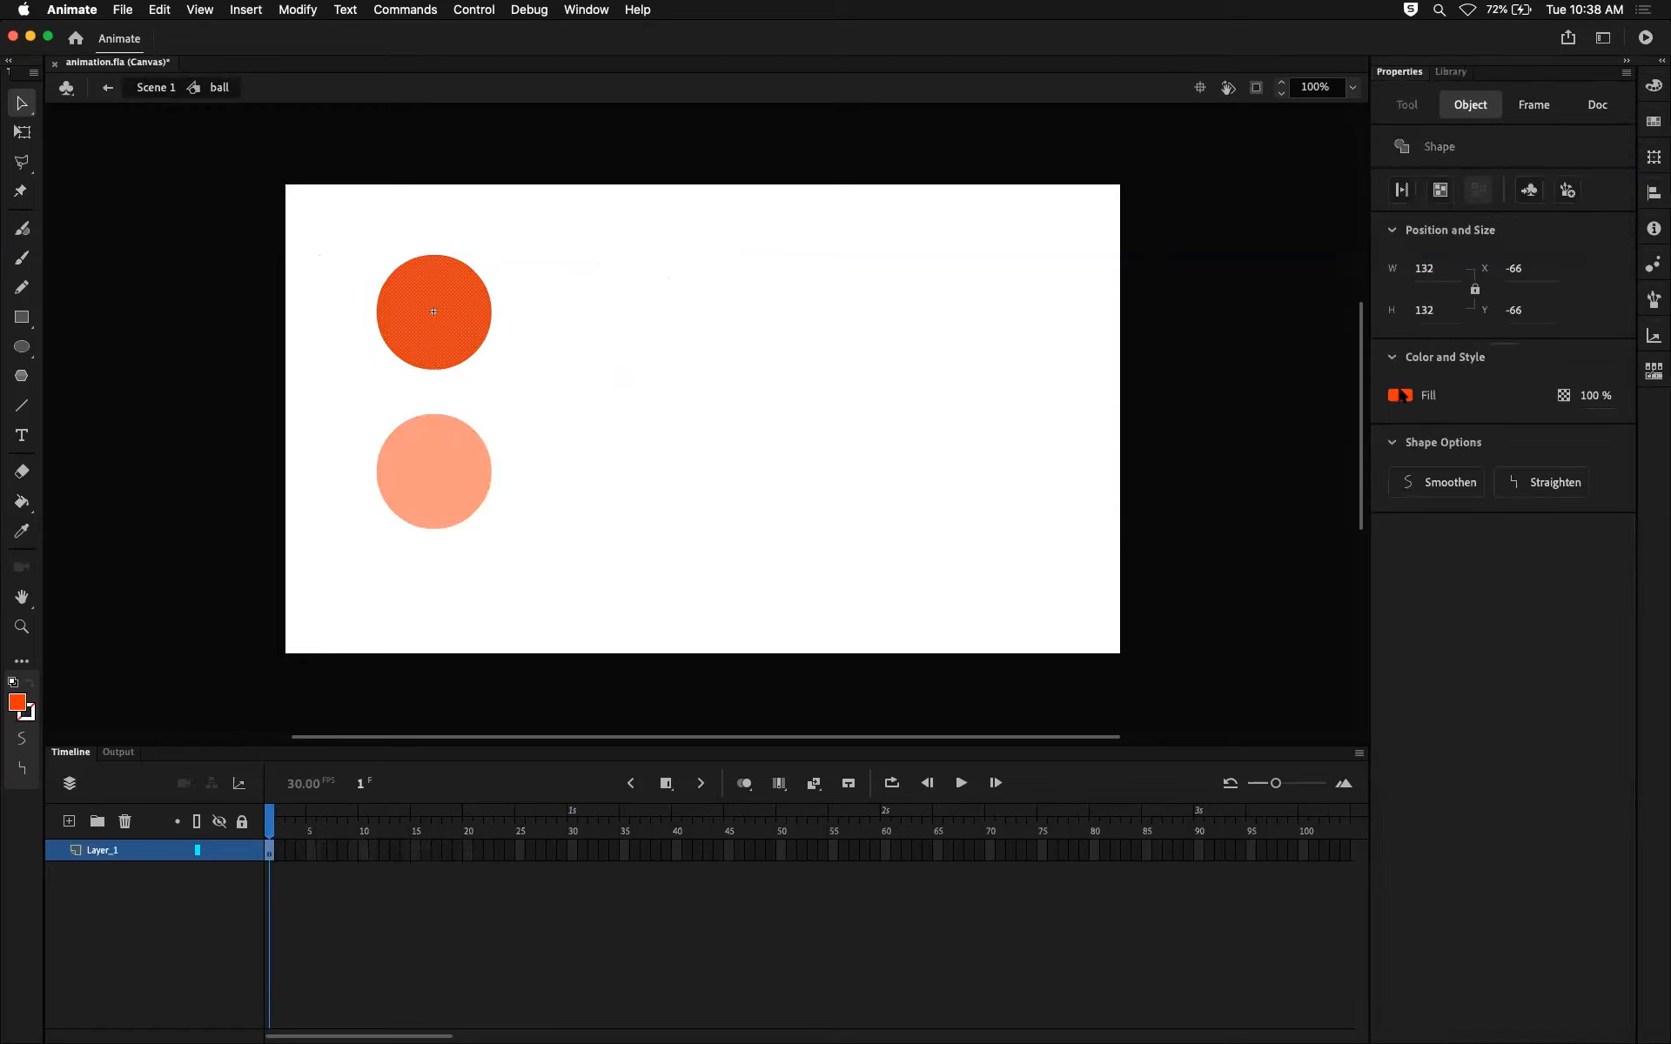
pyautogui.click(1399, 395)
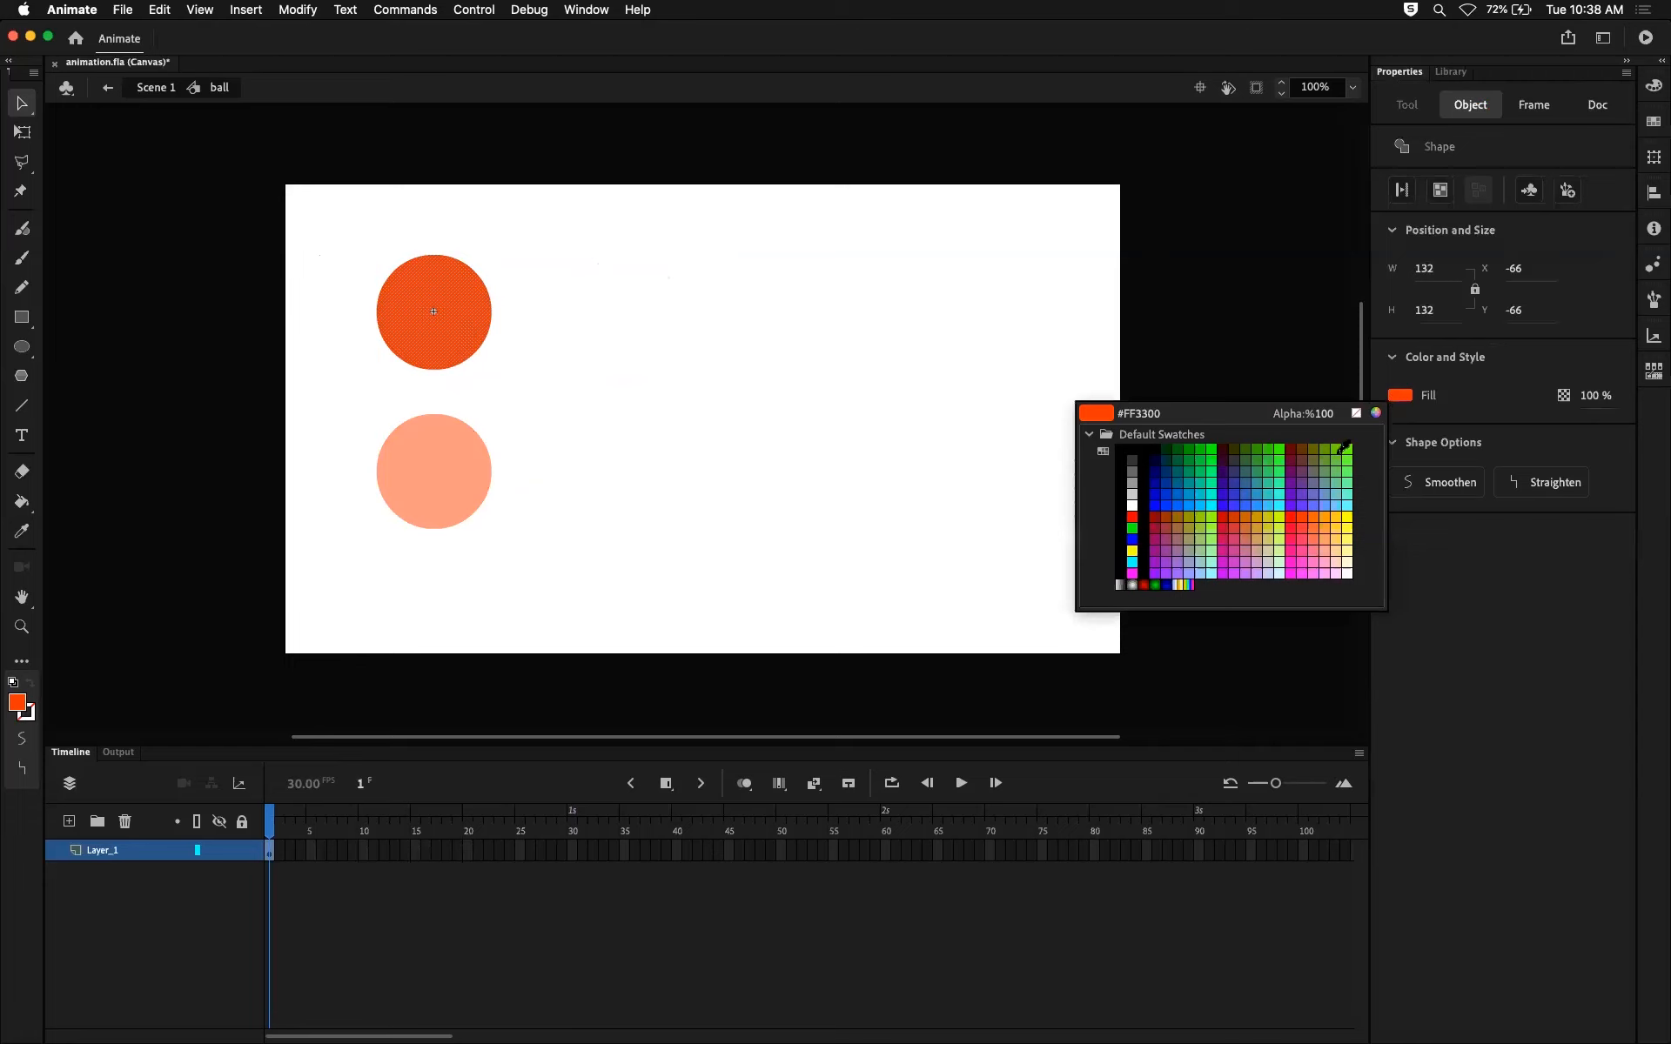
pyautogui.click(1262, 496)
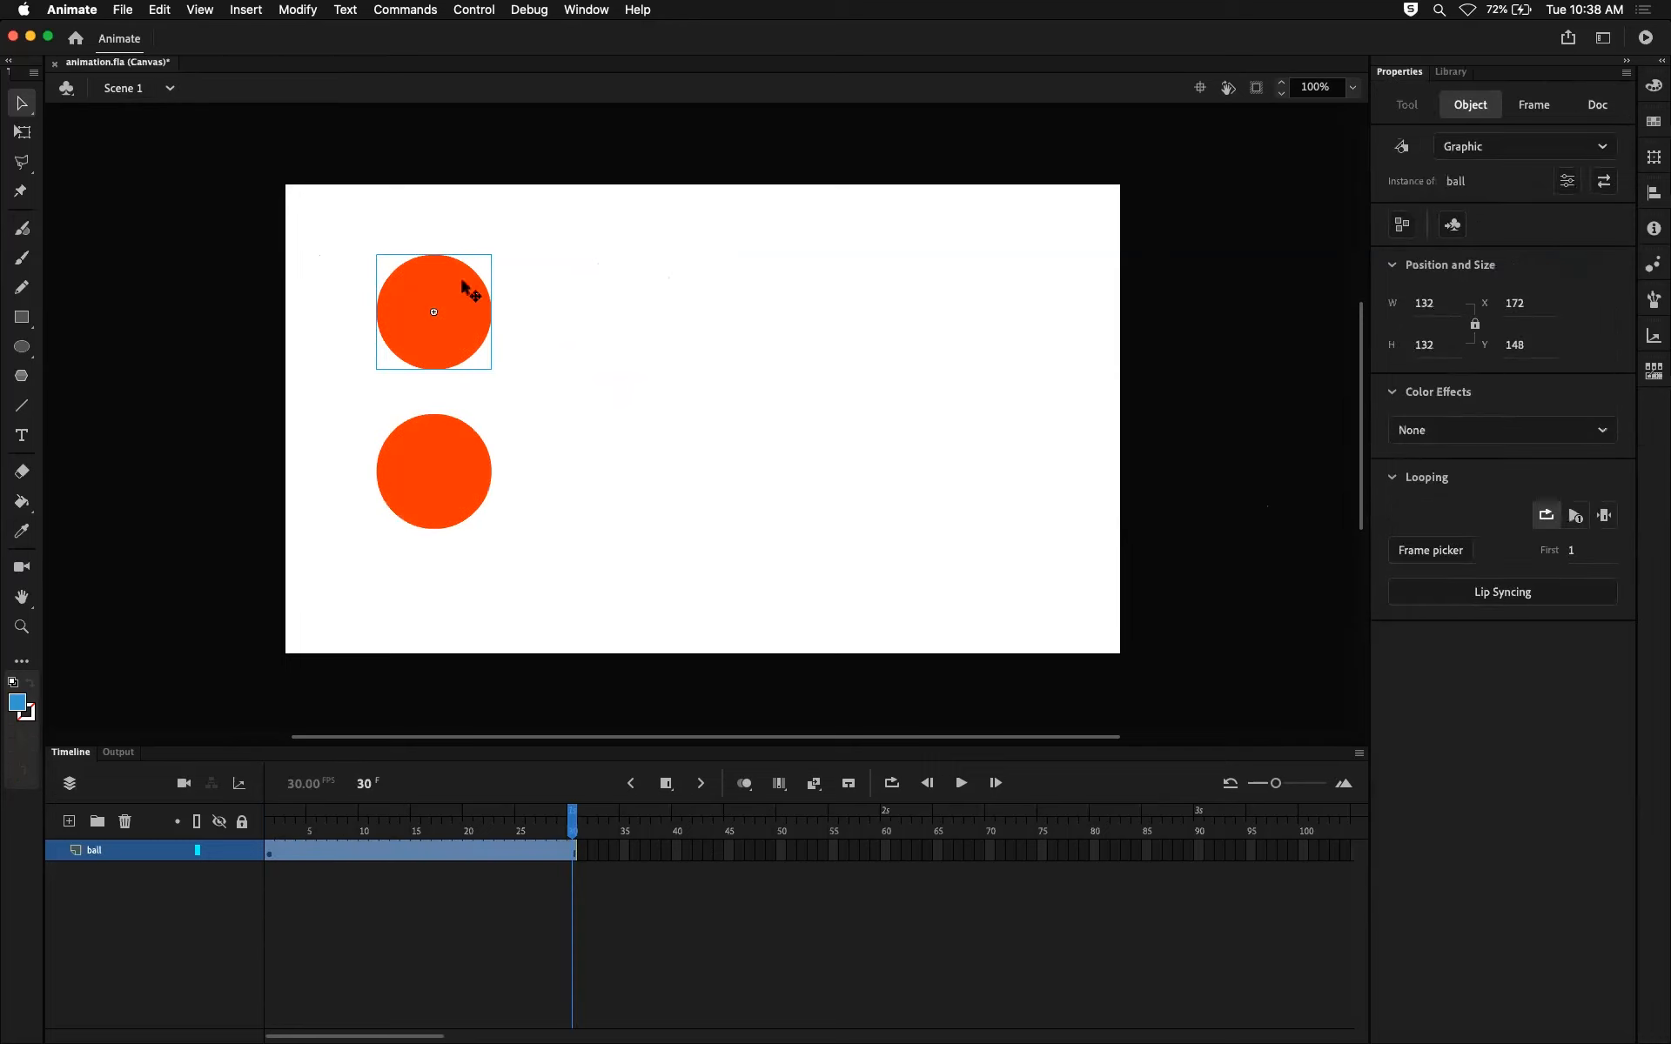
# Break apart the lower ball instance into a plain shape.
pyautogui.click(466, 422)
pyautogui.click(446, 470)
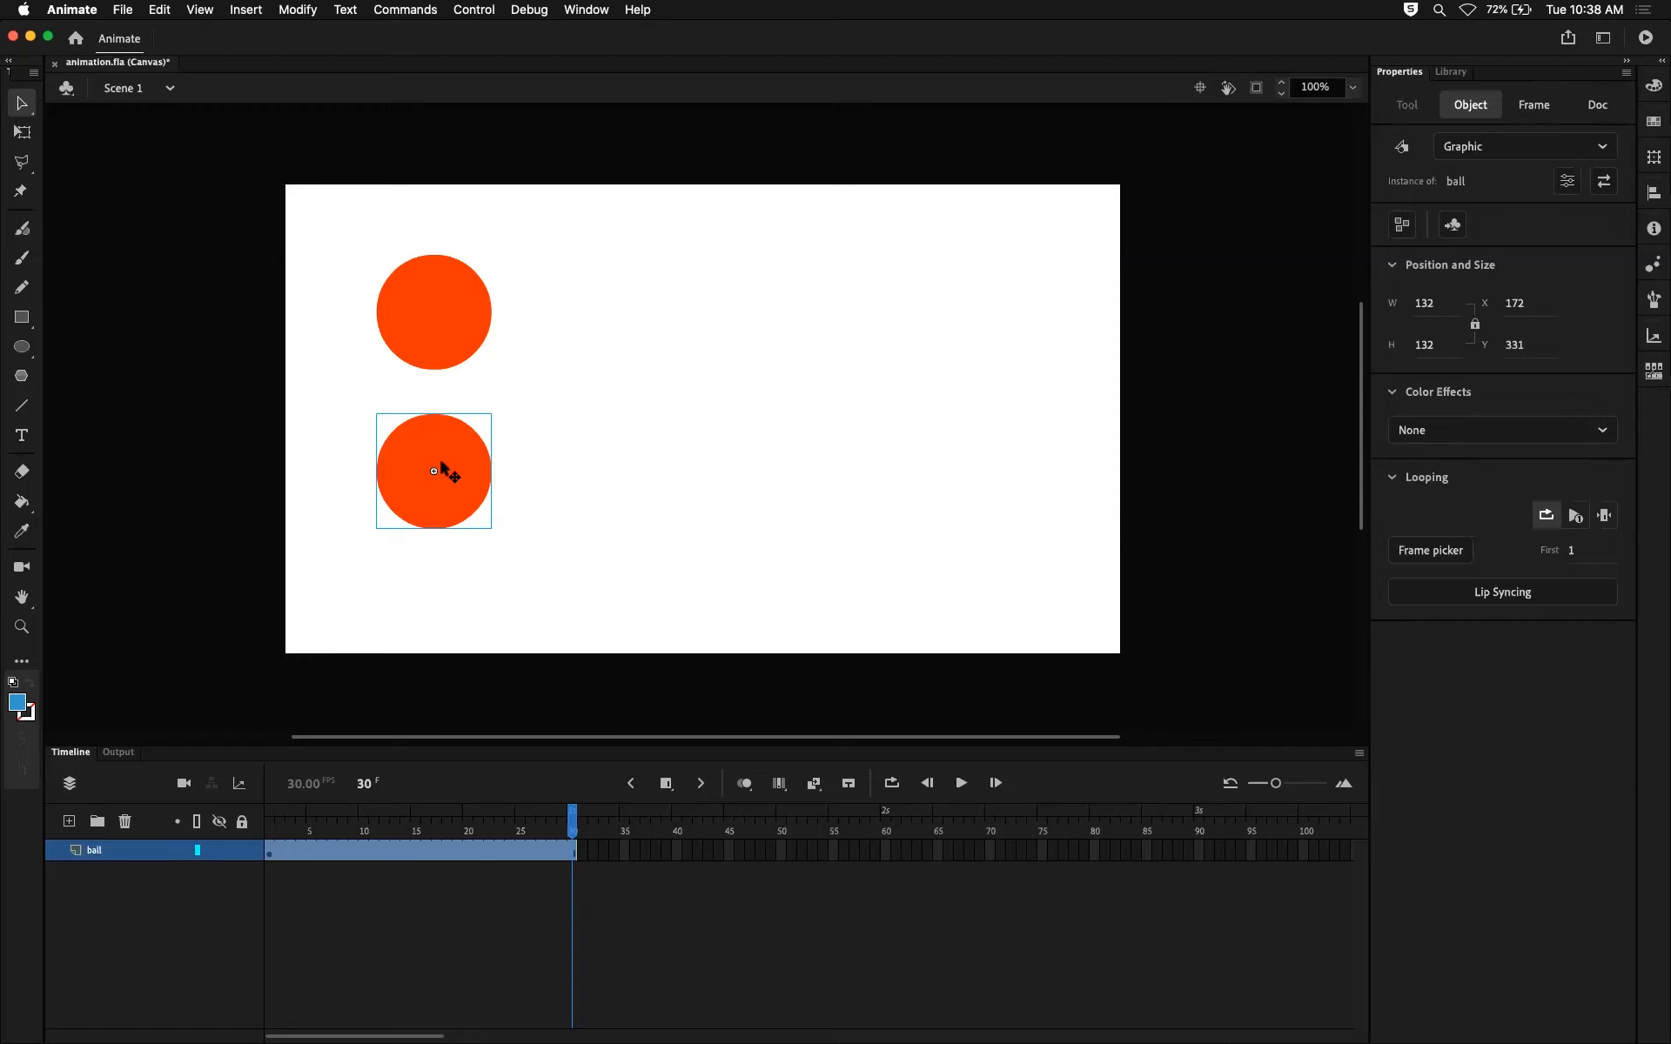
pyautogui.rightClick(444, 470)
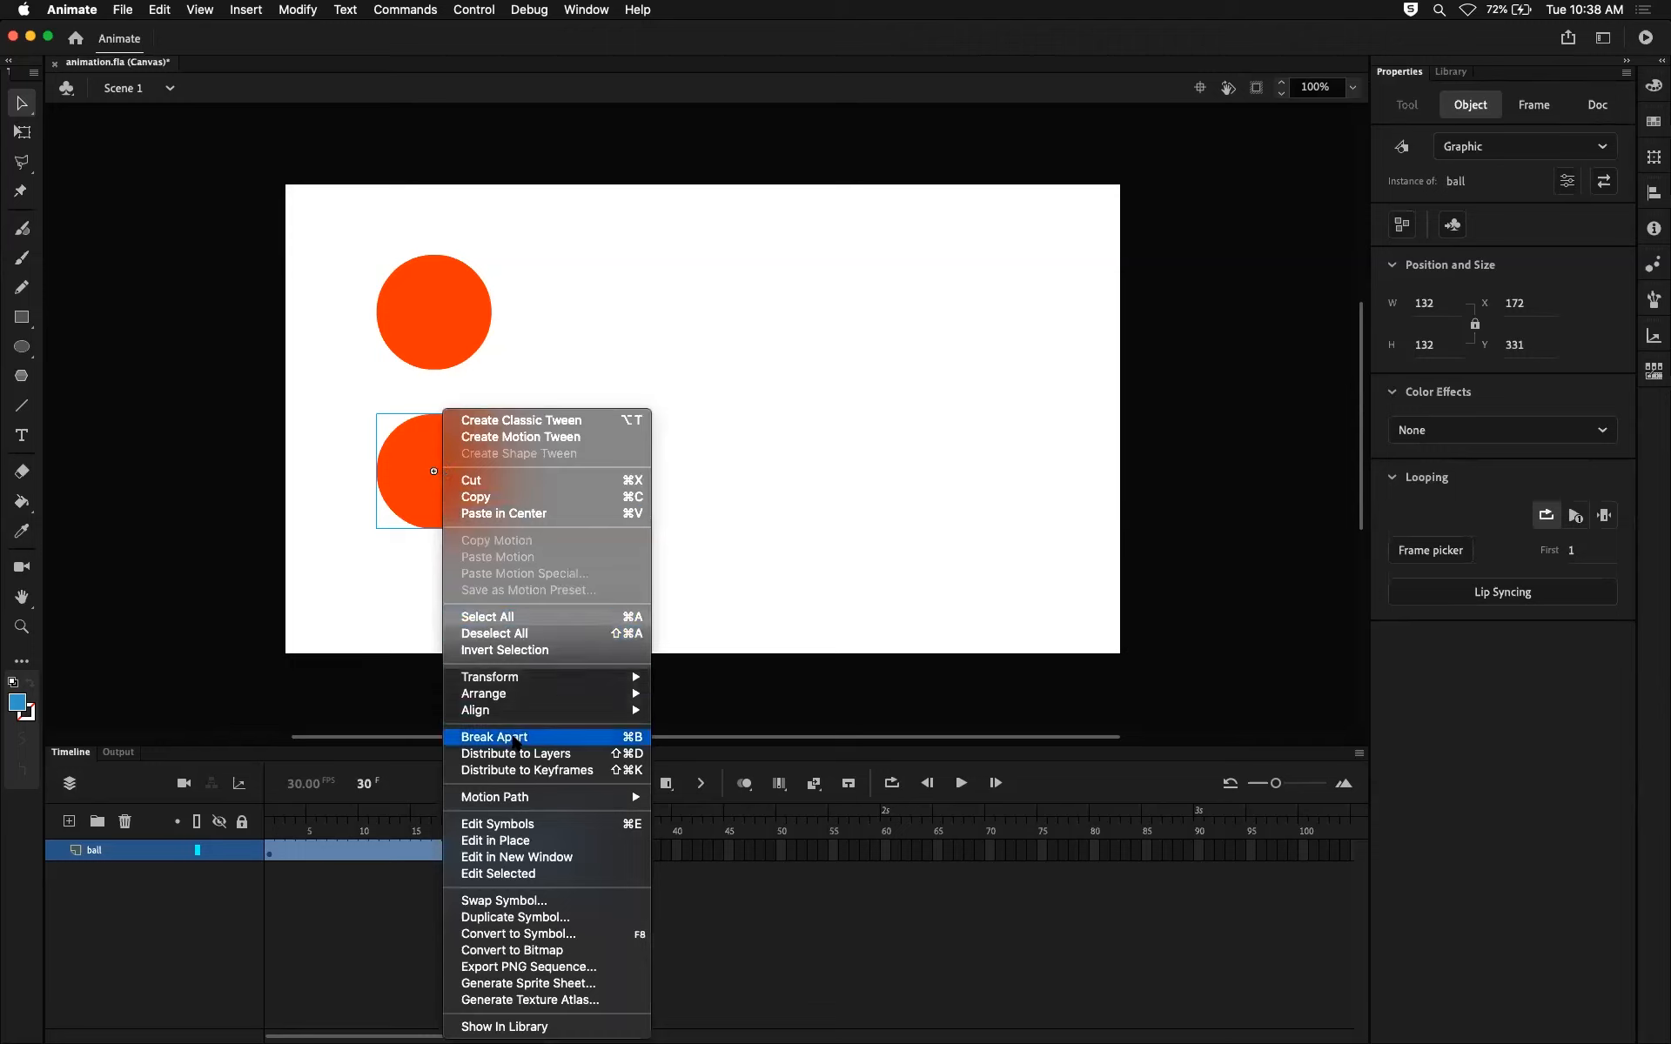
pyautogui.click(974, 376)
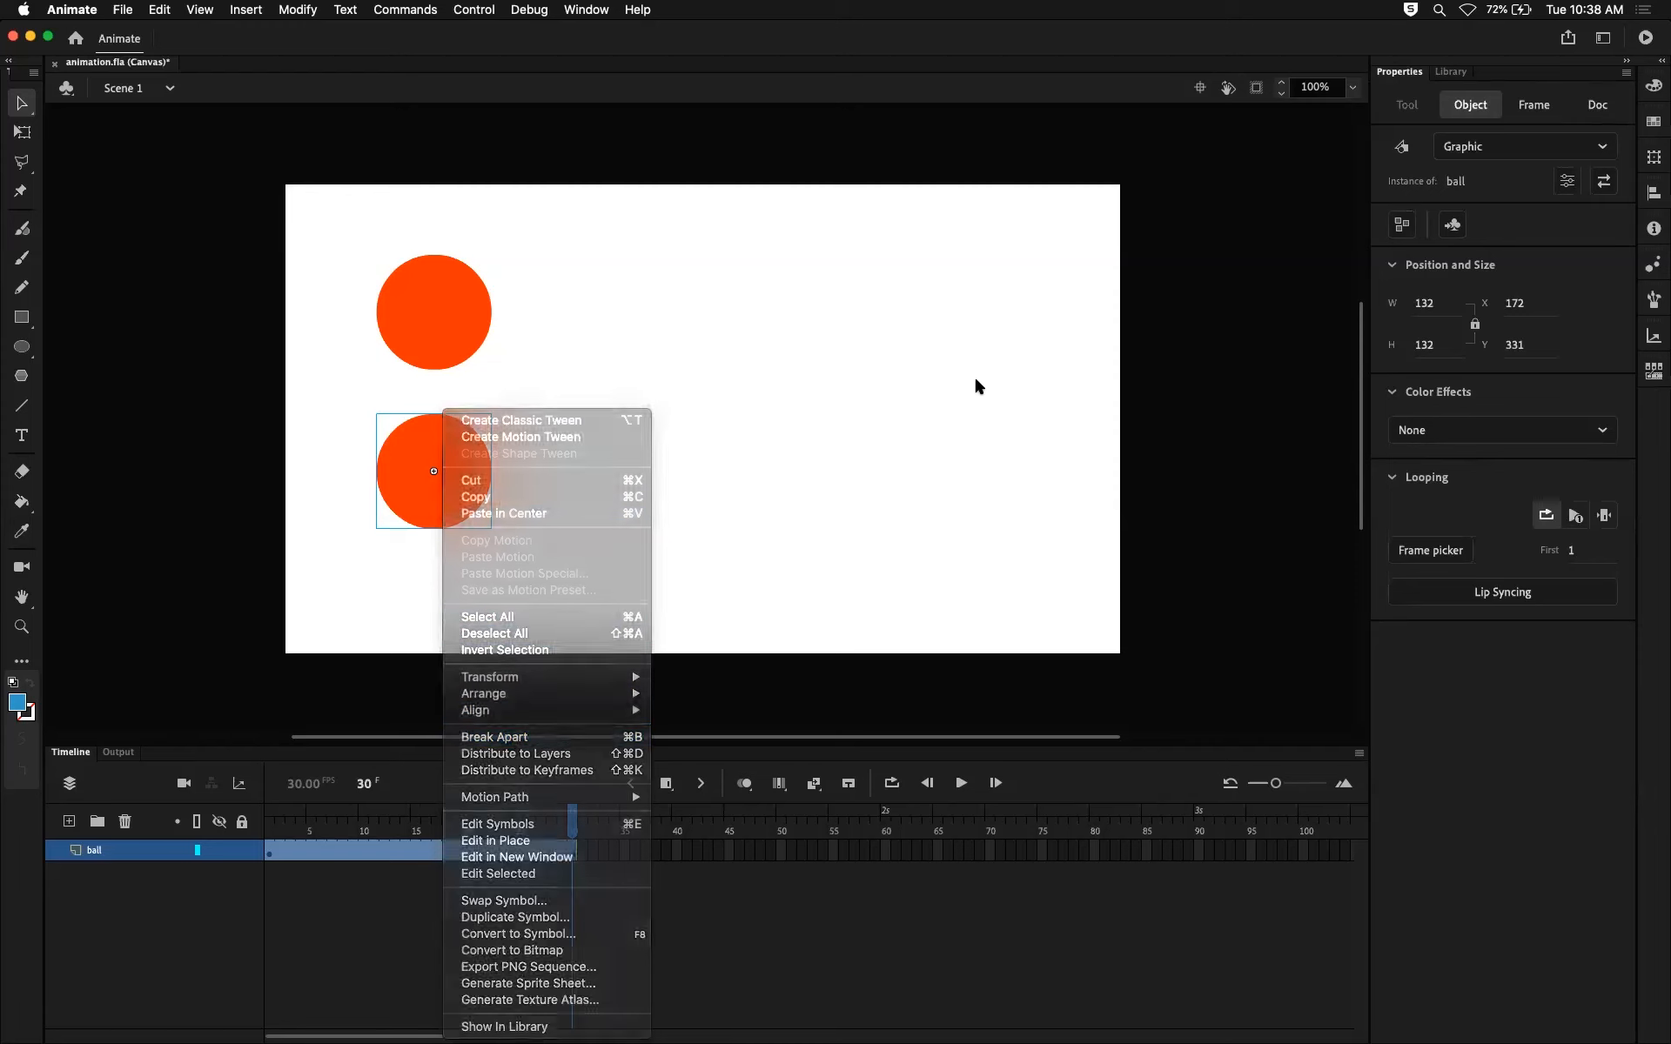
pyautogui.click(297, 9)
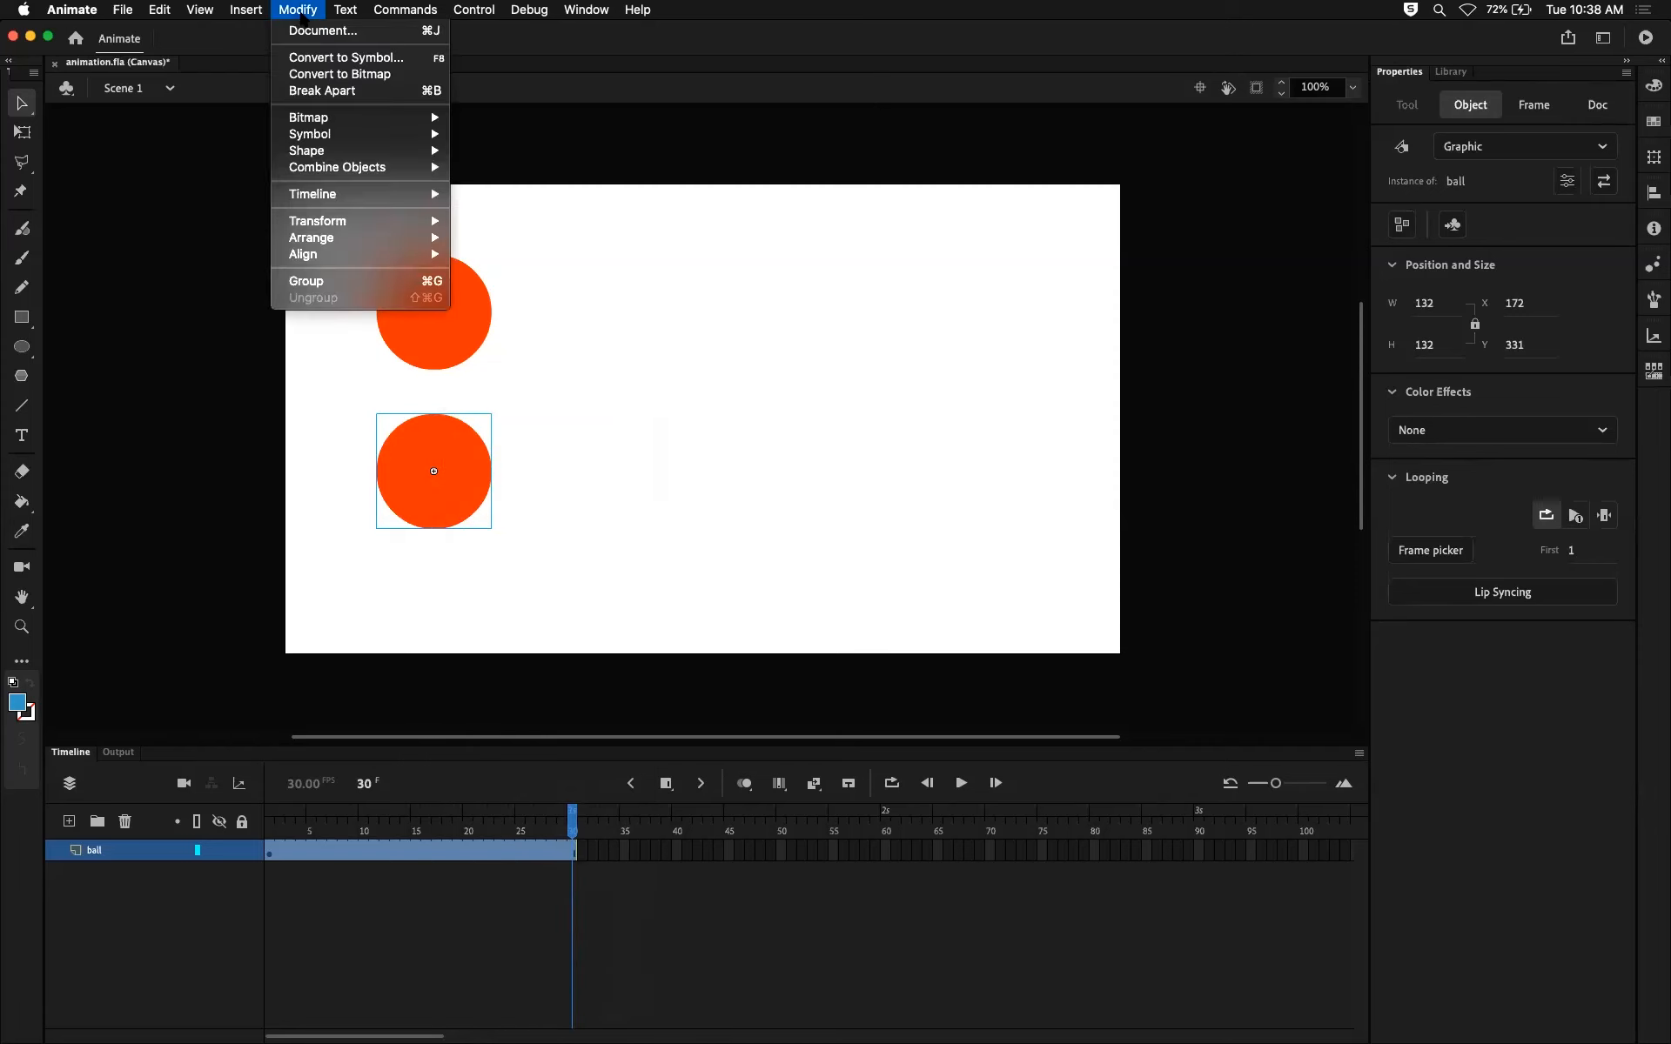
pyautogui.click(354, 90)
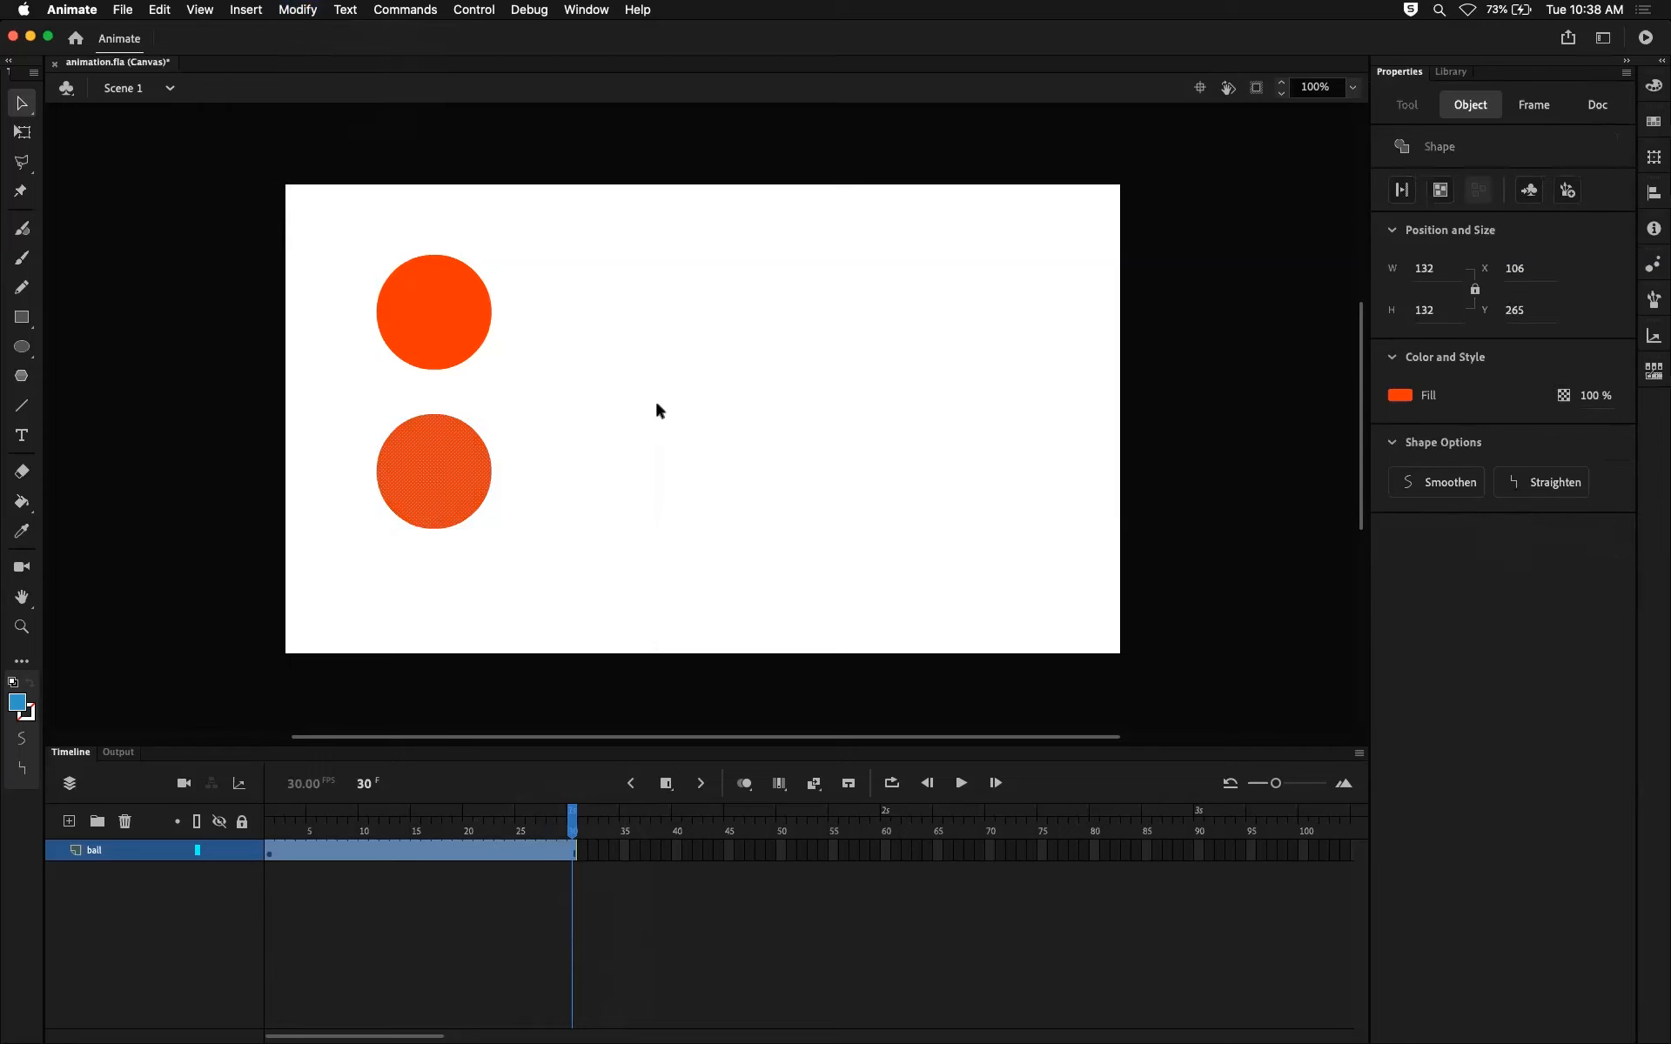
# Compare the properties of the broken-apart lower circle with the upper ball instance and its library symbol.
pyautogui.click(634, 406)
pyautogui.click(455, 467)
pyautogui.click(1451, 71)
pyautogui.click(1390, 71)
pyautogui.click(489, 403)
pyautogui.moveTo(376, 420); pyautogui.dragTo(534, 515)
pyautogui.click(534, 515)
pyautogui.moveTo(336, 379); pyautogui.dragTo(590, 548)
pyautogui.click(590, 548)
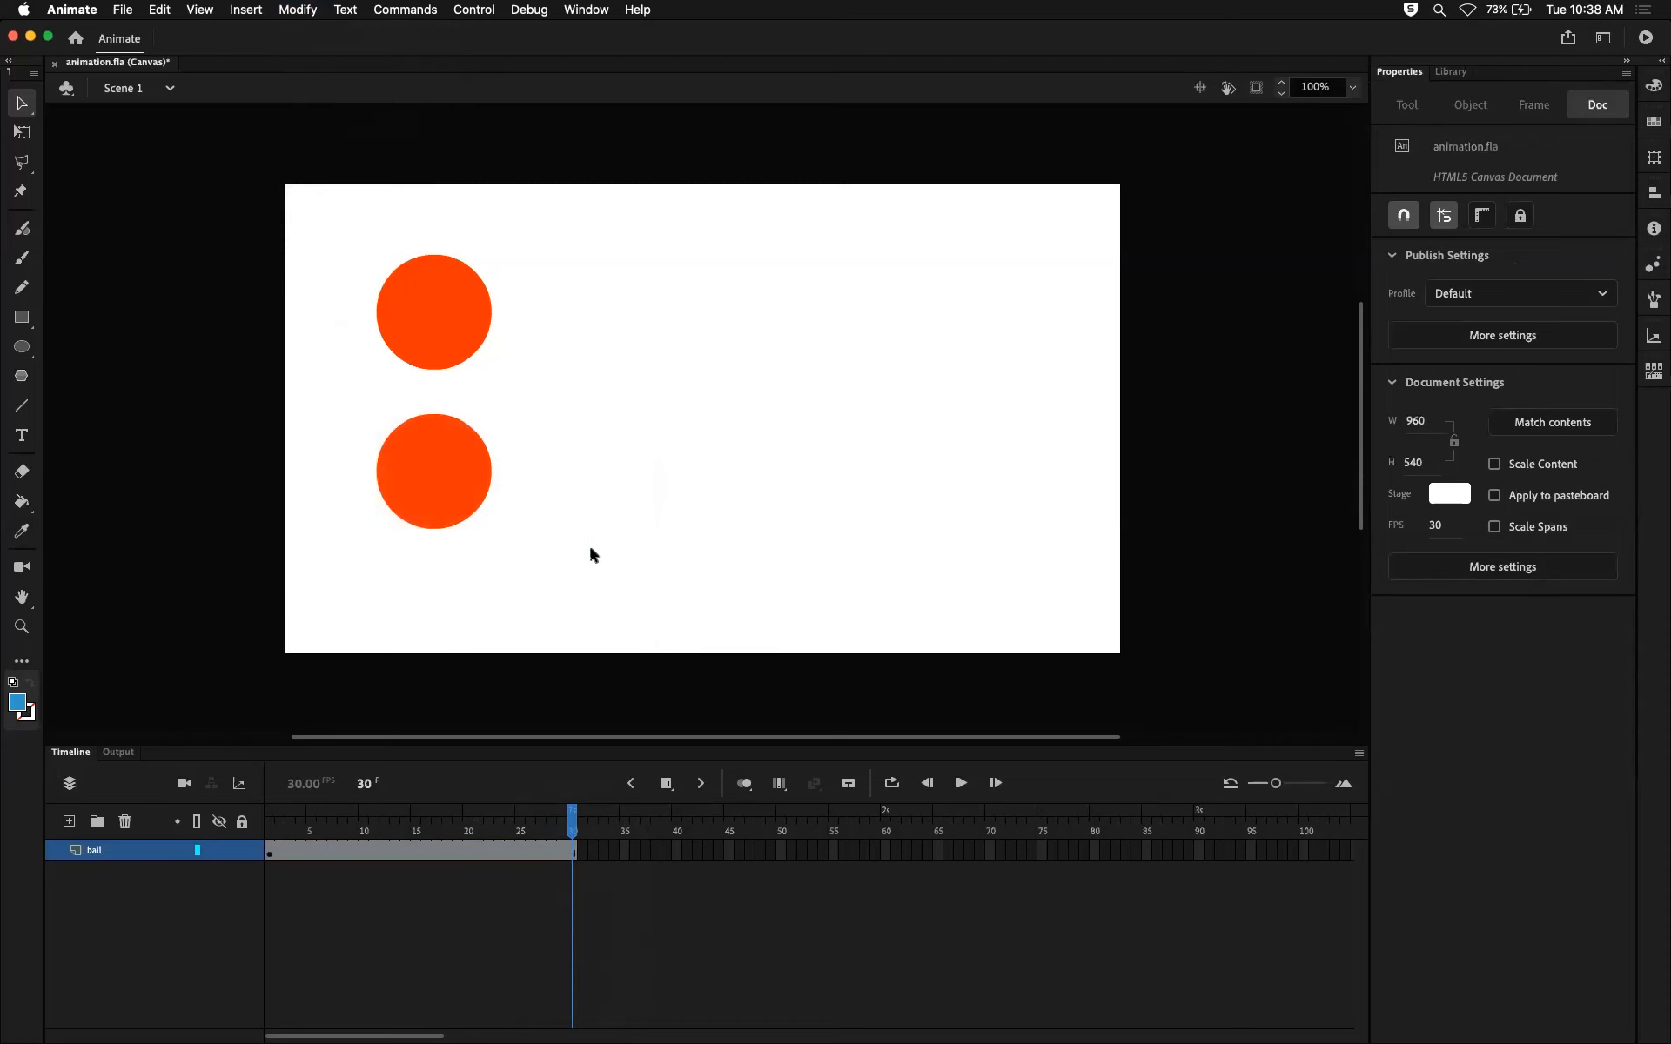
pyautogui.click(471, 471)
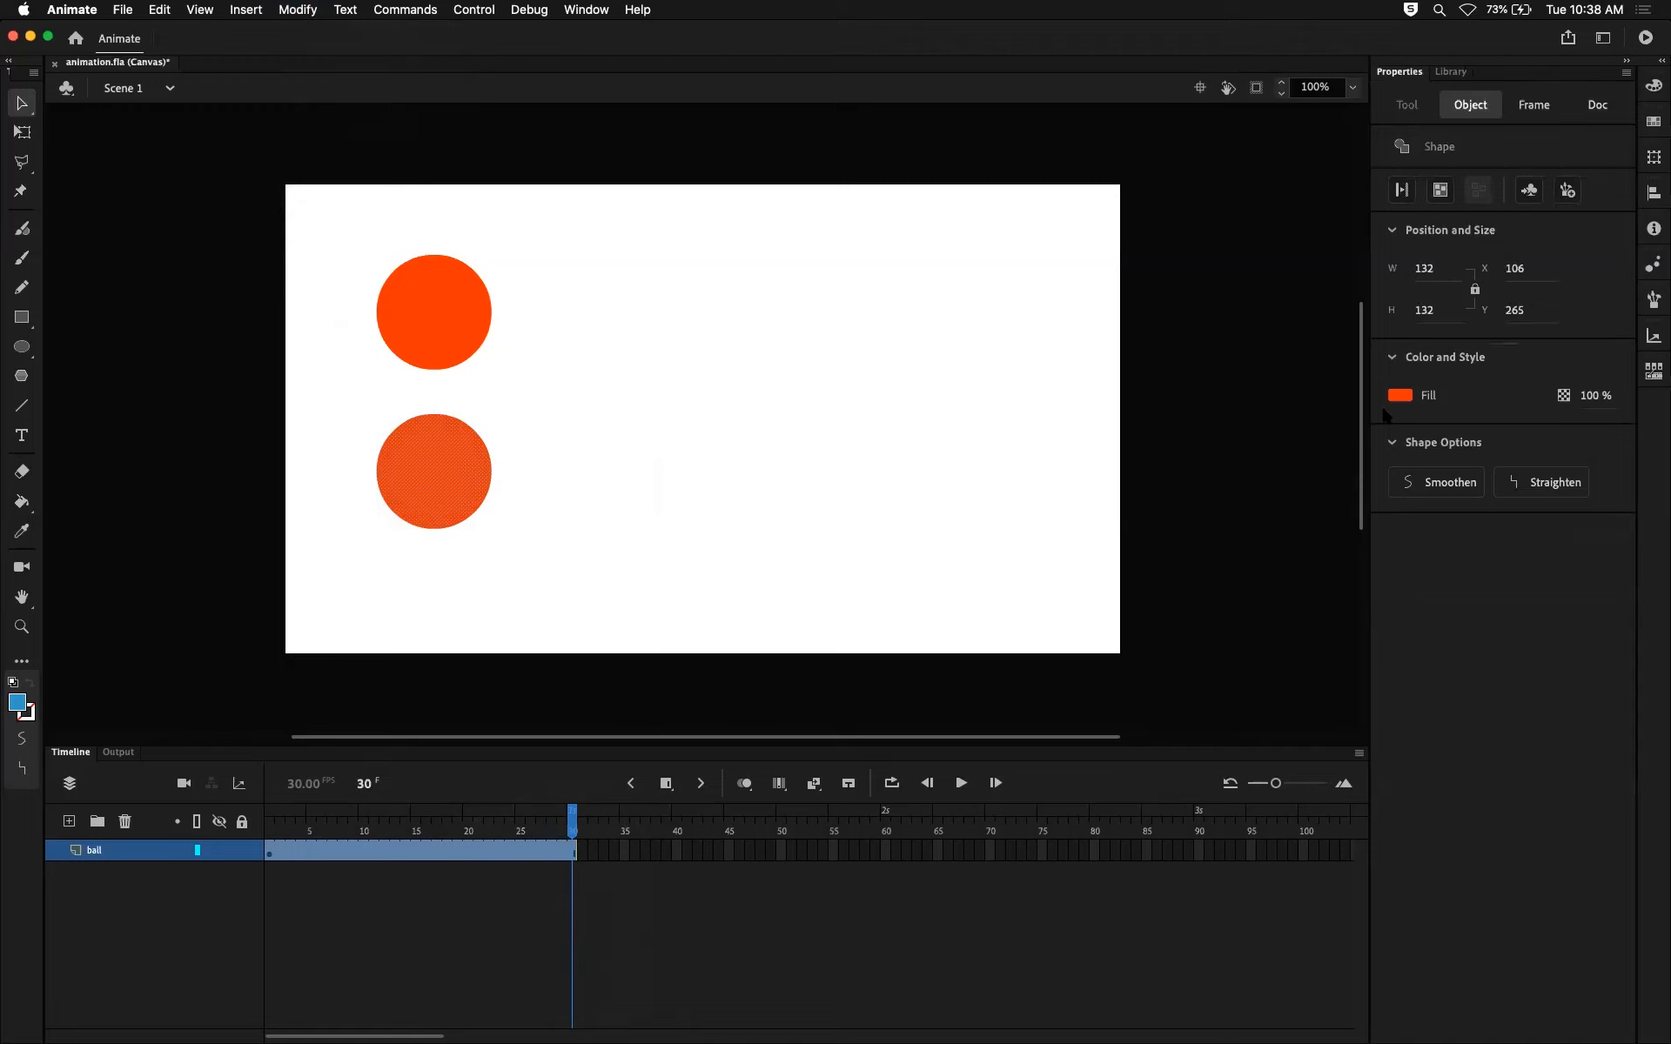
pyautogui.click(444, 309)
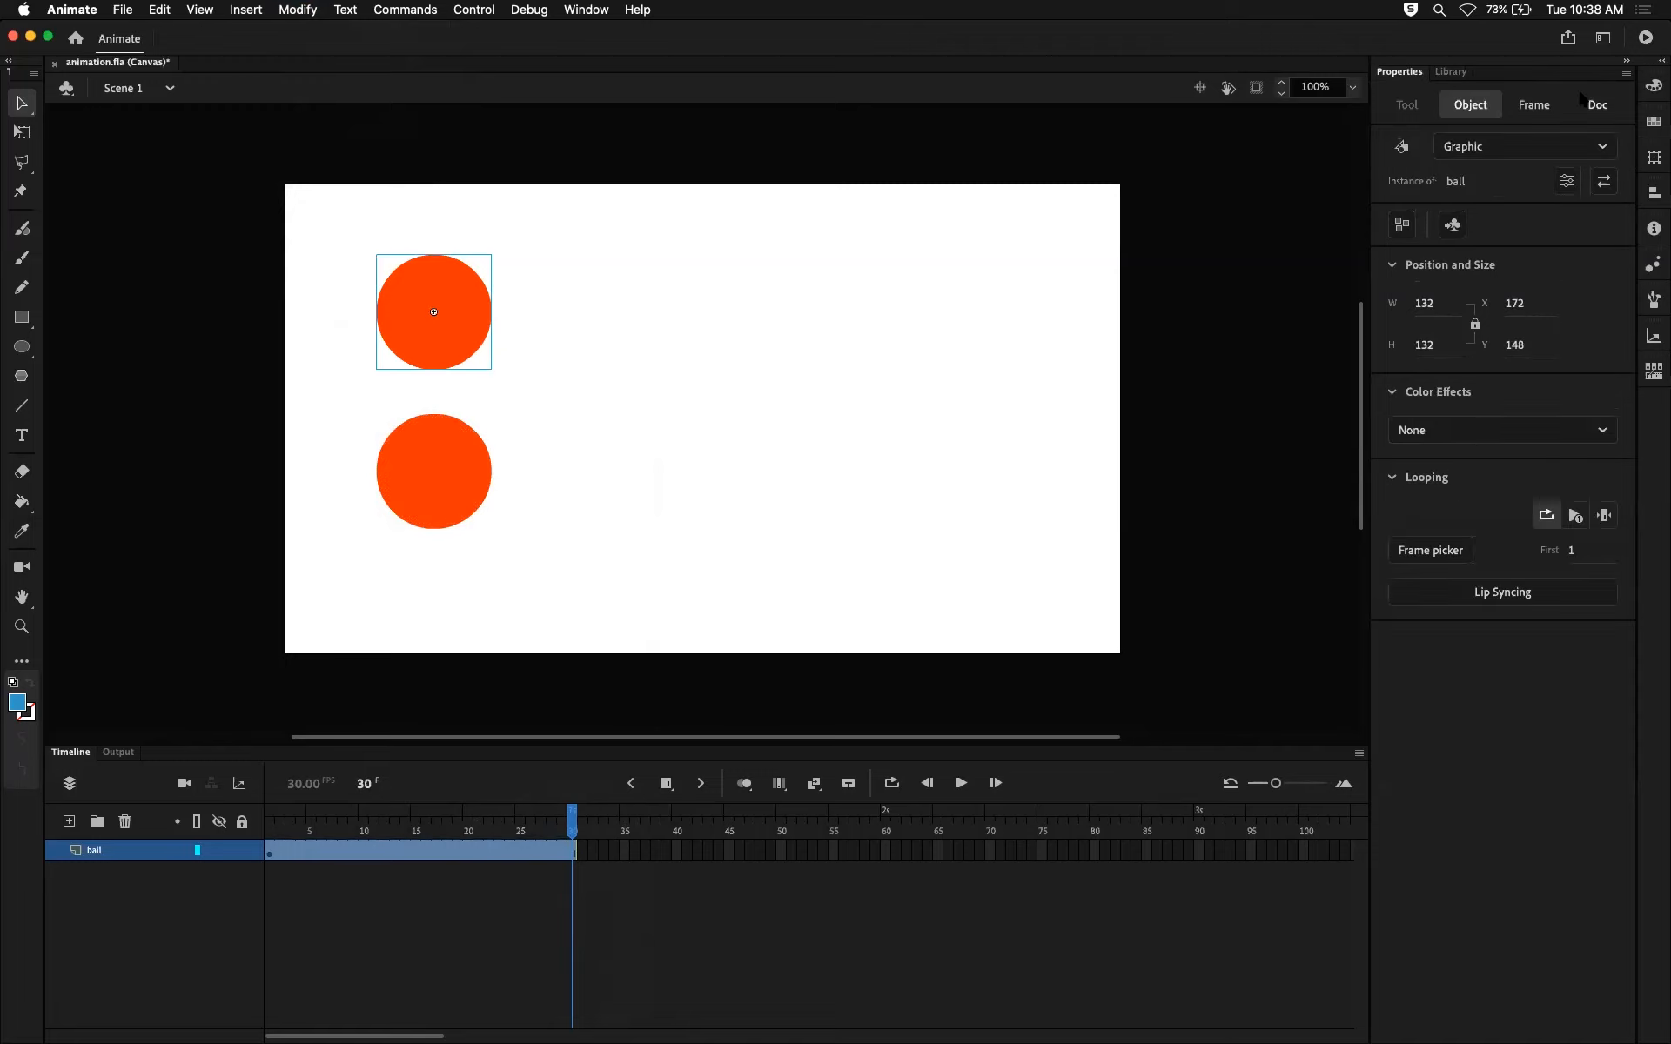
pyautogui.click(1450, 71)
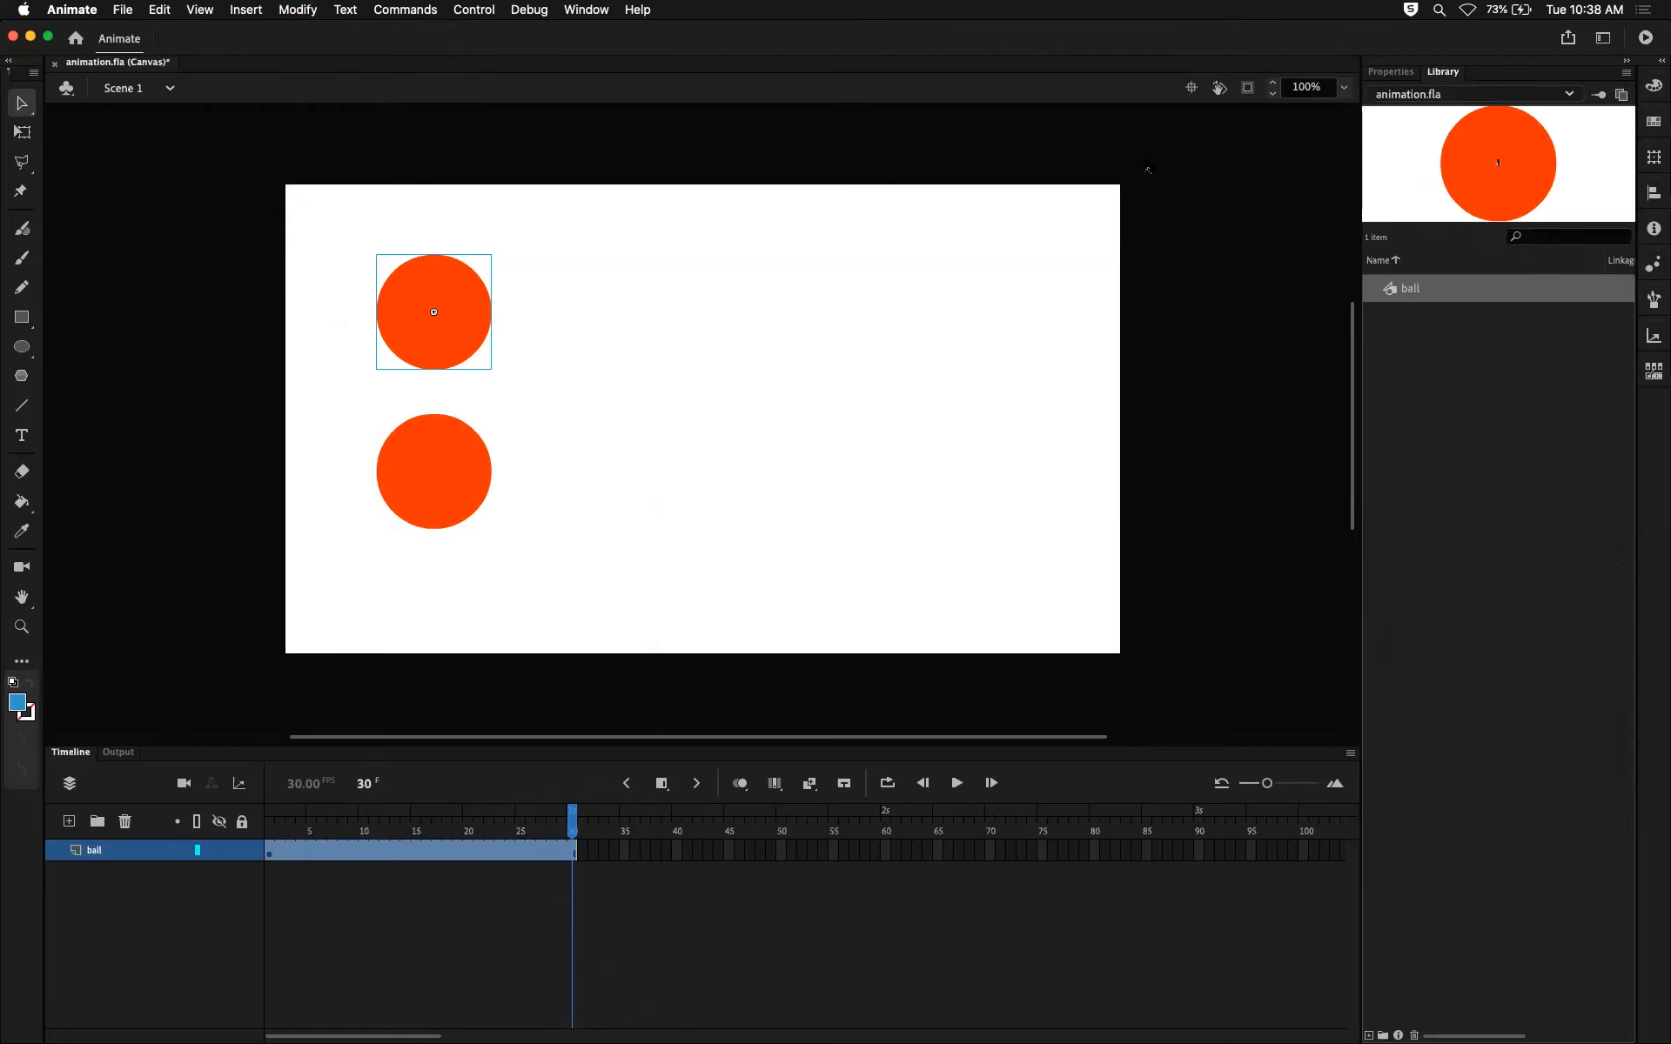
# Cut a rectangular section out of the lower circle, move it aside, and change the remaining part's fill to blue-violet.
pyautogui.moveTo(510, 428); pyautogui.dragTo(598, 466)
pyautogui.click(398, 490)
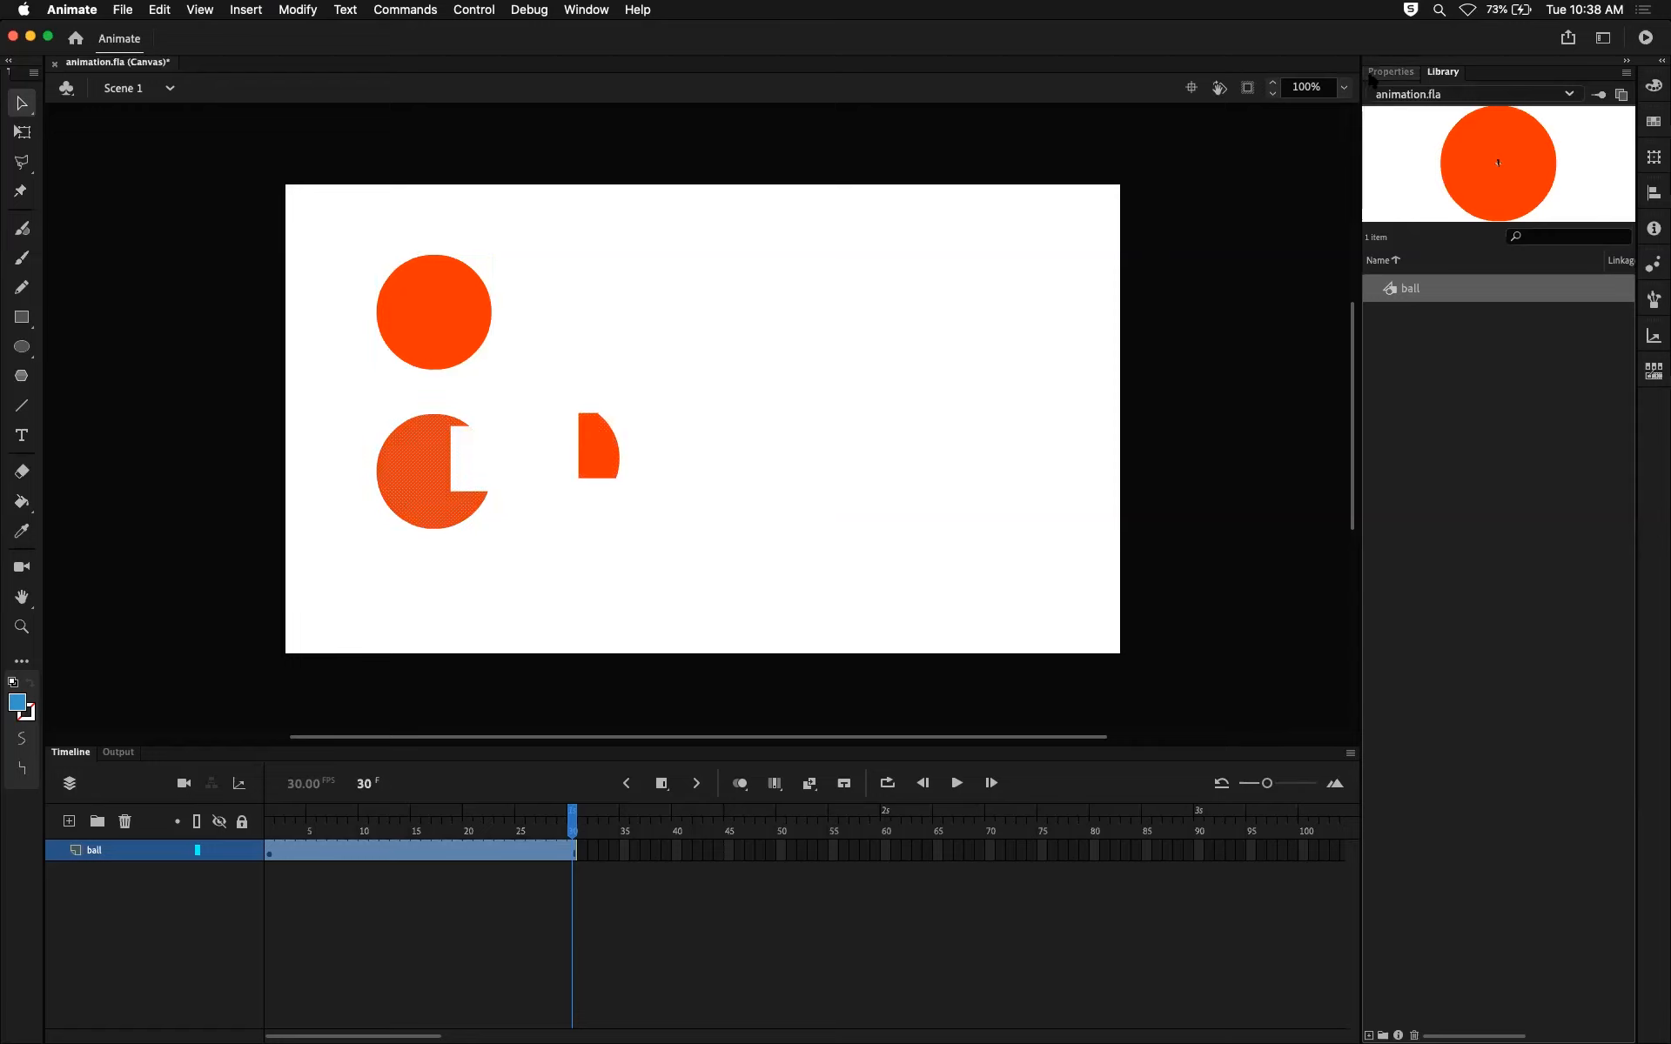
pyautogui.click(1390, 71)
pyautogui.click(1399, 395)
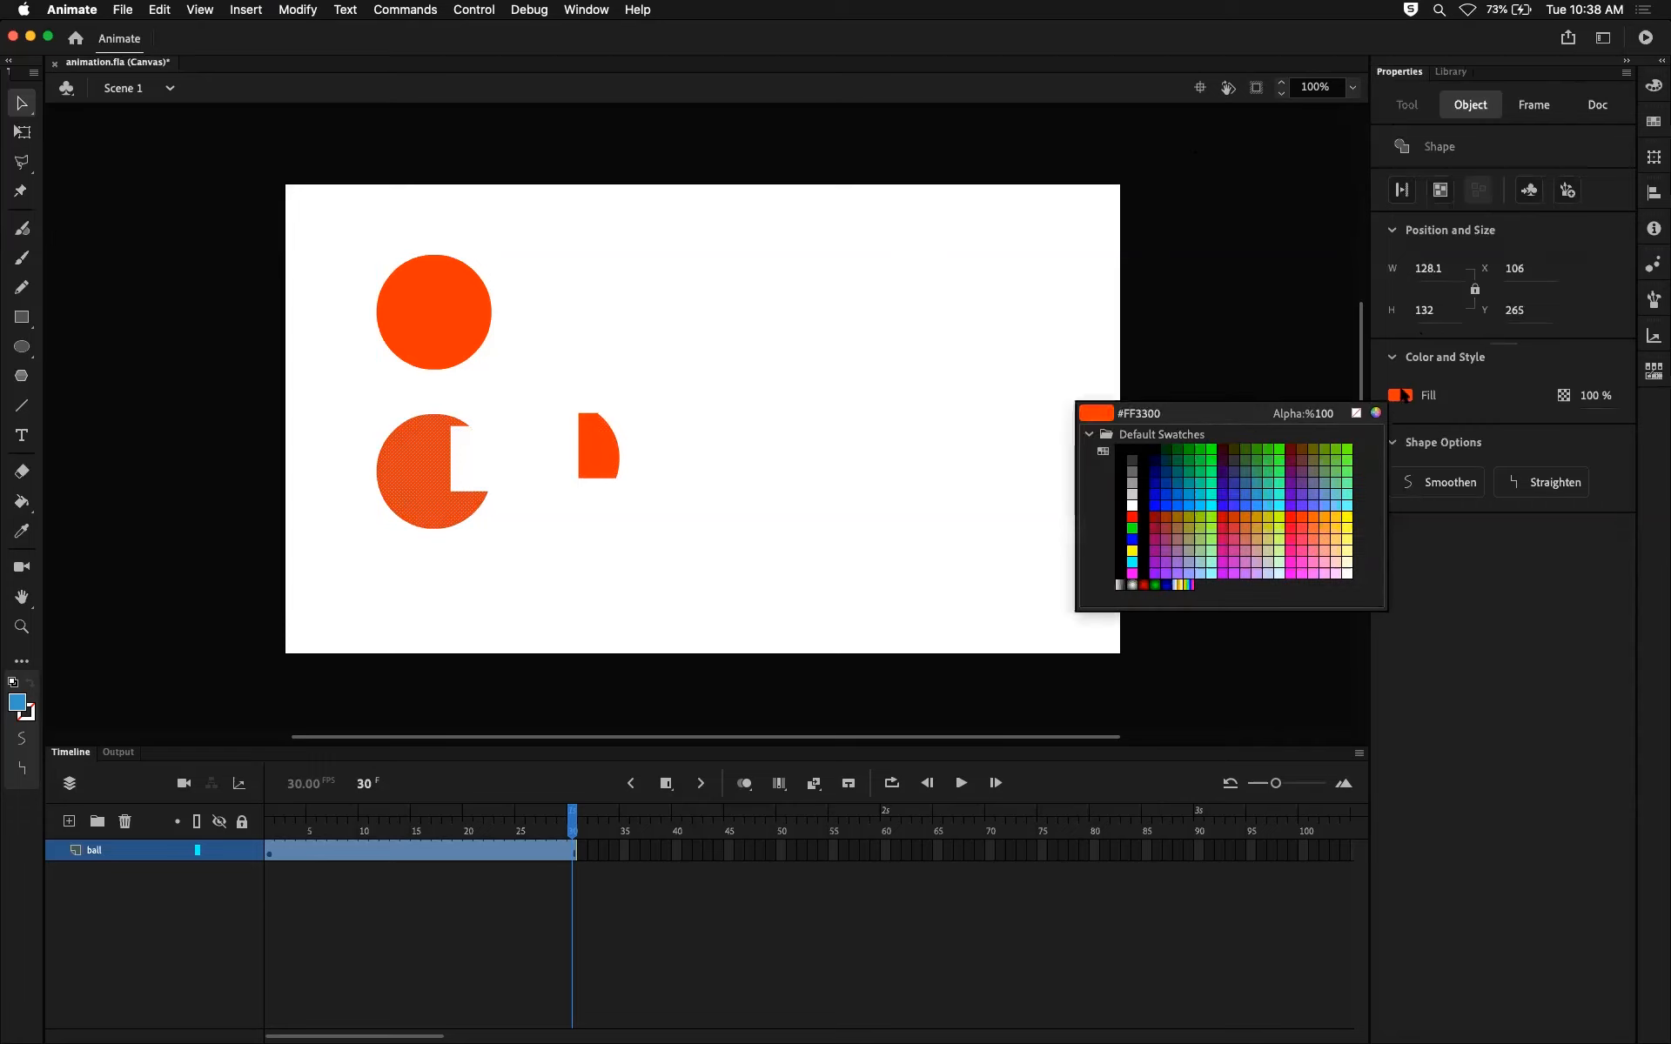
pyautogui.click(1227, 488)
# Delete both pieces of the broken-apart lower circle from the stage.
pyautogui.click(376, 398)
pyautogui.moveTo(335, 399); pyautogui.dragTo(786, 585)
pyautogui.press('Delete')
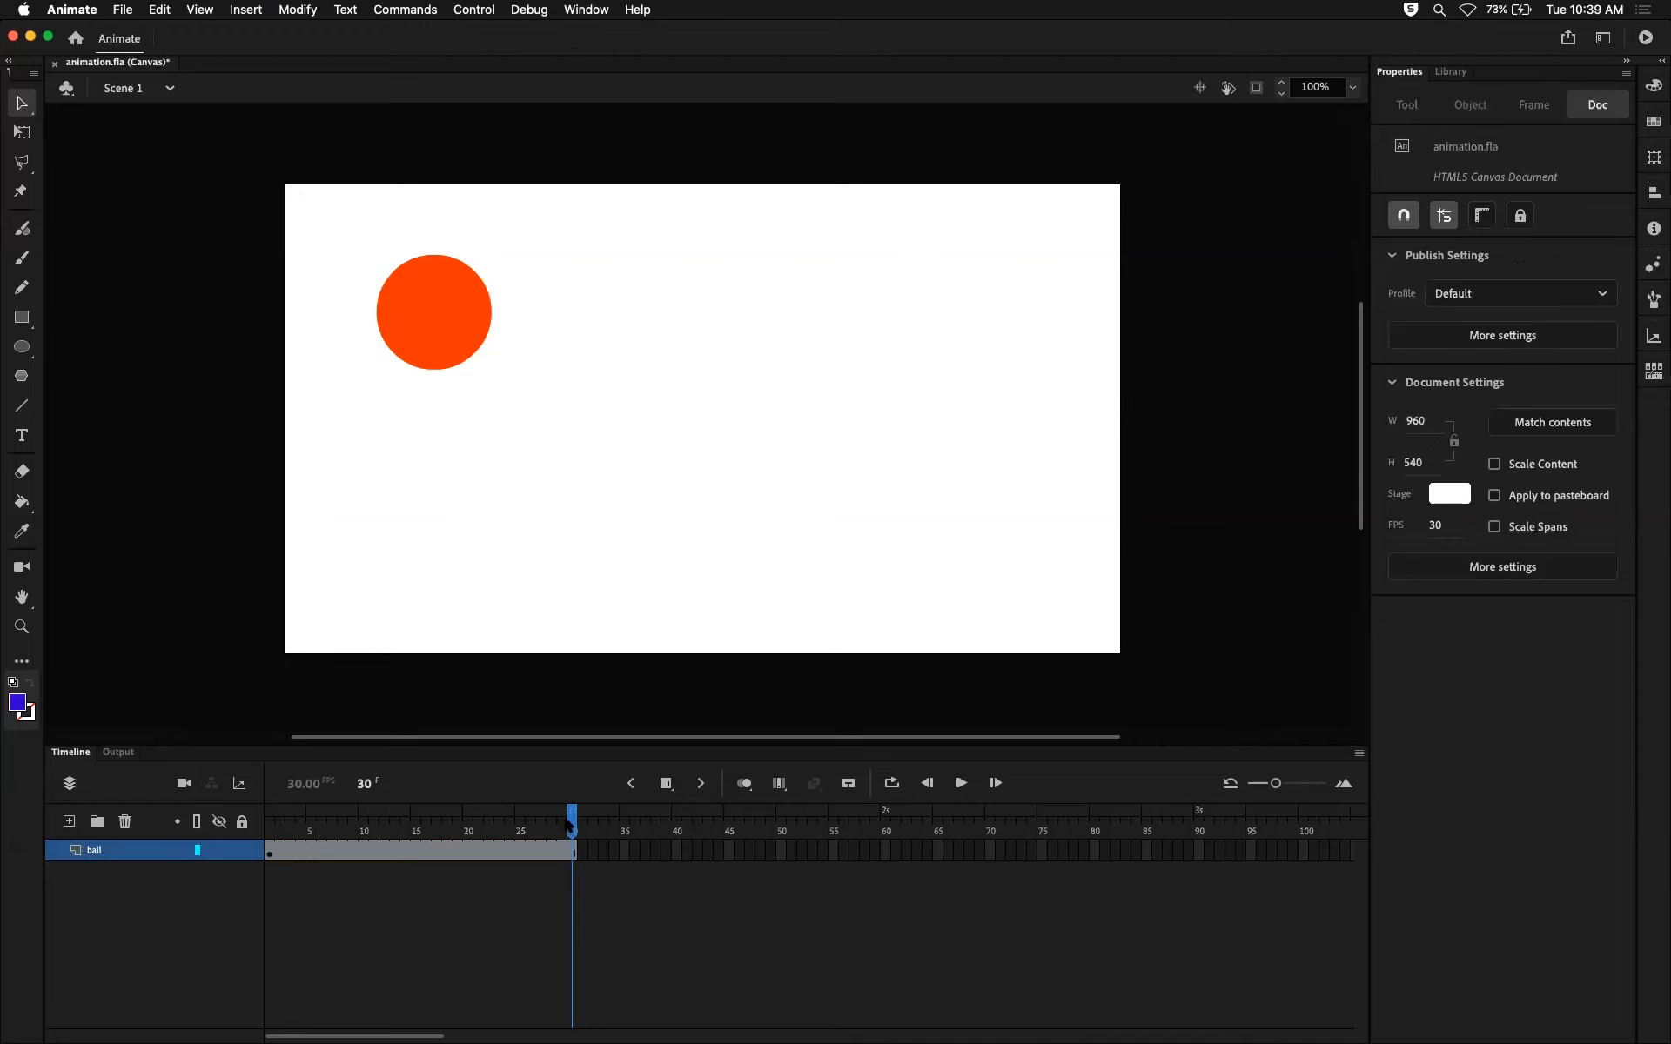
# In System Preferences' Keyboard settings, enable using F1, F2, etc. keys as standard function keys, and close the window.
pyautogui.moveTo(567, 822)
pyautogui.mouseDown()
pyautogui.moveTo(311, 822)
pyautogui.moveTo(583, 829)
pyautogui.mouseUp()
pyautogui.click(21, 11)
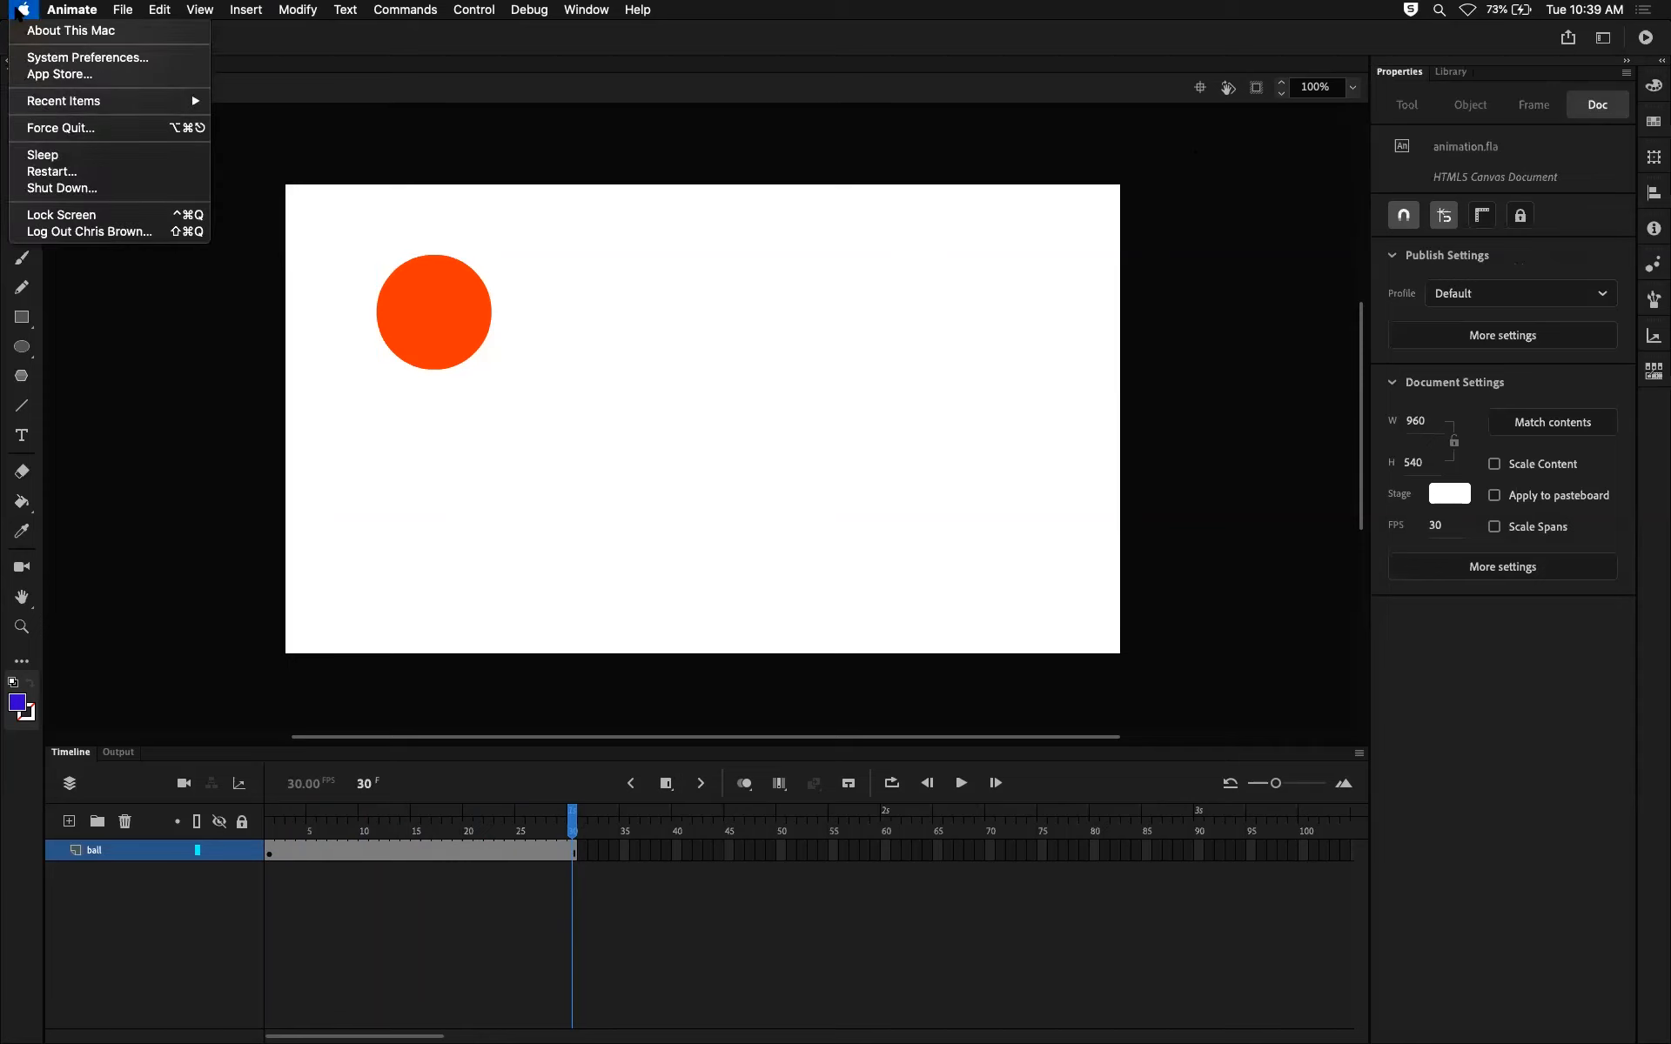
pyautogui.click(54, 58)
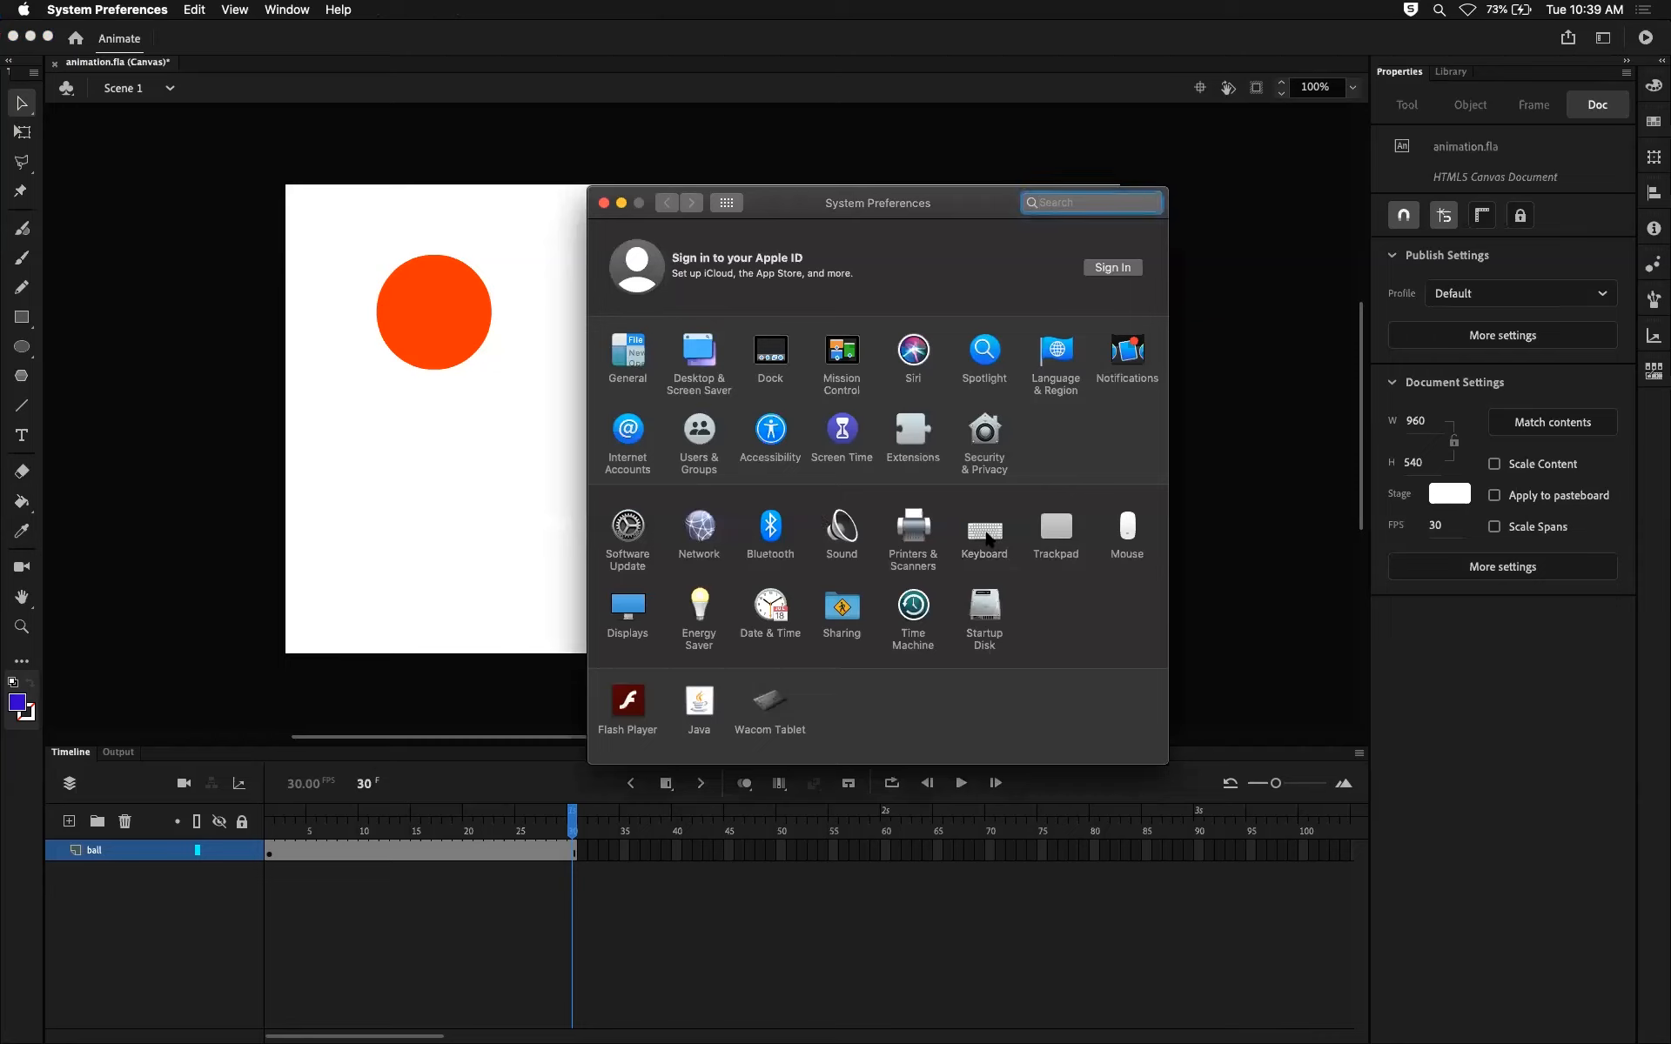
pyautogui.click(986, 533)
pyautogui.click(669, 436)
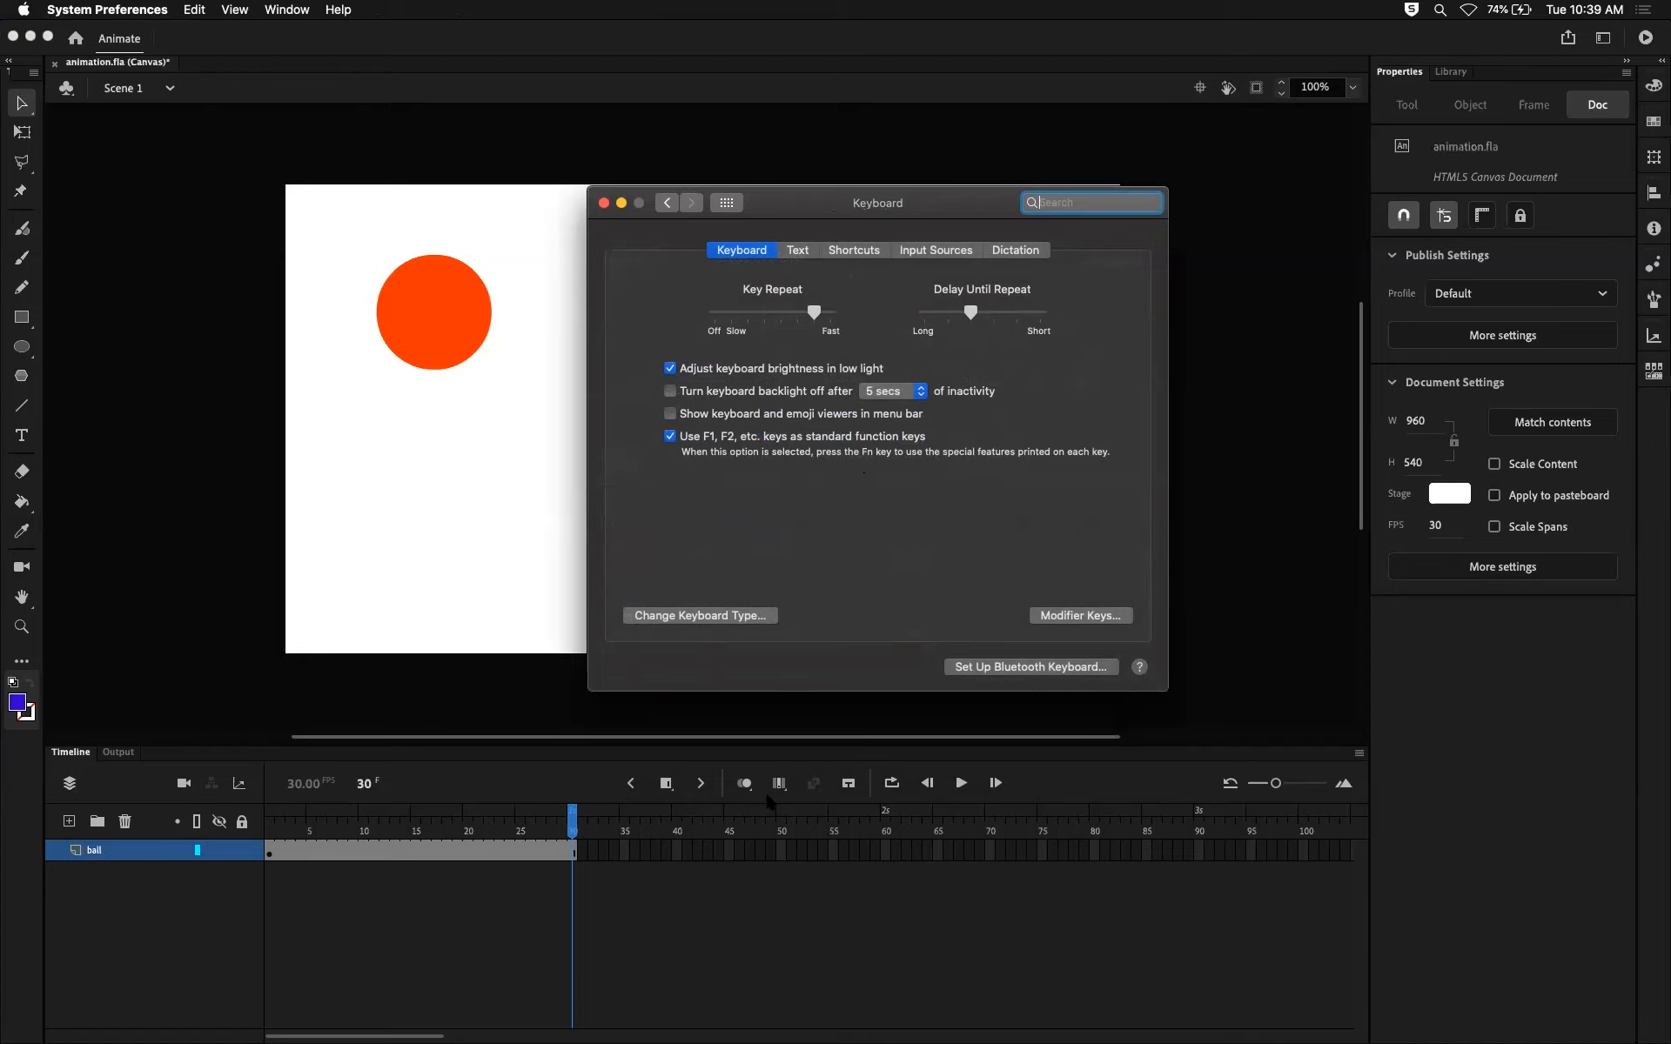
pyautogui.click(603, 203)
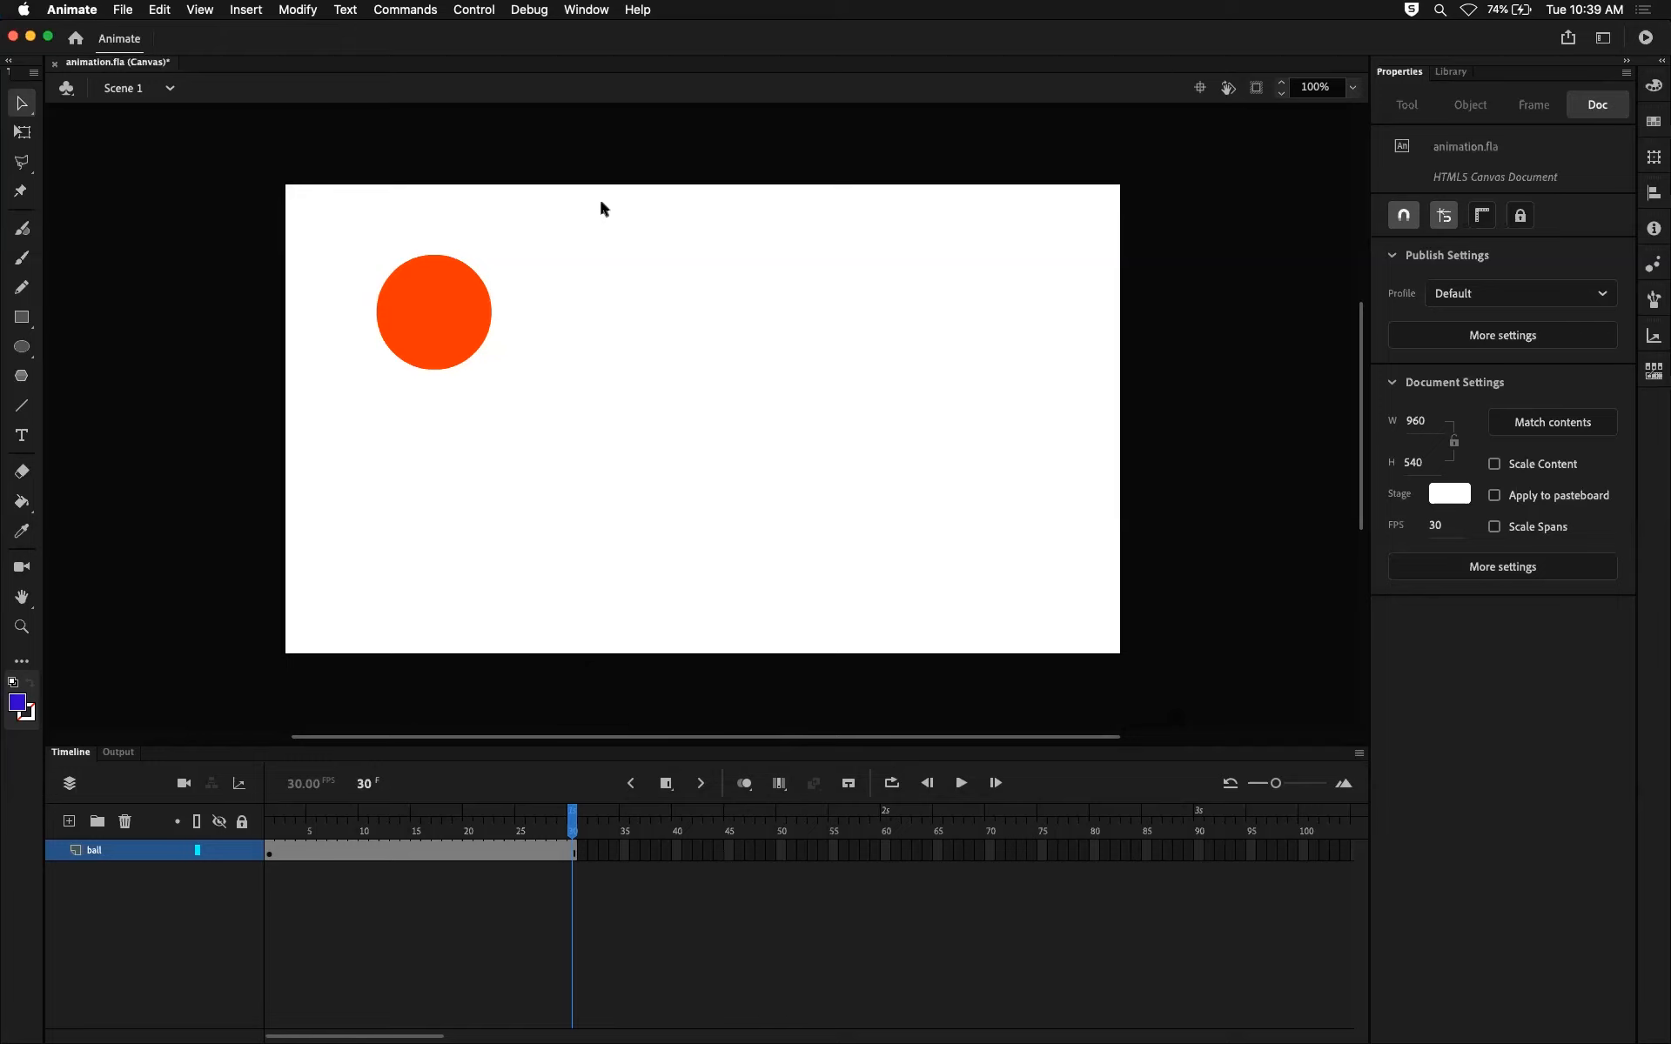
# Return to Animate and scrub the playhead back to frame 7.
pyautogui.press('super+Tab')
pyautogui.click(672, 418)
pyautogui.moveTo(572, 822)
pyautogui.mouseDown()
pyautogui.moveTo(270, 822)
pyautogui.moveTo(573, 821)
pyautogui.mouseUp()
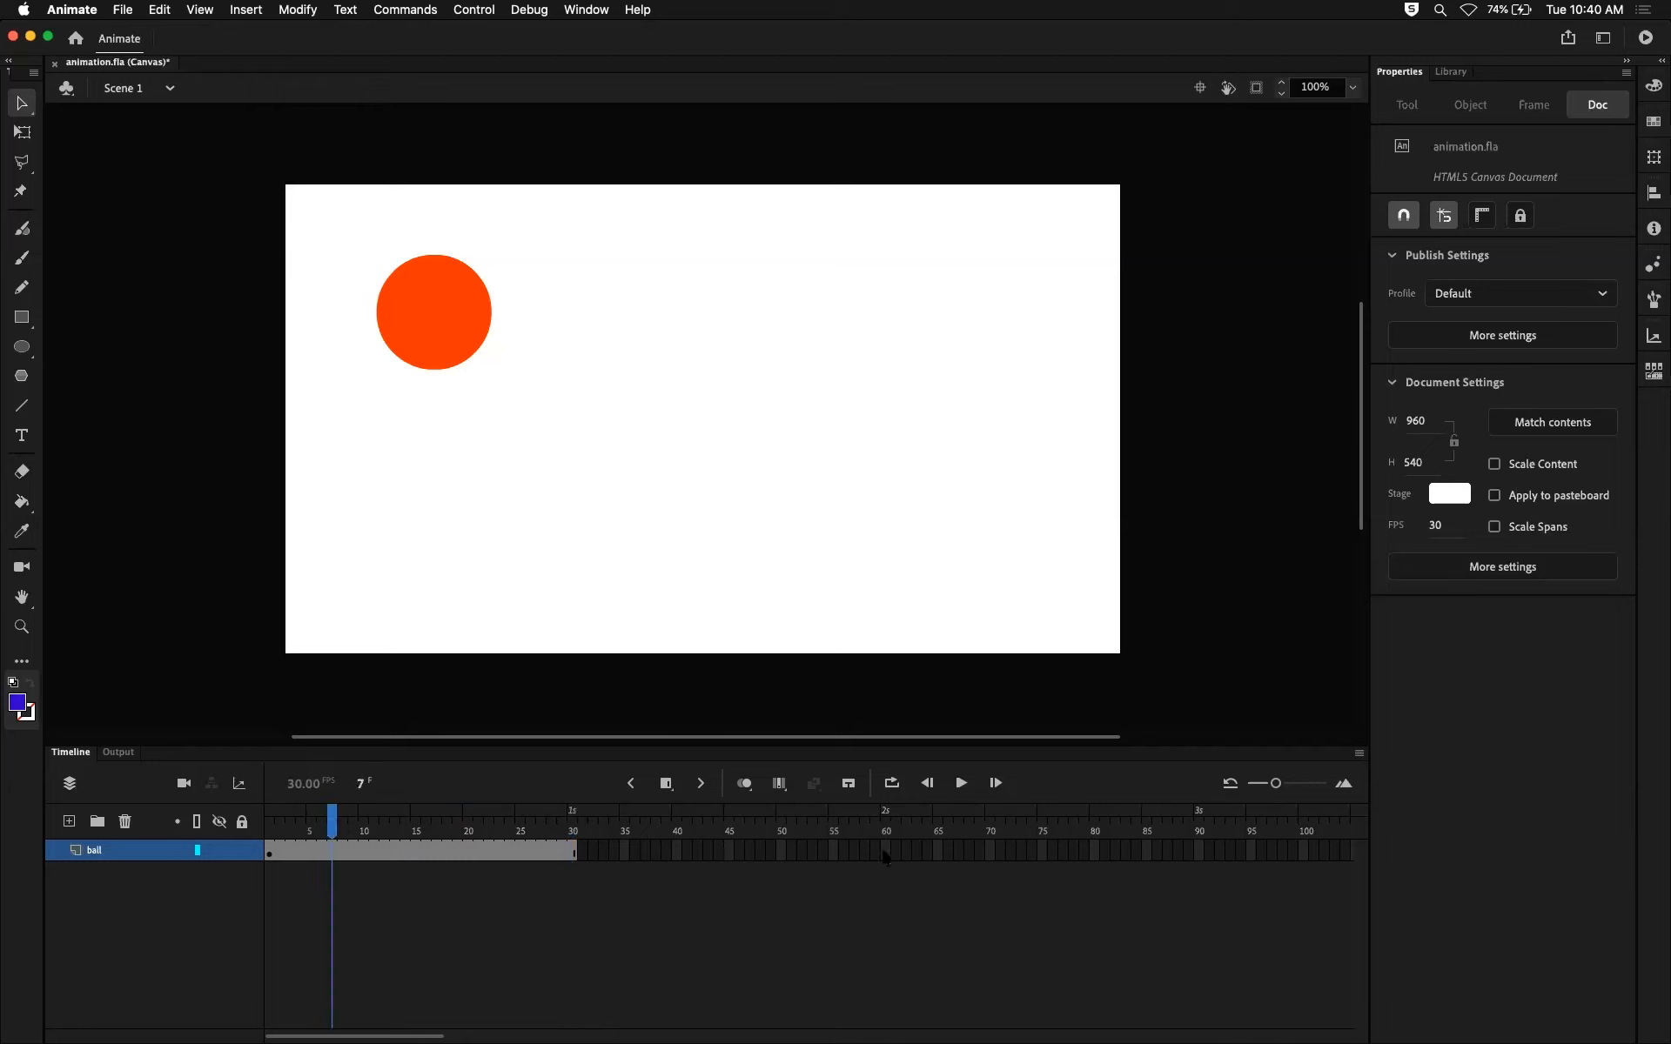
# Extend the ball layer's span to frame 60 and scrub the playhead over the timeline.
pyautogui.click(885, 857)
pyautogui.press('F5')
pyautogui.click(613, 814)
pyautogui.moveTo(611, 803); pyautogui.dragTo(499, 801)
# Remove the frames past frame 30 from the ball layer and scrub back to frame 16.
pyautogui.moveTo(896, 851); pyautogui.dragTo(589, 849)
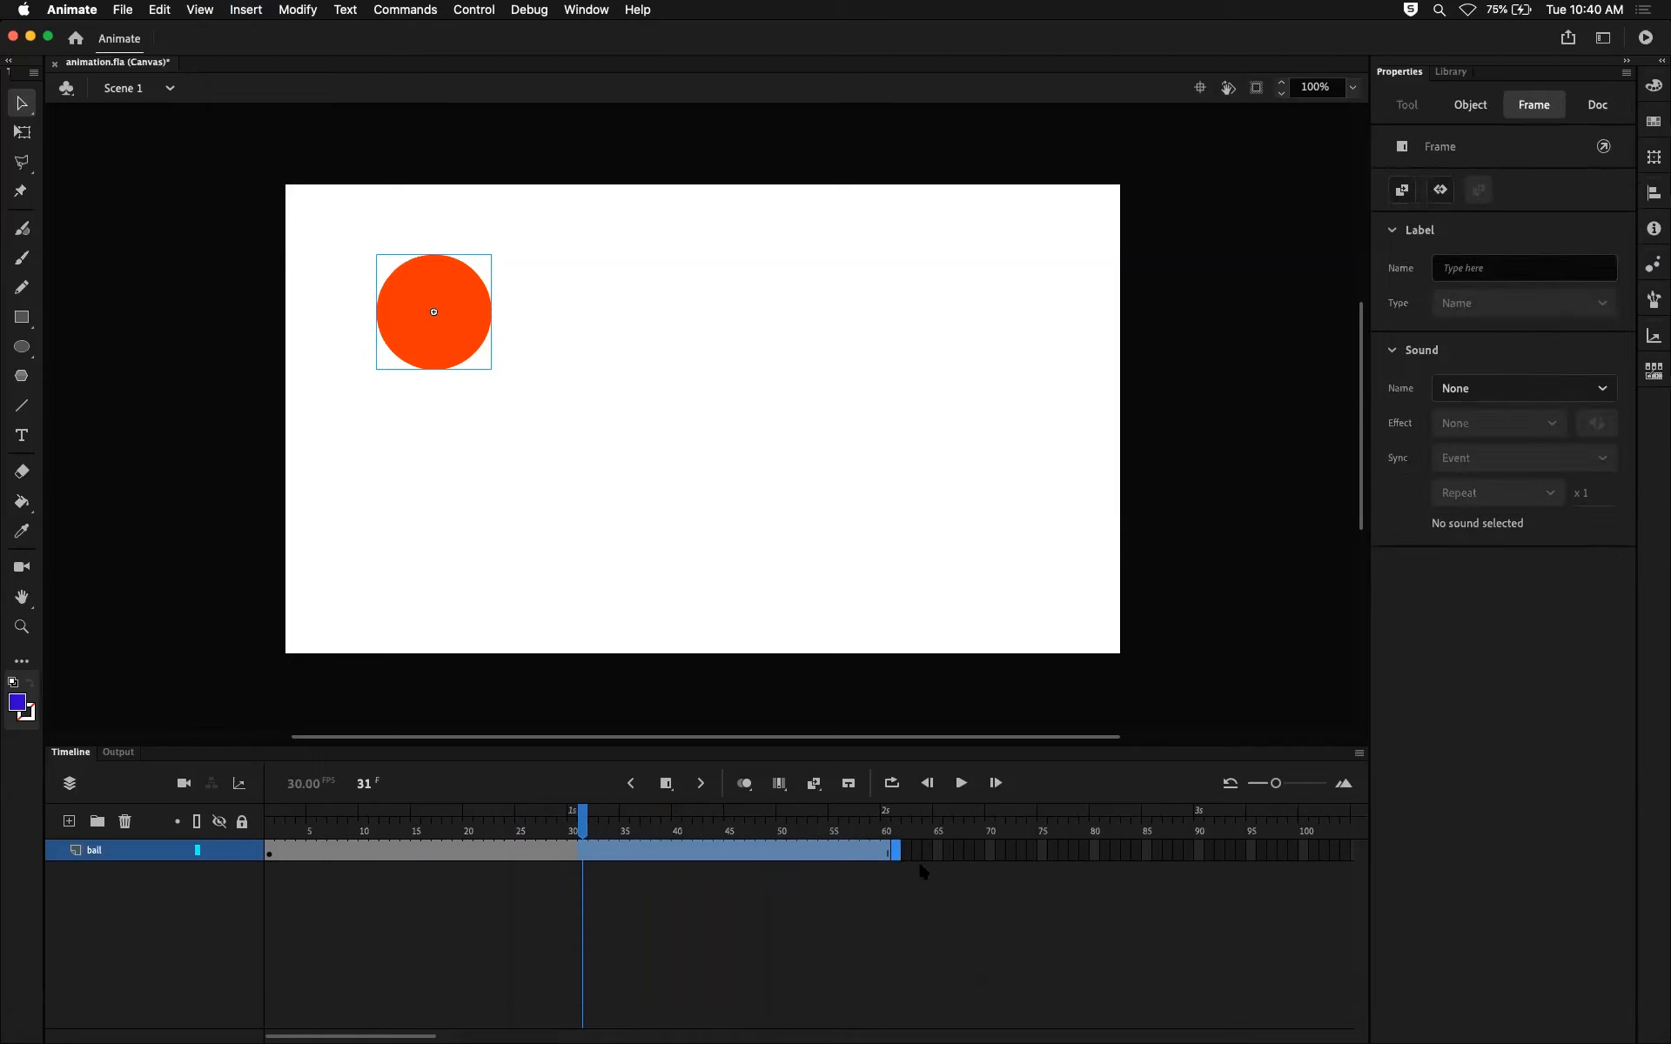
pyautogui.click(960, 792)
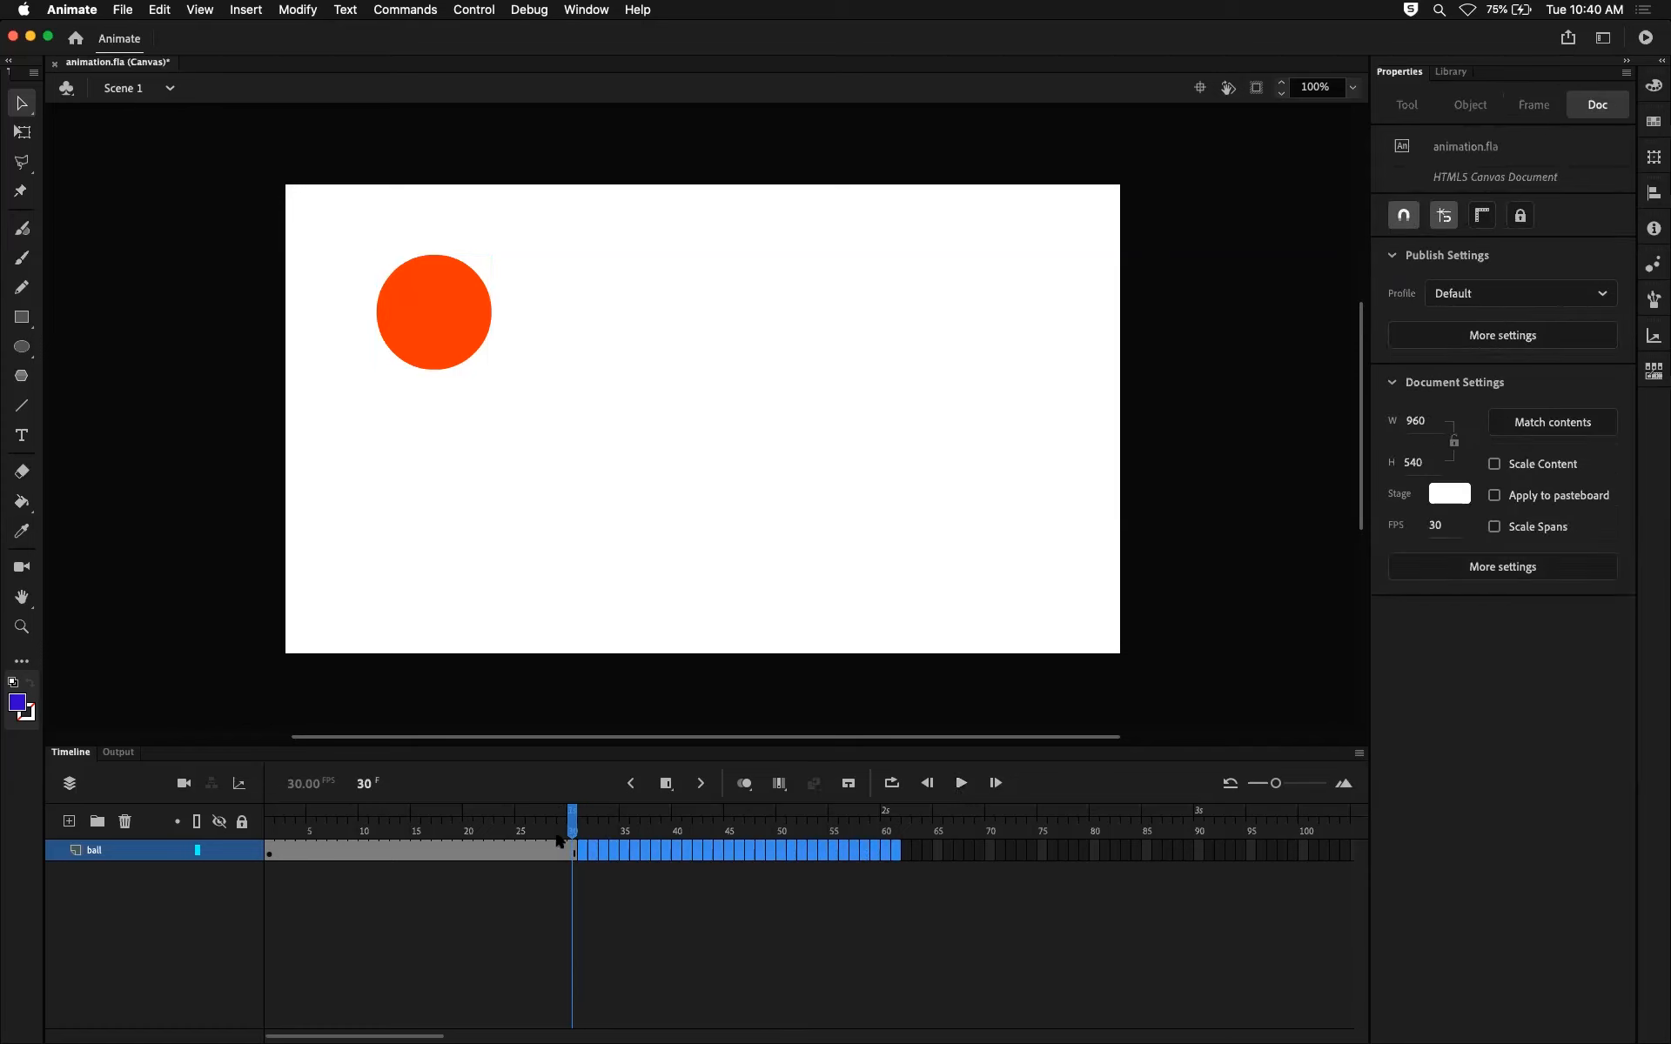
pyautogui.click(594, 849)
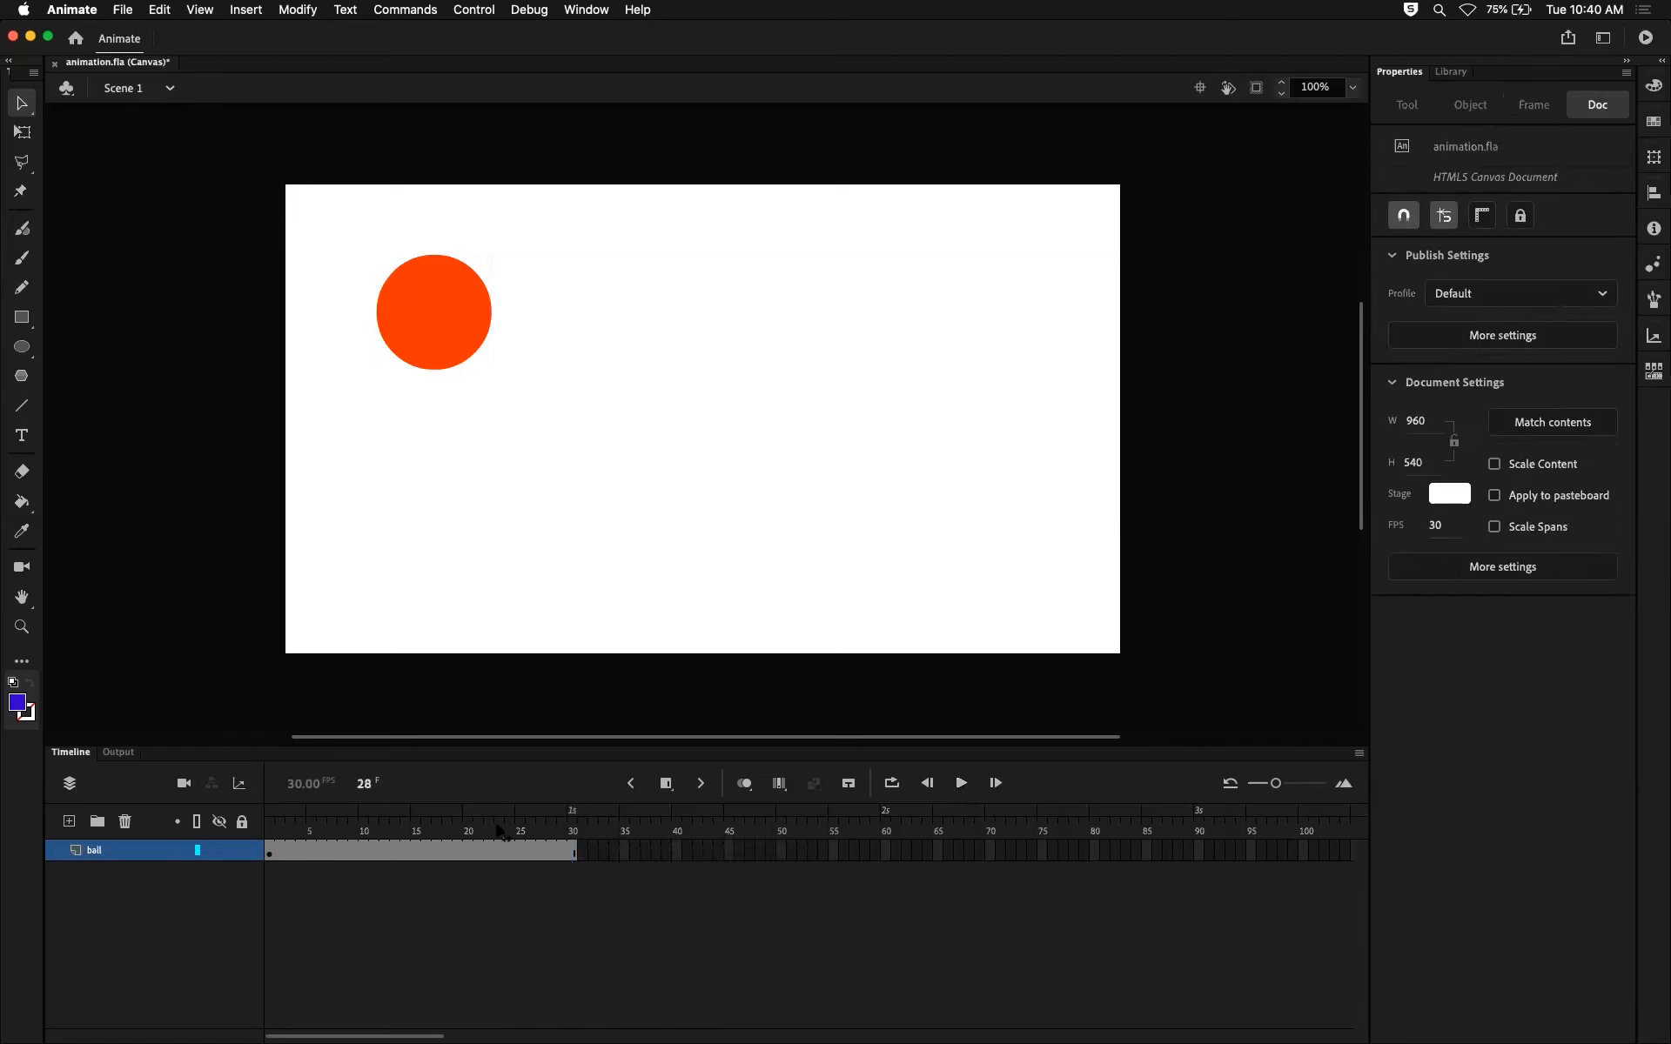
pyautogui.moveTo(573, 820); pyautogui.dragTo(430, 846)
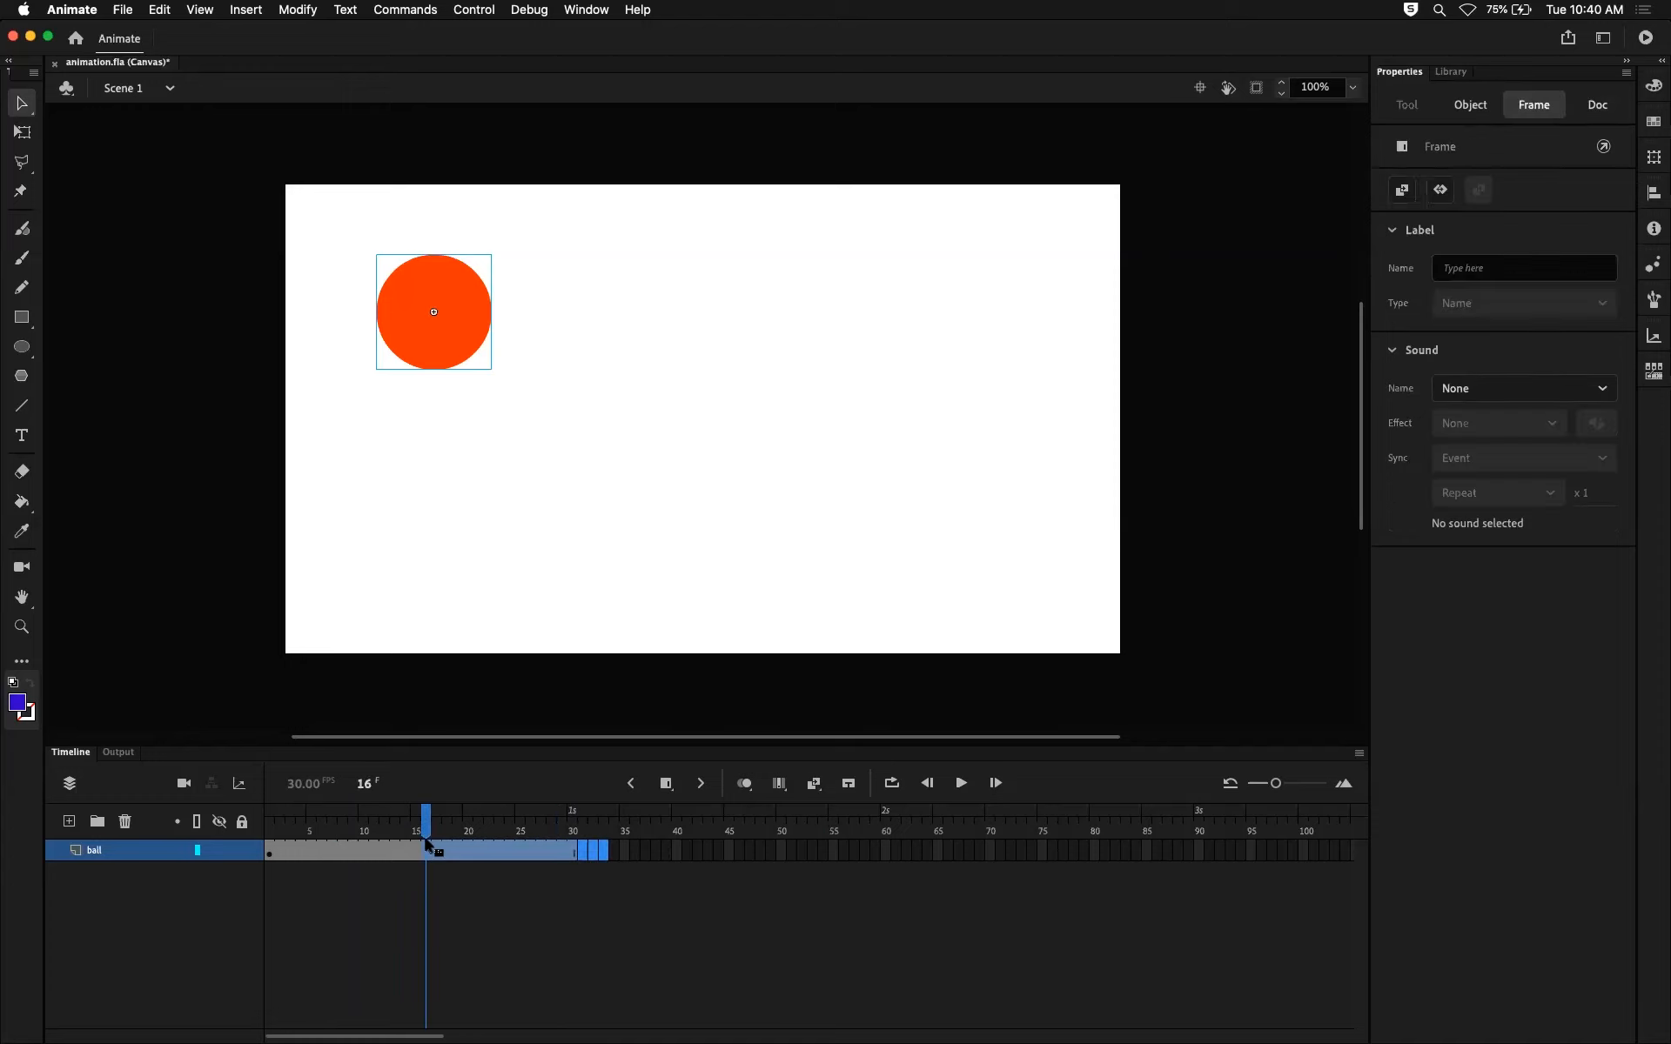
# Examine the commands for inserting, removing and converting frames on the ball layer's selected frames.
pyautogui.rightClick(518, 856)
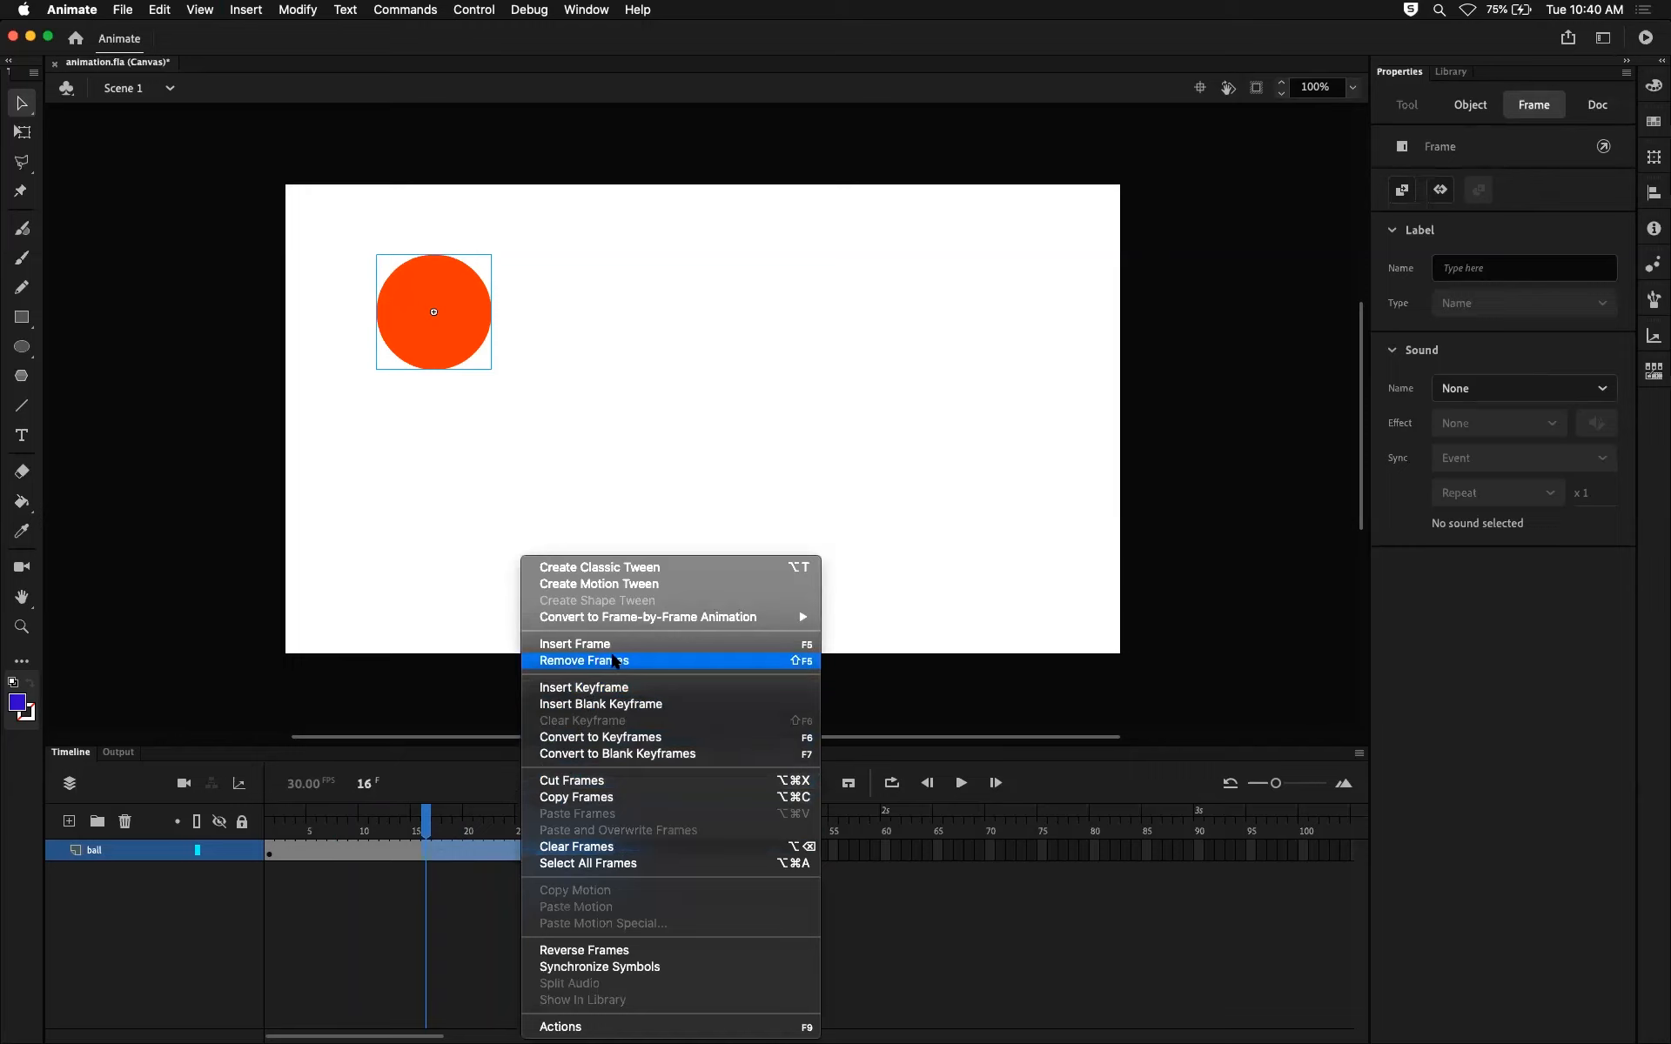
pyautogui.click(806, 663)
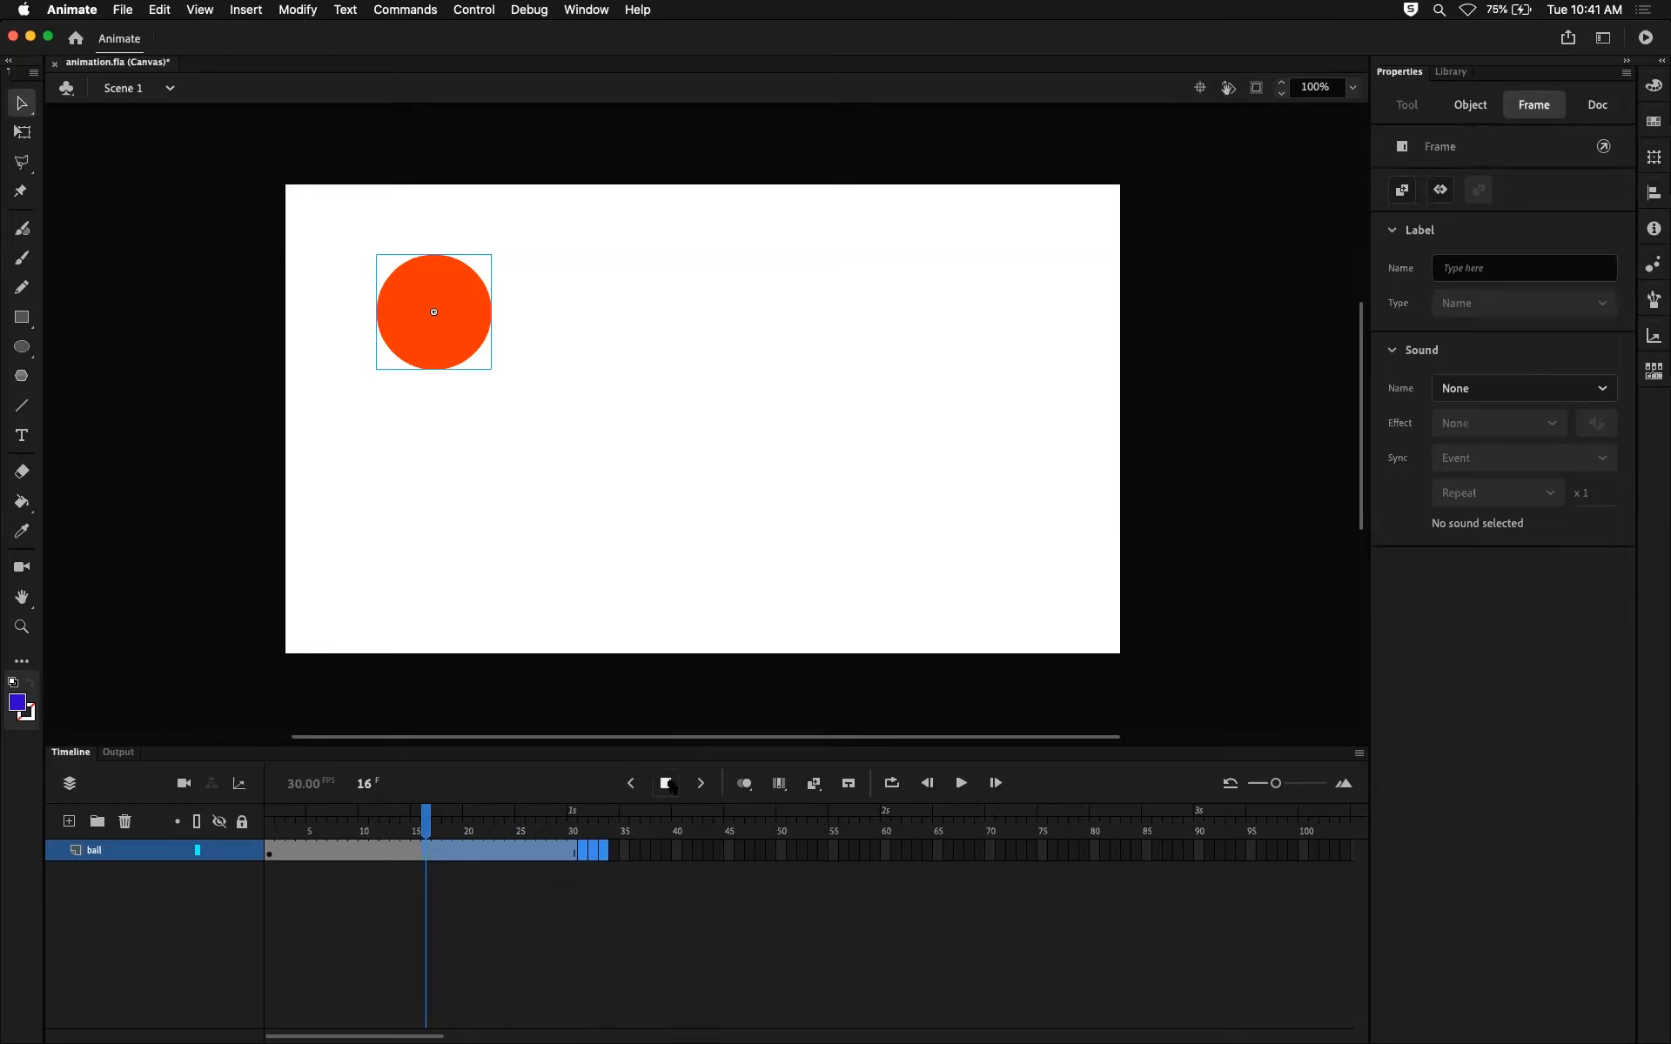
pyautogui.click(667, 784)
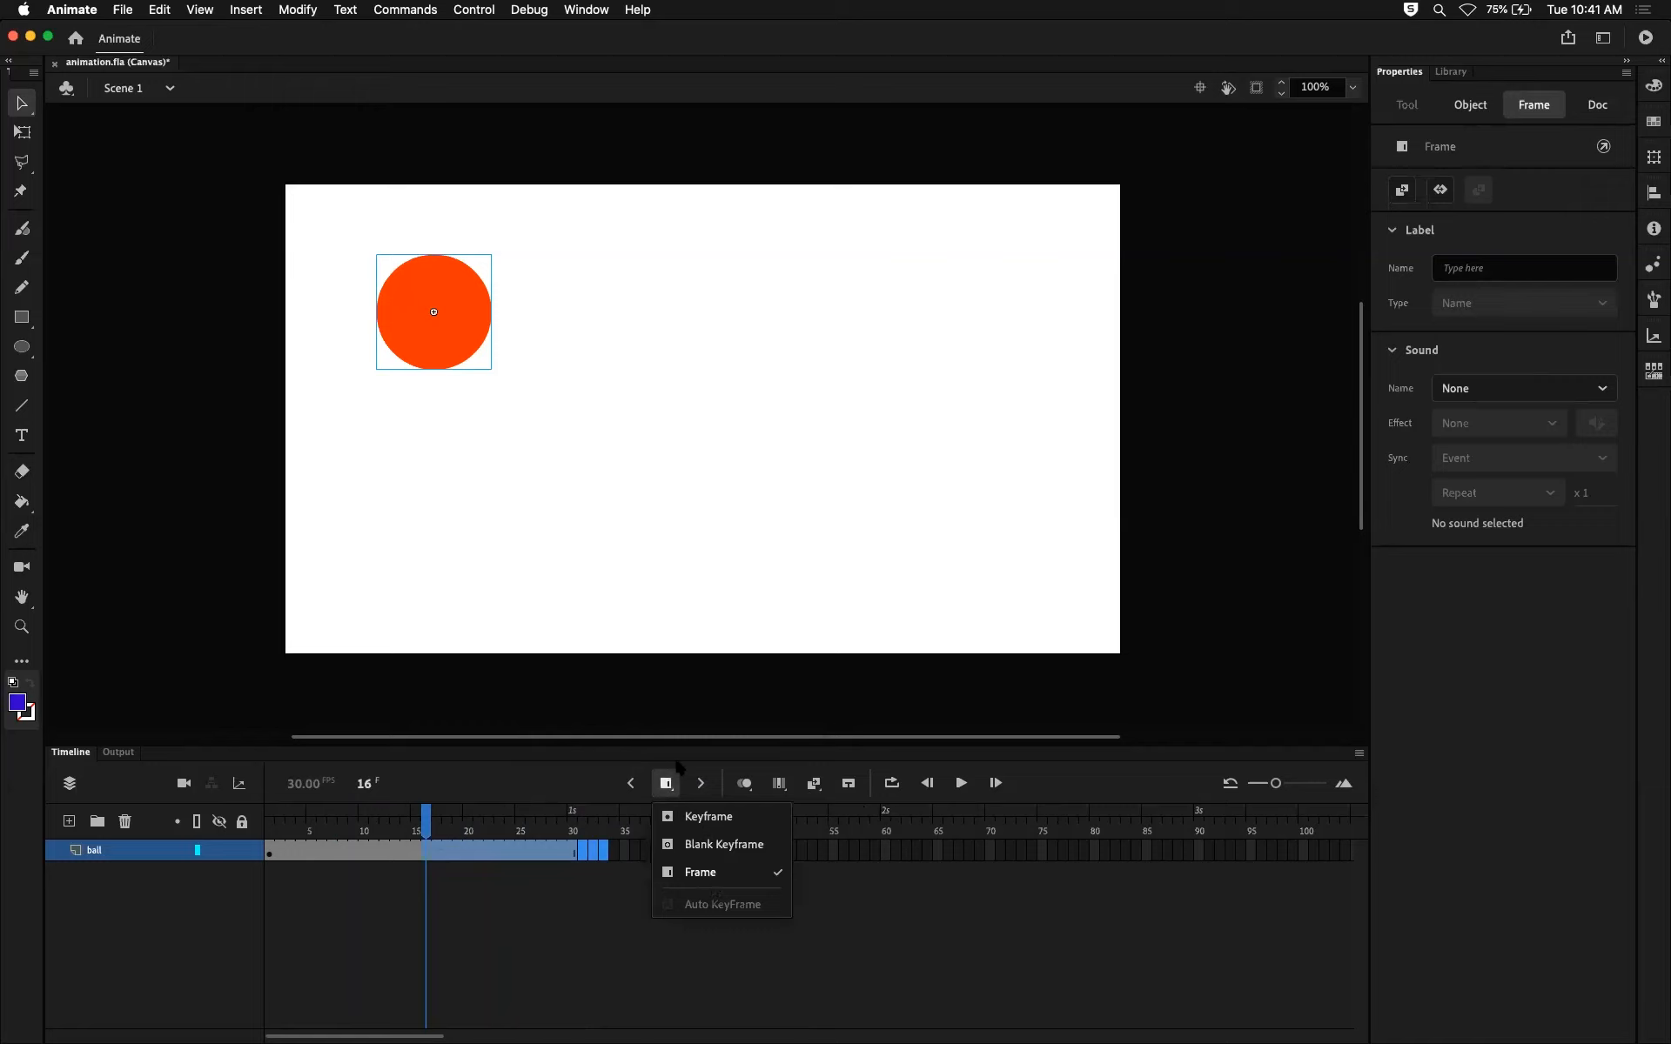
pyautogui.click(685, 696)
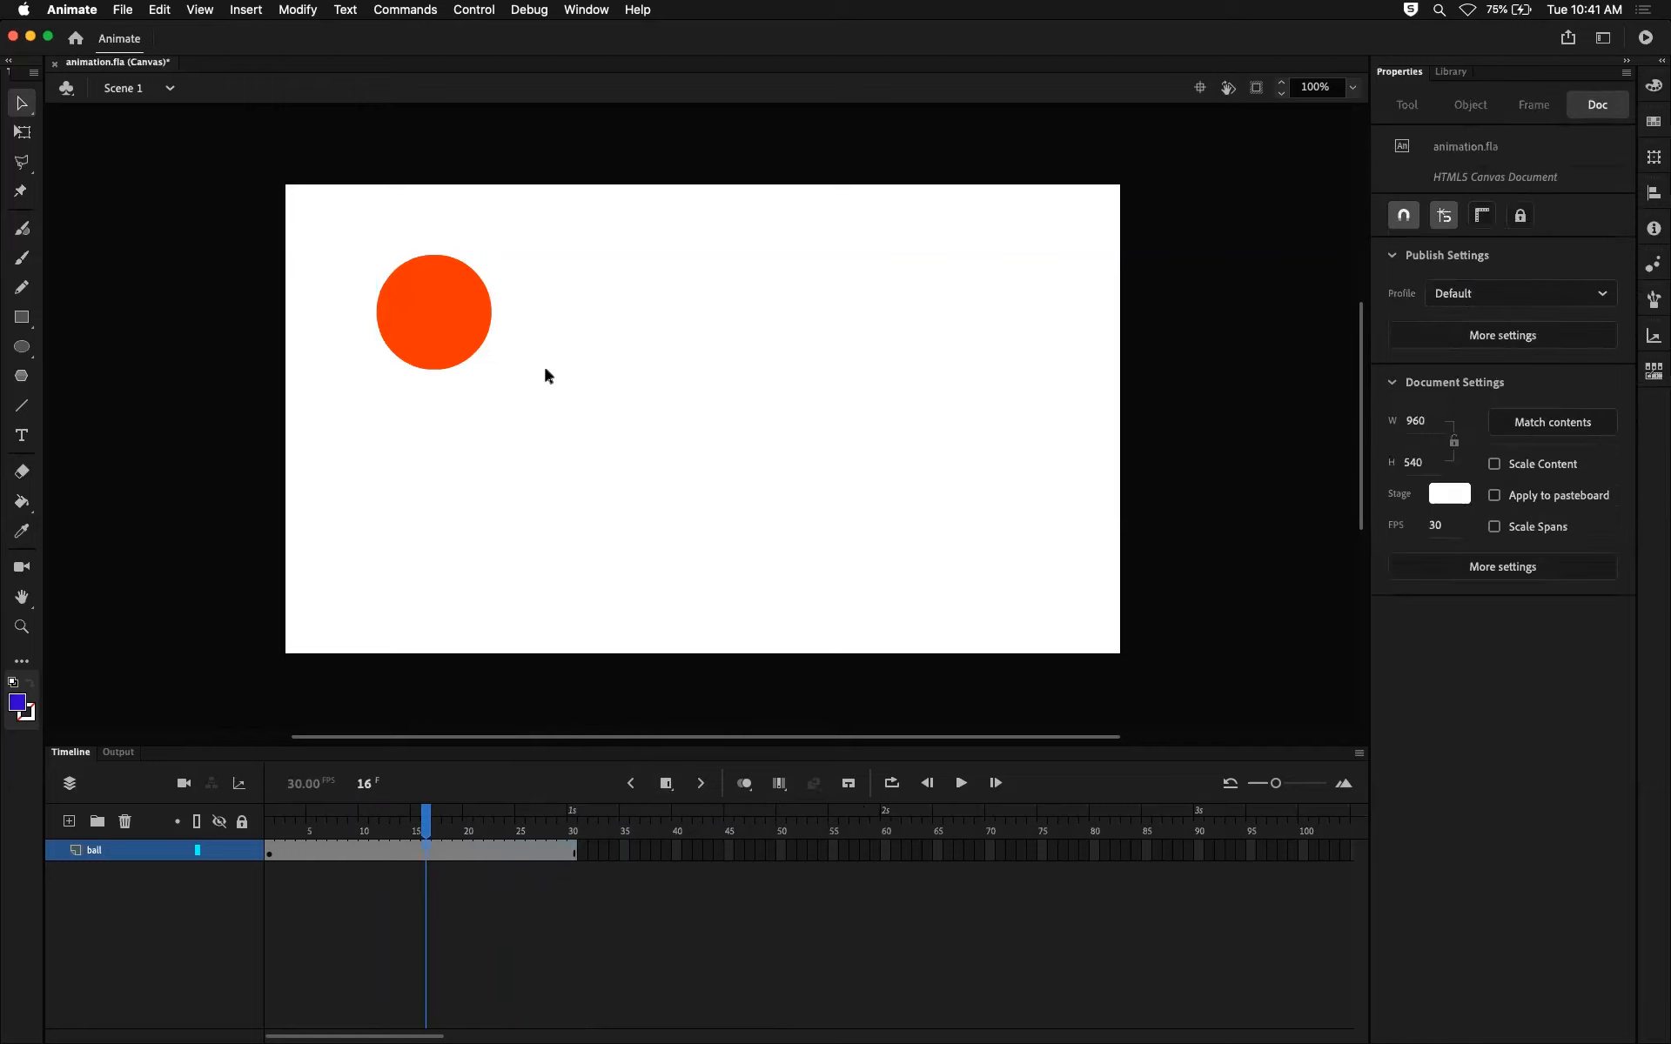
pyautogui.moveTo(426, 851); pyautogui.dragTo(572, 851)
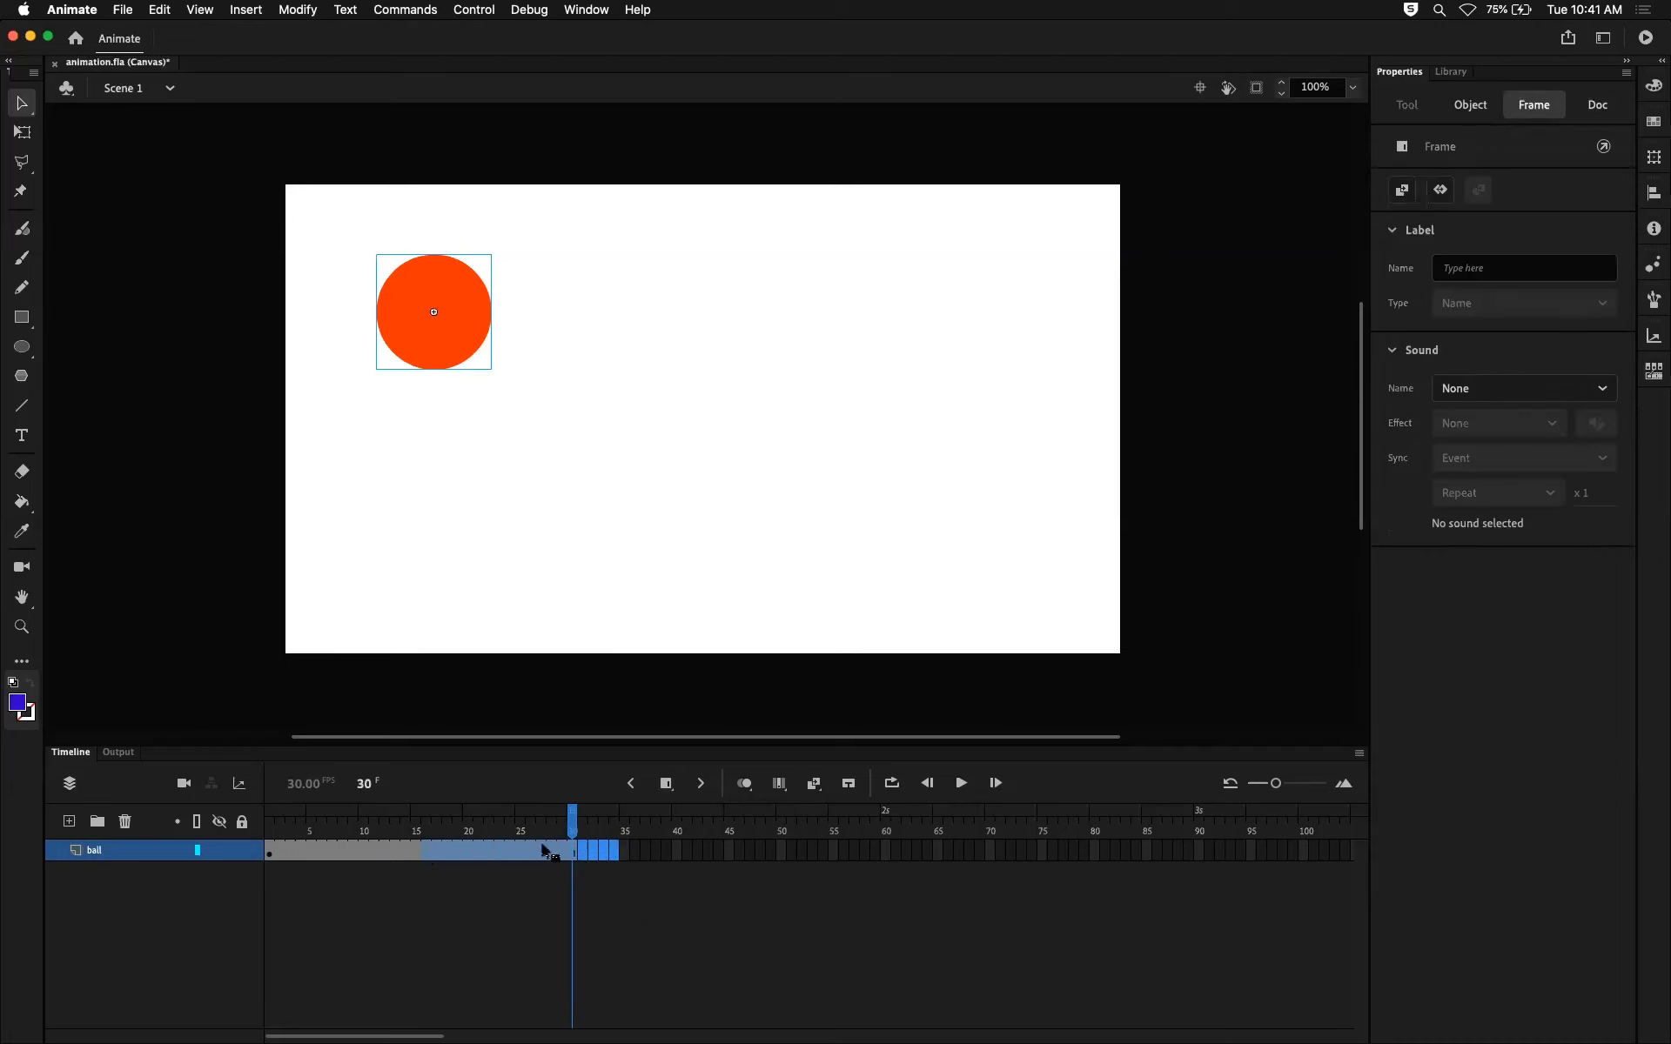
pyautogui.click(247, 10)
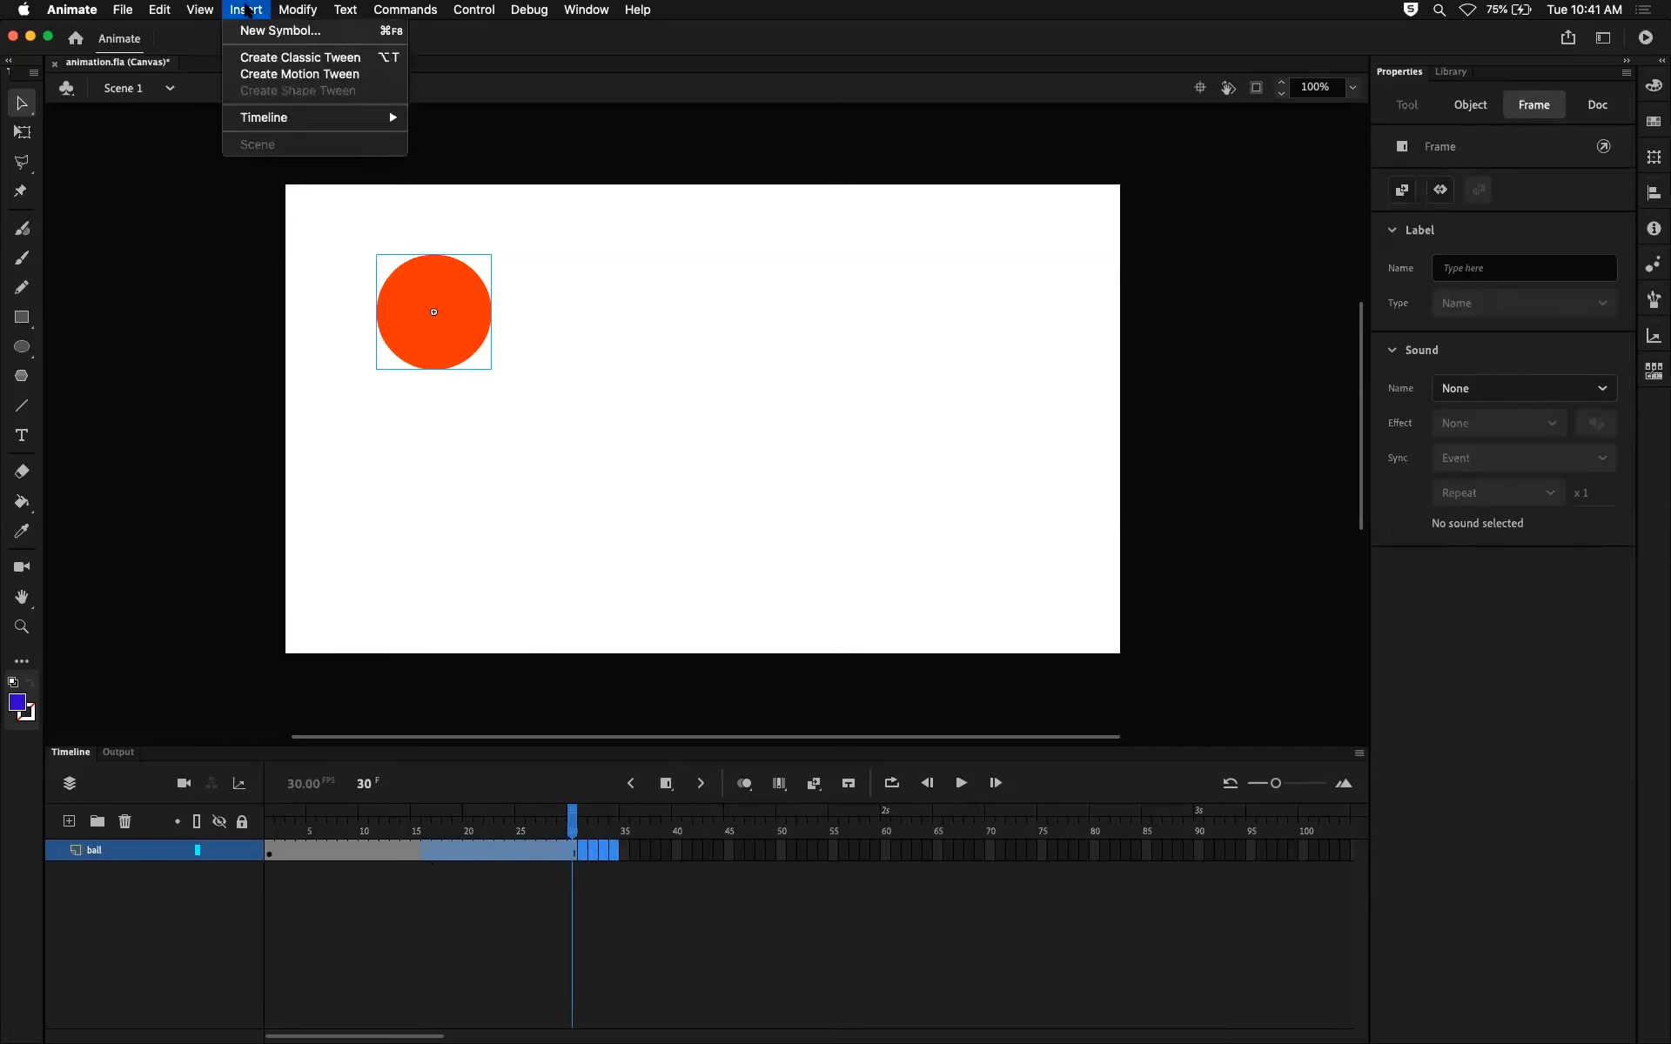
pyautogui.moveTo(313, 118)
pyautogui.click(533, 855)
pyautogui.rightClick(533, 855)
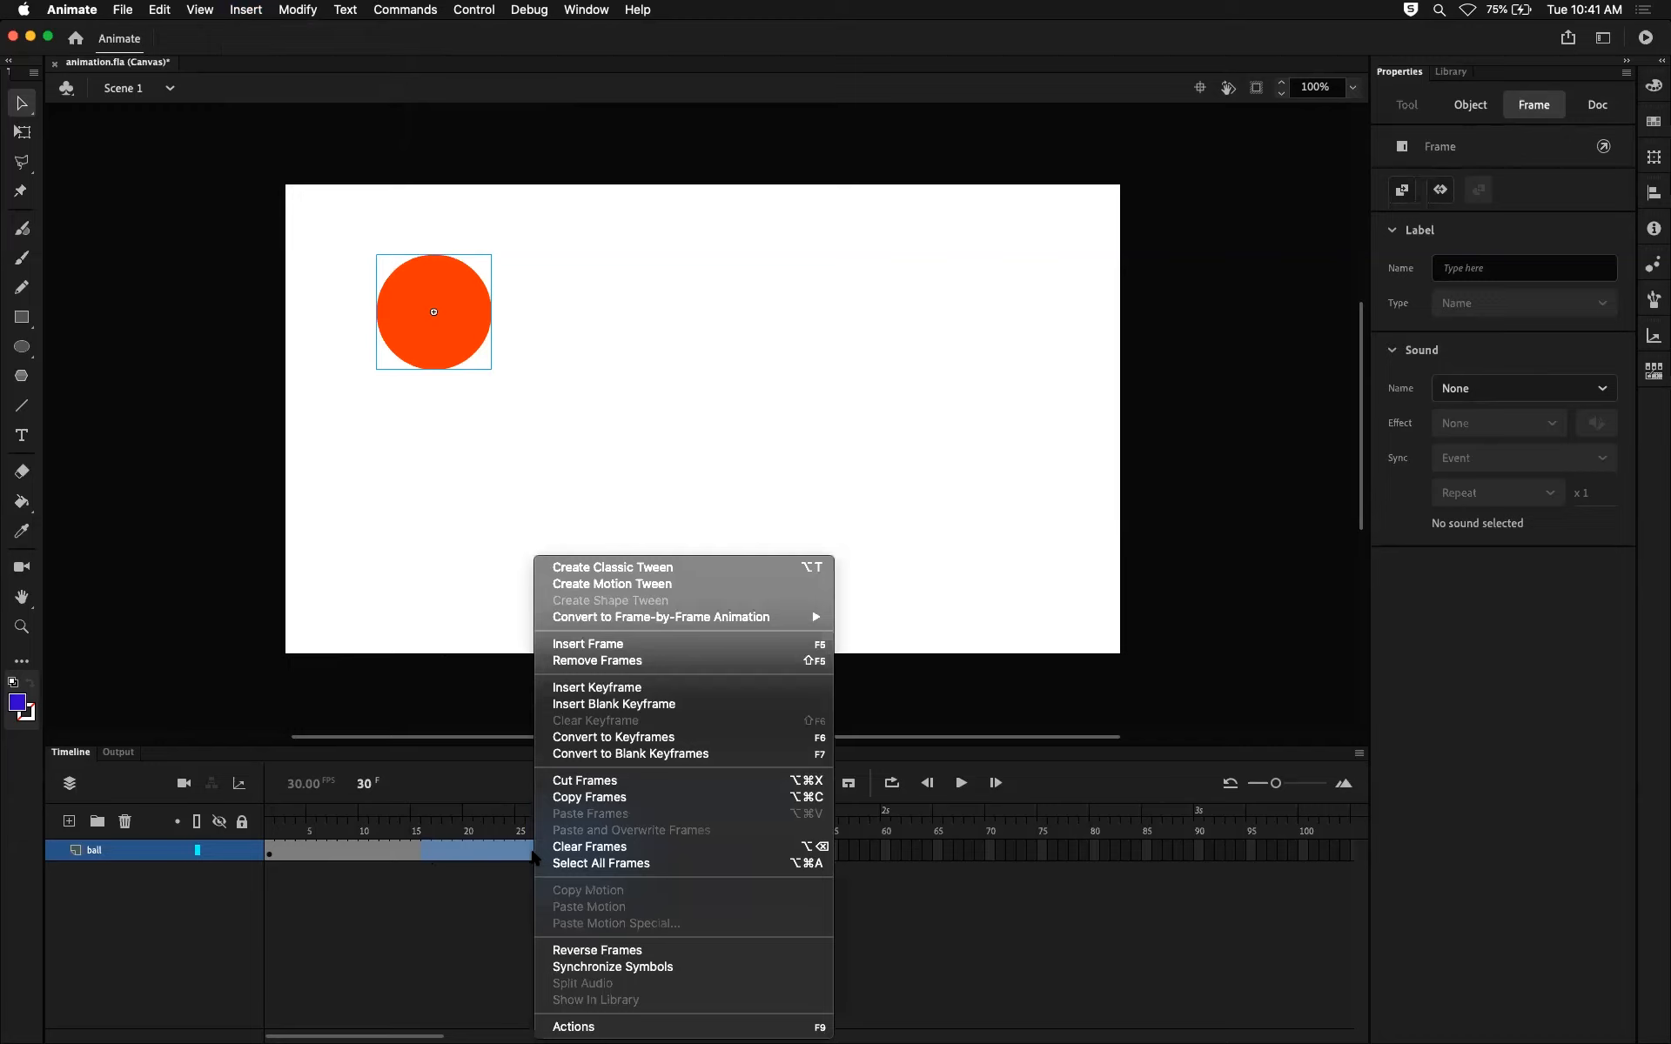
pyautogui.click(469, 817)
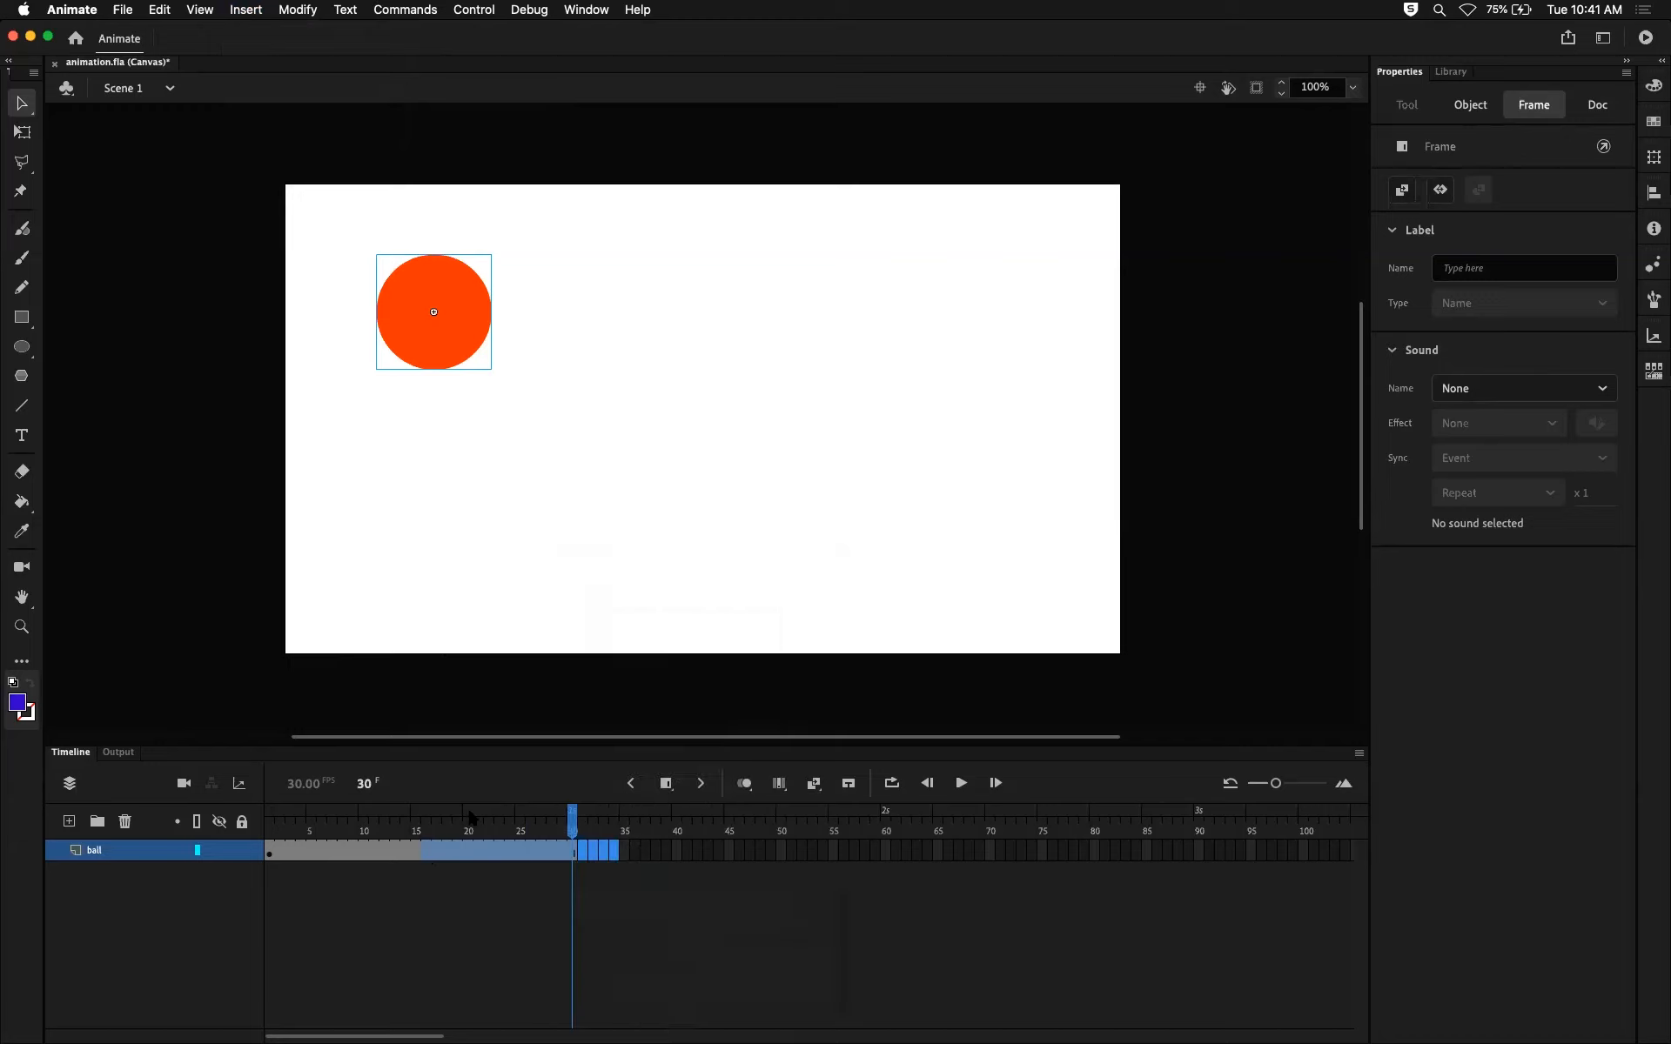
pyautogui.click(510, 845)
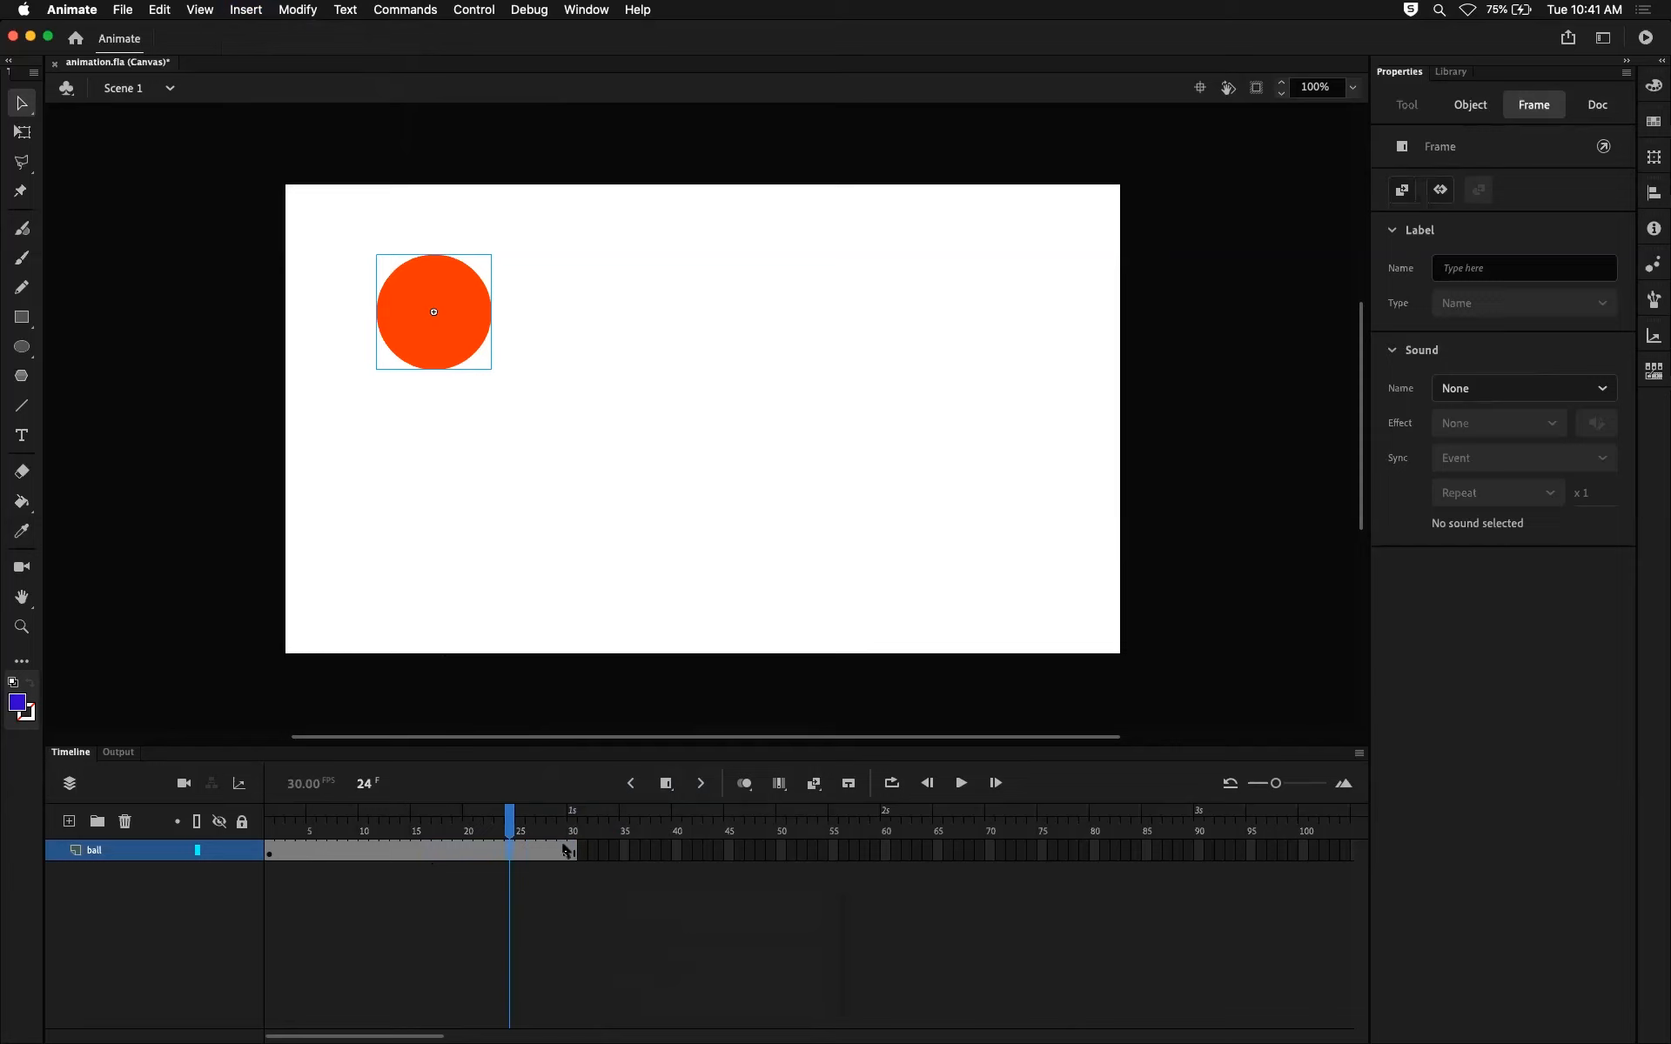
pyautogui.click(511, 823)
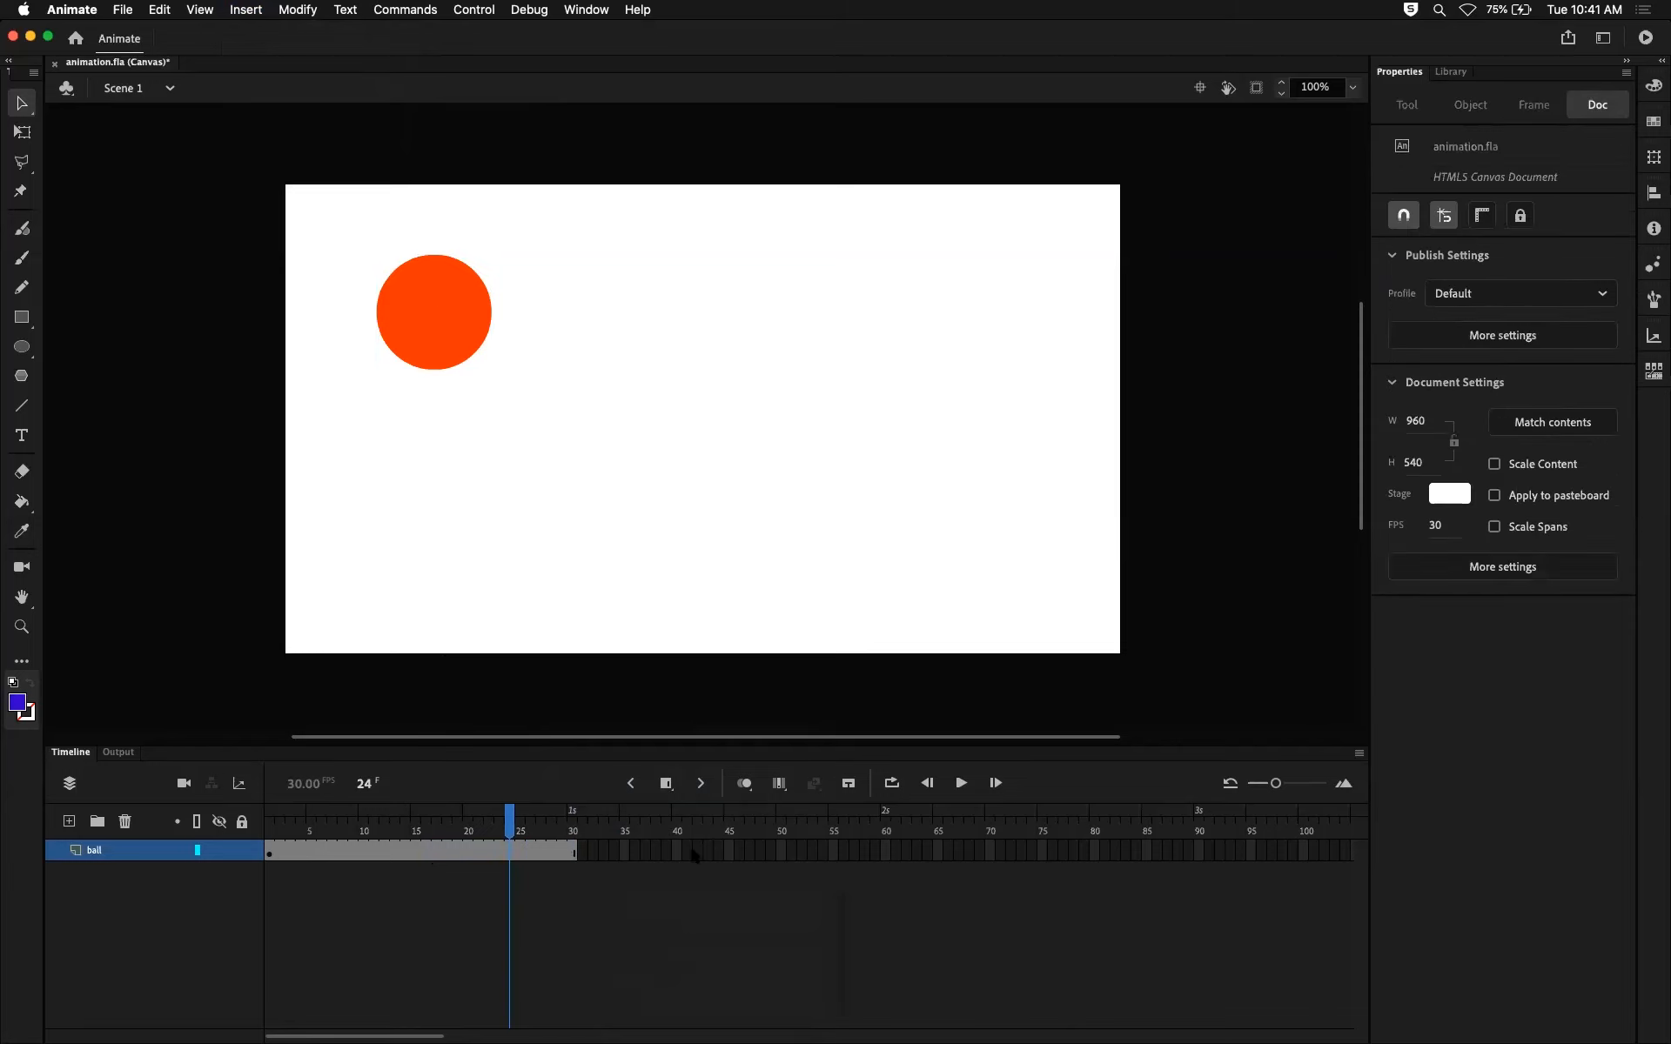
# Try extending the ball layer to frame 60, and undo both the stray paste and the extension.
pyautogui.click(990, 852)
pyautogui.click(885, 853)
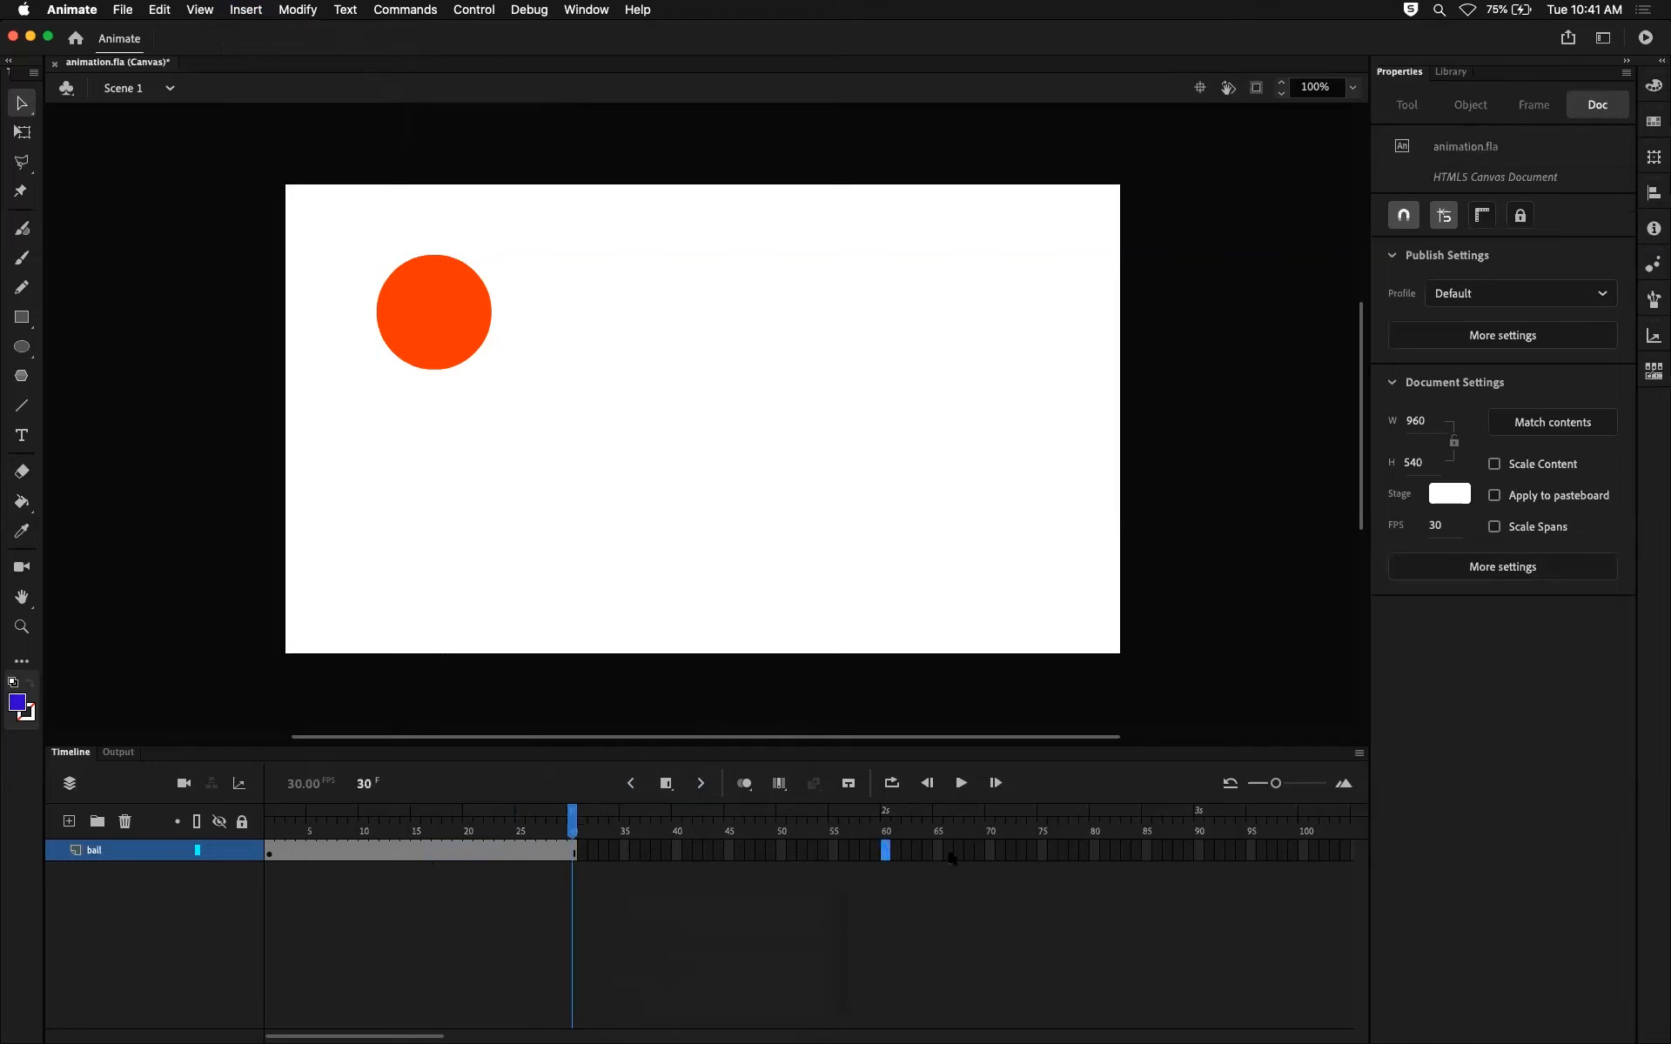
pyautogui.press('super+v')
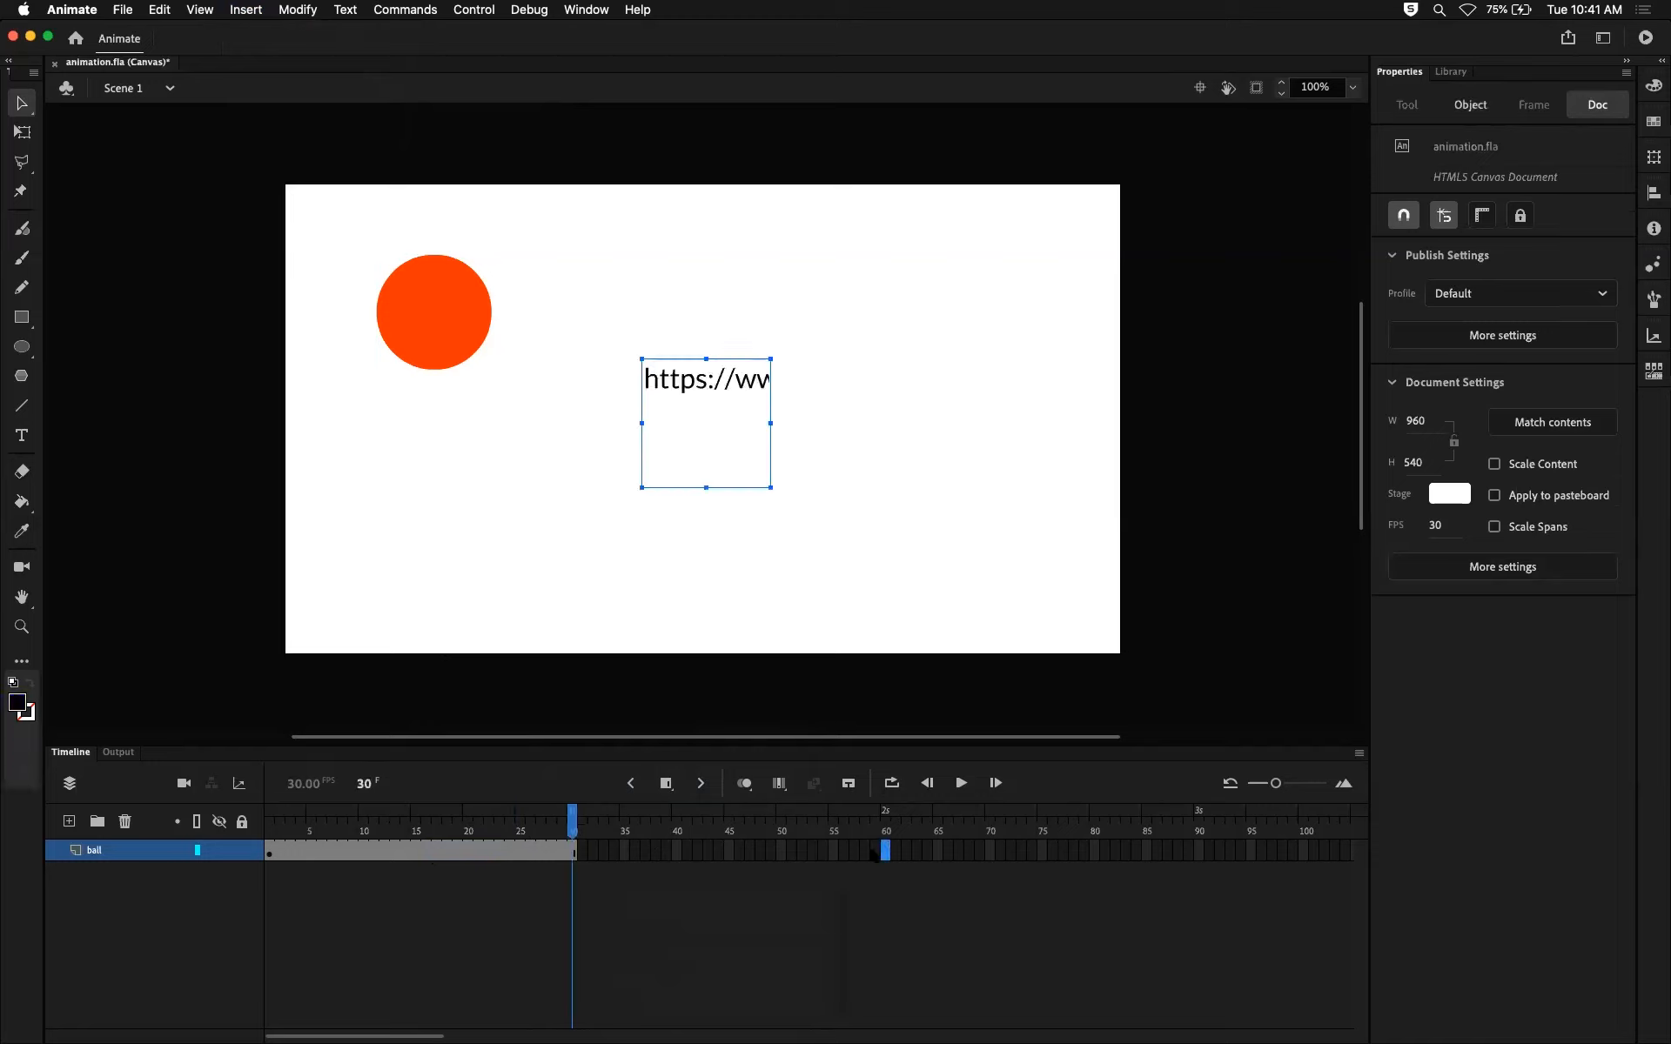
pyautogui.press('super+z')
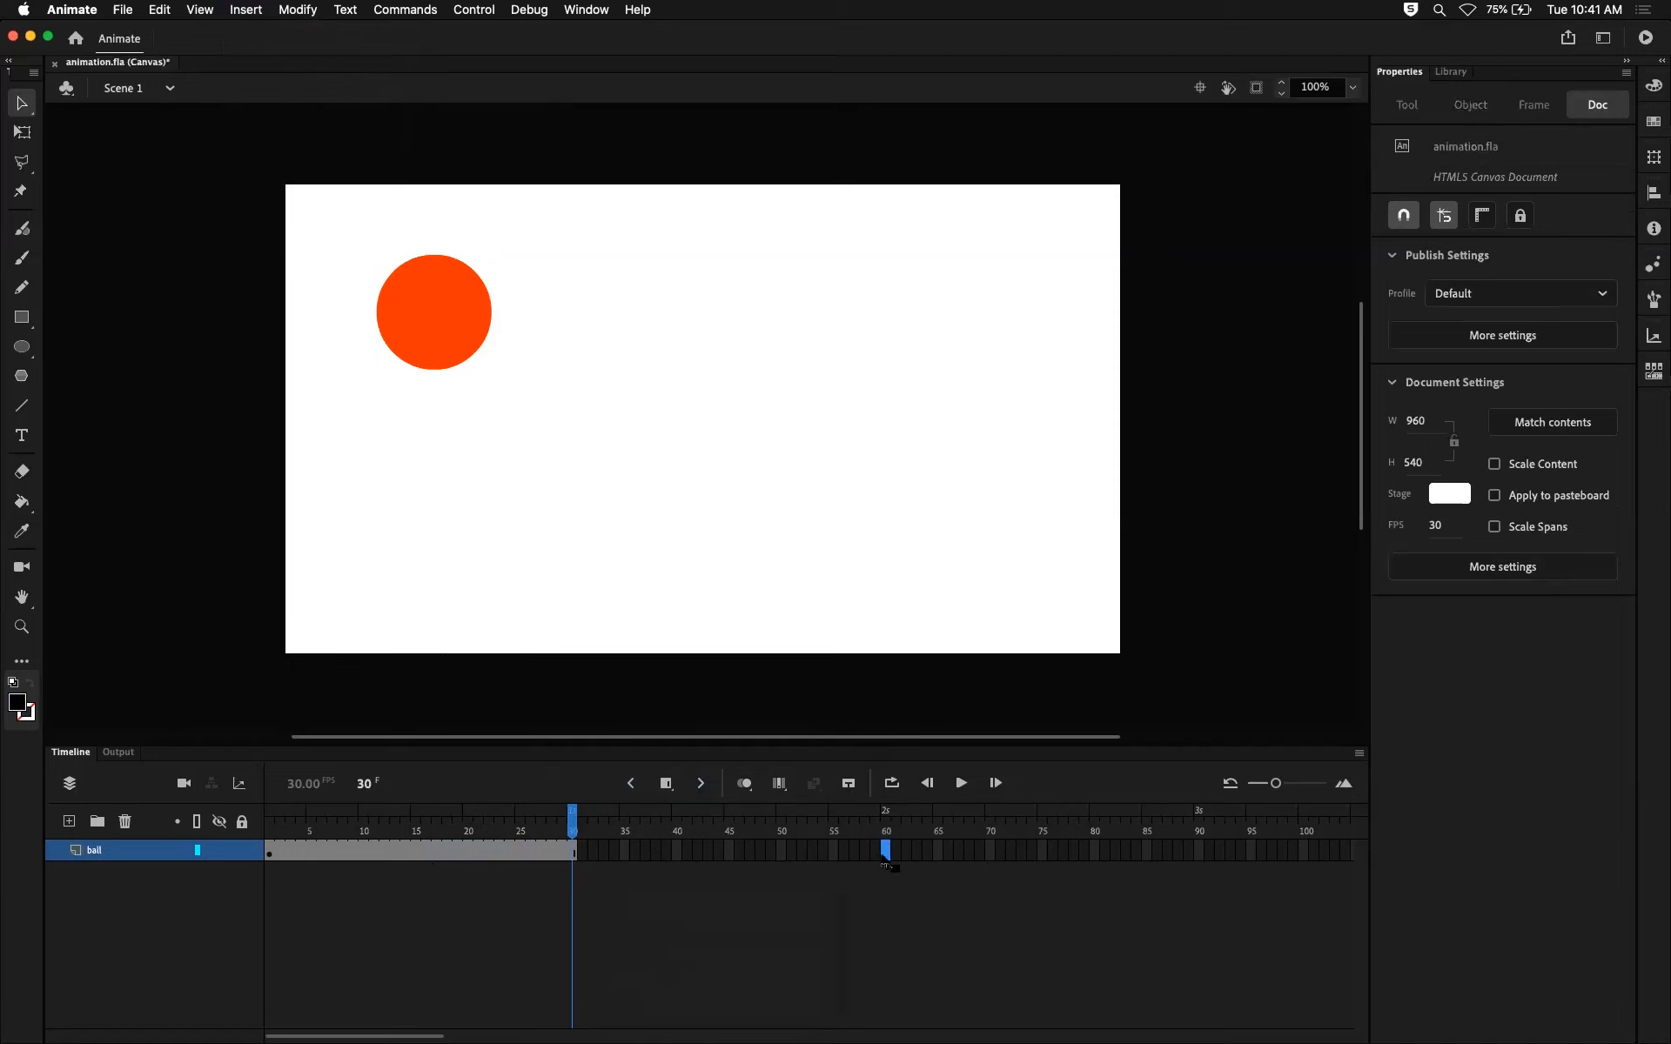
pyautogui.click(885, 853)
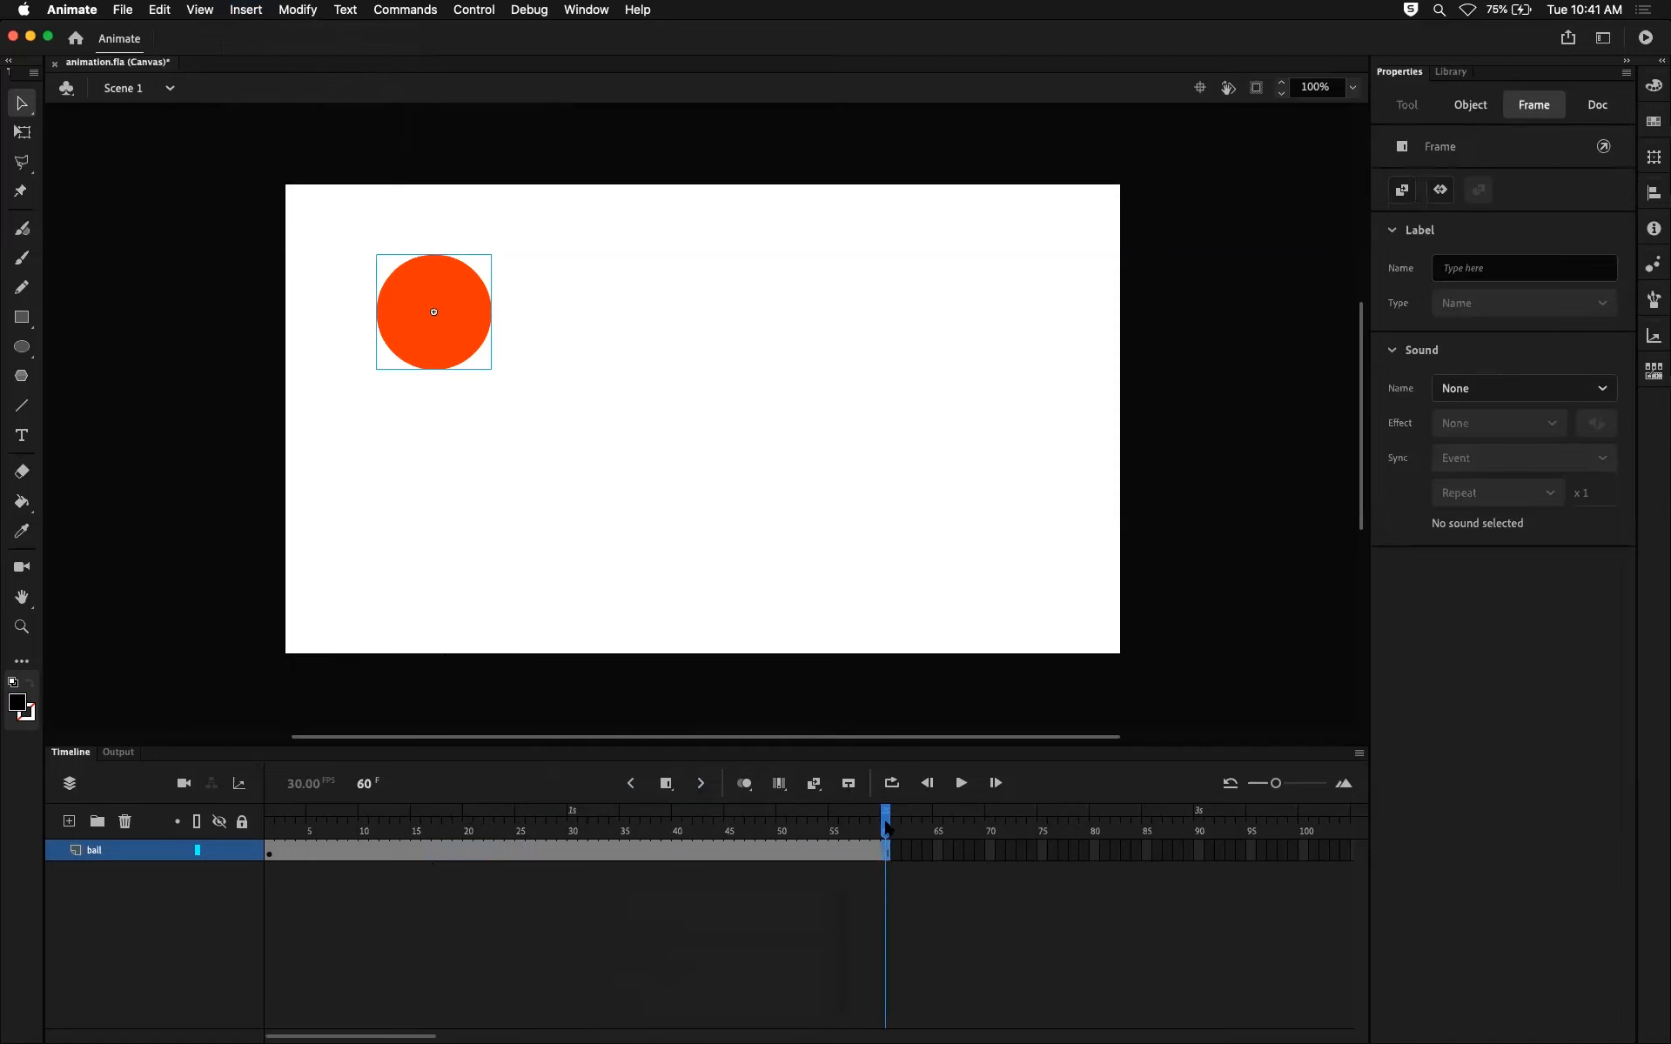
pyautogui.press('super+z')
# From frame 16, insert frames one at a time until the ball layer's span reaches frame 61.
pyautogui.moveTo(468, 823); pyautogui.dragTo(426, 842)
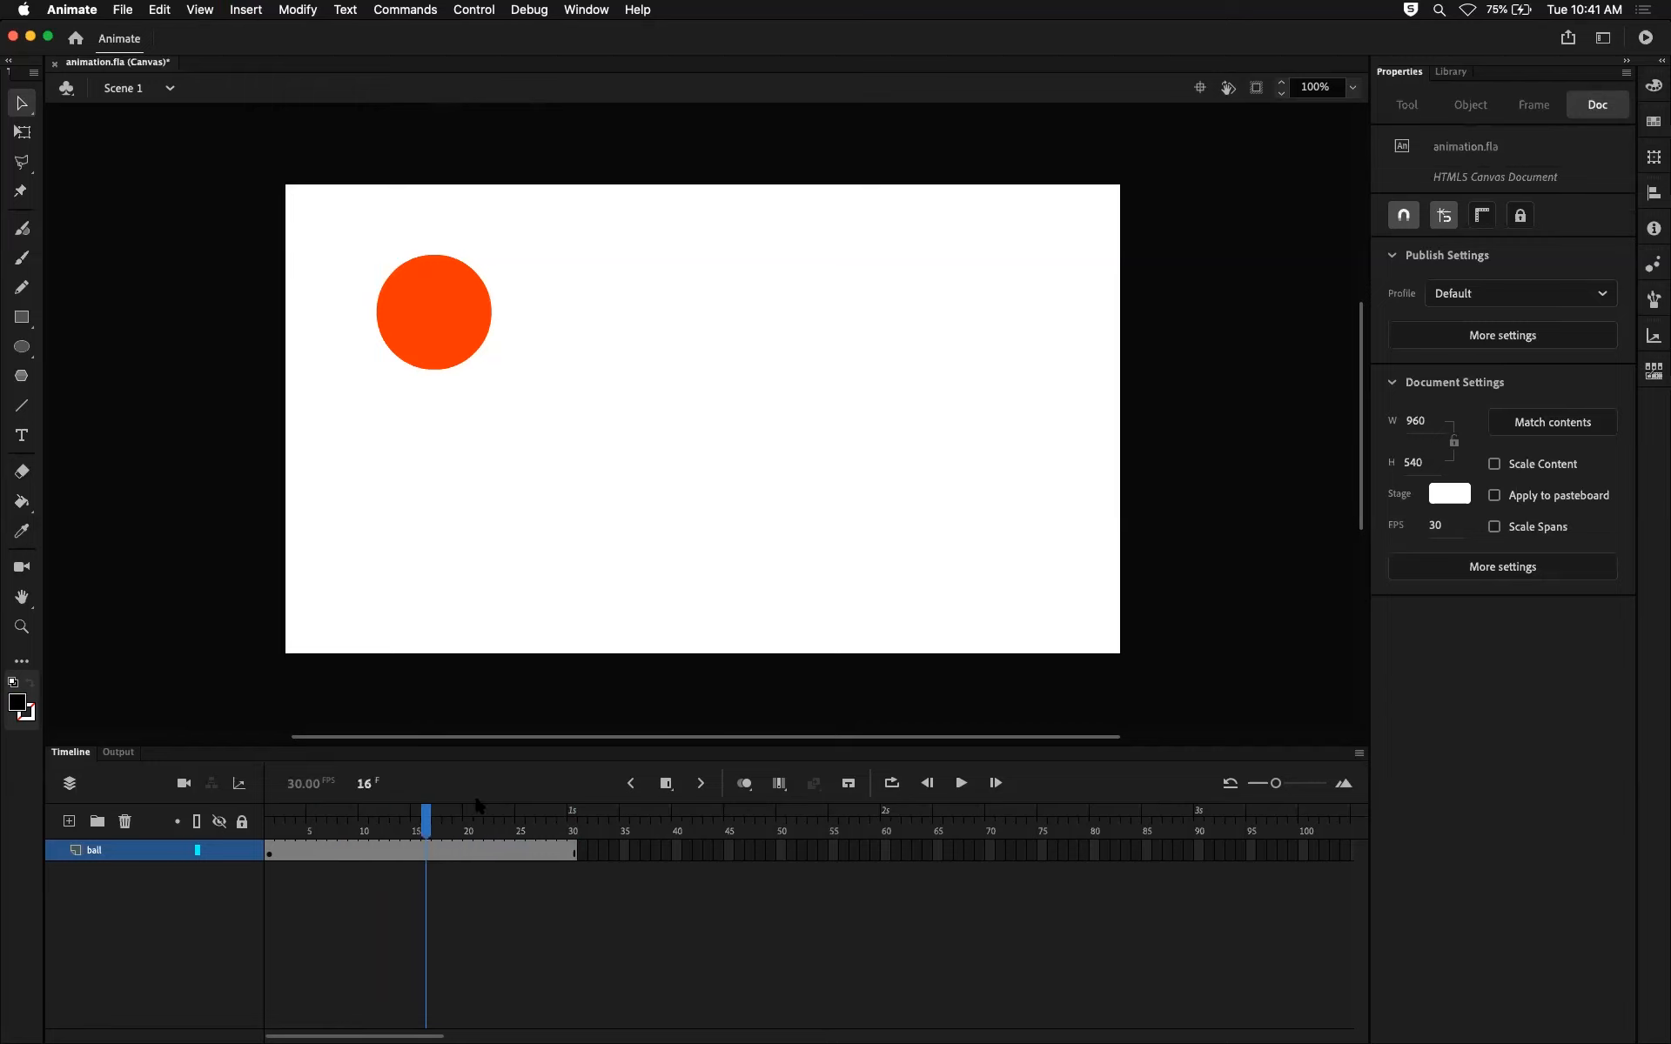
pyautogui.press('F5')
pyautogui.press('F5')
pyautogui.press('F5')
pyautogui.press('F5')
pyautogui.press('F5')
pyautogui.press('F5')
pyautogui.press('F5')
pyautogui.press('F5')
pyautogui.press('F5')
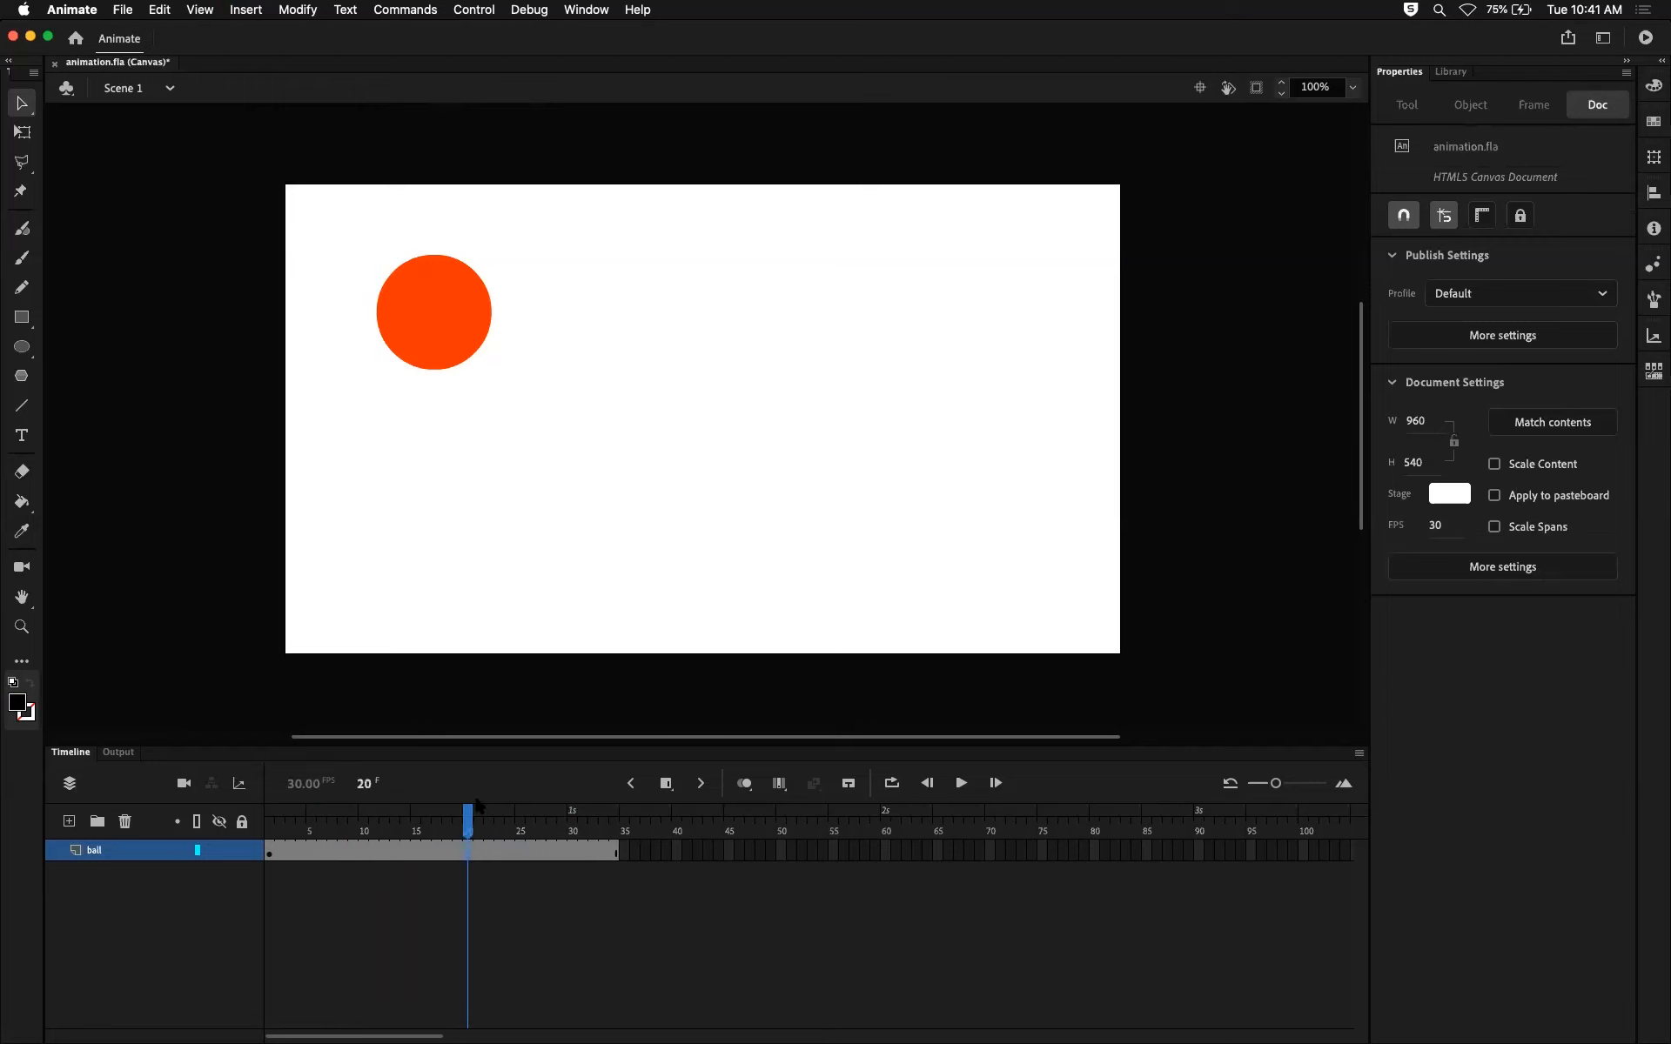
pyautogui.press('F5')
pyautogui.press('F5')
pyautogui.press('F5')
pyautogui.press('F5')
pyautogui.press('F5')
pyautogui.press('F5')
pyautogui.press('F5')
pyautogui.press('F5')
pyautogui.press('F5')
pyautogui.press('F5')
pyautogui.press('F5')
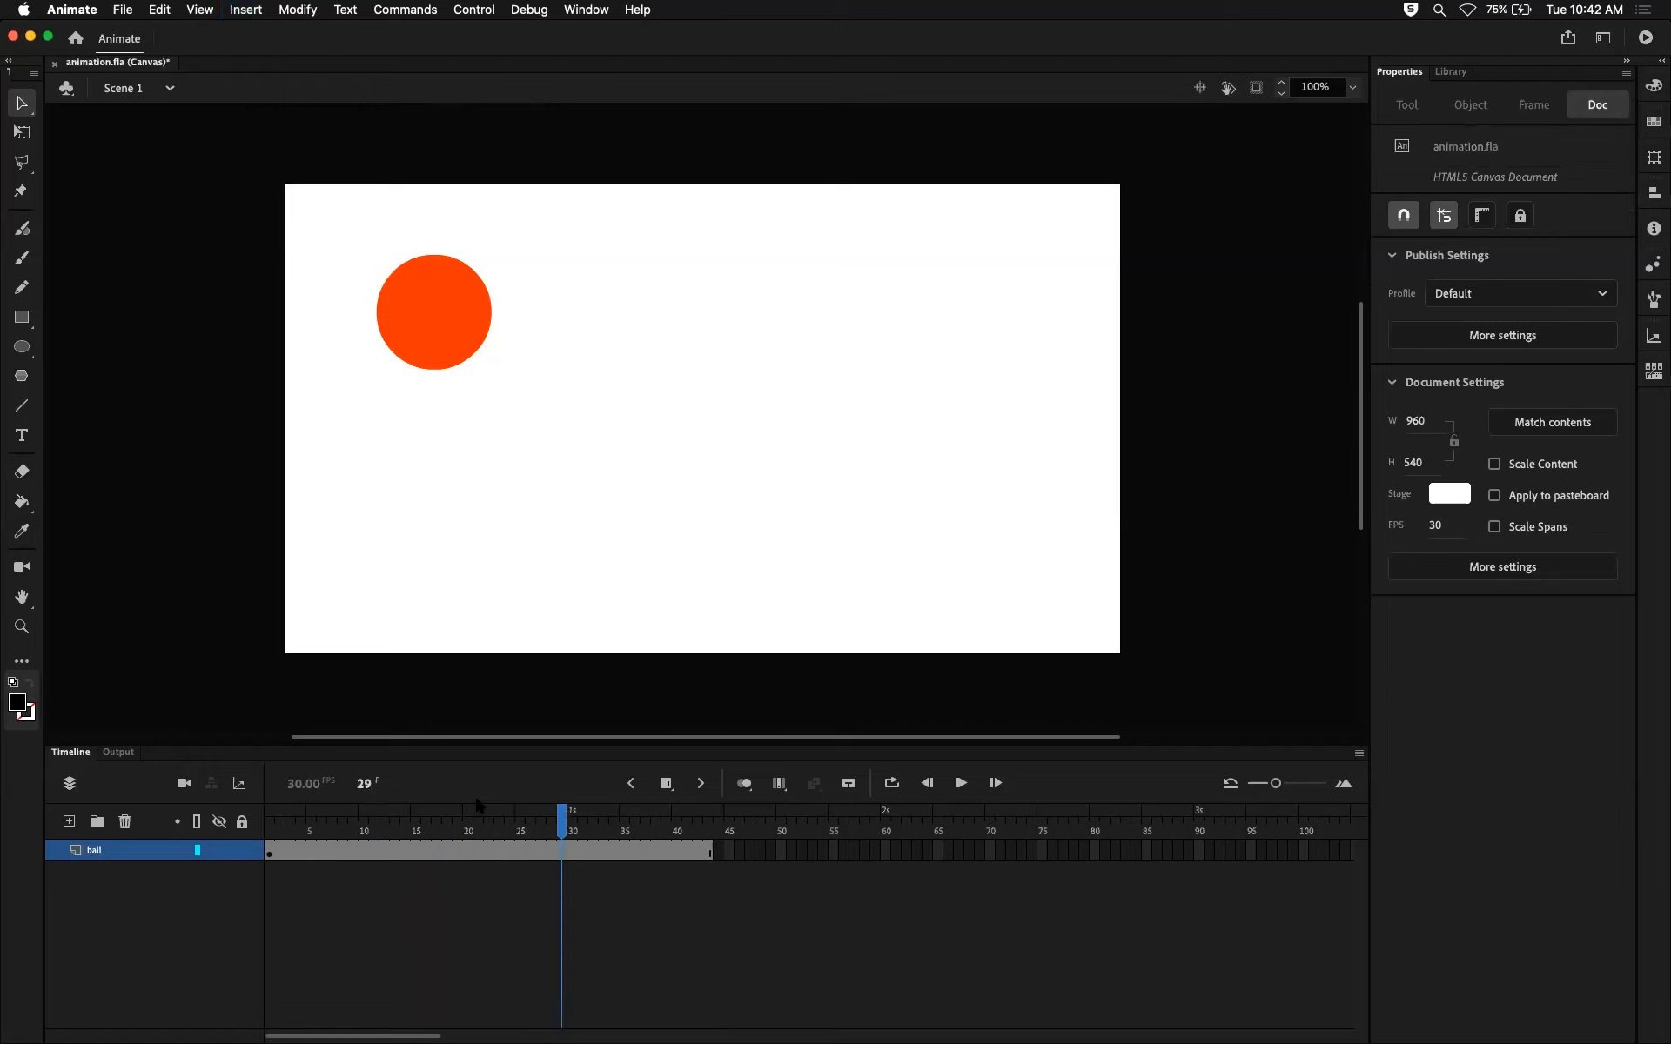
pyautogui.press('F5')
pyautogui.press('F5')
pyautogui.press('F5')
pyautogui.press('F5')
pyautogui.press('F5')
pyautogui.press('F5')
pyautogui.press('F5')
pyautogui.press('F5')
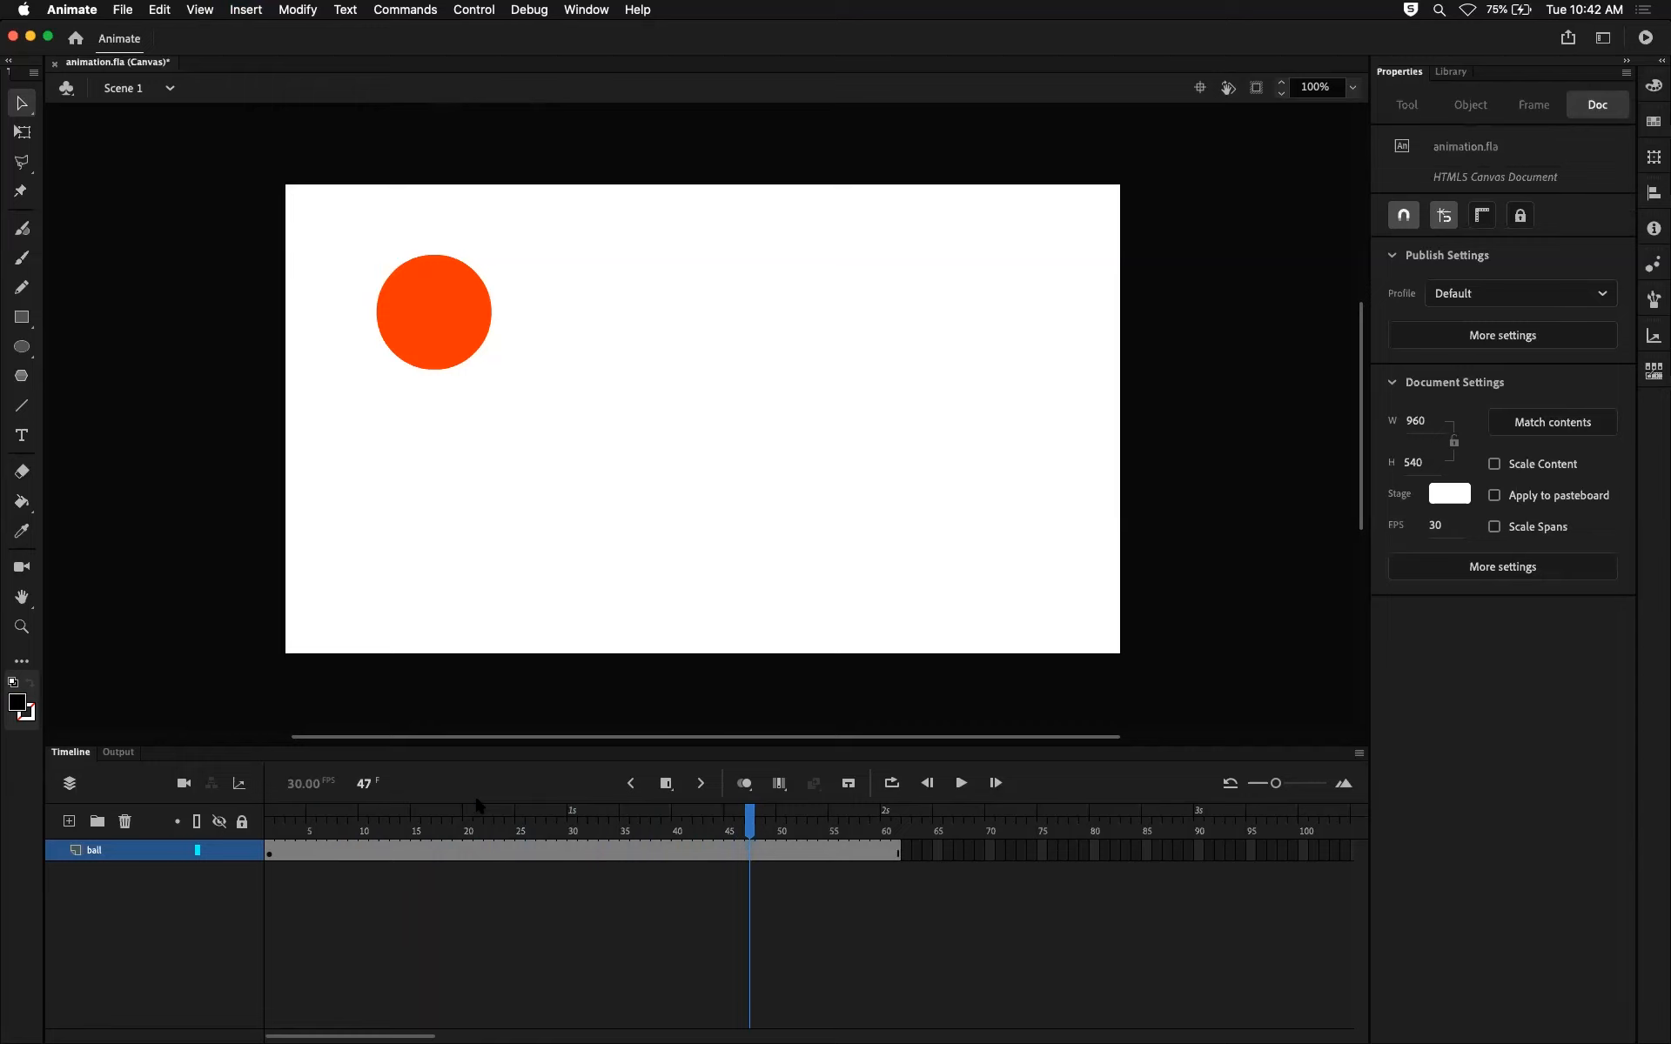
# Remove frames one at a time until the ball layer's span ends at frame 30.
pyautogui.hotkey('shift', 'F5')
pyautogui.hotkey('shift', 'F5')
pyautogui.hotkey('shift', 'F5')
pyautogui.hotkey('shift', 'F5')
pyautogui.hotkey('shift', 'F5')
pyautogui.hotkey('shift', 'F5')
pyautogui.hotkey('shift', 'F5')
pyautogui.hotkey('shift', 'F5')
pyautogui.hotkey('shift', 'F5')
pyautogui.hotkey('shift', 'F5')
pyautogui.hotkey('shift', 'F5')
pyautogui.hotkey('shift', 'F5')
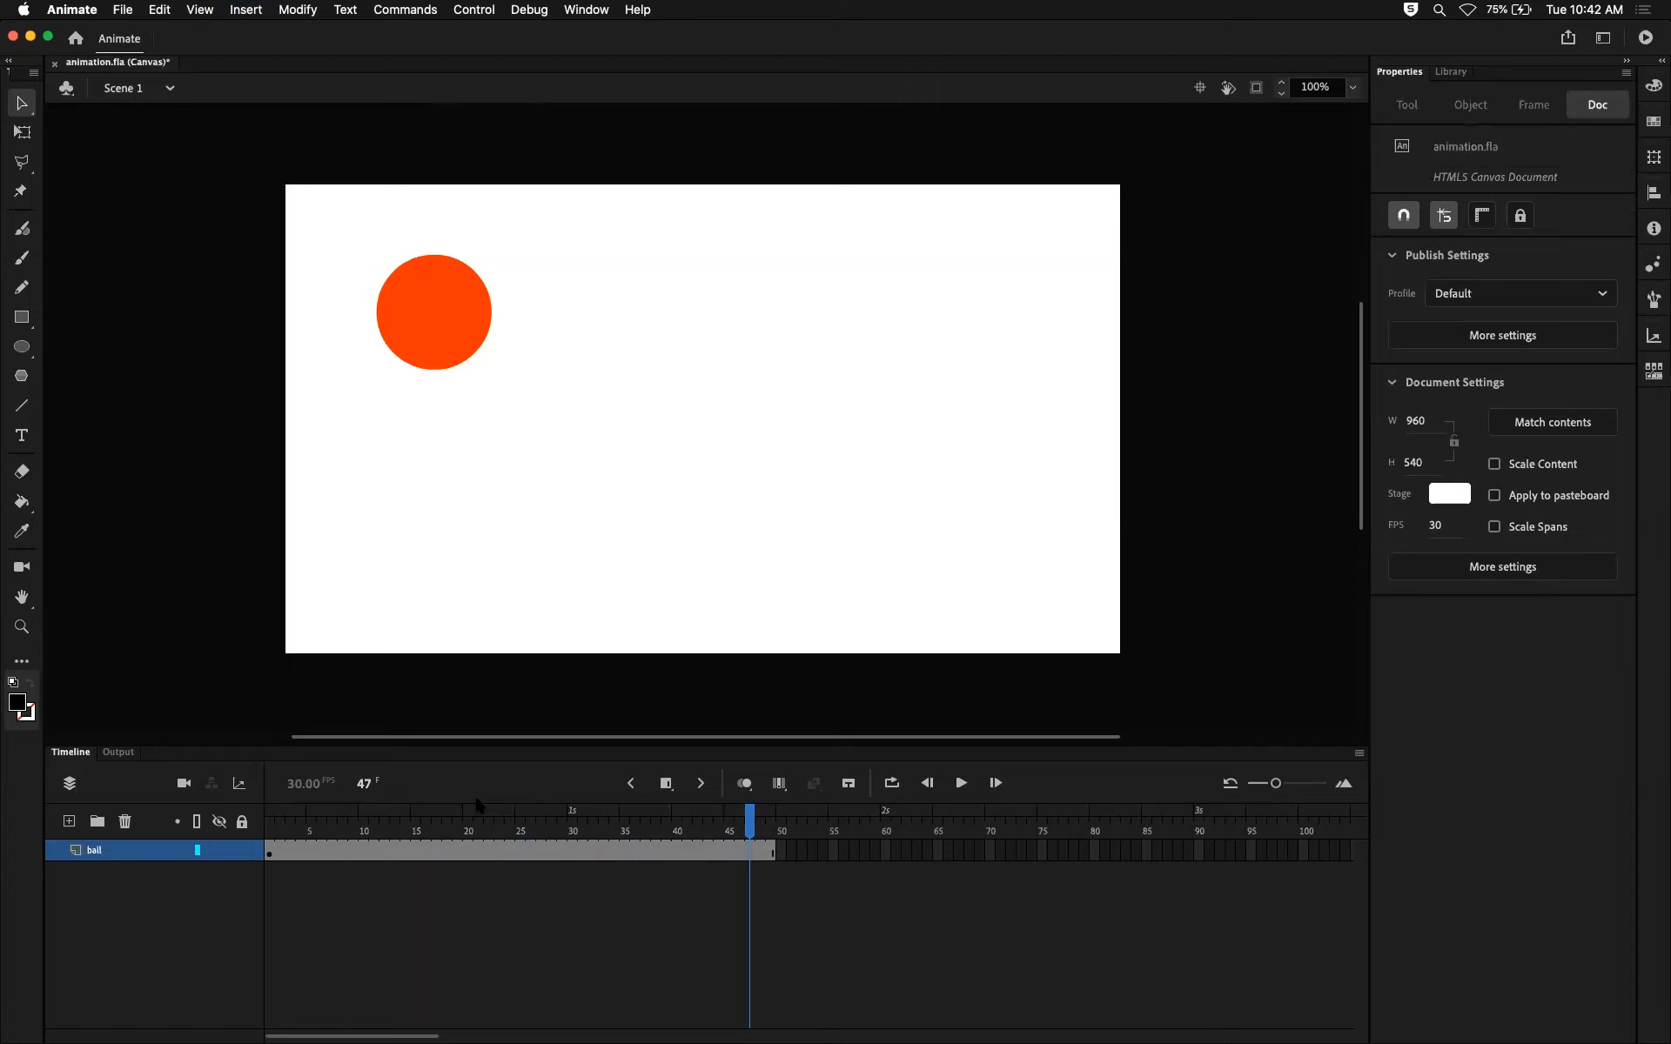
pyautogui.hotkey('shift', 'F5')
pyautogui.moveTo(582, 853); pyautogui.dragTo(842, 857)
# Select frames 10 to 20 on the ball layer, insert frames in equal-sized blocks repeatedly, and convert the selection to keyframes.
pyautogui.moveTo(573, 813); pyautogui.dragTo(468, 857)
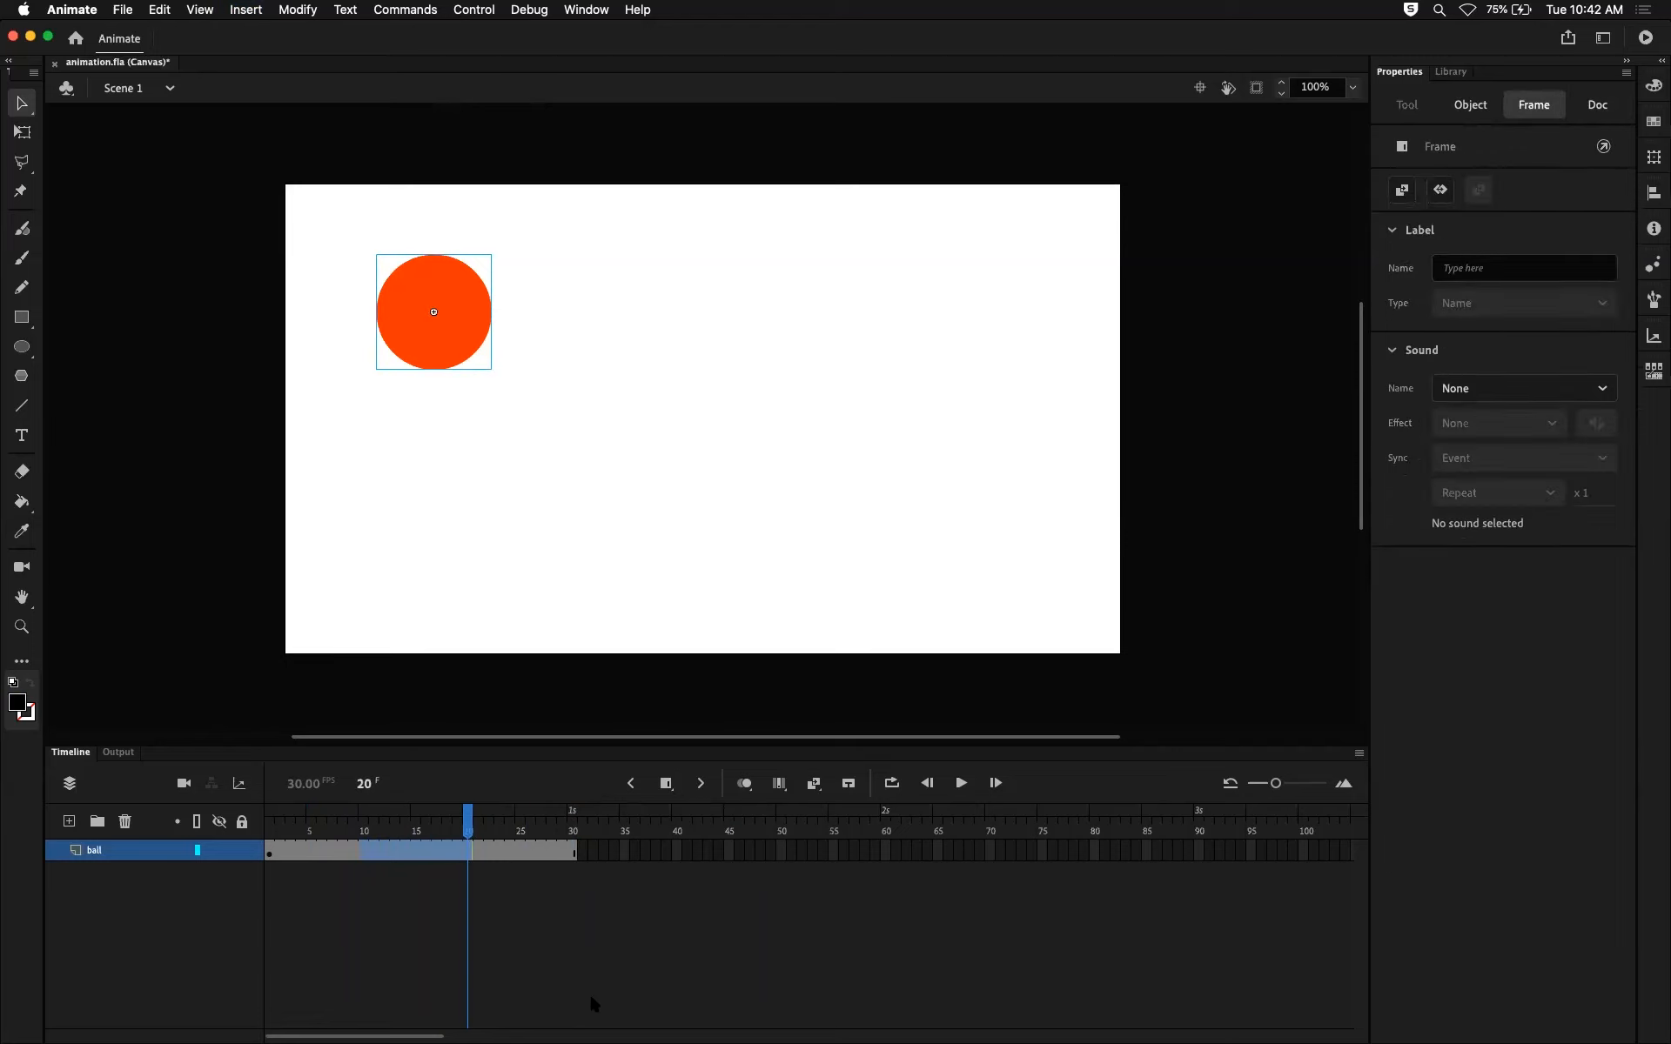
pyautogui.press('F5')
pyautogui.press('F5')
pyautogui.press('F5')
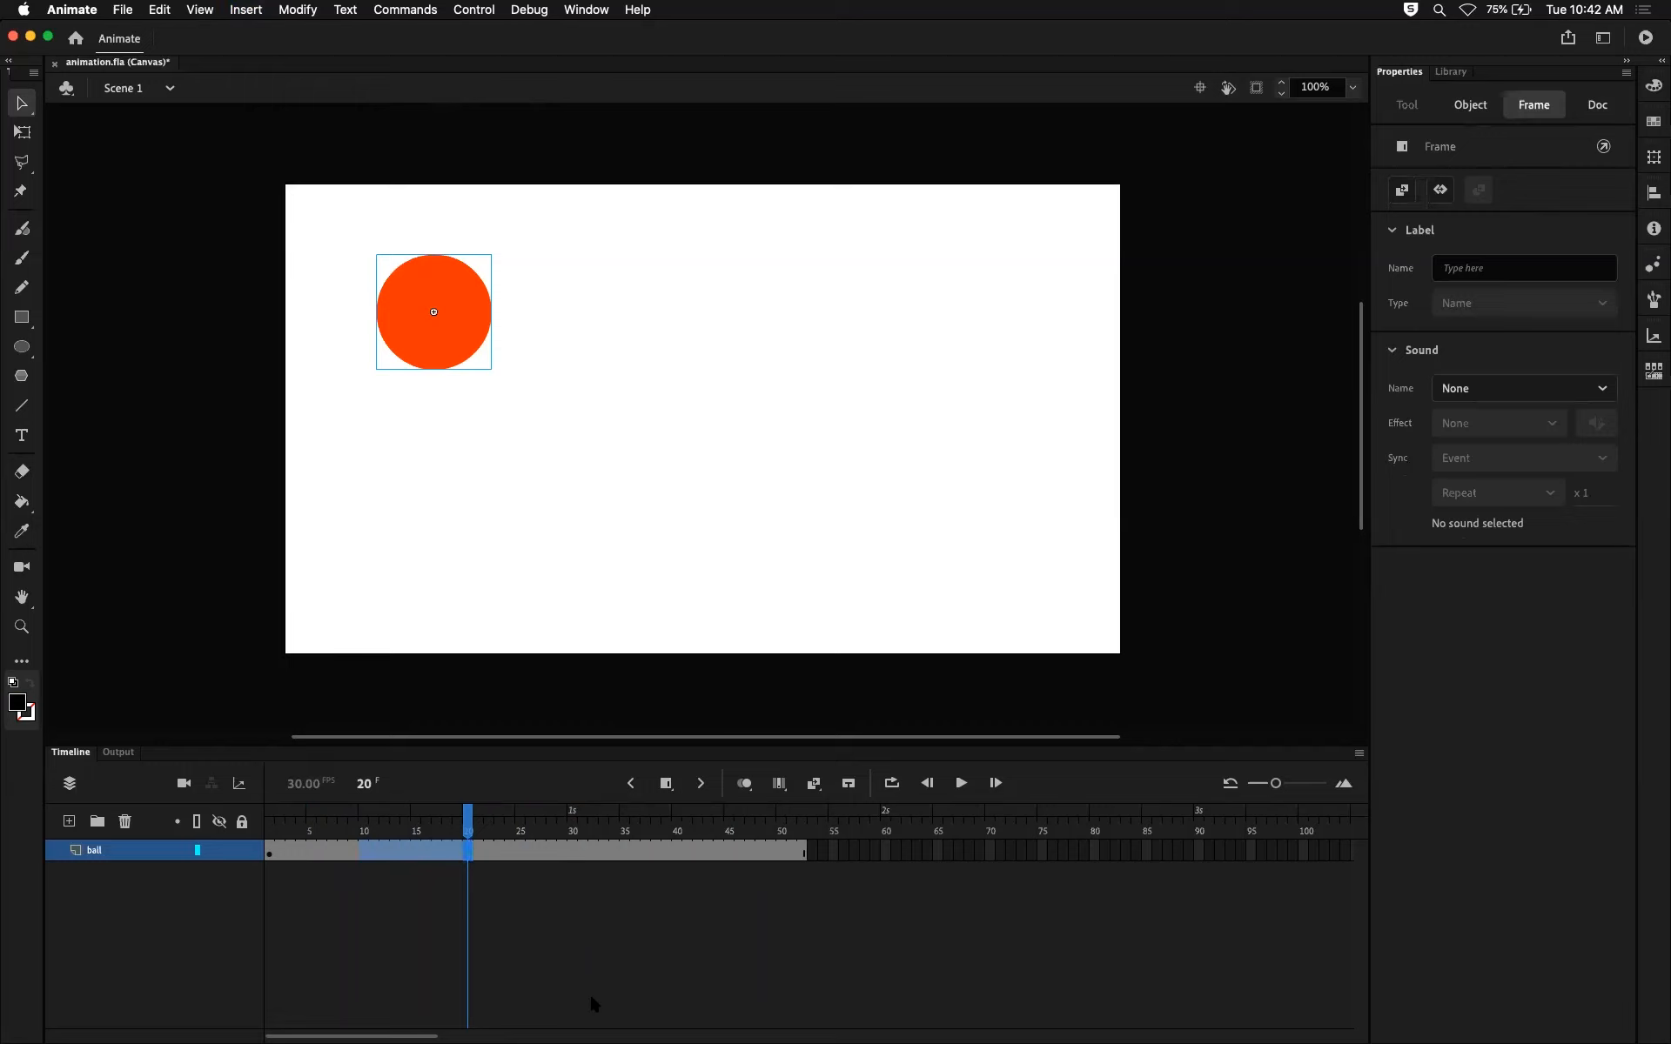
pyautogui.press('F6')
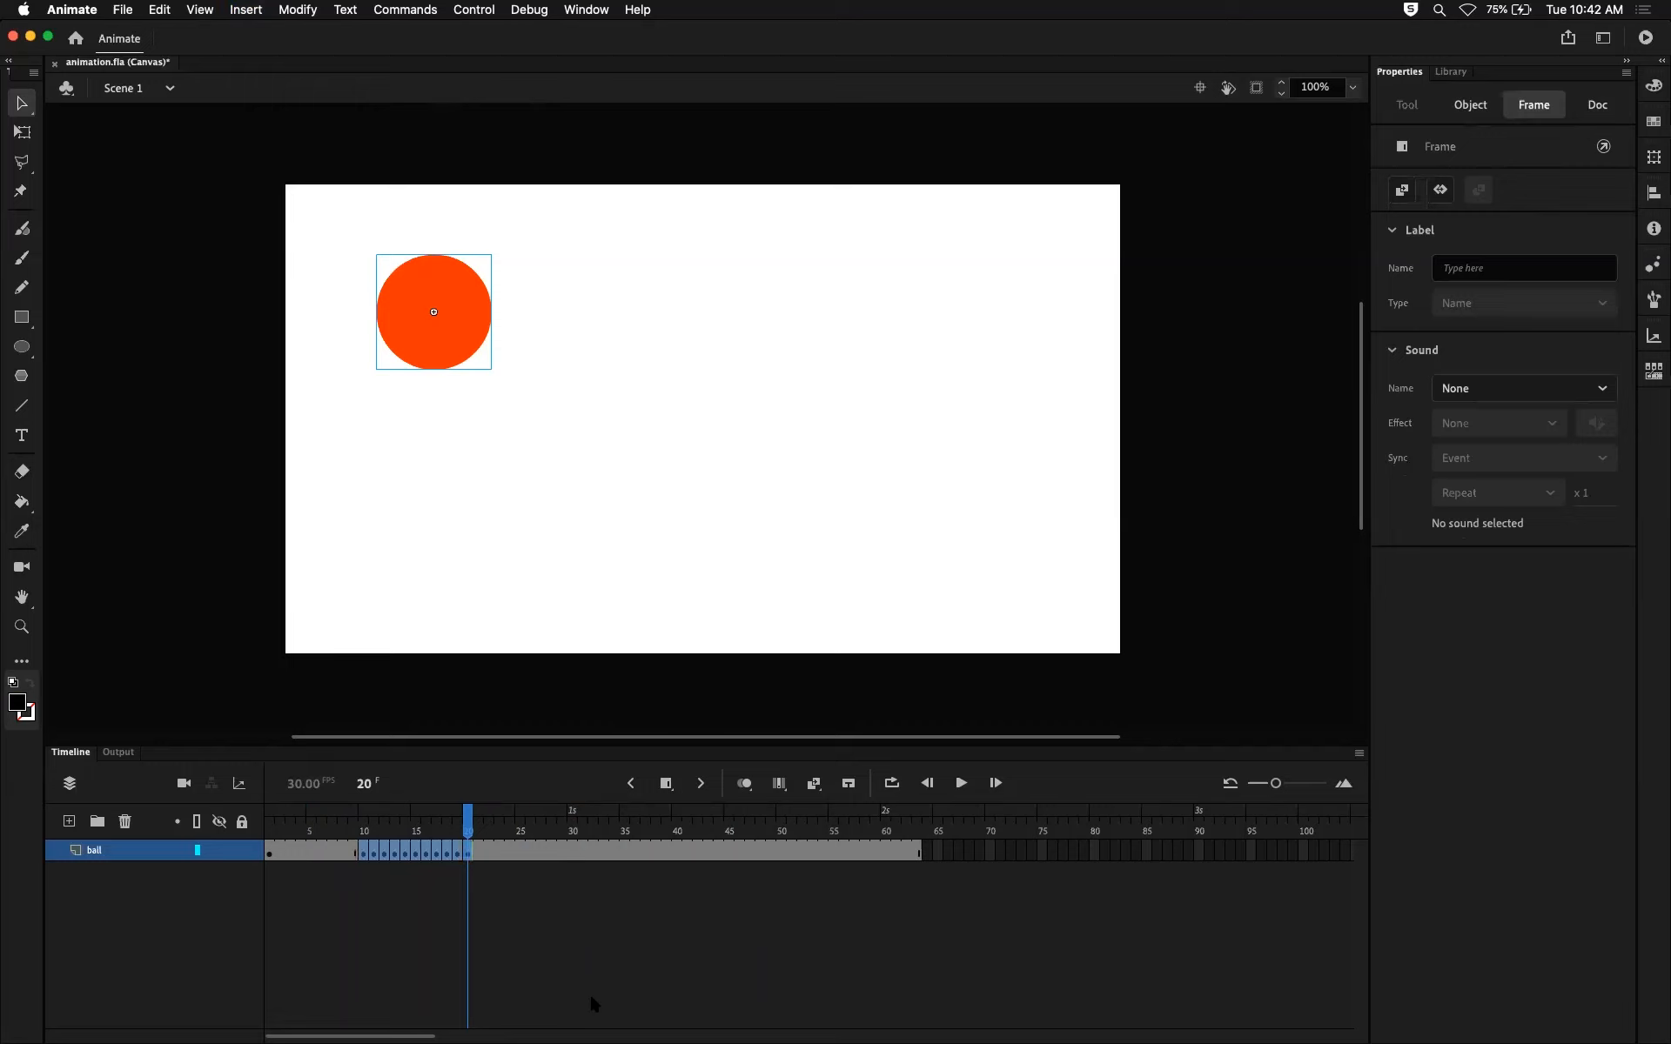
# Undo the keyframe conversion and the inserted frame blocks on the ball layer.
pyautogui.press('super+z')
pyautogui.press('super+z')
pyautogui.press('super+z')
pyautogui.press('super+z')
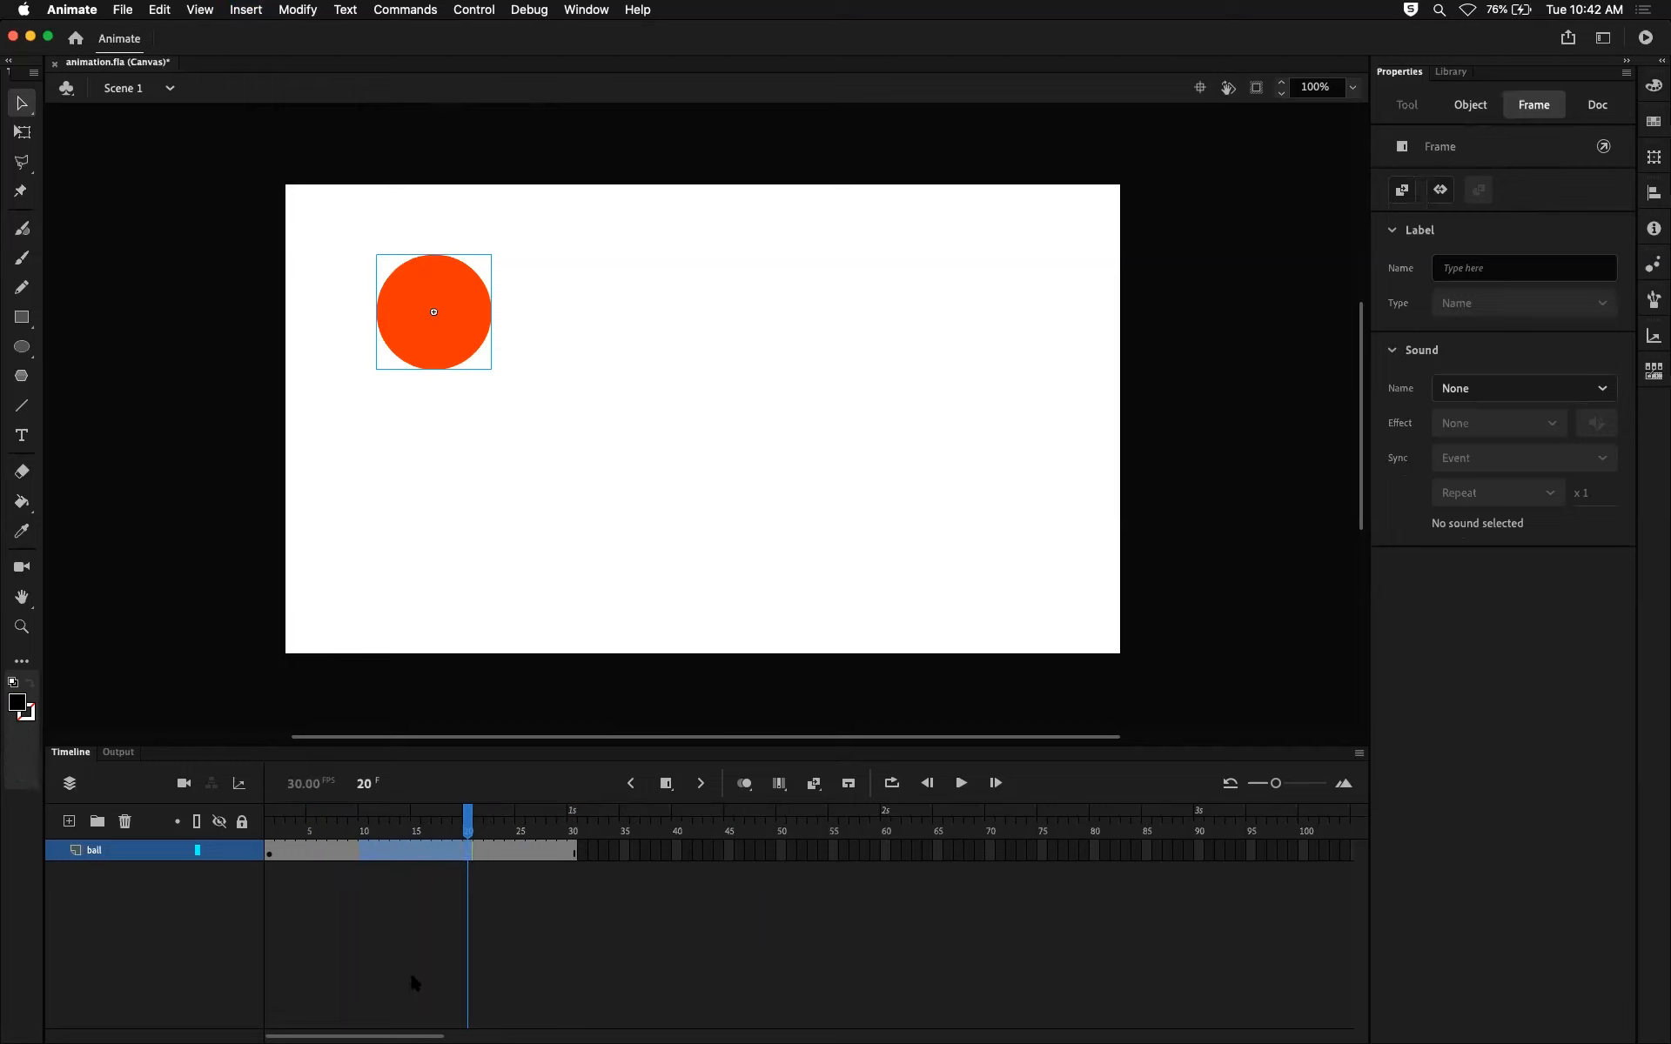
# Select frames 1 to 30 on the ball layer and repeatedly insert frames in 30-frame blocks.
pyautogui.click(380, 964)
pyautogui.moveTo(270, 854); pyautogui.dragTo(578, 858)
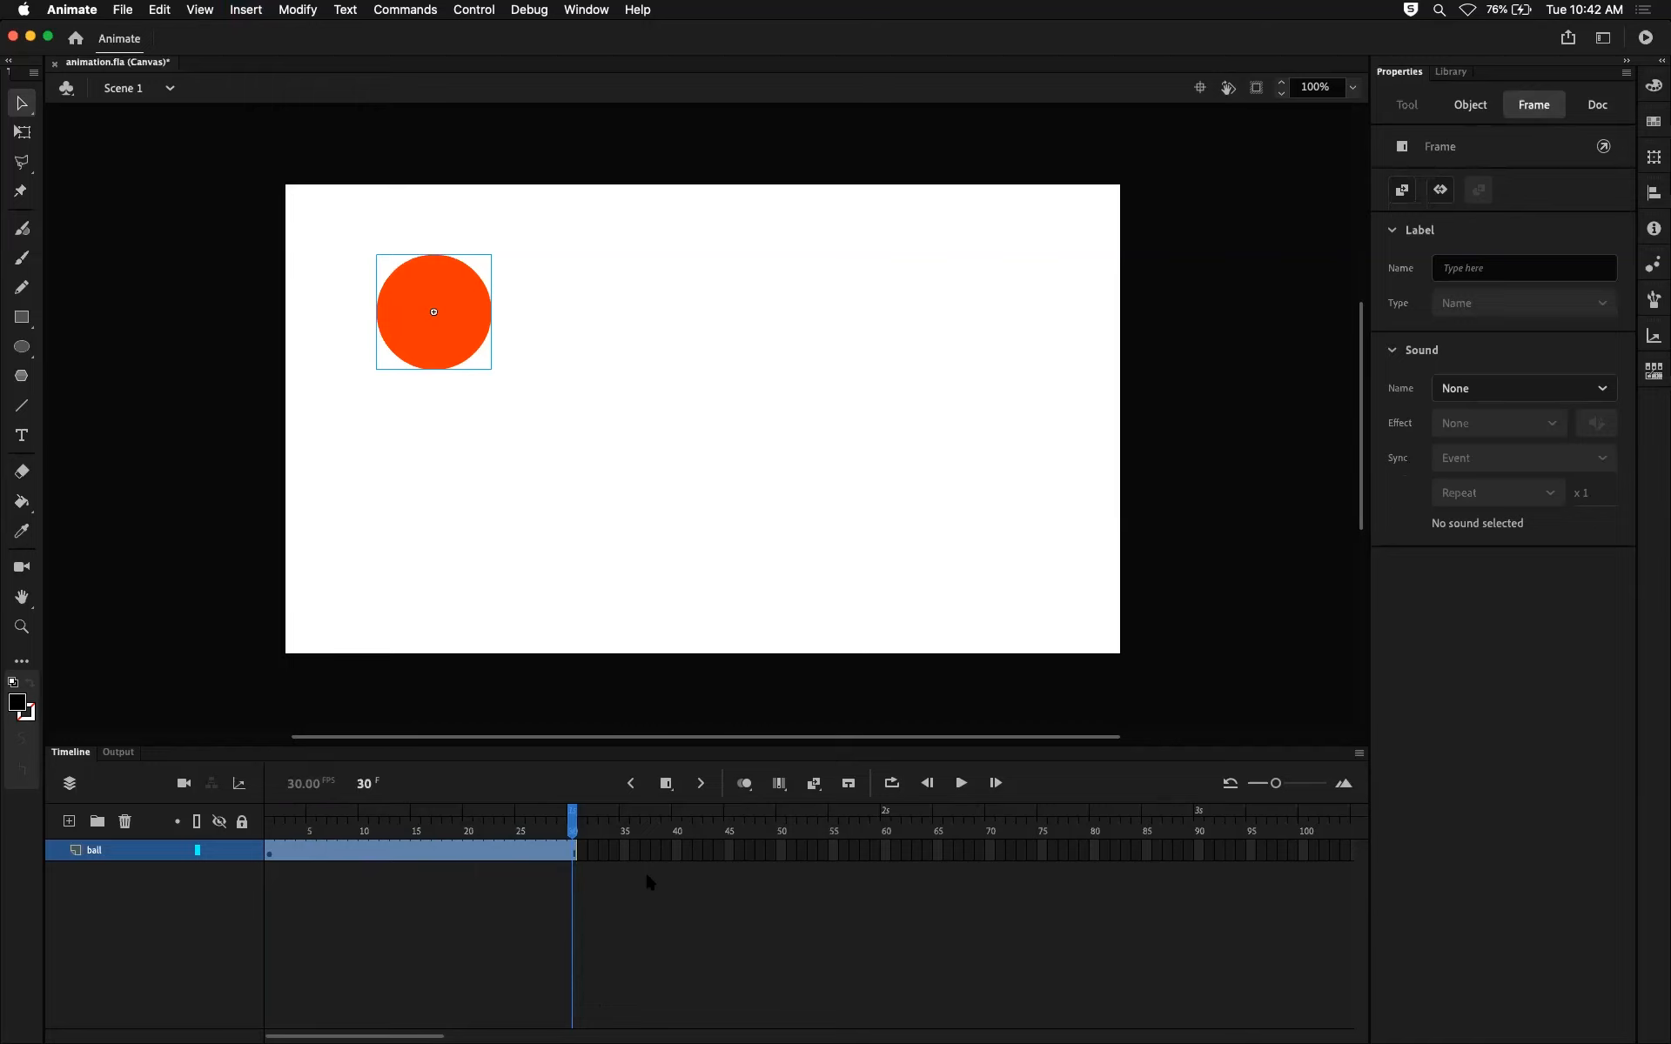
pyautogui.press('F5')
pyautogui.press('F5')
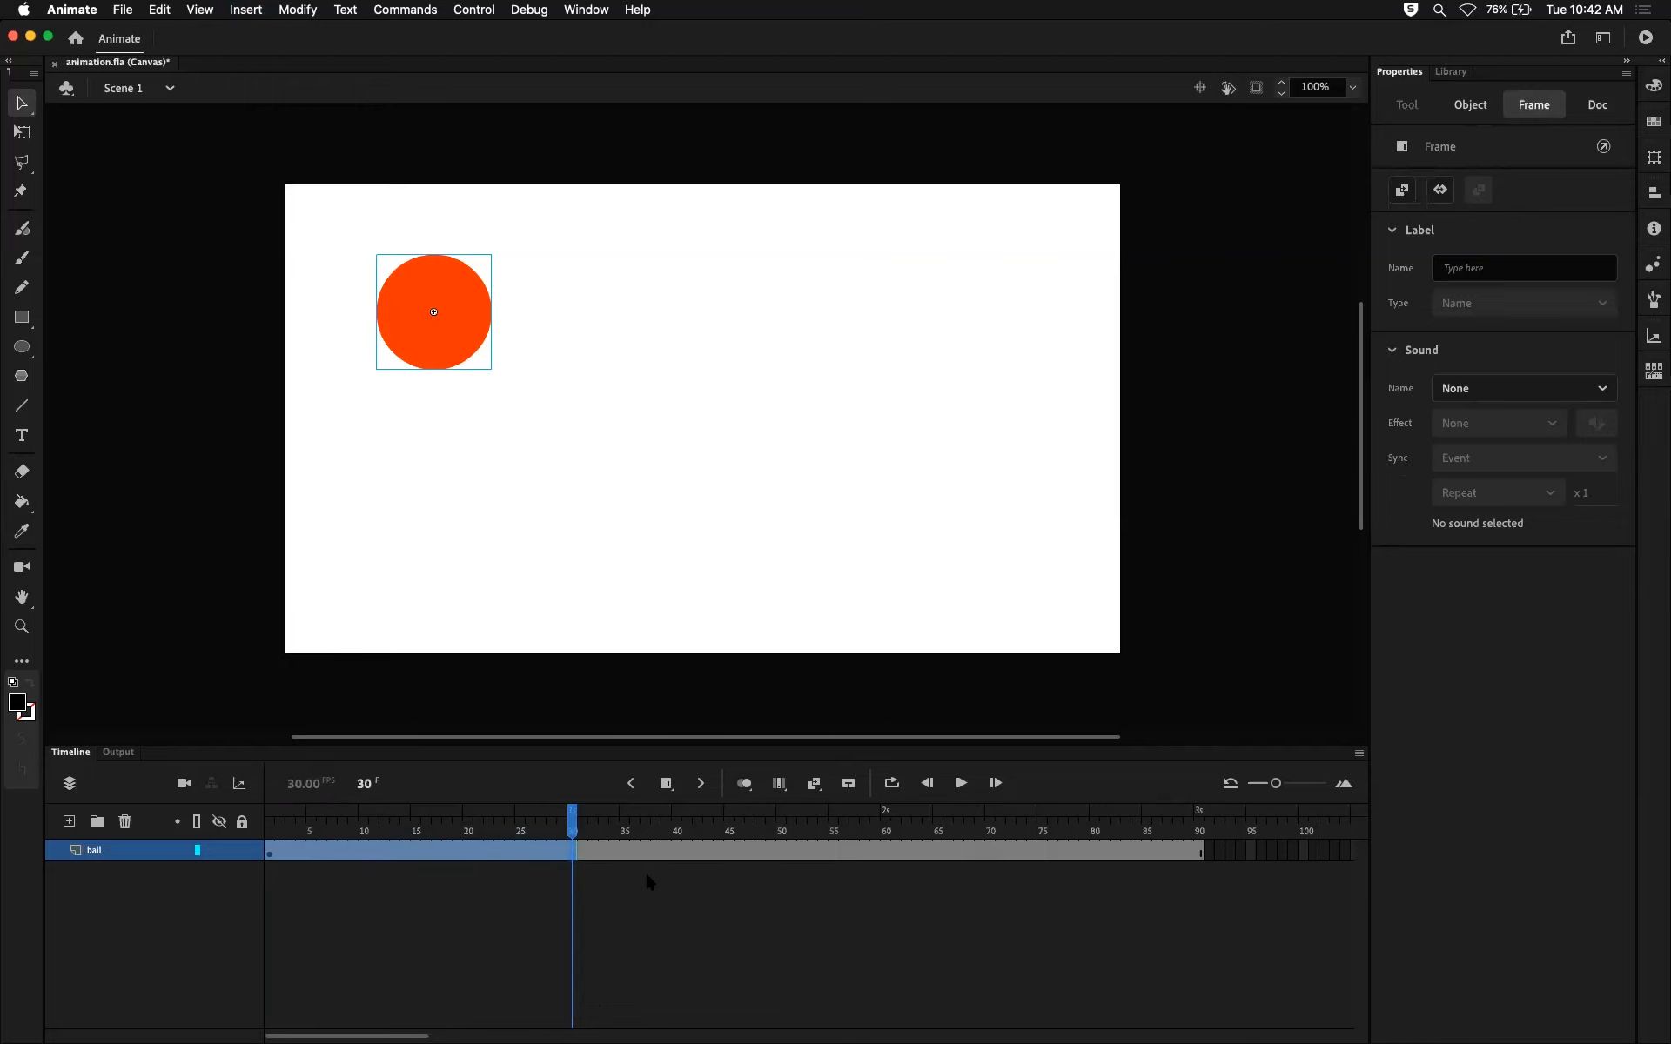
pyautogui.press('F5')
pyautogui.press('F5')
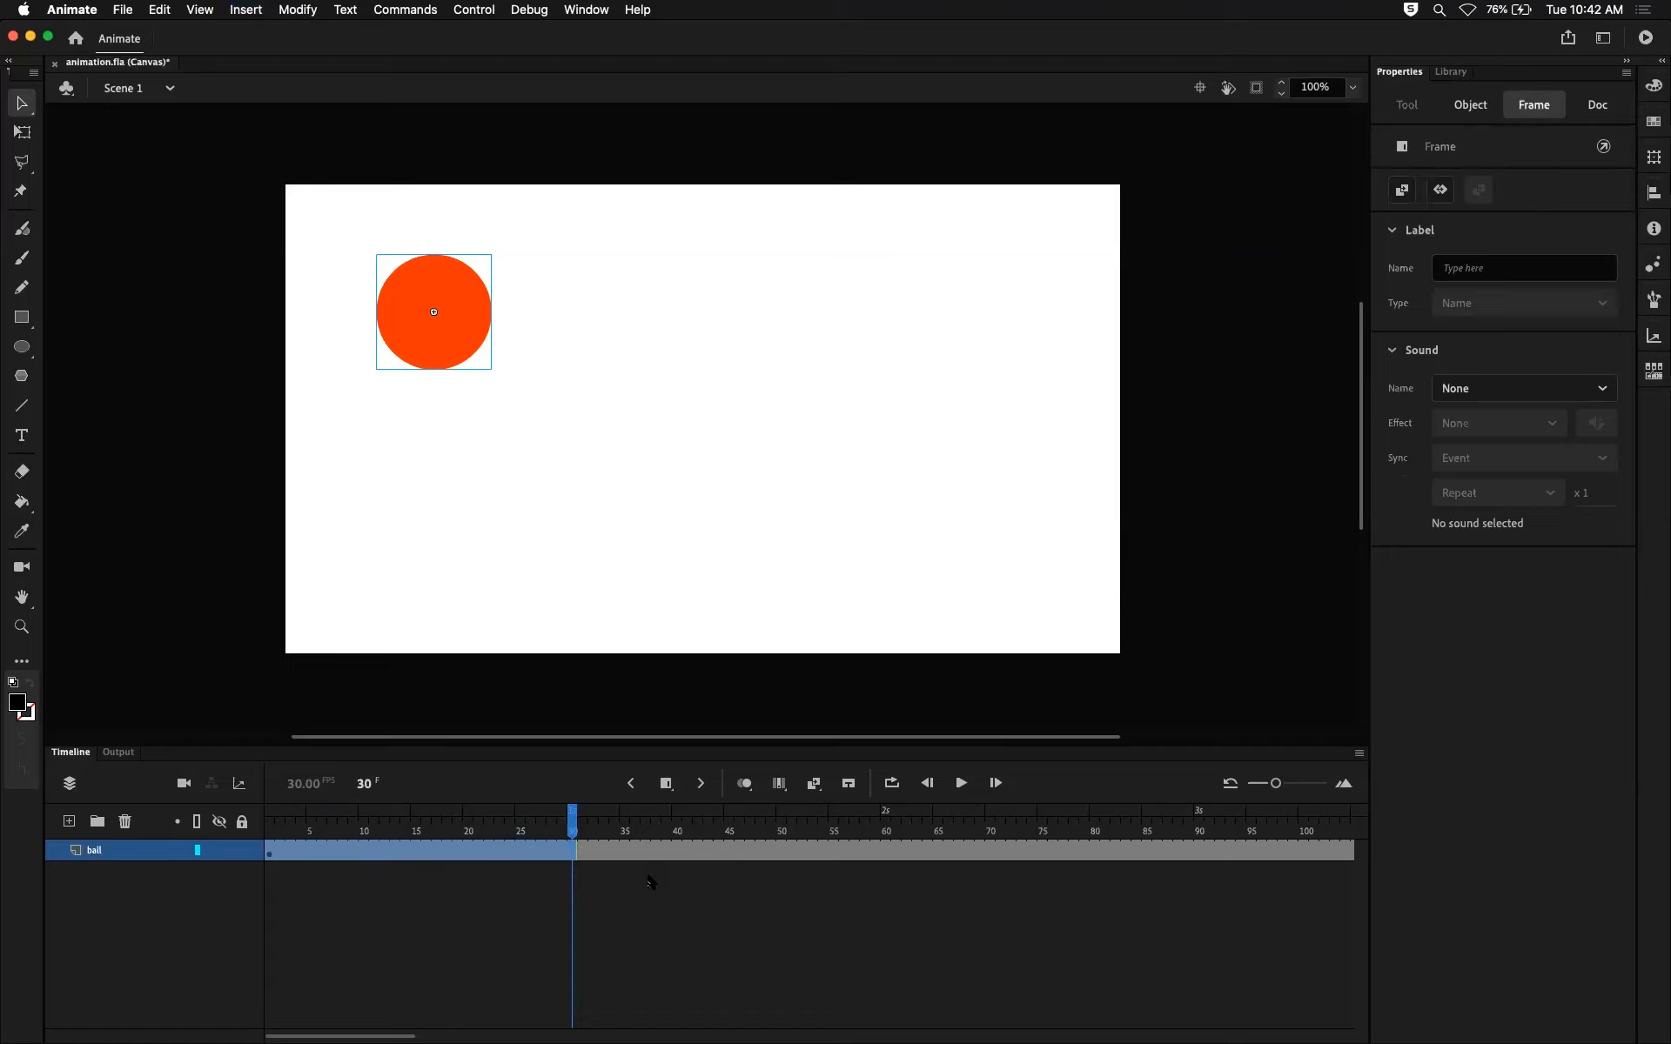
# Undo the 30-frame block insertions on the ball layer.
pyautogui.press('super+z')
pyautogui.press('super+z')
pyautogui.press('super+z')
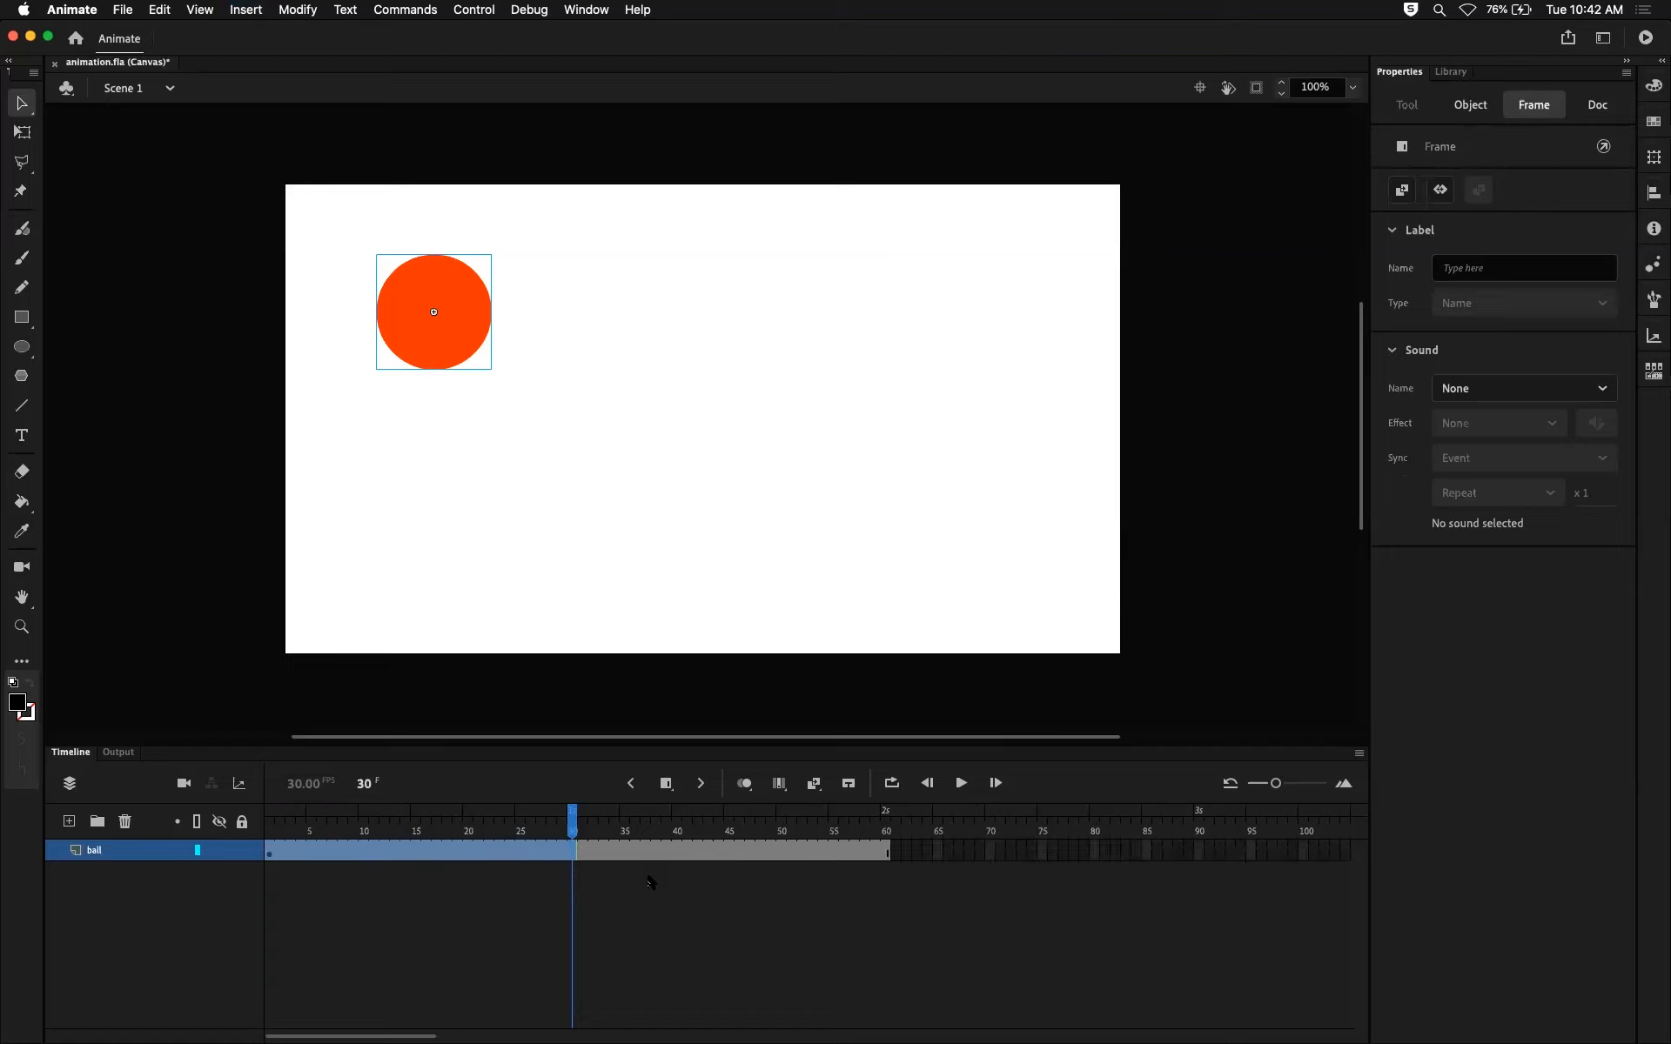
# Extend the ball layer's span to frame 60, scrub through the frames and return the playhead to frame 1.
pyautogui.moveTo(574, 816)
pyautogui.mouseDown()
pyautogui.moveTo(267, 815)
pyautogui.moveTo(572, 825)
pyautogui.mouseUp()
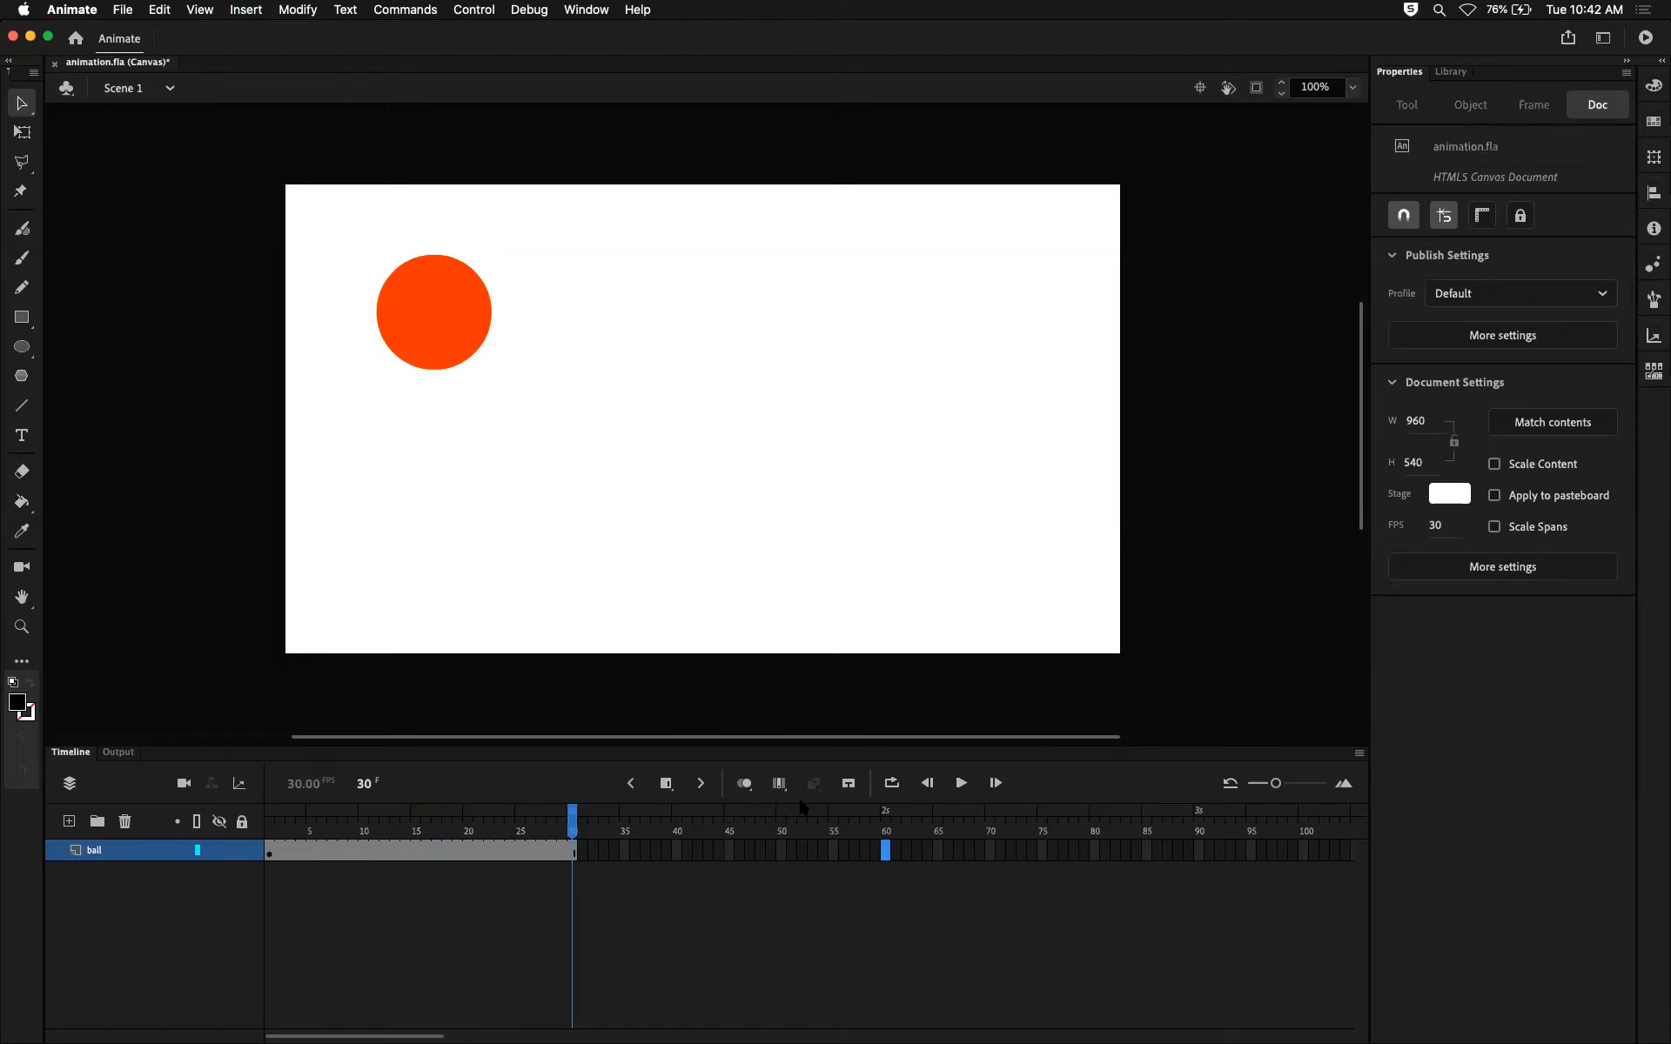
pyautogui.press('F5')
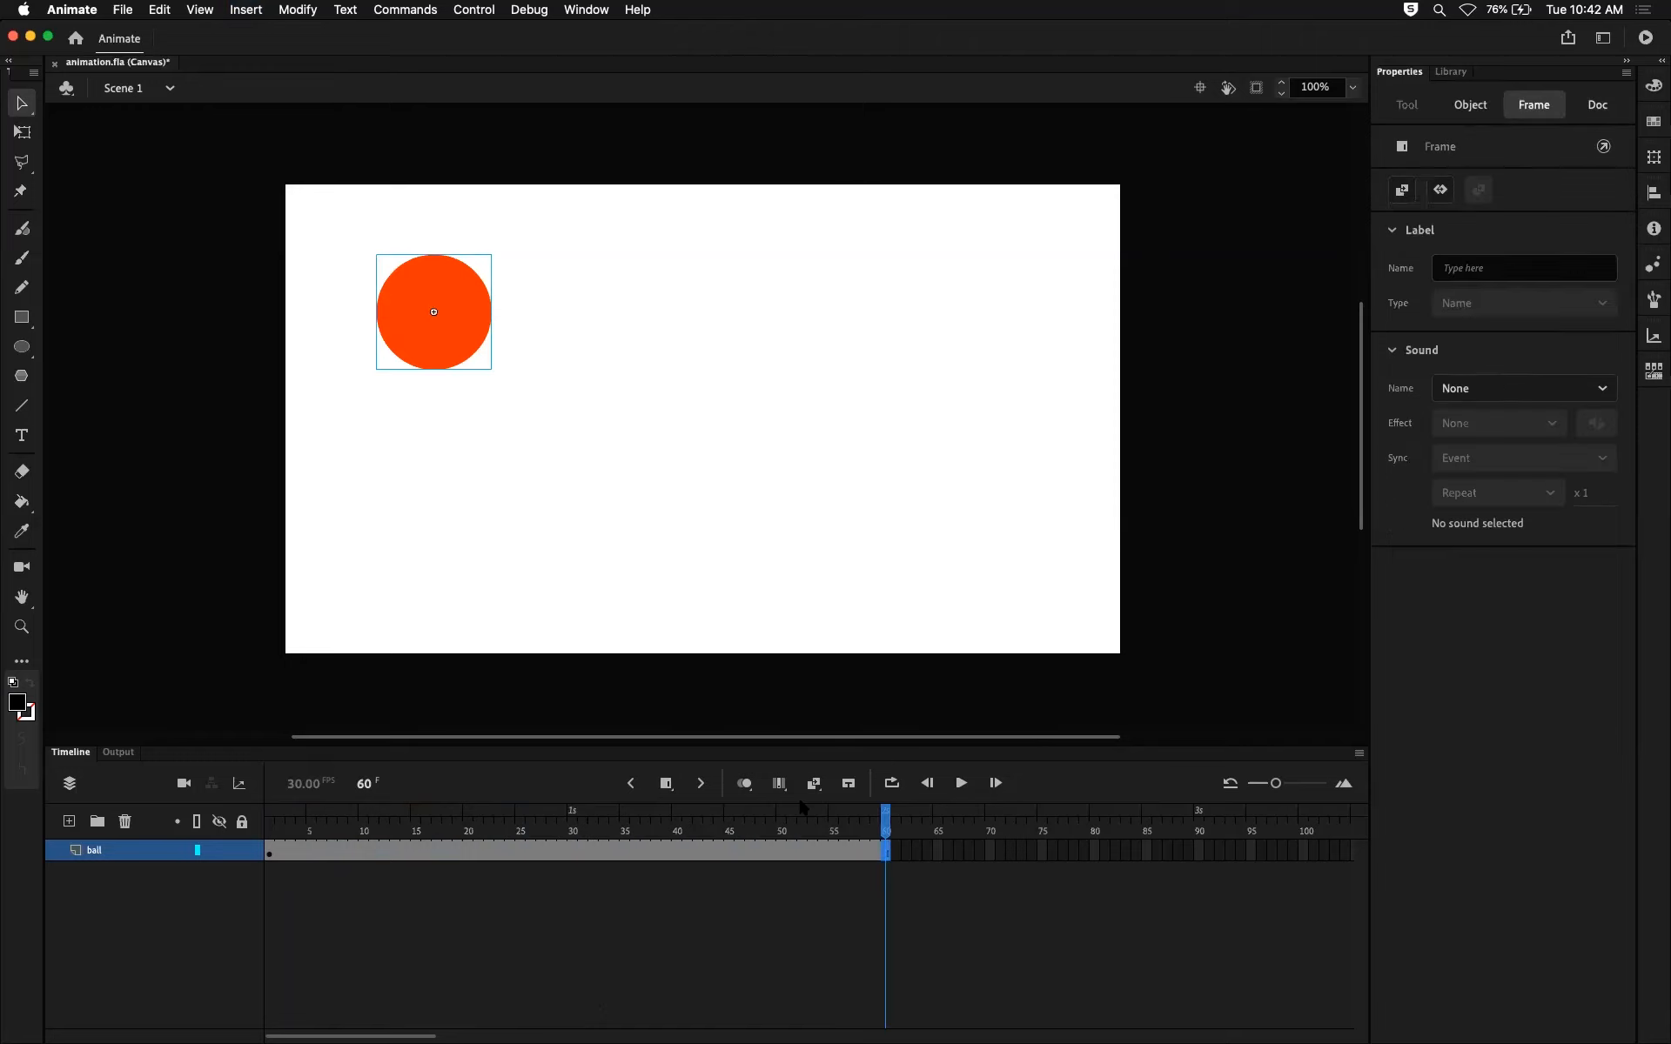
pyautogui.click(647, 813)
pyautogui.moveTo(647, 813); pyautogui.dragTo(760, 825)
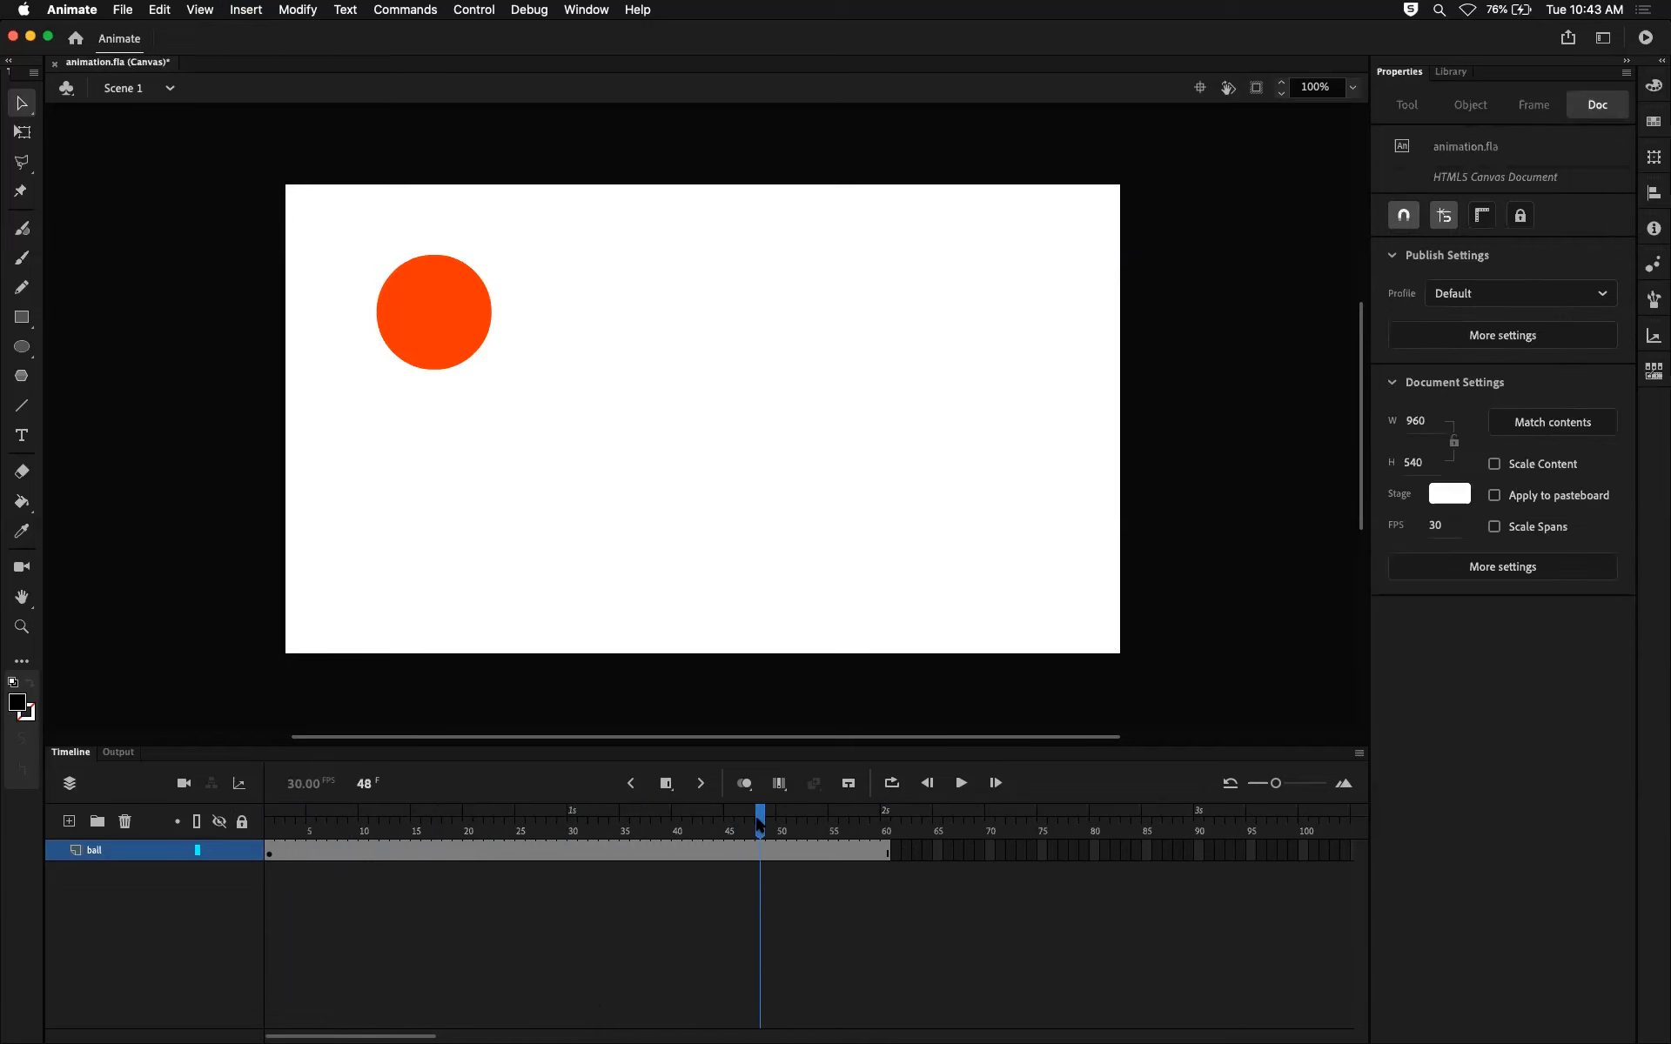
pyautogui.moveTo(760, 825); pyautogui.dragTo(267, 794)
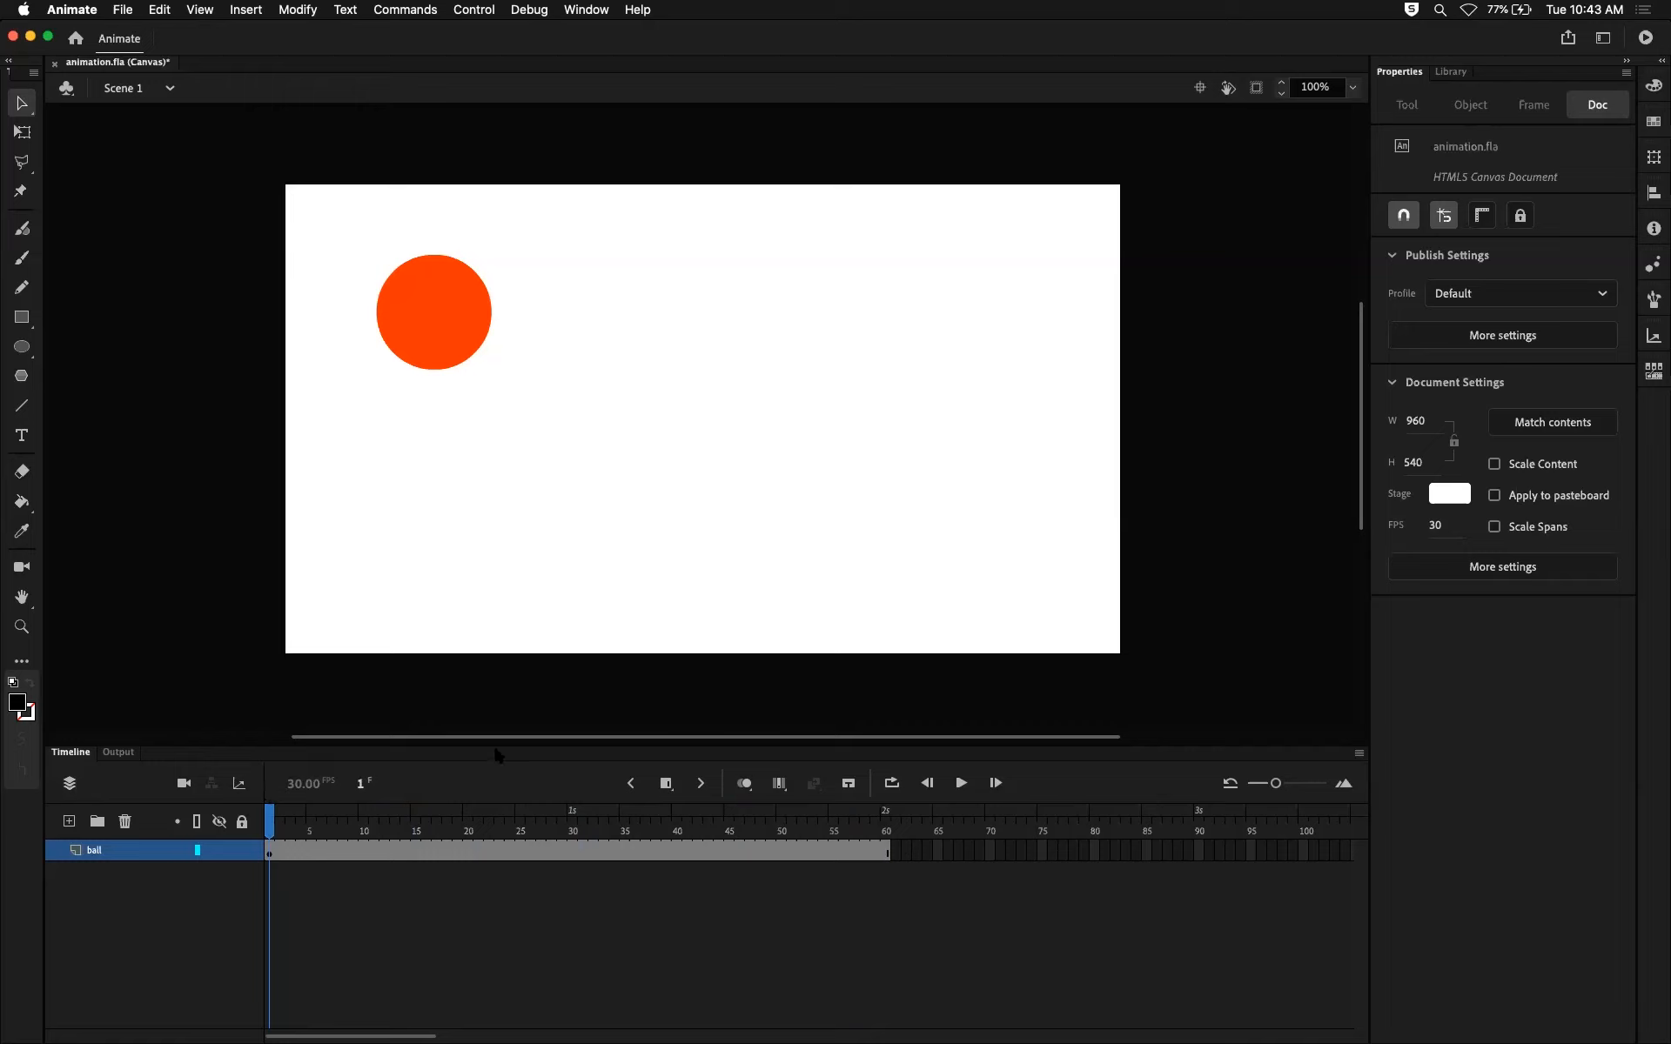
# Scrub the playhead to frame 20 and insert a keyframe there on the ball layer.
pyautogui.moveTo(269, 831)
pyautogui.mouseDown()
pyautogui.moveTo(312, 831)
pyautogui.moveTo(265, 827)
pyautogui.mouseUp()
pyautogui.click(357, 818)
pyautogui.moveTo(361, 818); pyautogui.dragTo(275, 857)
pyautogui.click(467, 853)
pyautogui.moveTo(467, 821); pyautogui.dragTo(467, 821)
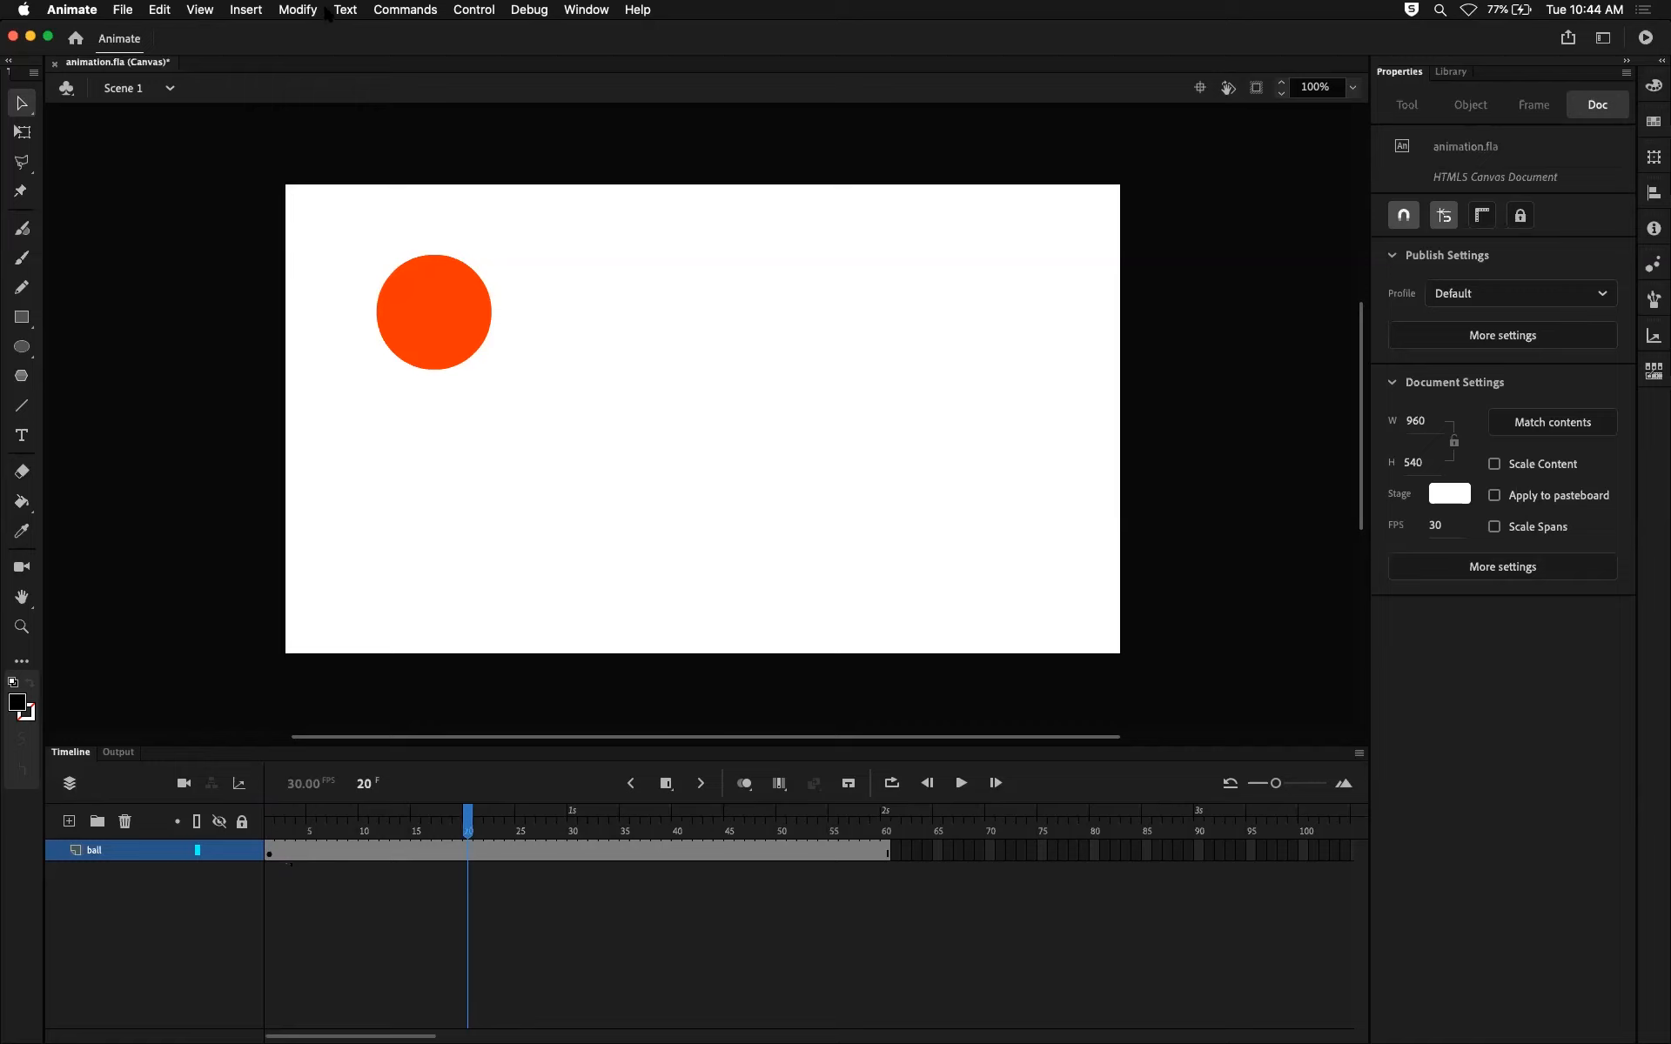
pyautogui.click(666, 783)
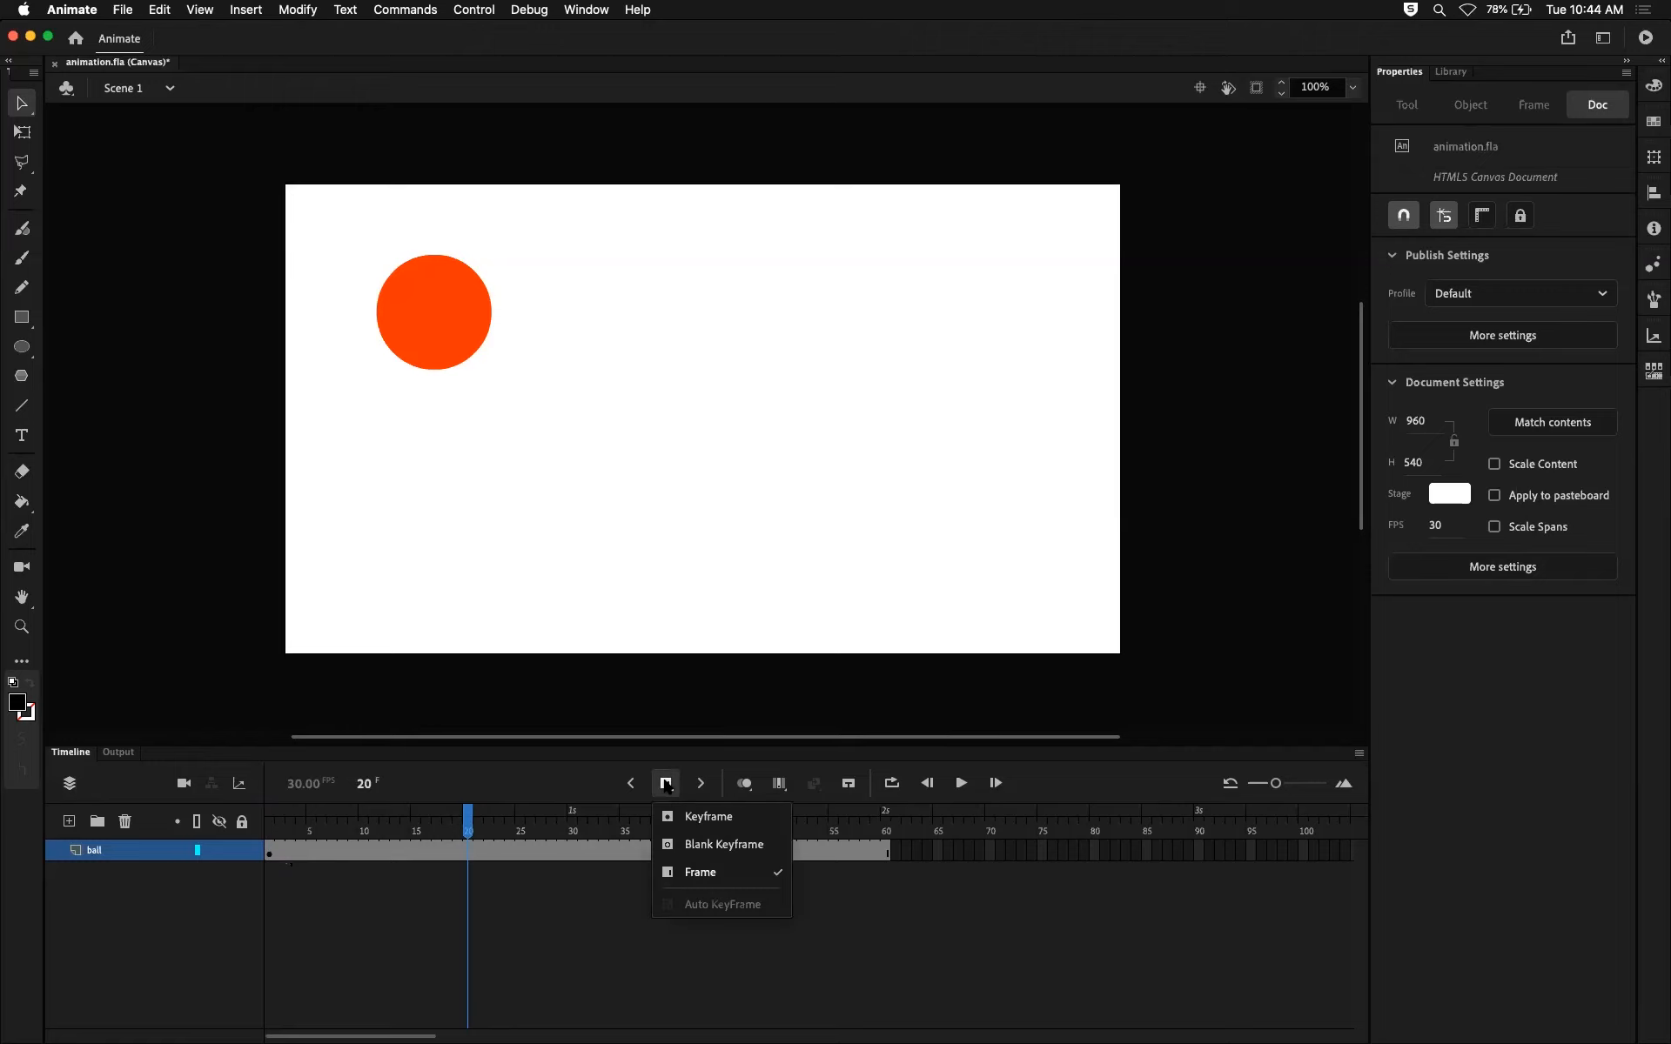
pyautogui.click(690, 818)
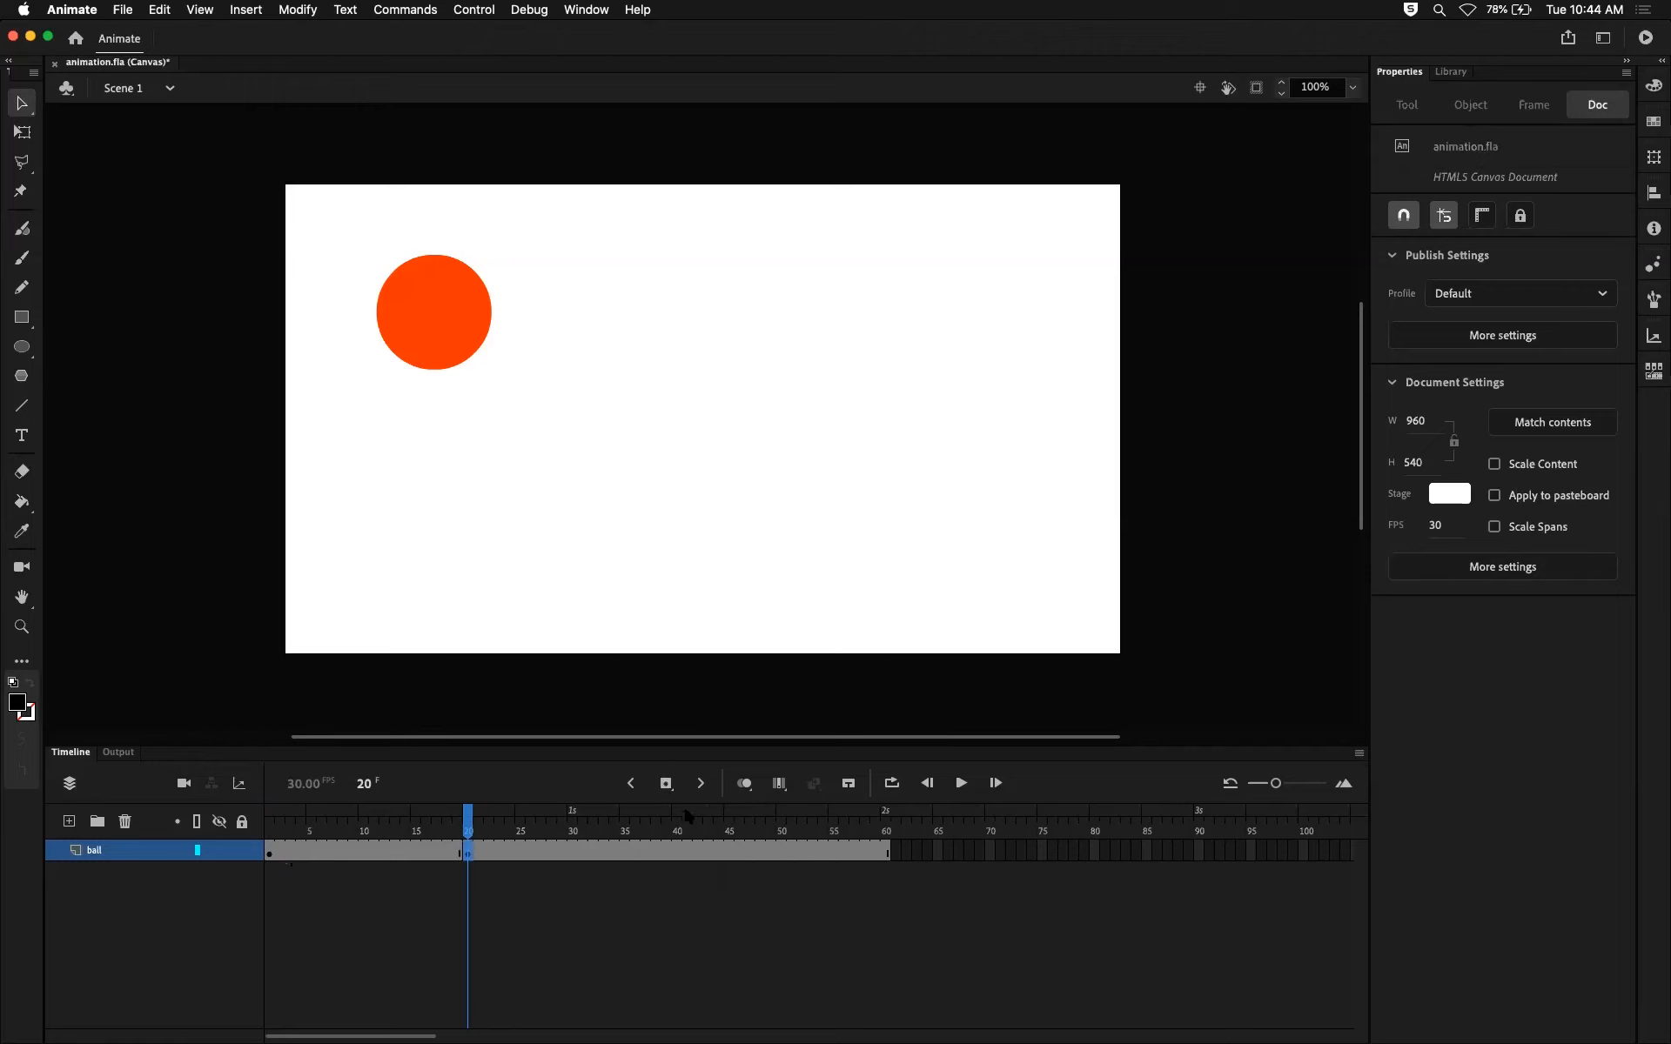
# Undo the keyframe at frame 20 of the ball layer and insert it there again.
pyautogui.click(468, 850)
pyautogui.press('super+z')
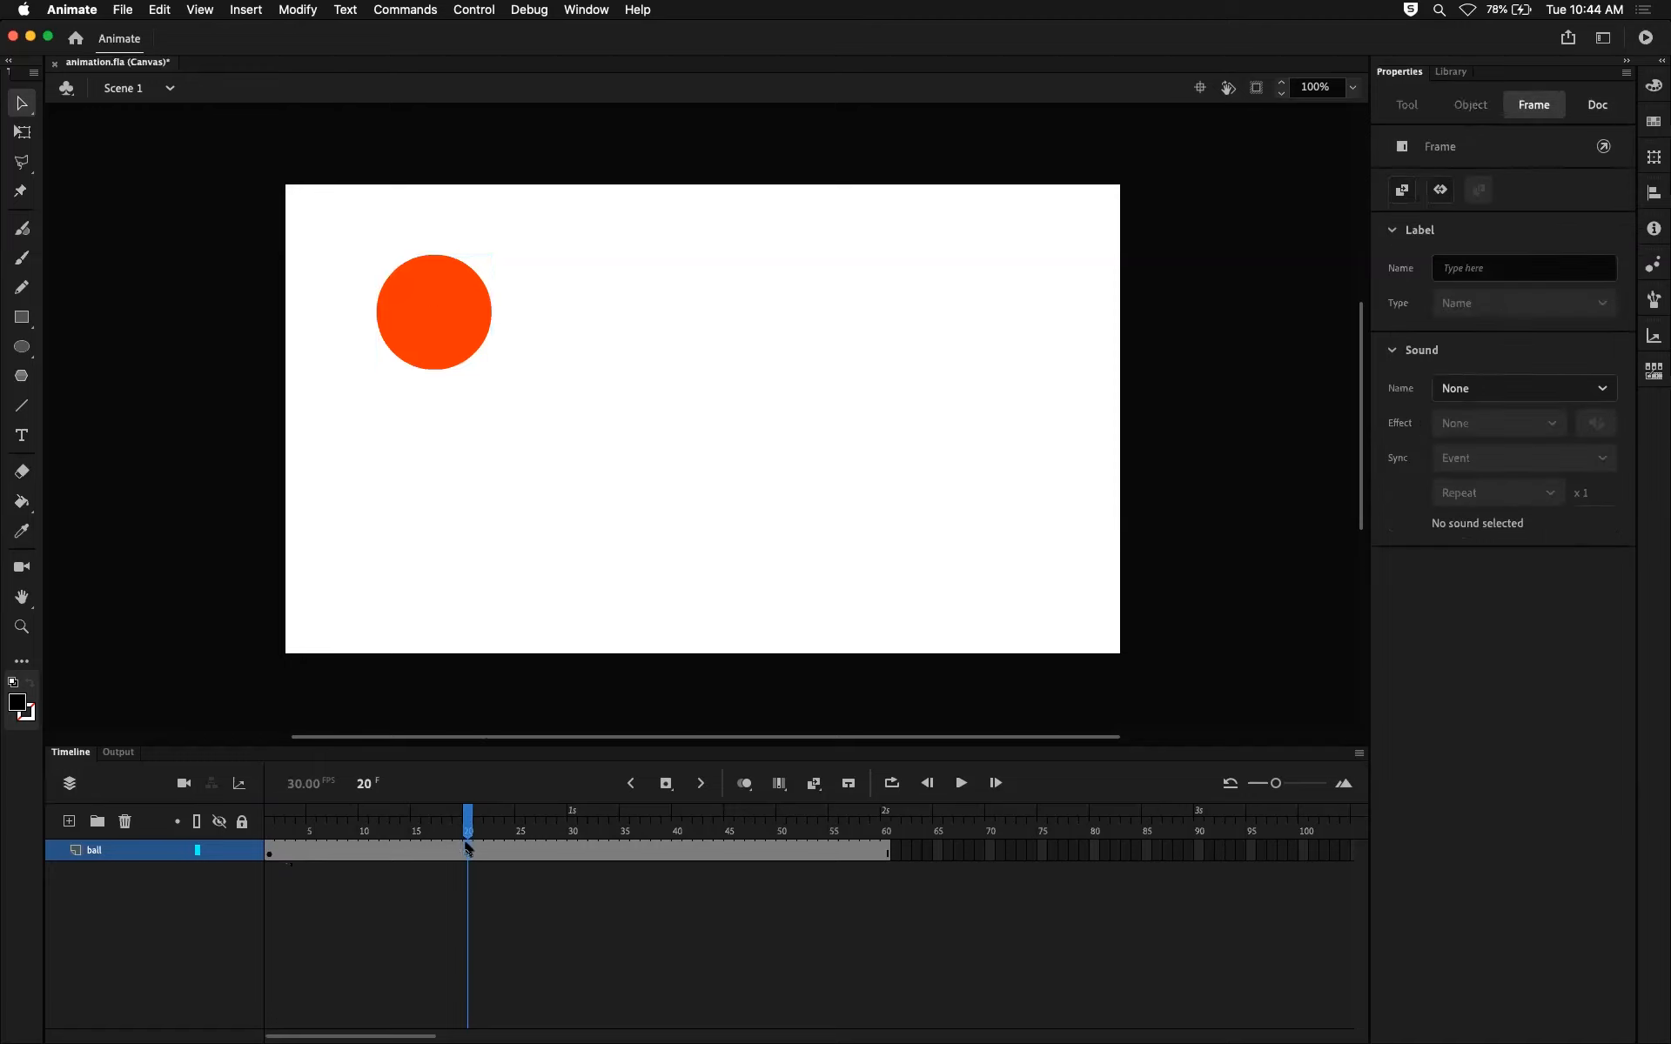
pyautogui.click(467, 848)
pyautogui.press(',')
pyautogui.press(',')
pyautogui.press(',')
pyautogui.press(',')
pyautogui.press(',')
pyautogui.click(468, 854)
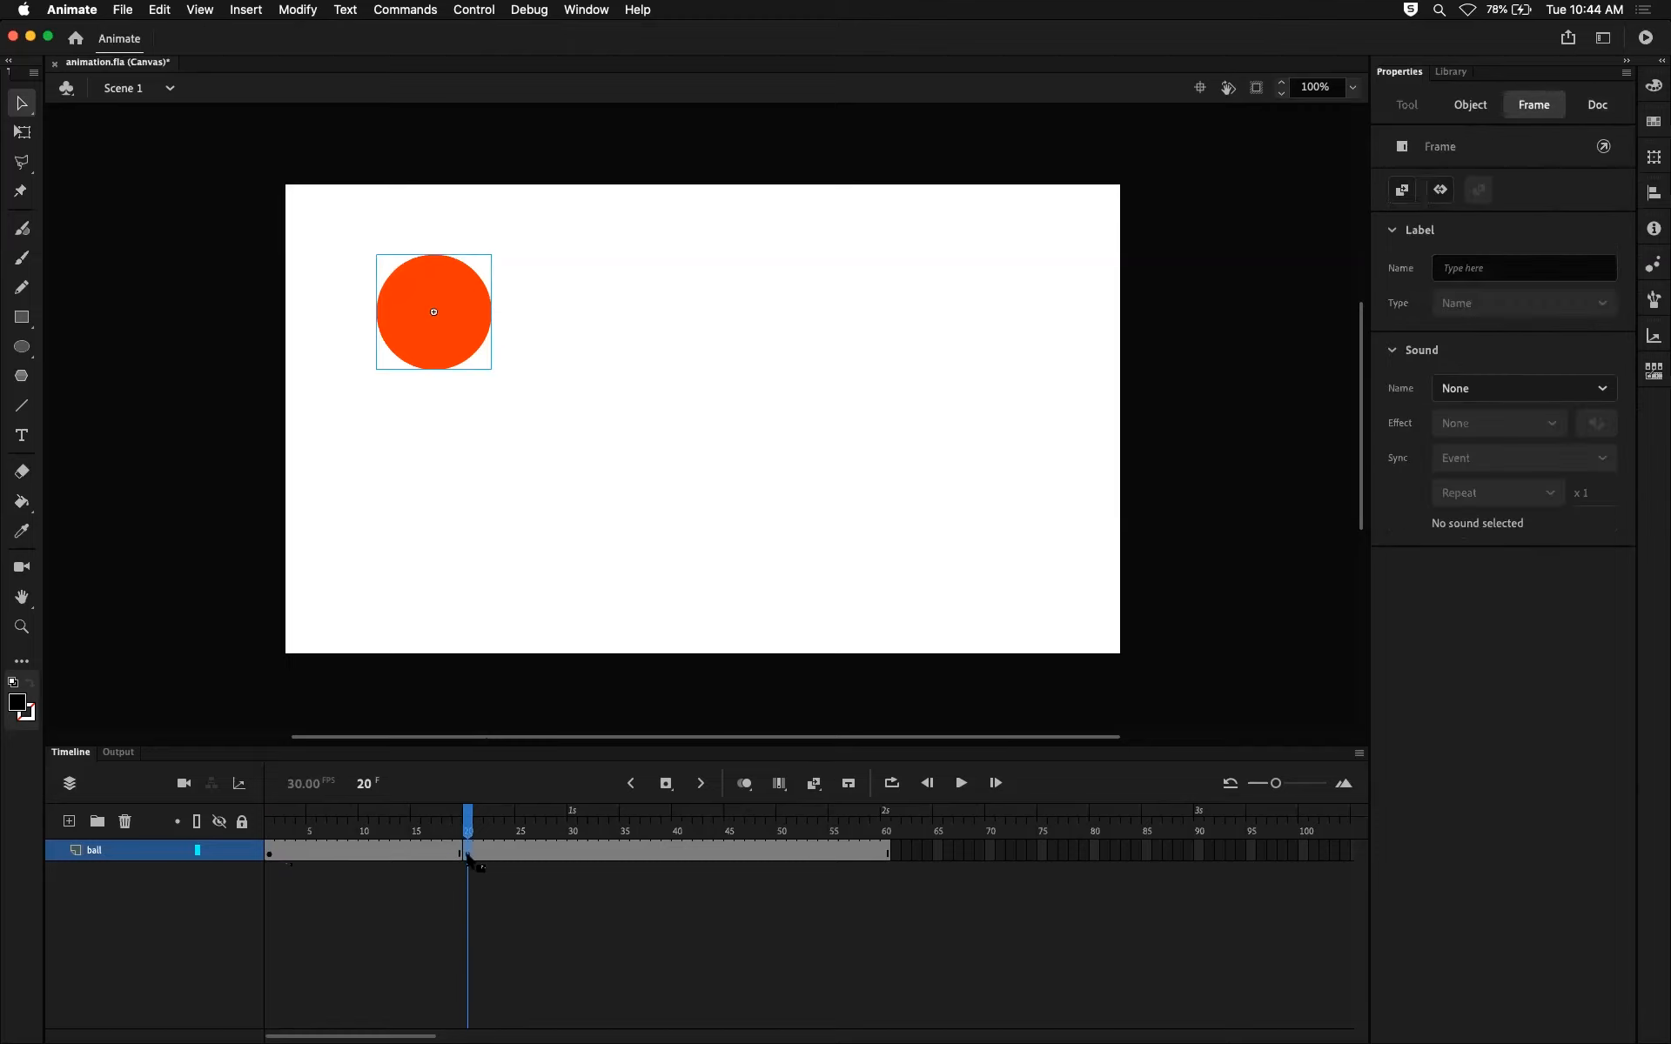
# Insert a keyframe at frame 30 of the ball layer instead, scrub before it and reselect it.
pyautogui.click(573, 853)
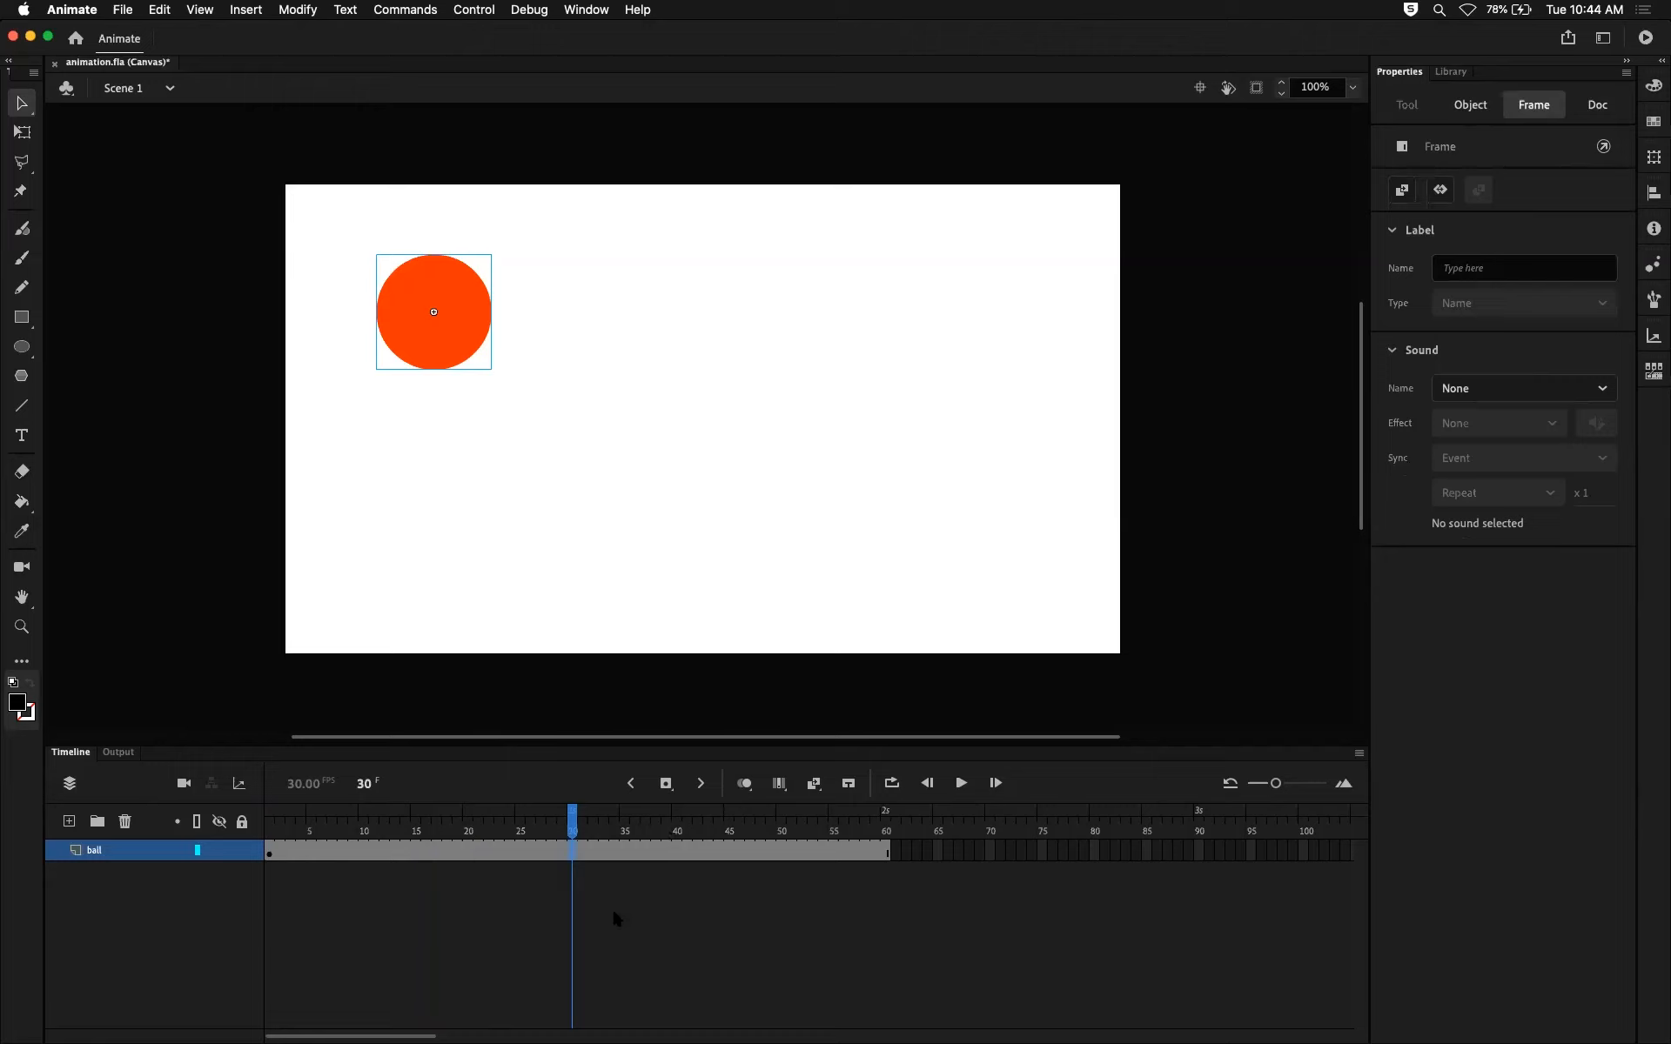
pyautogui.press('F6')
pyautogui.moveTo(573, 826); pyautogui.dragTo(510, 823)
pyautogui.click(578, 853)
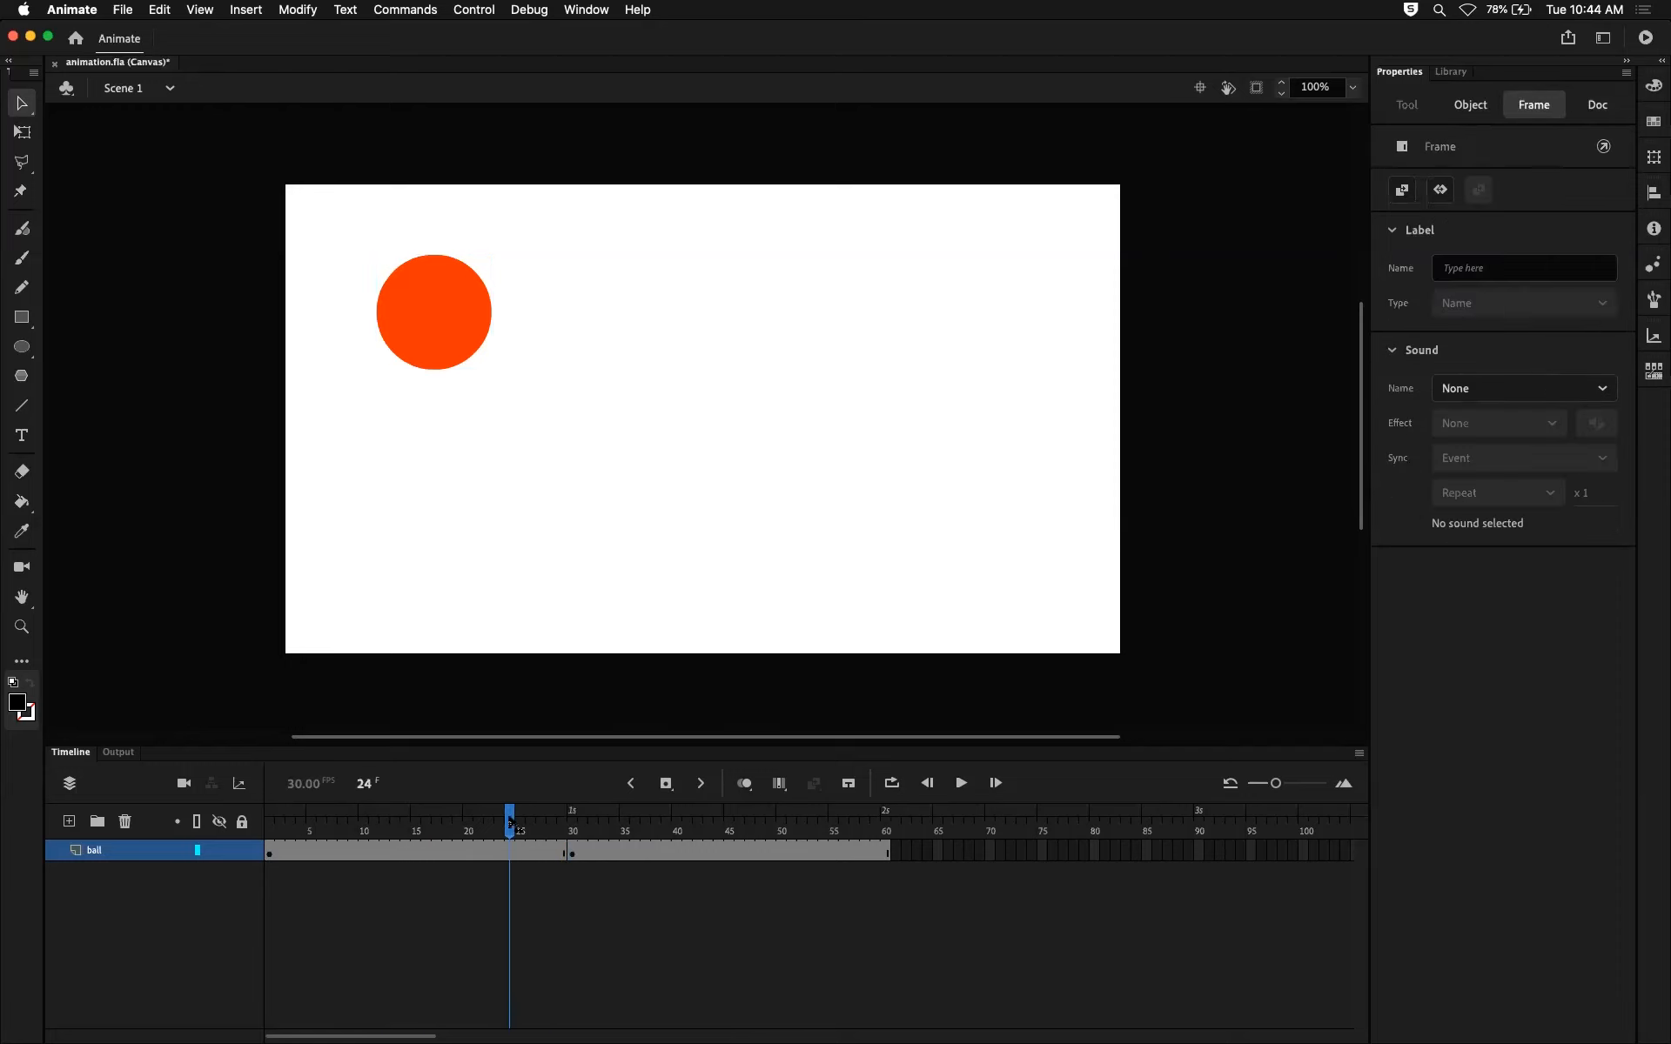
pyautogui.click(570, 854)
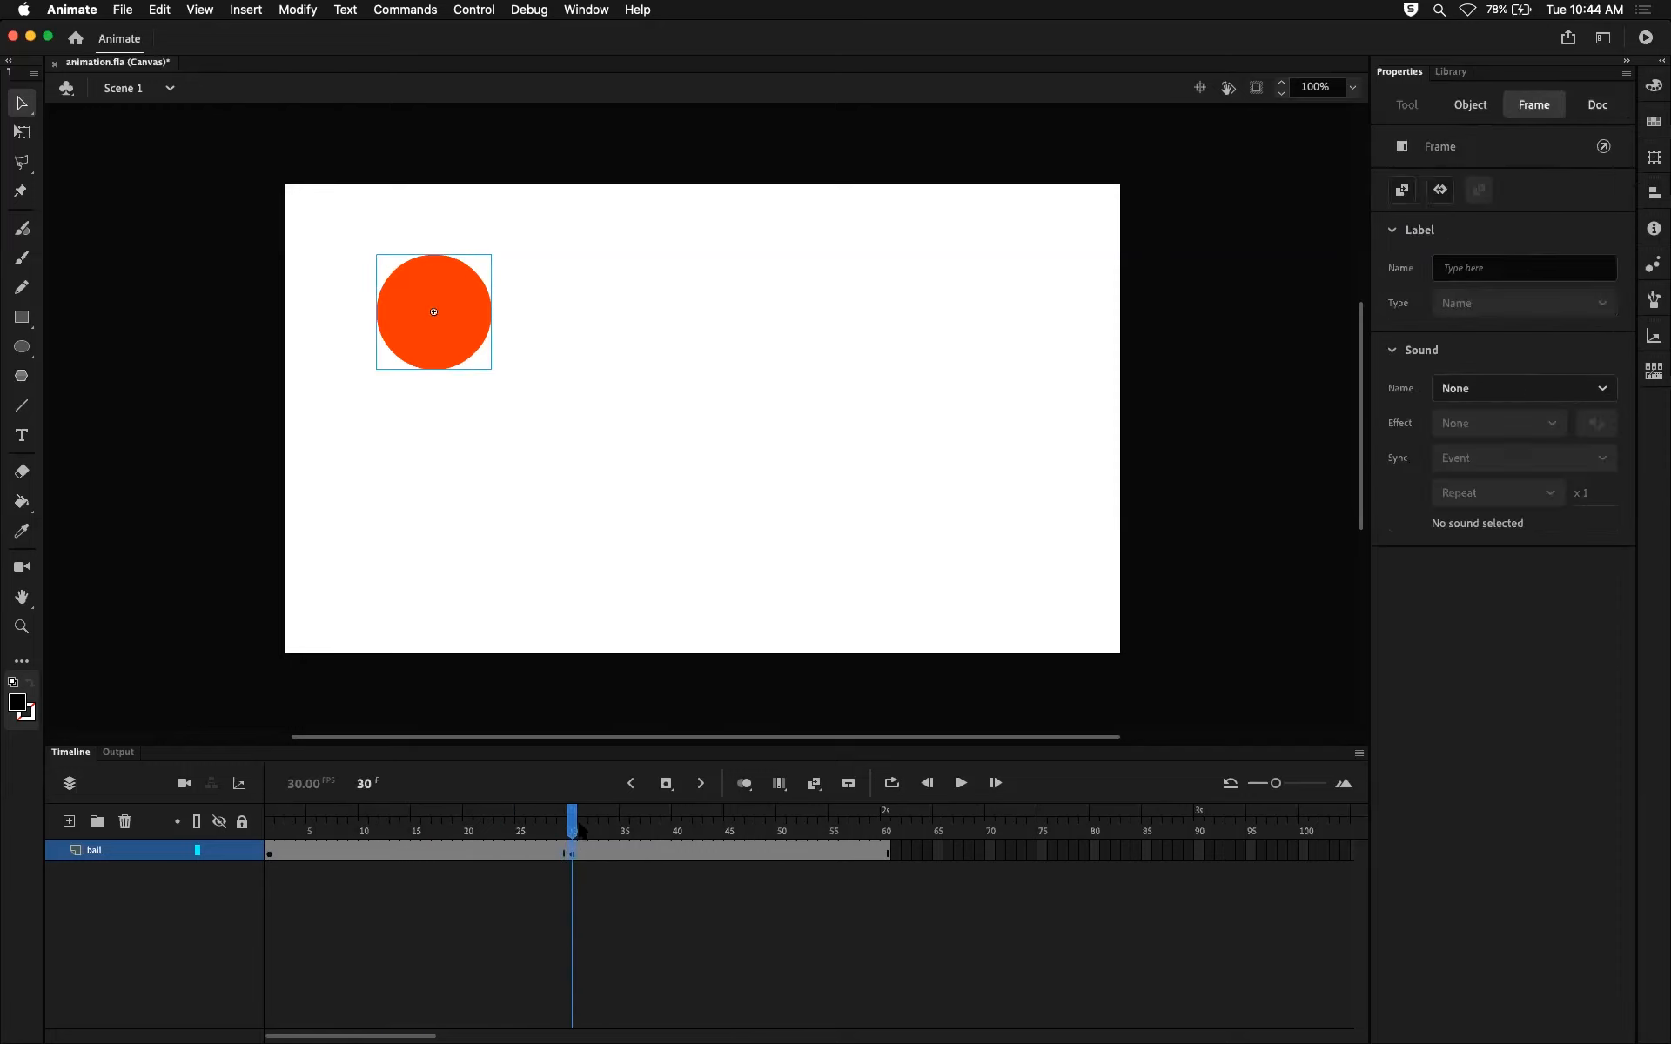
pyautogui.moveTo(573, 827); pyautogui.dragTo(531, 825)
pyautogui.click(581, 853)
pyautogui.click(574, 851)
pyautogui.click(644, 918)
pyautogui.click(574, 855)
pyautogui.keyDown('super'); pyautogui.click(571, 857); pyautogui.keyUp('super')
pyautogui.moveTo(561, 854); pyautogui.dragTo(562, 854)
# Undo the keyframe at frame 30 of the ball layer.
pyautogui.press('super+z')
pyautogui.press('super+z')
pyautogui.press('super+z')
pyautogui.press('super+z')
pyautogui.press('super+z')
pyautogui.press('super+z')
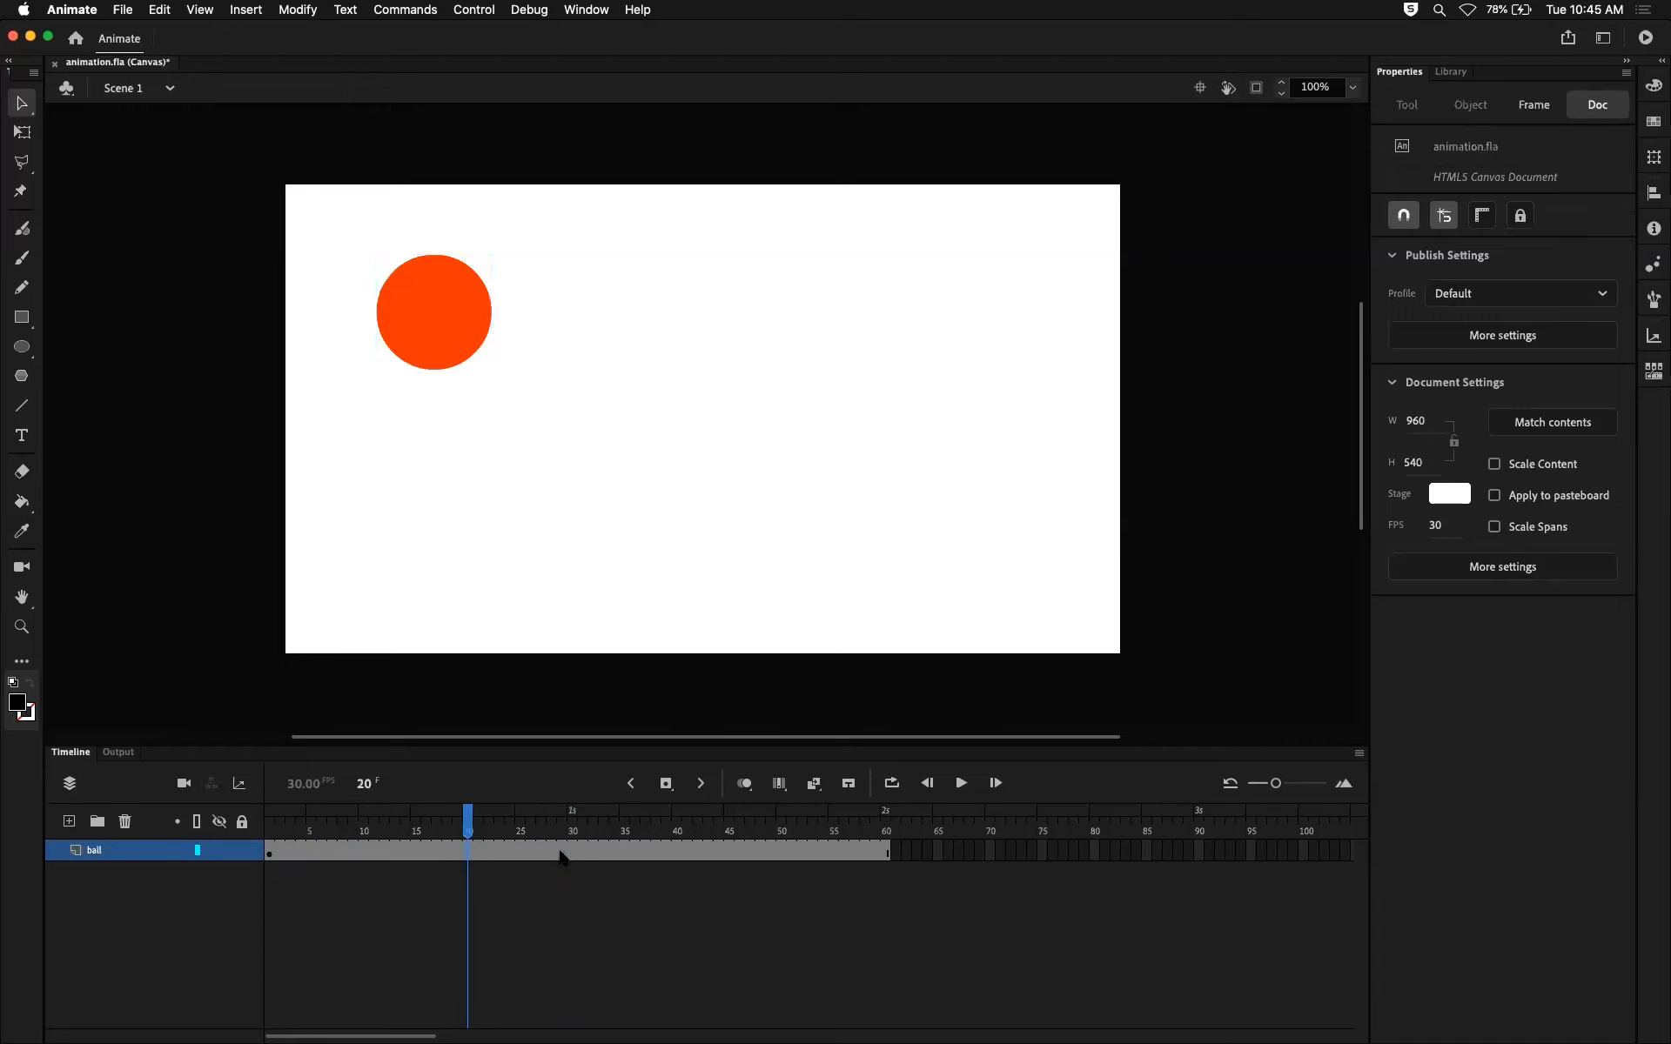
# Try a keyframe at frame 20 of the ball layer and undo it.
pyautogui.press('F6')
pyautogui.click(532, 846)
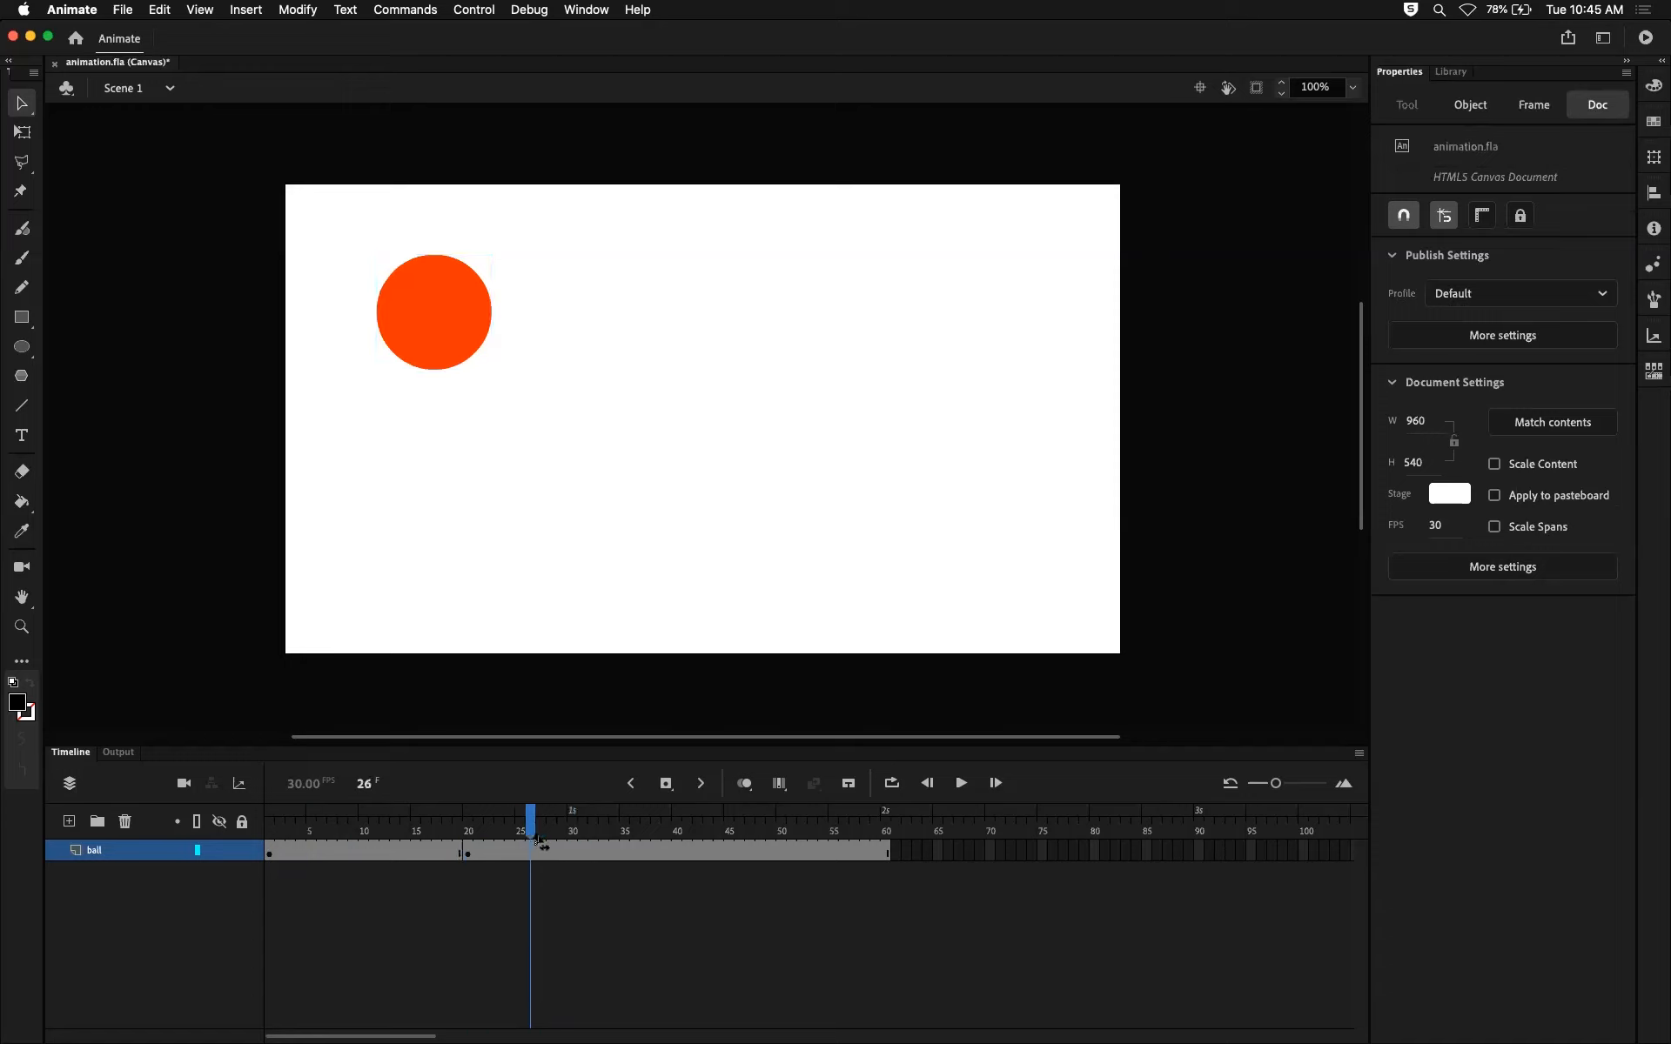
pyautogui.click(468, 853)
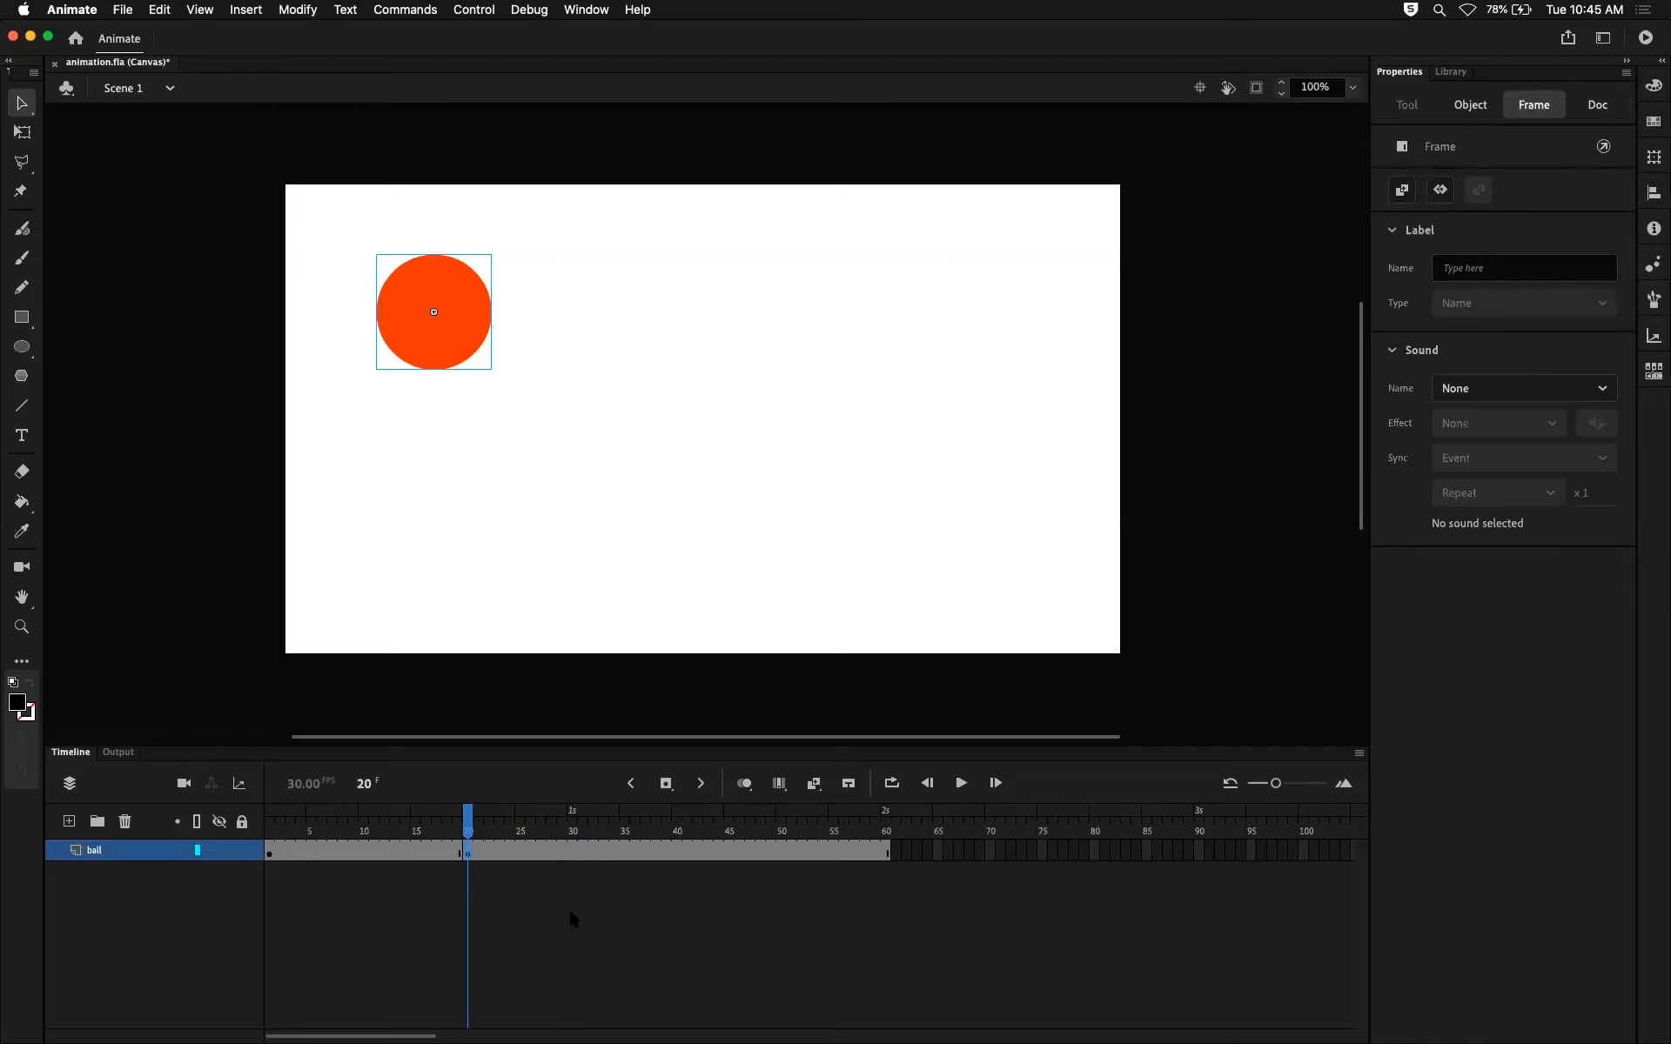
pyautogui.press('super+z')
# Insert a keyframe at frame 30 of the ball layer and look over the frame commands available for it.
pyautogui.moveTo(468, 828); pyautogui.dragTo(573, 829)
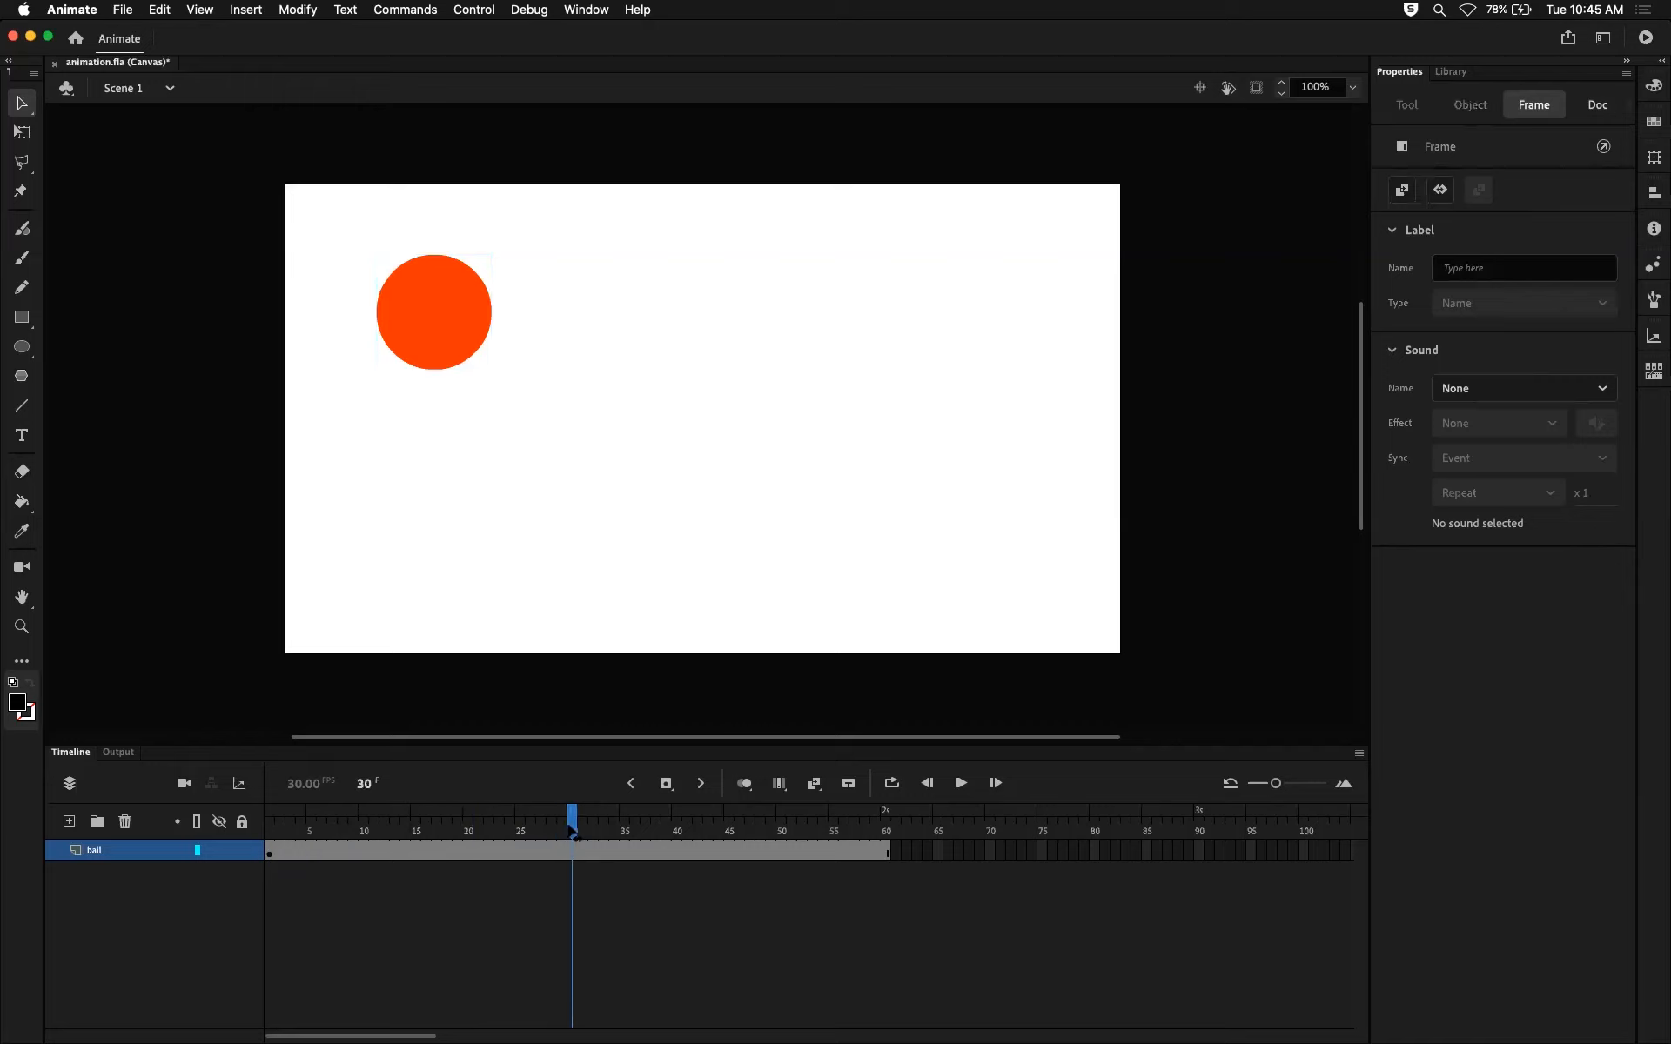
pyautogui.click(574, 851)
pyautogui.press('F6')
pyautogui.rightClick(574, 857)
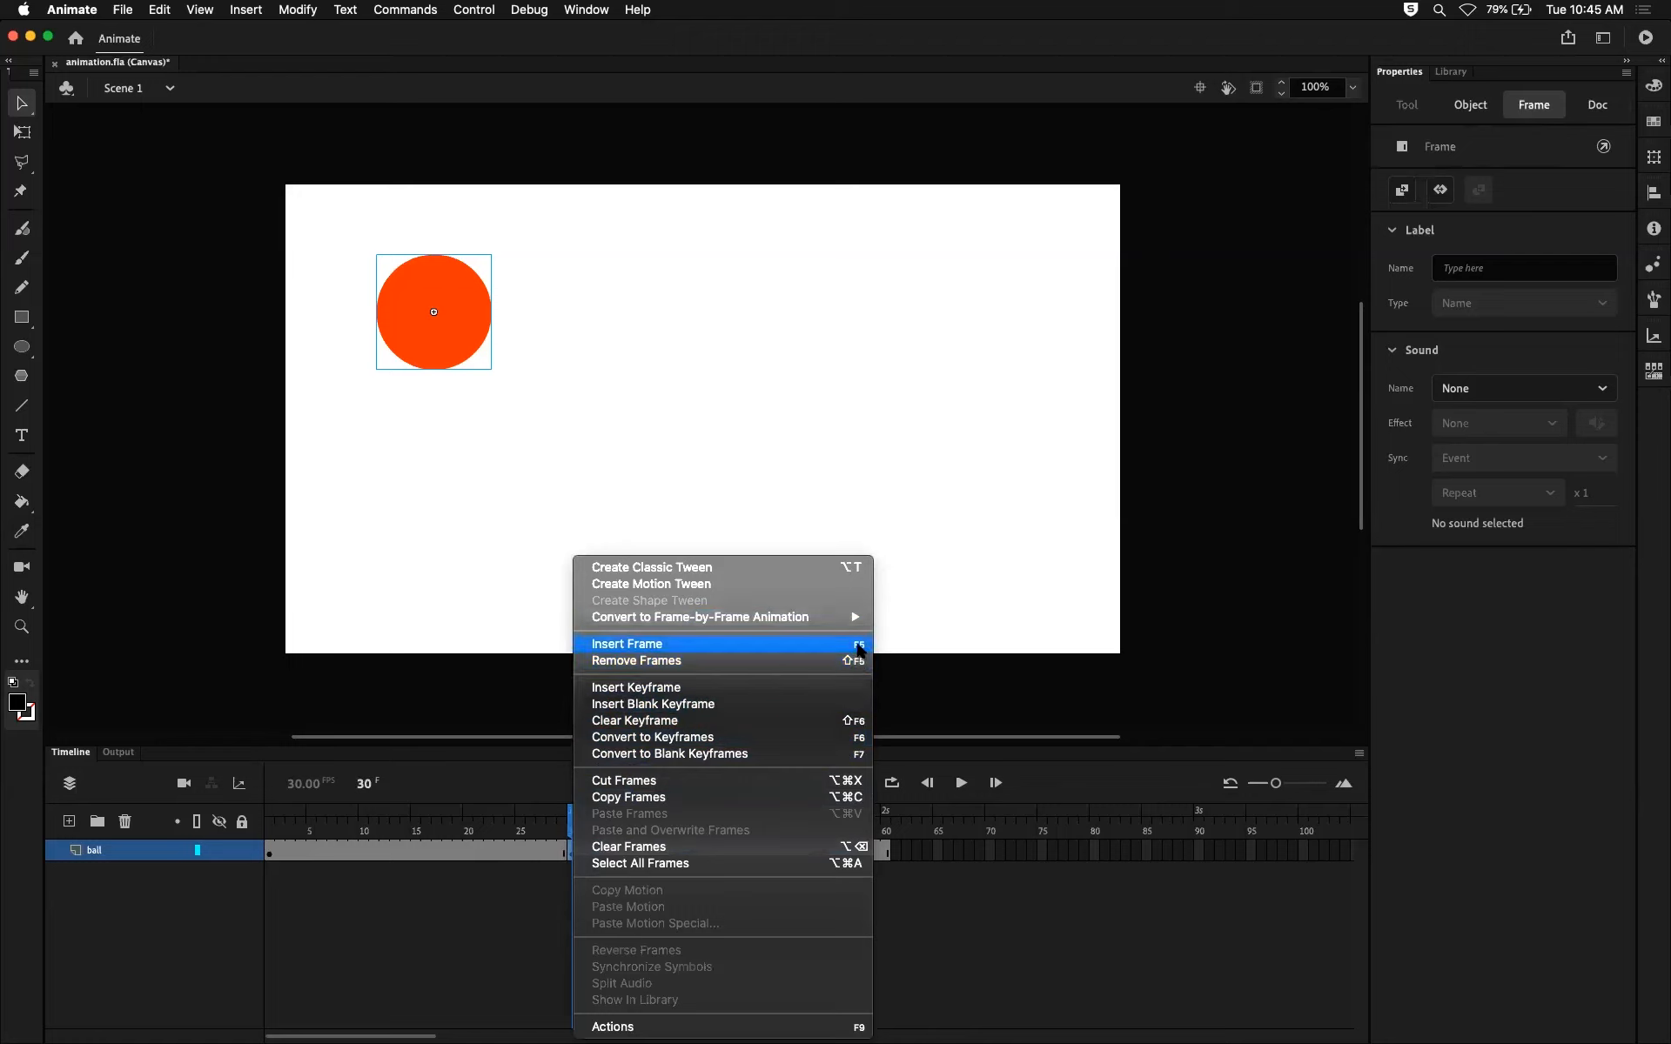
pyautogui.click(862, 722)
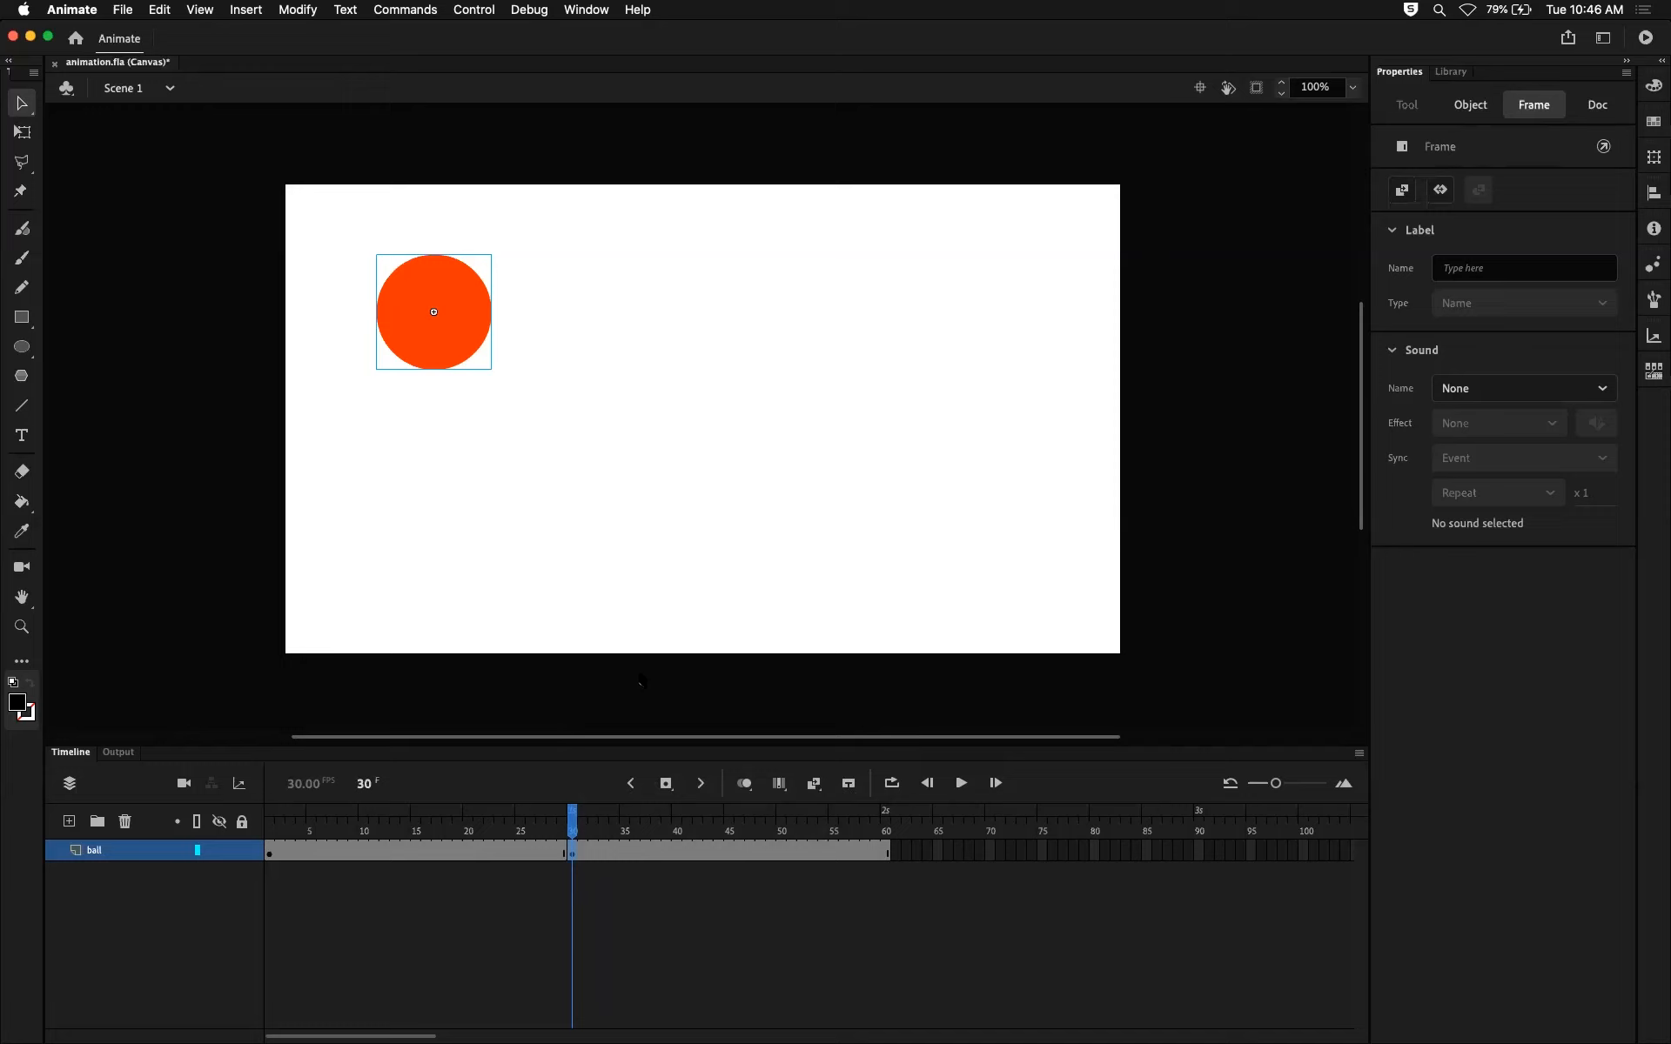
# At the frame 30 keyframe, move the ball straight across the stage to X 774, and return the playhead to frame 1.
pyautogui.click(579, 820)
pyautogui.moveTo(576, 818)
pyautogui.mouseDown()
pyautogui.moveTo(270, 818)
pyautogui.moveTo(552, 820)
pyautogui.moveTo(577, 844)
pyautogui.mouseUp()
pyautogui.click(573, 850)
pyautogui.click(273, 854)
pyautogui.click(574, 850)
pyautogui.moveTo(477, 328); pyautogui.dragTo(1001, 330)
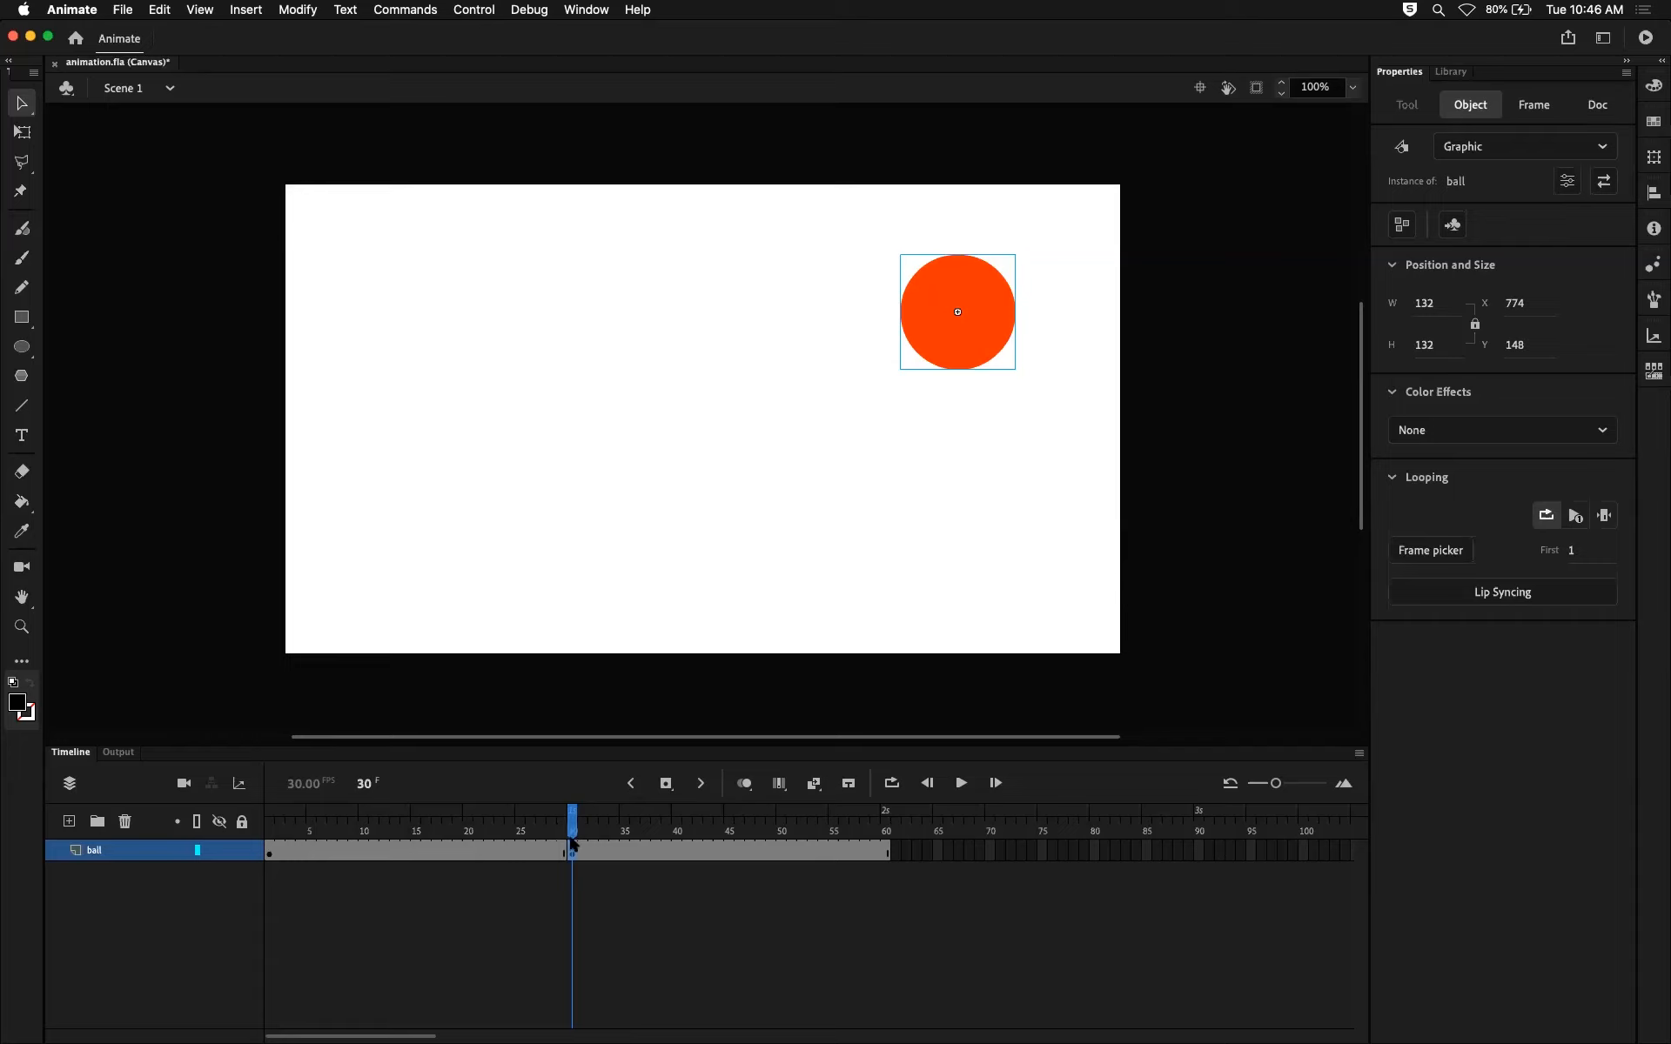
pyautogui.moveTo(572, 818); pyautogui.dragTo(258, 825)
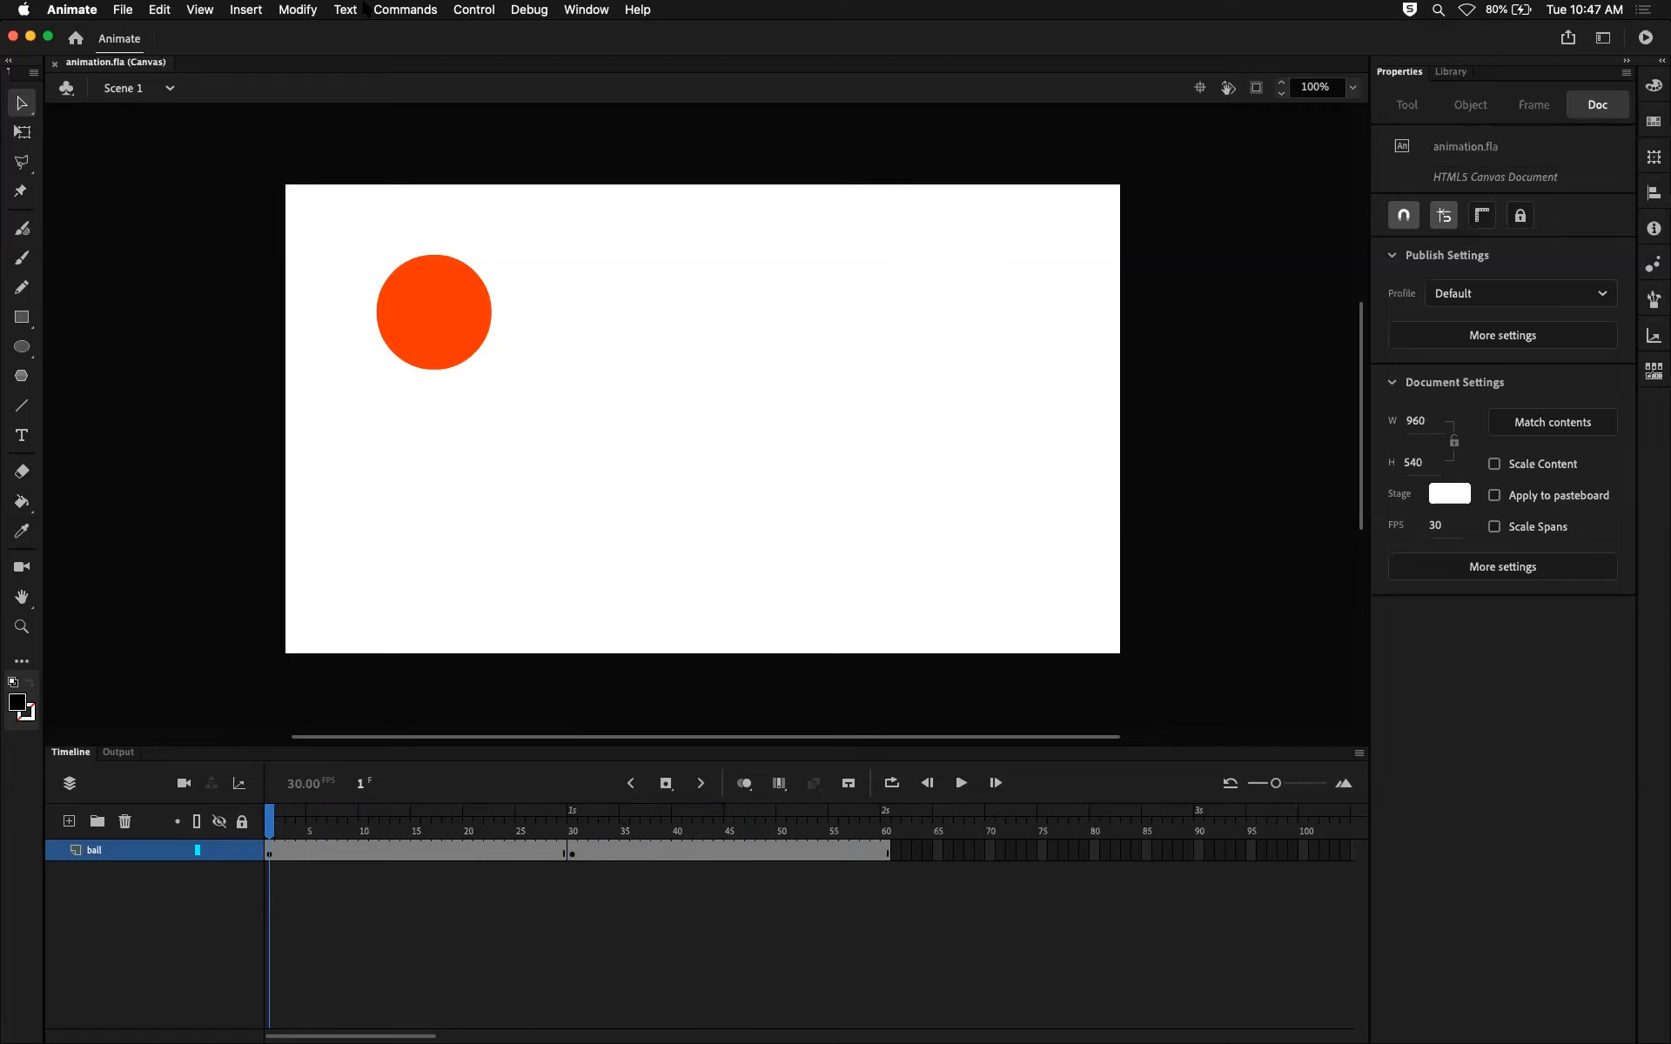
# Publish the document and test the ball animation in the browser.
pyautogui.click(122, 10)
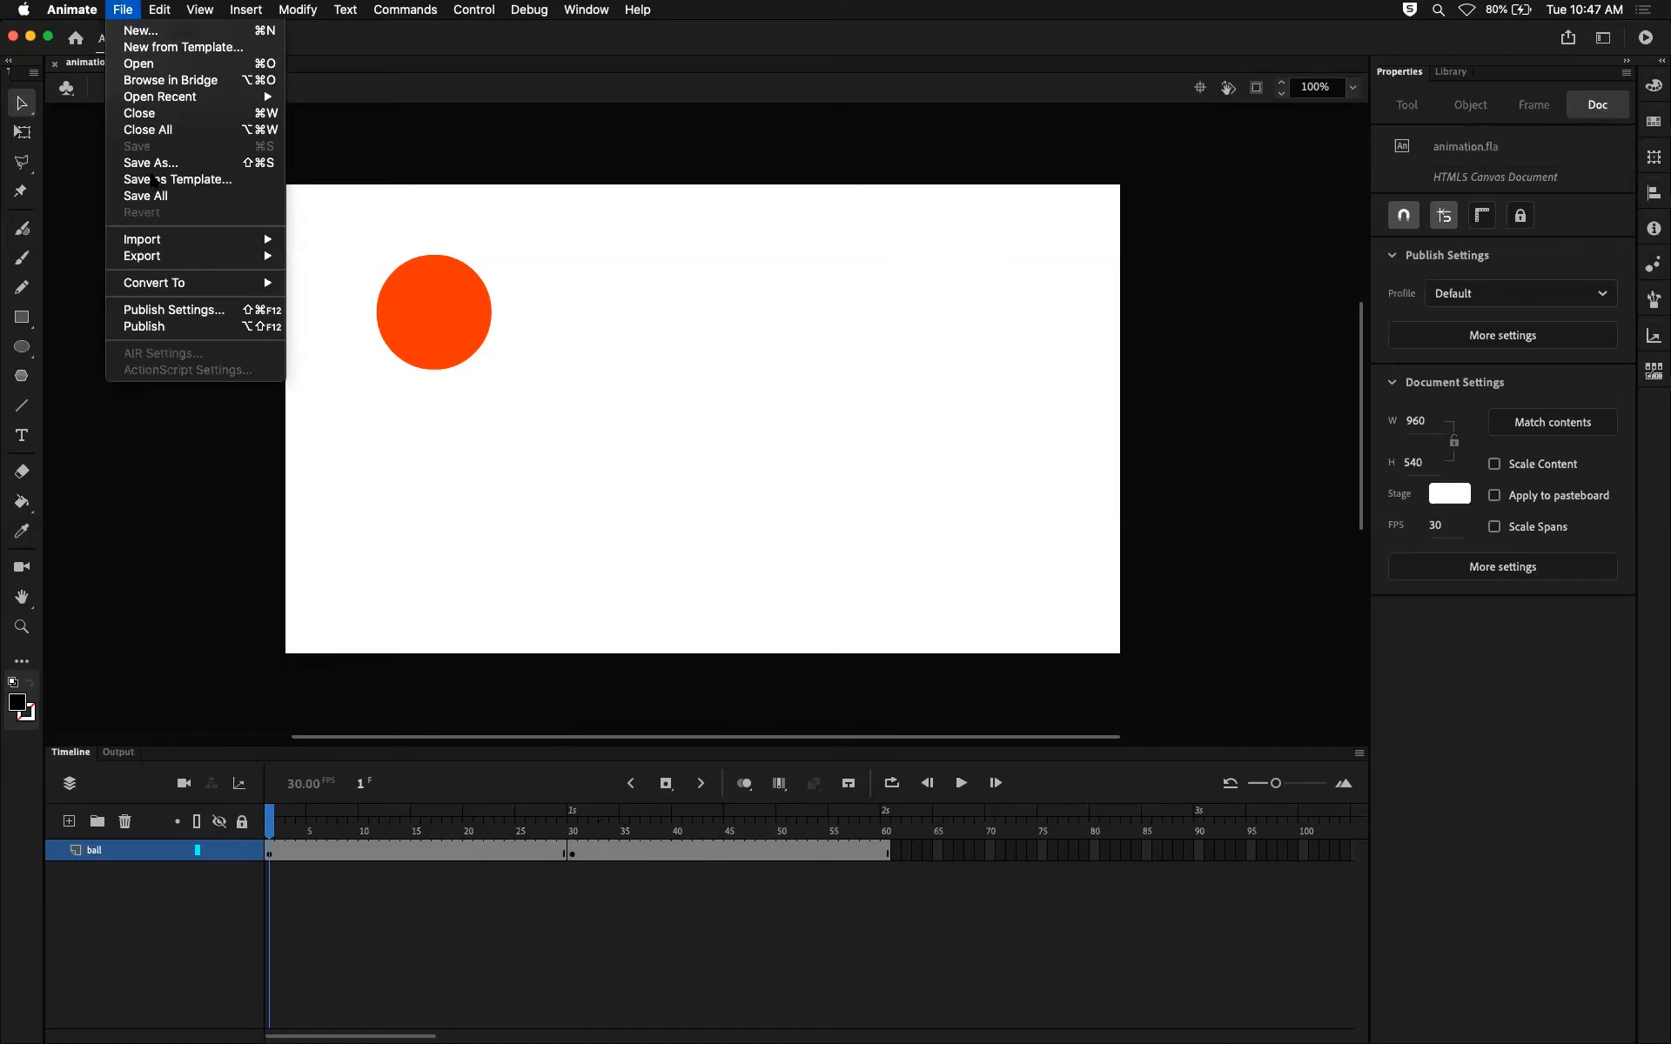
pyautogui.click(162, 326)
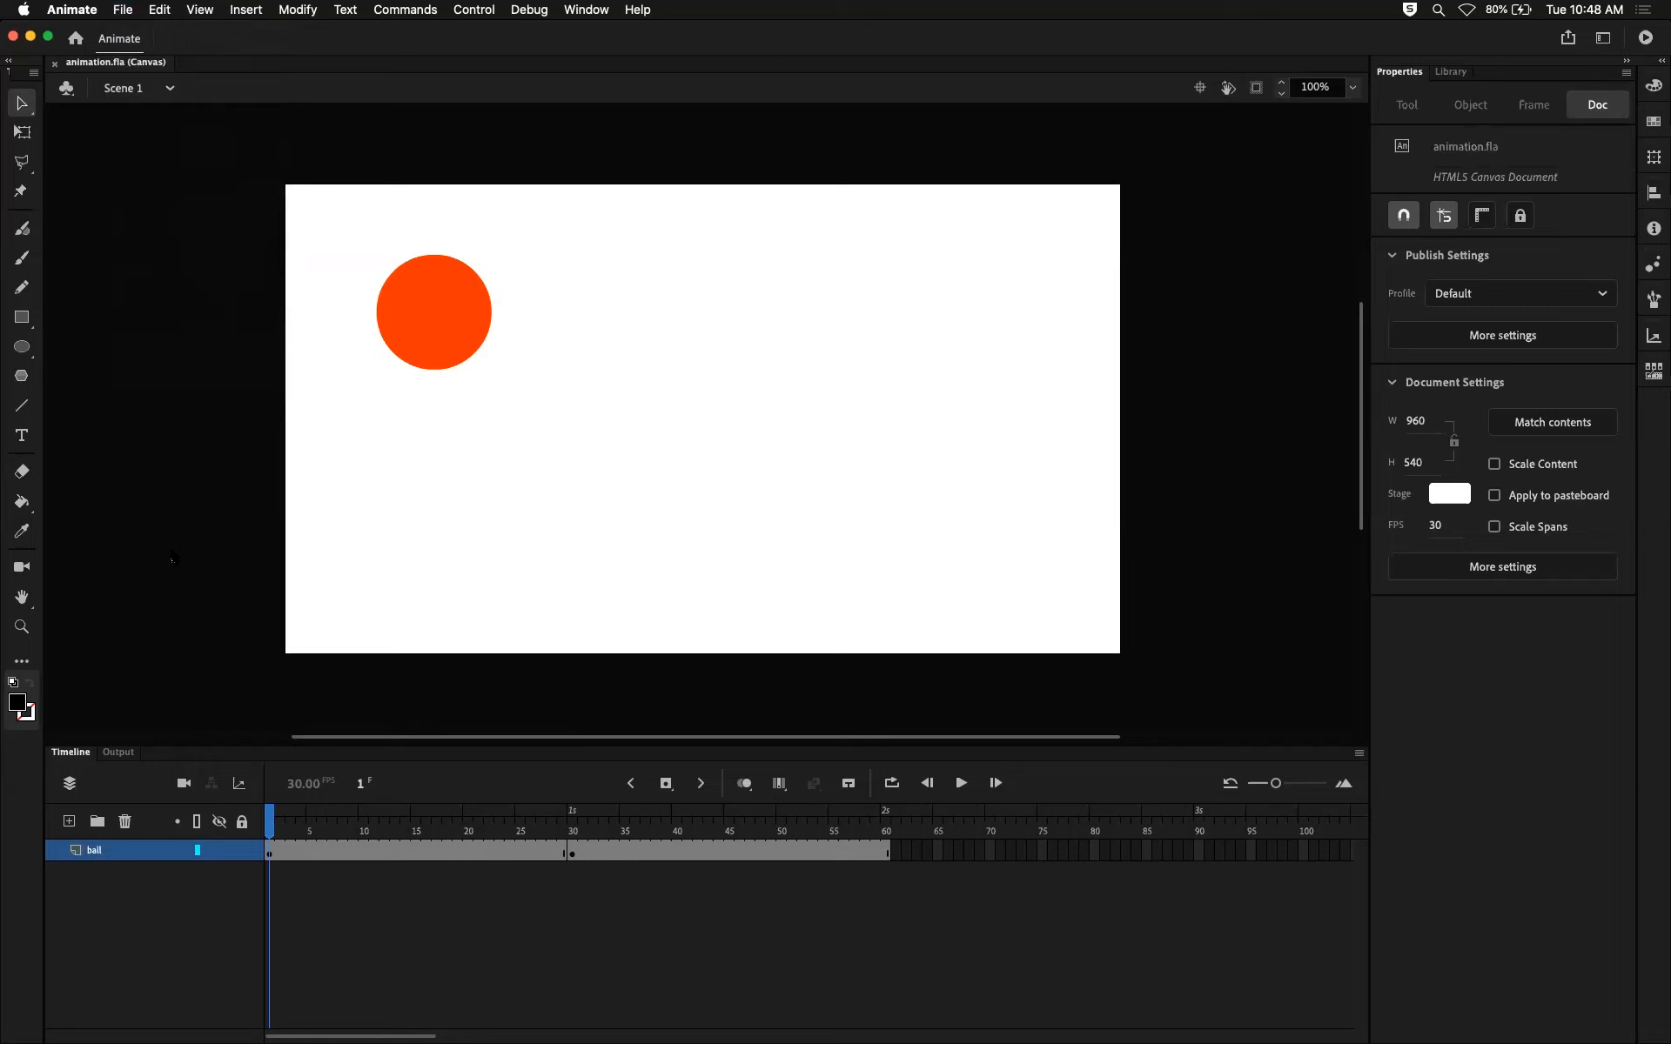
pyautogui.press('super+Return')
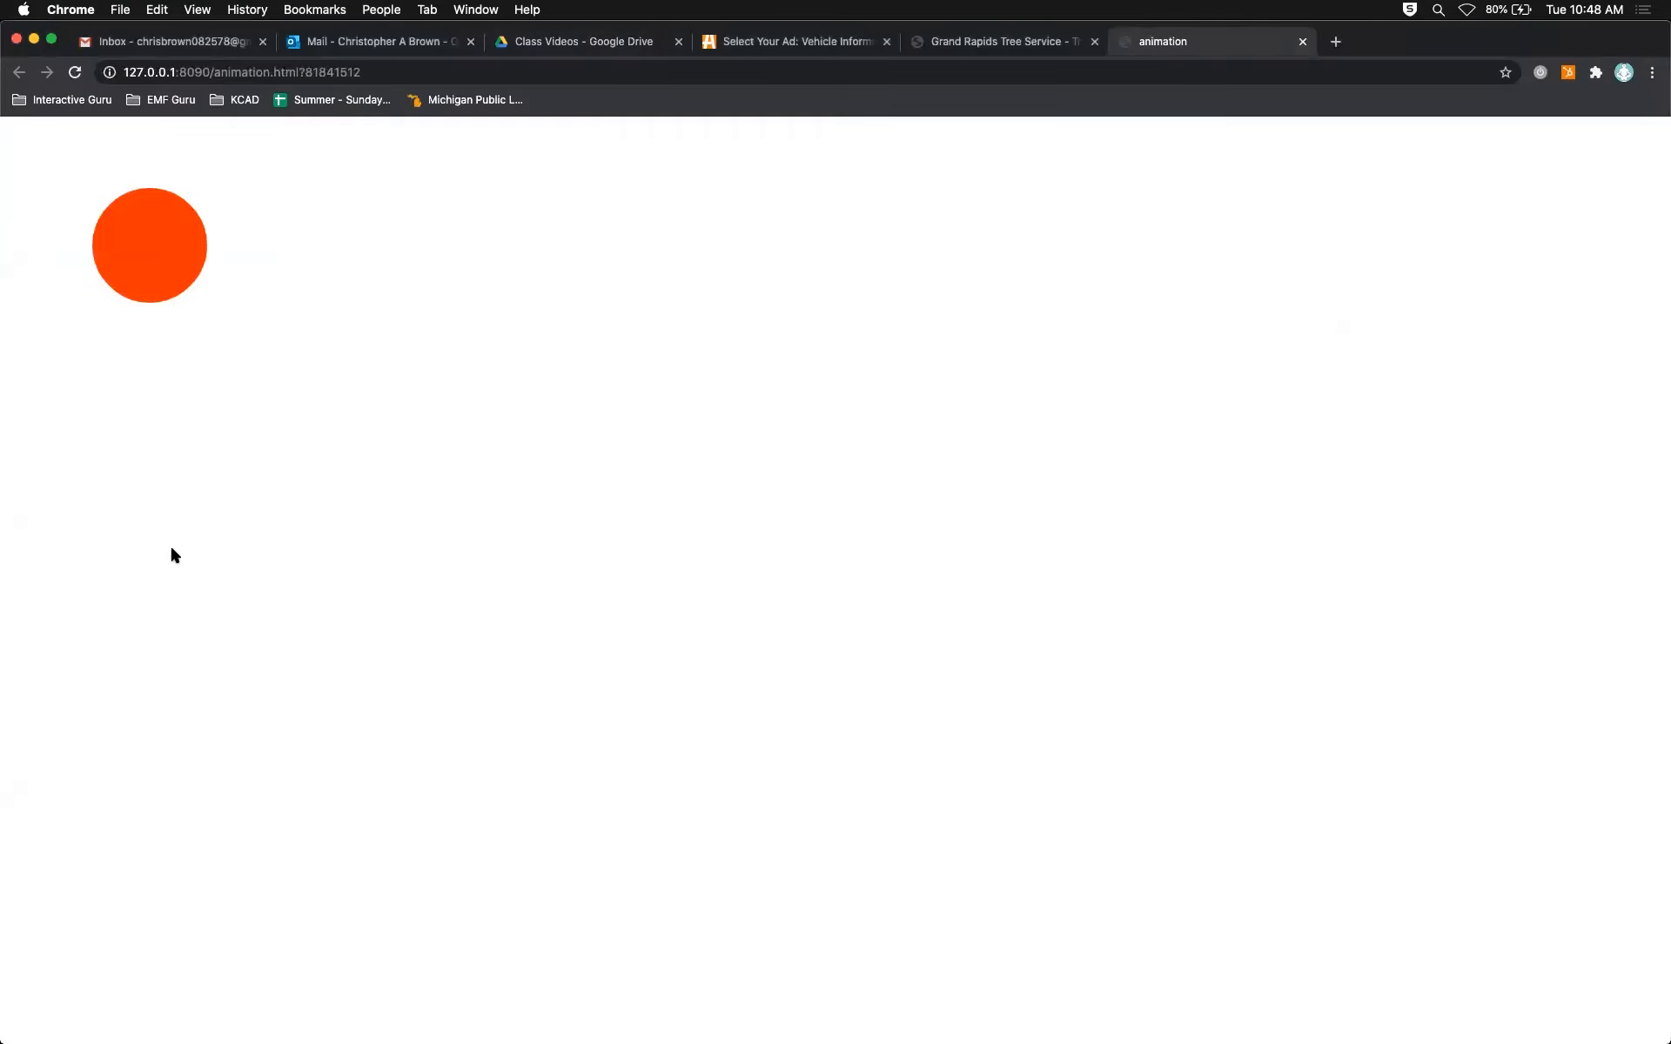
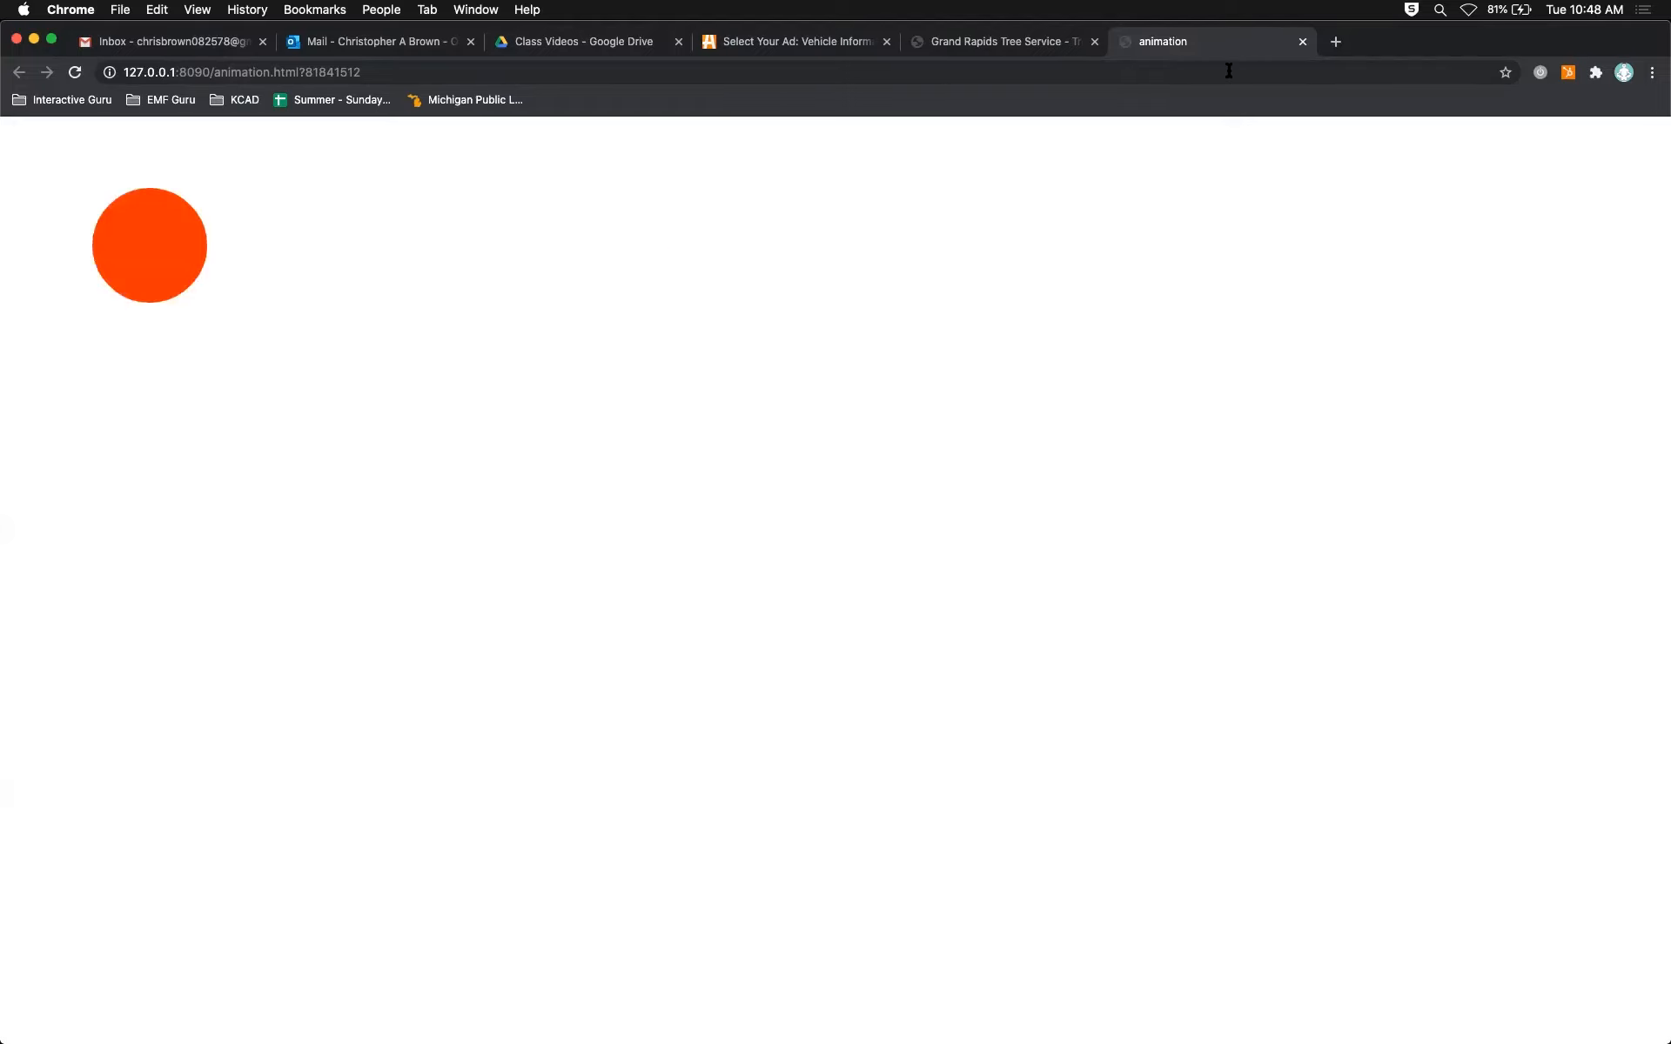
# Close the browser preview, switch back to Animate and check the output warnings before returning to the timeline.
pyautogui.click(1303, 42)
pyautogui.press('super+Tab')
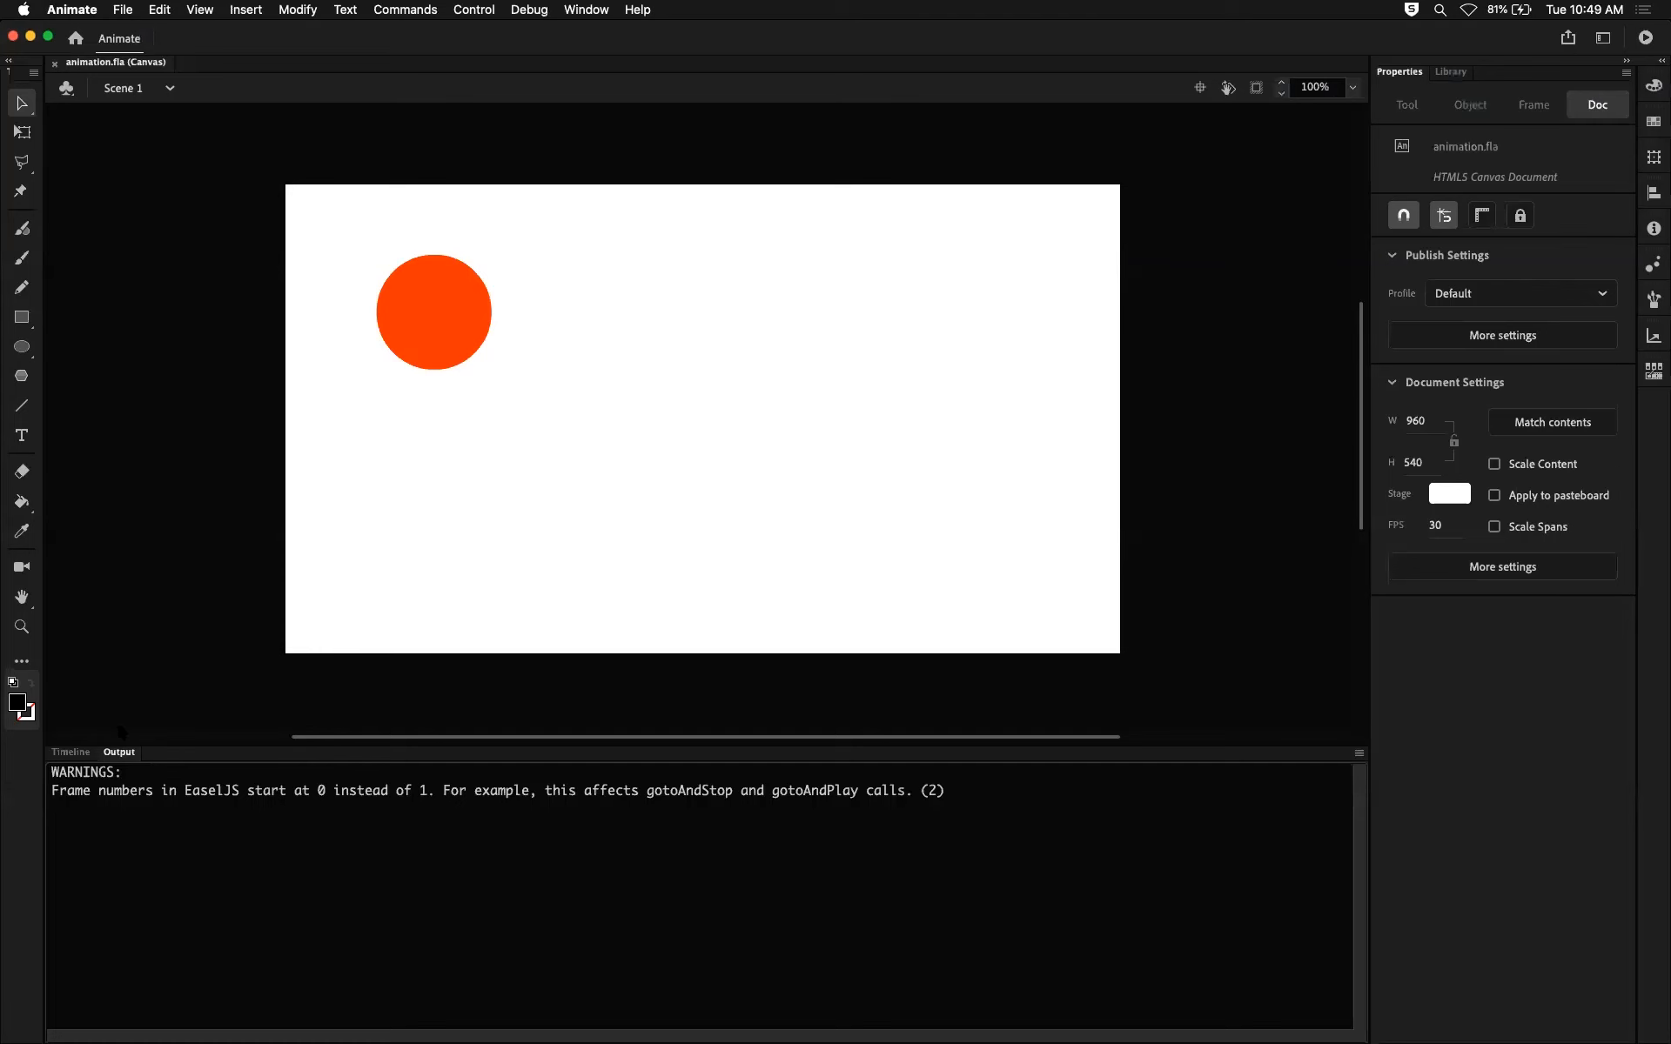
pyautogui.click(73, 752)
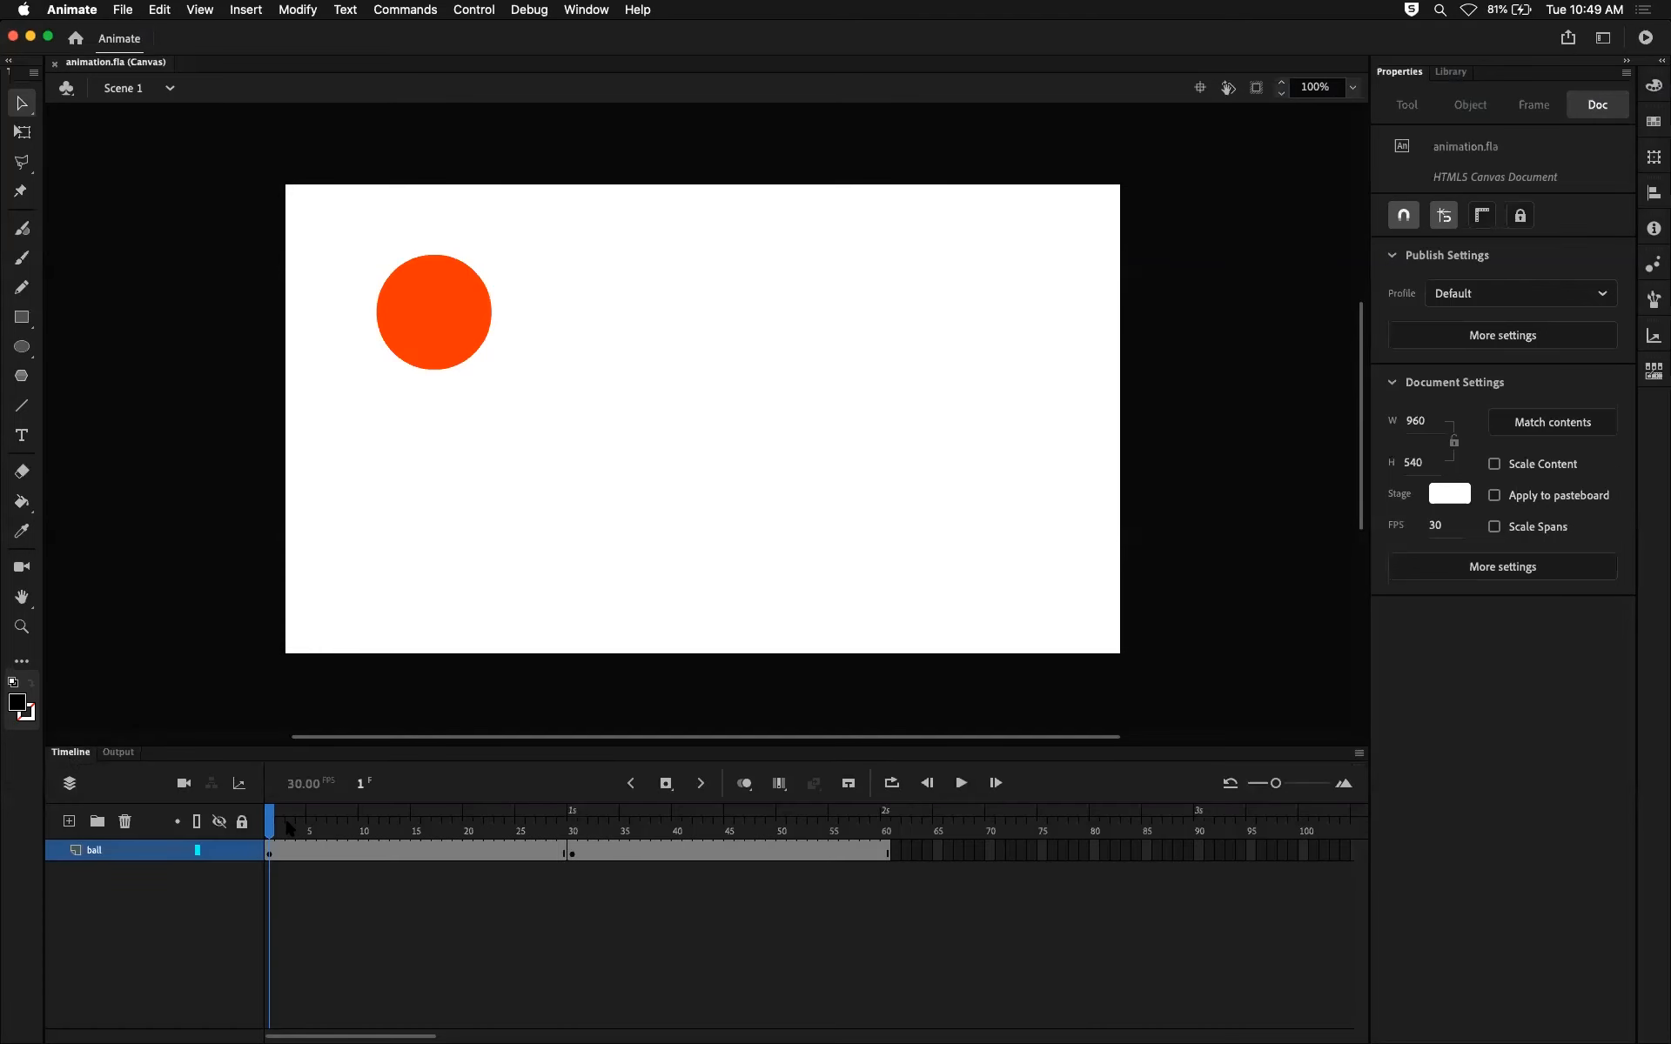
pyautogui.click(118, 752)
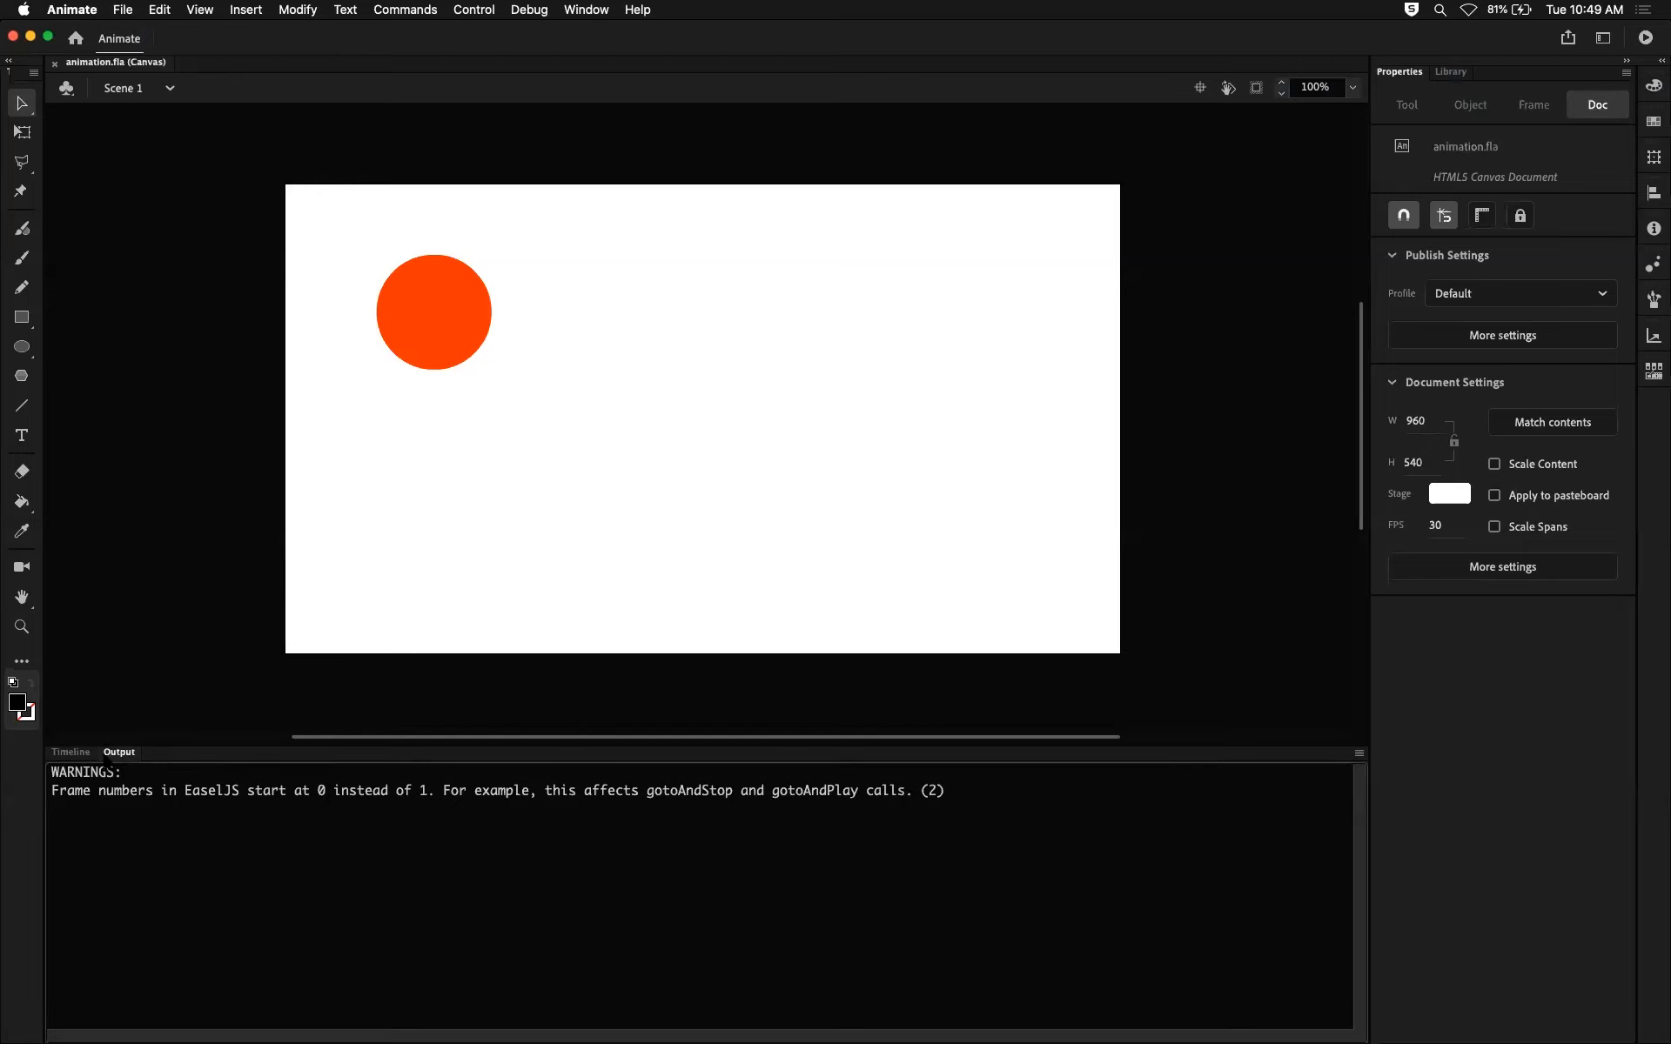
pyautogui.click(72, 752)
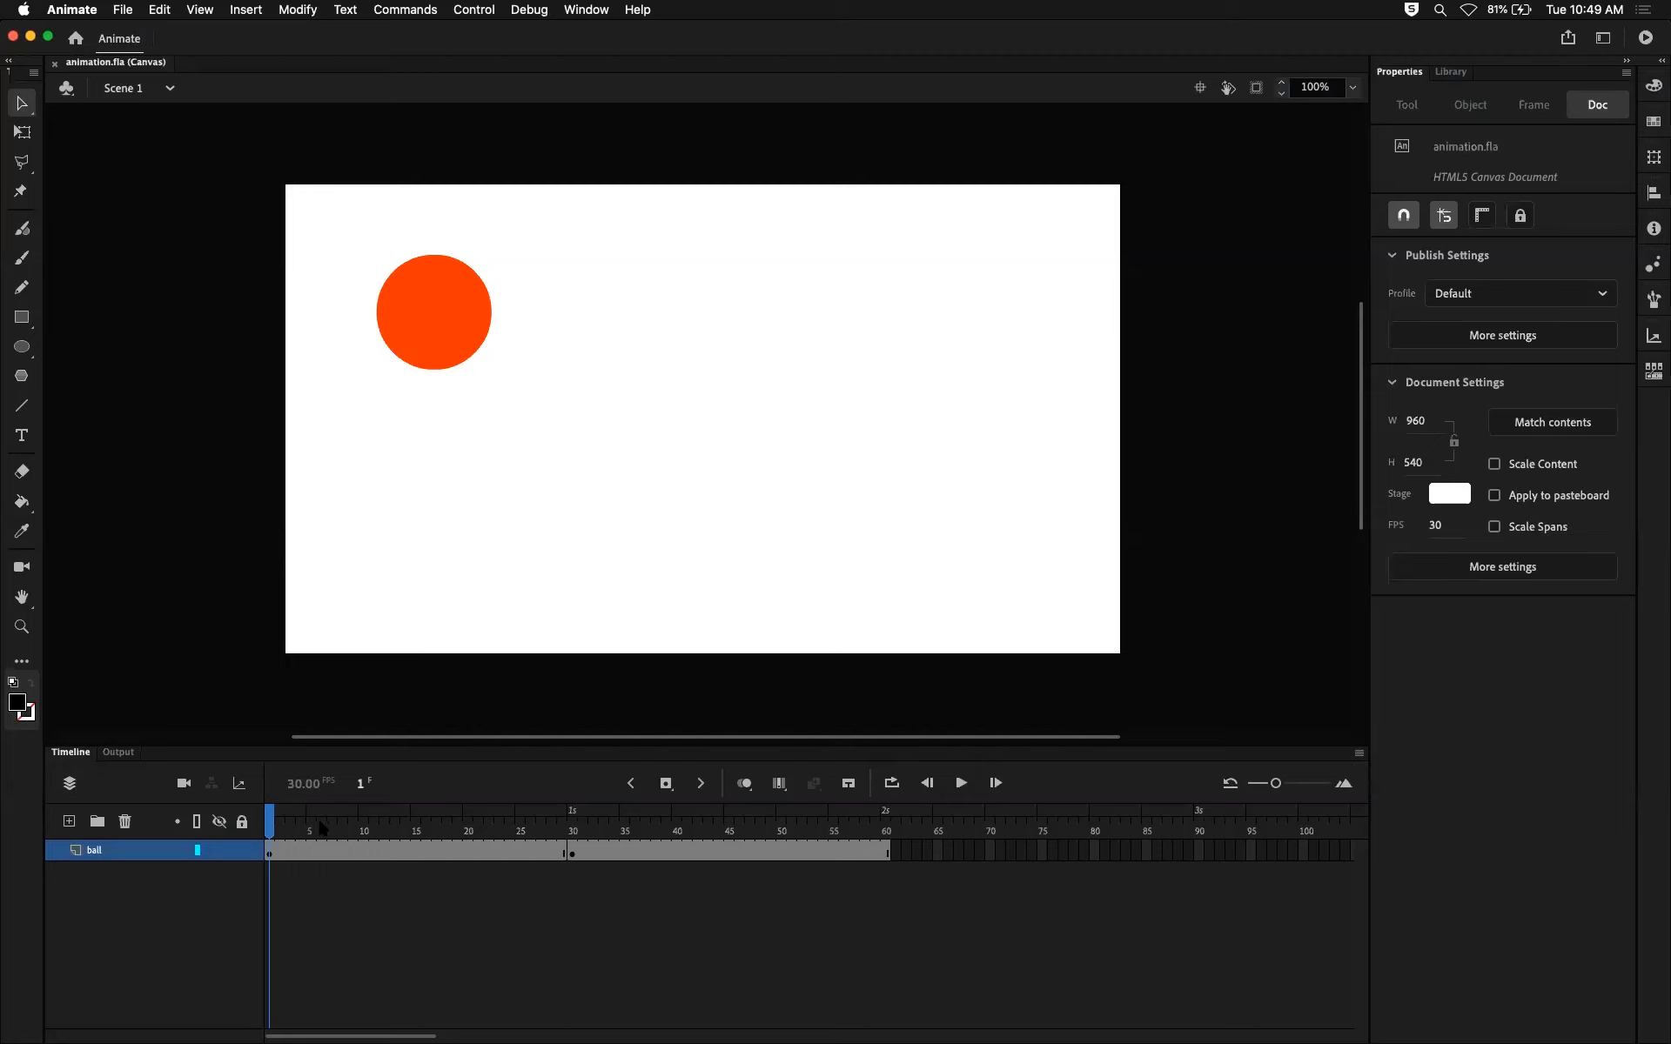
# Examine the ball's position at frame 1, at frame 30 and at several frames between the two keyframes.
pyautogui.moveTo(270, 826); pyautogui.dragTo(571, 828)
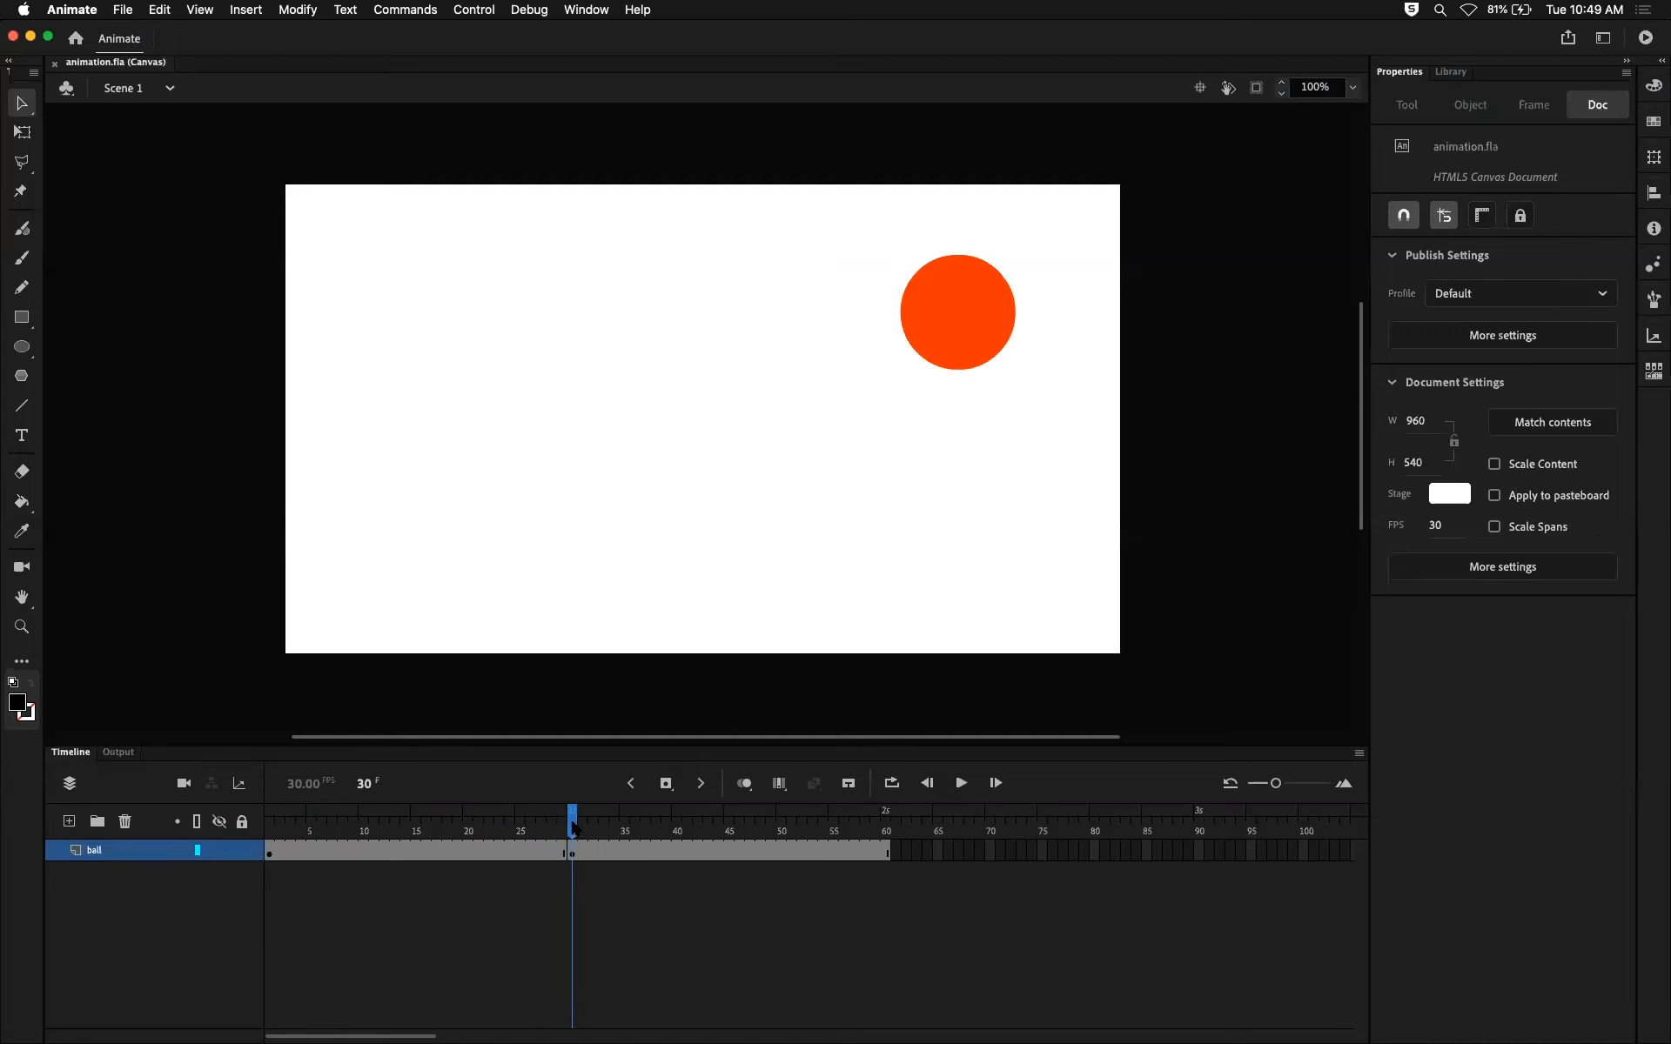
pyautogui.click(279, 854)
pyautogui.click(290, 855)
pyautogui.click(300, 854)
pyautogui.click(311, 854)
pyautogui.click(333, 854)
pyautogui.click(373, 853)
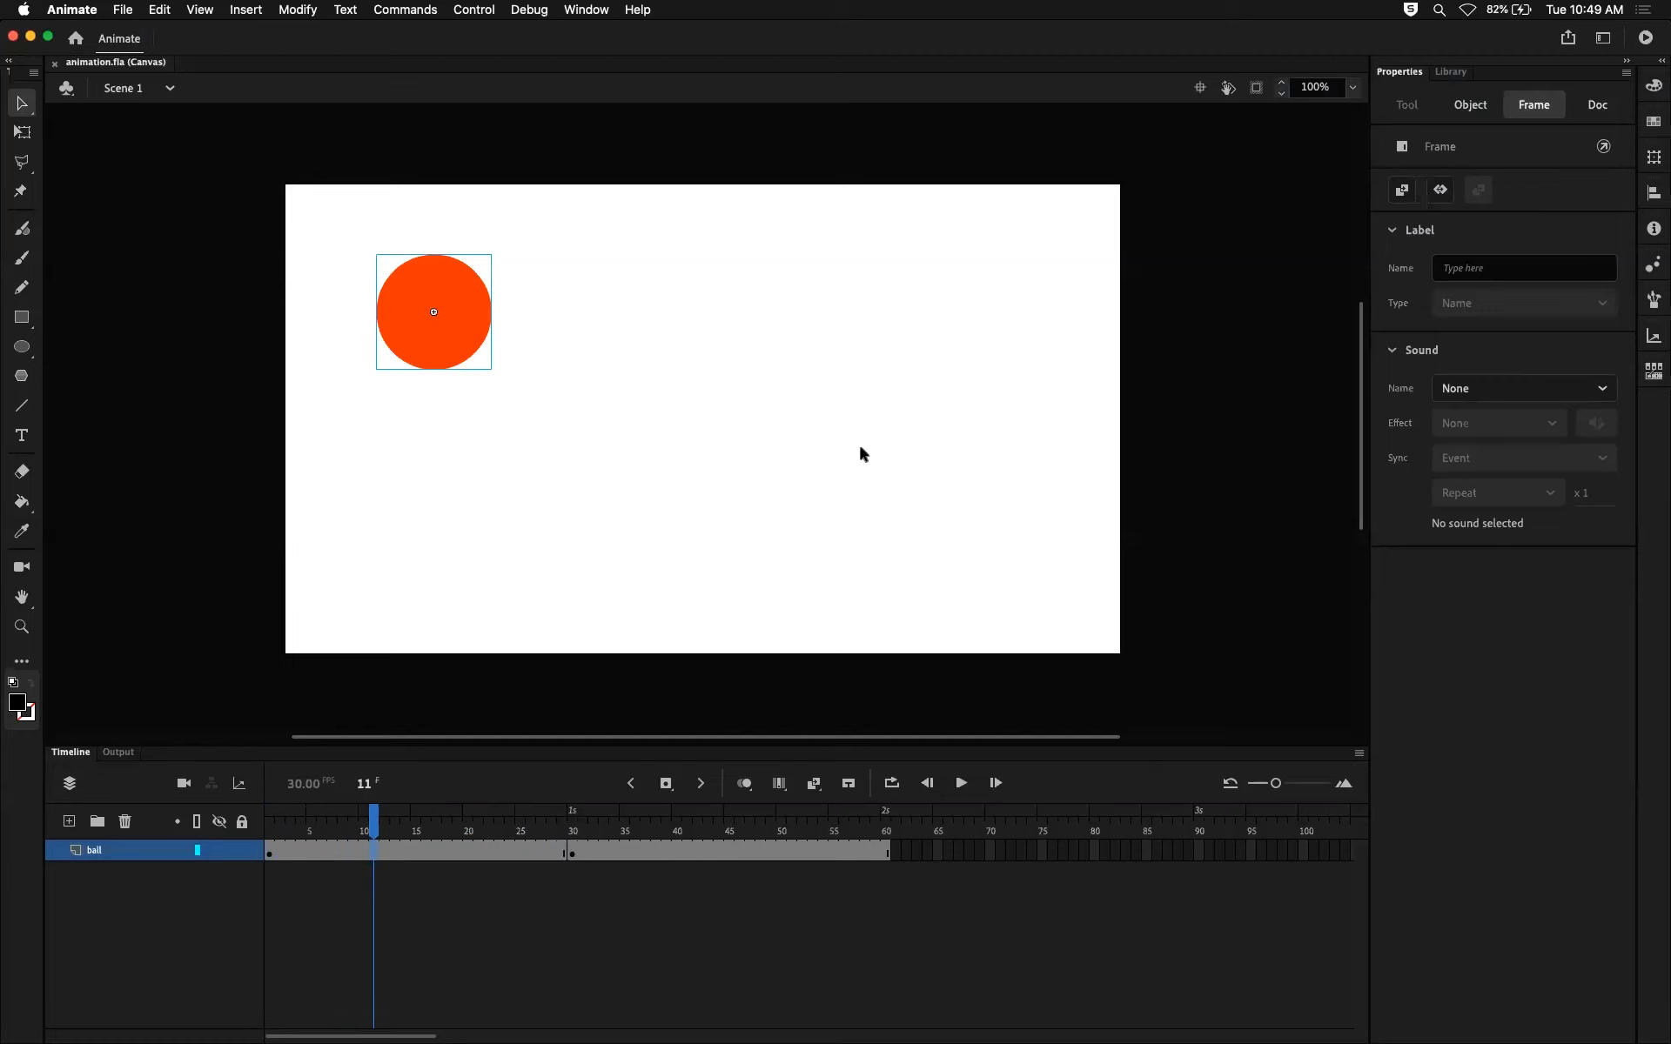
pyautogui.click(416, 853)
pyautogui.click(281, 854)
pyautogui.click(572, 854)
pyautogui.click(416, 854)
pyautogui.click(271, 853)
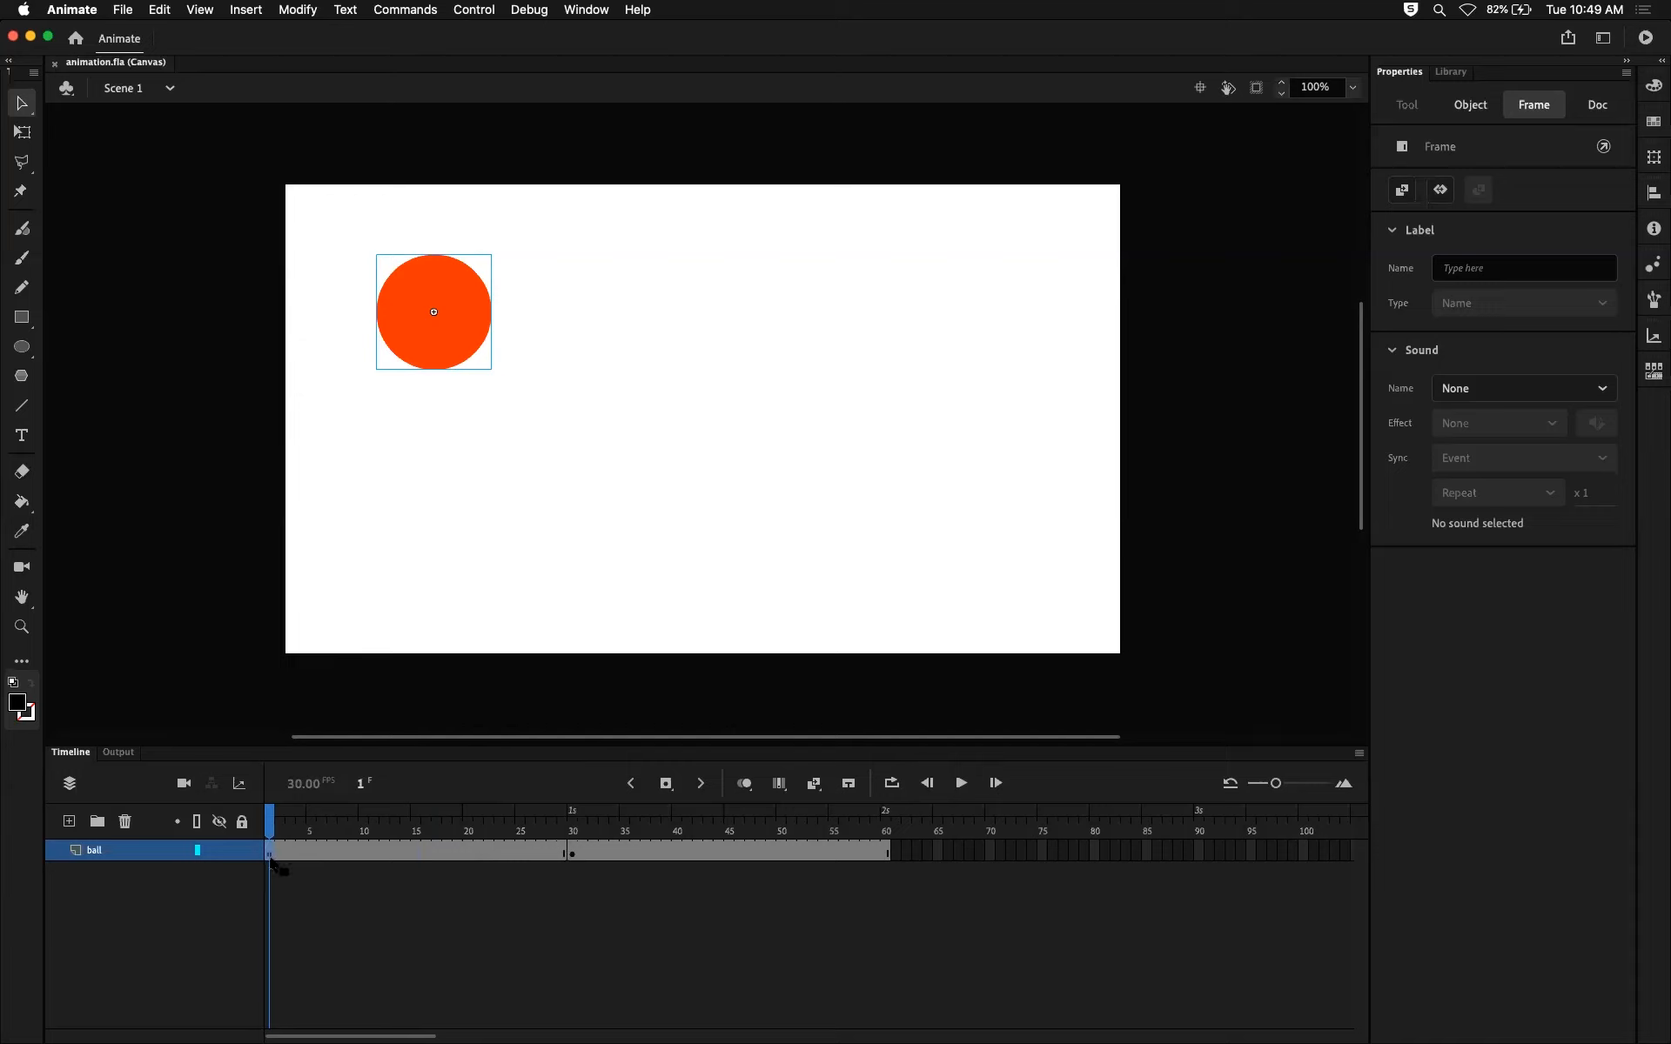
pyautogui.click(572, 852)
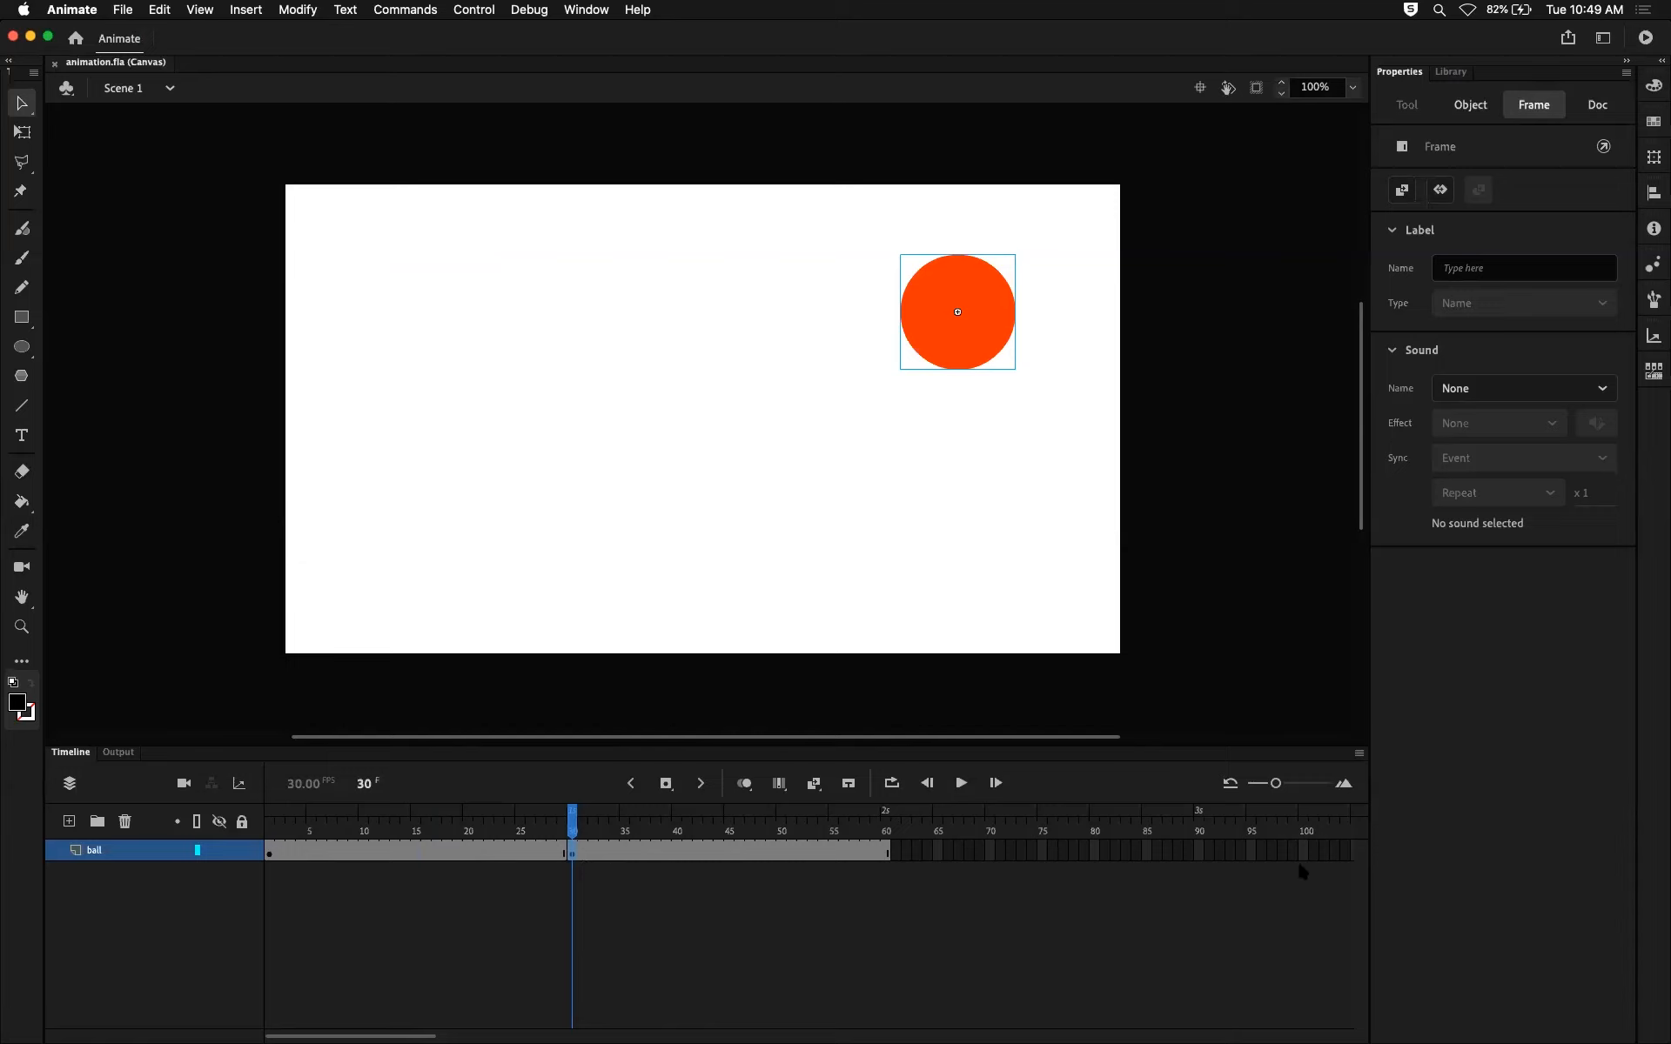
pyautogui.moveTo(357, 860)
pyautogui.mouseDown()
pyautogui.moveTo(473, 854)
pyautogui.moveTo(357, 855)
pyautogui.mouseUp()
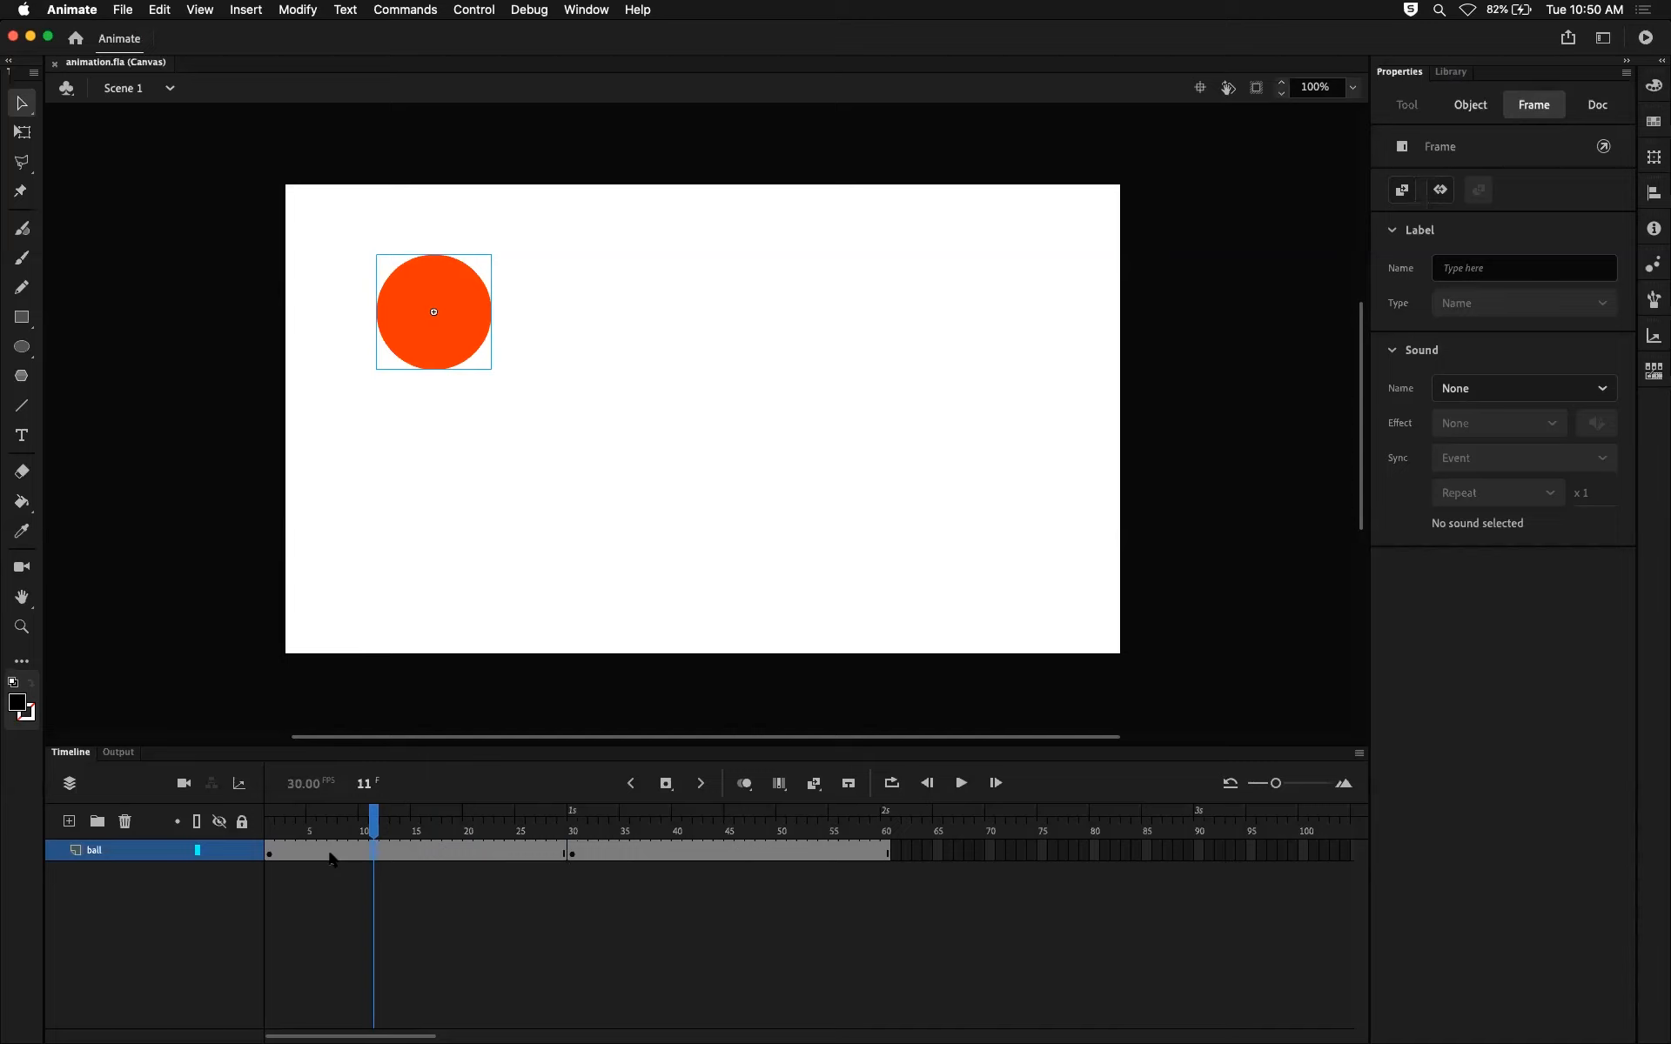
# Create a classic tween between the ball layer's frame 1 and frame 30 keyframes and scrub to frame 30.
pyautogui.click(436, 854)
pyautogui.rightClick(434, 854)
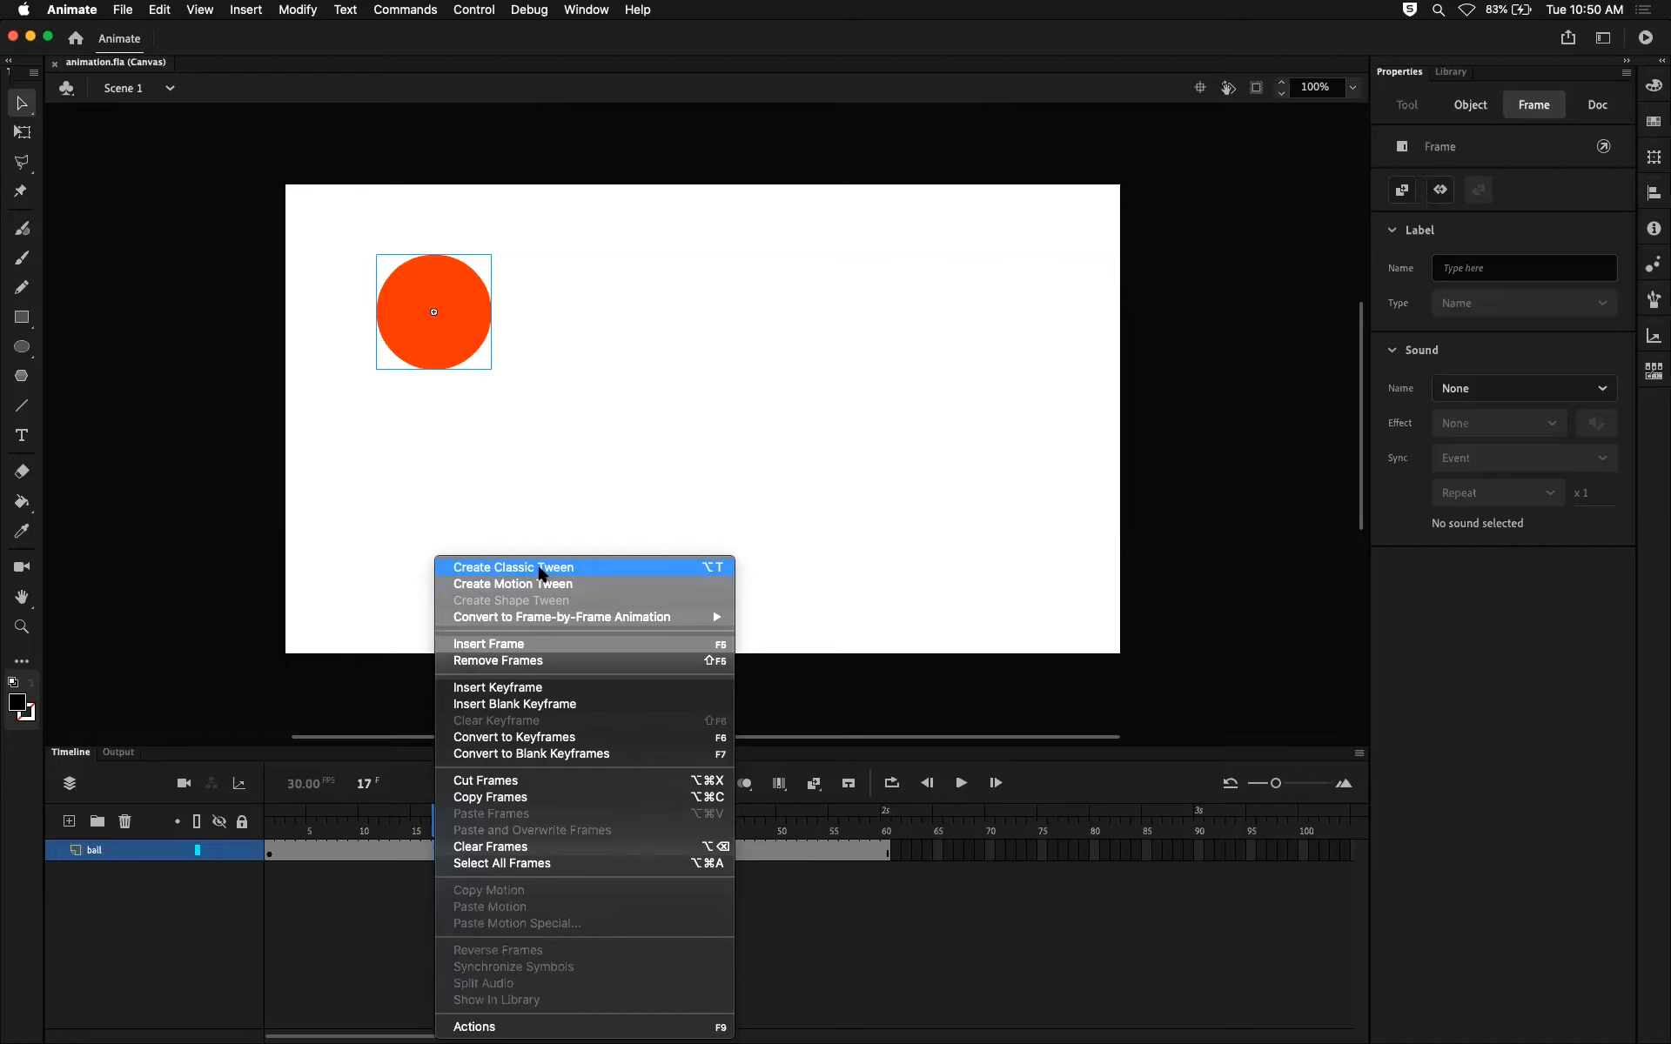
pyautogui.click(374, 845)
pyautogui.click(384, 849)
pyautogui.click(456, 852)
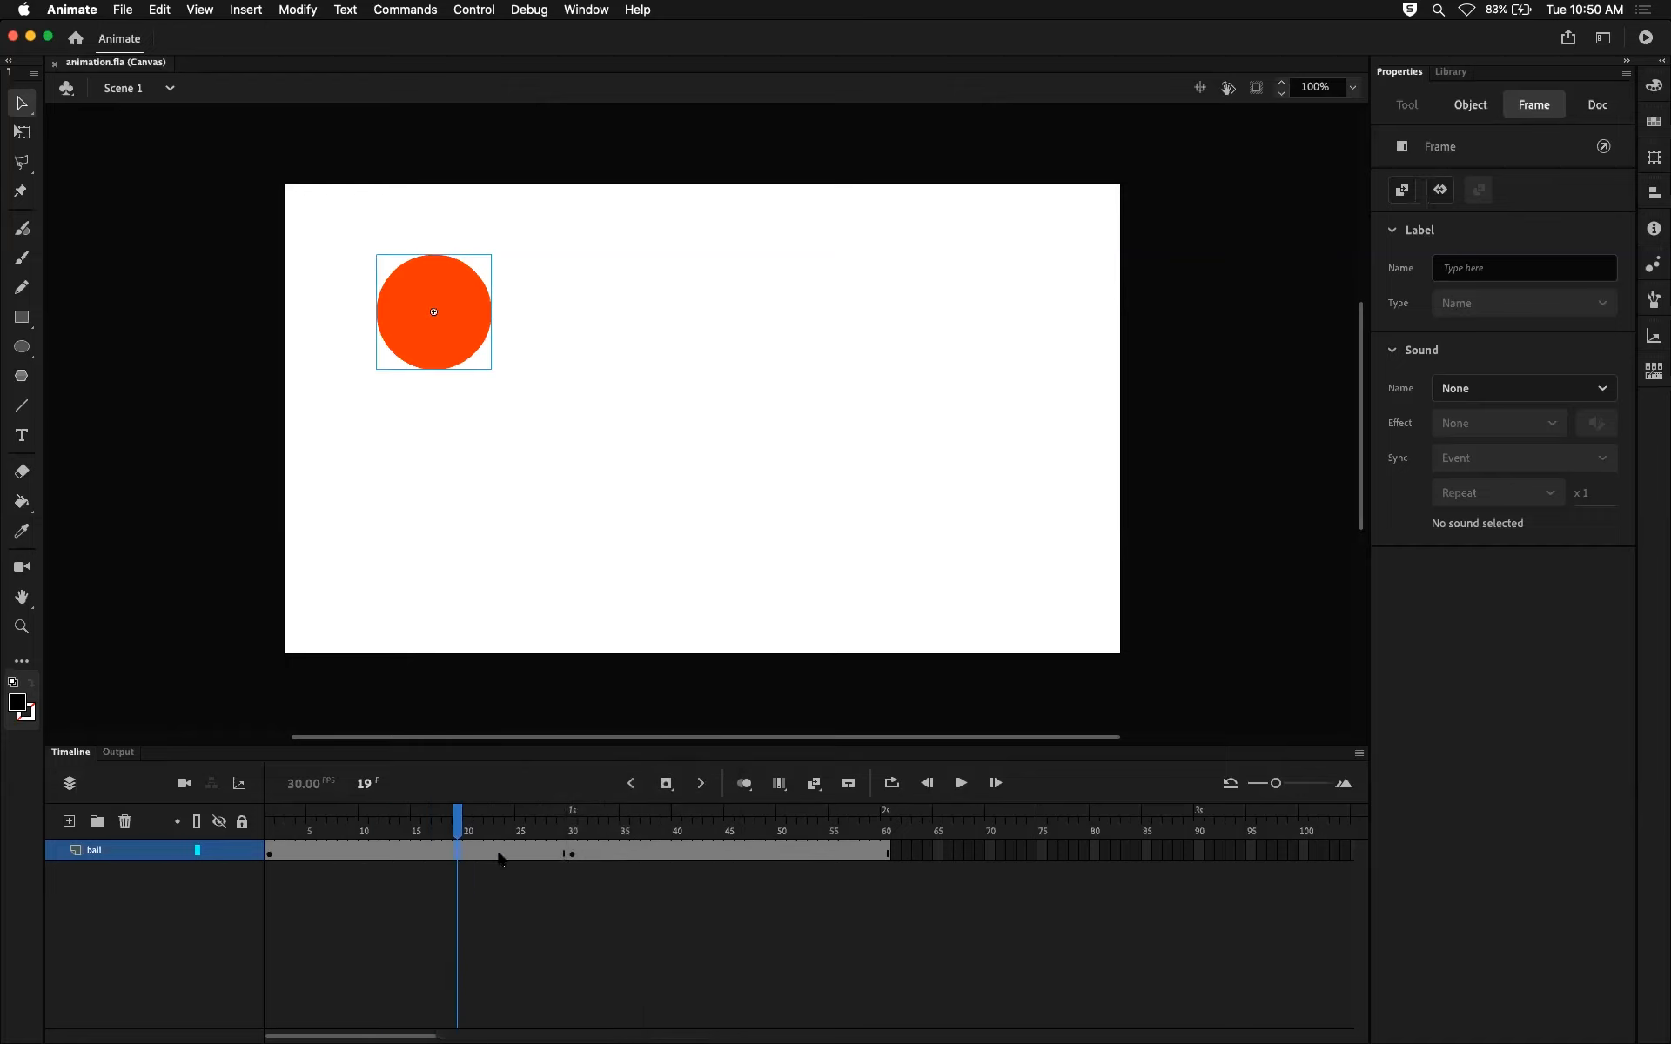
pyautogui.click(331, 853)
pyautogui.click(406, 857)
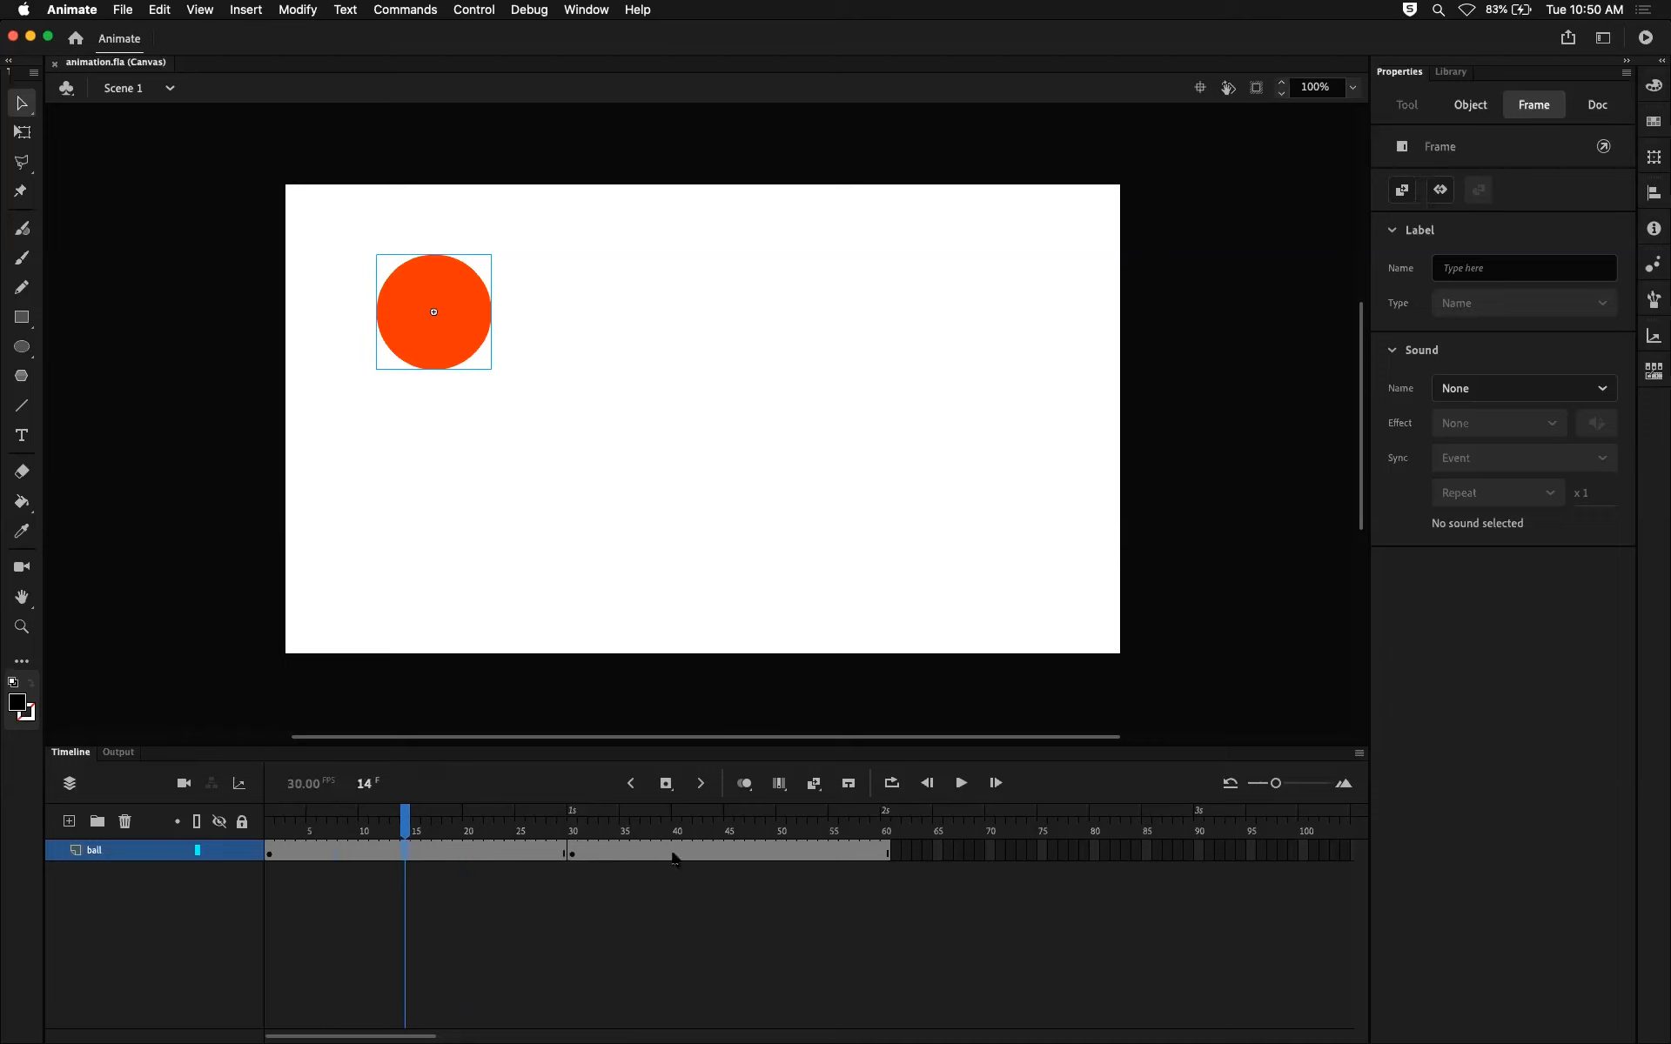
pyautogui.rightClick(436, 849)
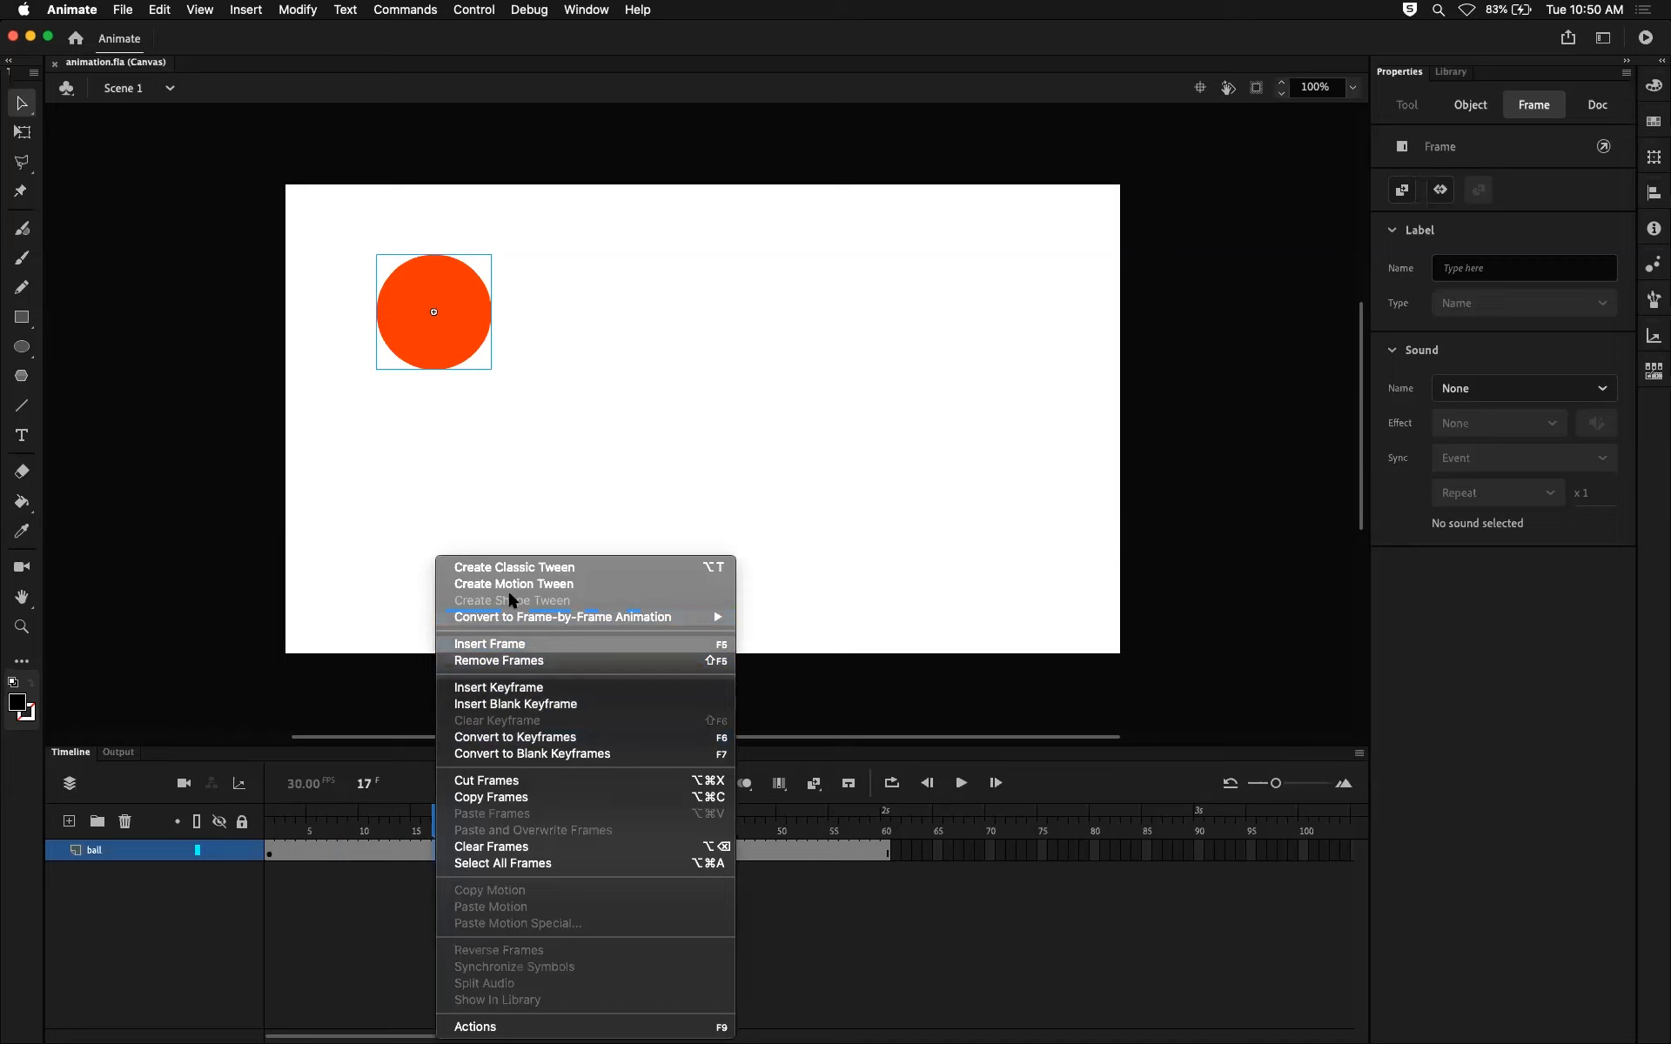
pyautogui.click(522, 567)
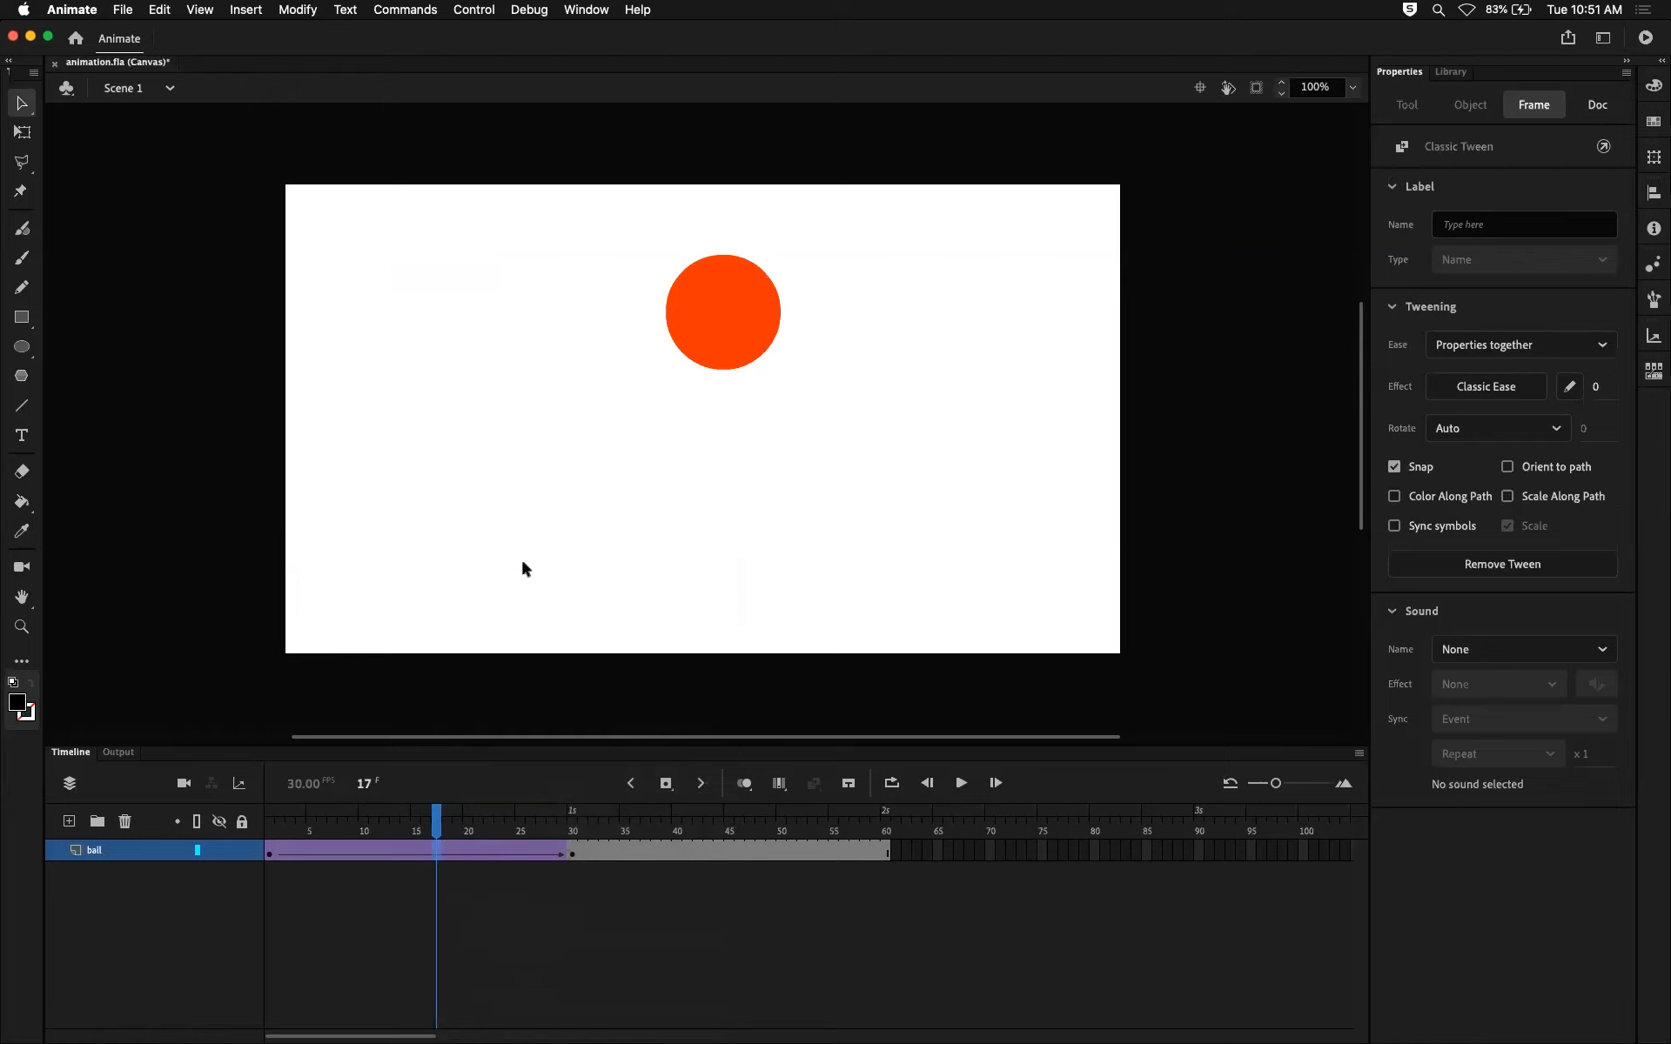
pyautogui.moveTo(435, 827); pyautogui.dragTo(576, 801)
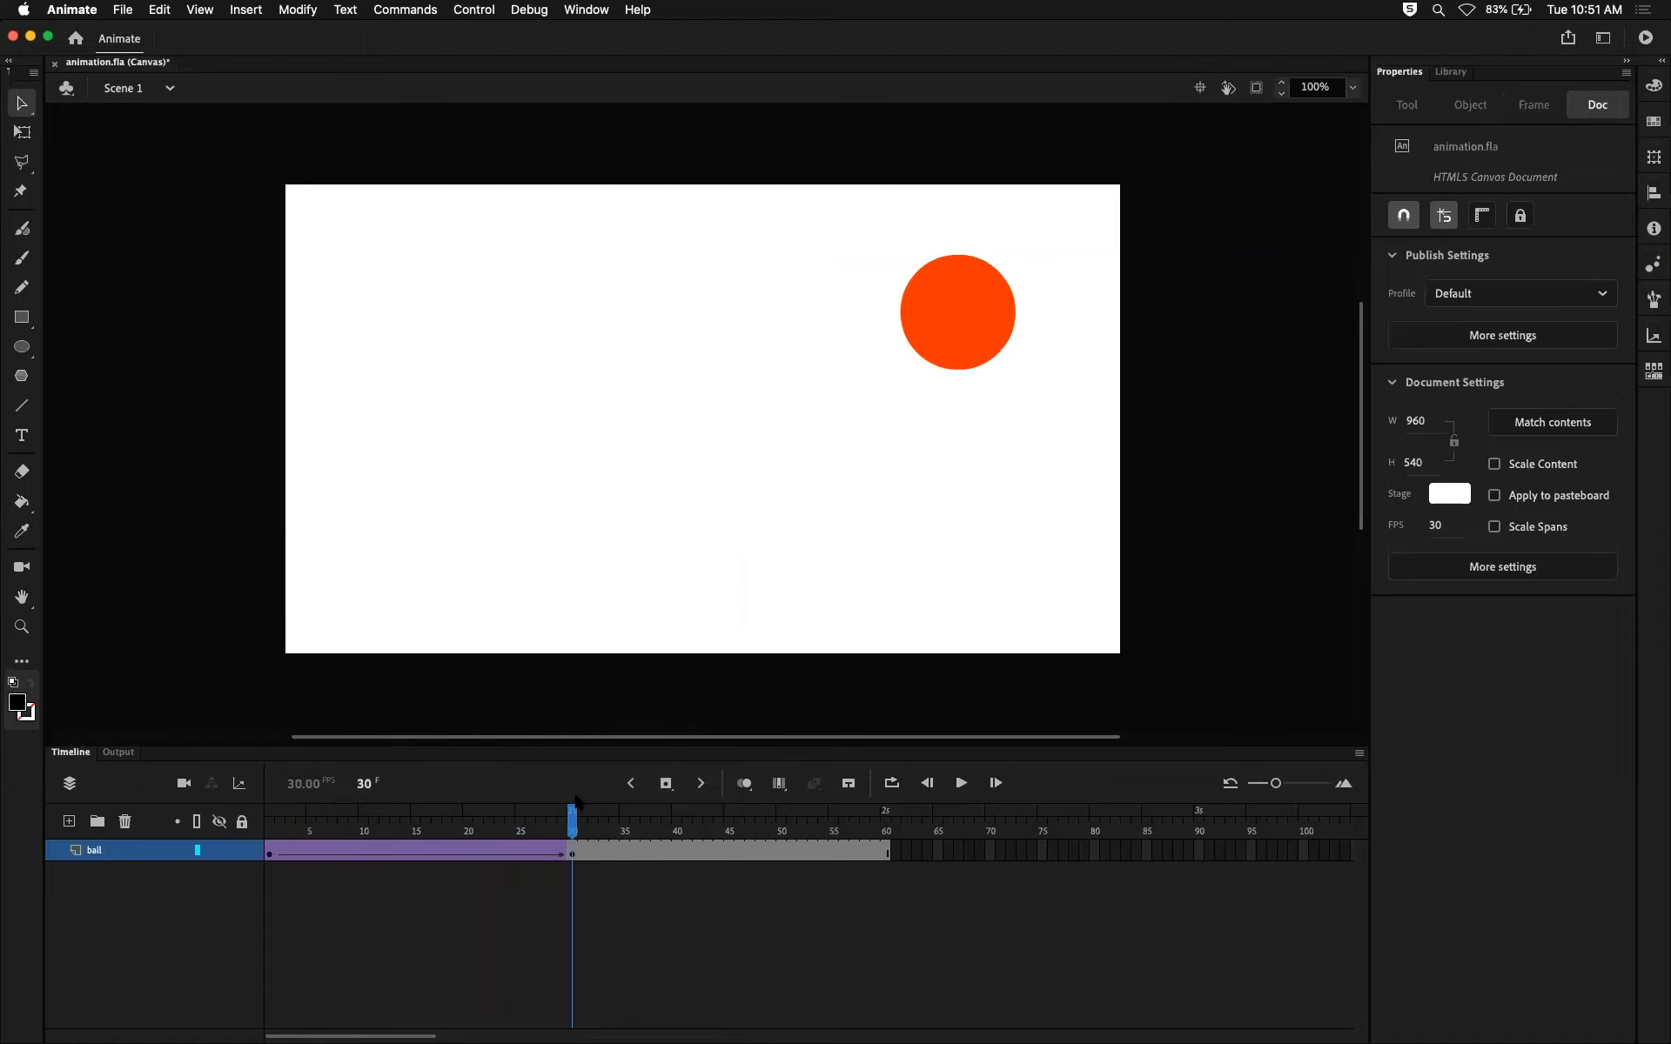
# Test the classic-tweened ball animation in the browser, close the preview and return to the timeline in Animate.
pyautogui.press('super+Return')
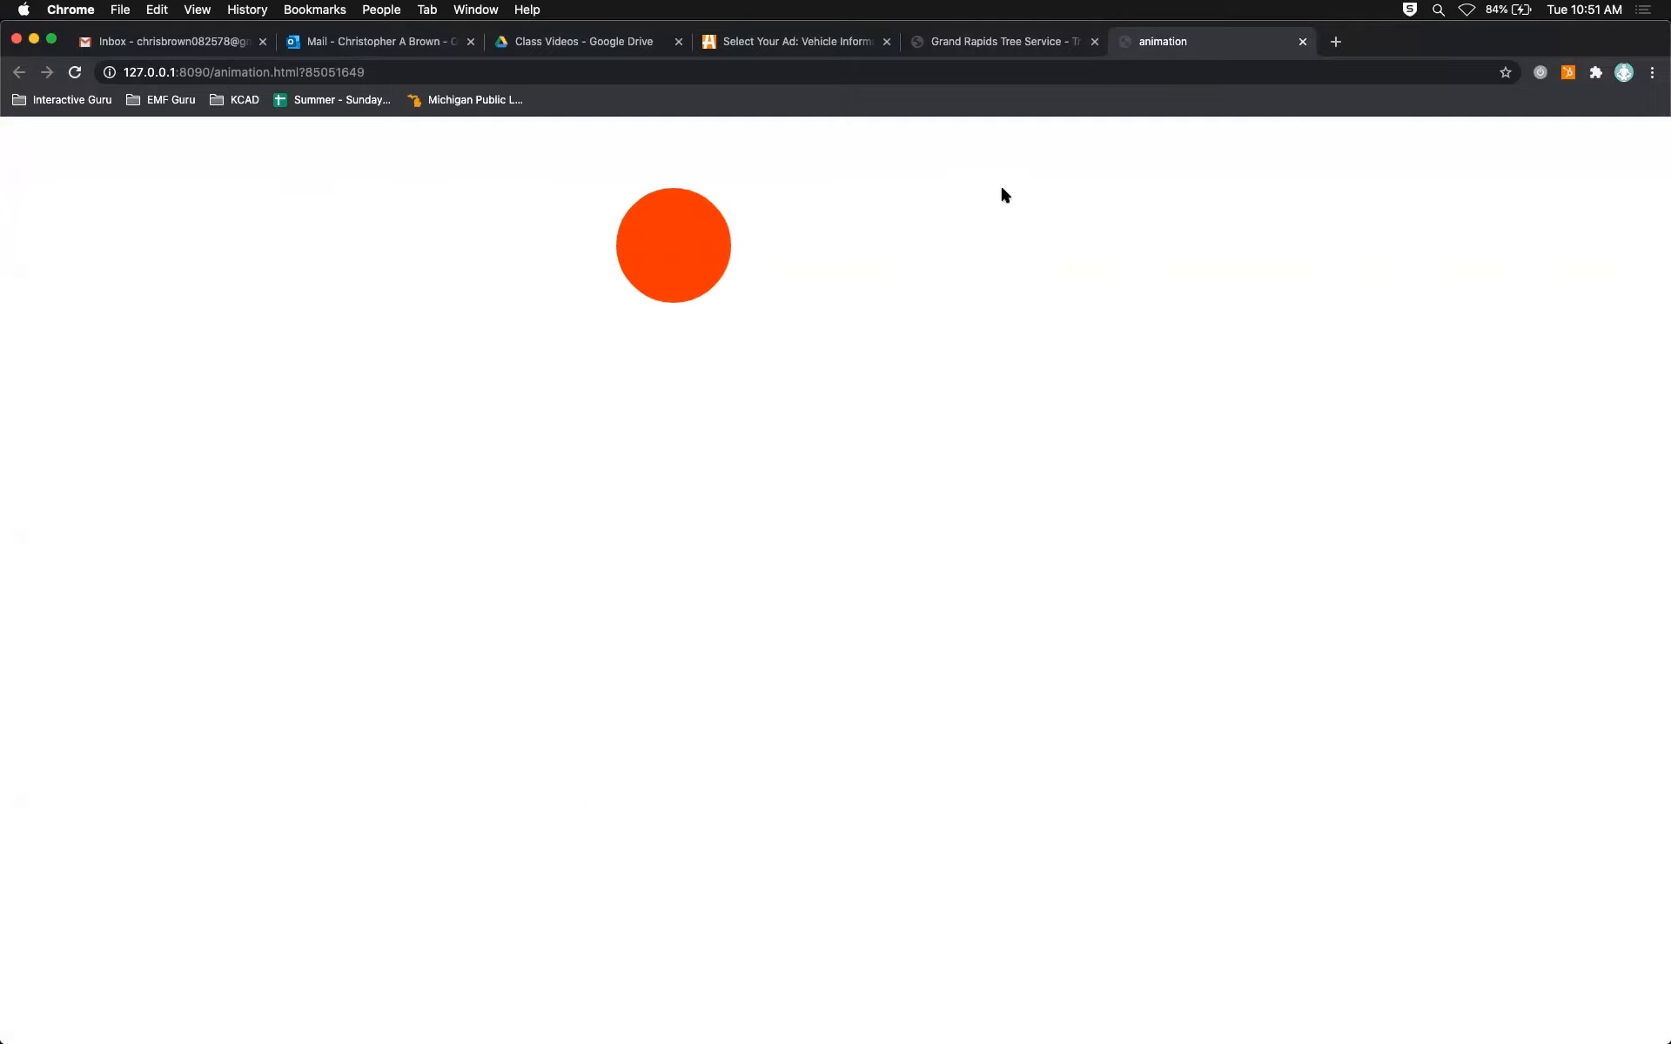
pyautogui.click(1302, 42)
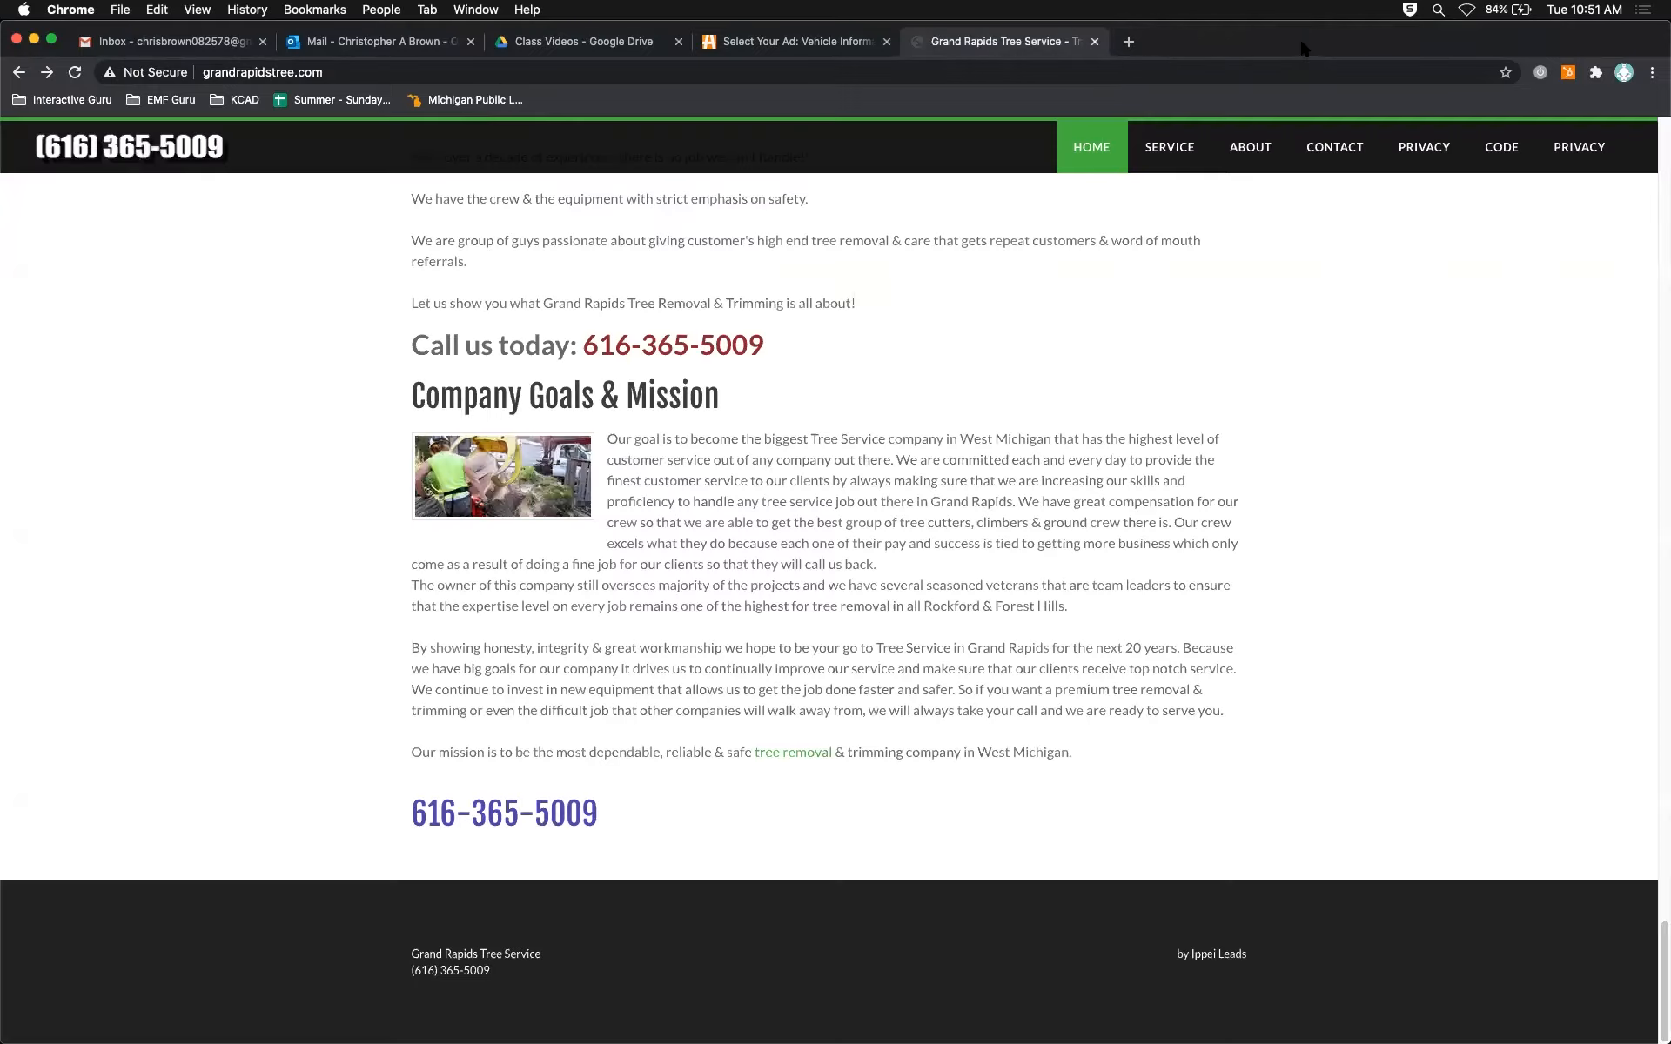
pyautogui.press('super+Tab')
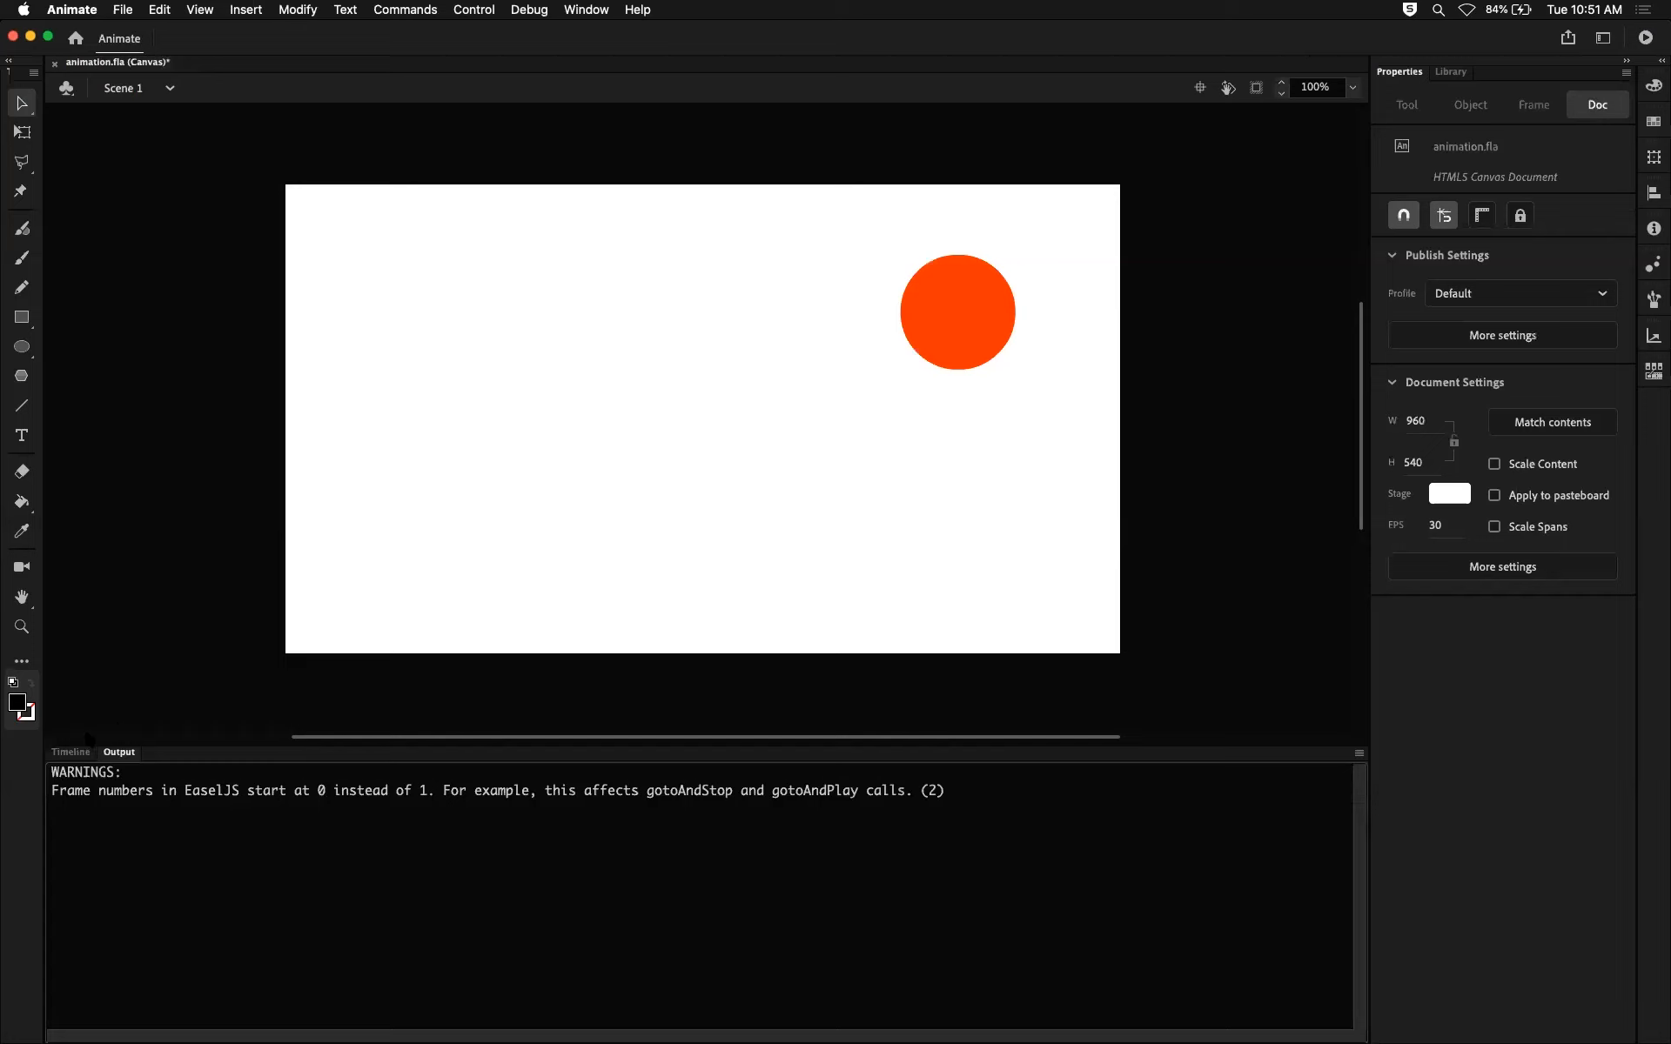
pyautogui.click(71, 751)
# Scrub the playhead from frame 30 back to frame 15 to preview the ball's tweened movement.
pyautogui.moveTo(572, 818)
pyautogui.mouseDown()
pyautogui.moveTo(269, 818)
pyautogui.moveTo(541, 818)
pyautogui.moveTo(287, 809)
pyautogui.moveTo(533, 809)
pyautogui.moveTo(298, 809)
pyautogui.moveTo(567, 791)
pyautogui.mouseUp()
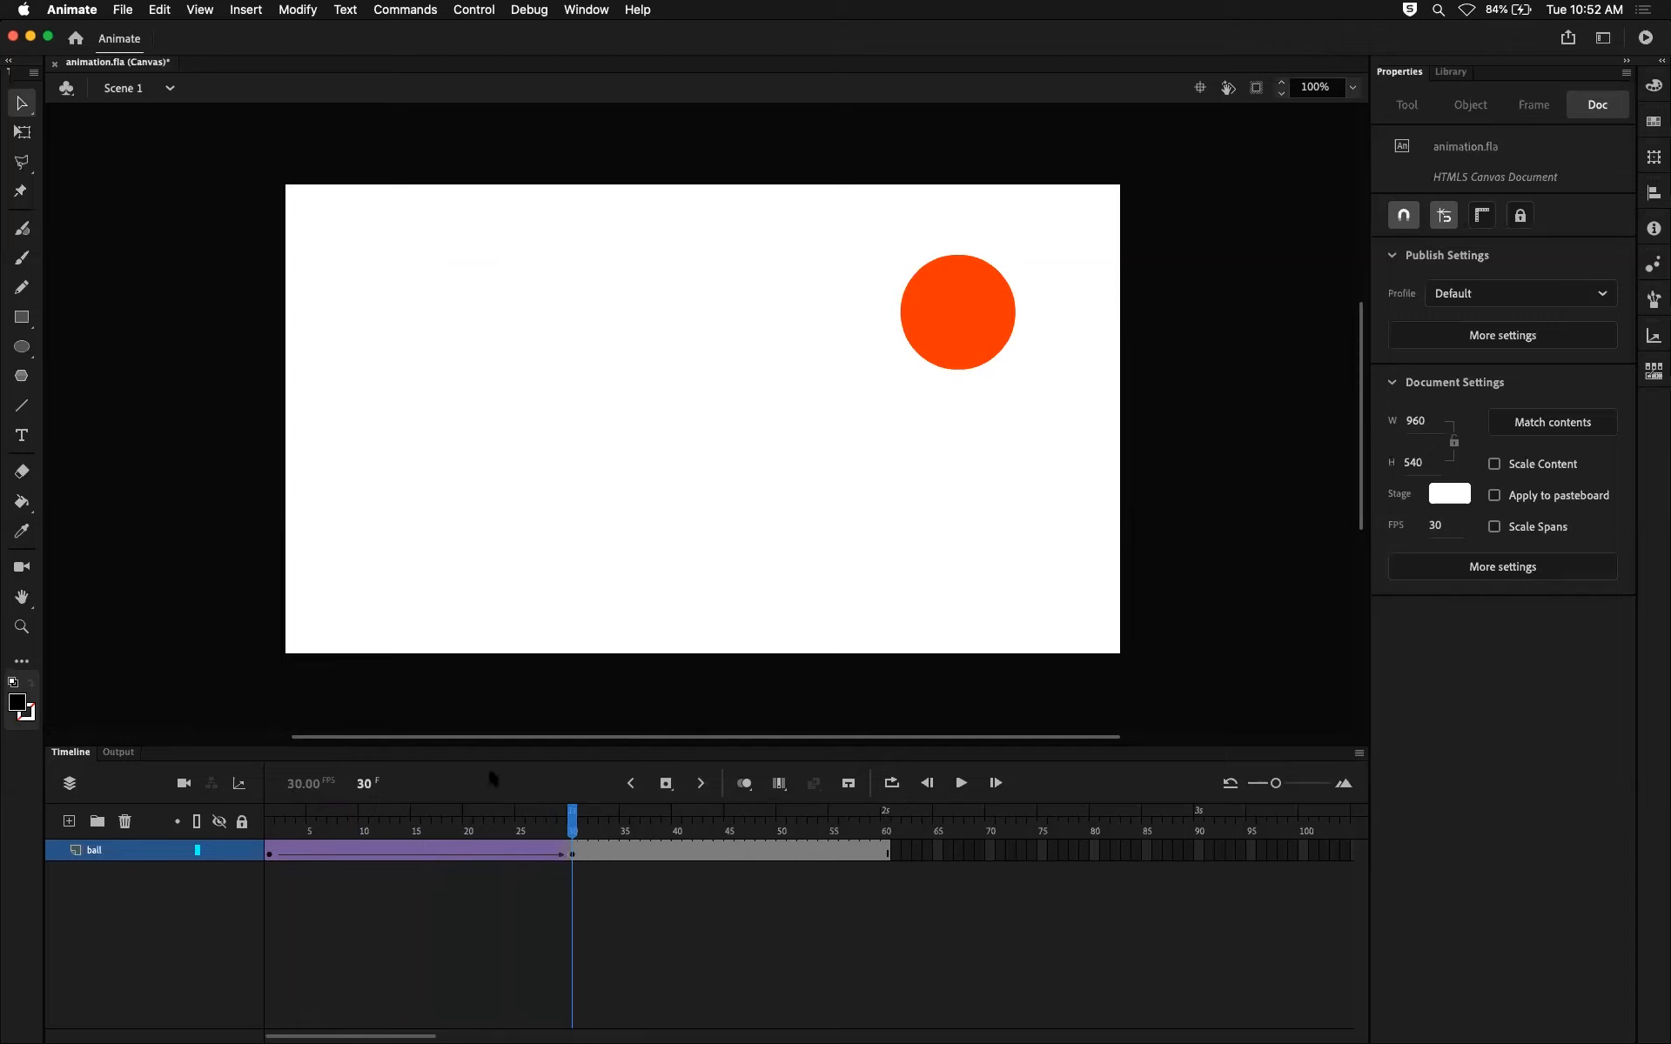
pyautogui.press('Return')
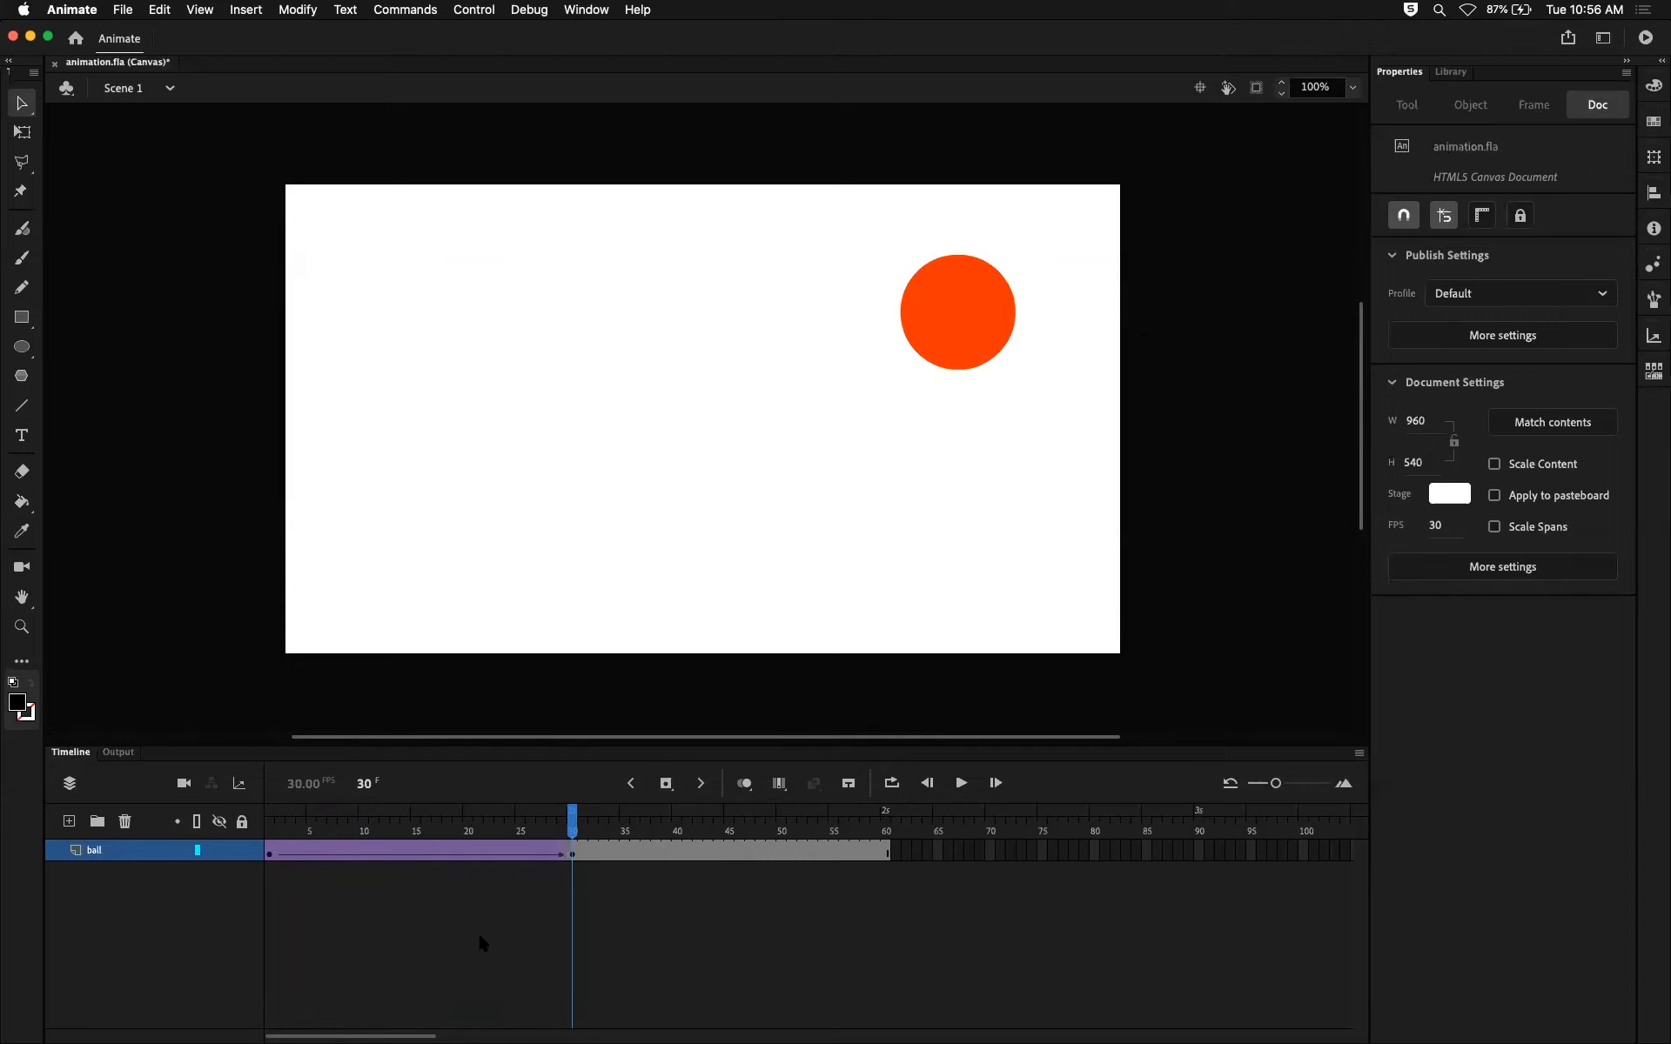
pyautogui.moveTo(578, 837)
pyautogui.mouseDown()
pyautogui.moveTo(357, 837)
pyautogui.moveTo(561, 837)
pyautogui.mouseUp()
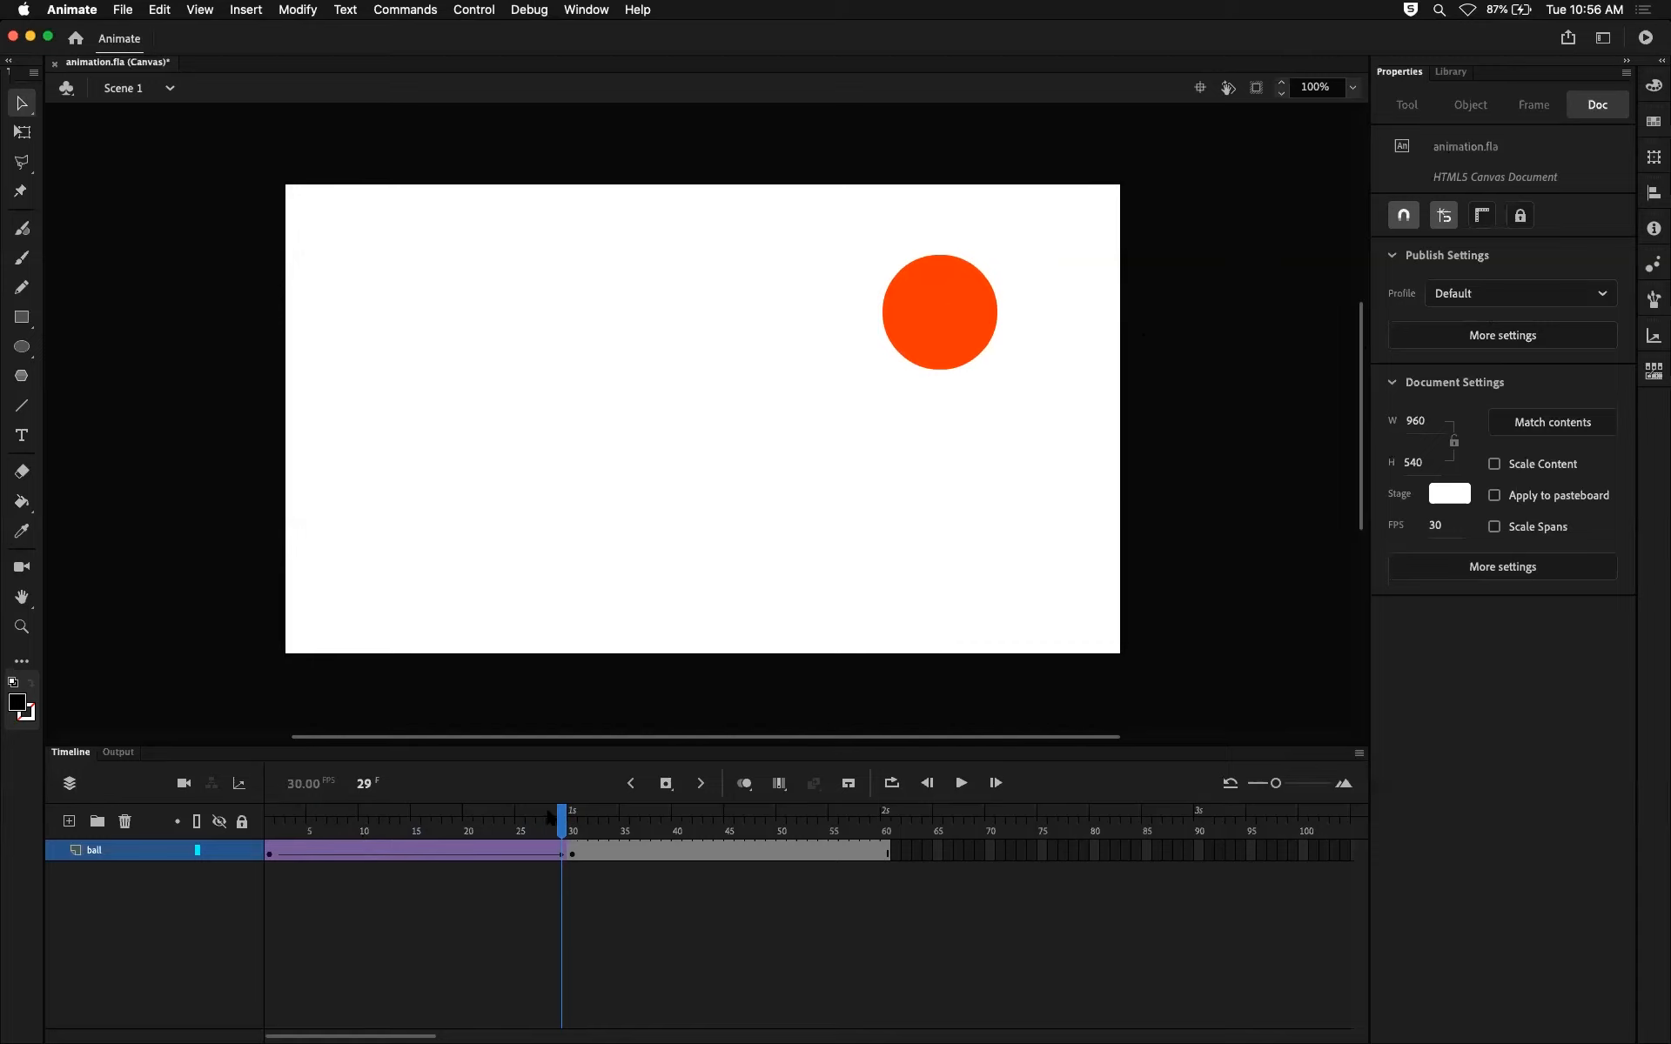
pyautogui.moveTo(491, 827); pyautogui.dragTo(419, 836)
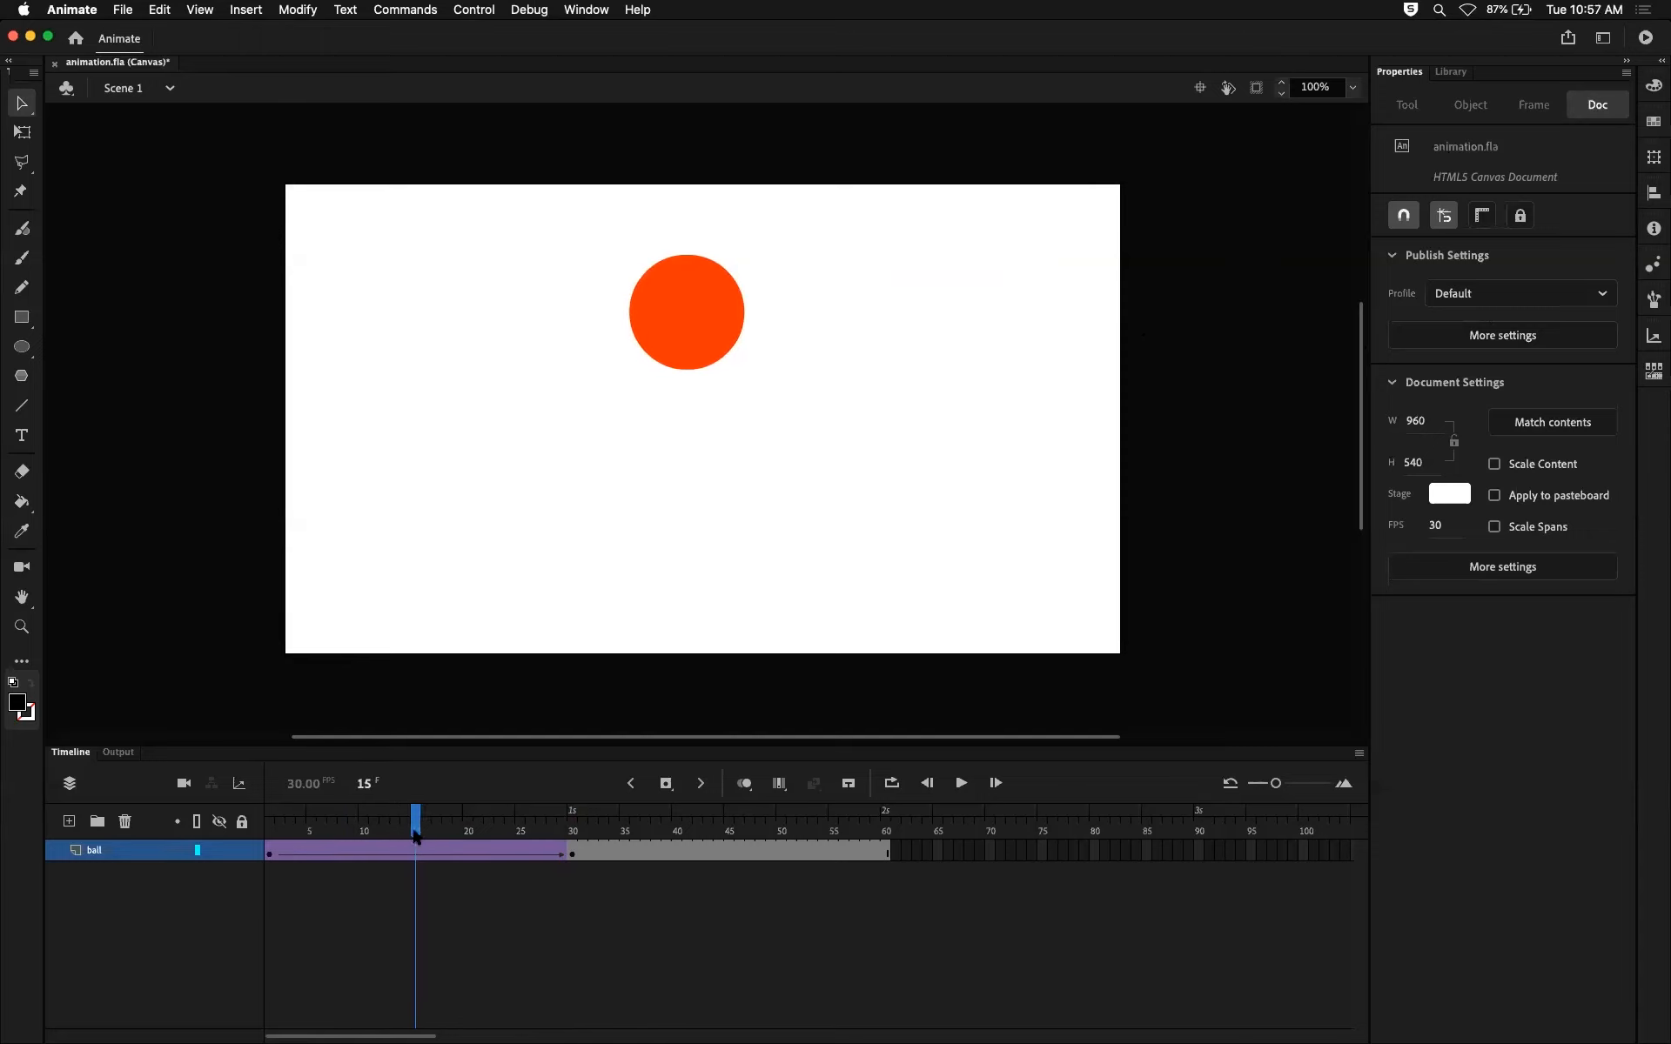
# Publish the animation to the browser once more, close the preview and go back to Animate's timeline.
pyautogui.press('super+Return')
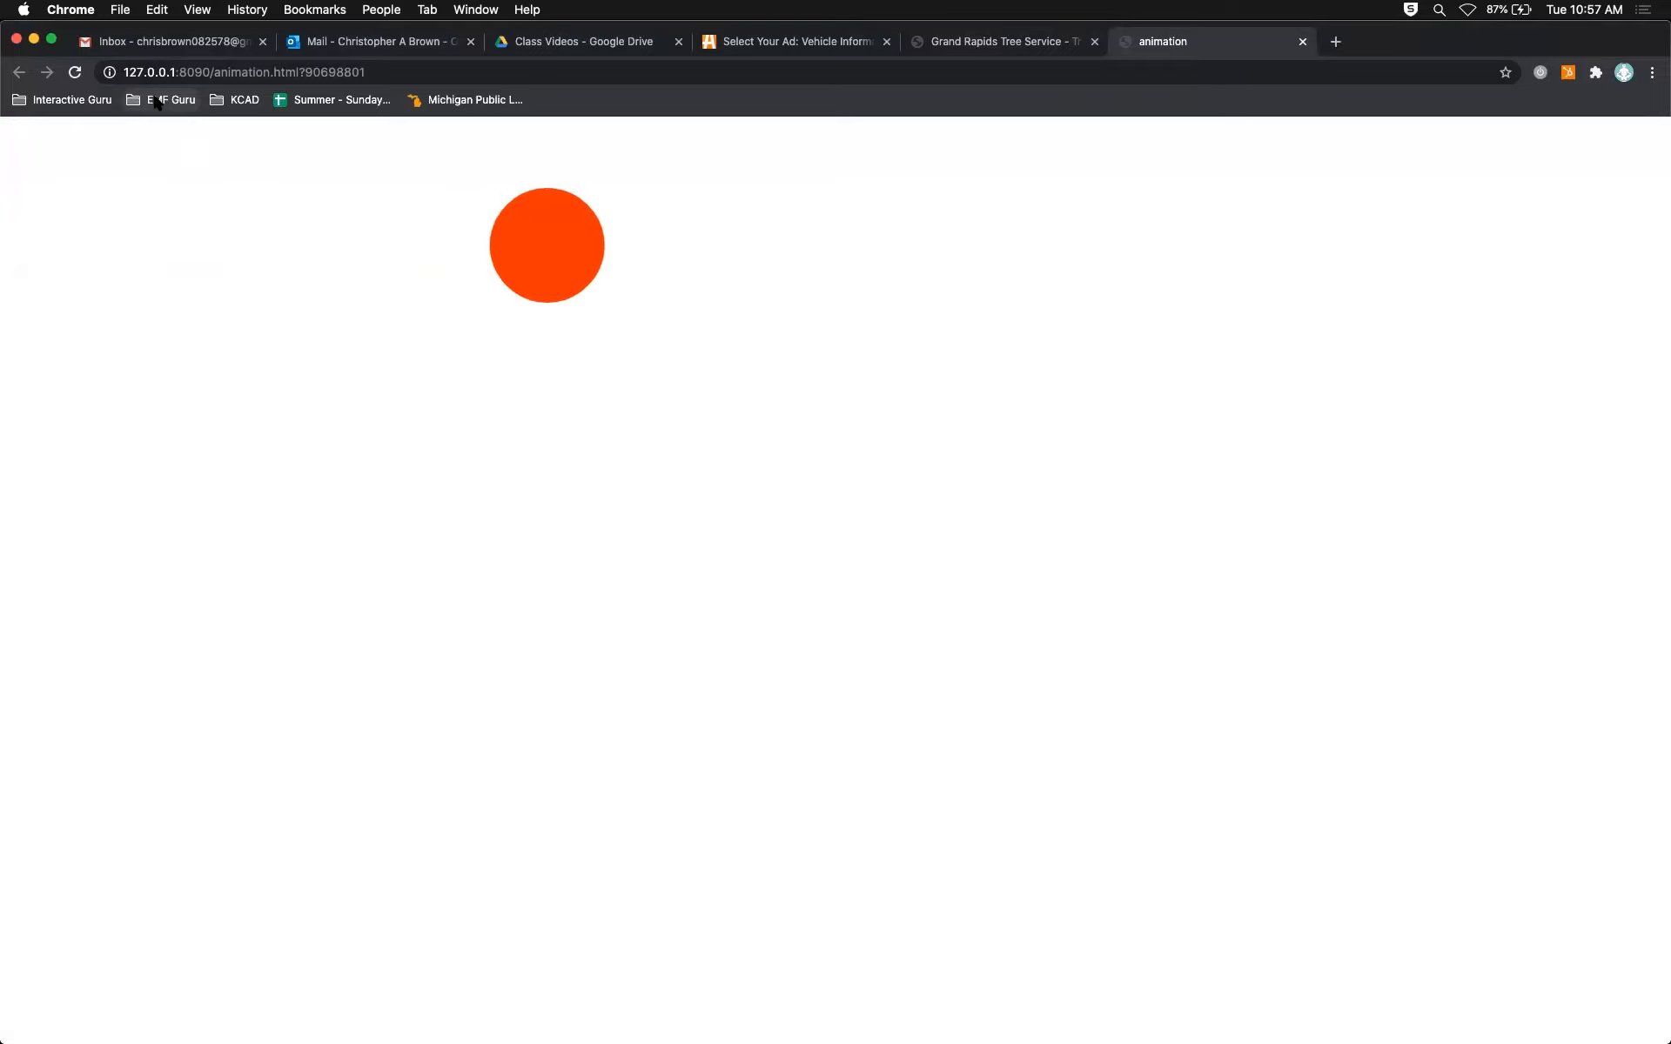
pyautogui.click(1303, 42)
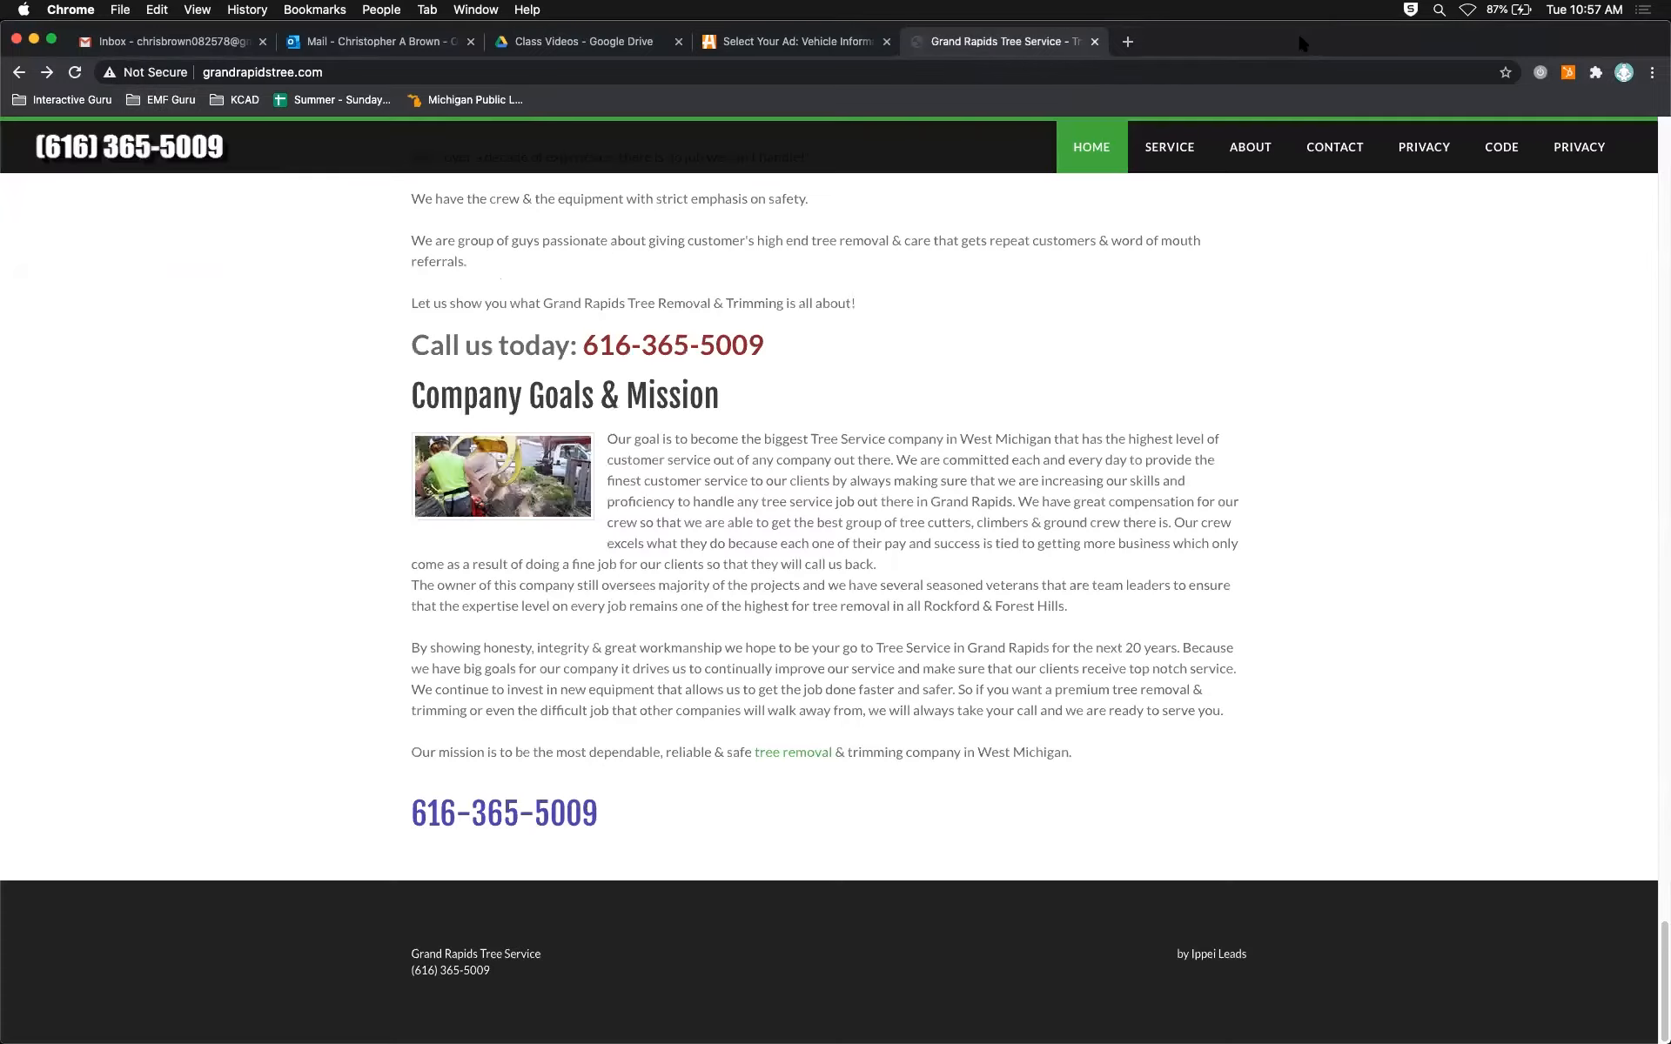
pyautogui.press('super+Tab')
pyautogui.click(68, 753)
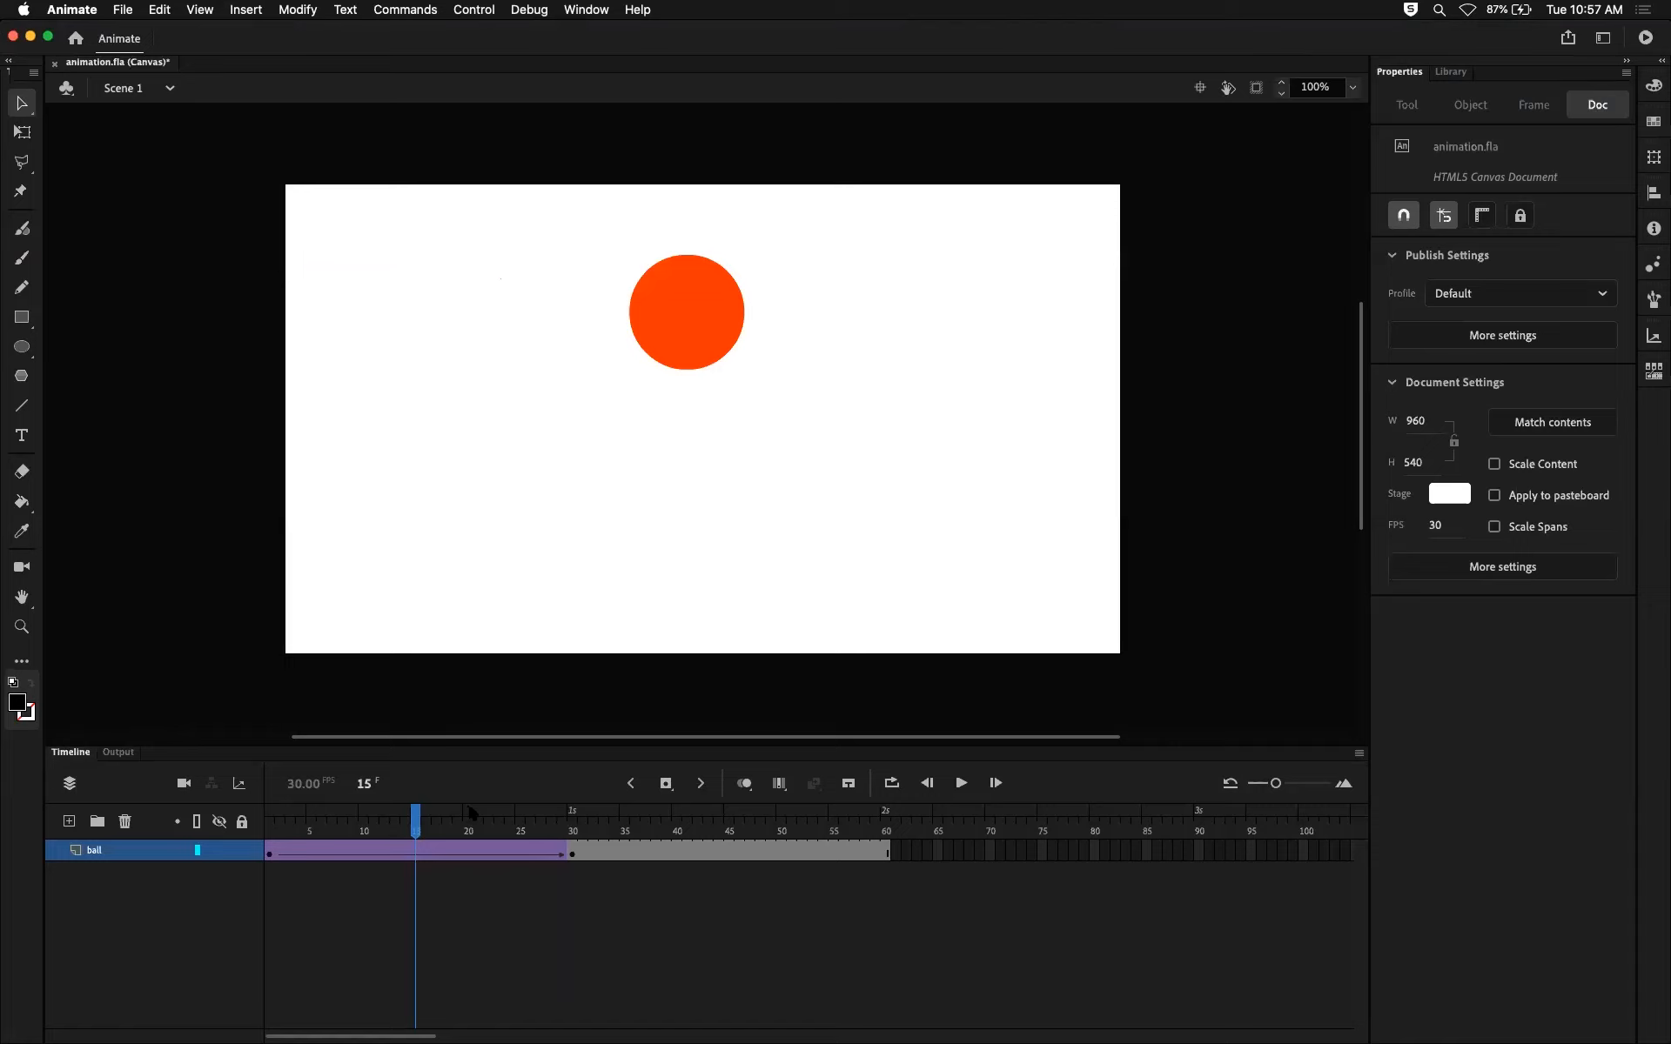
# Examine the ball at frame 1 and at various frames along the classic tween, checking its position at each.
pyautogui.moveTo(415, 822); pyautogui.dragTo(270, 834)
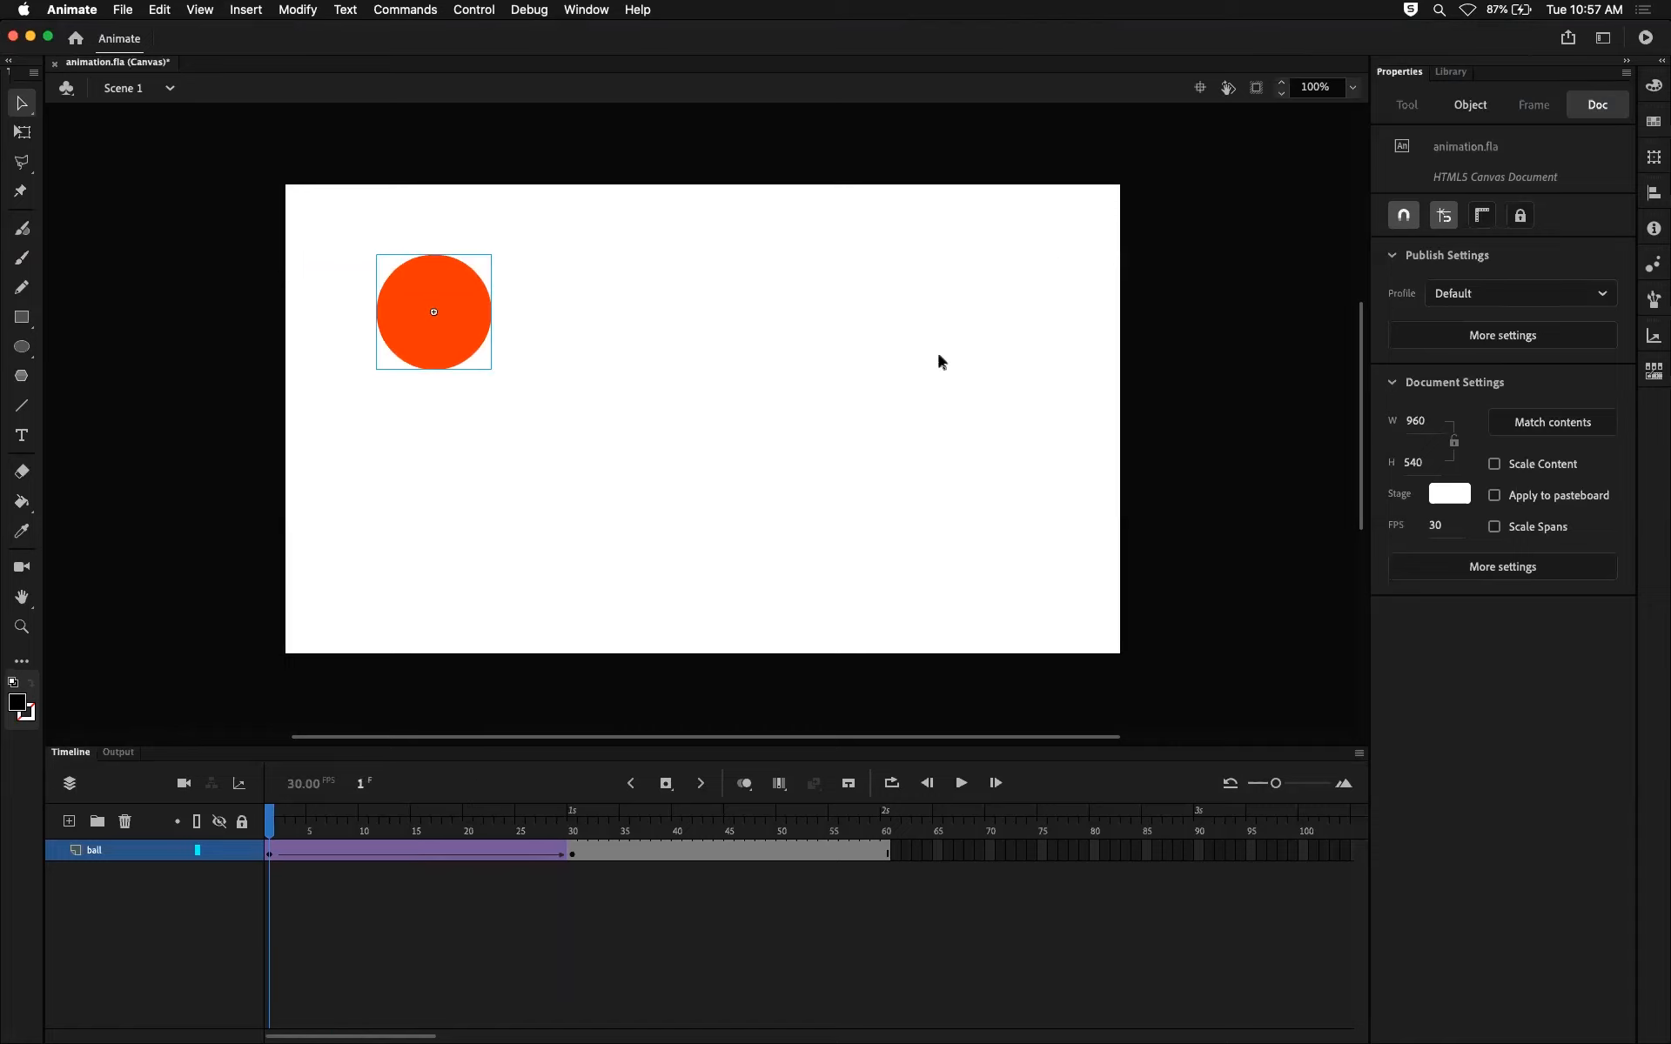
pyautogui.click(414, 853)
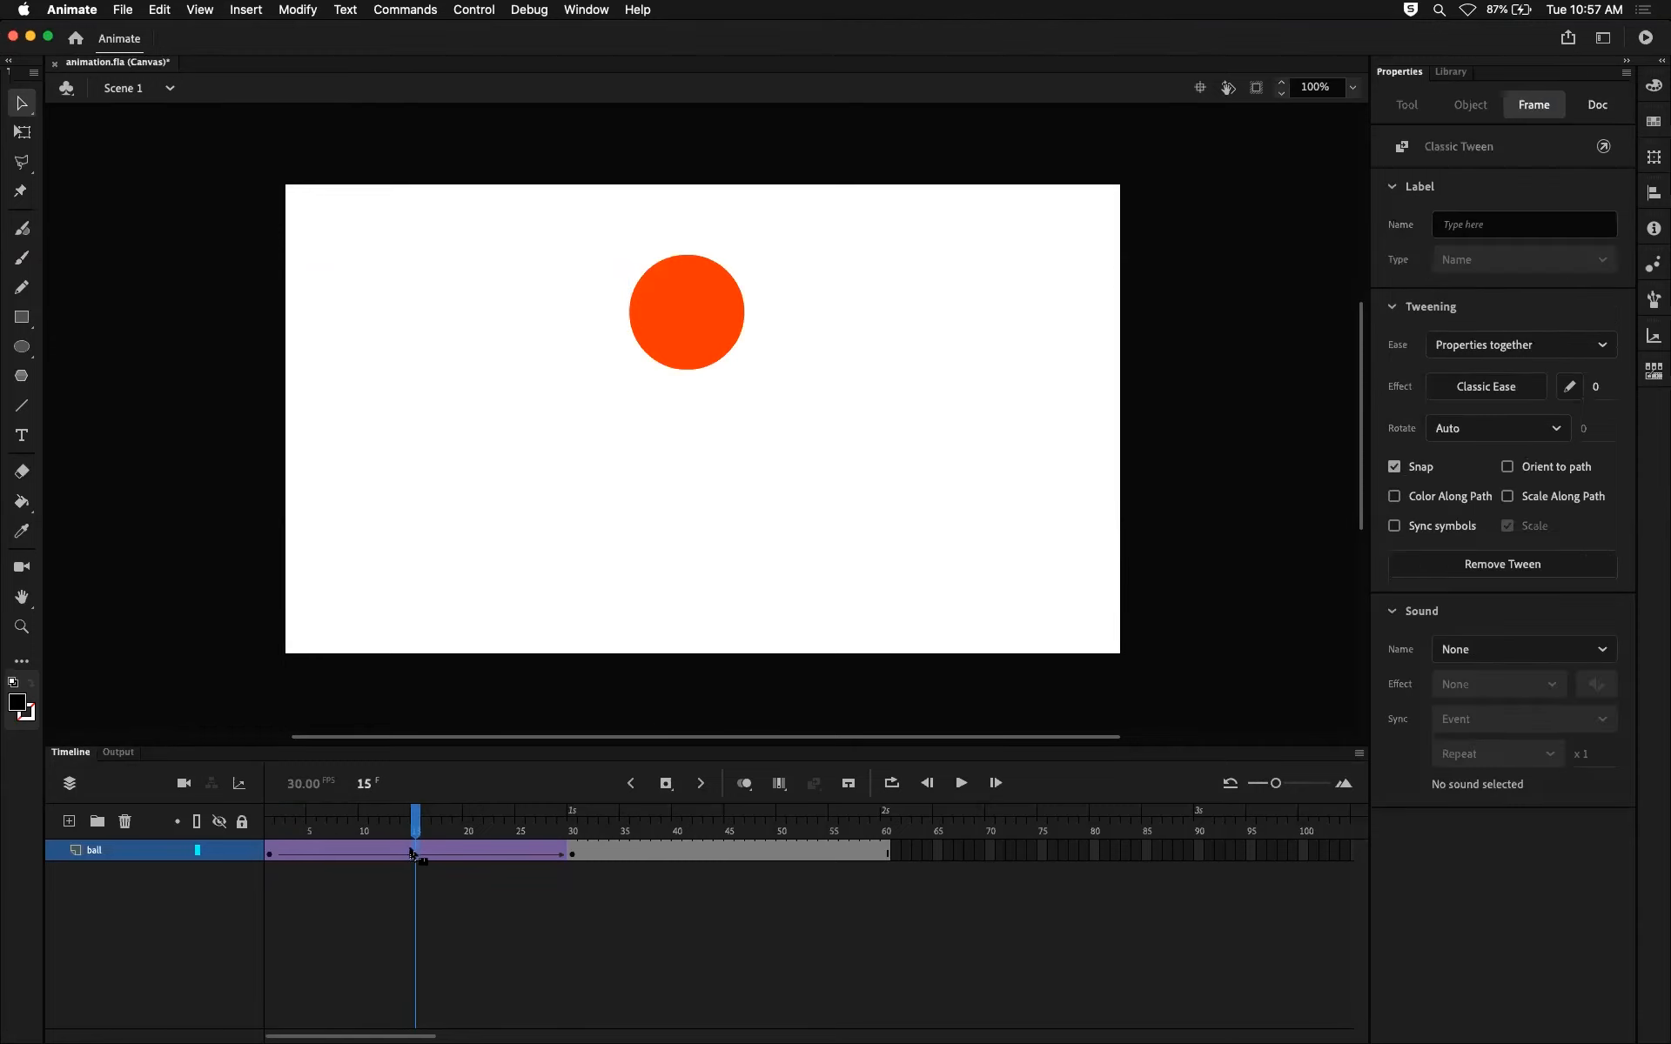
pyautogui.click(460, 854)
pyautogui.click(499, 851)
pyautogui.click(413, 857)
pyautogui.click(477, 857)
pyautogui.click(516, 858)
pyautogui.click(415, 855)
pyautogui.click(335, 855)
pyautogui.click(394, 854)
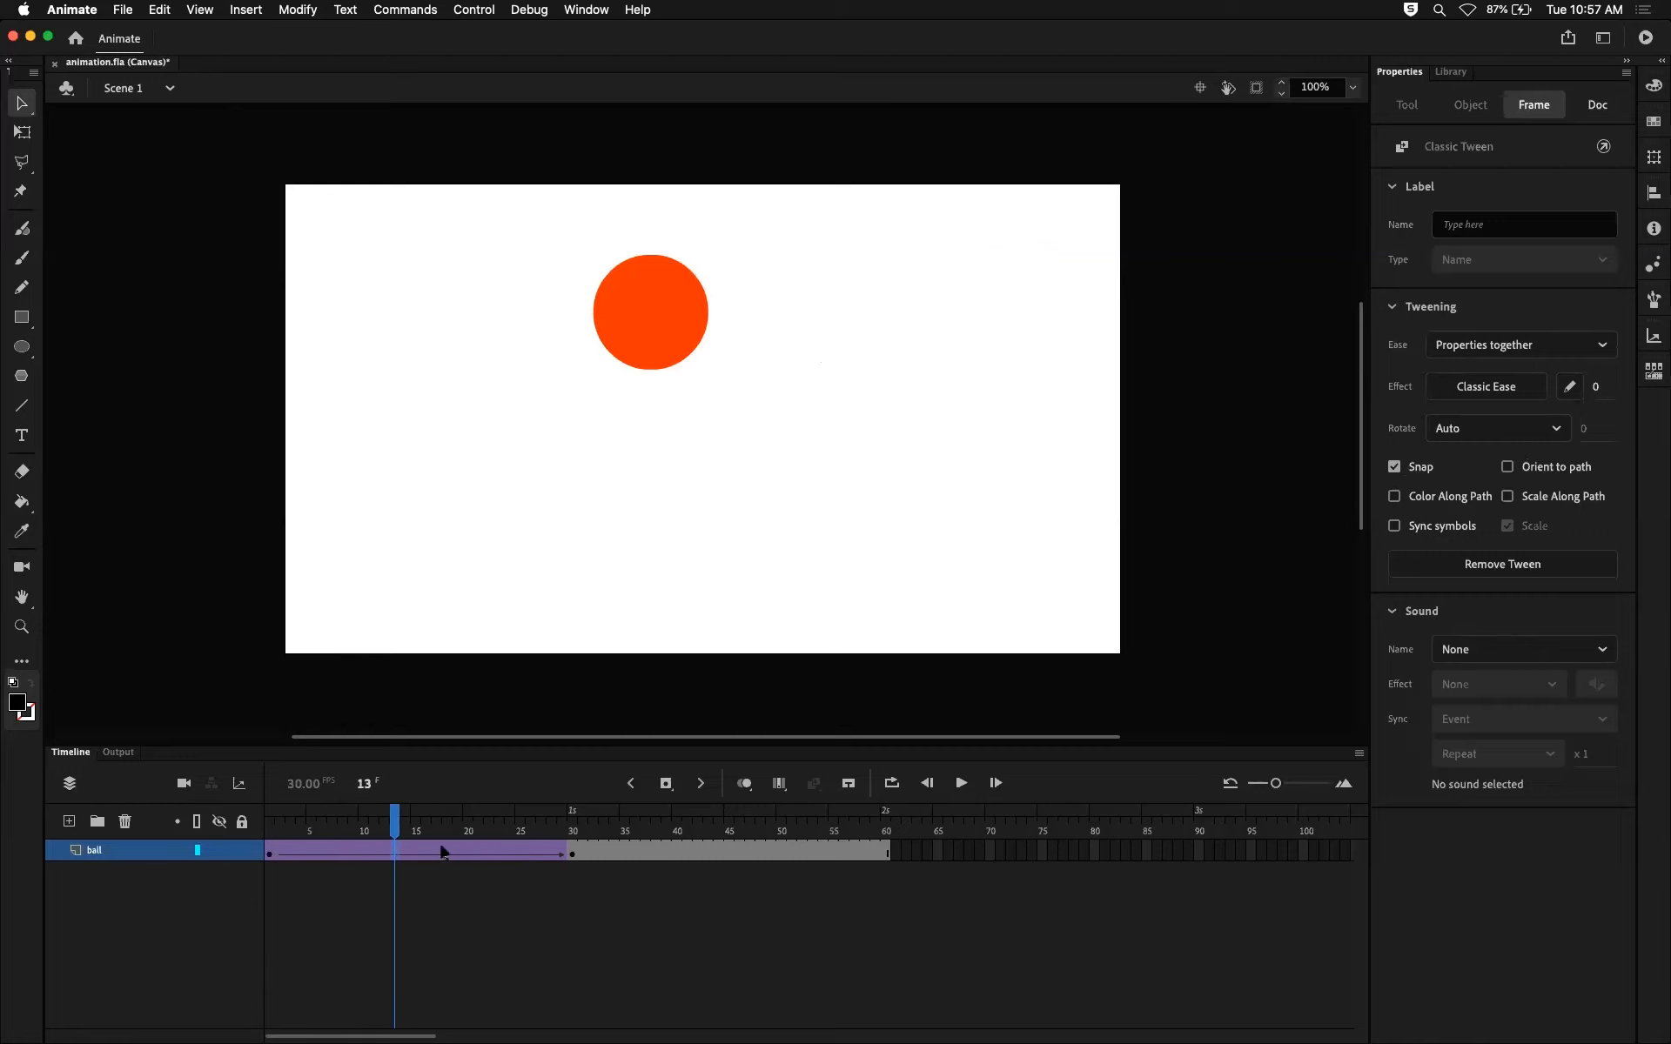
pyautogui.click(446, 853)
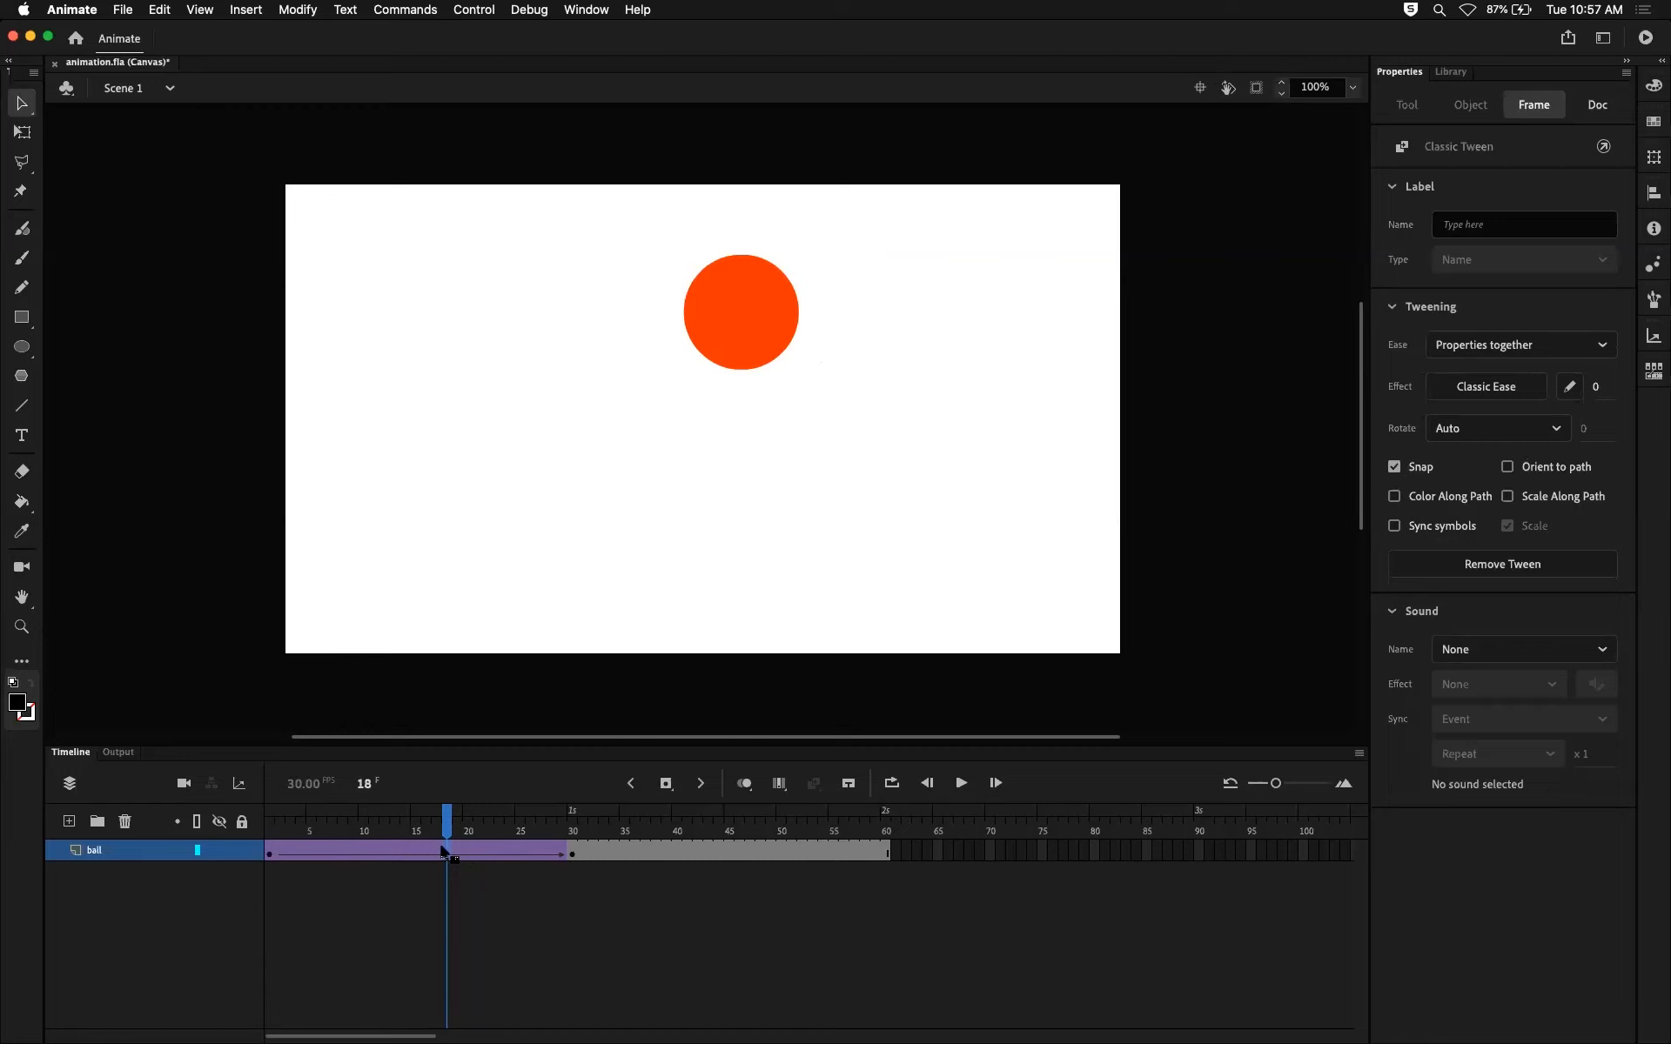
pyautogui.click(396, 854)
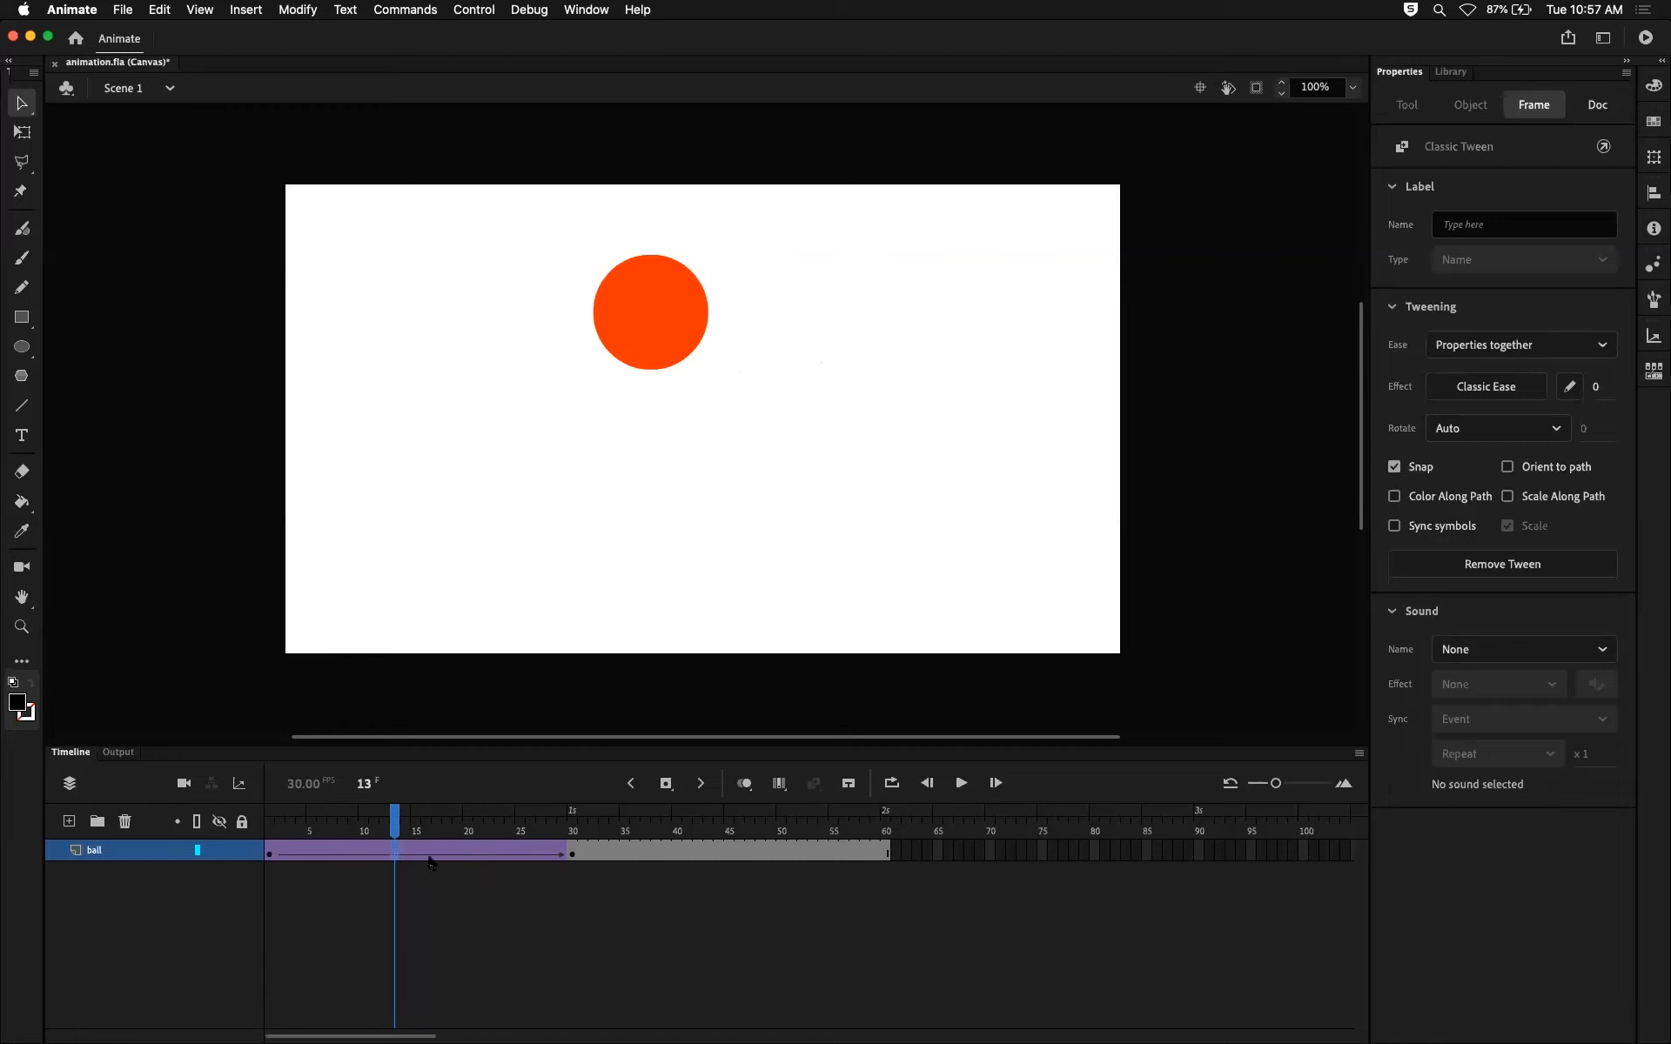
# Select the classic tween at frame 15, review its ease modes and keep Properties together.
pyautogui.click(416, 854)
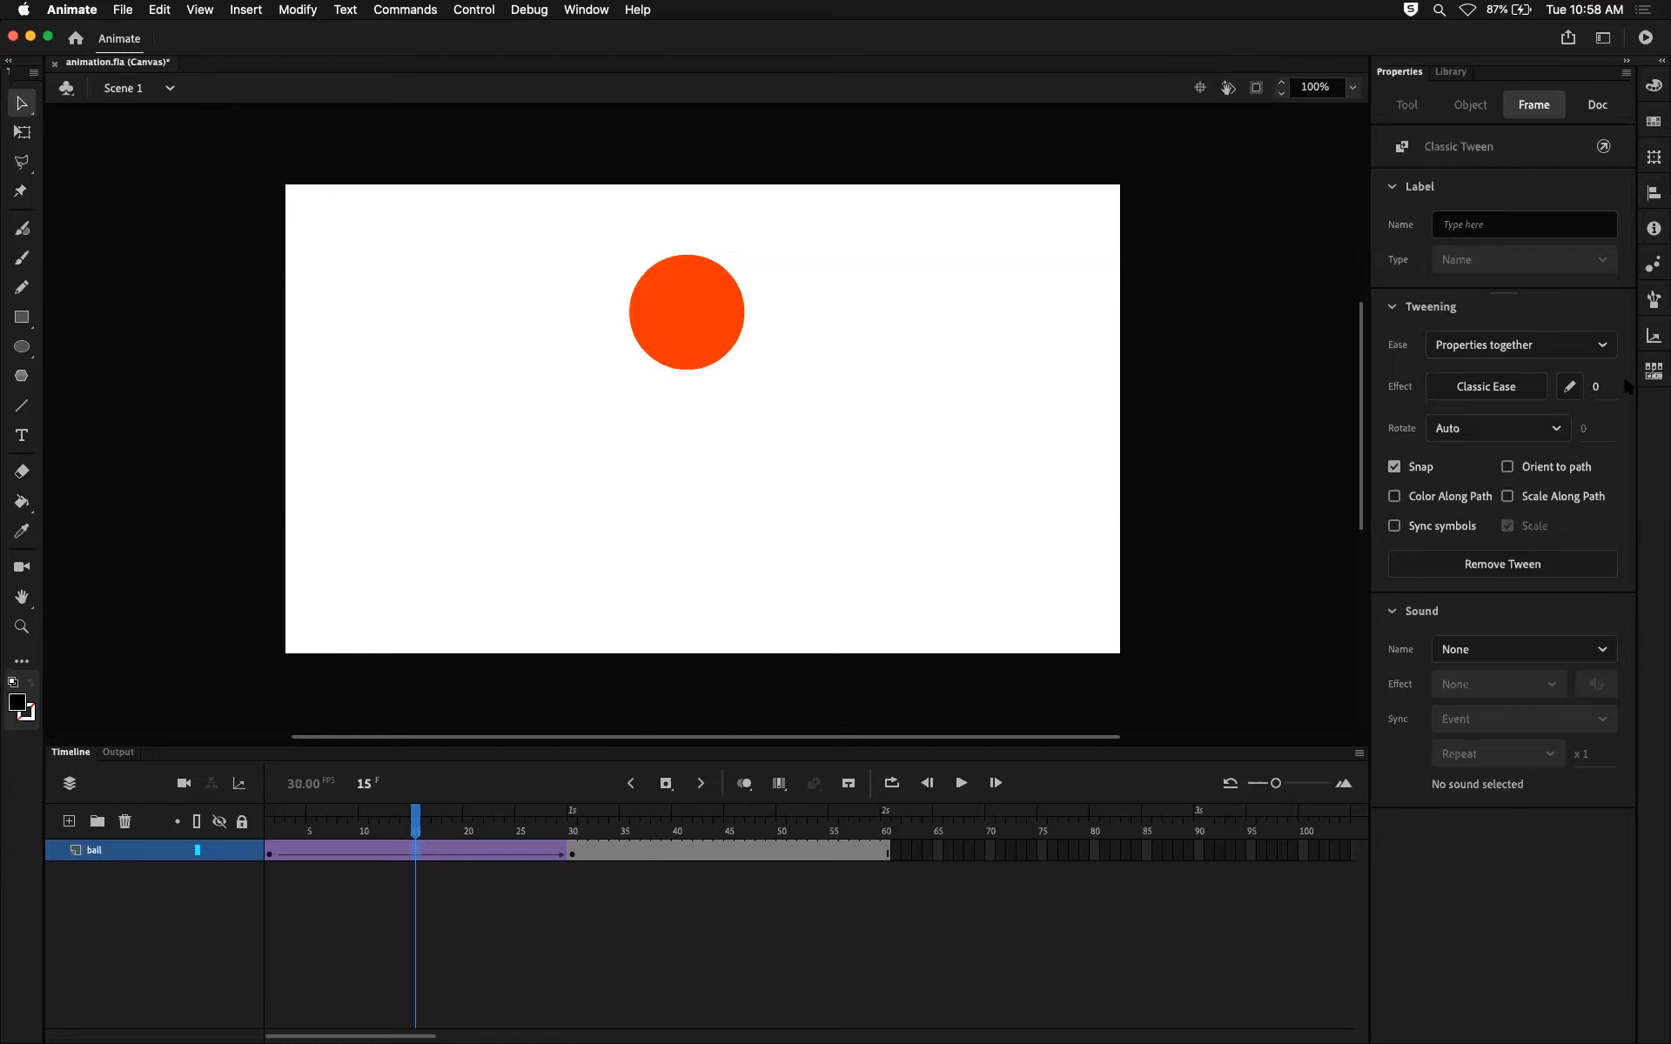
pyautogui.click(1601, 344)
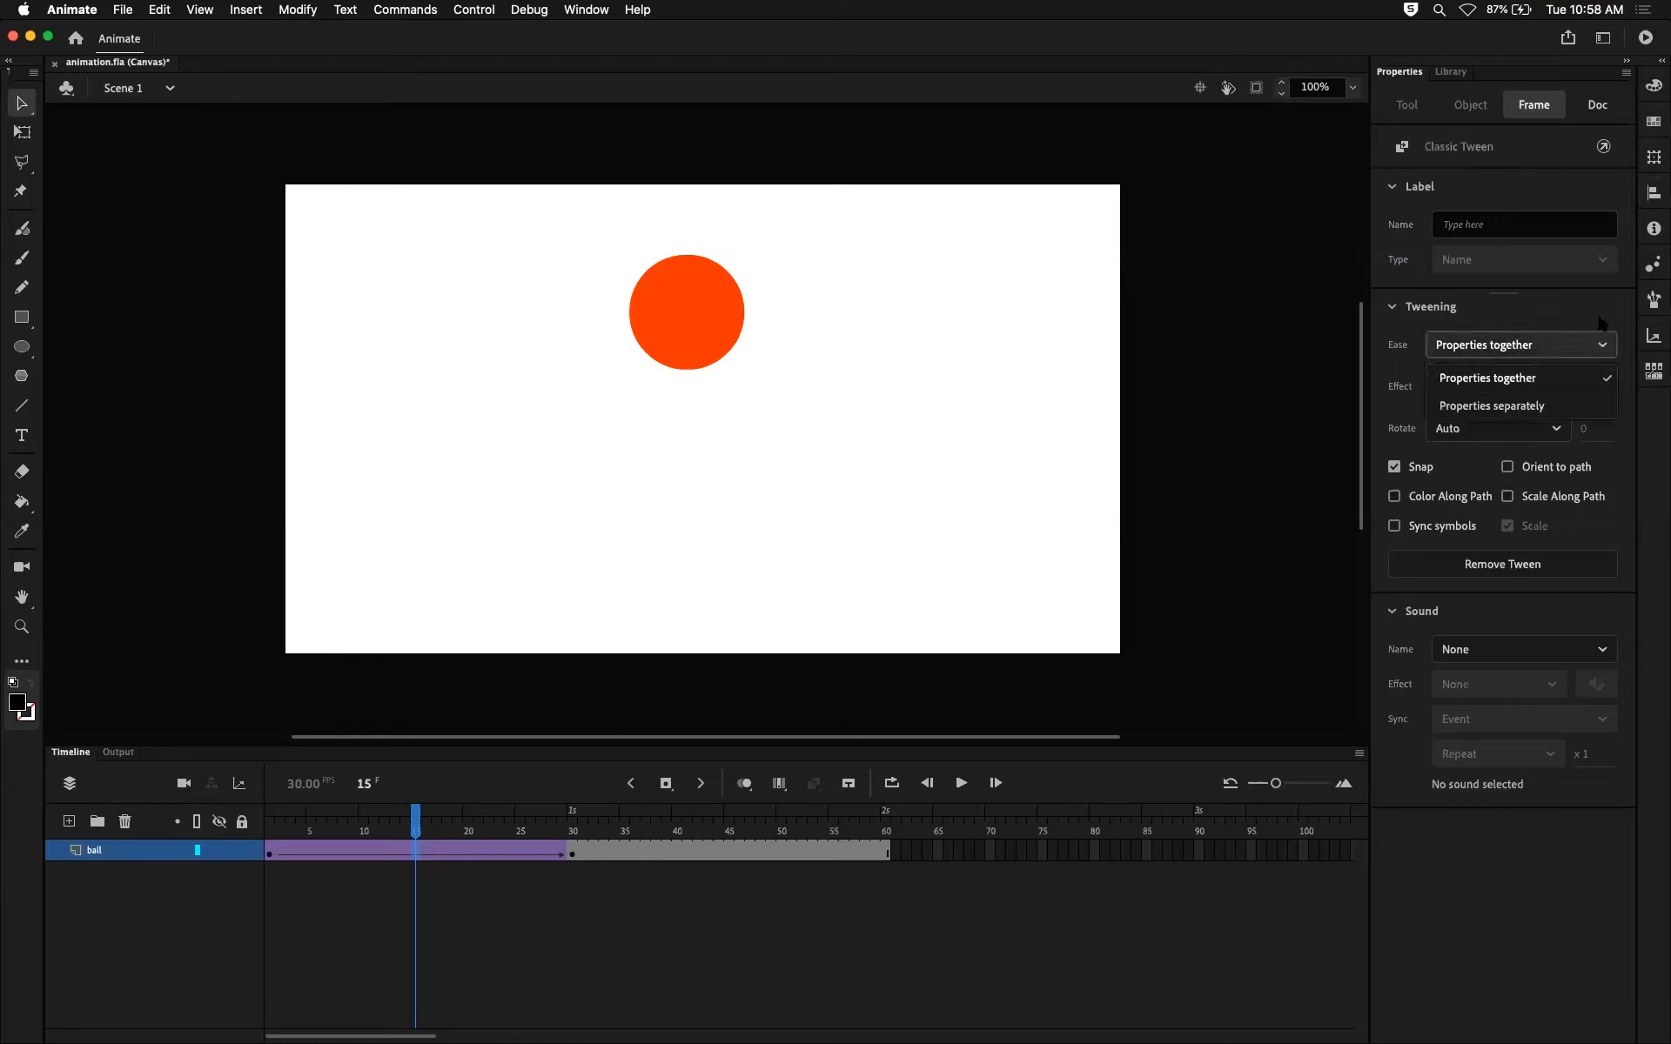
pyautogui.click(1590, 312)
pyautogui.click(1585, 344)
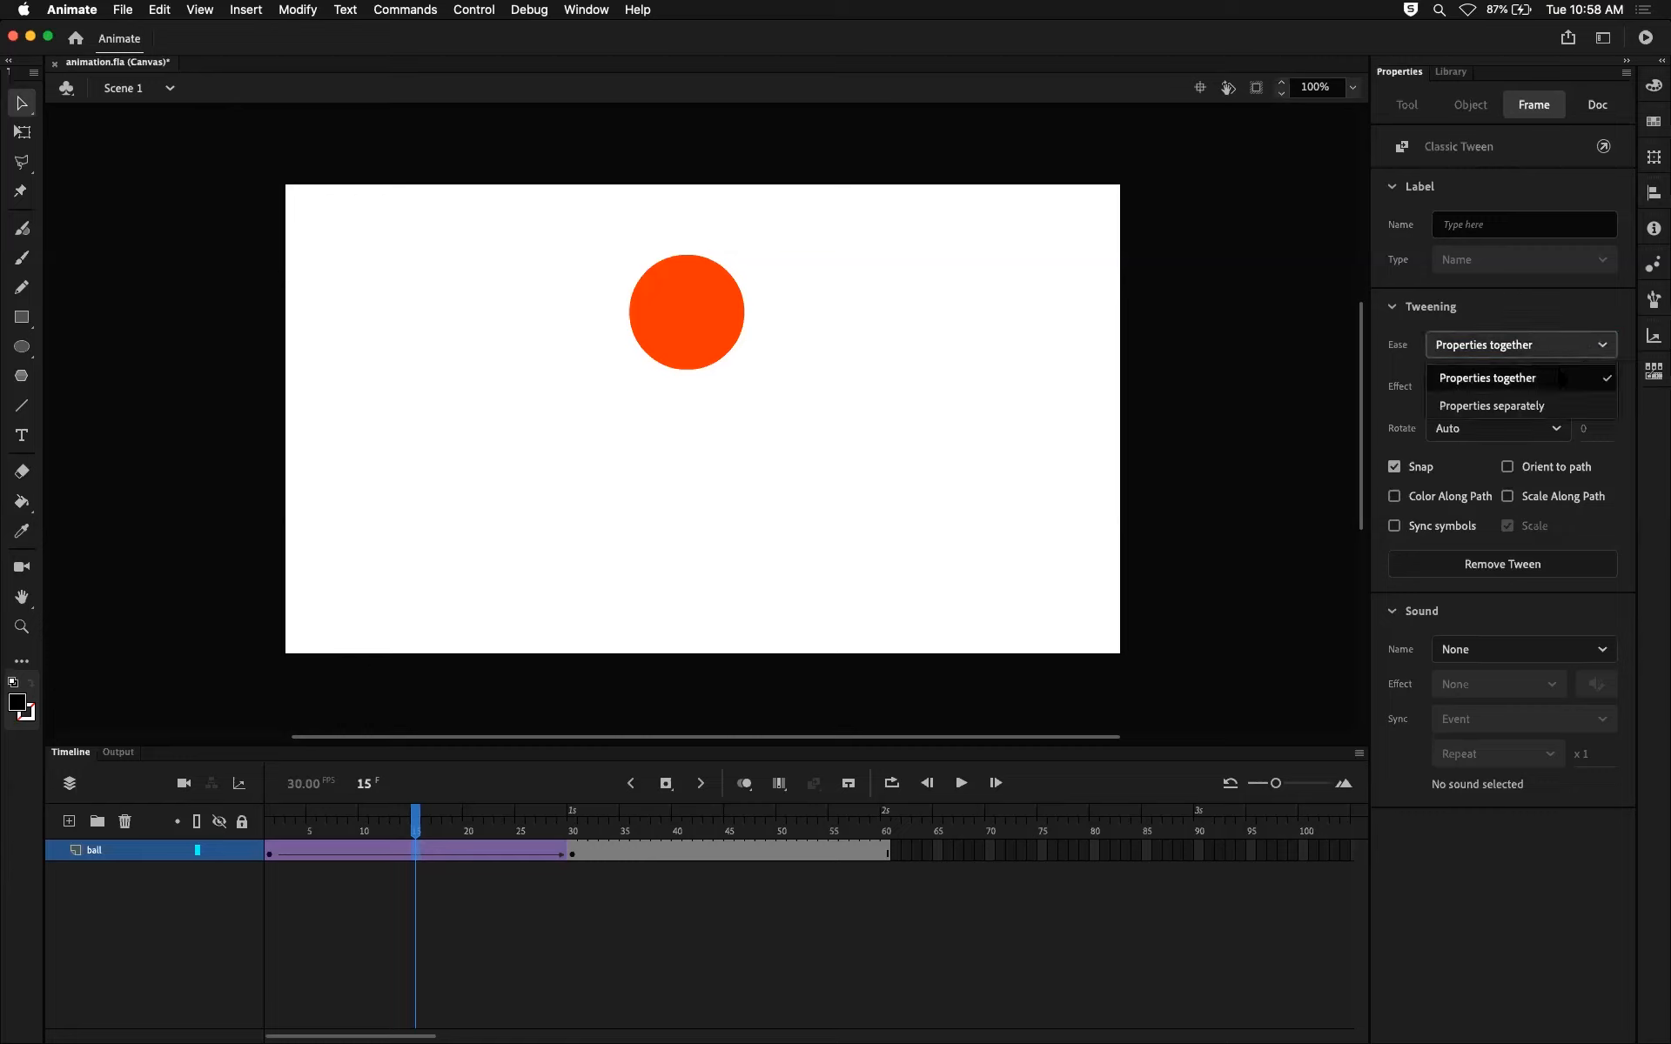
pyautogui.click(1558, 380)
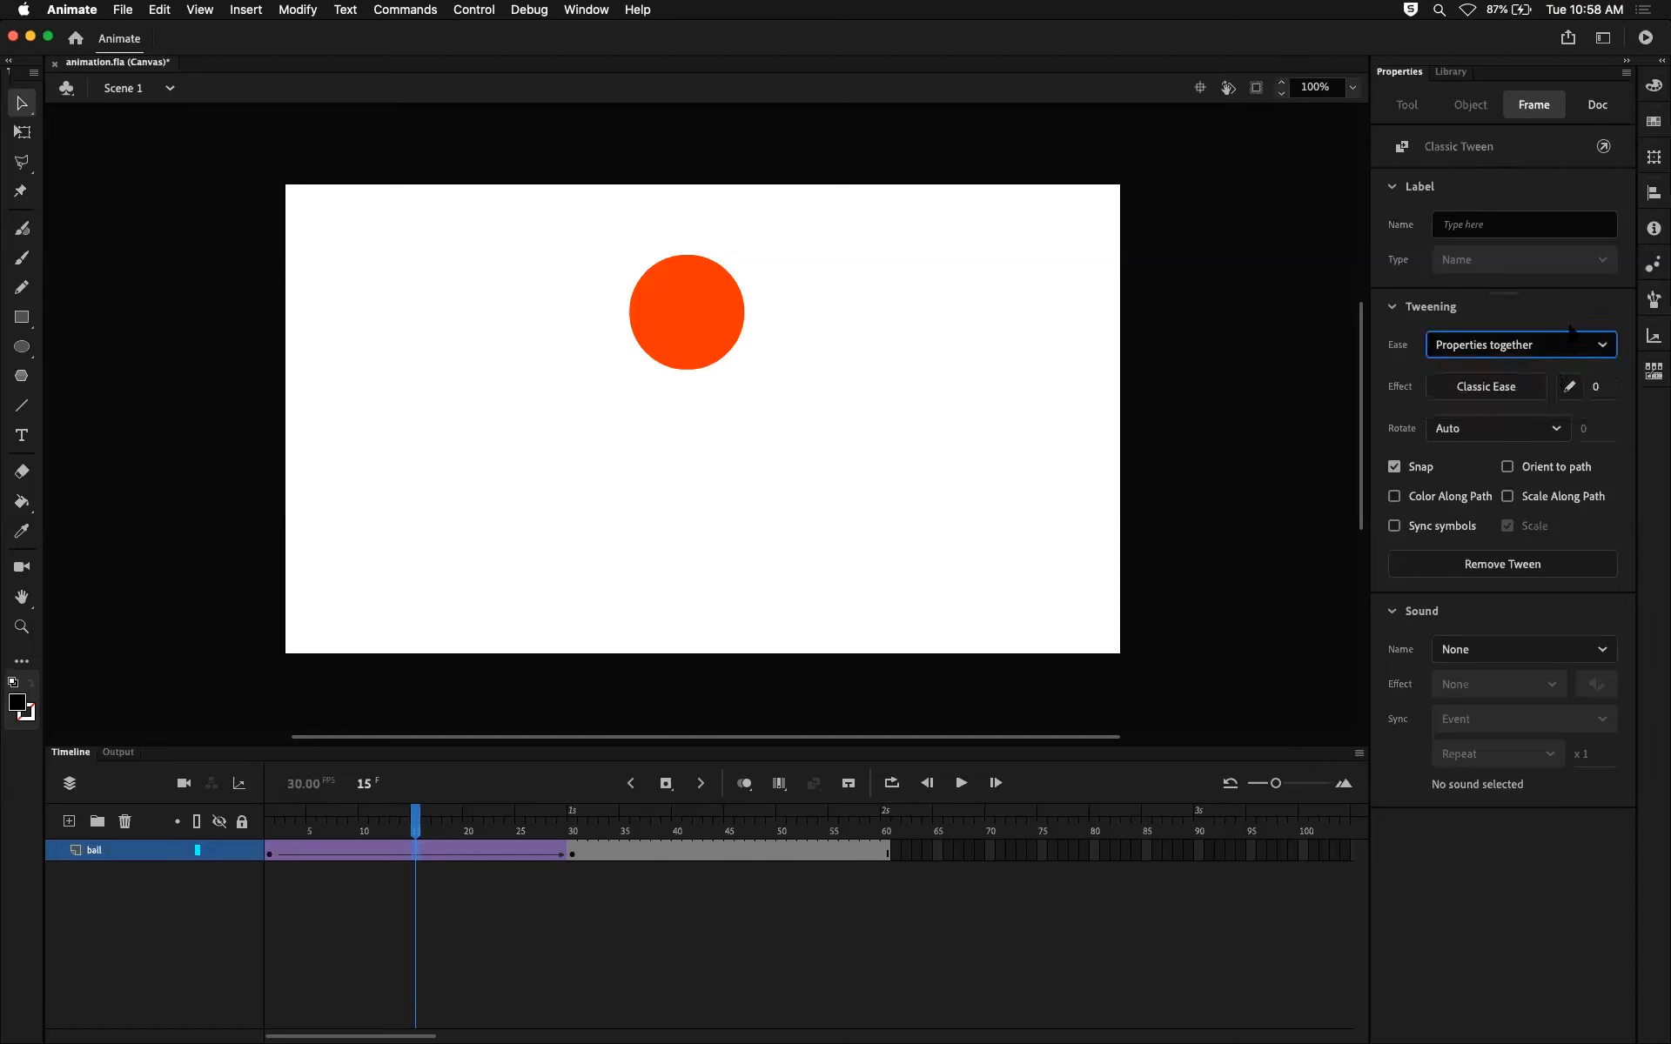
# Browse the tween's ease effects, including Ease In, Ease In Out and Custom, and close the list without applying one.
pyautogui.click(1497, 393)
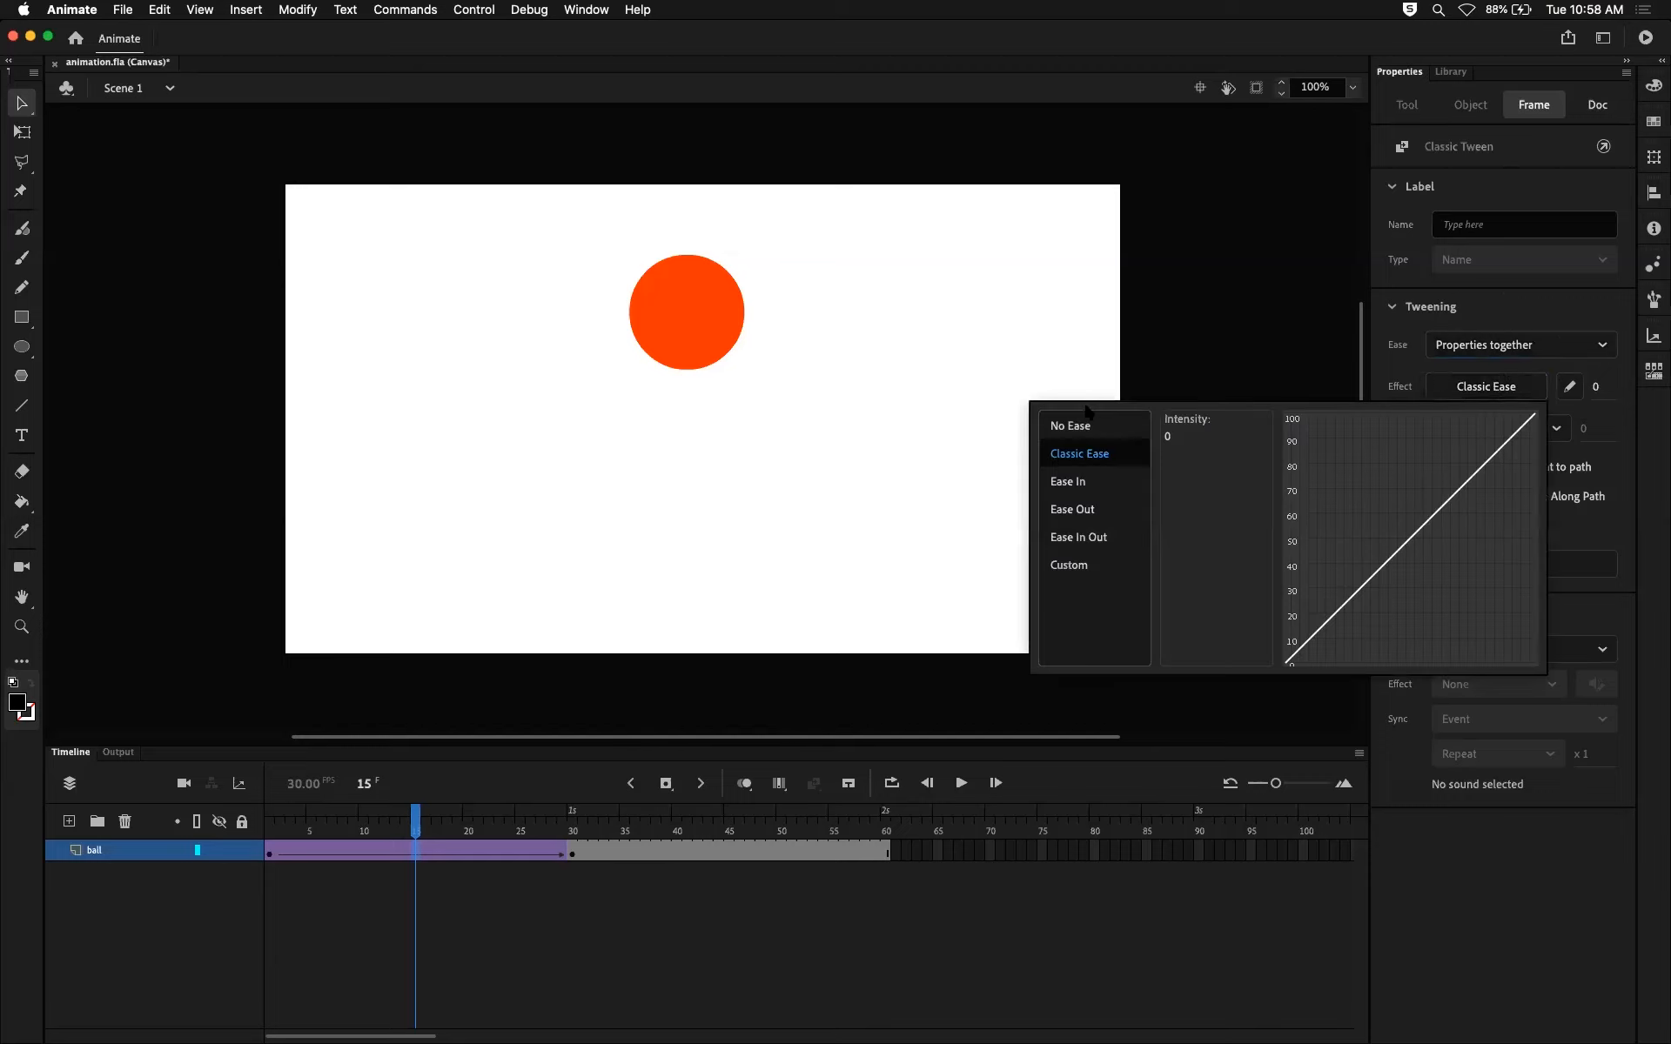
pyautogui.click(1085, 483)
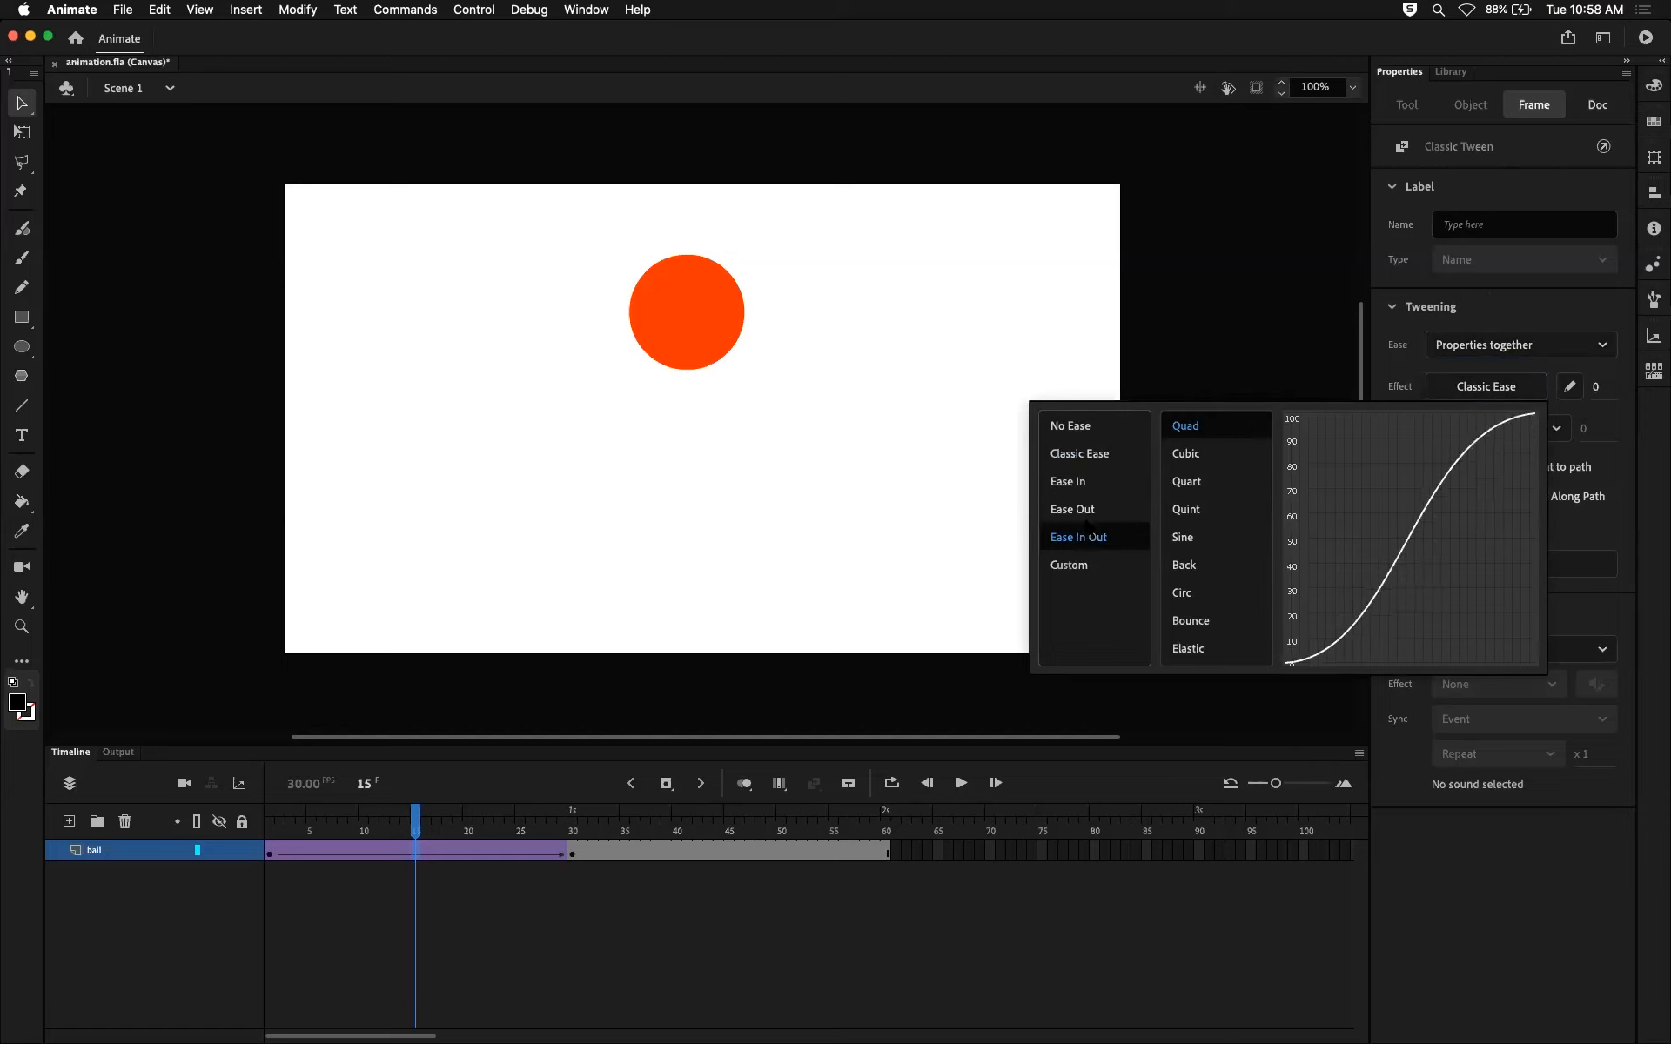
pyautogui.moveTo(1076, 565)
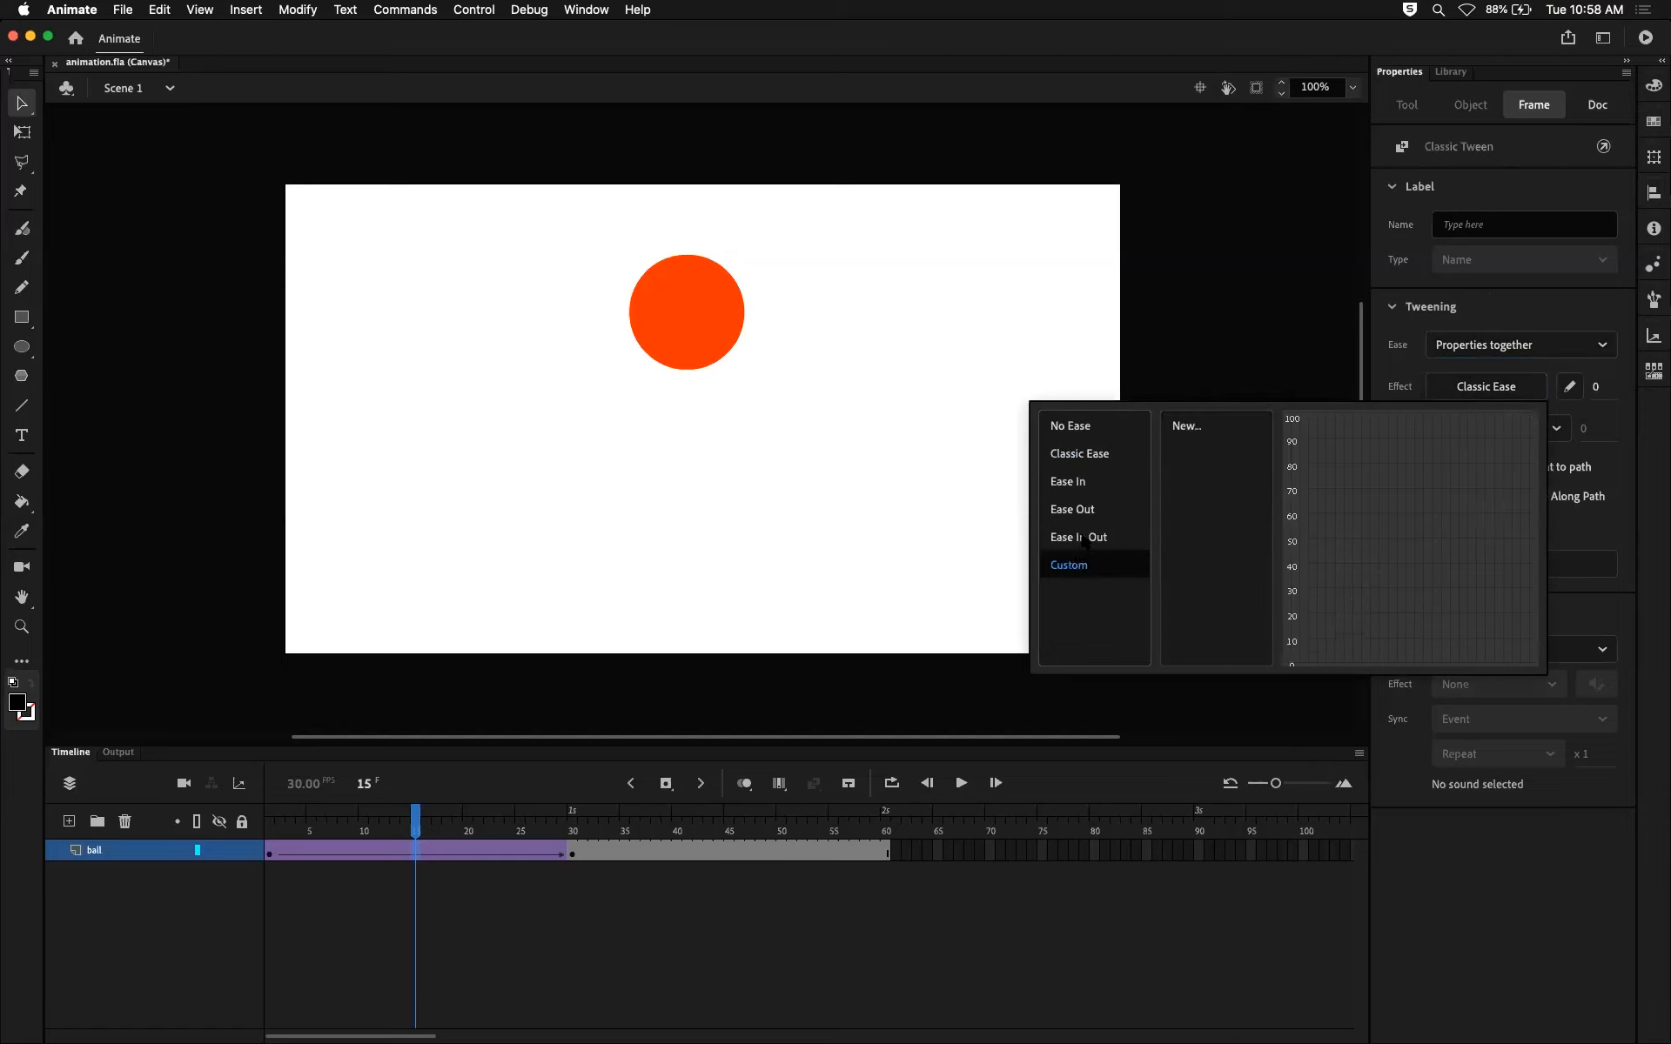
pyautogui.moveTo(1080, 480)
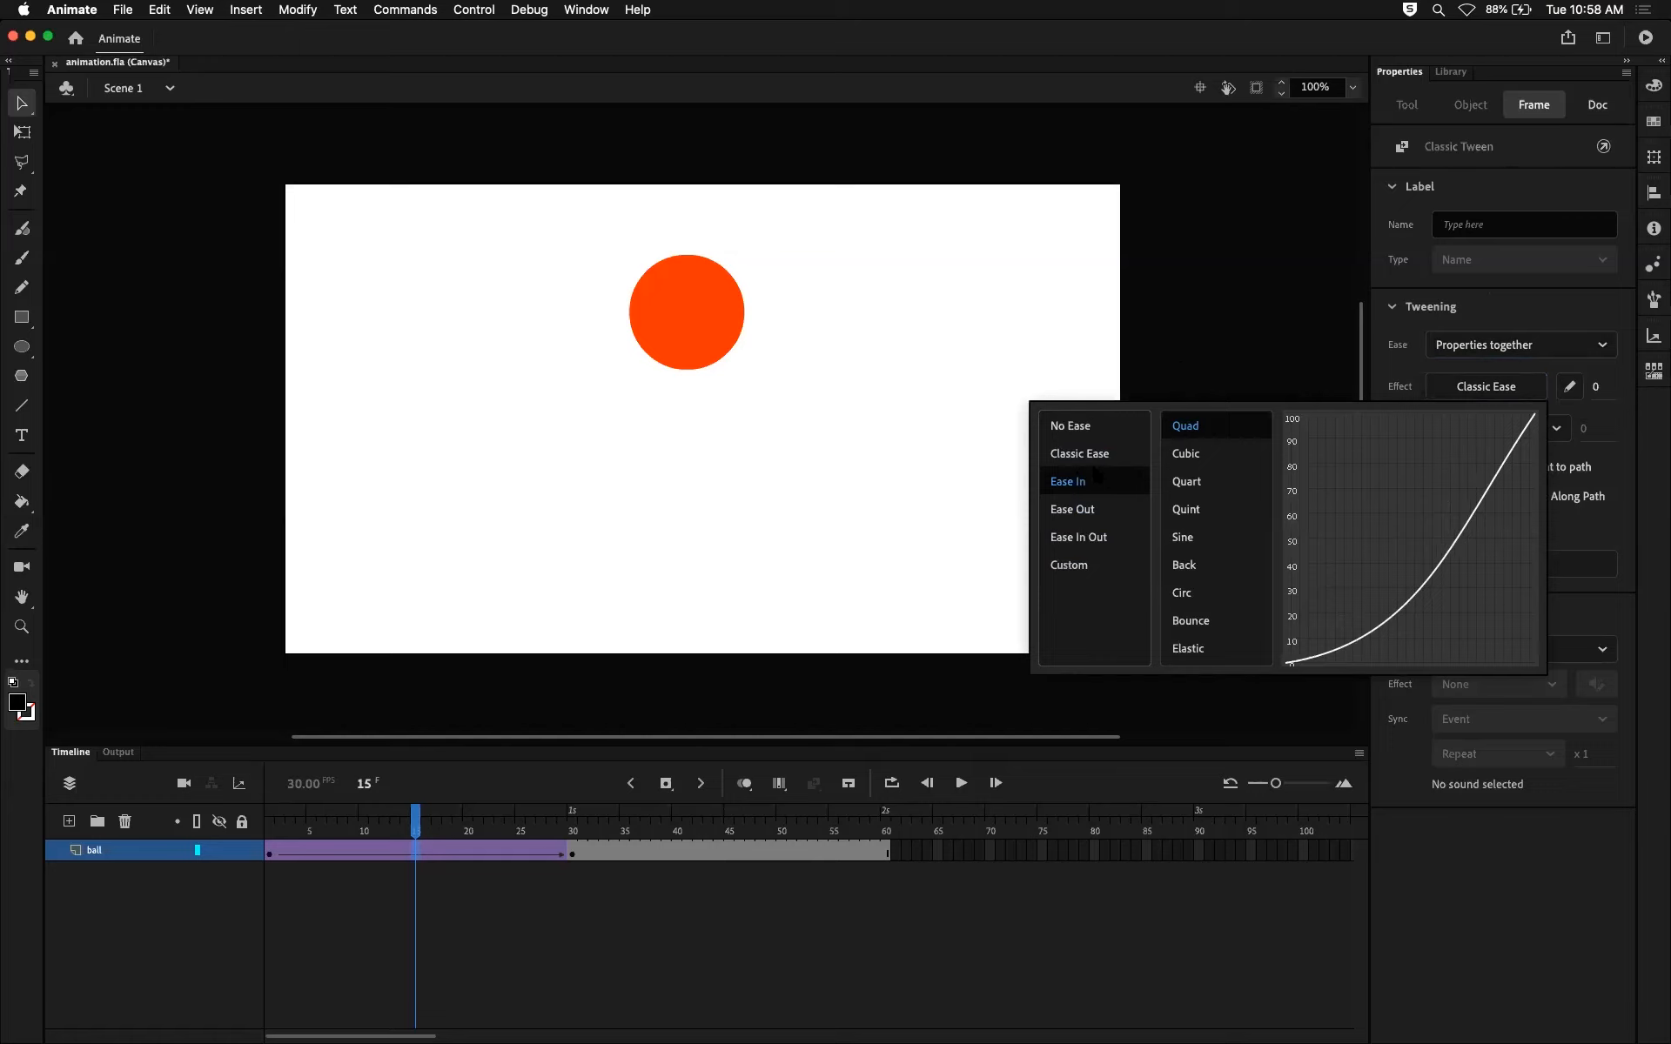
pyautogui.click(1221, 377)
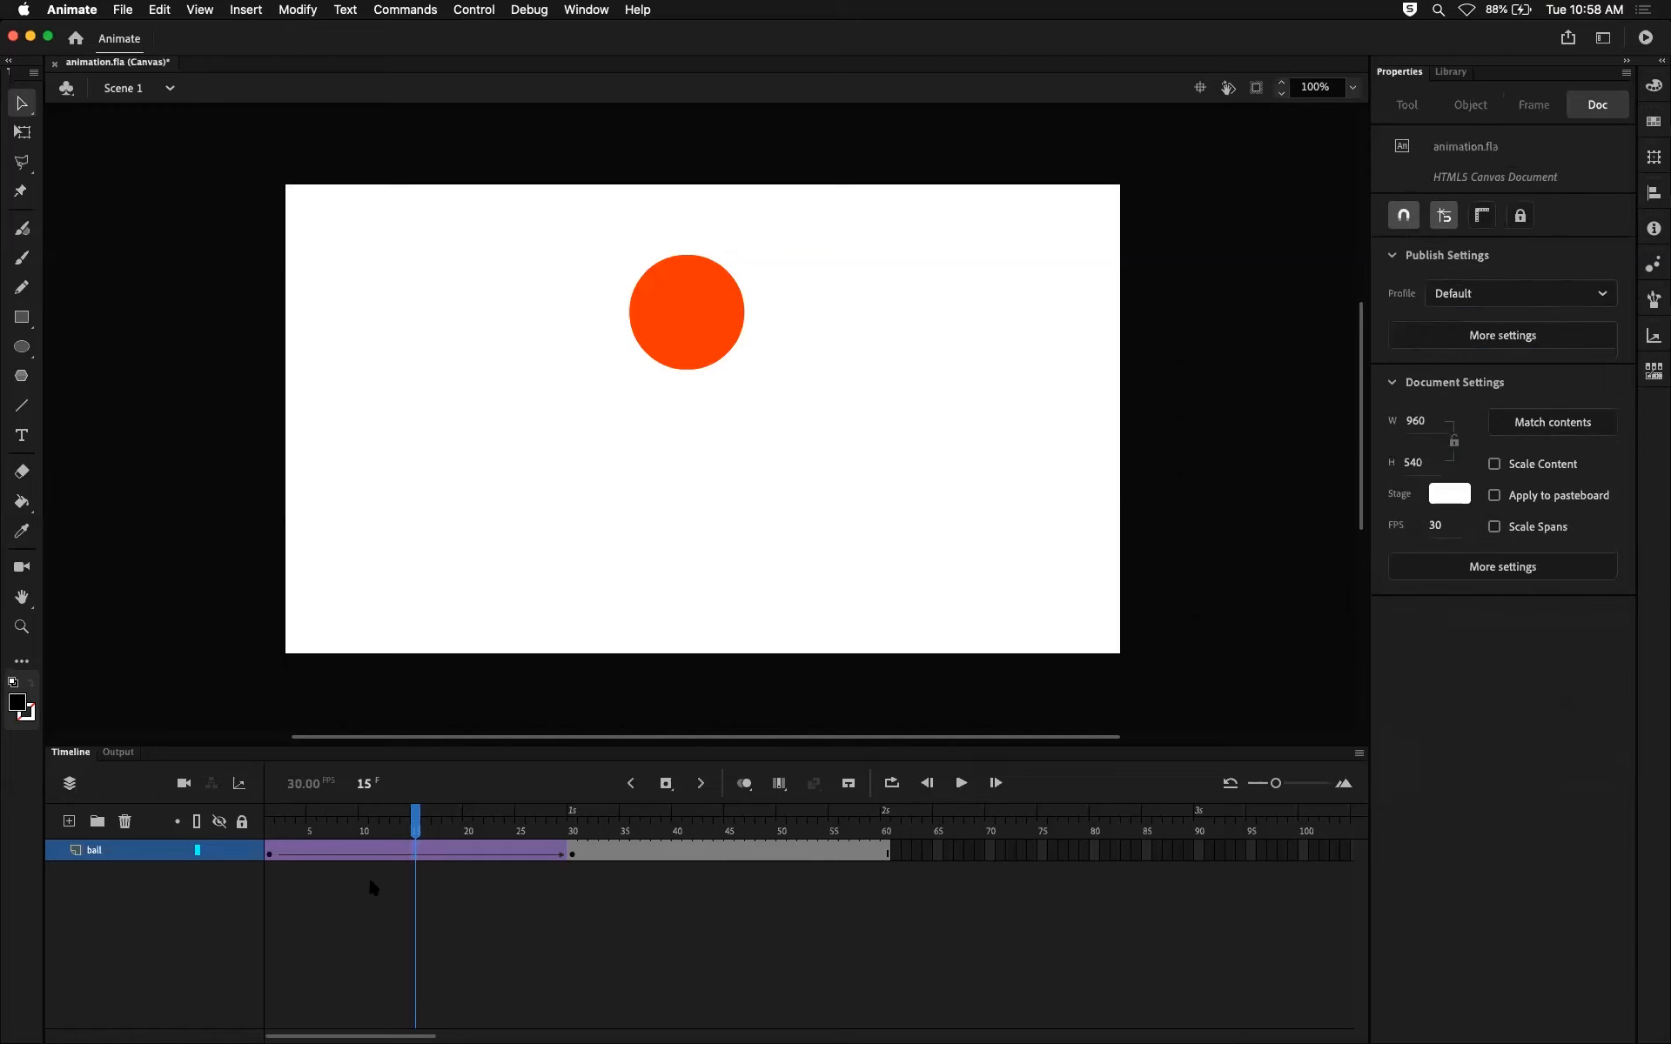
# Select the ball's classic tween at frame 17 and set its classic ease intensity to 100.
pyautogui.click(436, 853)
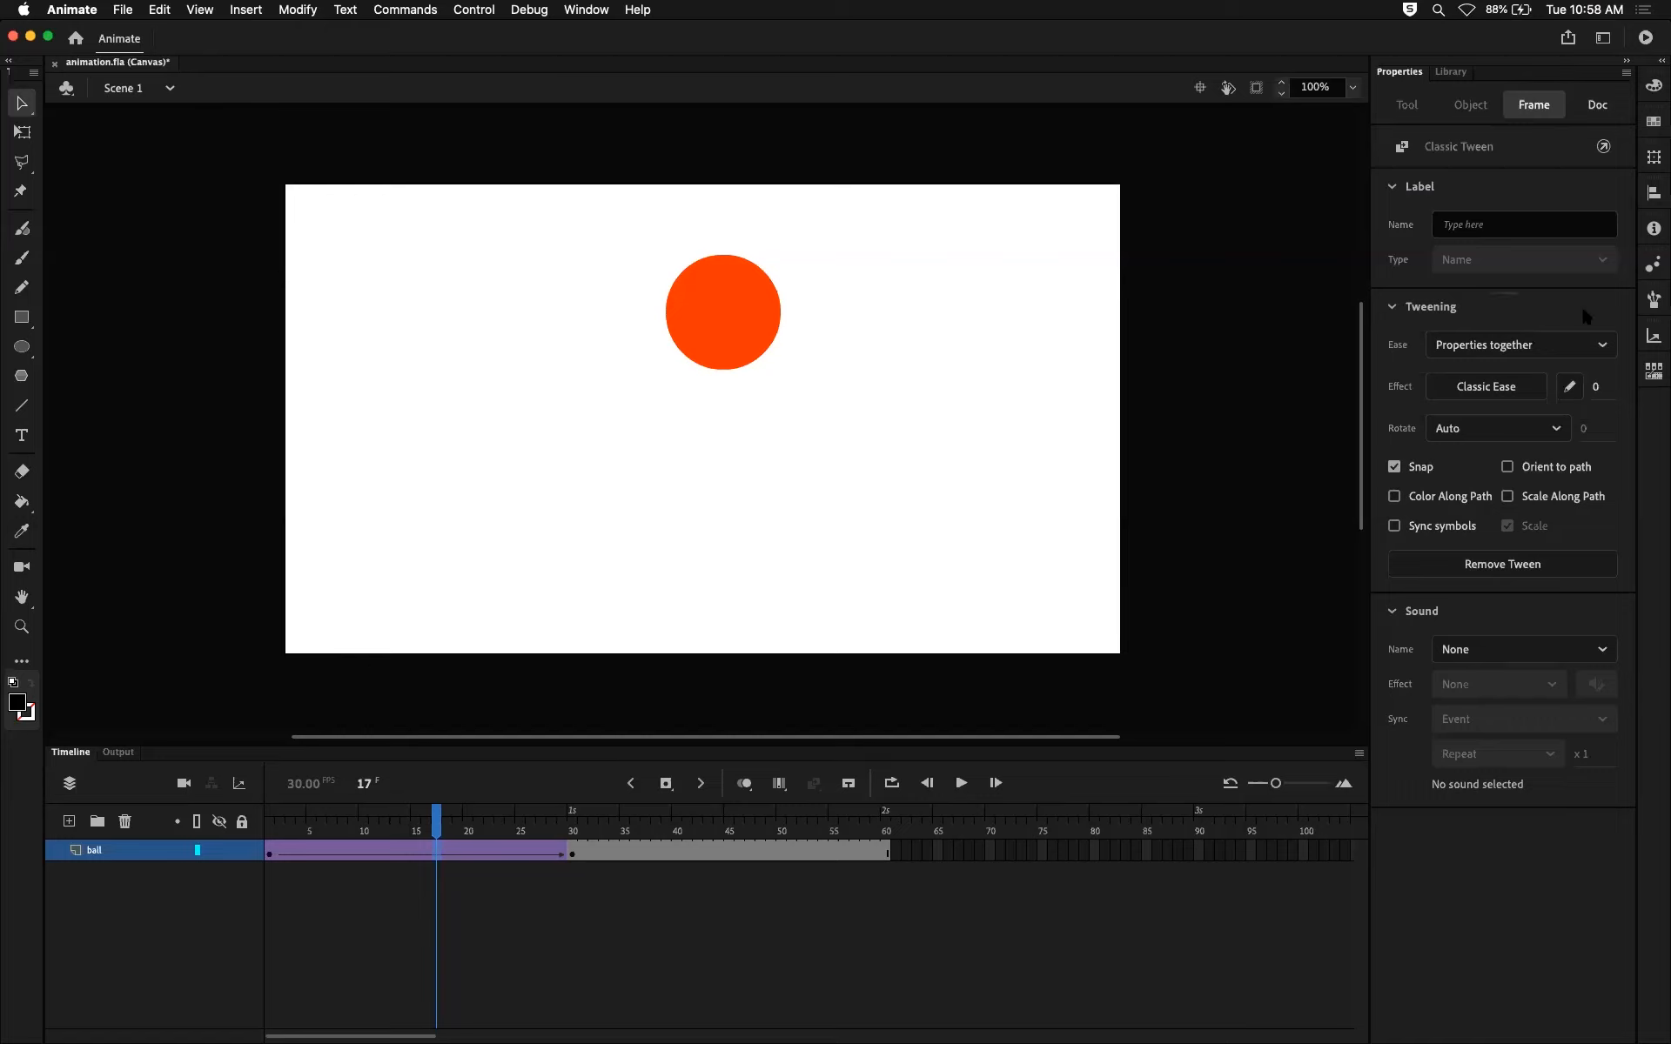
pyautogui.click(1596, 392)
pyautogui.click(1567, 393)
pyautogui.write('100')
pyautogui.press('Return')
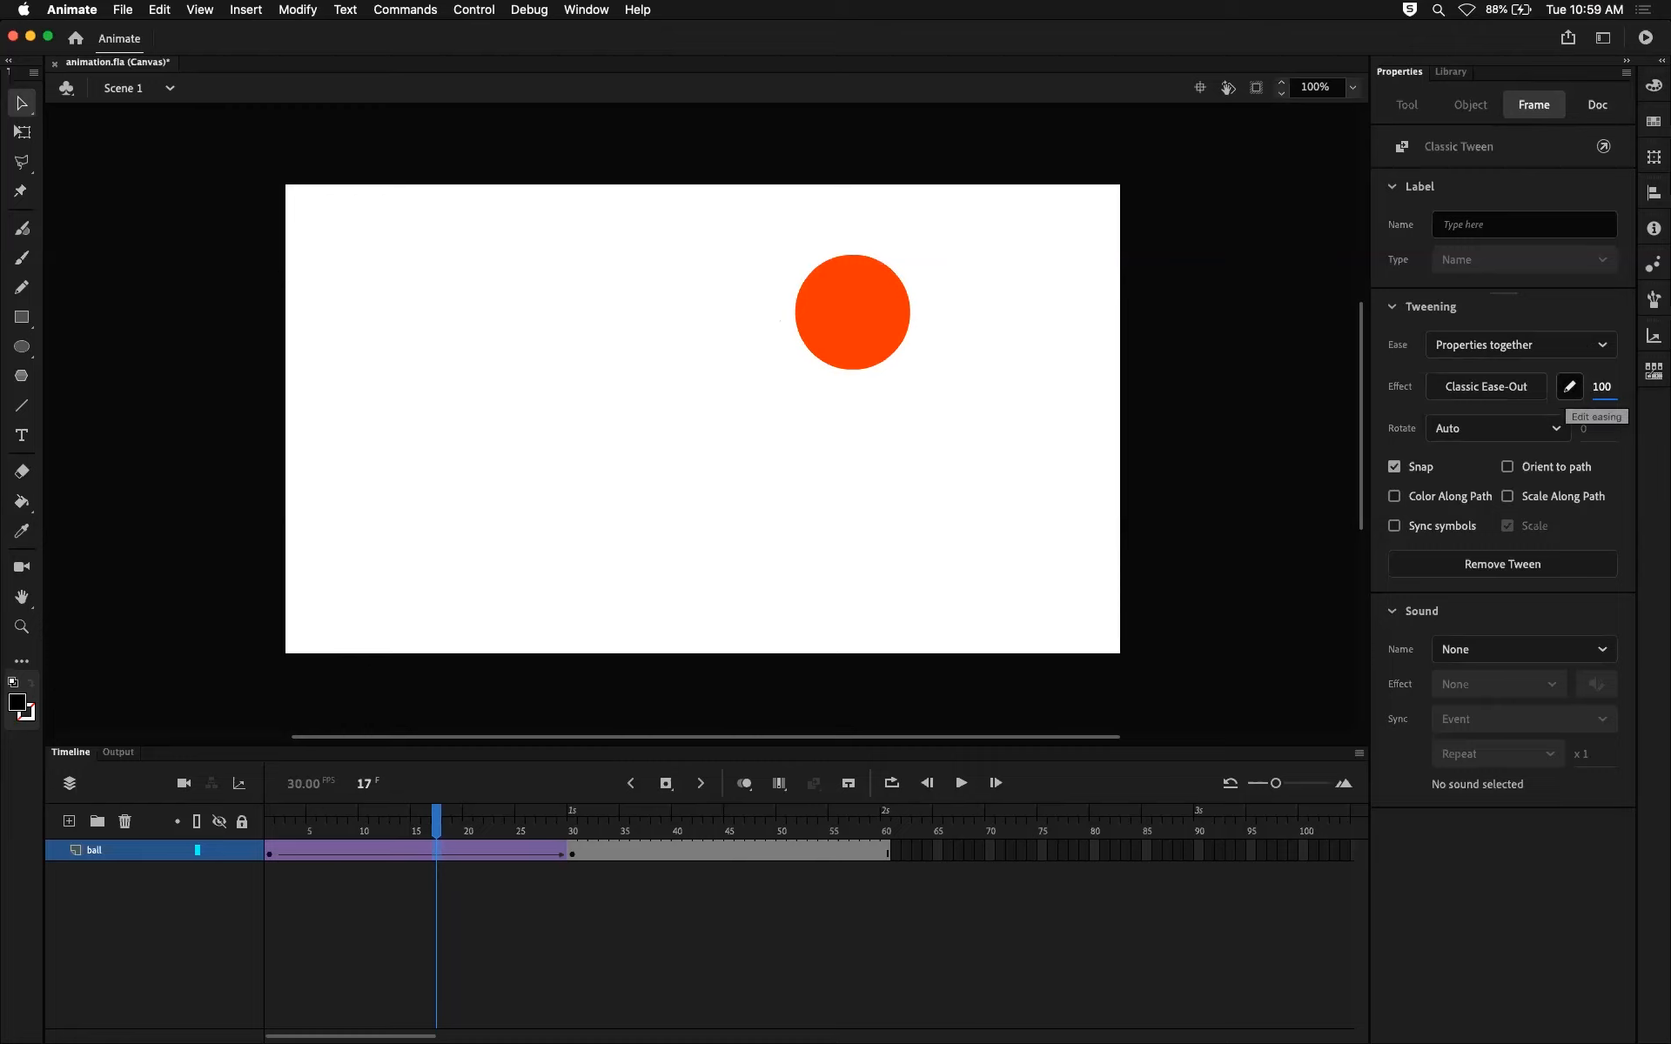
# Inspect the tween's ease intensity and its Classic Ease curve, then close the ease effects and deselect the tween.
pyautogui.click(1601, 386)
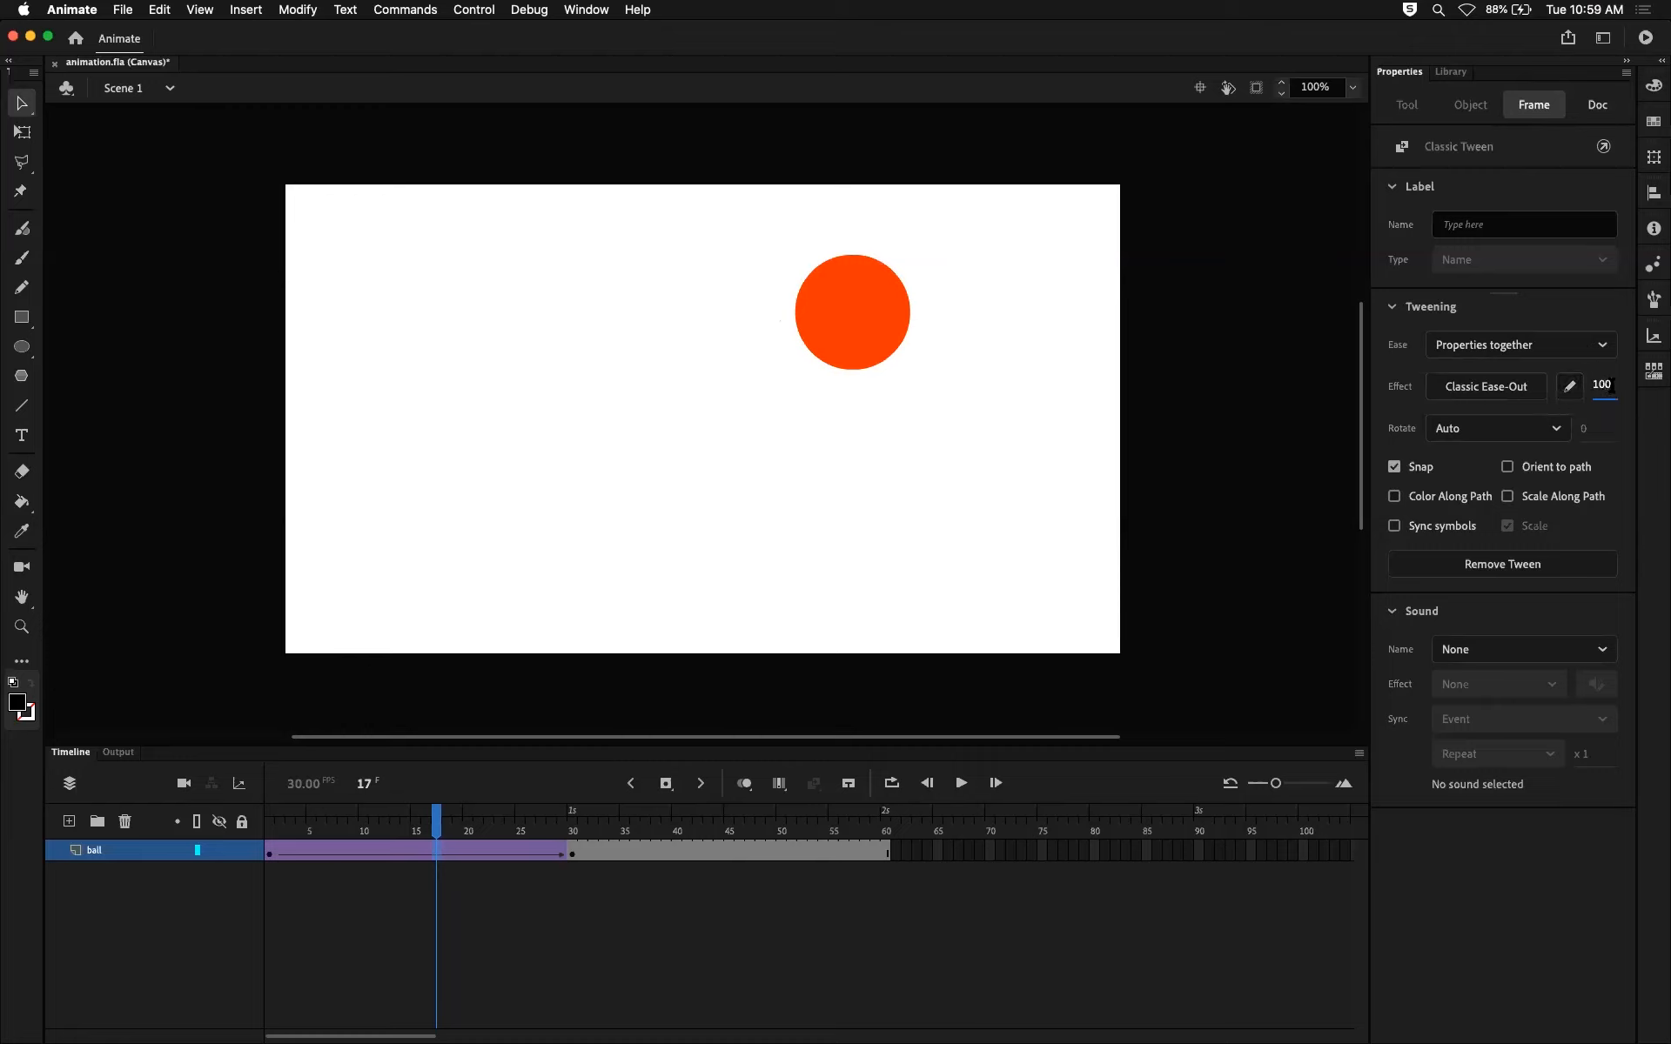
pyautogui.click(1598, 385)
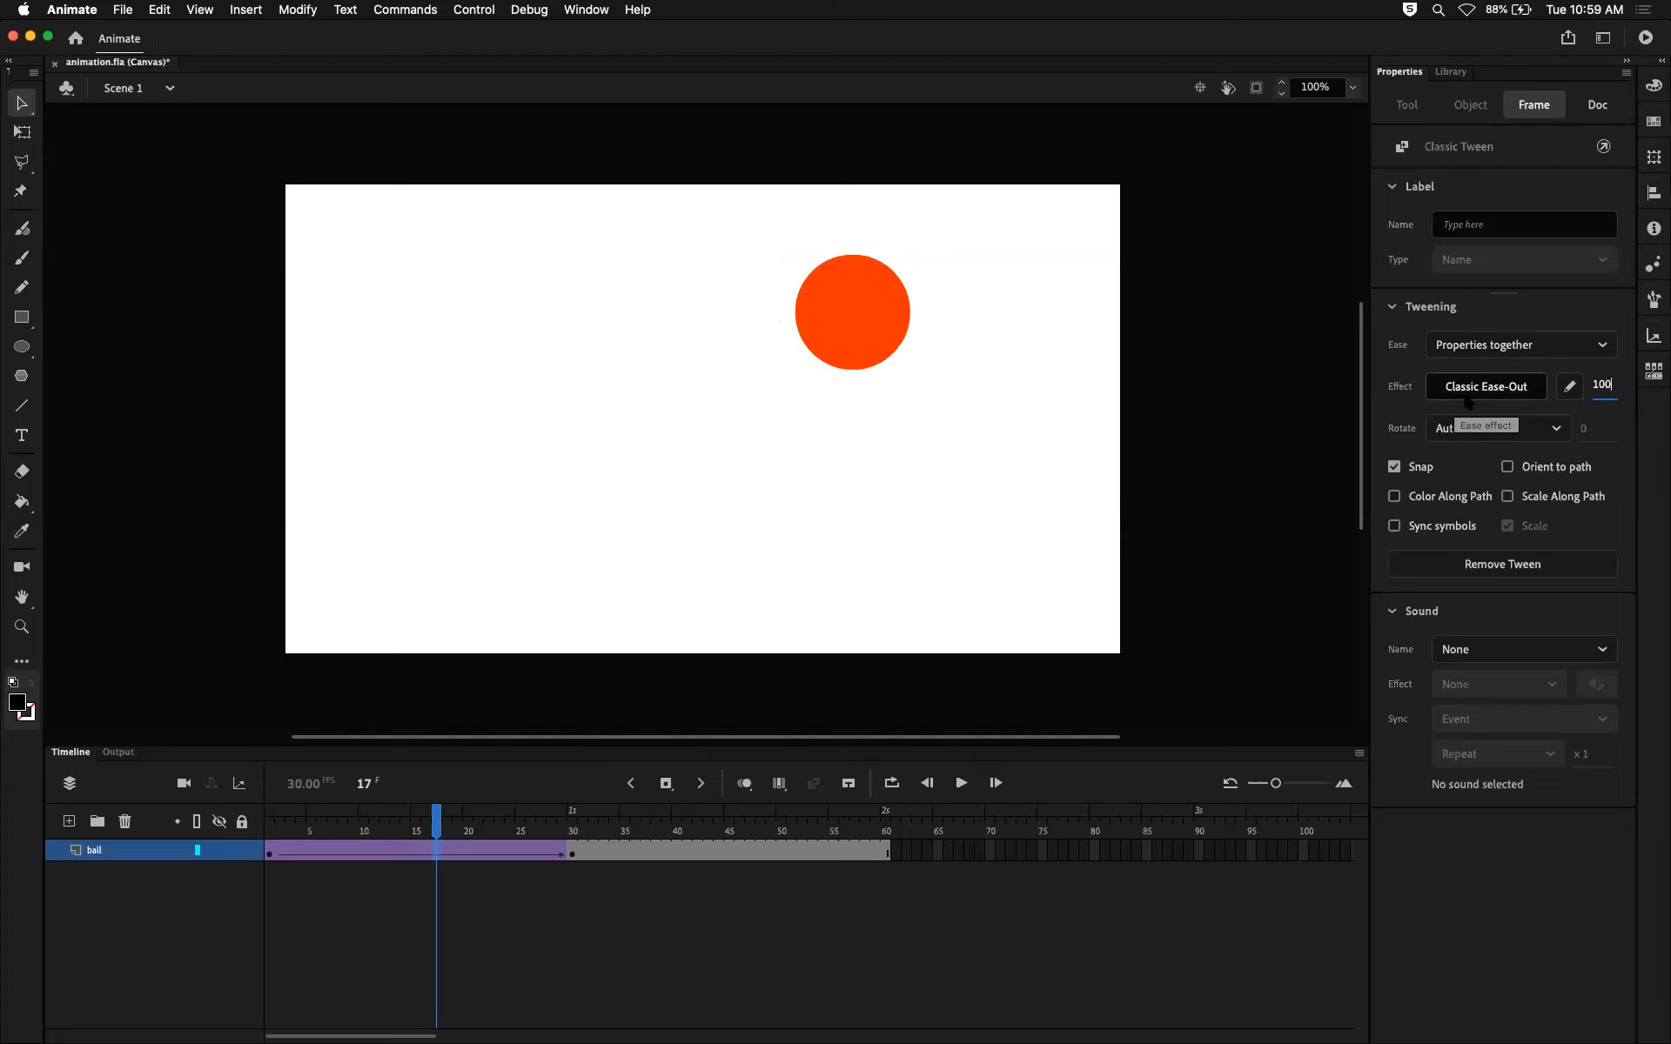
pyautogui.click(1537, 394)
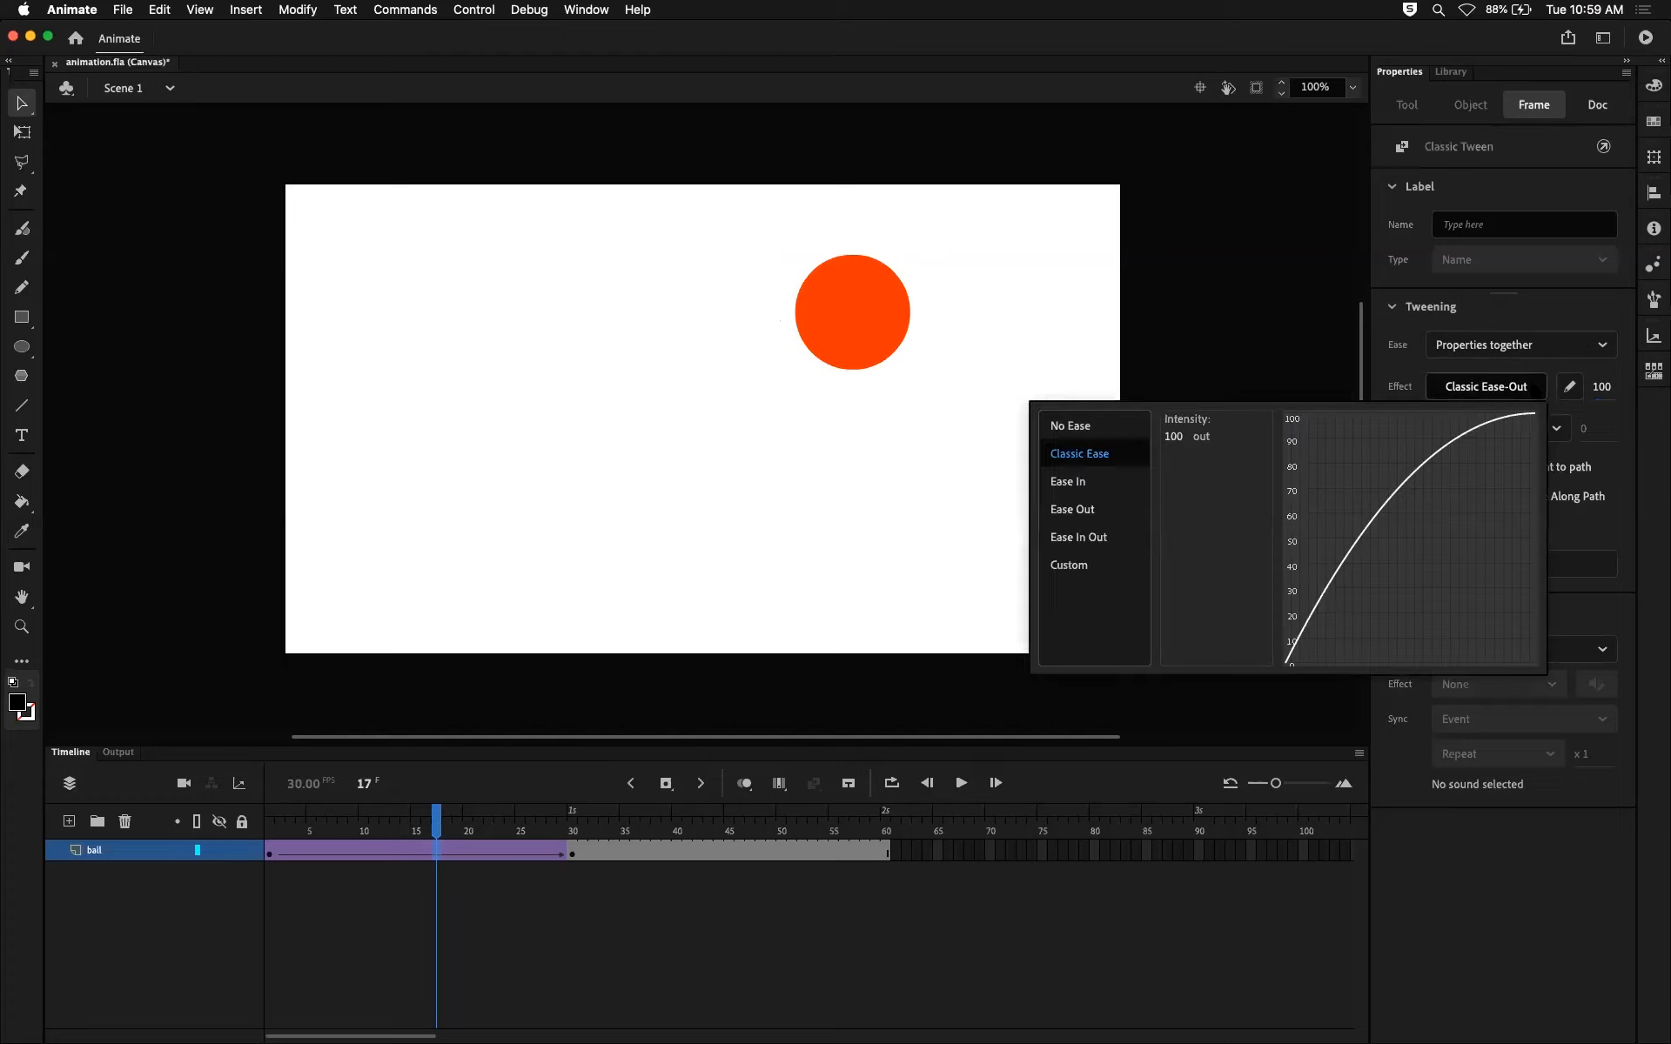
pyautogui.click(1242, 295)
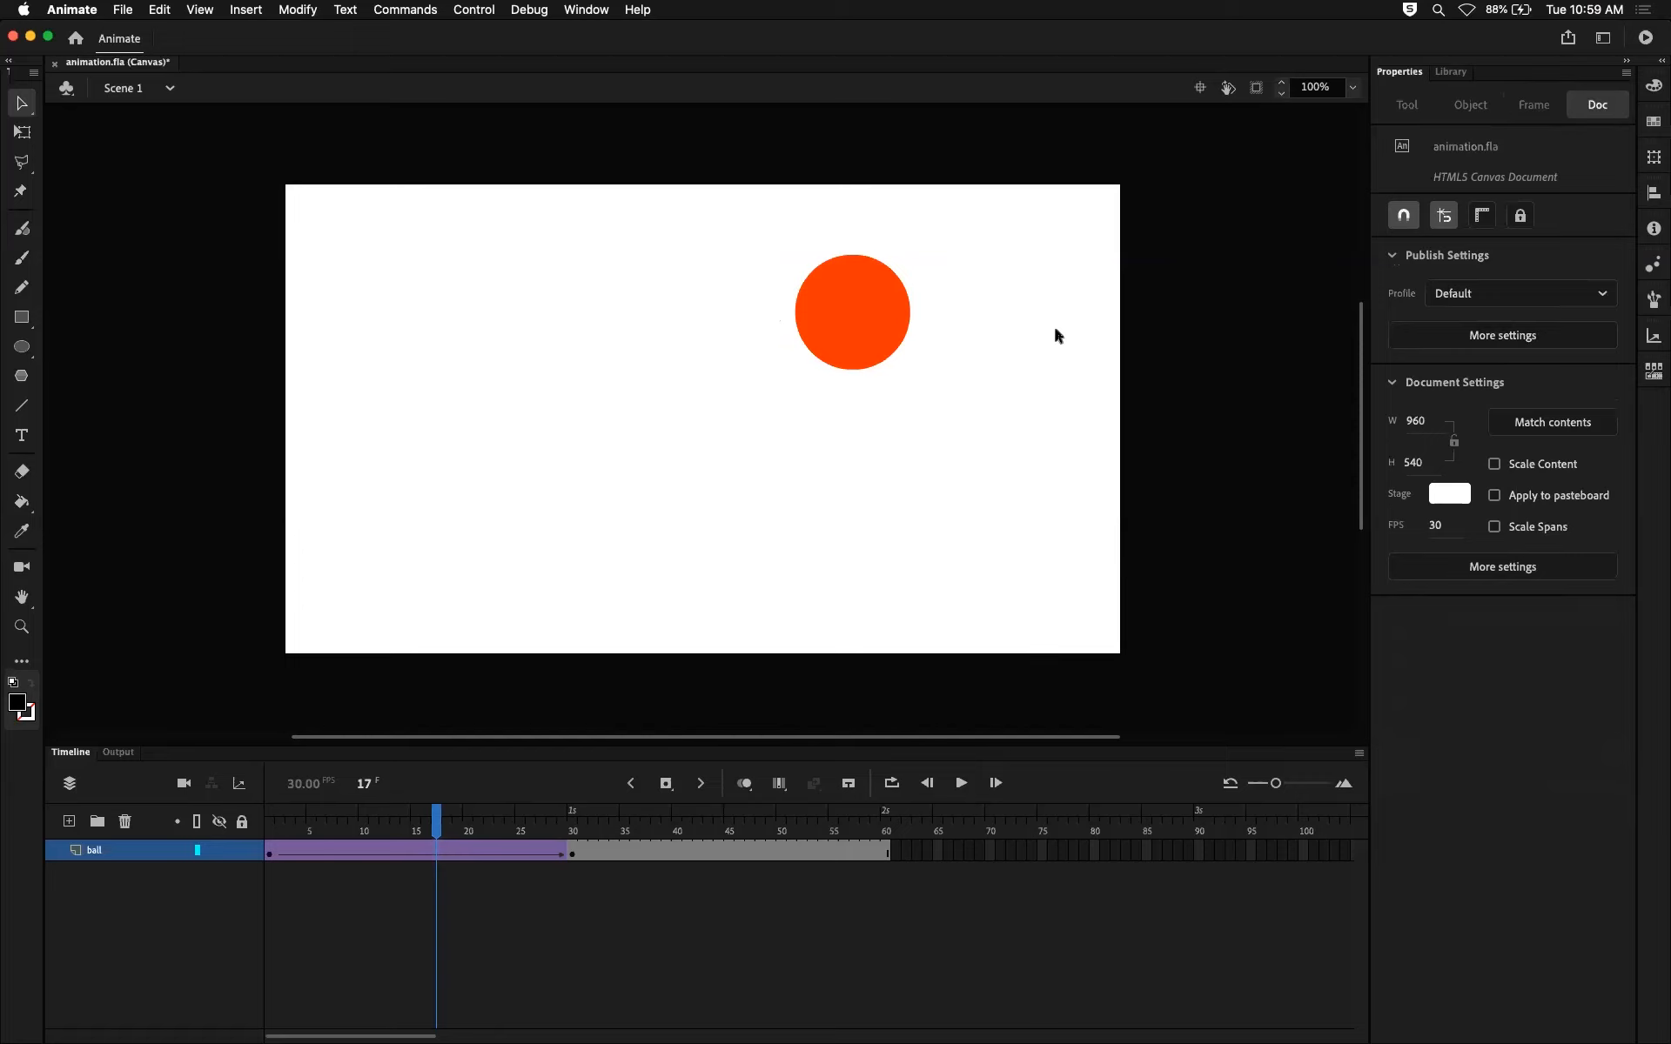
# Test the eased ball animation in the browser, close the preview and return to the timeline in Animate.
pyautogui.press('super+Return')
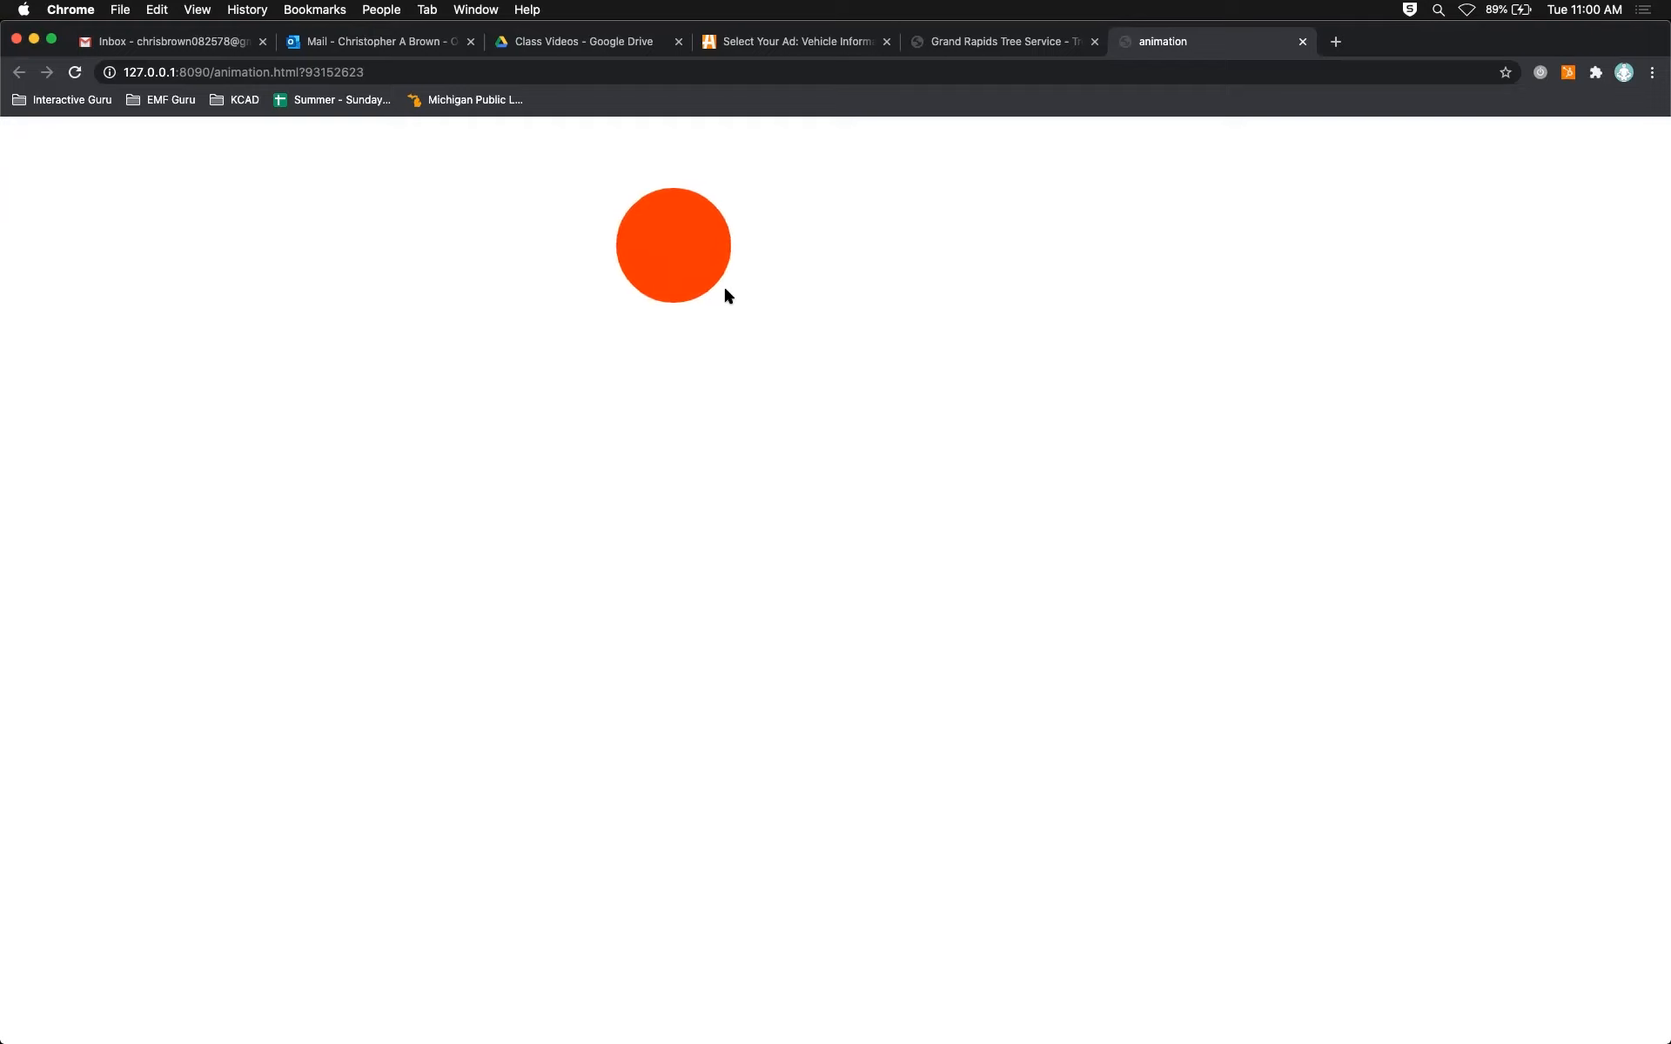
pyautogui.click(1302, 42)
pyautogui.press('super+Tab')
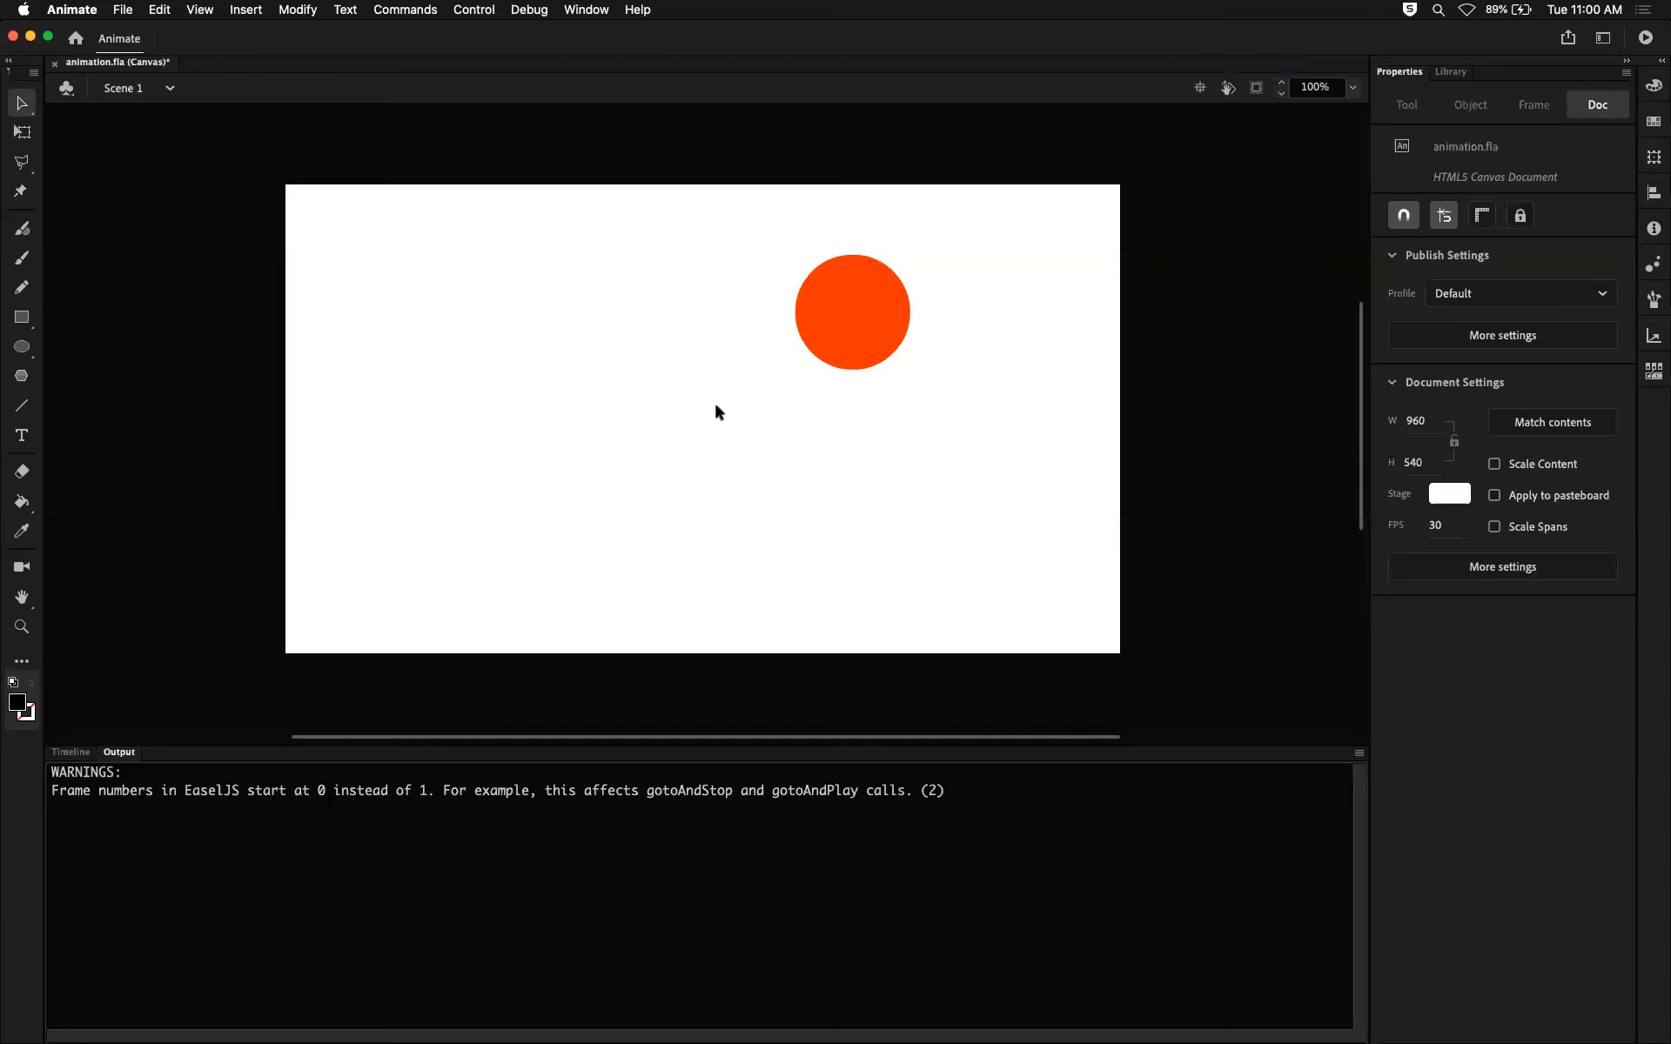
pyautogui.click(77, 753)
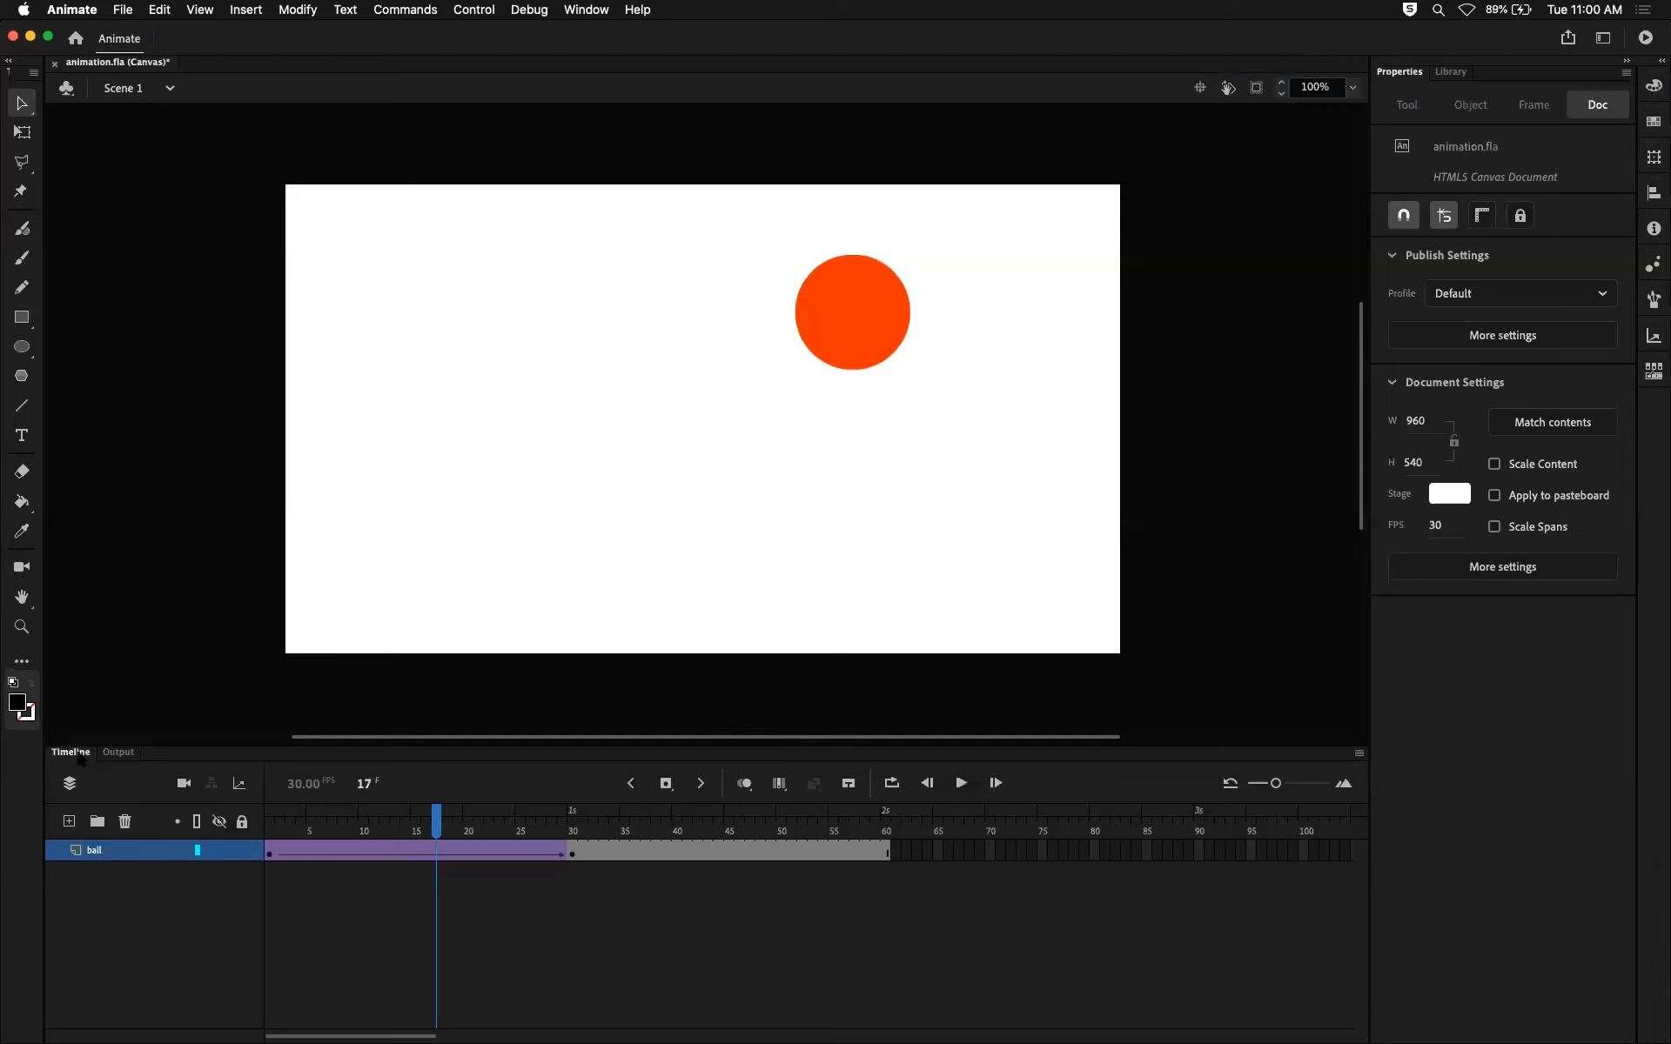
# Examine the ball's position at several frames of the eased classic tween, ending at frame 12.
pyautogui.click(332, 852)
pyautogui.click(416, 852)
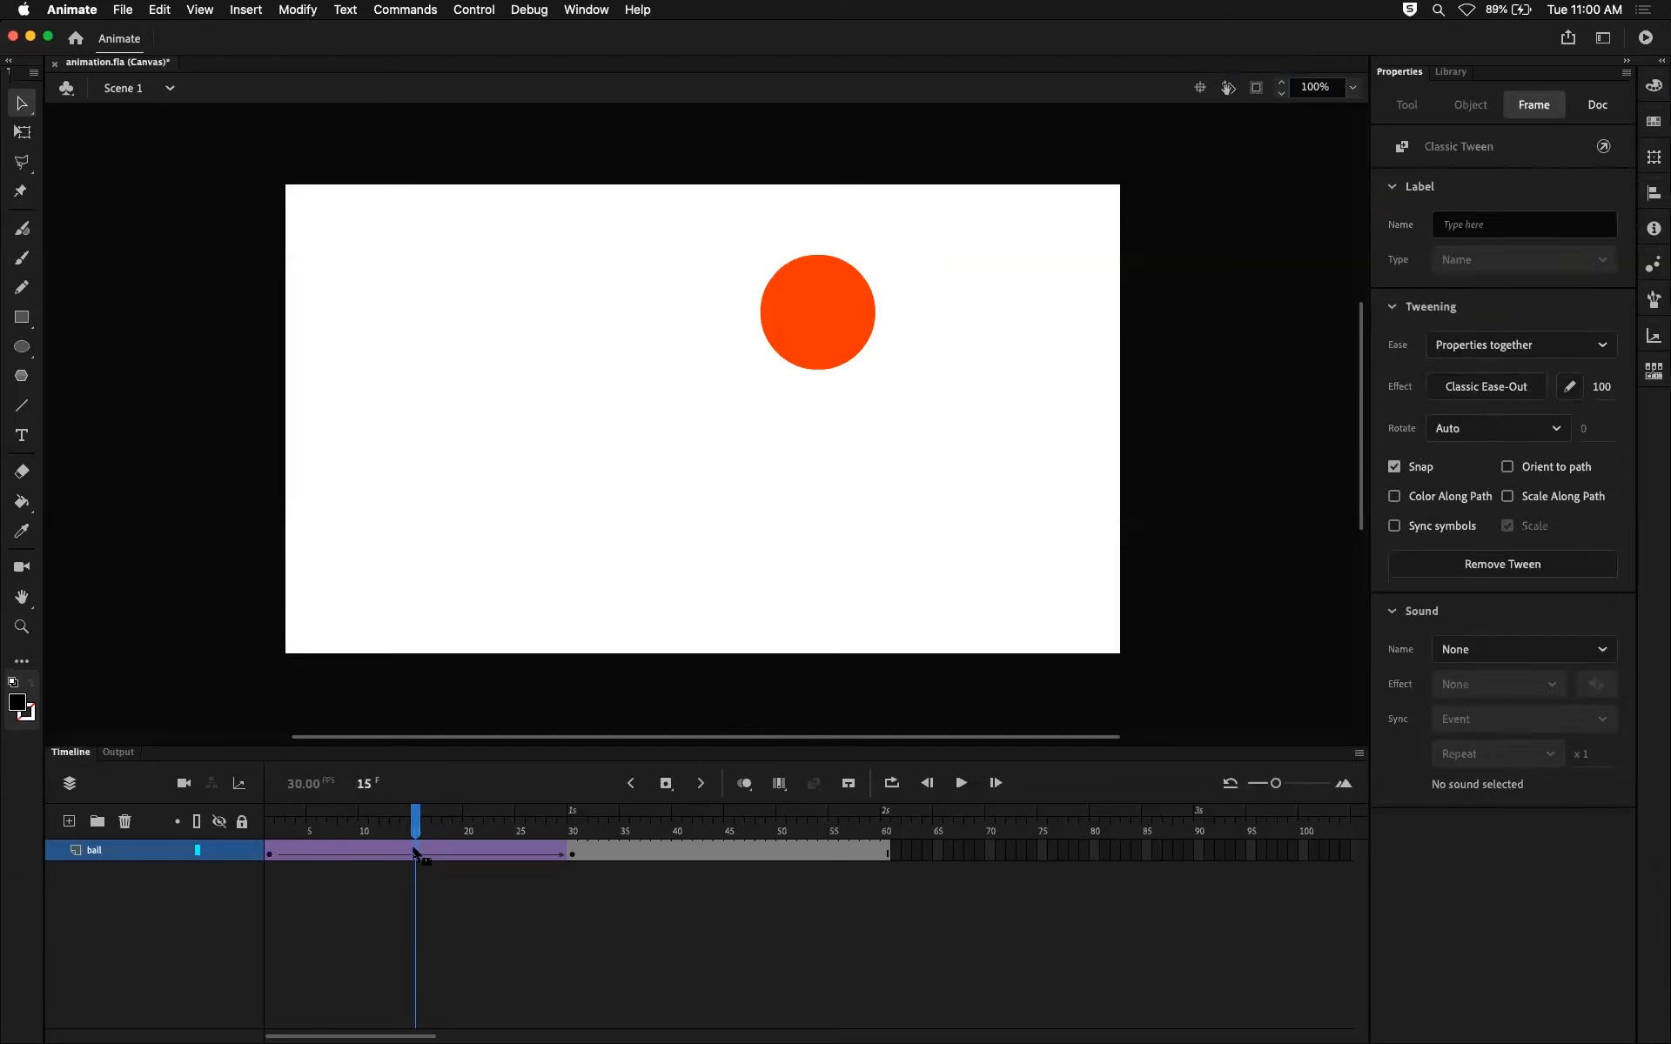
pyautogui.click(459, 853)
pyautogui.click(496, 864)
pyautogui.click(416, 856)
pyautogui.click(473, 852)
pyautogui.click(494, 851)
pyautogui.click(388, 853)
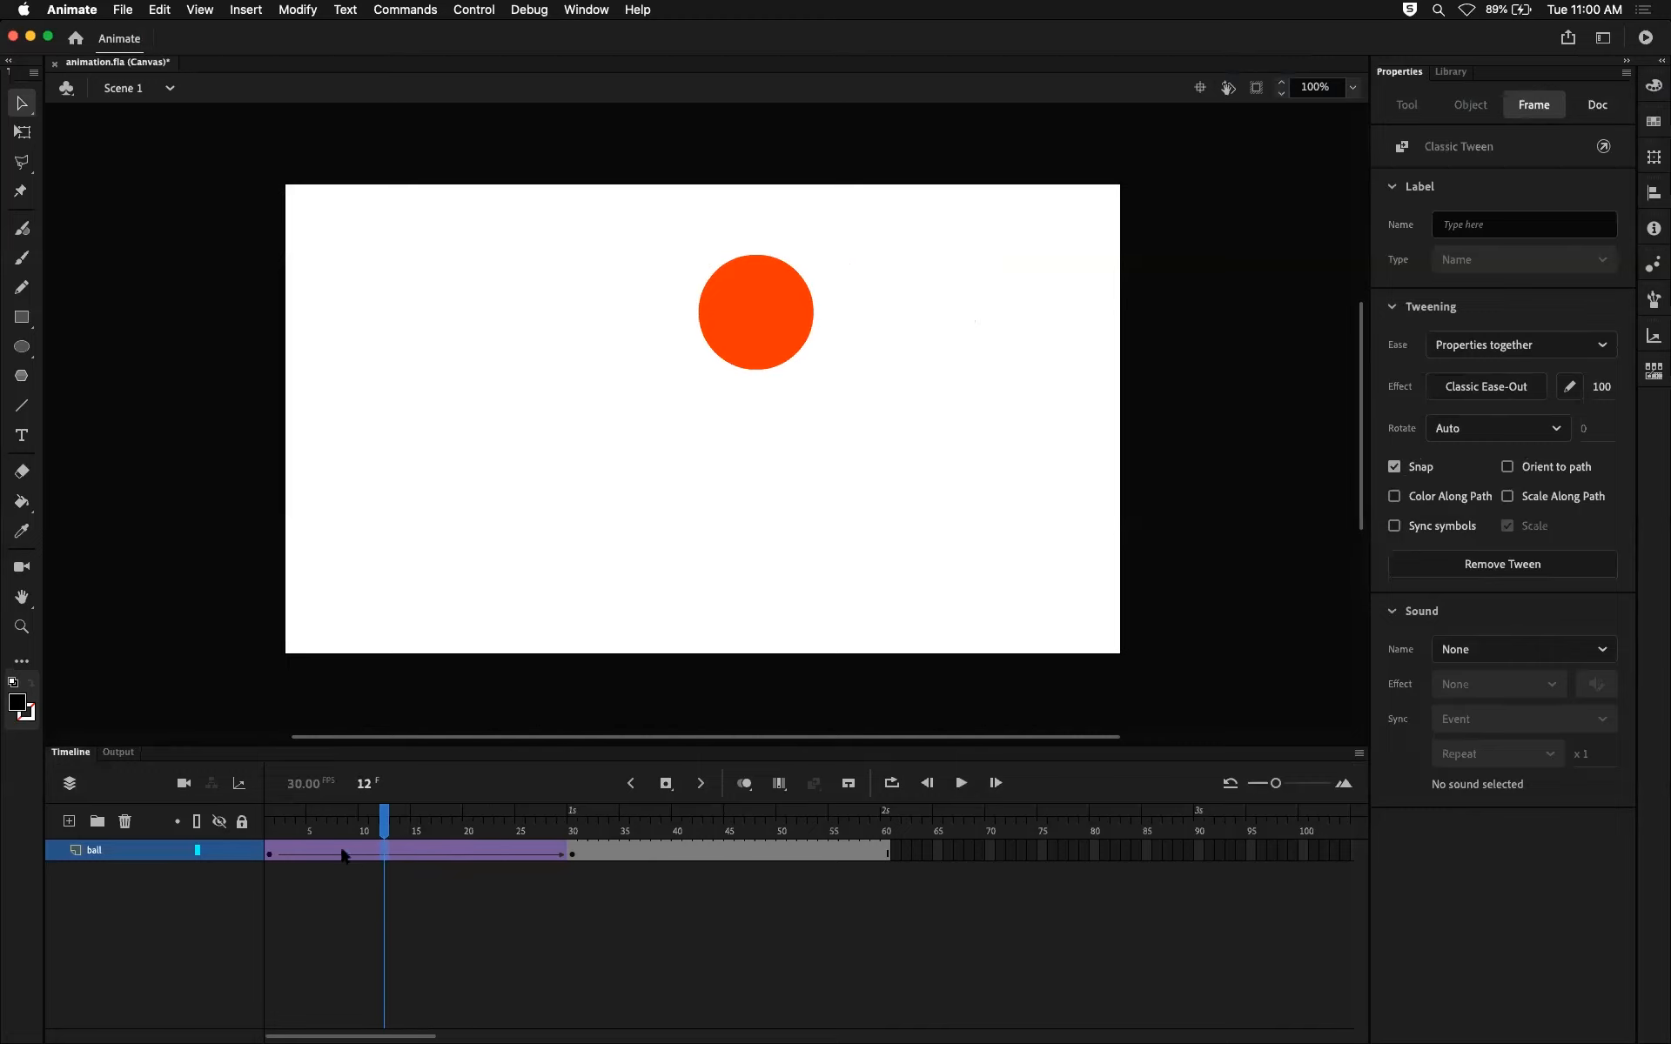
# Select the ball's classic tween at frame 5 and set its classic ease intensity to -100.
pyautogui.click(310, 852)
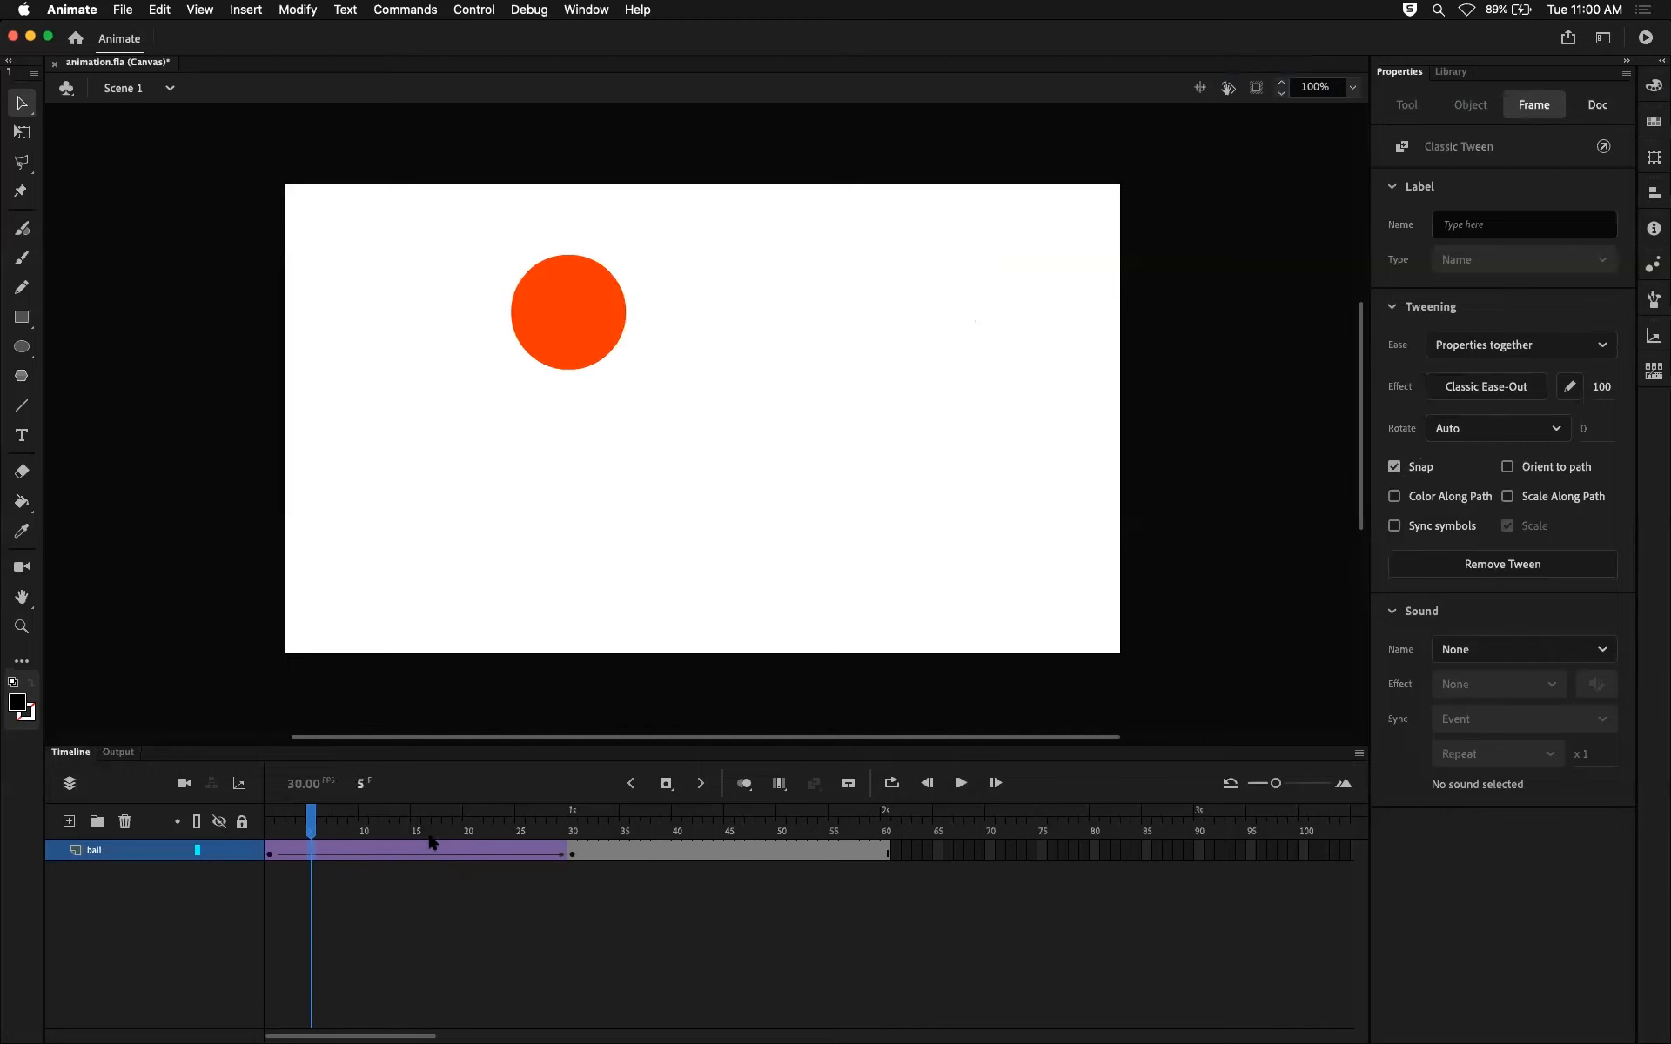
pyautogui.click(1601, 387)
pyautogui.write('25')
pyautogui.moveTo(1435, 391); pyautogui.dragTo(1589, 394)
pyautogui.moveTo(1493, 390); pyautogui.dragTo(1421, 406)
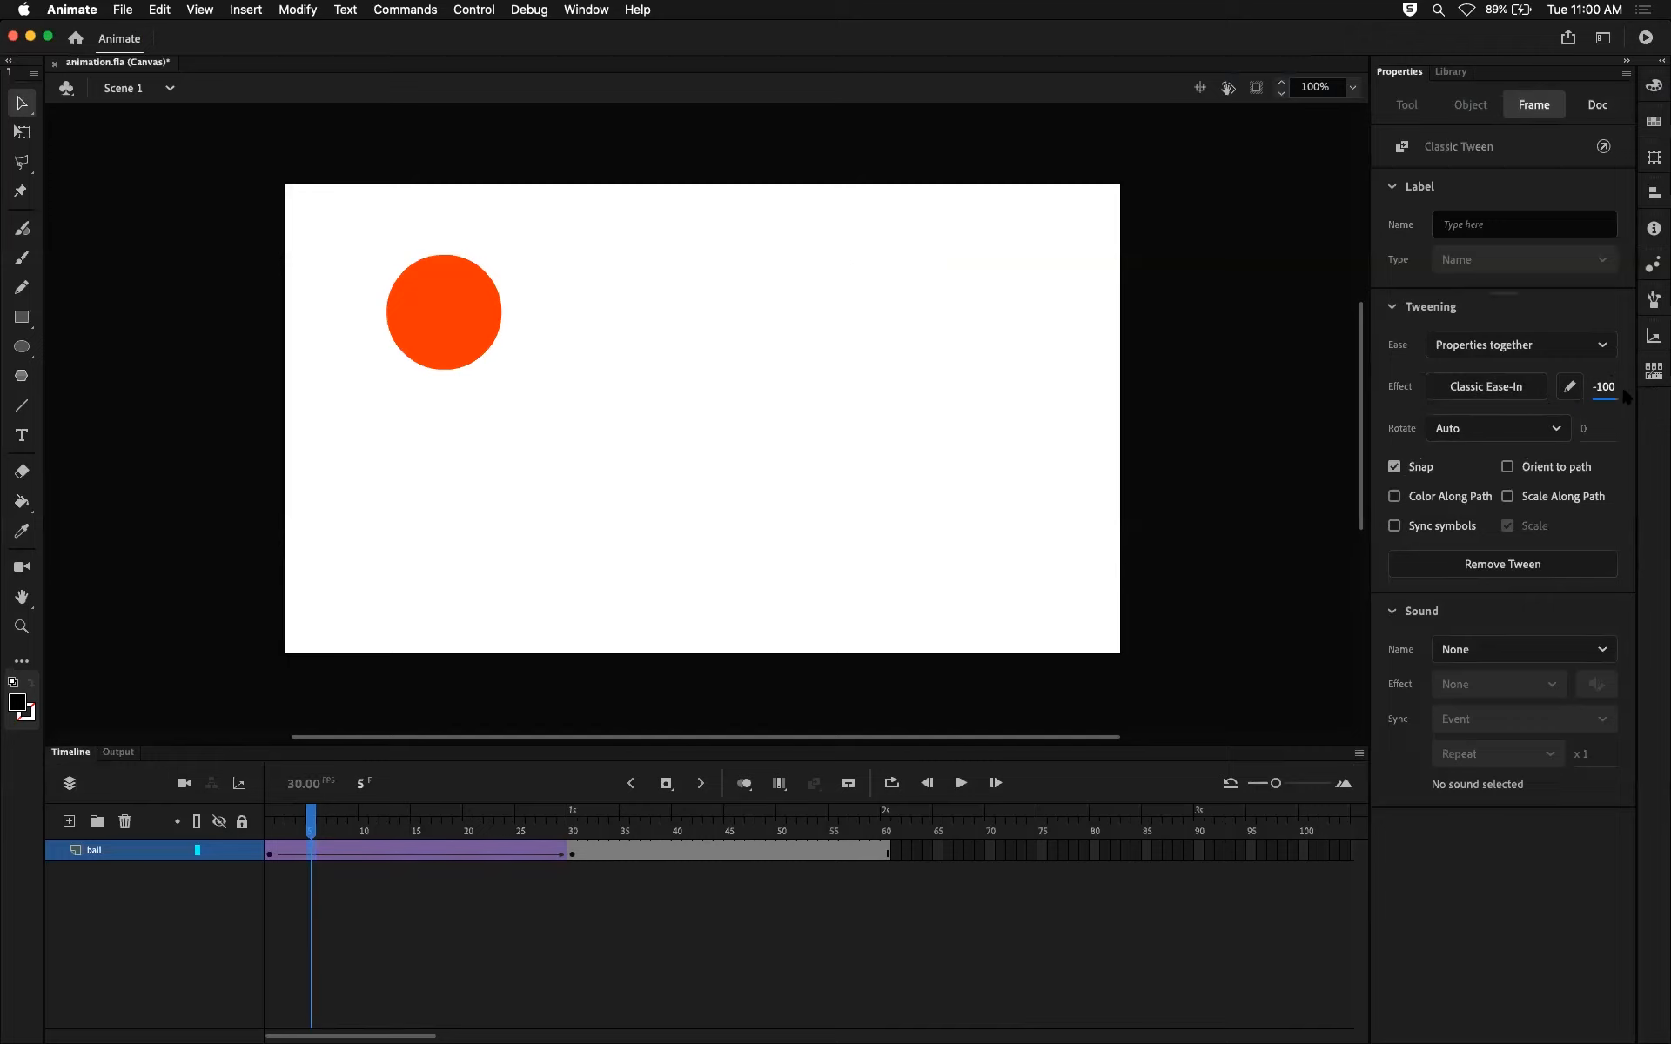
# Test the eased-in ball animation in the browser, close the preview and return to Animate.
pyautogui.press('super+Return')
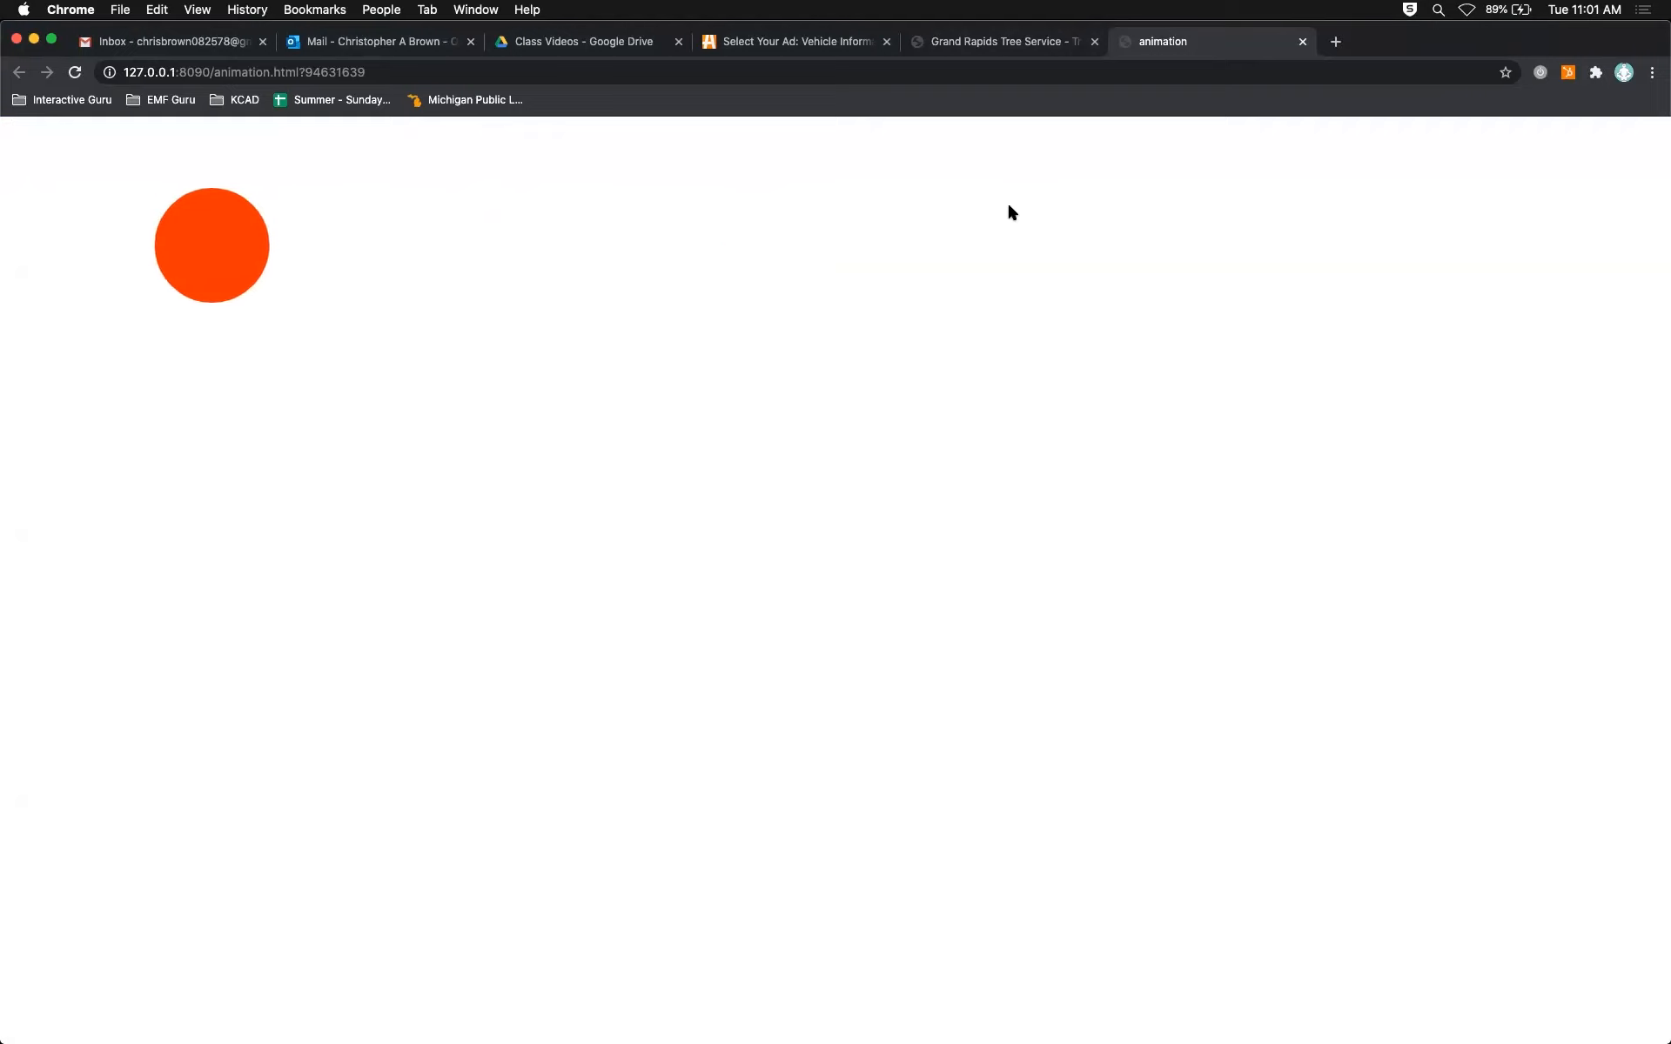
pyautogui.click(1302, 41)
pyautogui.press('super+Tab')
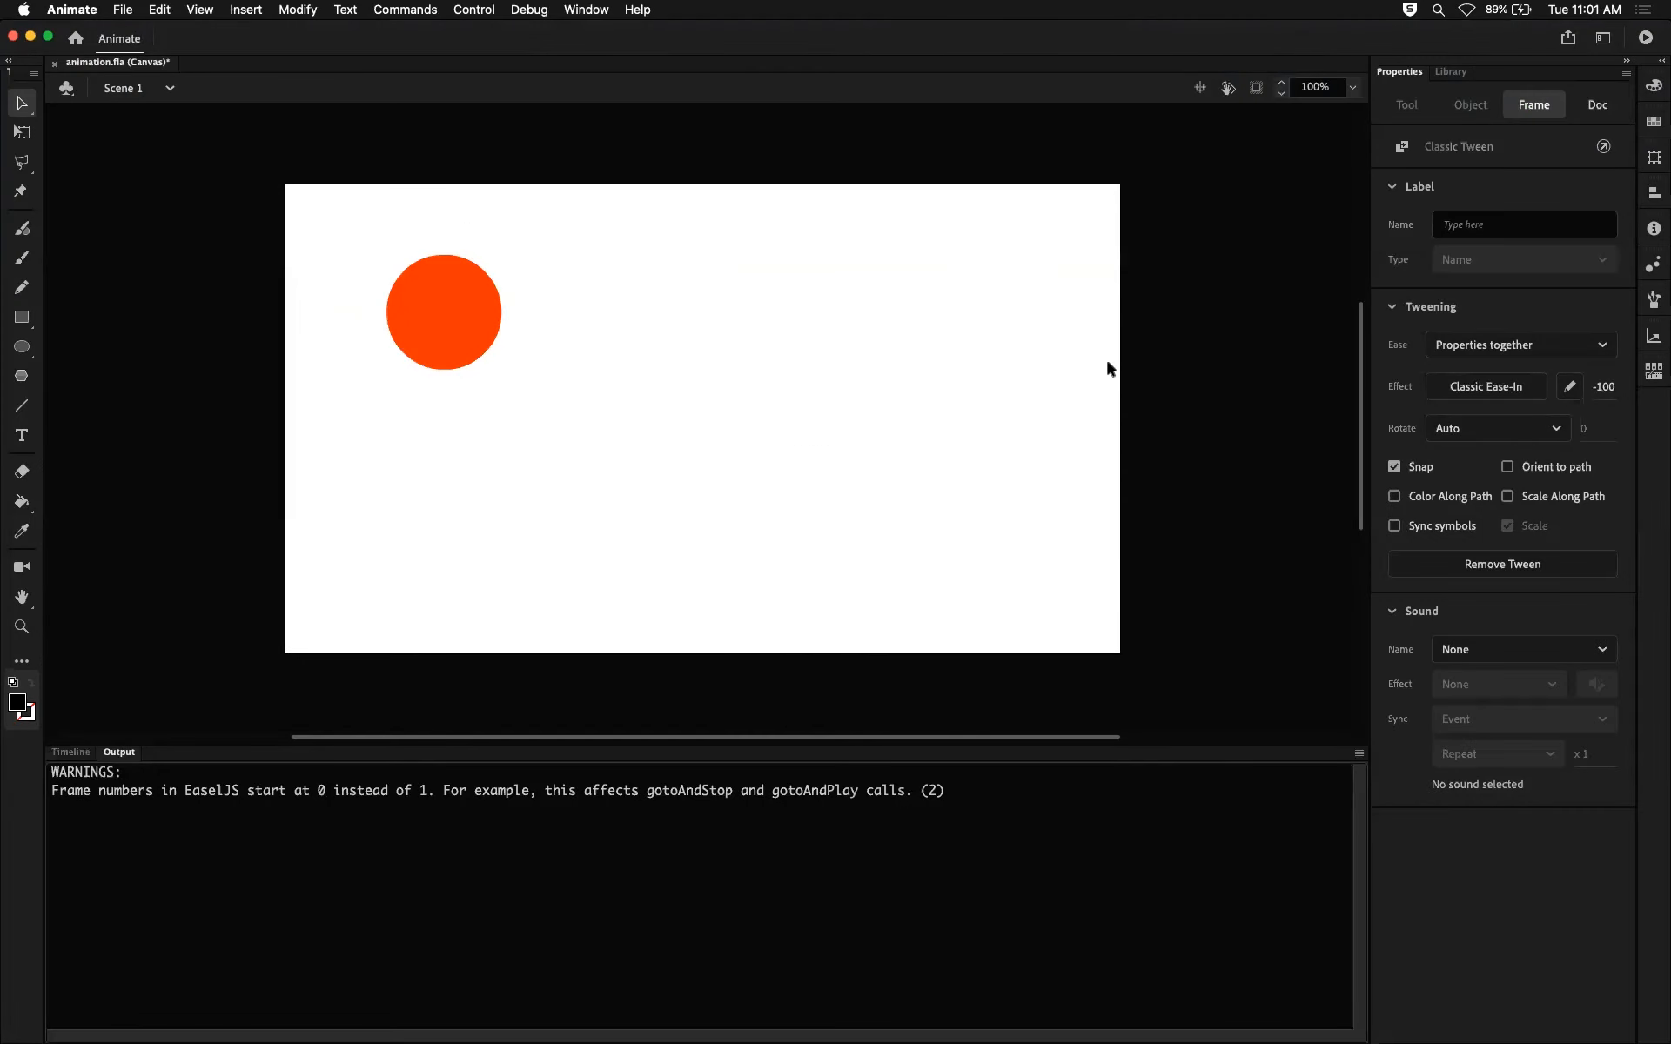
# Reset the tween's classic ease intensity to 0 and bring the timeline back into view.
pyautogui.click(1604, 384)
pyautogui.write('0')
pyautogui.press('Return')
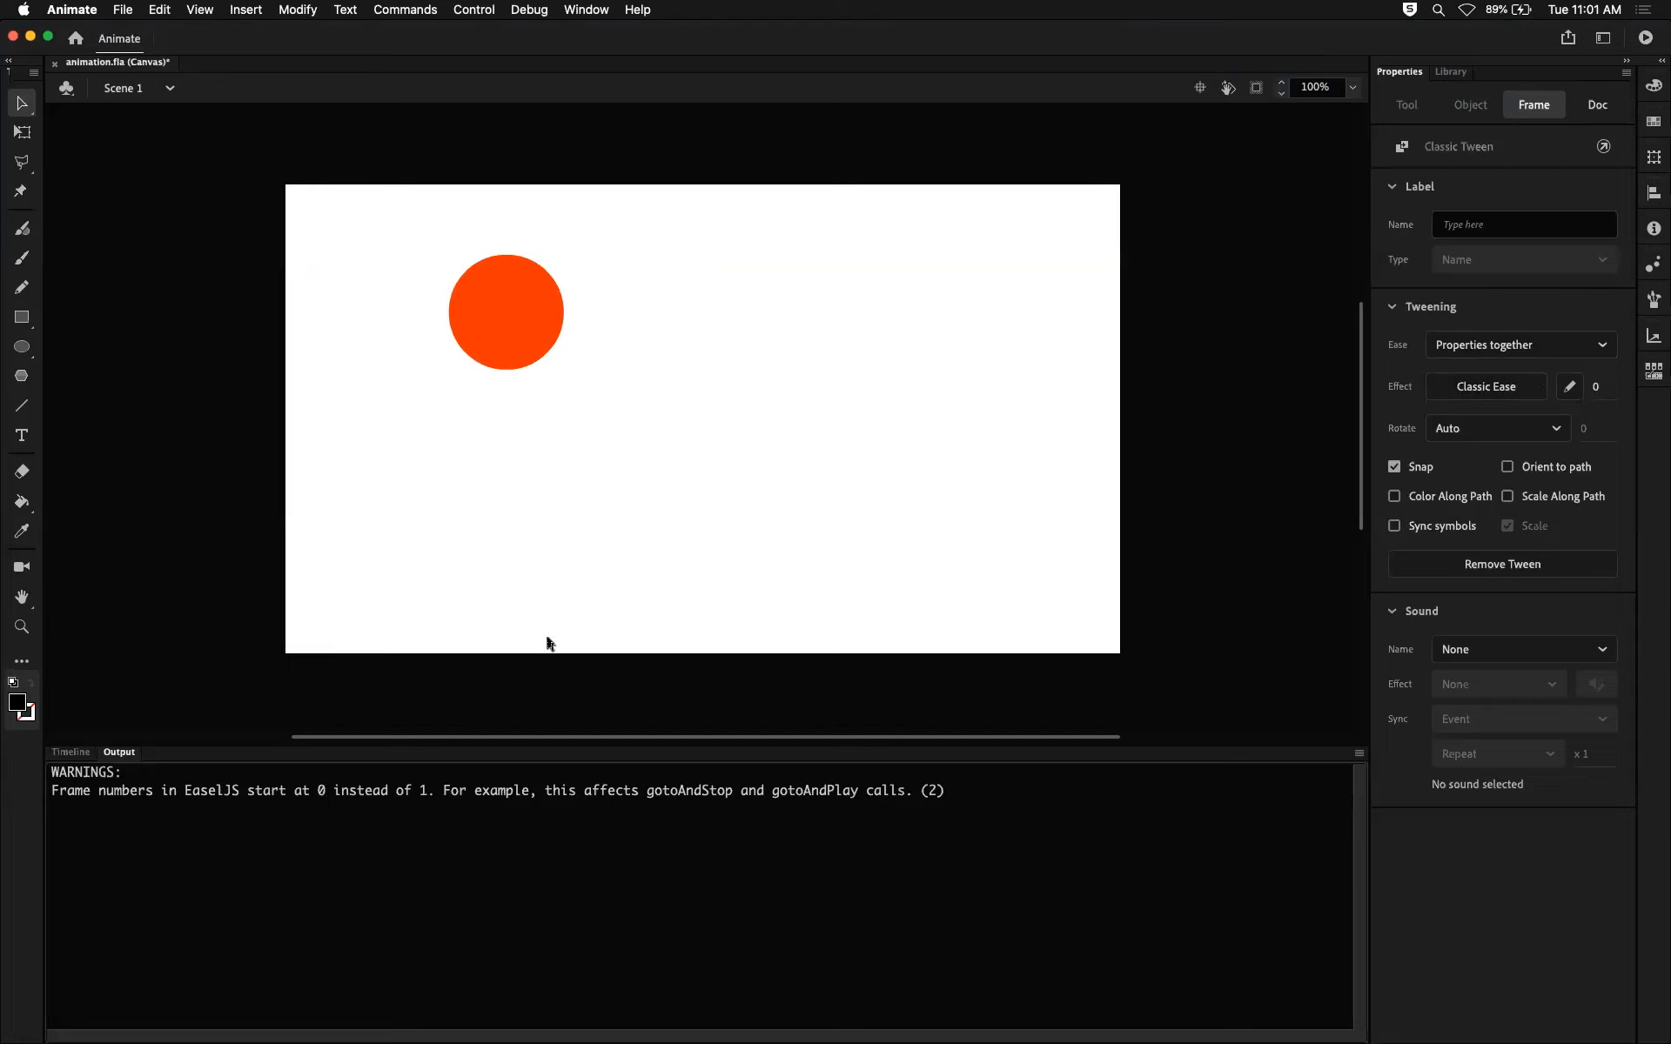
pyautogui.click(87, 754)
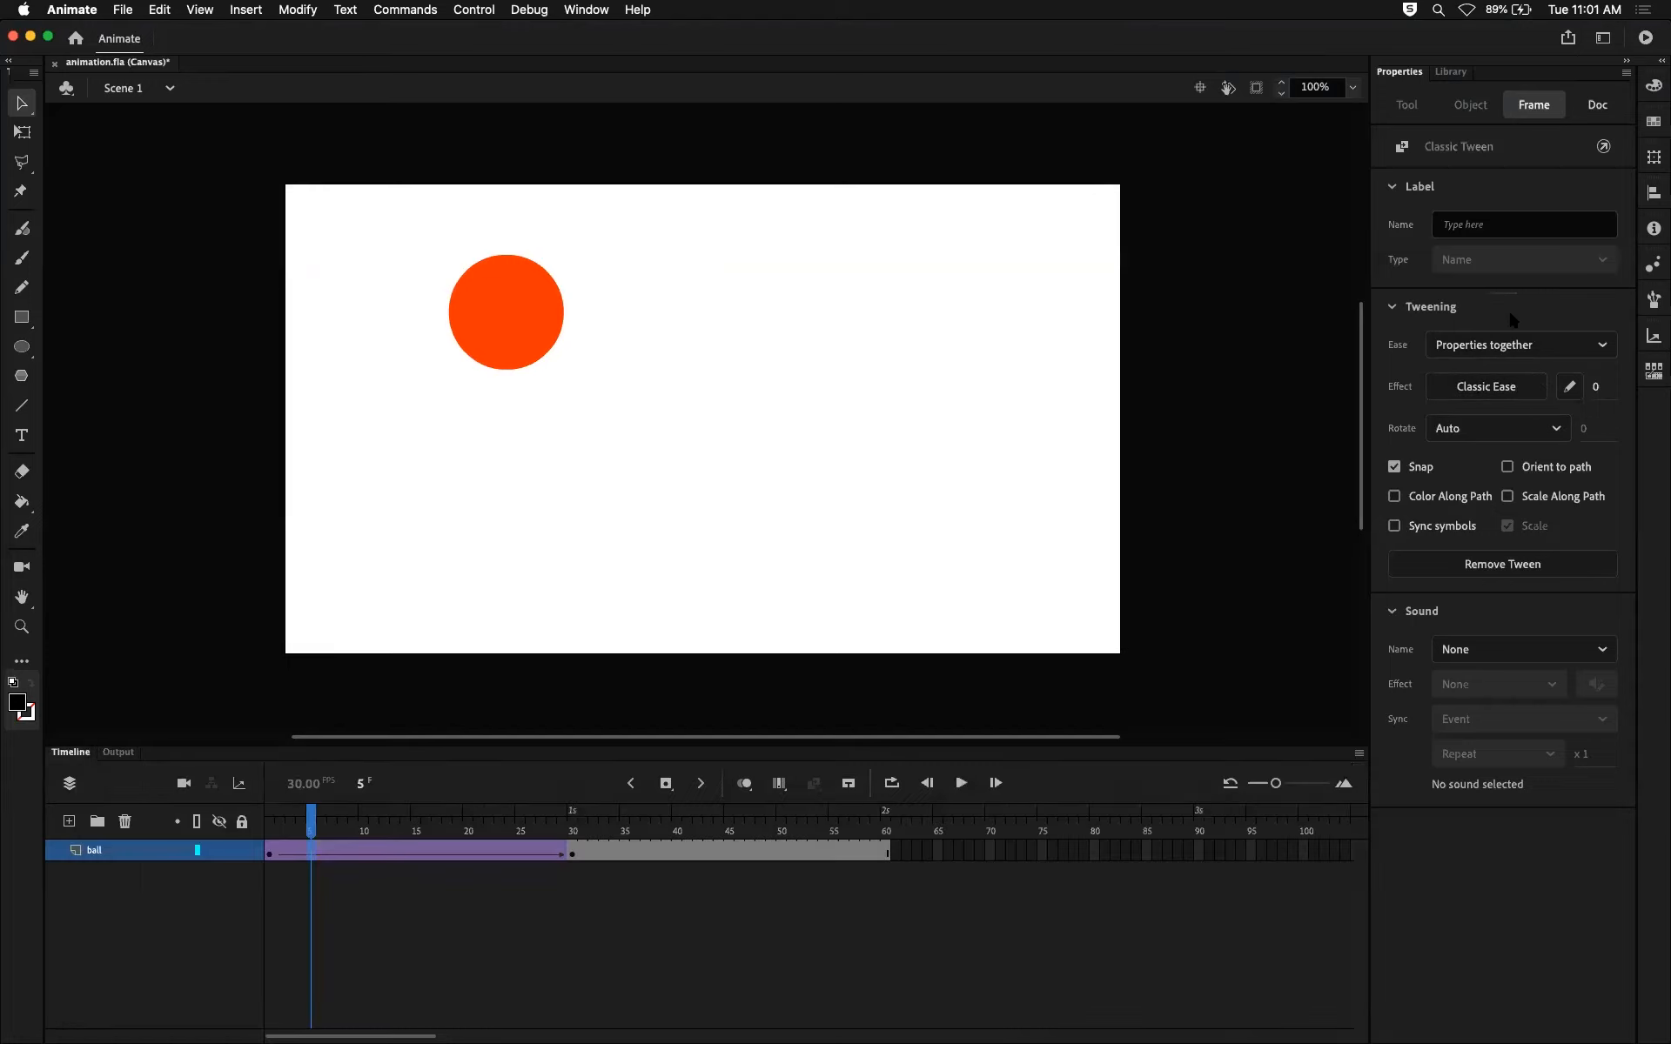
# Try a classic ease intensity of 100 and then -100 on the ball's tween.
pyautogui.click(1598, 388)
pyautogui.write('100')
pyautogui.press('Return')
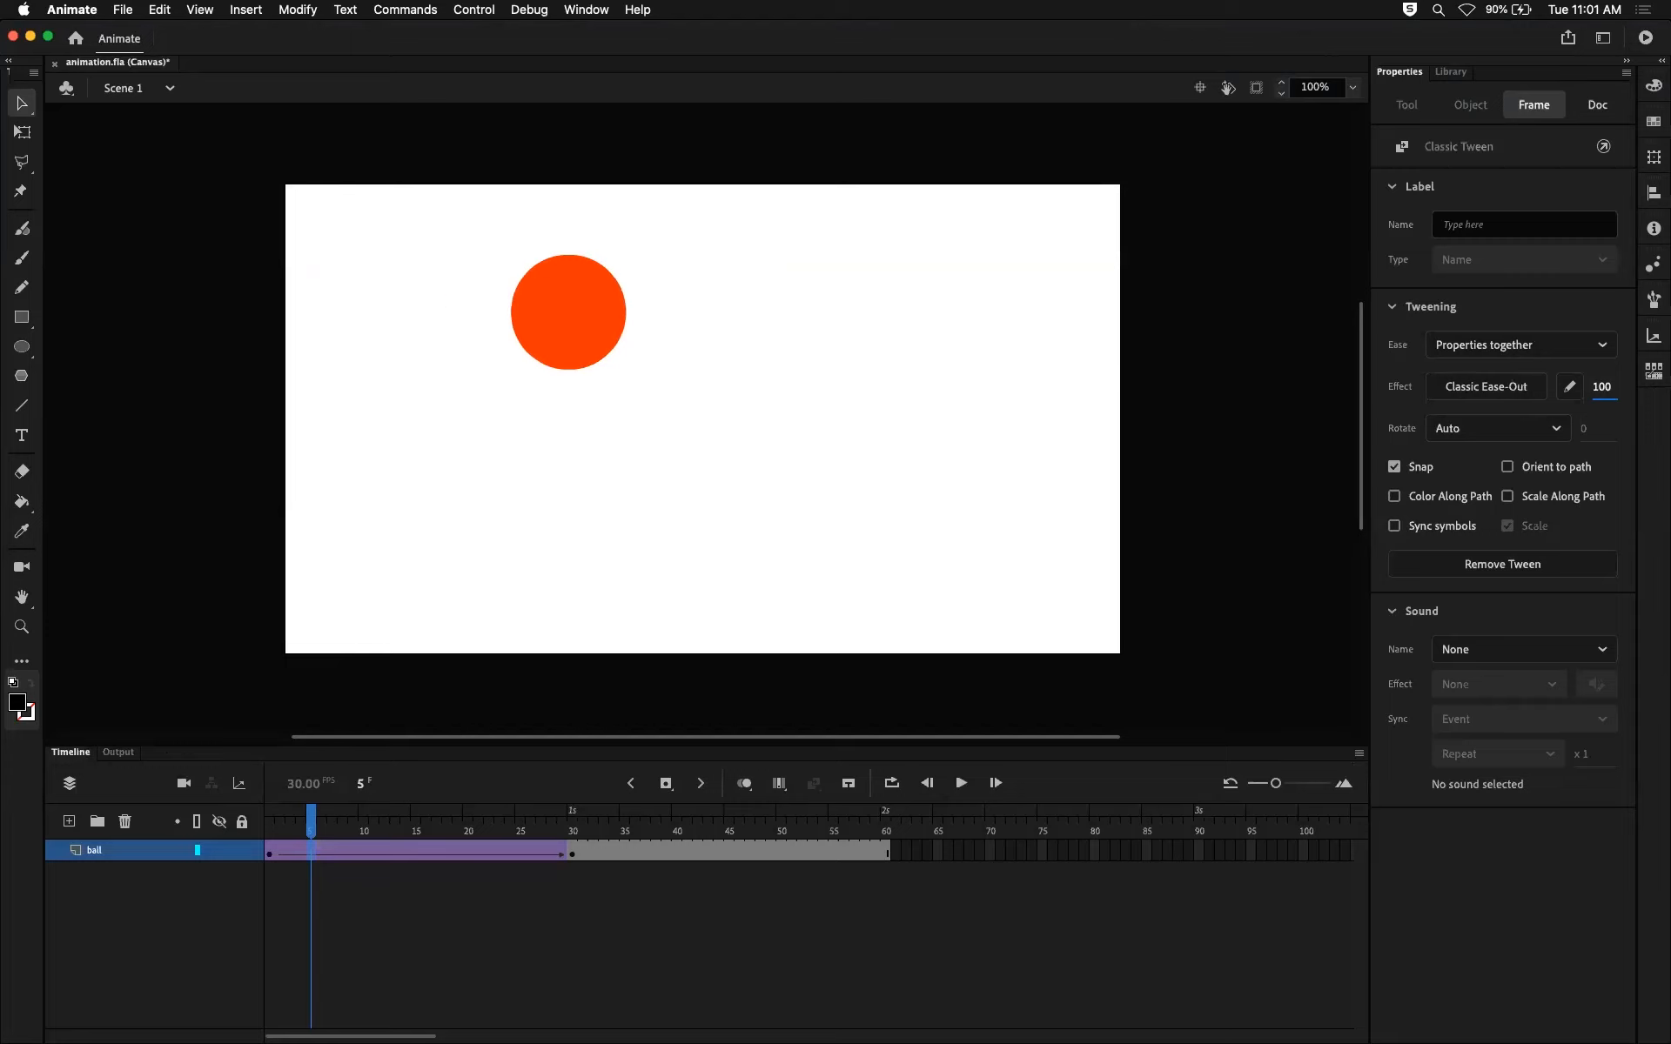
pyautogui.moveTo(1602, 387); pyautogui.dragTo(1378, 394)
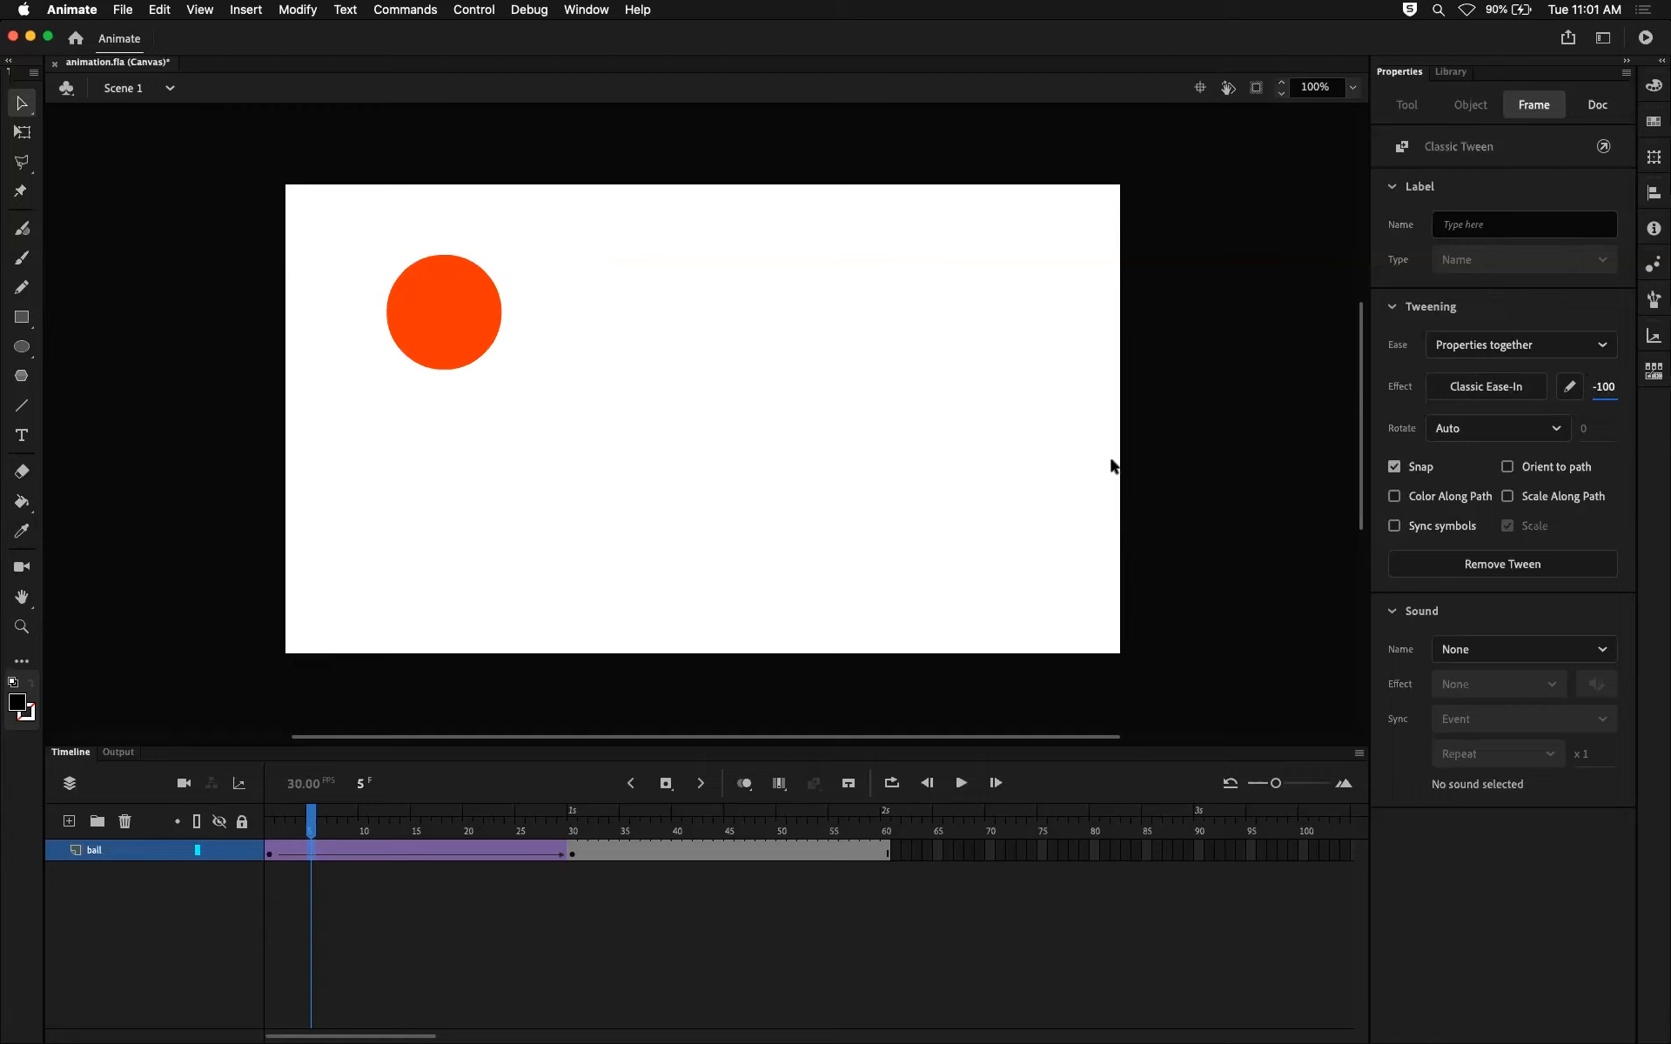
# Set the classic ease intensity of the ball's first tween to 0.
pyautogui.click(1605, 390)
pyautogui.write('0')
pyautogui.press('Return')
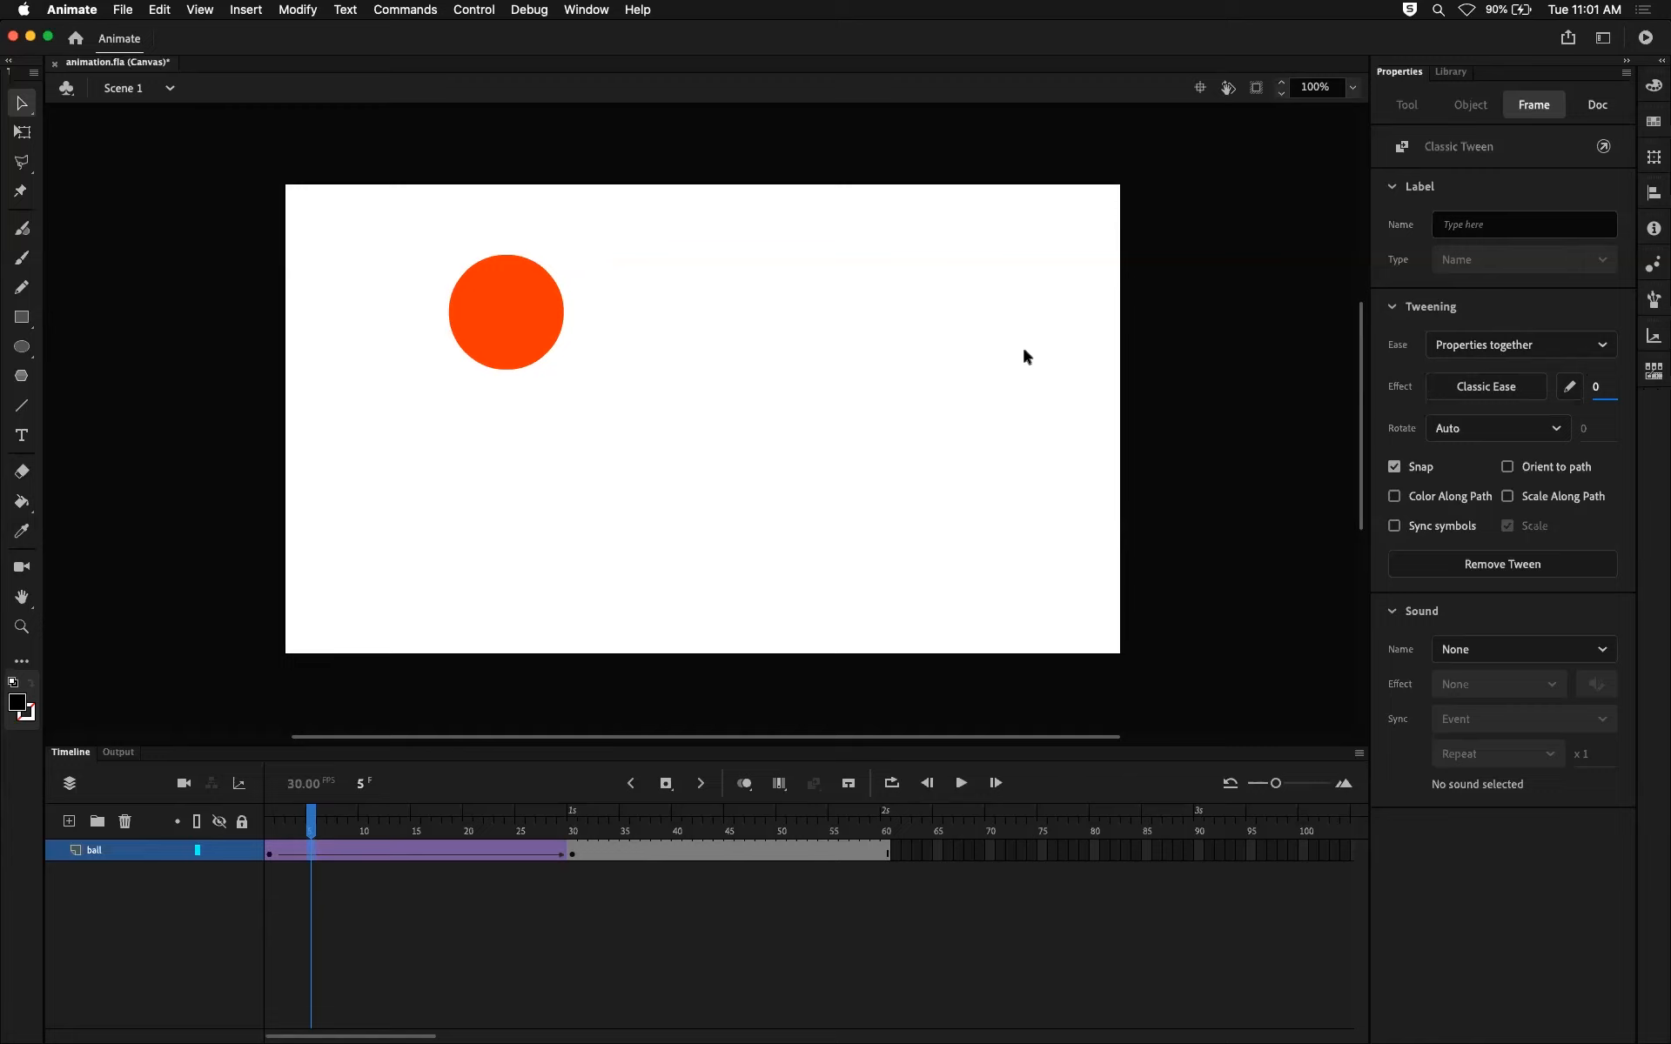
# Insert a keyframe at frame 60 of the ball layer.
pyautogui.moveTo(312, 821); pyautogui.dragTo(905, 814)
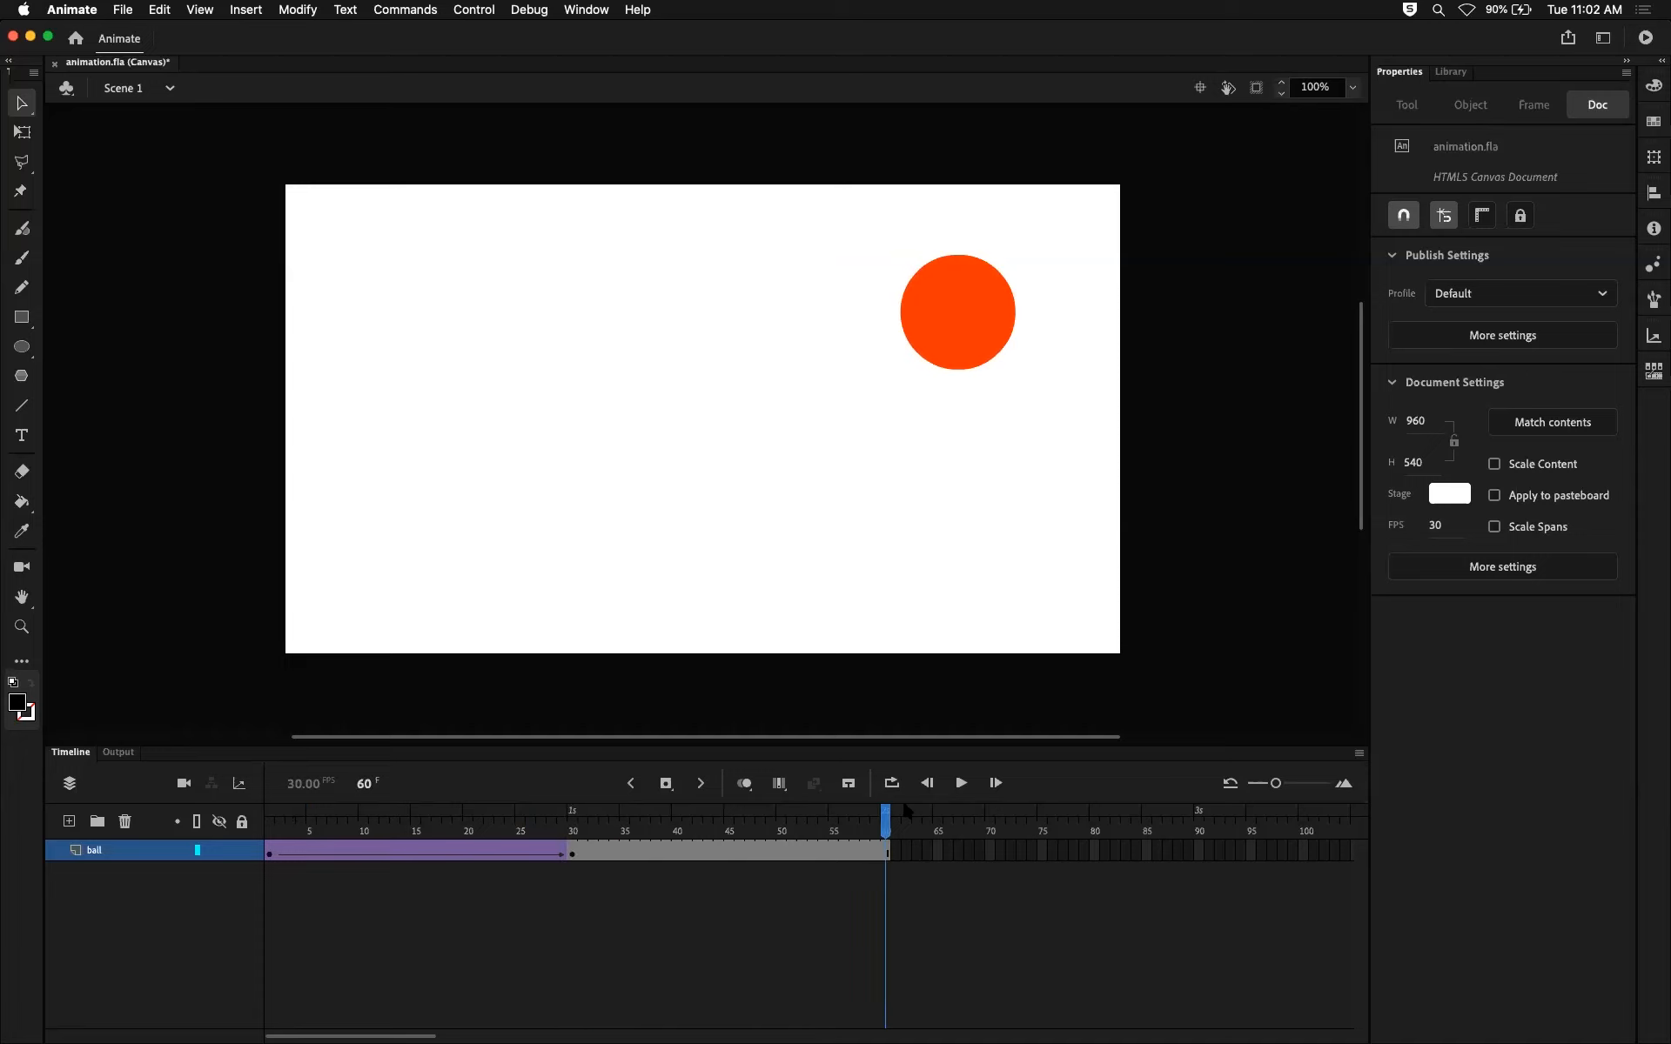
pyautogui.click(884, 854)
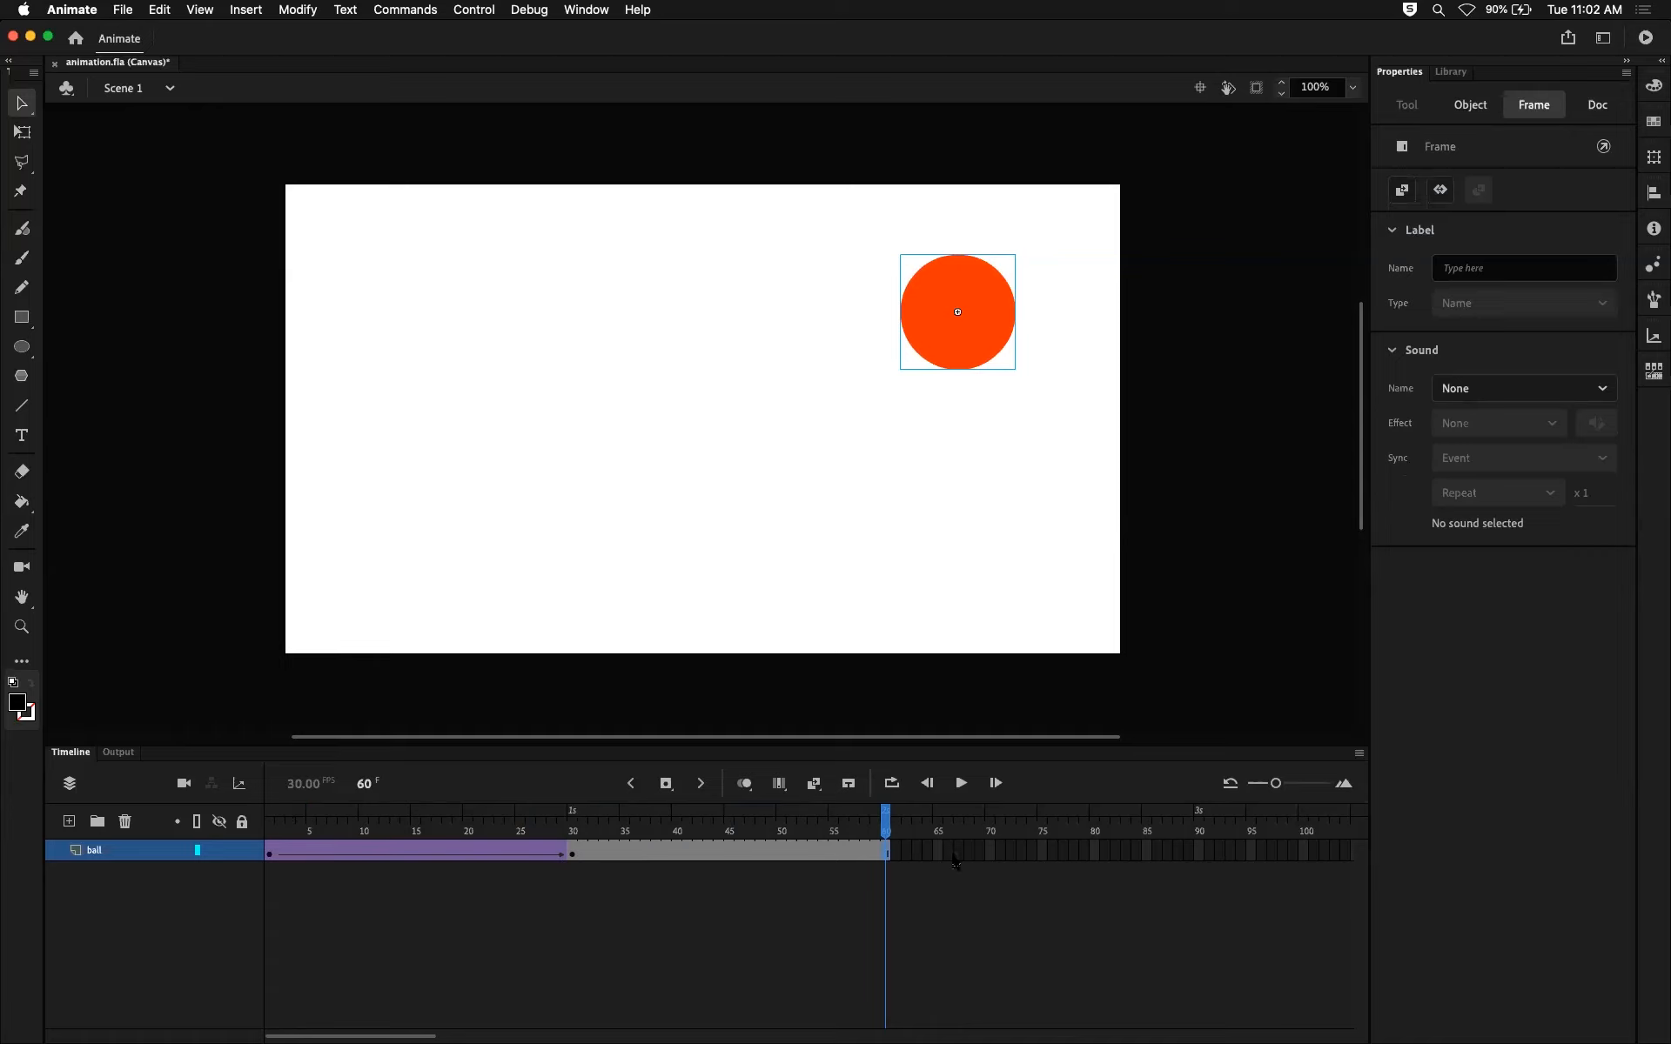
pyautogui.press('F6')
pyautogui.press('super+z')
pyautogui.press('F6')
pyautogui.press('super+z')
pyautogui.press('F6')
# Examine the keyframe at frame 60 and the untweened span between frames 30 and 60 on the ball layer.
pyautogui.moveTo(884, 819)
pyautogui.mouseDown()
pyautogui.moveTo(625, 821)
pyautogui.moveTo(909, 811)
pyautogui.mouseUp()
pyautogui.click(885, 855)
pyautogui.click(885, 822)
pyautogui.click(885, 854)
pyautogui.moveTo(885, 820); pyautogui.dragTo(741, 794)
pyautogui.click(740, 791)
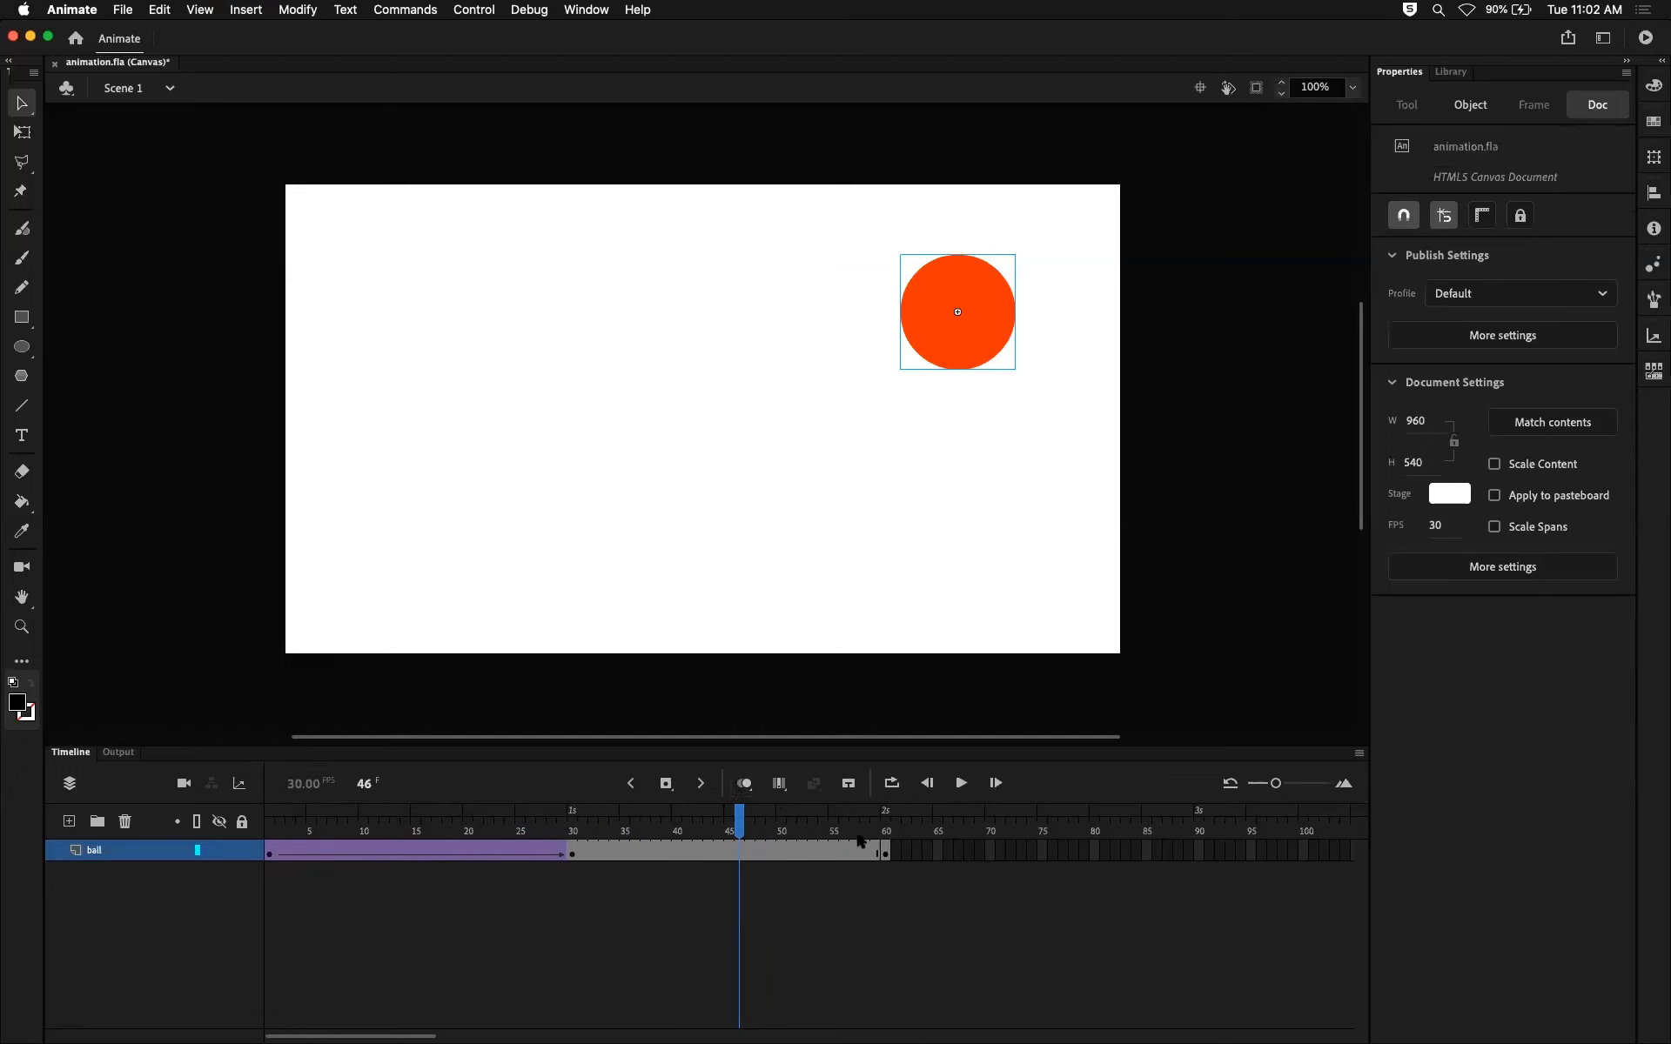
pyautogui.click(885, 851)
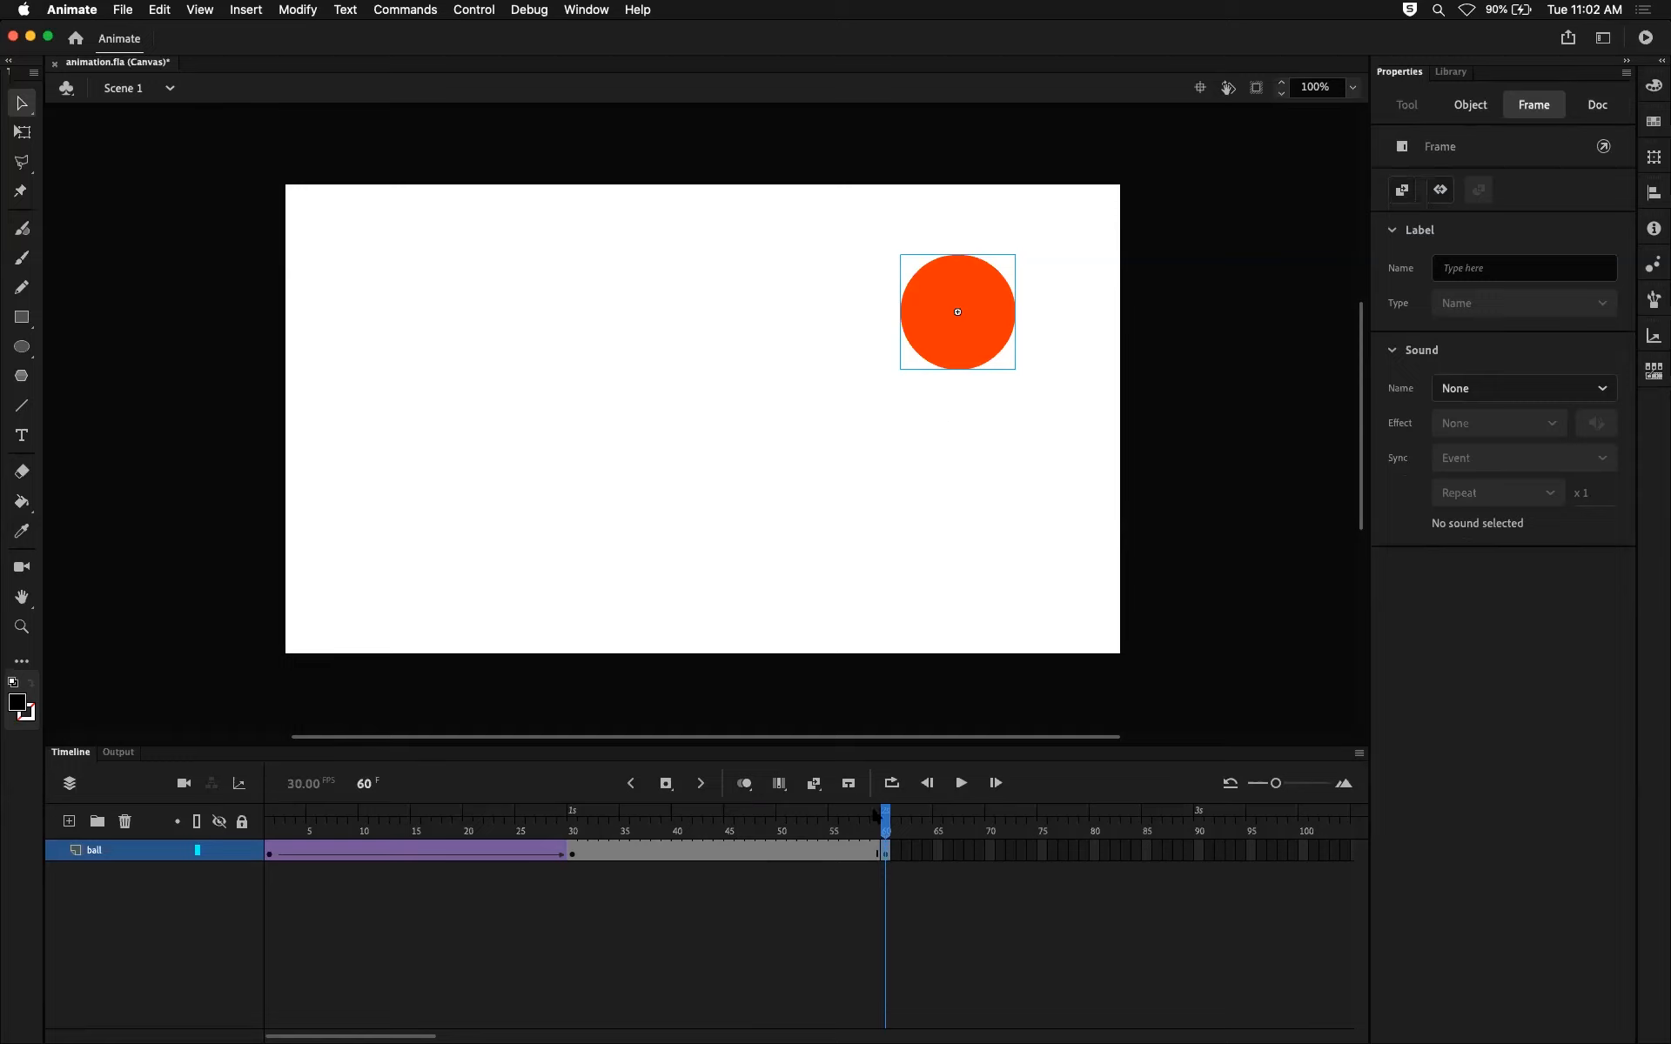
pyautogui.click(729, 852)
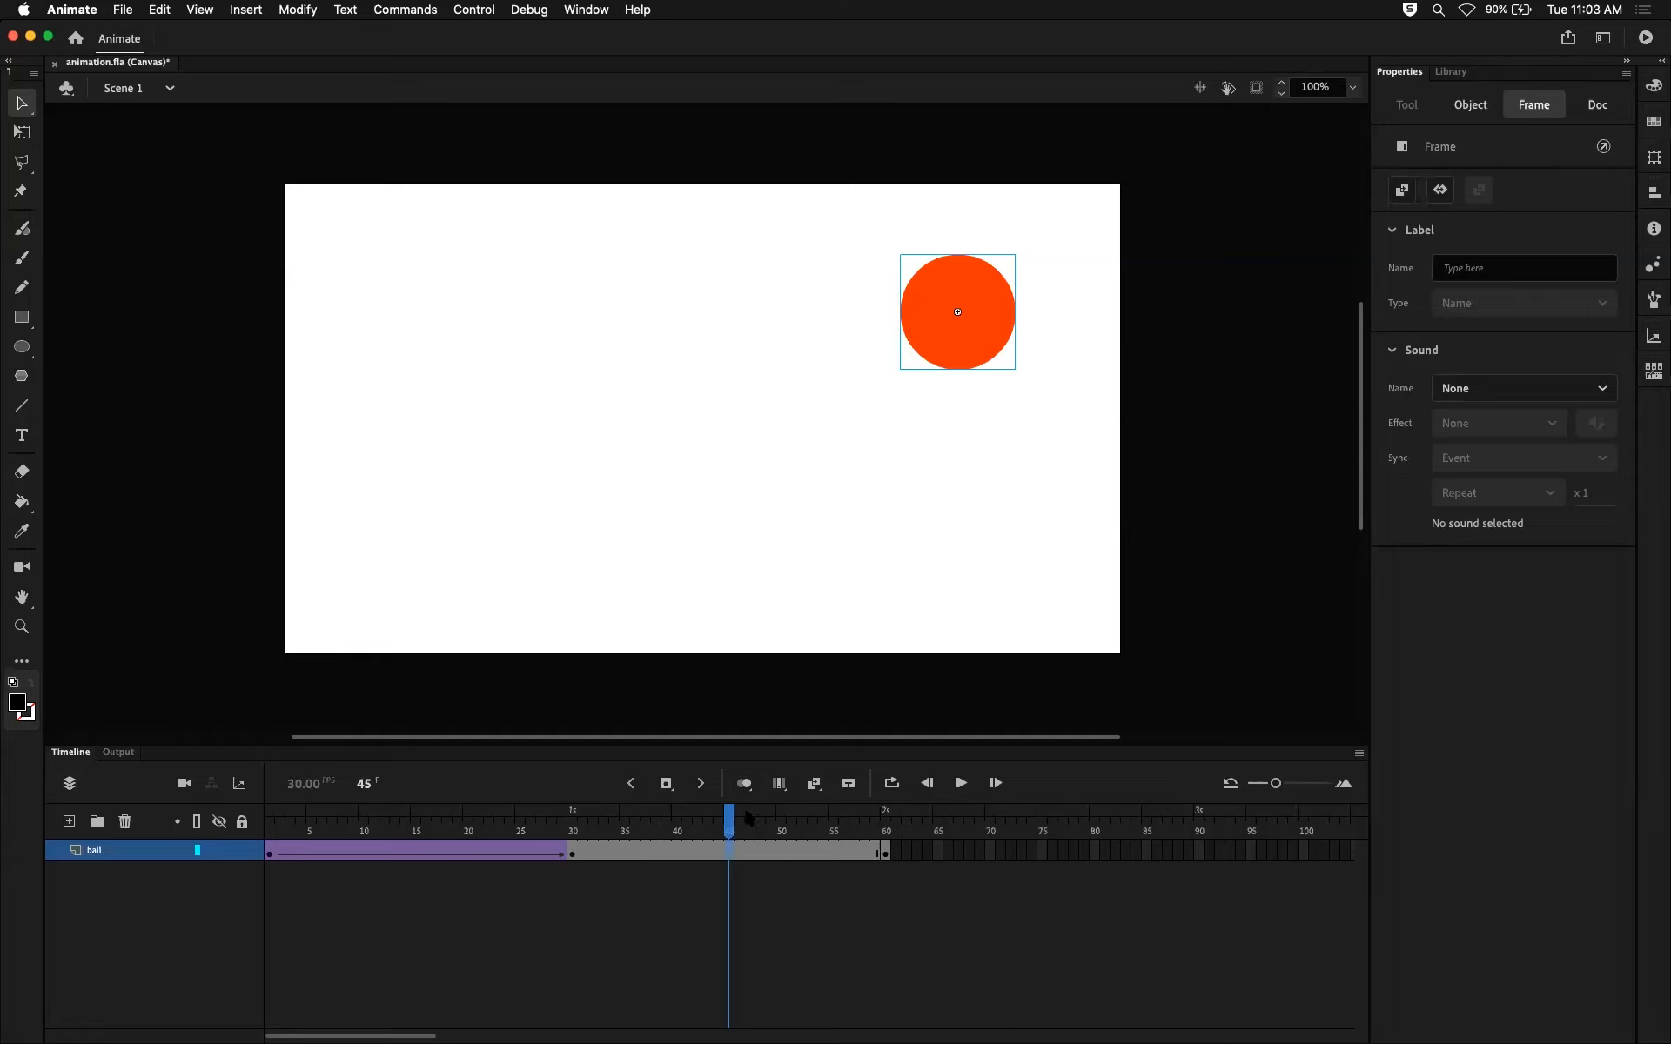
pyautogui.moveTo(741, 822)
pyautogui.mouseDown()
pyautogui.moveTo(813, 828)
pyautogui.moveTo(727, 828)
pyautogui.mouseUp()
pyautogui.click(885, 855)
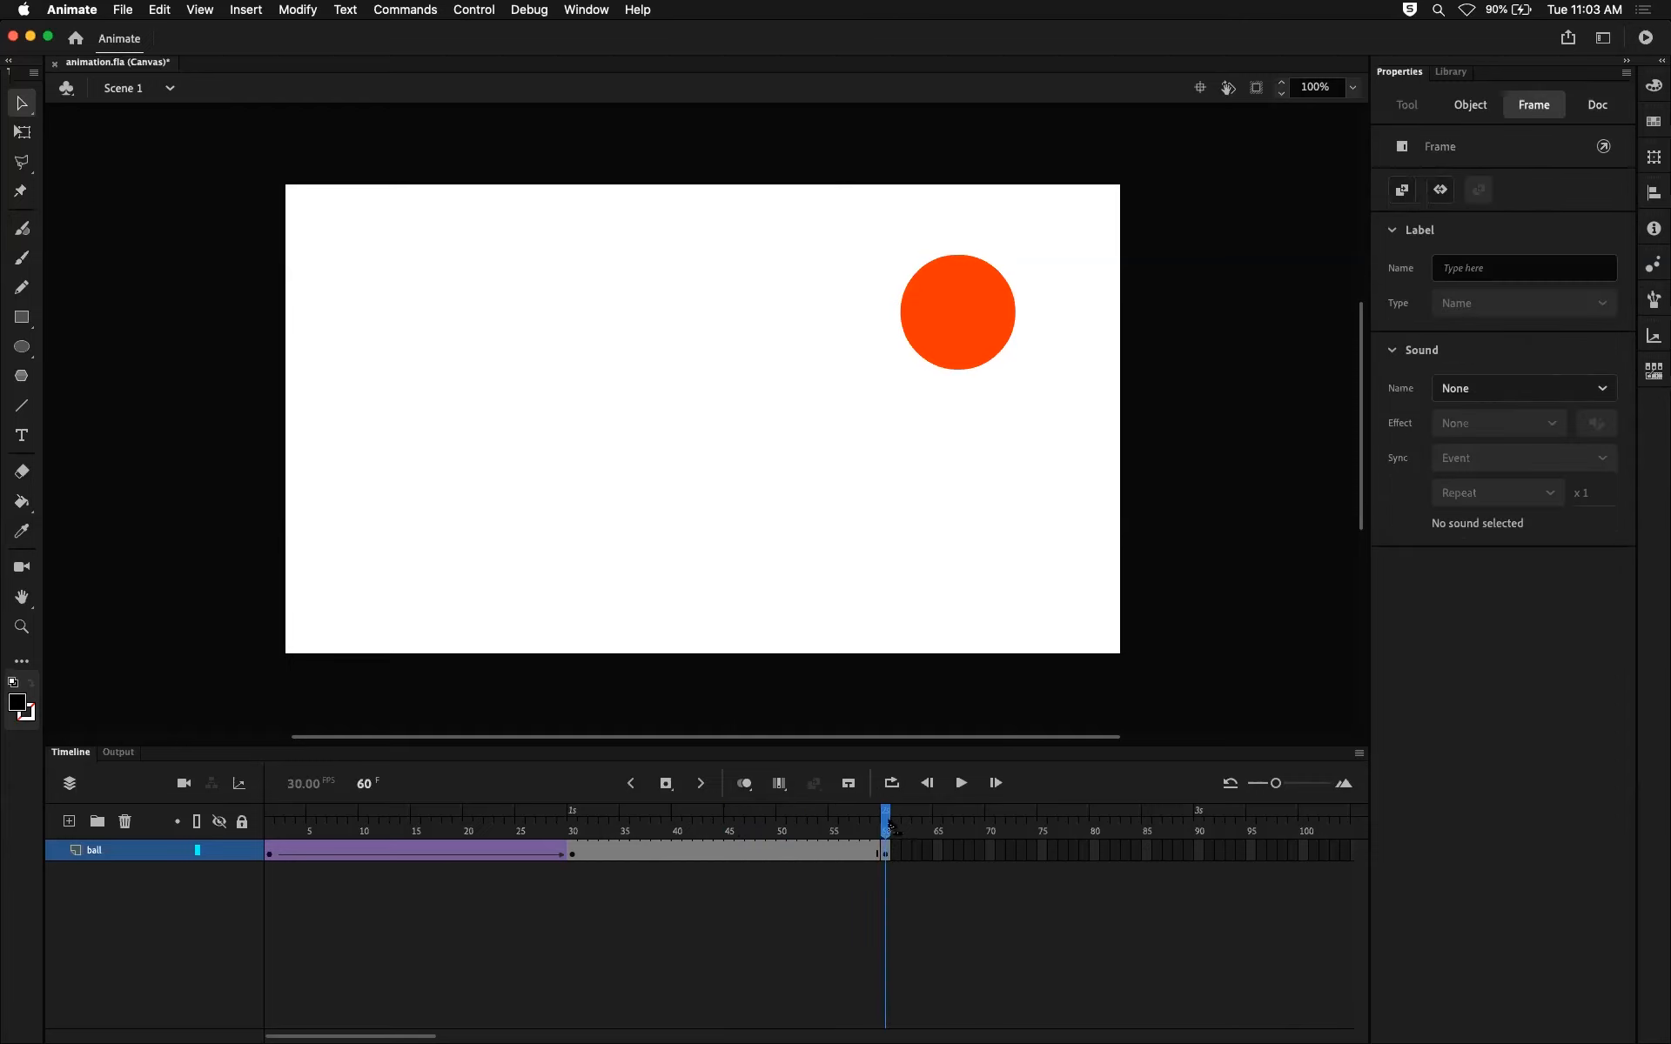
pyautogui.click(874, 825)
pyautogui.moveTo(848, 827); pyautogui.dragTo(718, 826)
pyautogui.click(719, 855)
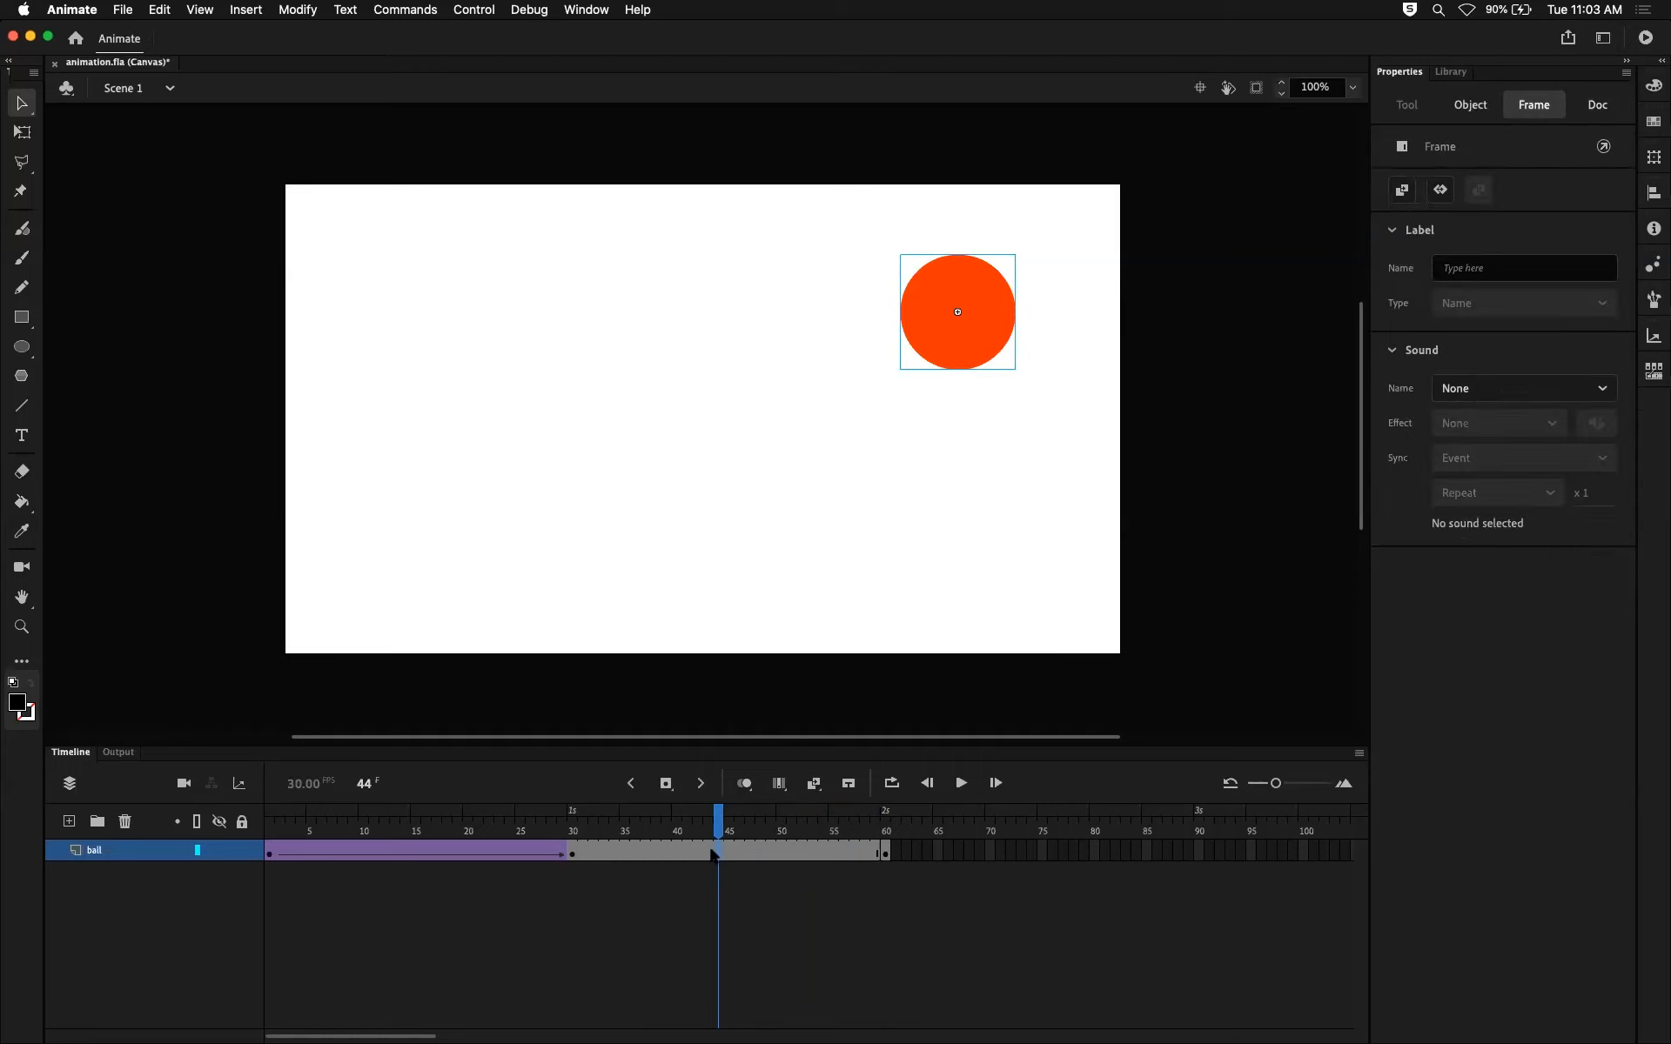
pyautogui.click(677, 856)
pyautogui.click(885, 856)
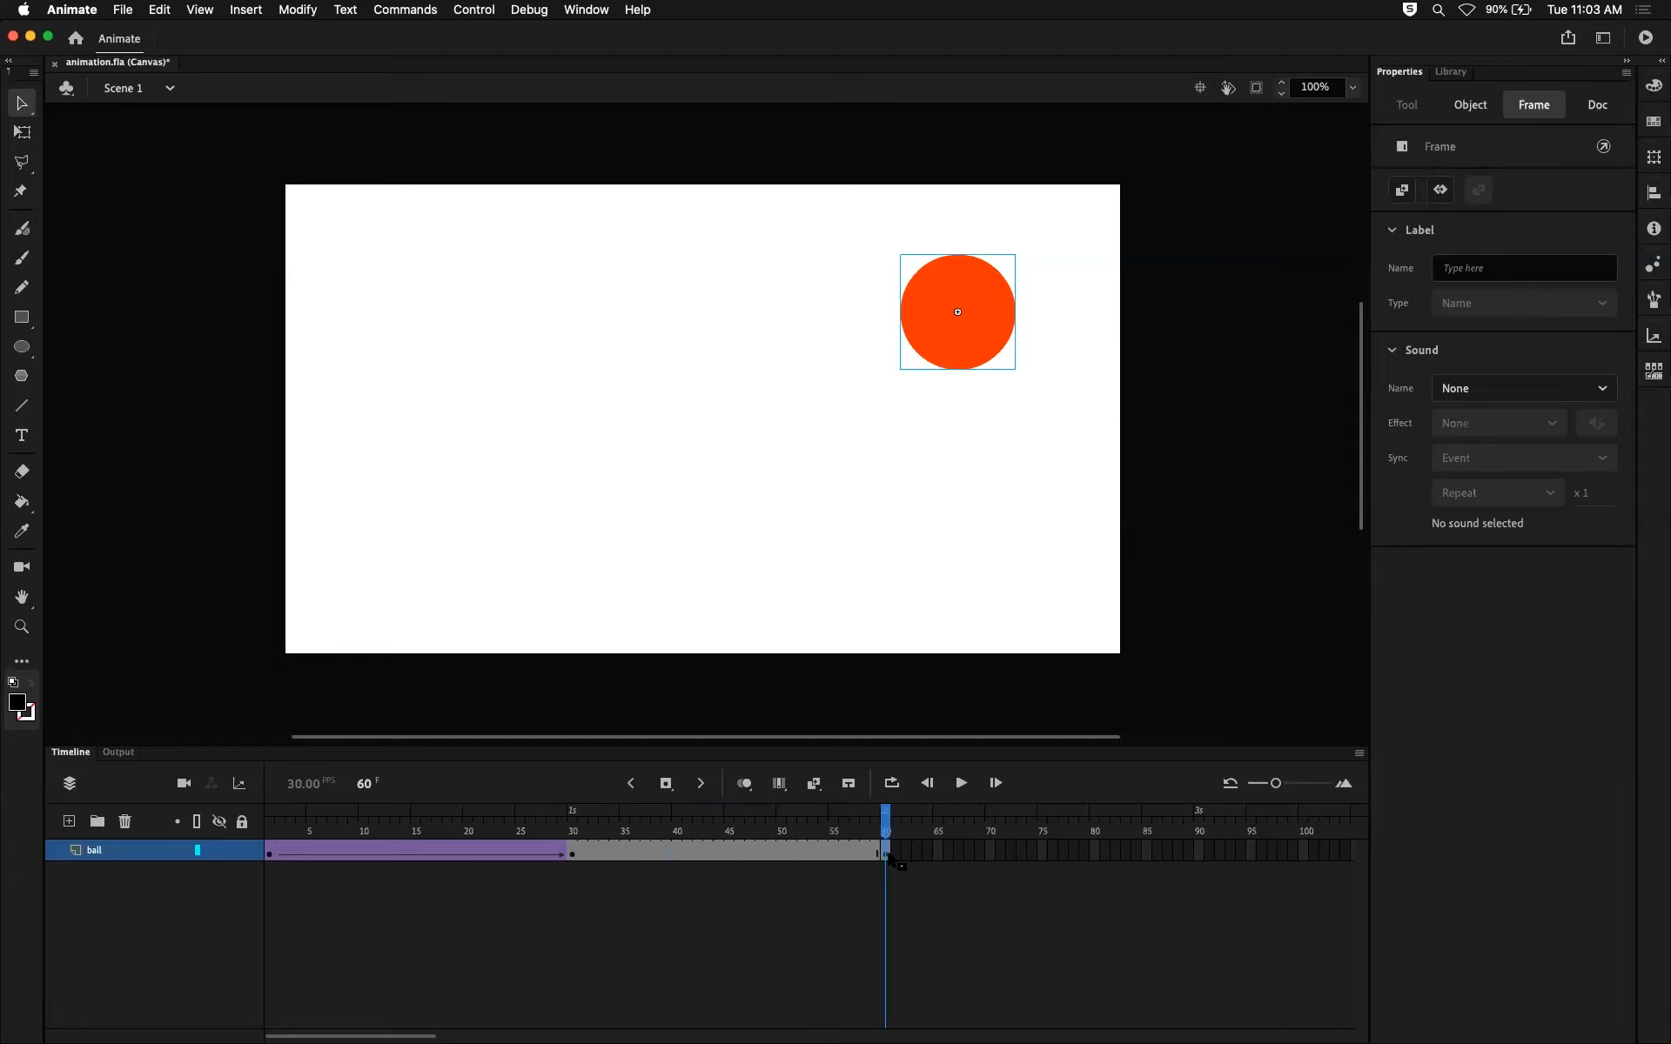
pyautogui.click(739, 855)
pyautogui.click(700, 855)
pyautogui.click(649, 855)
pyautogui.click(763, 855)
pyautogui.click(637, 855)
pyautogui.click(731, 856)
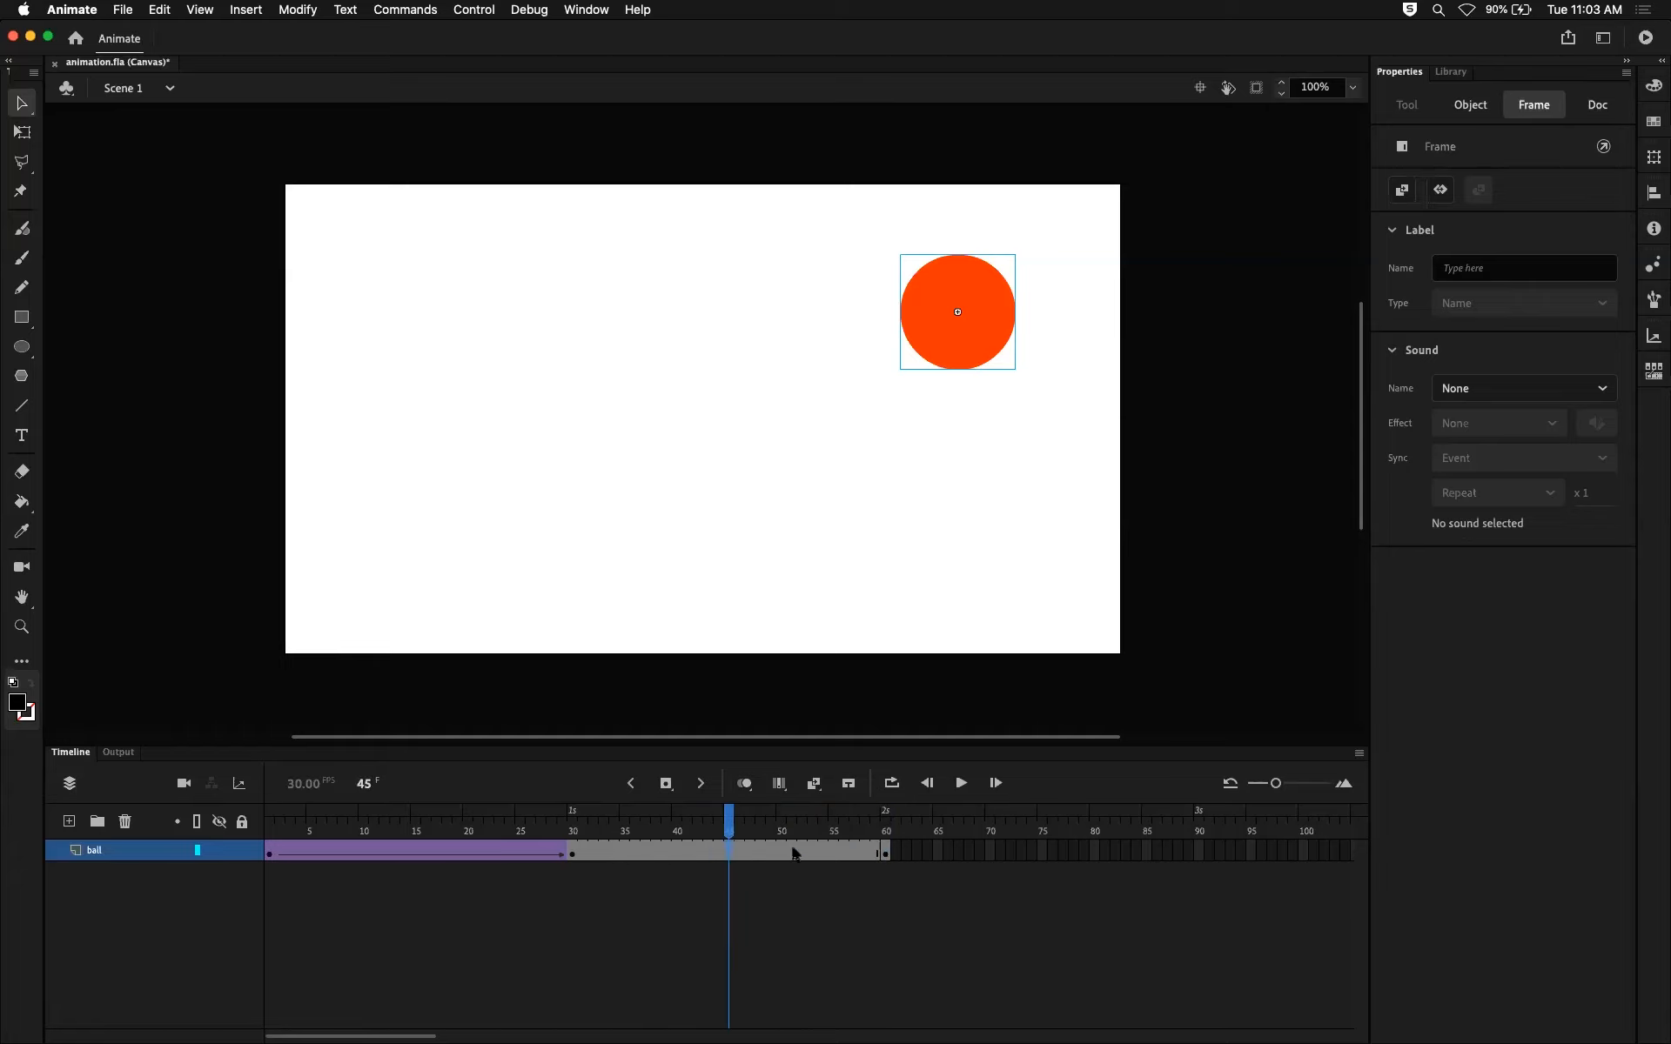
pyautogui.rightClick(731, 854)
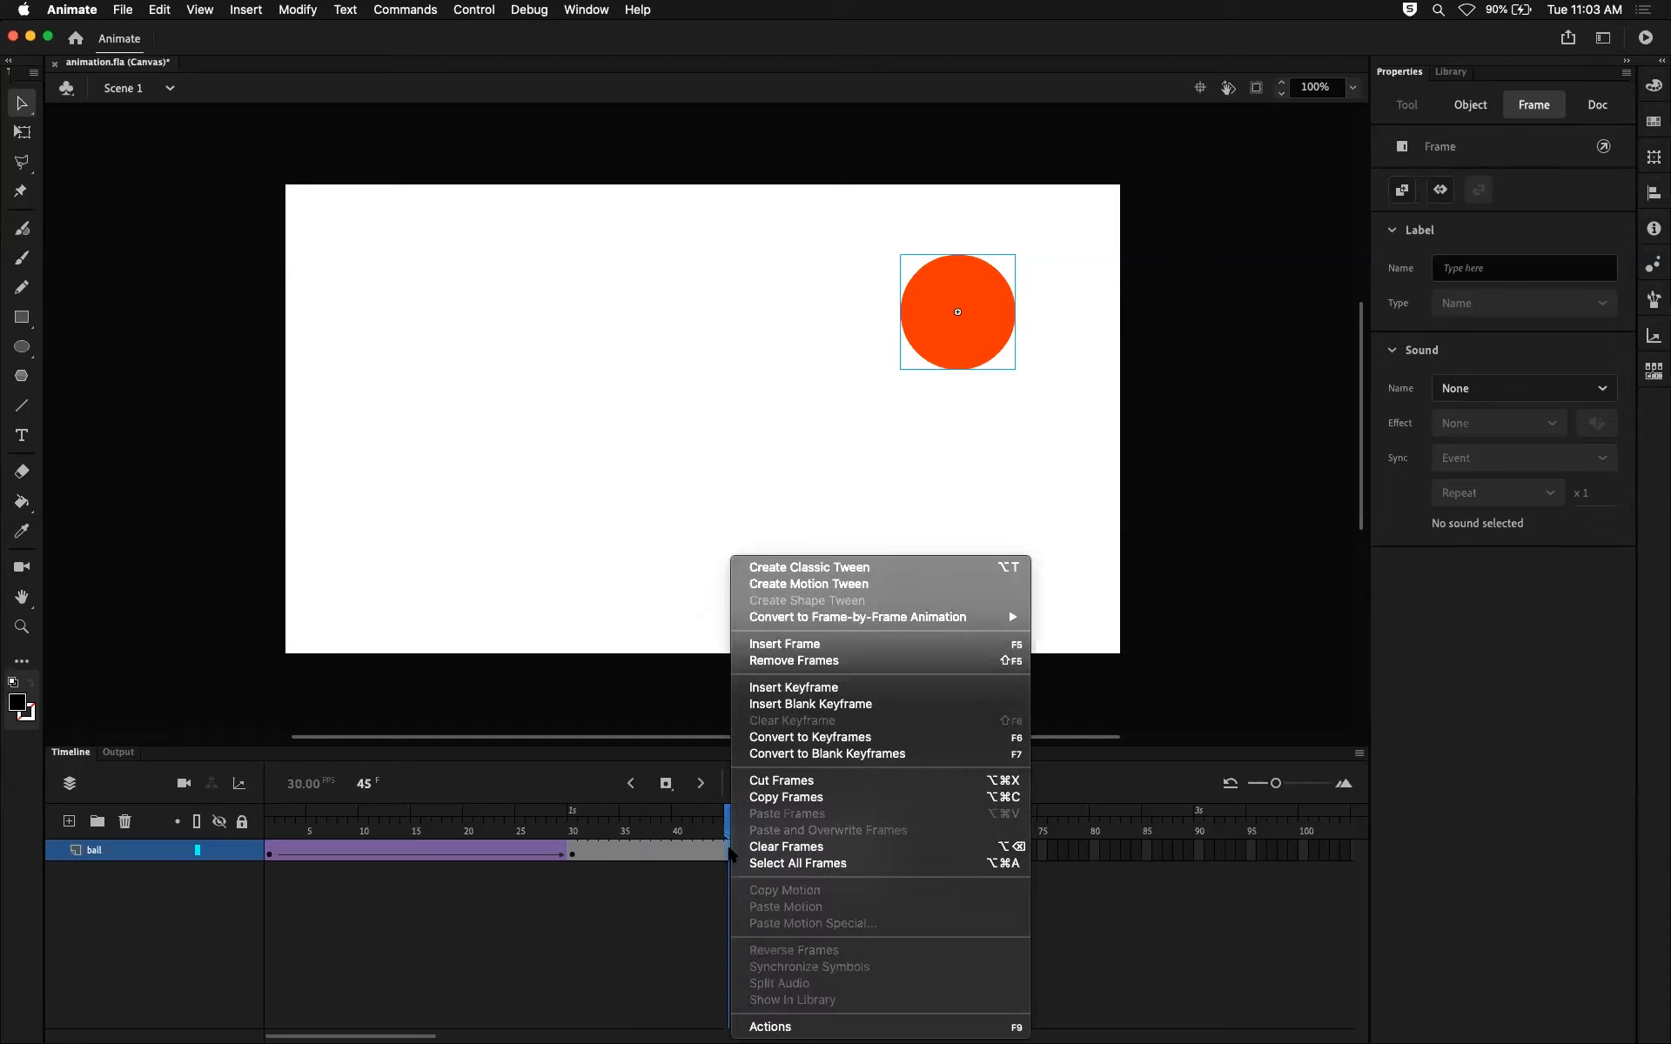
pyautogui.click(798, 584)
pyautogui.press('super+z')
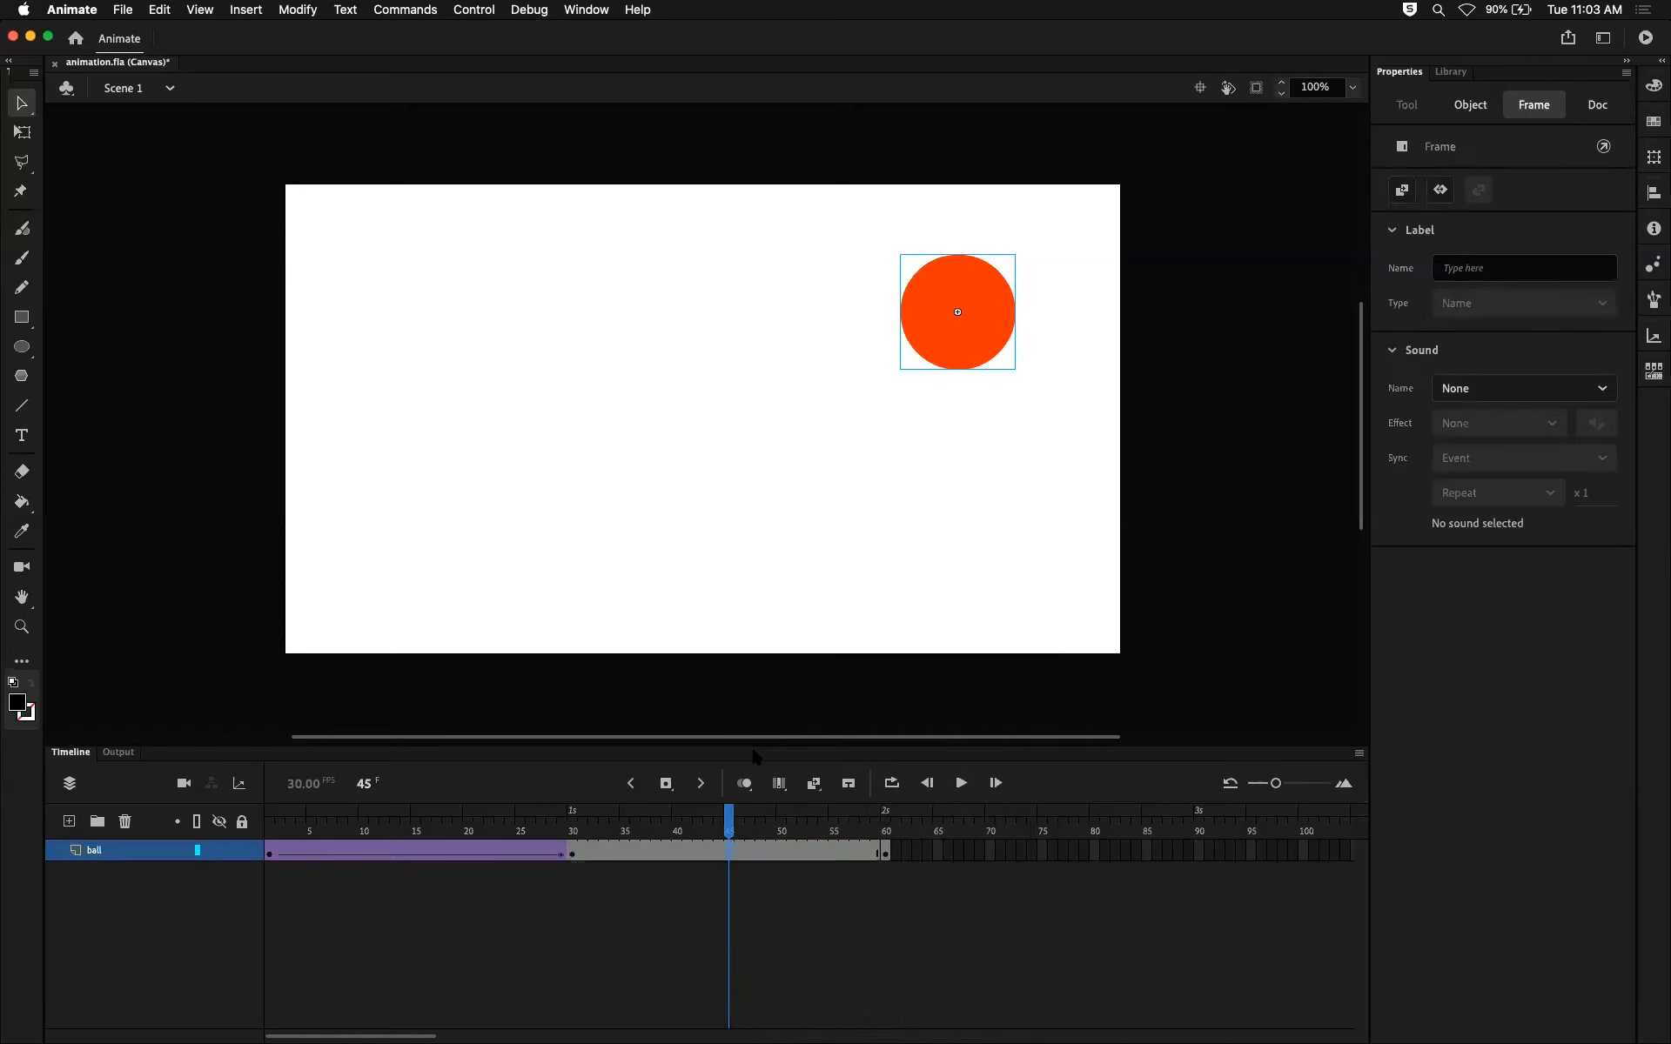
# Create a classic tween between the ball's keyframes at frames 30 and 60 and check it up to frame 51.
pyautogui.rightClick(733, 851)
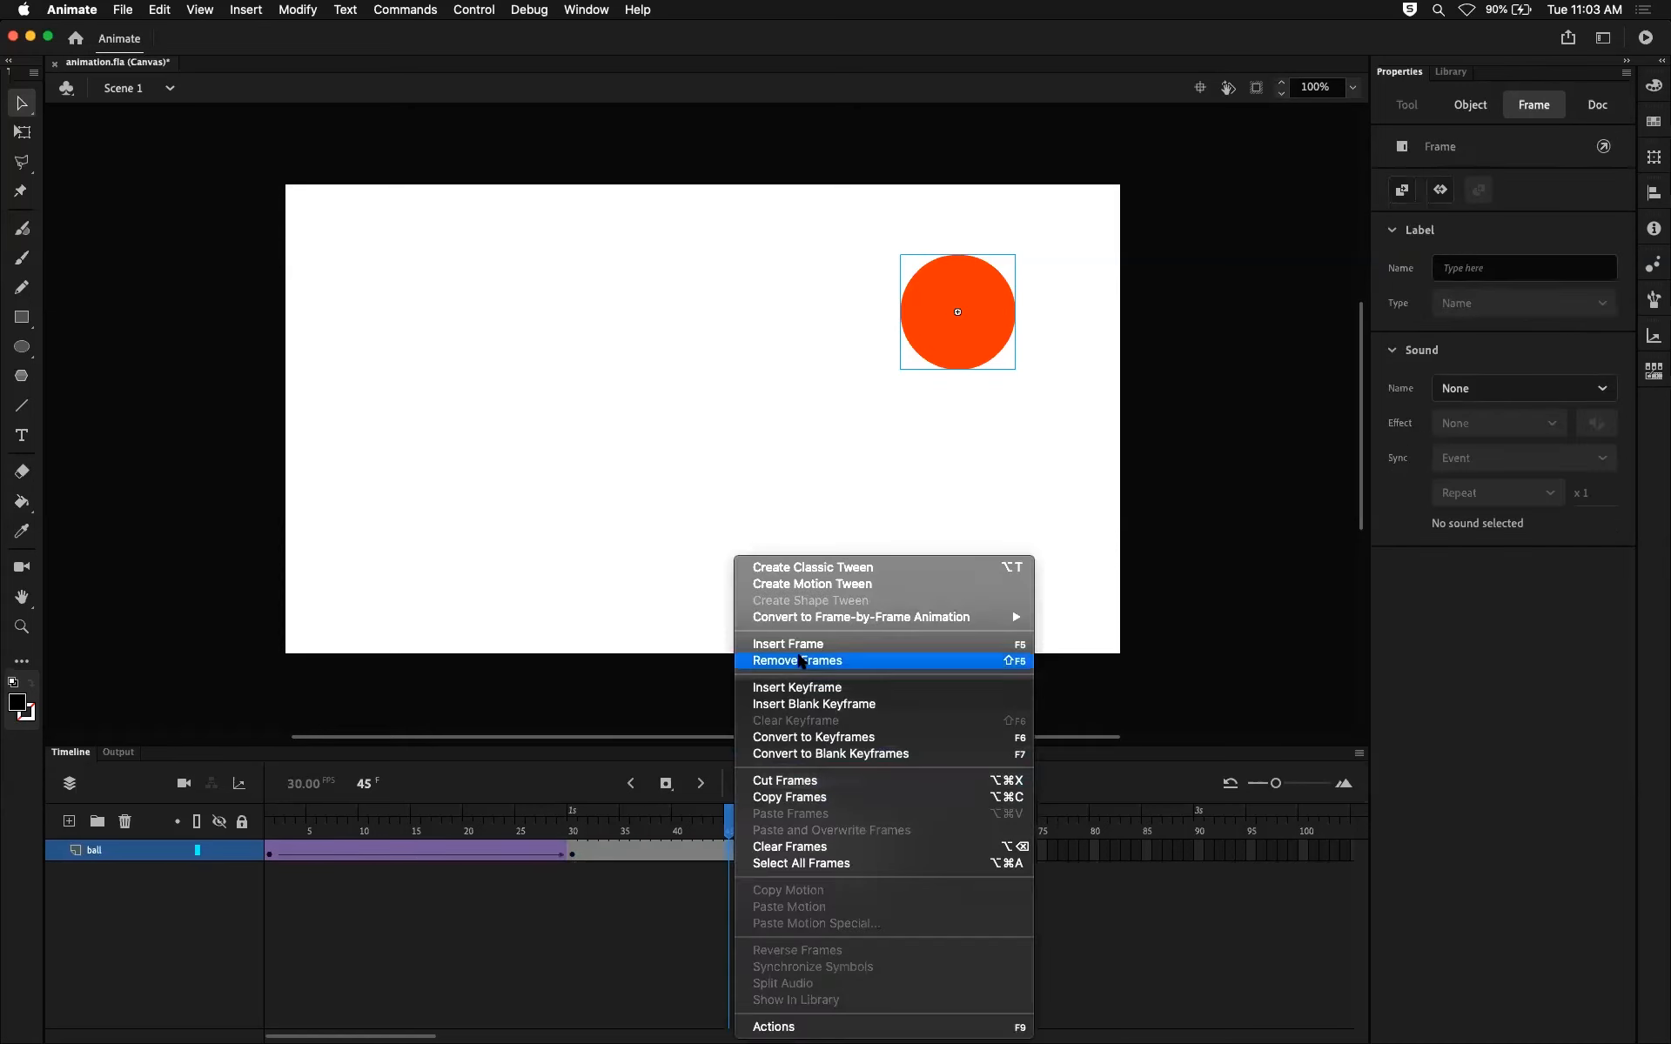
pyautogui.click(821, 568)
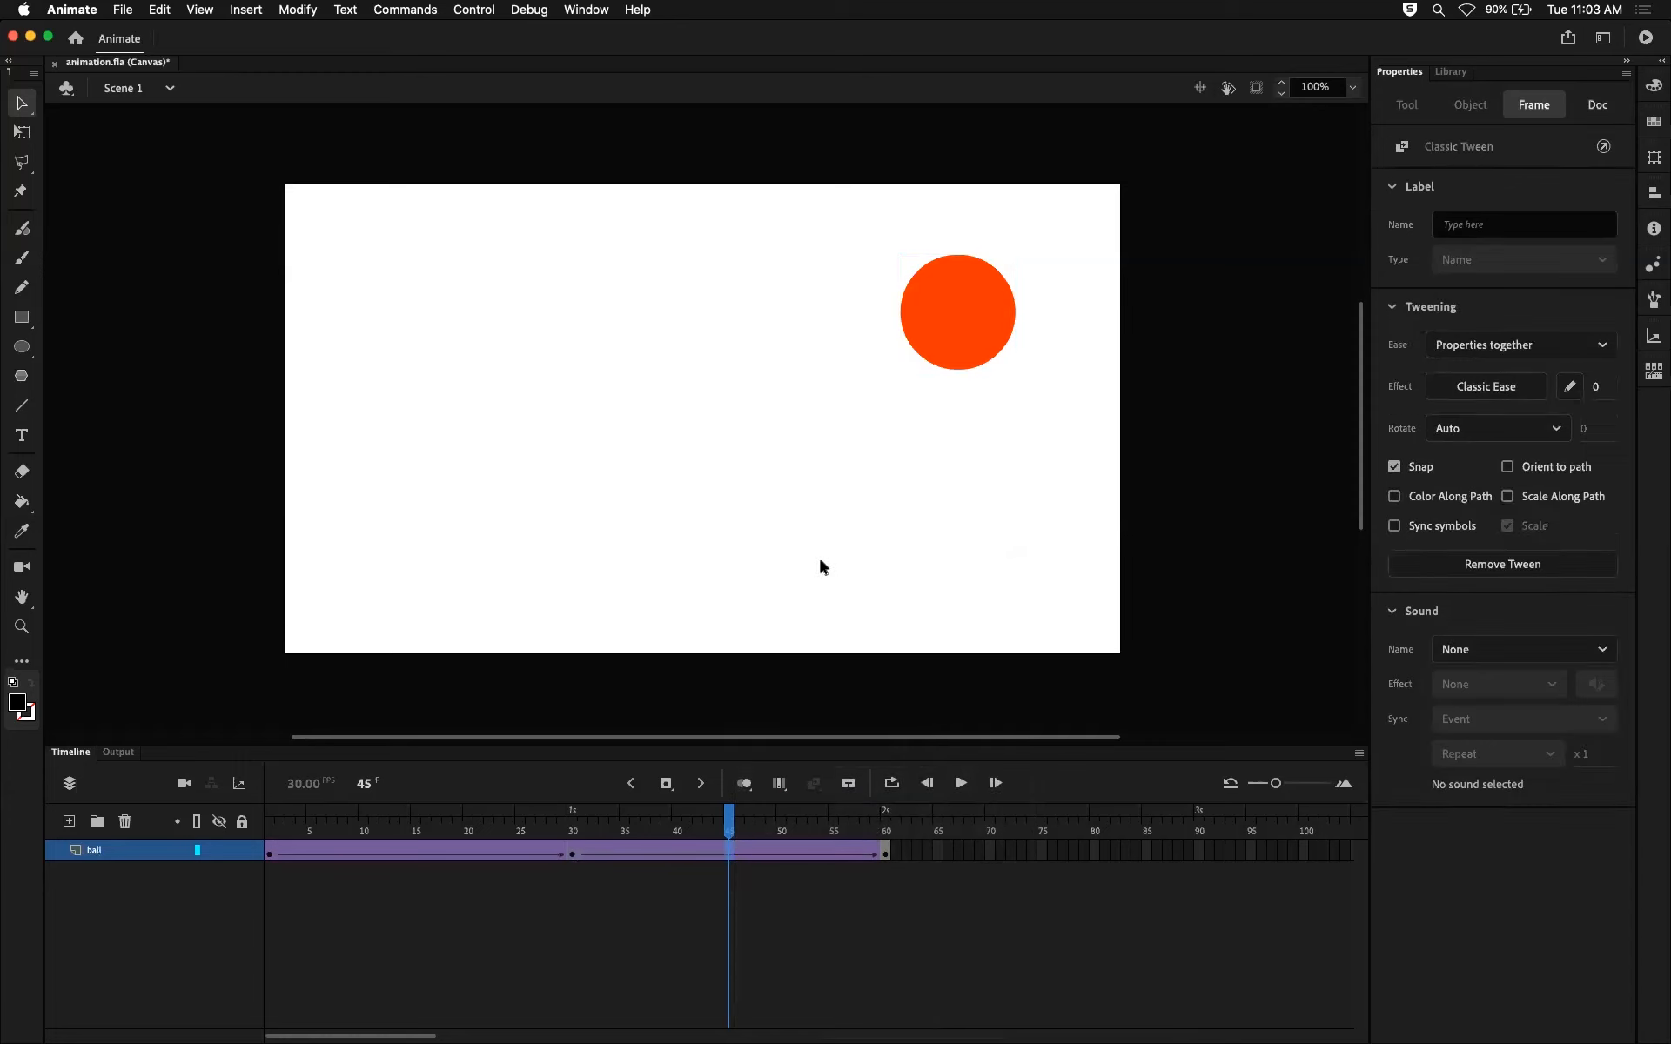
pyautogui.moveTo(729, 816); pyautogui.dragTo(794, 811)
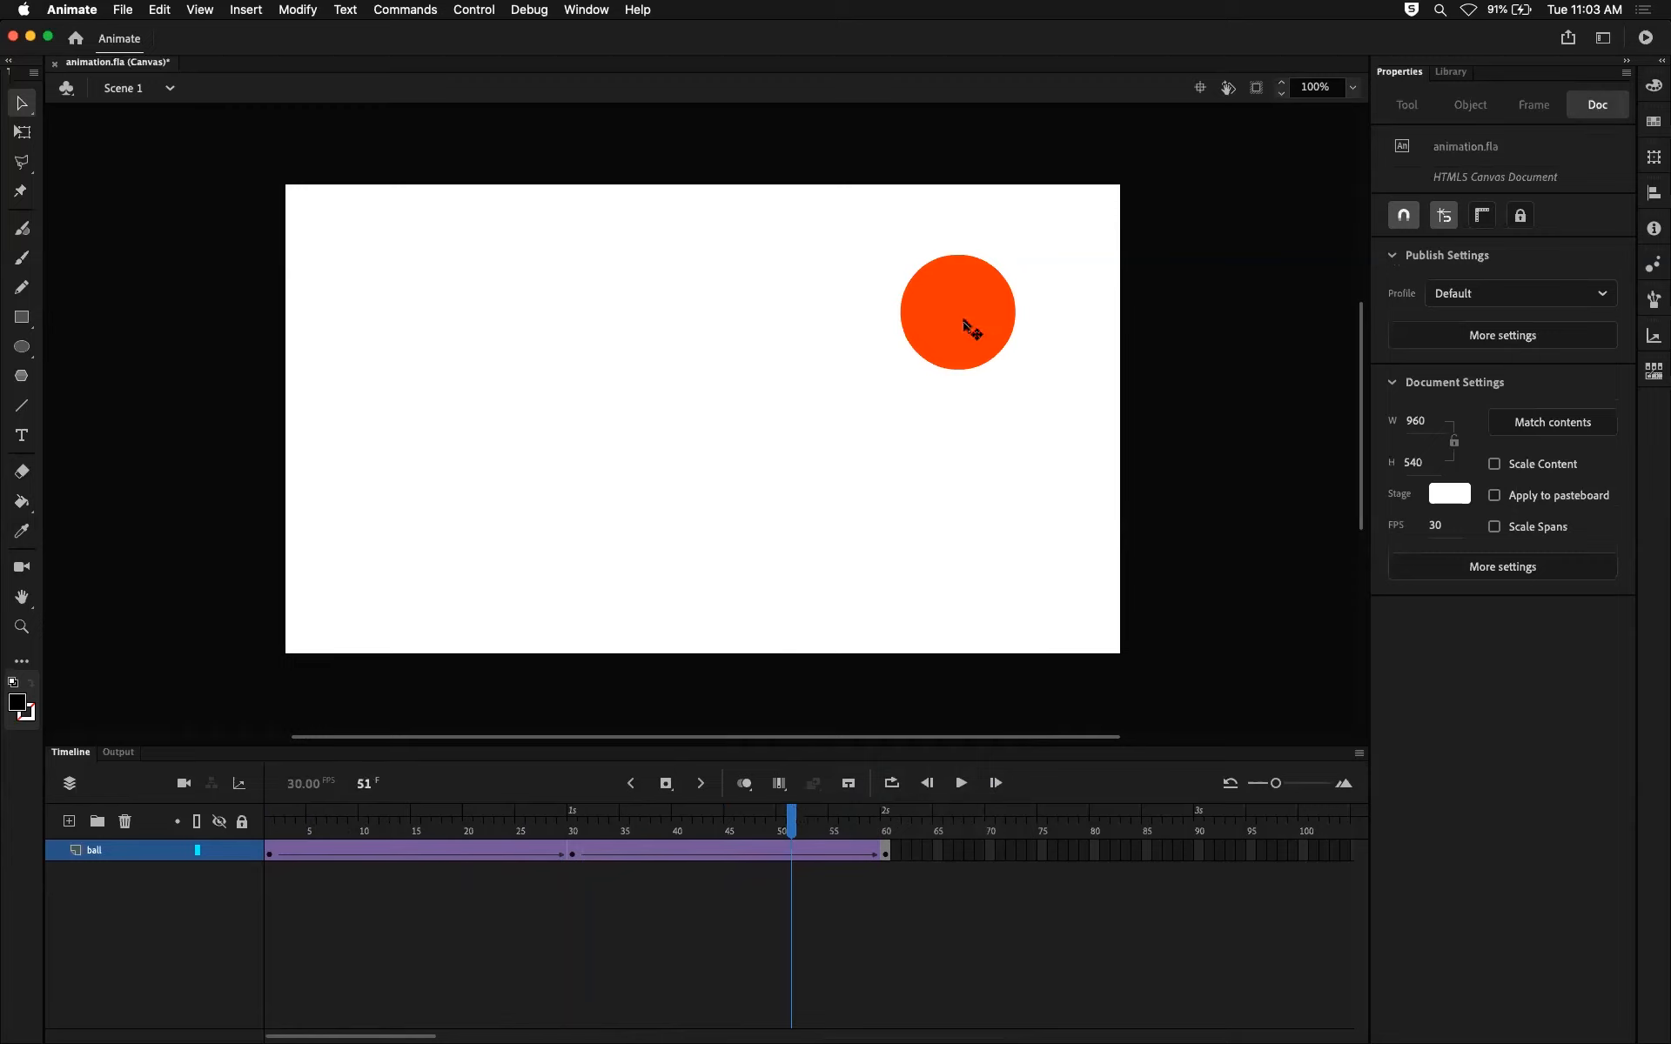
# Inspect the ball instance's position at the frame 60 keyframe.
pyautogui.moveTo(791, 823); pyautogui.dragTo(886, 827)
pyautogui.click(886, 851)
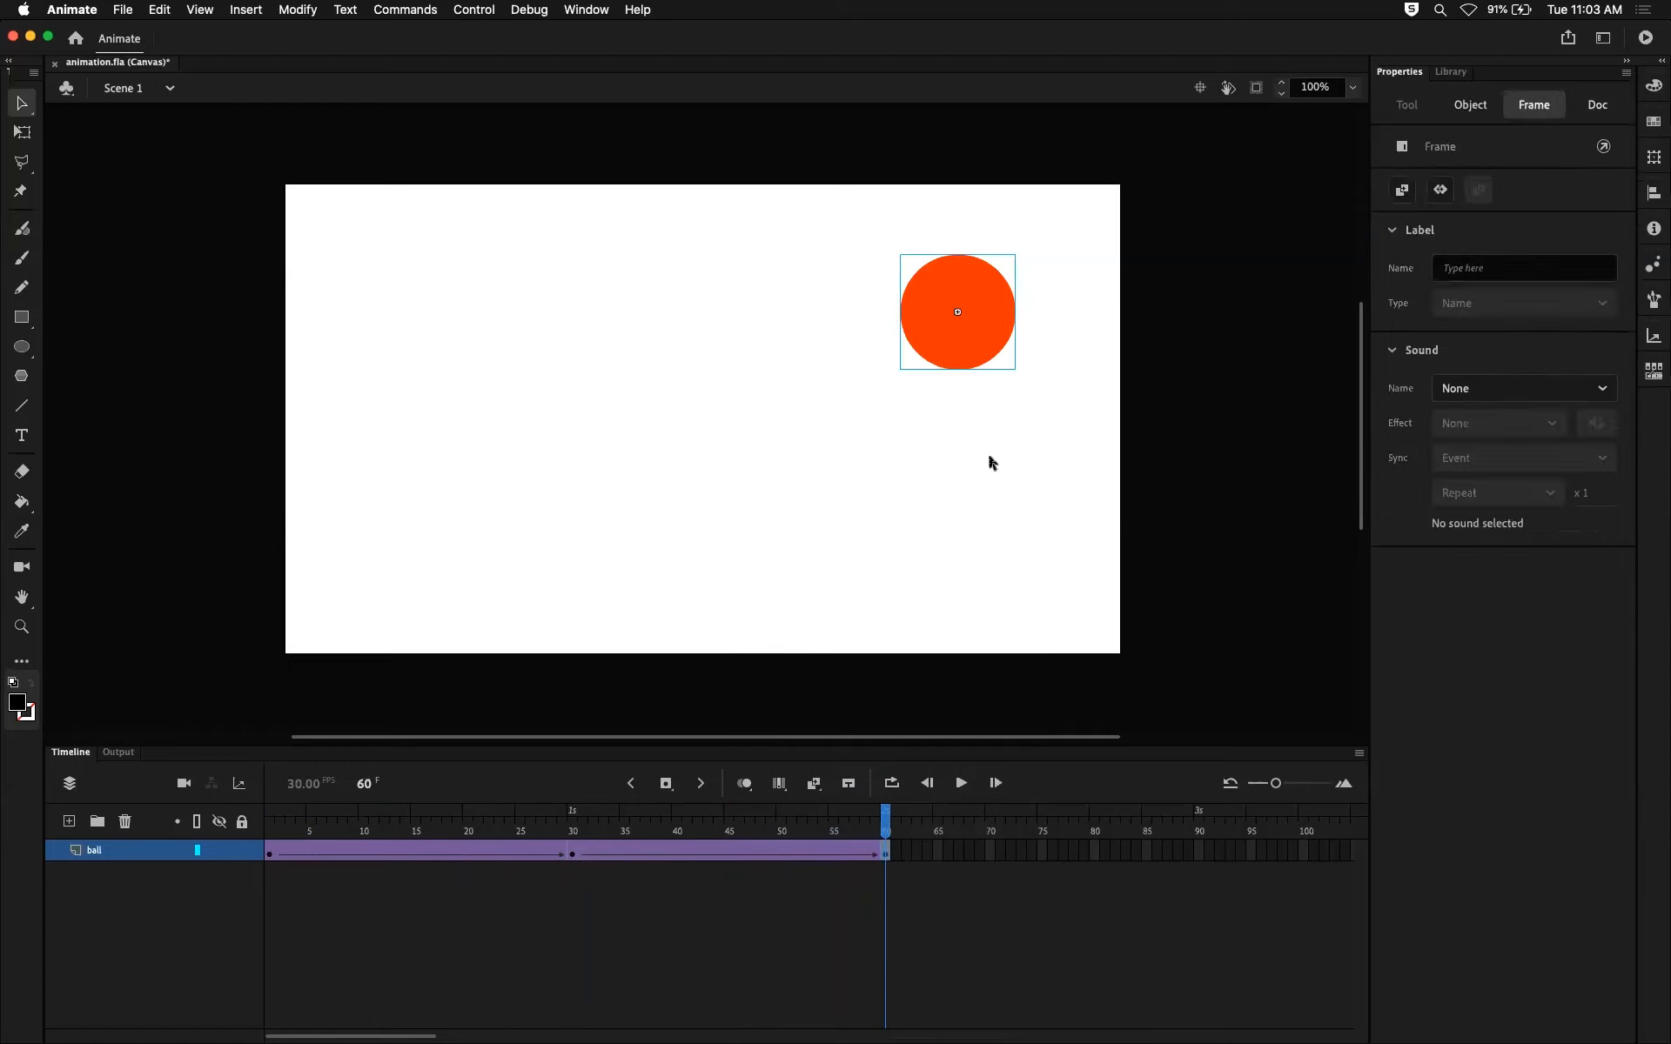
pyautogui.click(979, 359)
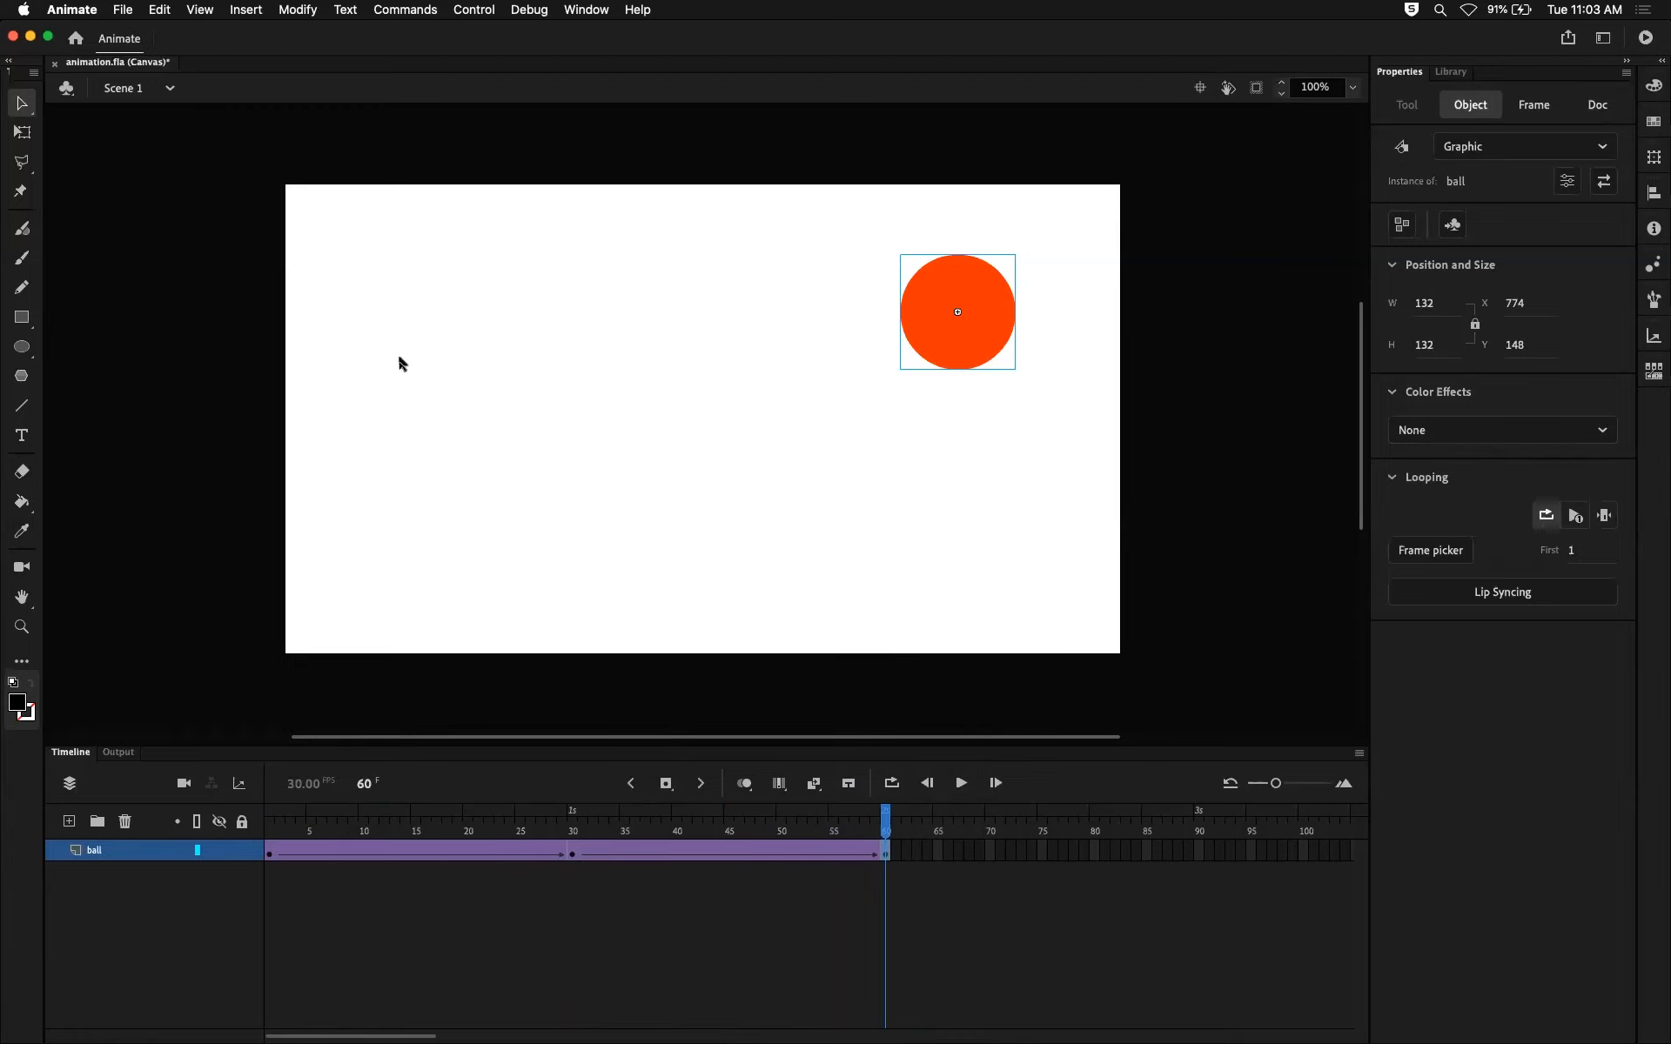
pyautogui.moveTo(370, 828); pyautogui.dragTo(868, 788)
pyautogui.click(885, 850)
pyautogui.click(983, 358)
# Inspect the ball instance at frame 1, open the ball symbol for editing and return to Scene 1.
pyautogui.moveTo(883, 818); pyautogui.dragTo(267, 832)
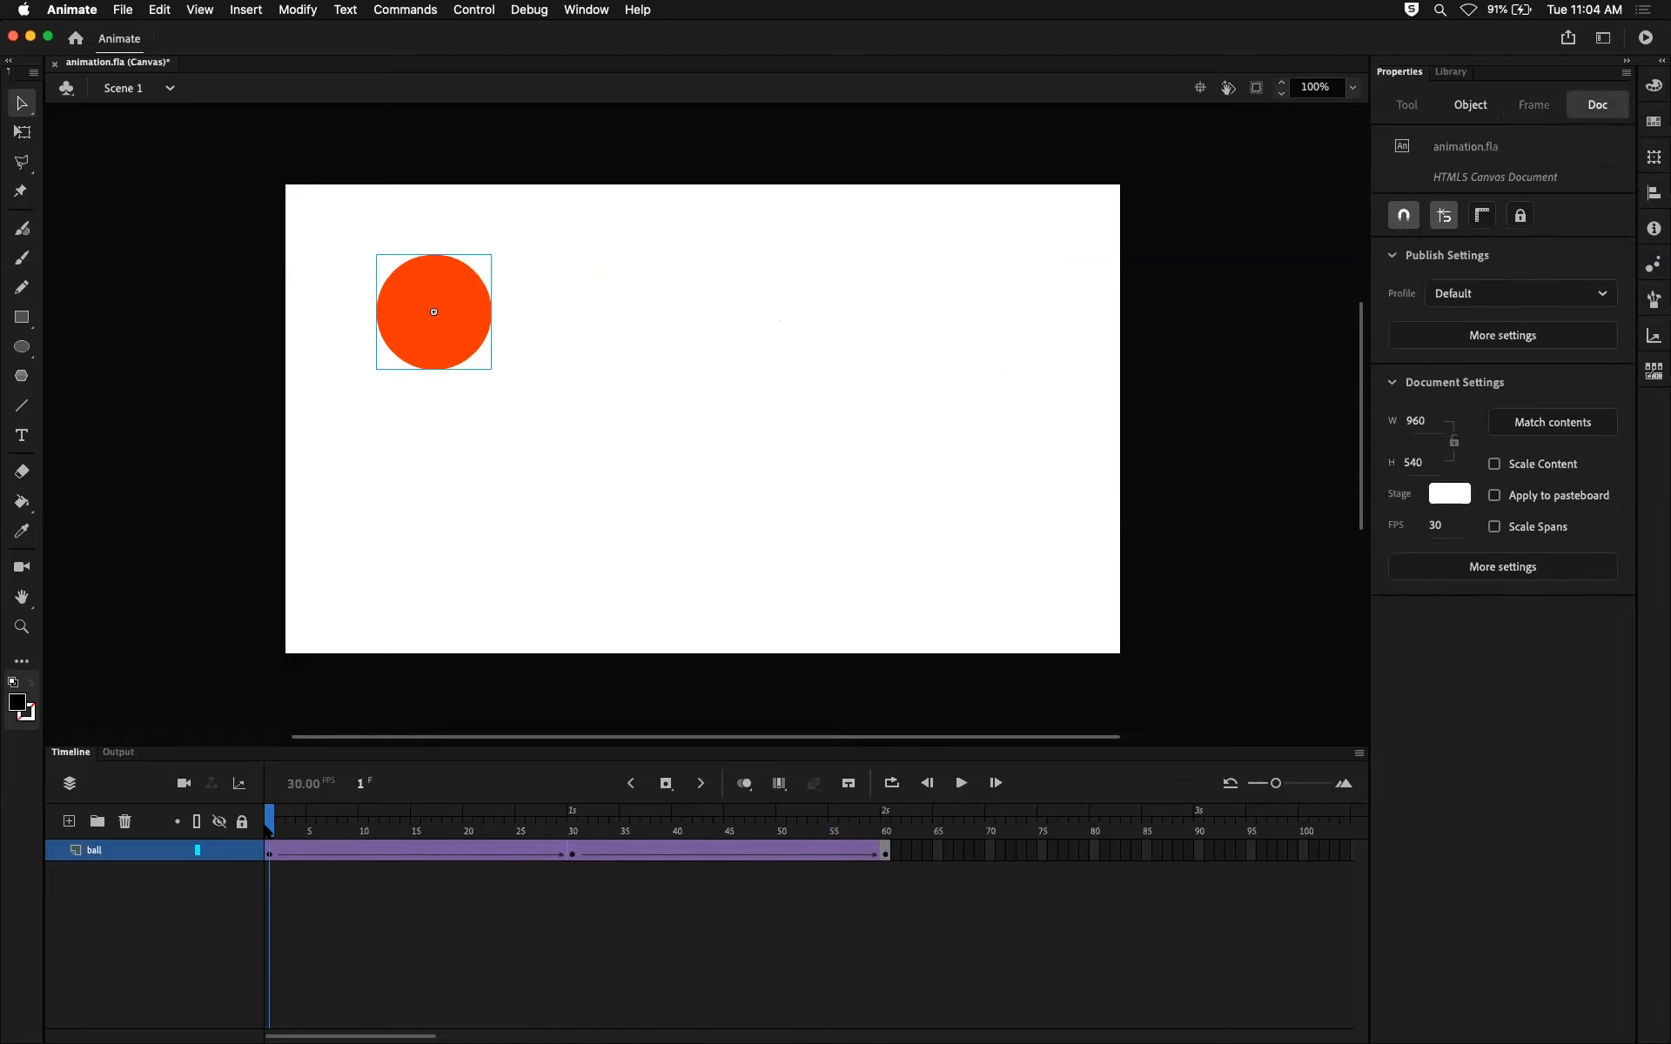
pyautogui.click(429, 477)
pyautogui.click(421, 349)
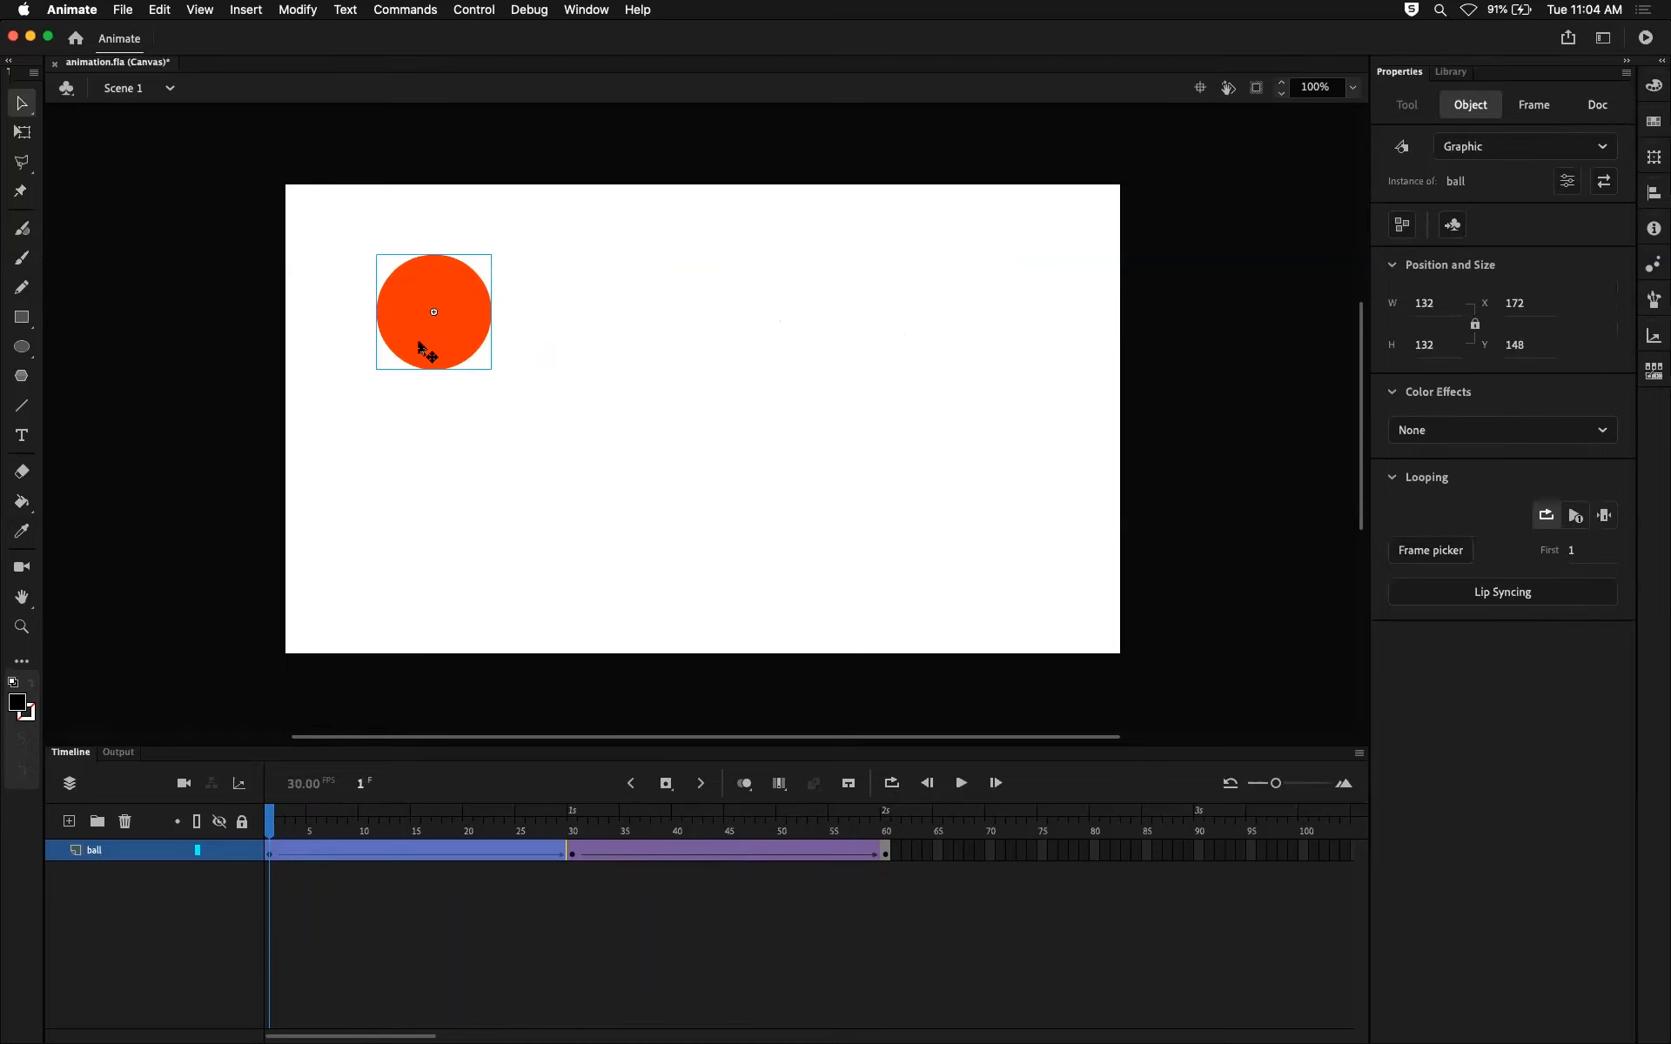
pyautogui.doubleClick(421, 349)
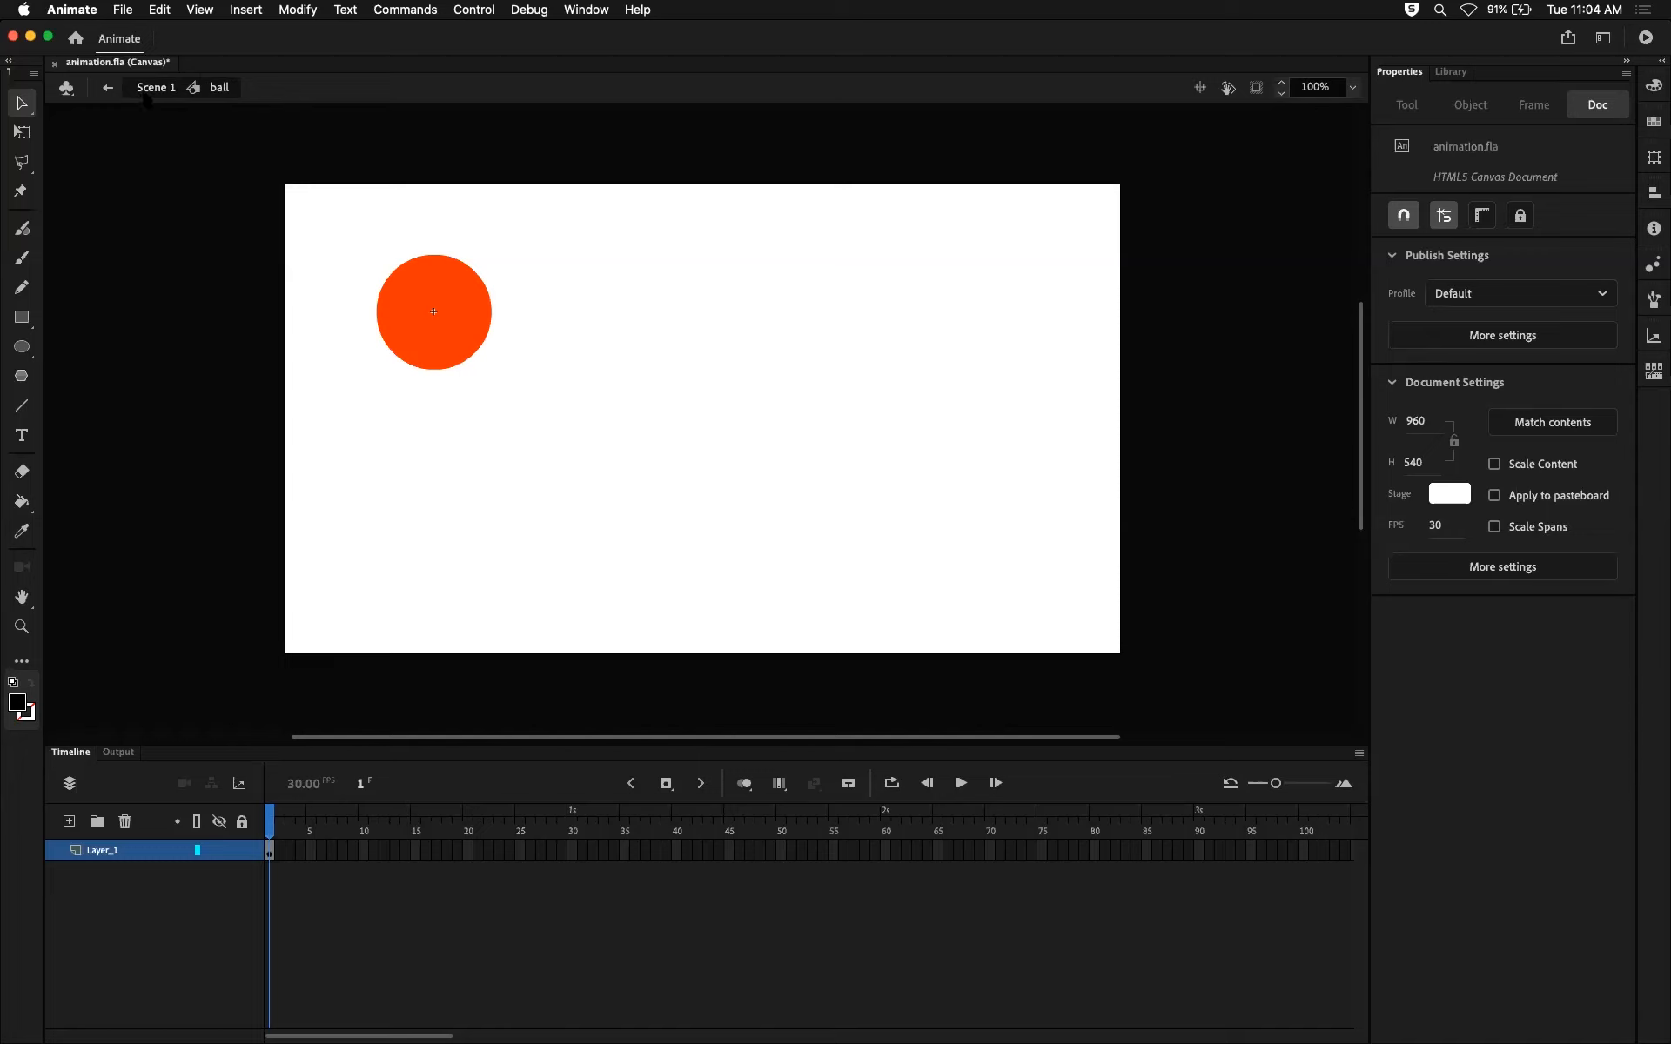
pyautogui.click(149, 90)
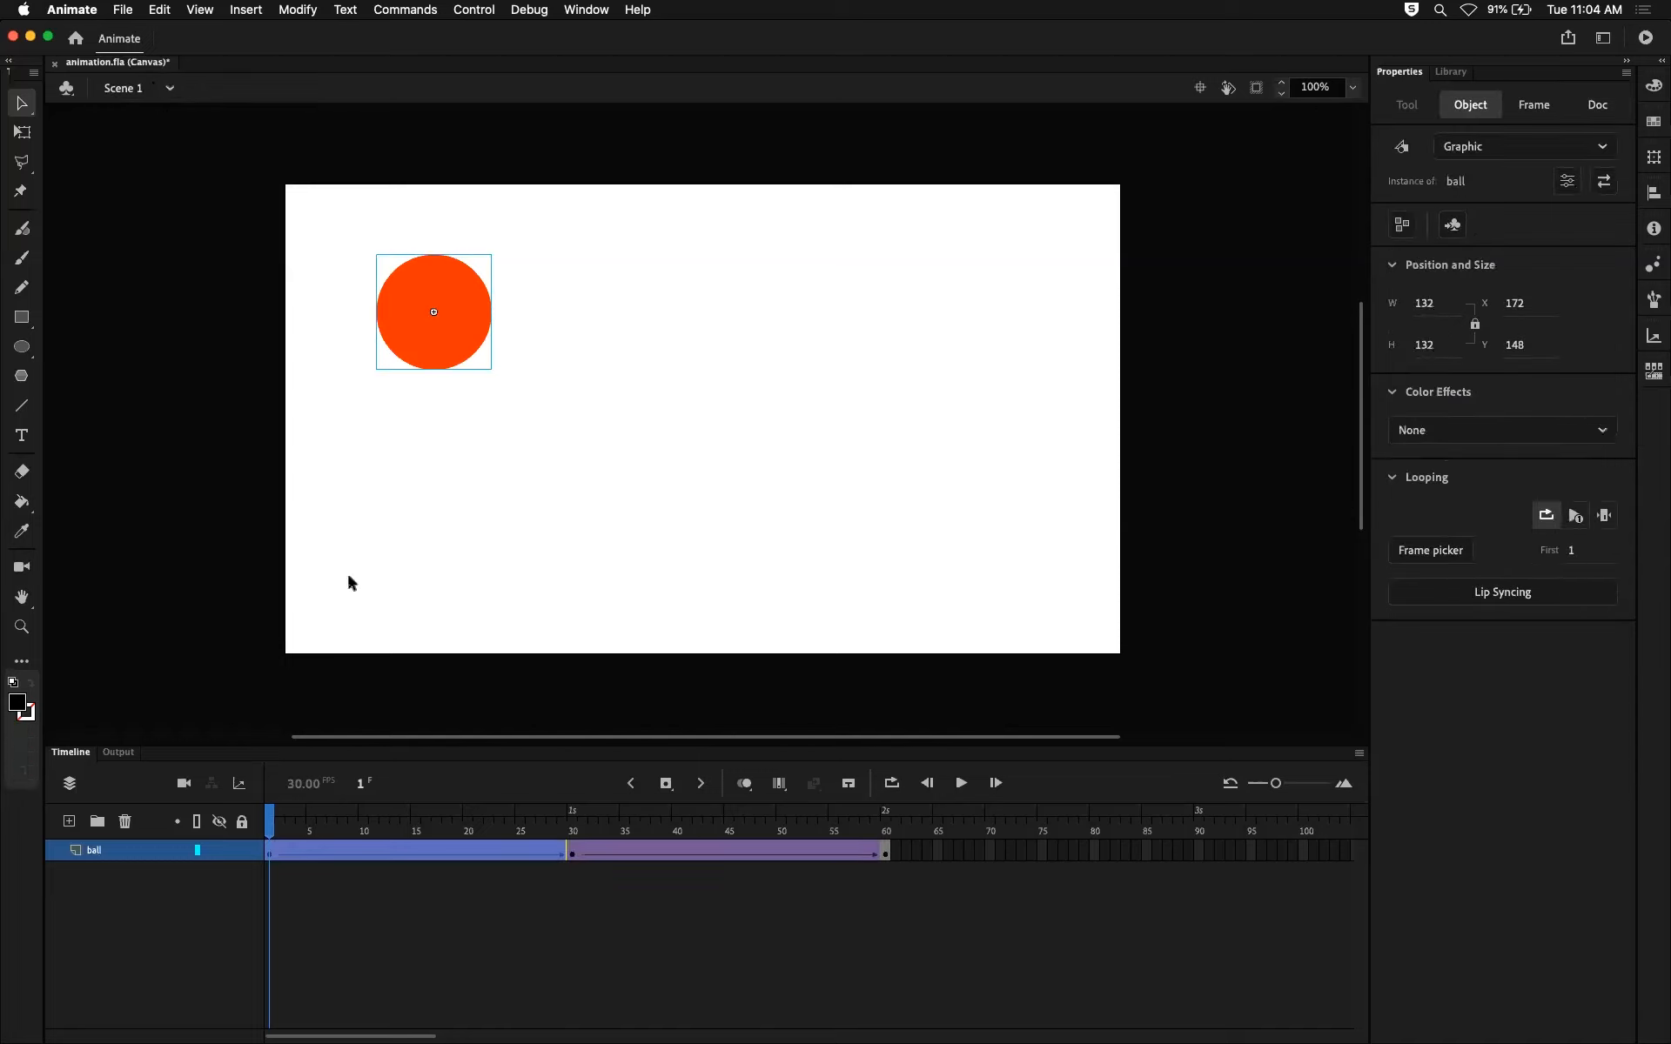
# Compare the ball instance's position at the keyframes on frames 1 and 30.
pyautogui.click(169, 441)
pyautogui.click(447, 325)
pyautogui.moveTo(282, 803); pyautogui.dragTo(572, 813)
pyautogui.click(789, 603)
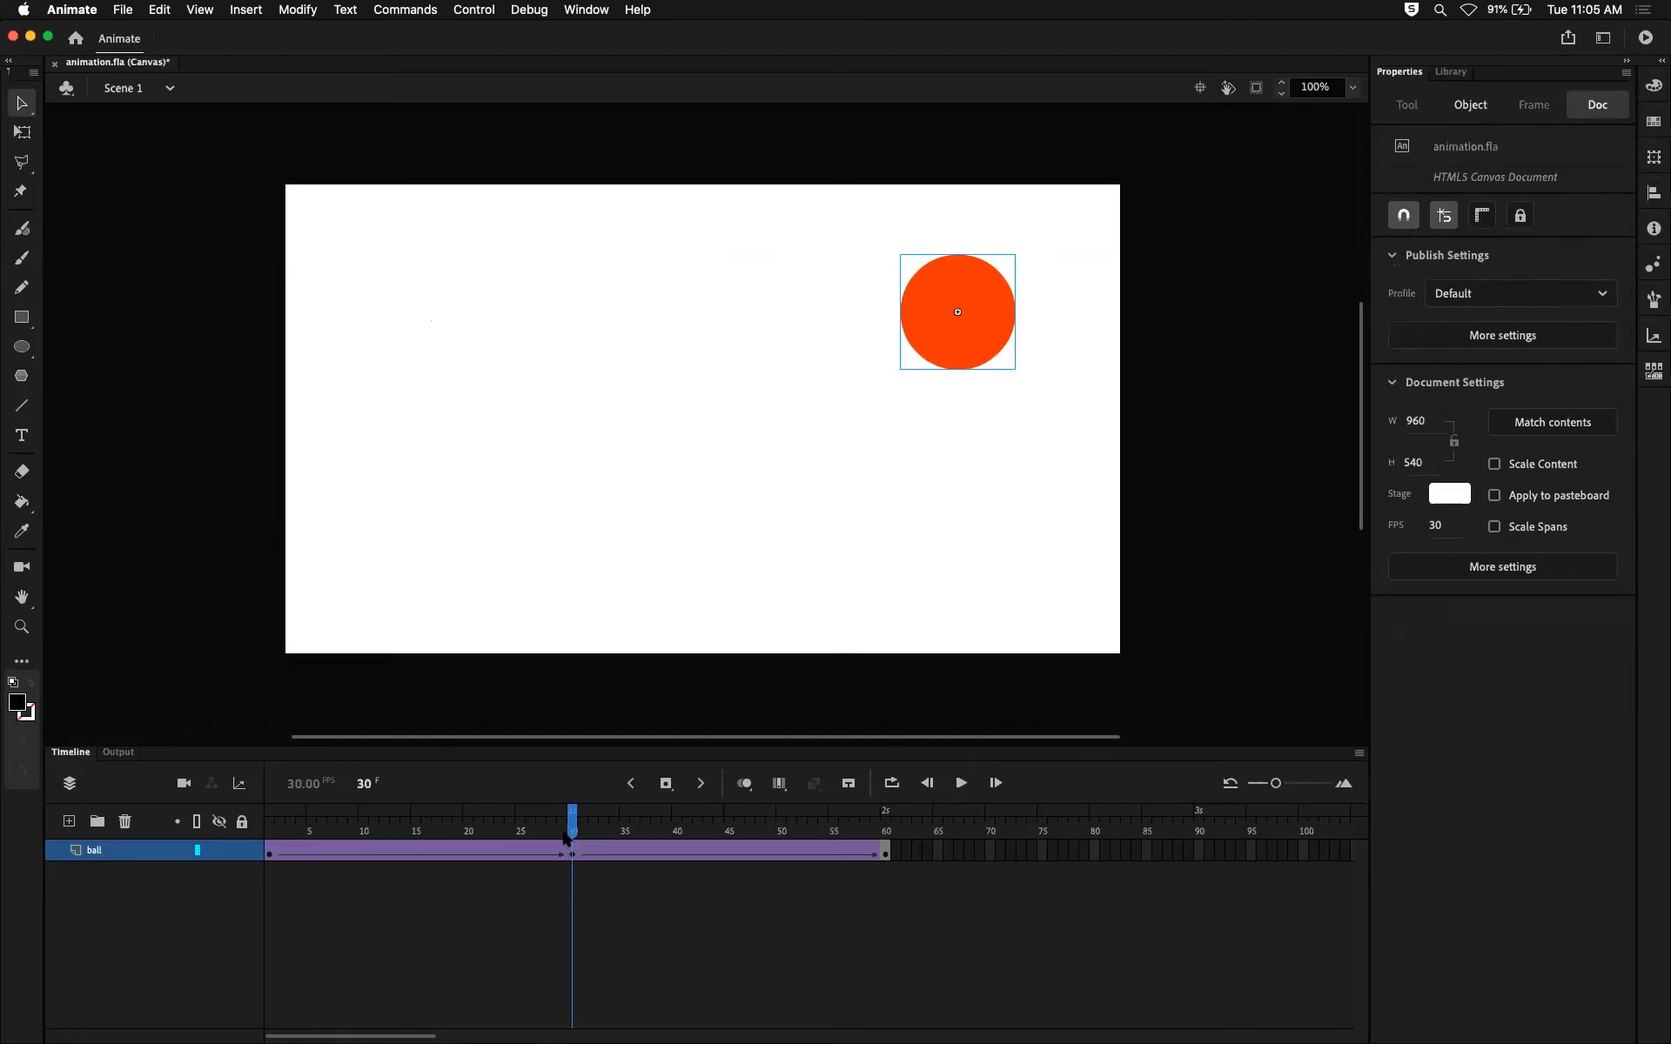
pyautogui.click(986, 341)
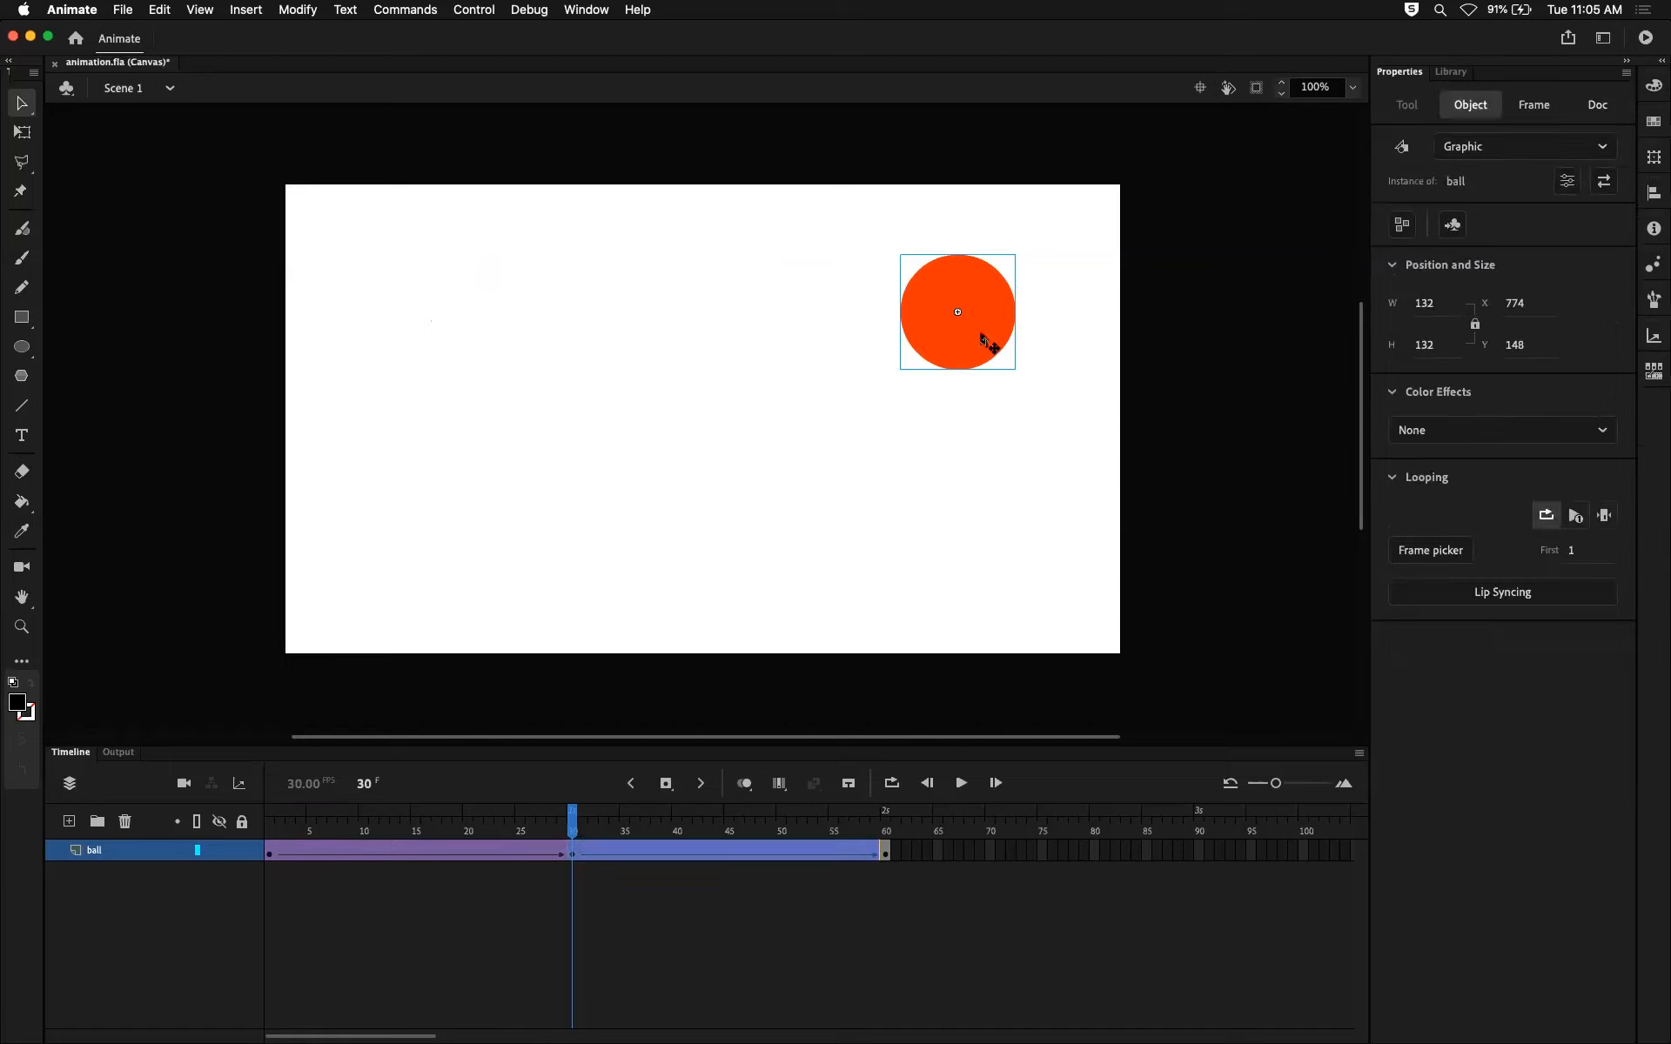
# Set the ball instance's X position to 172 at the frame 60 keyframe.
pyautogui.moveTo(572, 813); pyautogui.dragTo(886, 813)
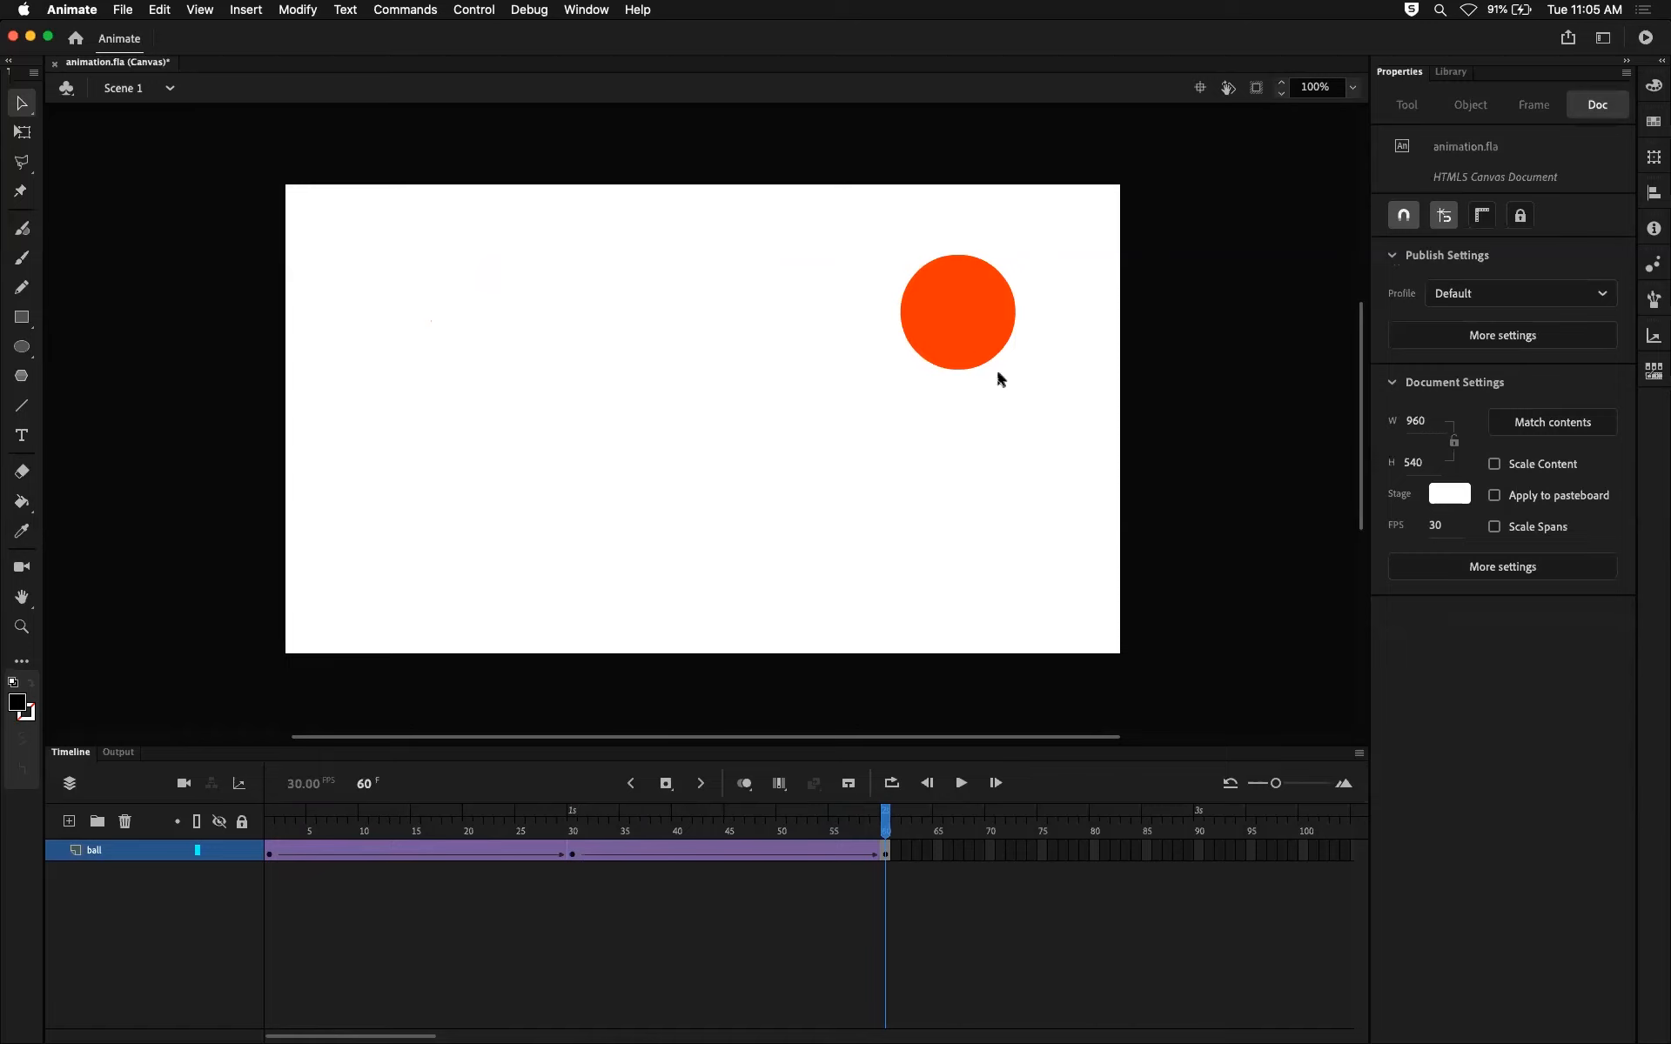
pyautogui.click(966, 350)
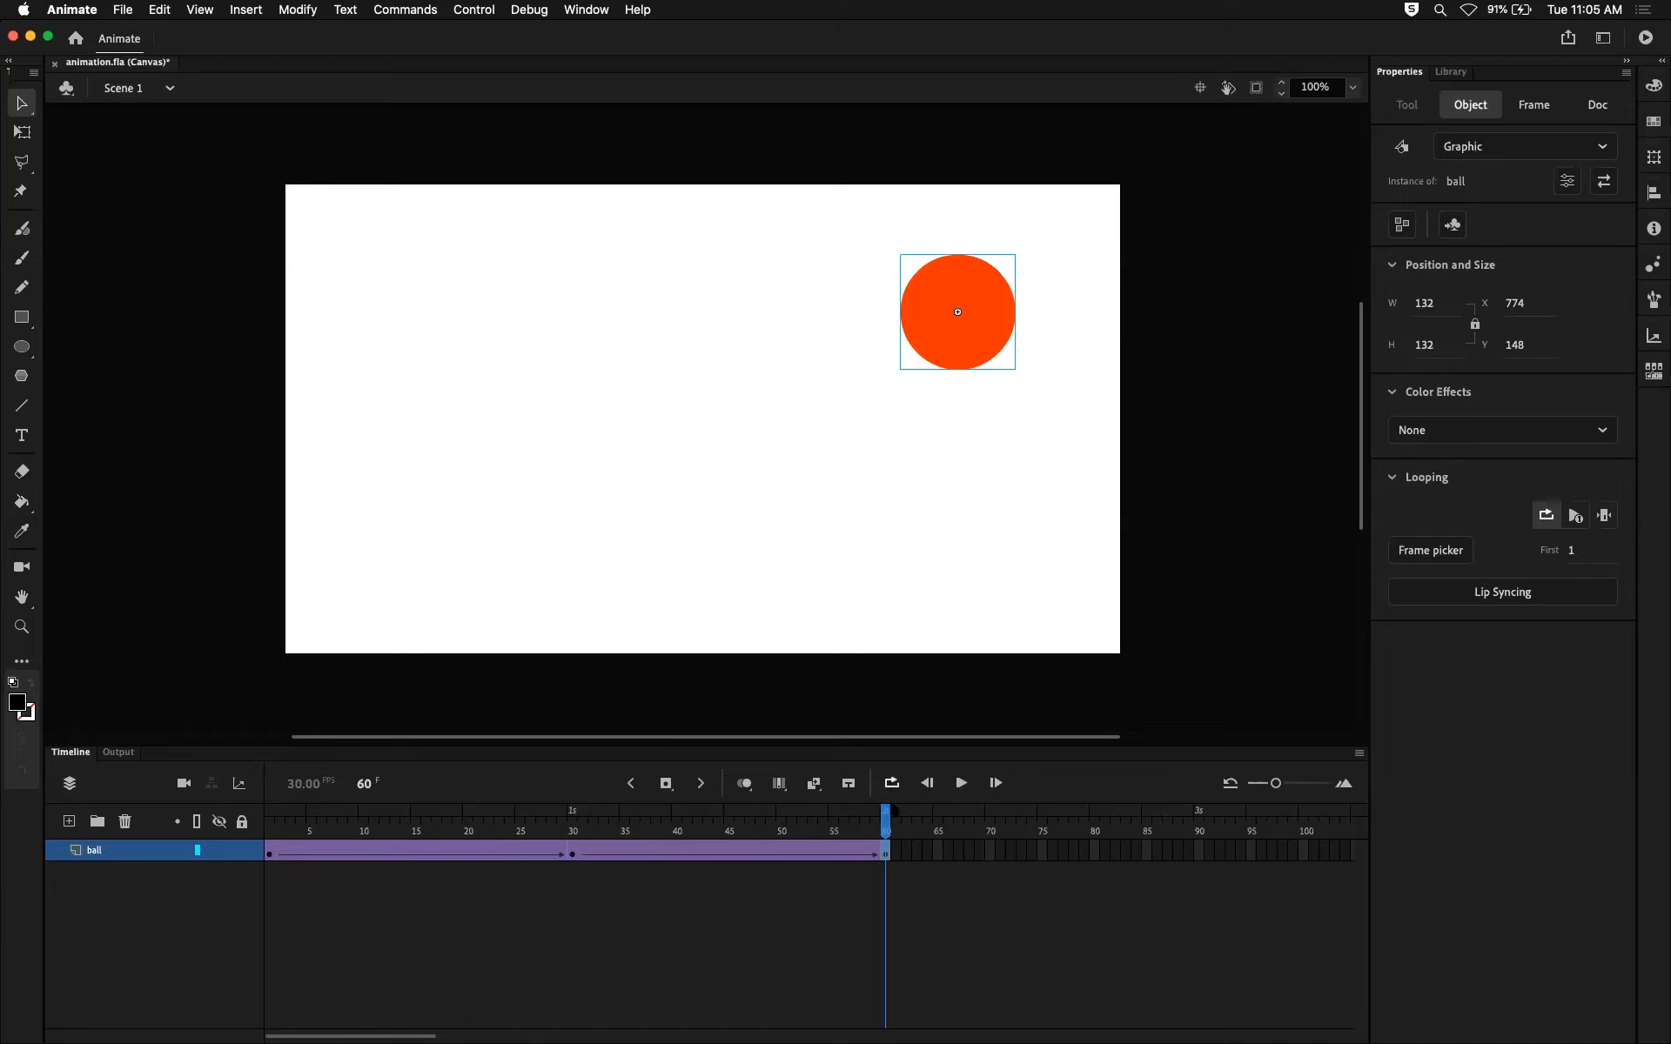
pyautogui.click(888, 825)
pyautogui.click(885, 825)
pyautogui.click(957, 538)
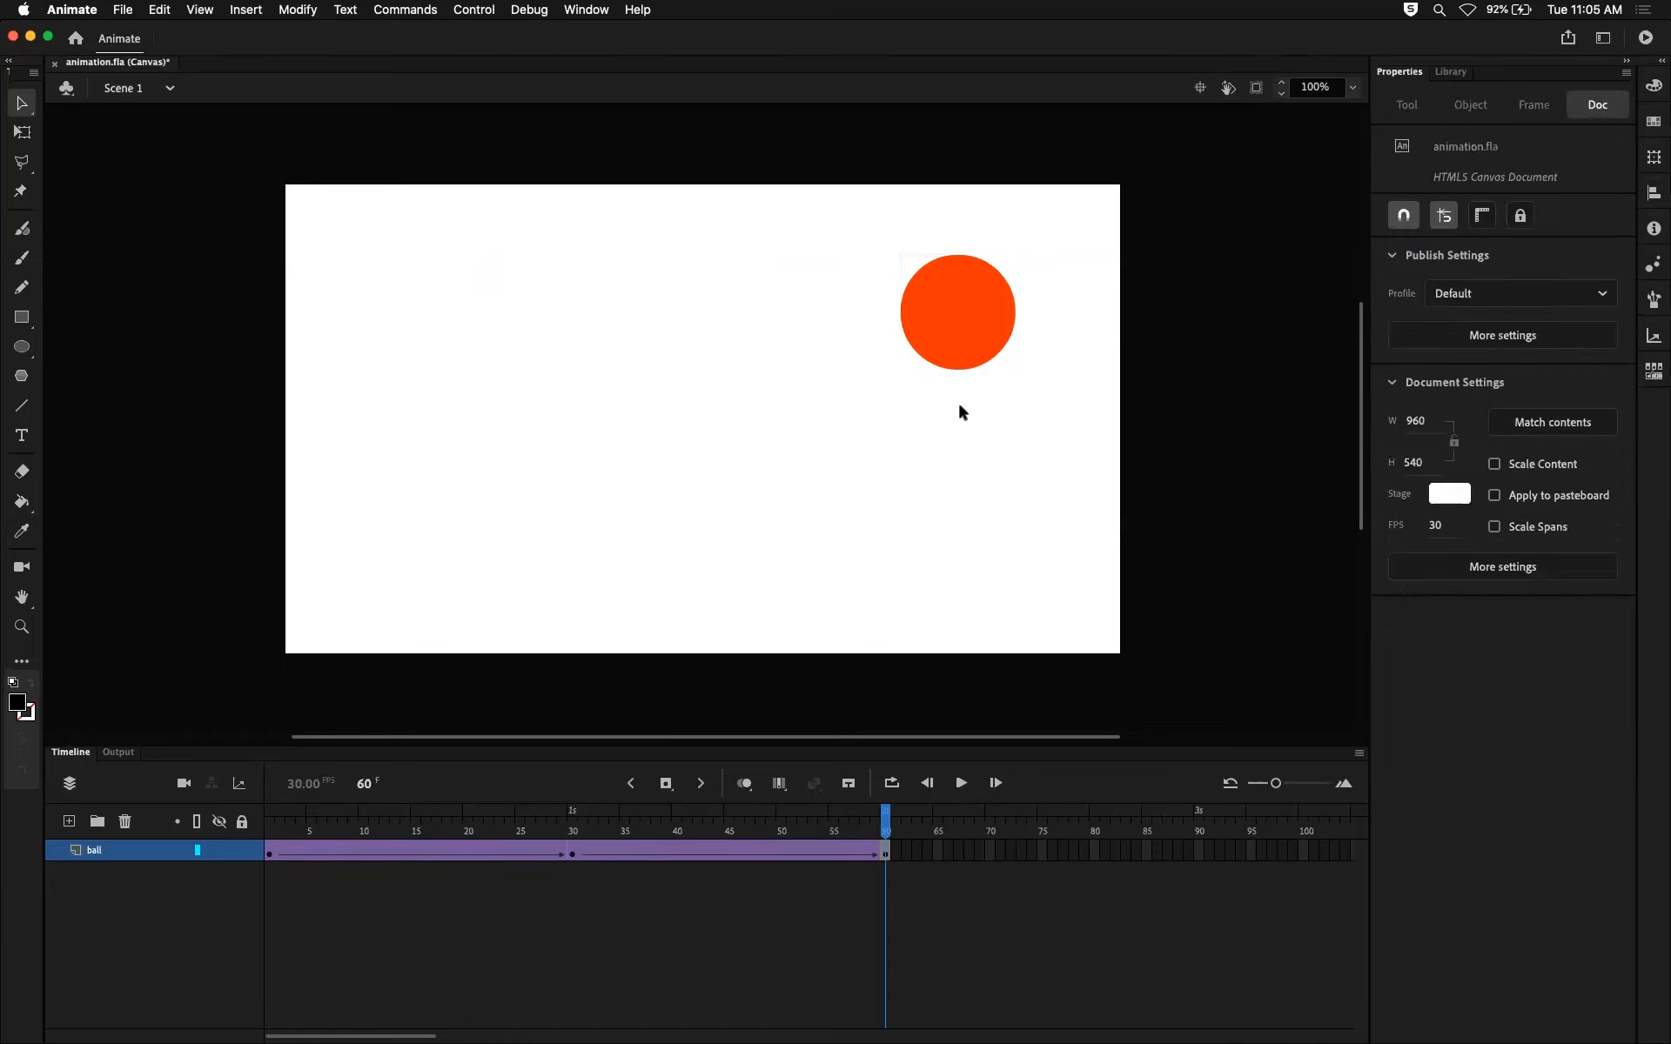
pyautogui.click(965, 356)
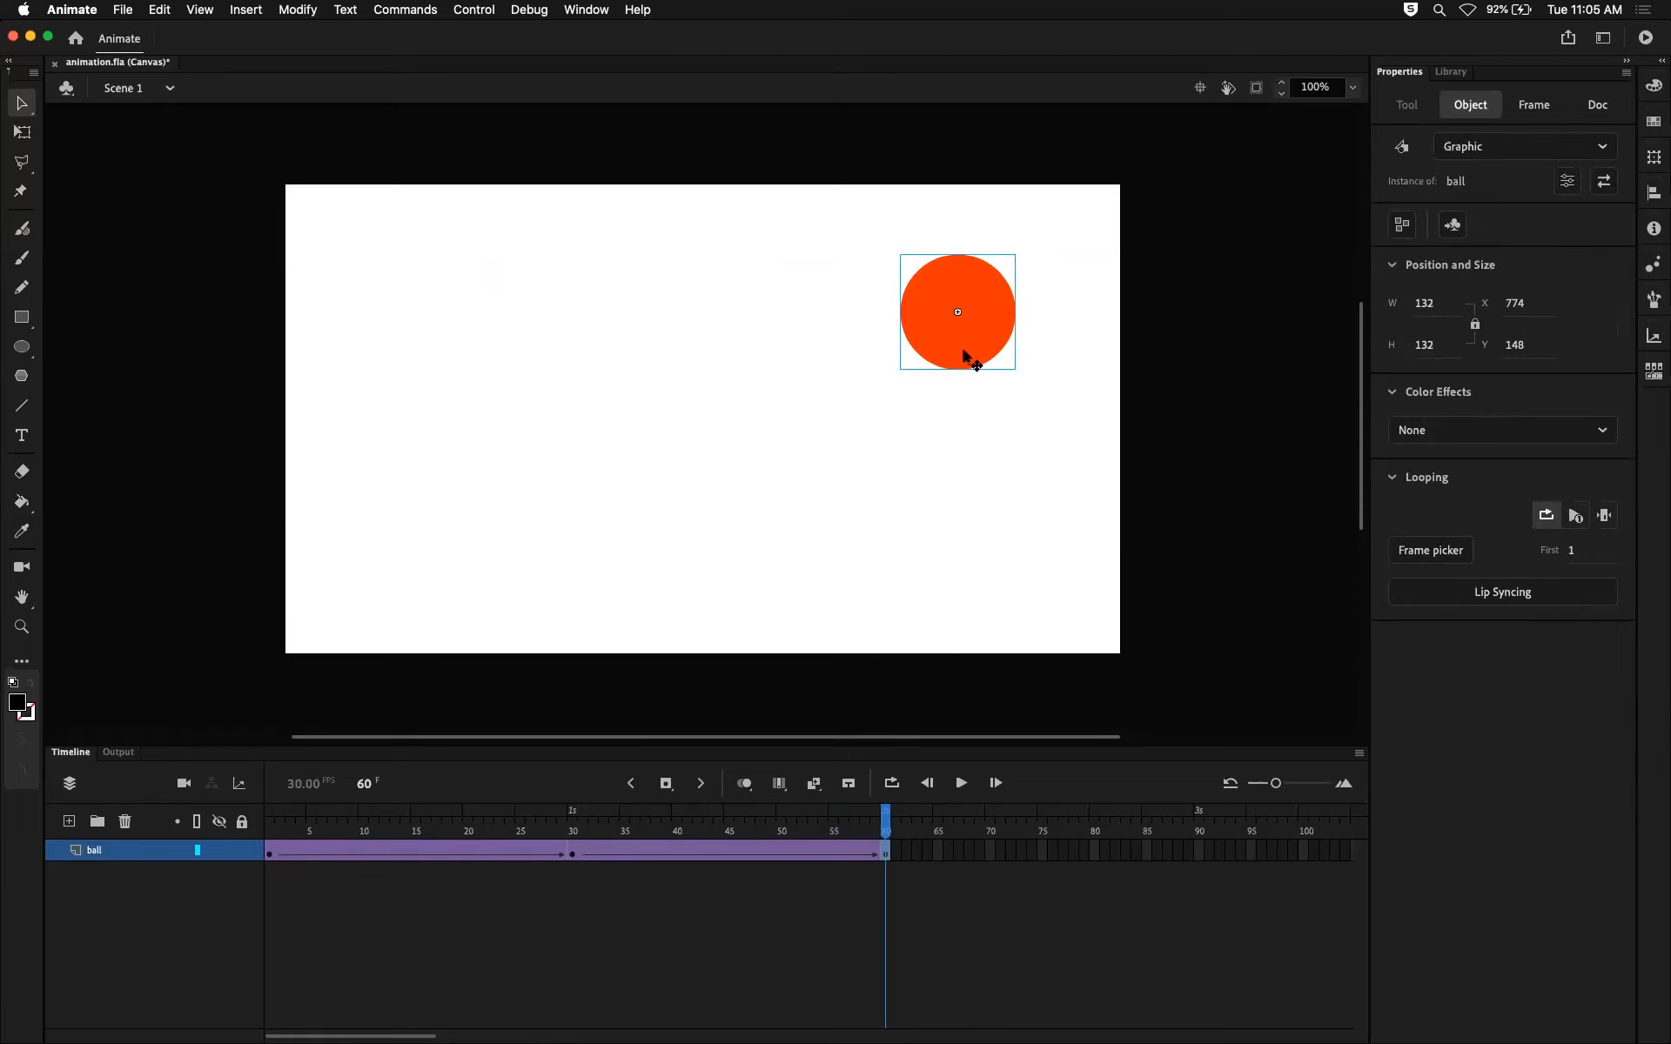
pyautogui.click(1518, 301)
pyautogui.write('172')
pyautogui.press('Return')
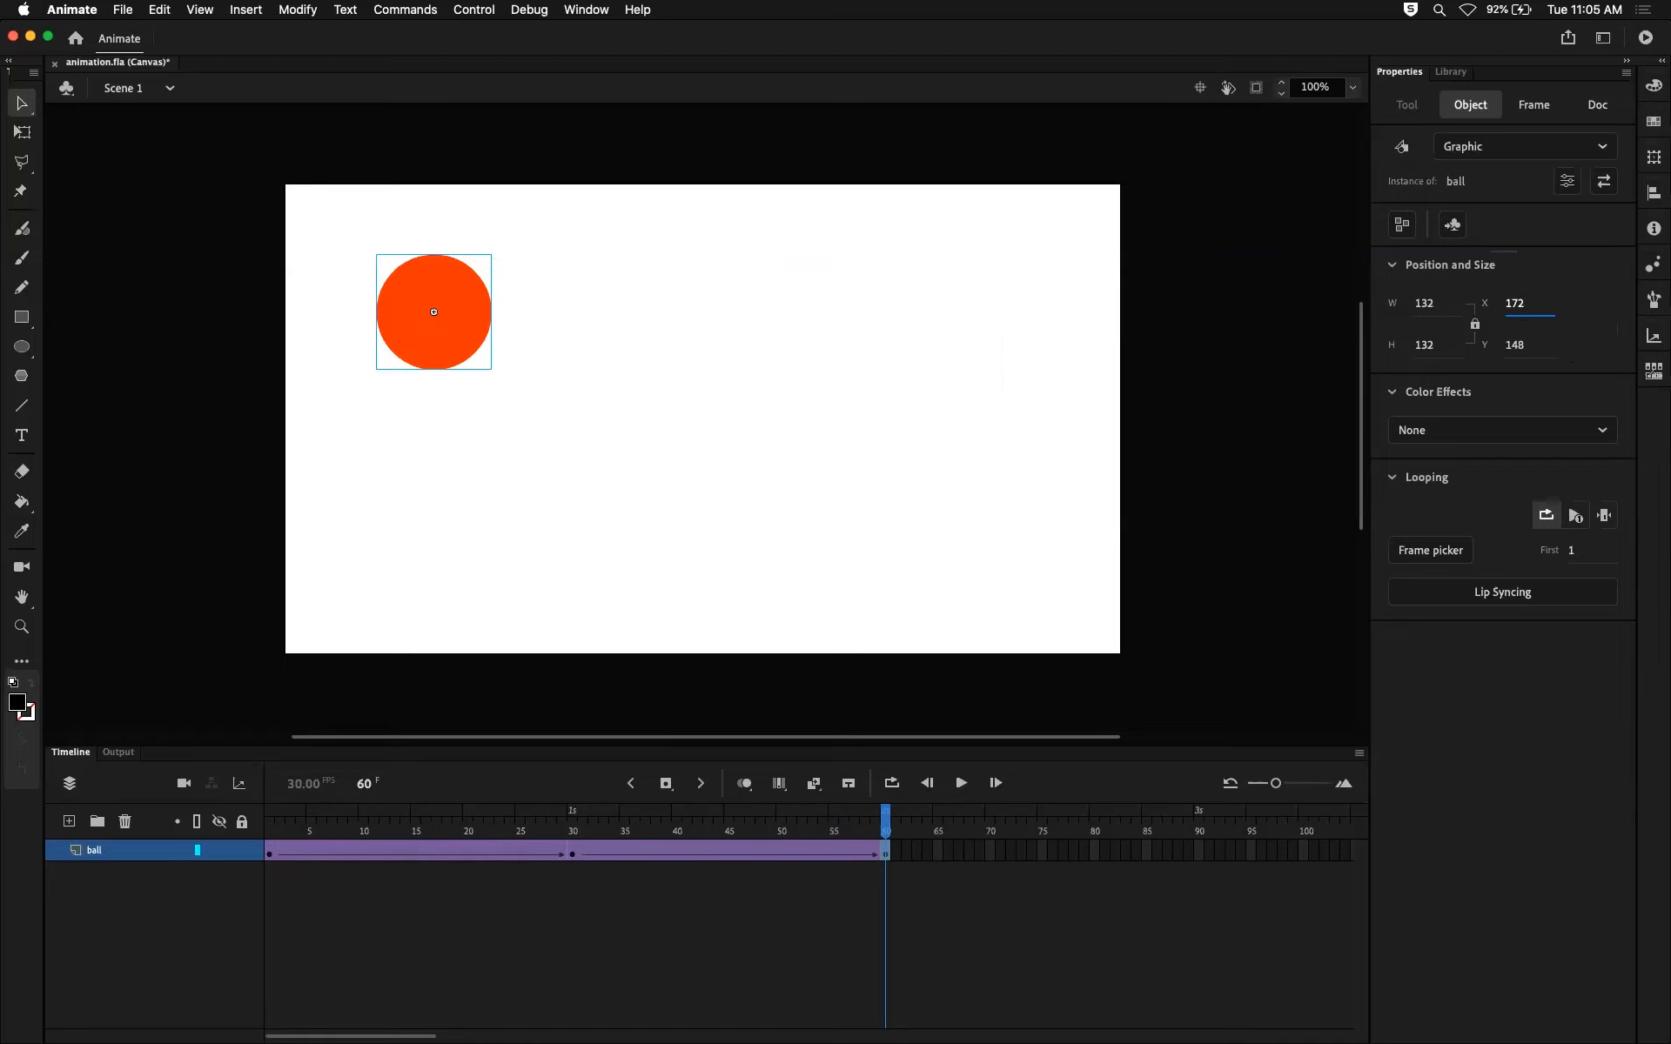
# Check the ball's return motion around frame 50 and in a Chrome test, and return to Animate's timeline.
pyautogui.moveTo(873, 818); pyautogui.dragTo(795, 820)
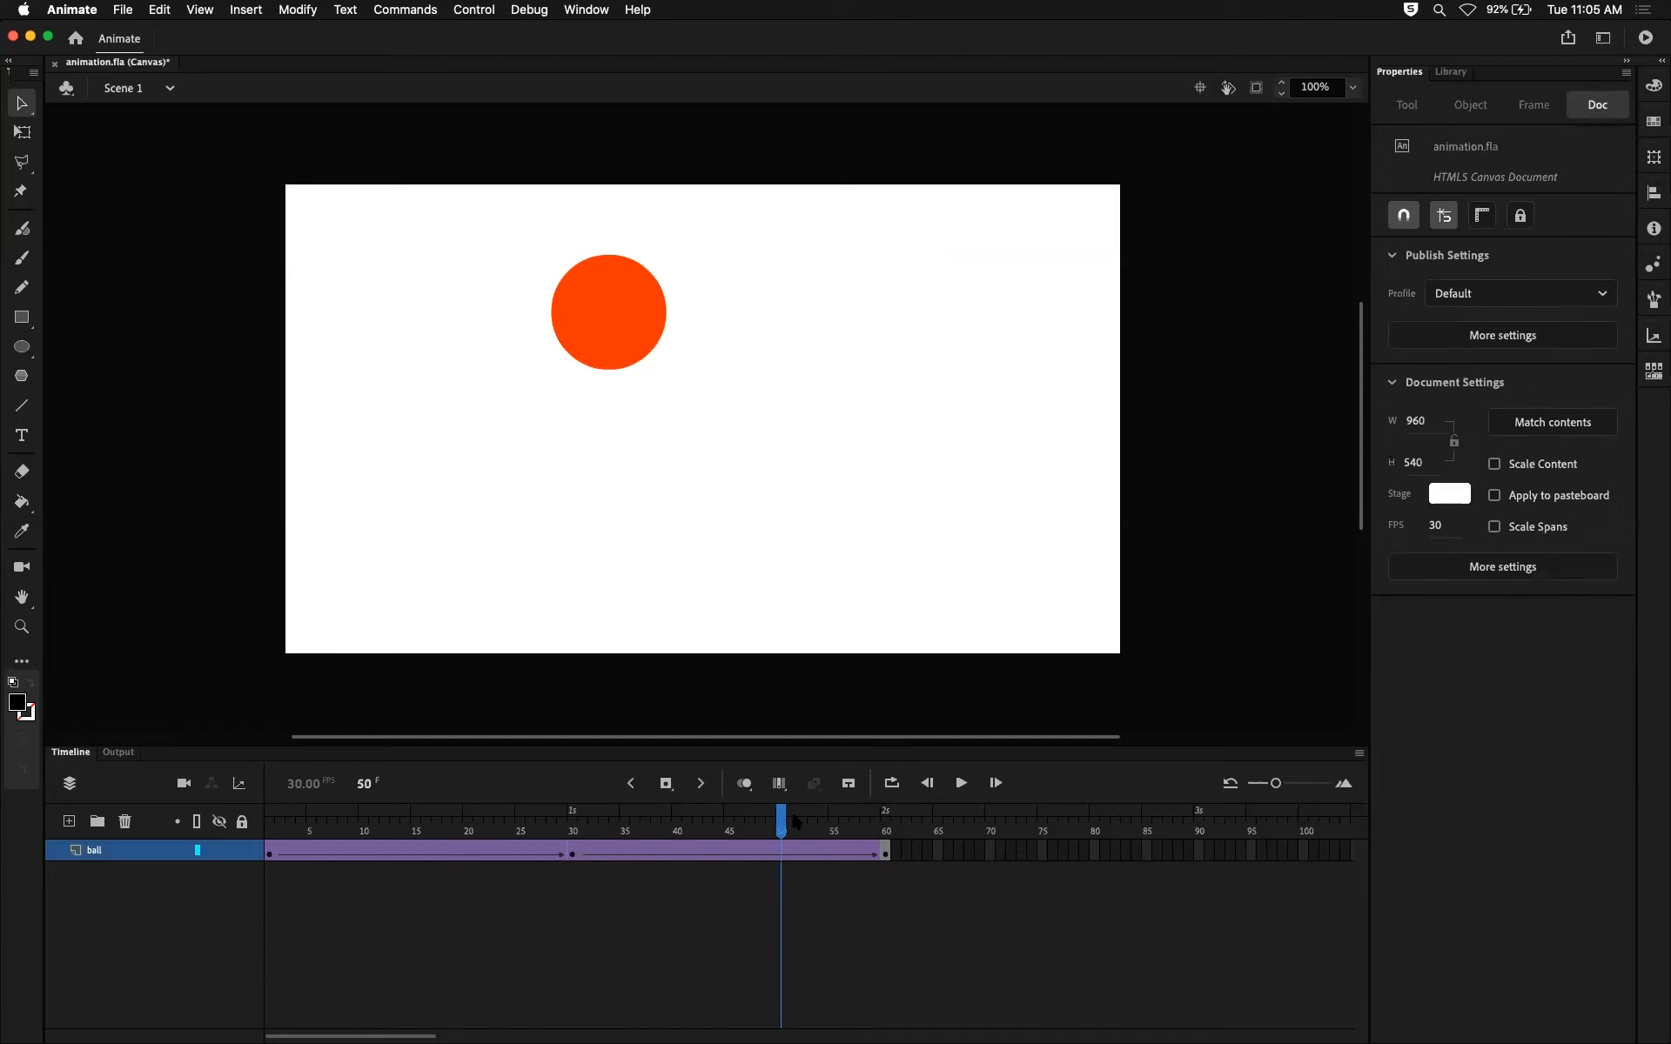
pyautogui.click(747, 855)
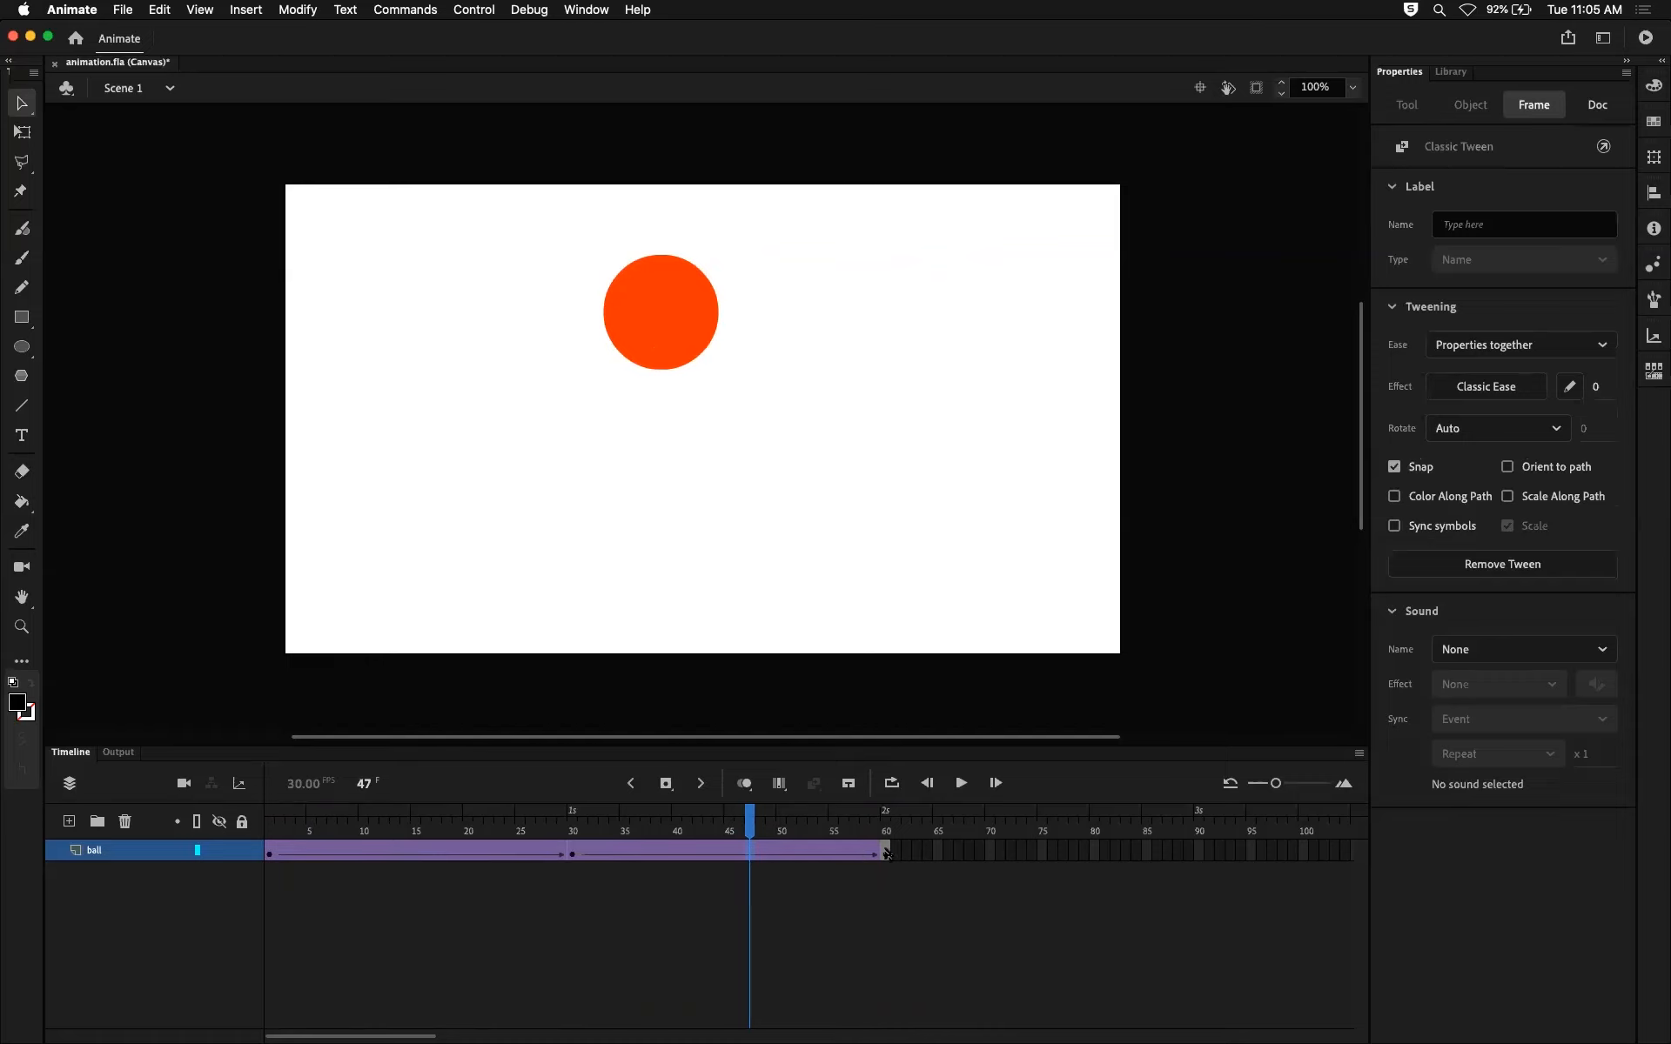
pyautogui.press('super+Return')
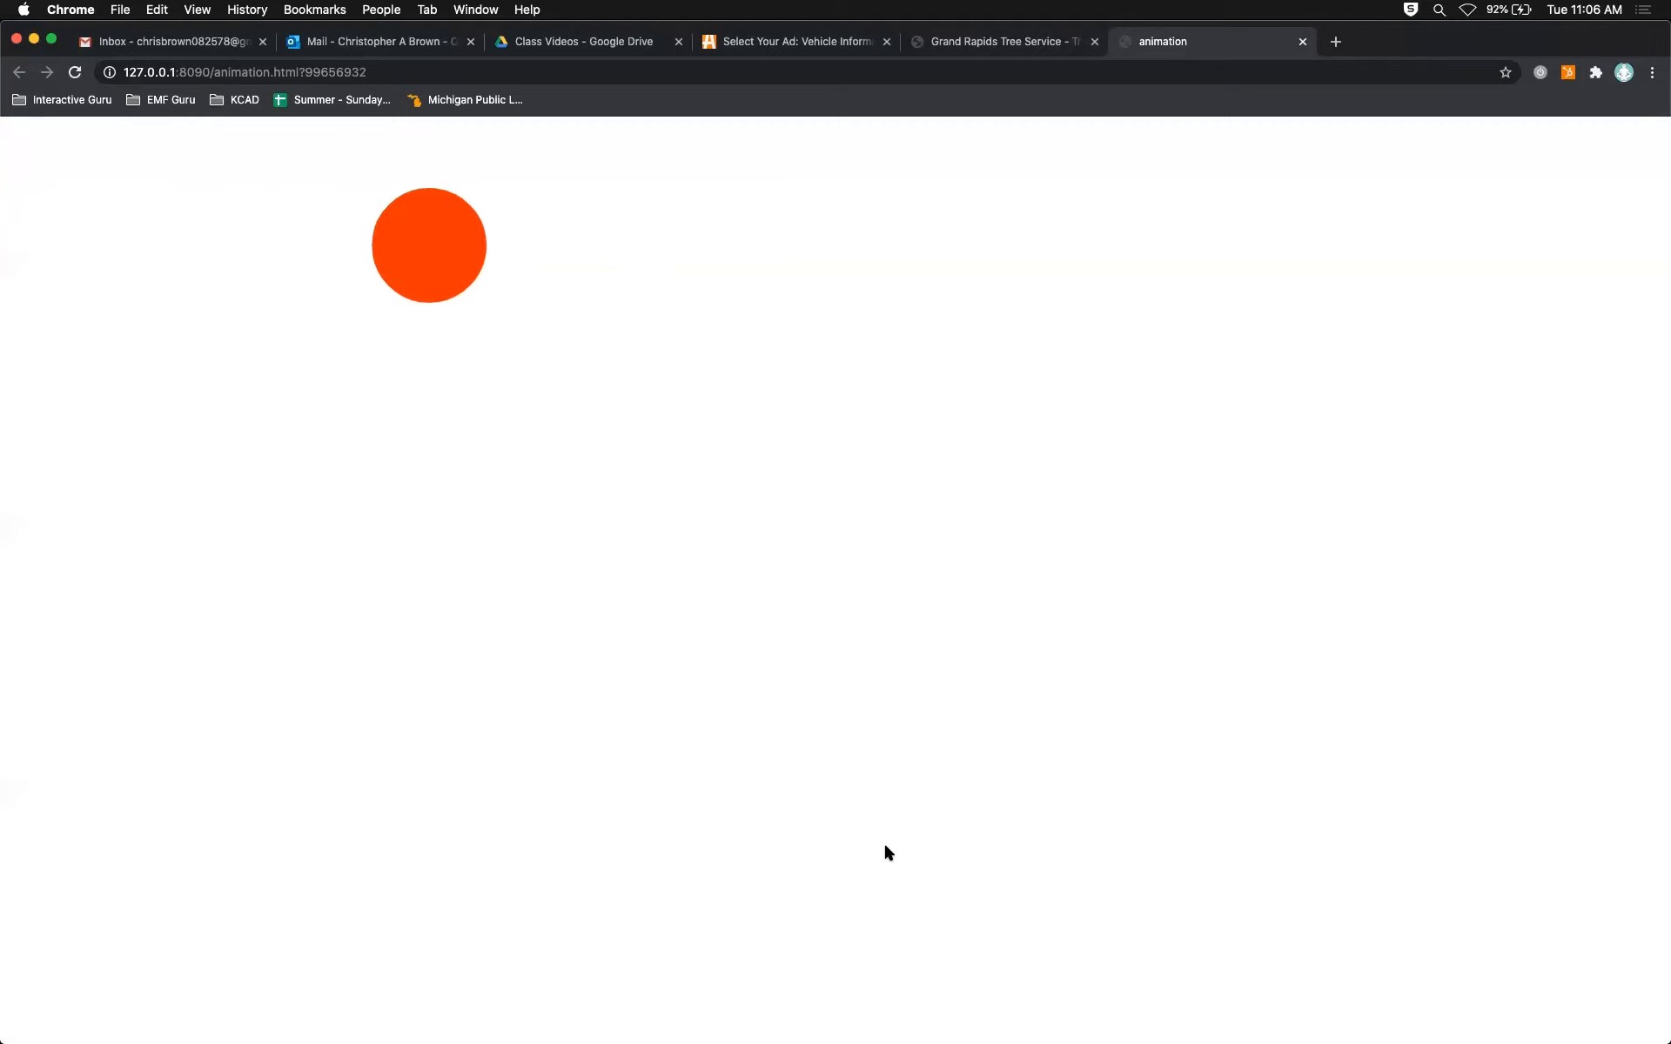
pyautogui.click(1302, 42)
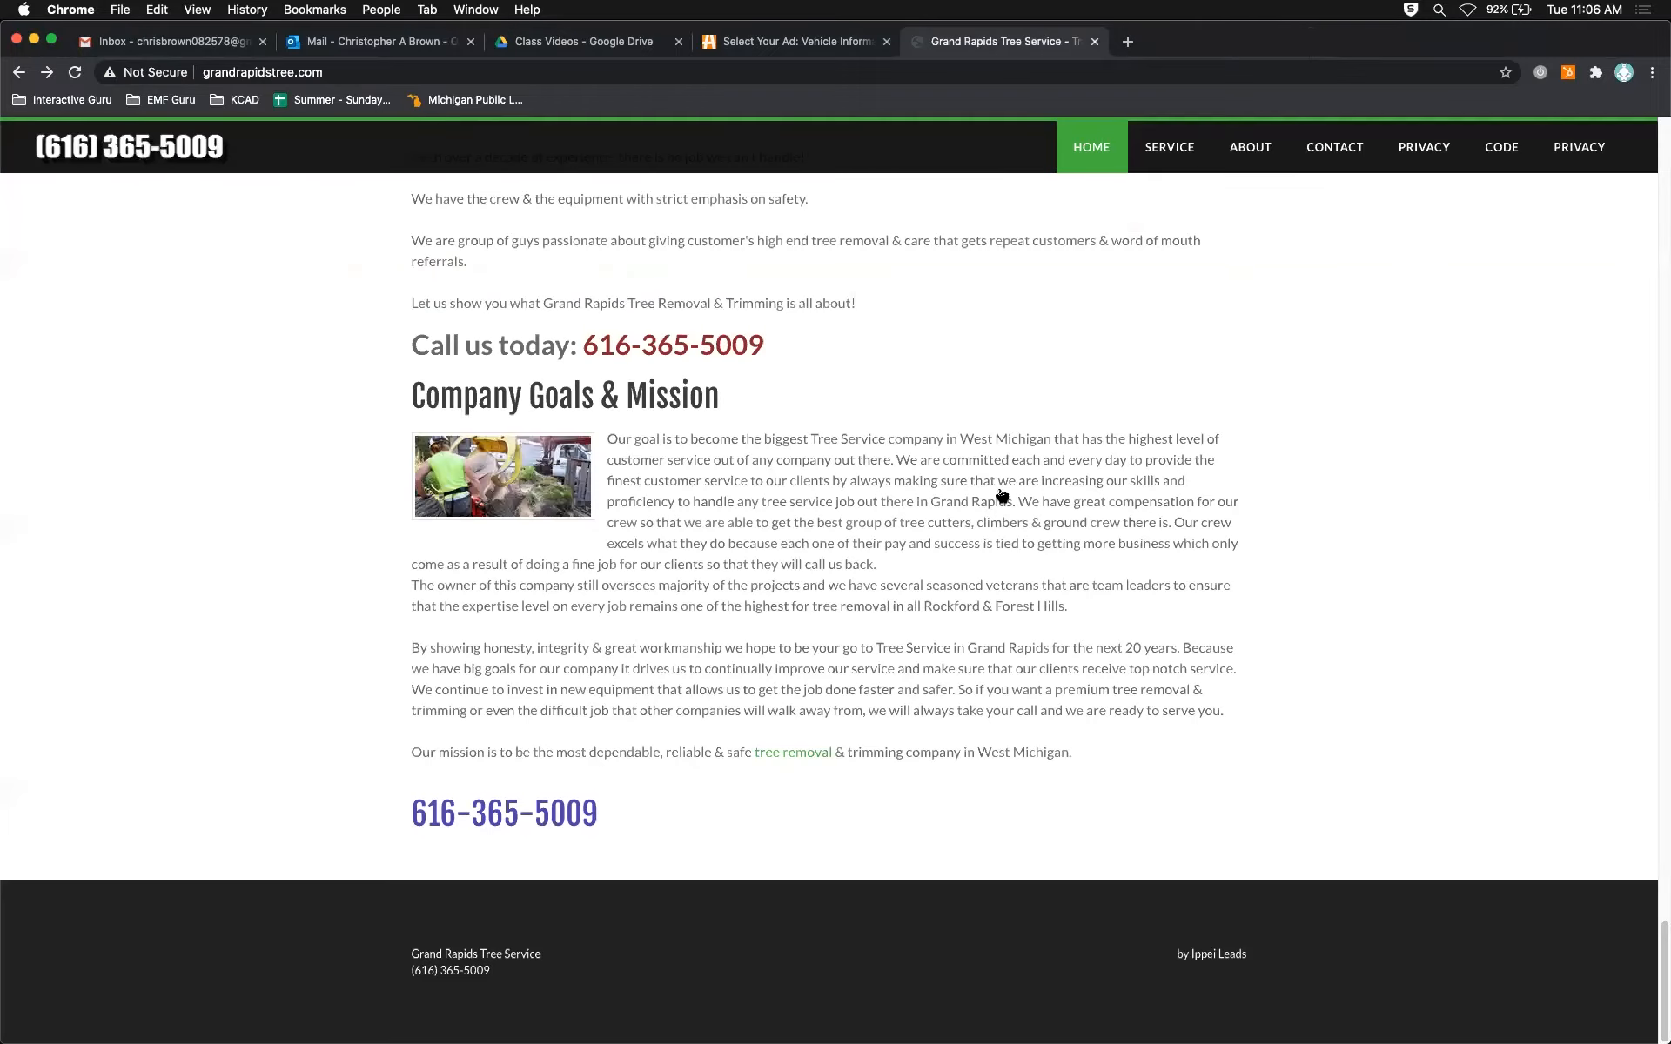
pyautogui.press('super+Tab')
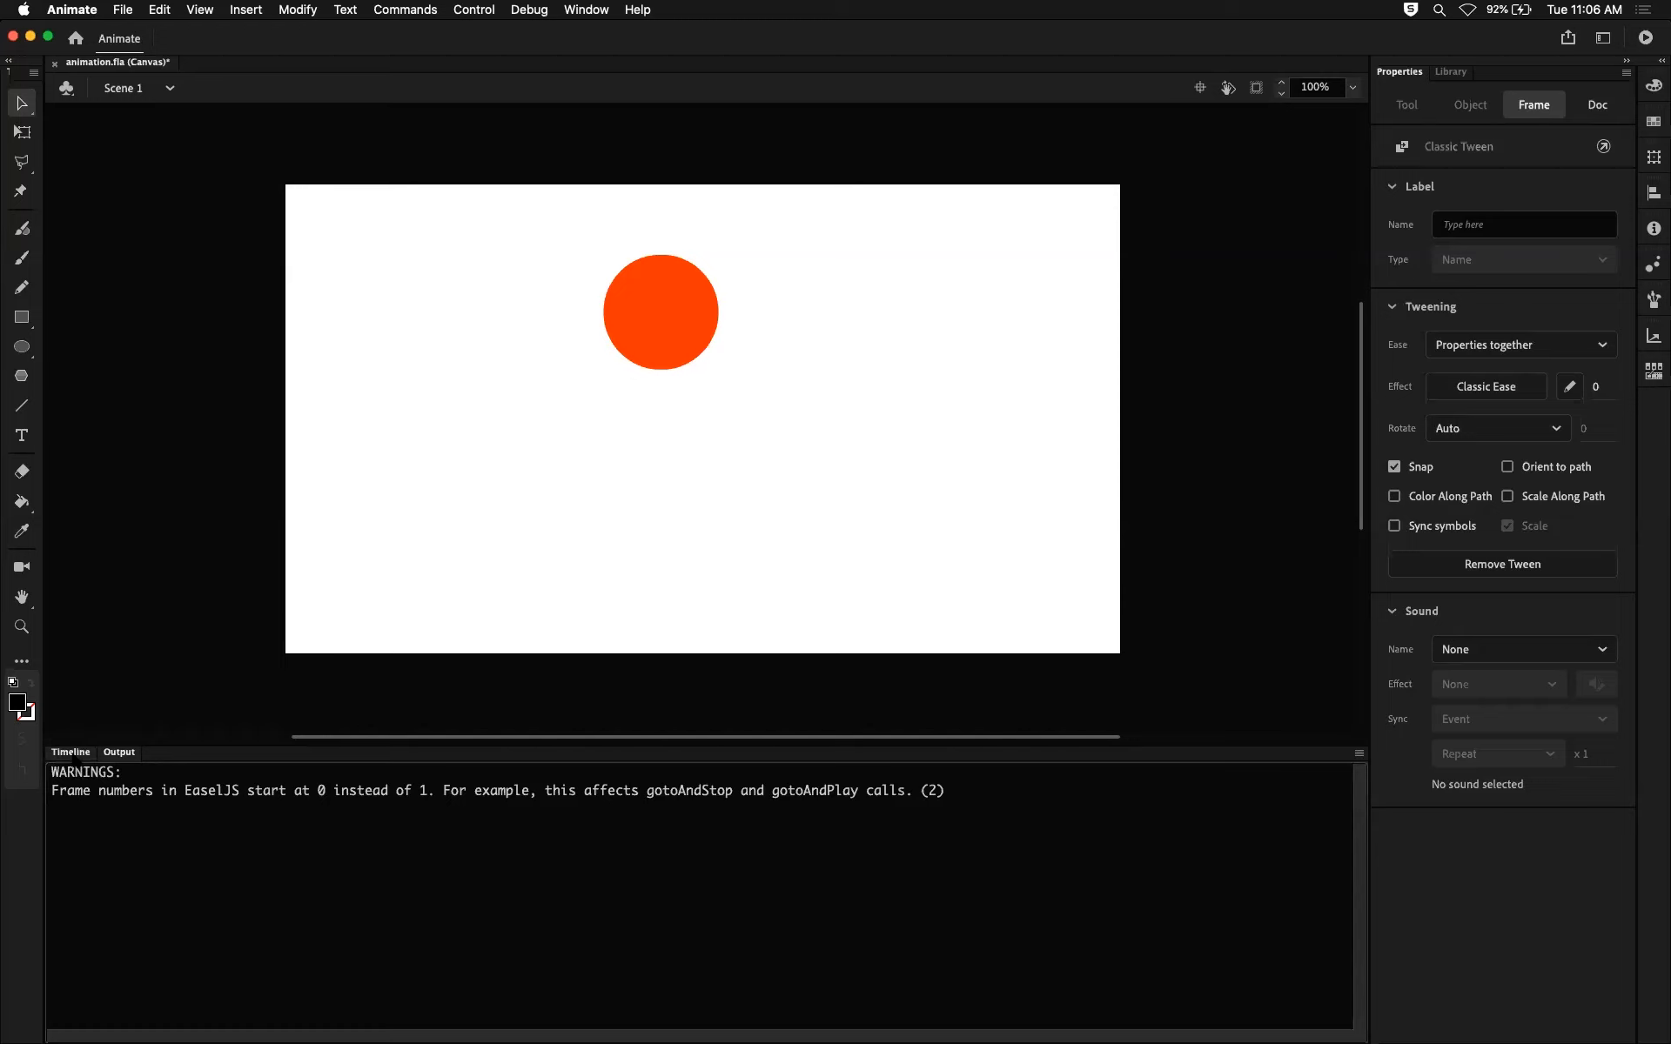
pyautogui.click(71, 752)
# Set the ease of the classic tween between frames 1 and 30 to 100.
pyautogui.moveTo(412, 850); pyautogui.dragTo(342, 814)
pyautogui.click(374, 834)
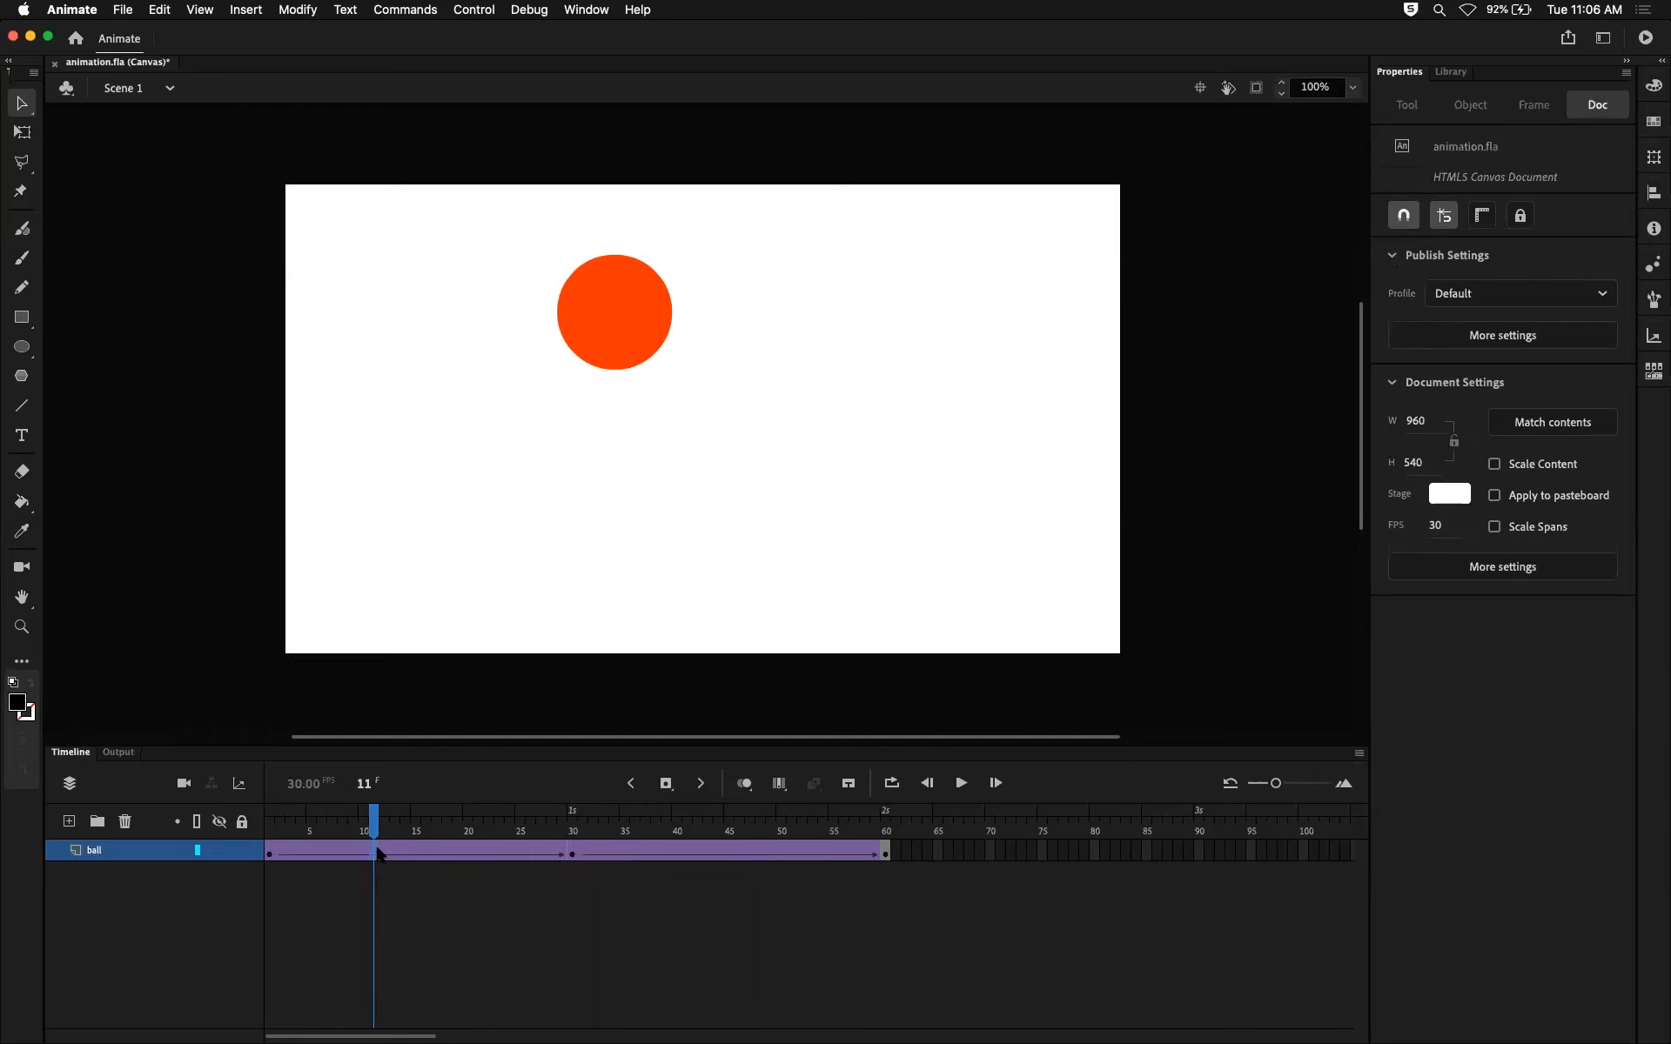
pyautogui.click(386, 831)
pyautogui.moveTo(393, 831); pyautogui.dragTo(415, 831)
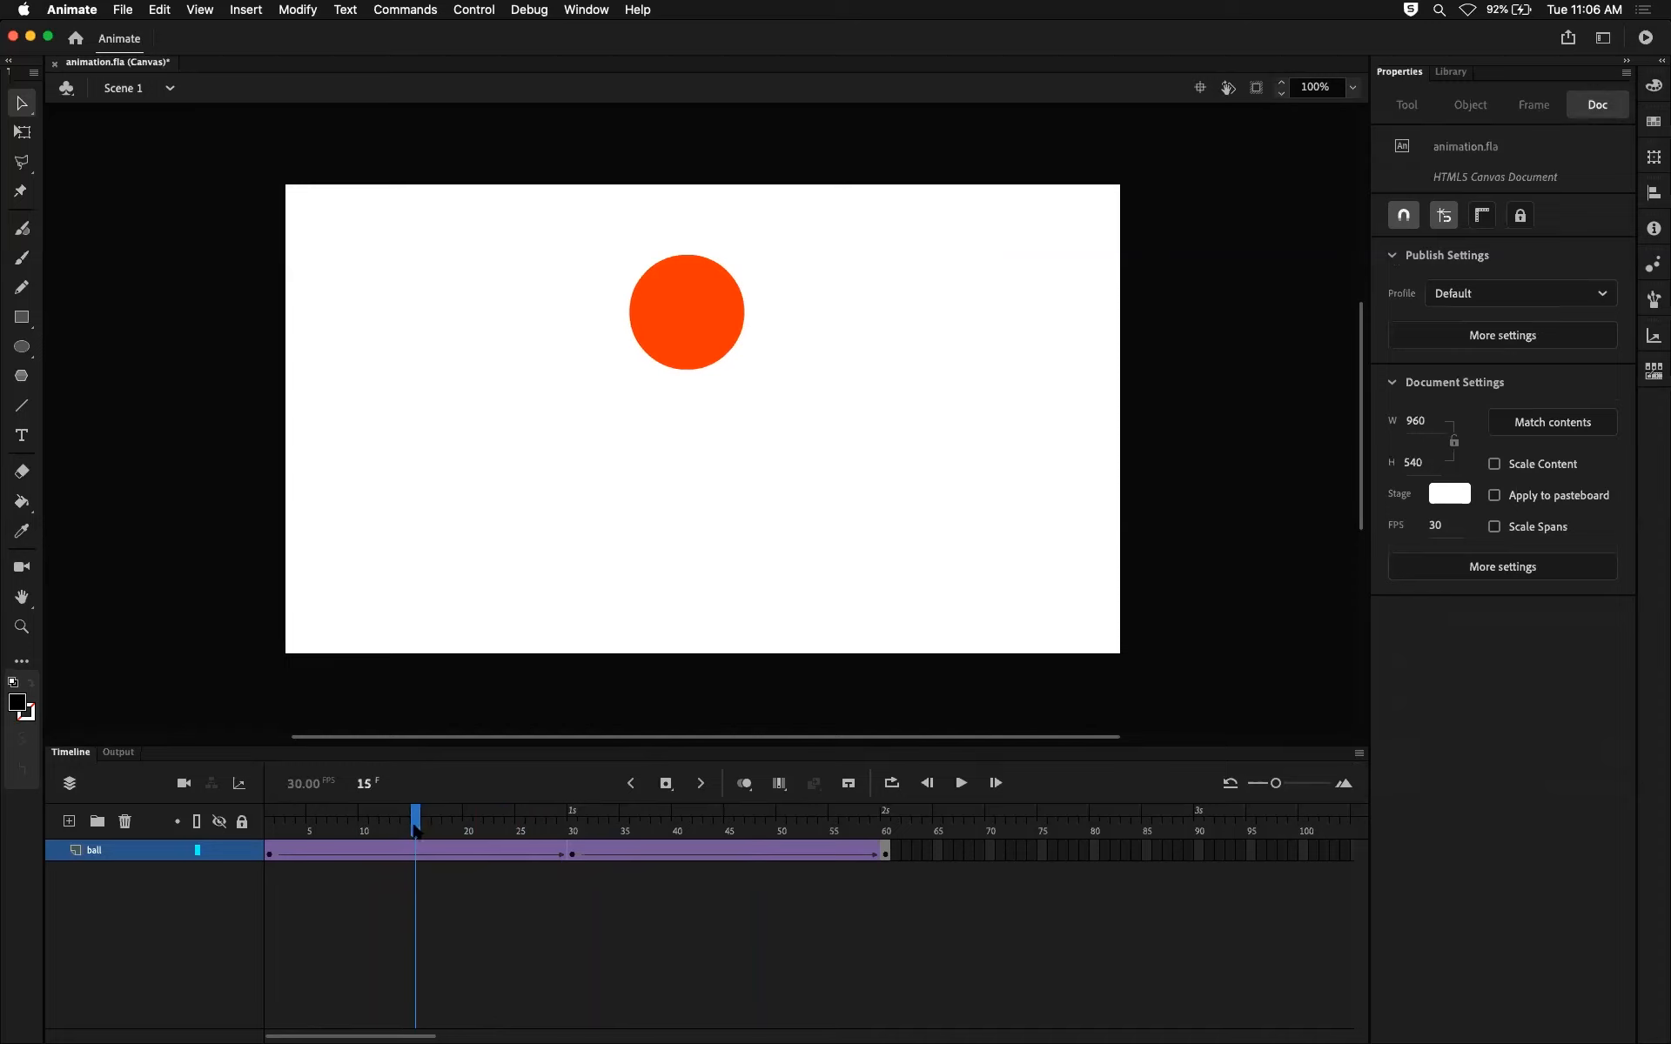
pyautogui.click(416, 855)
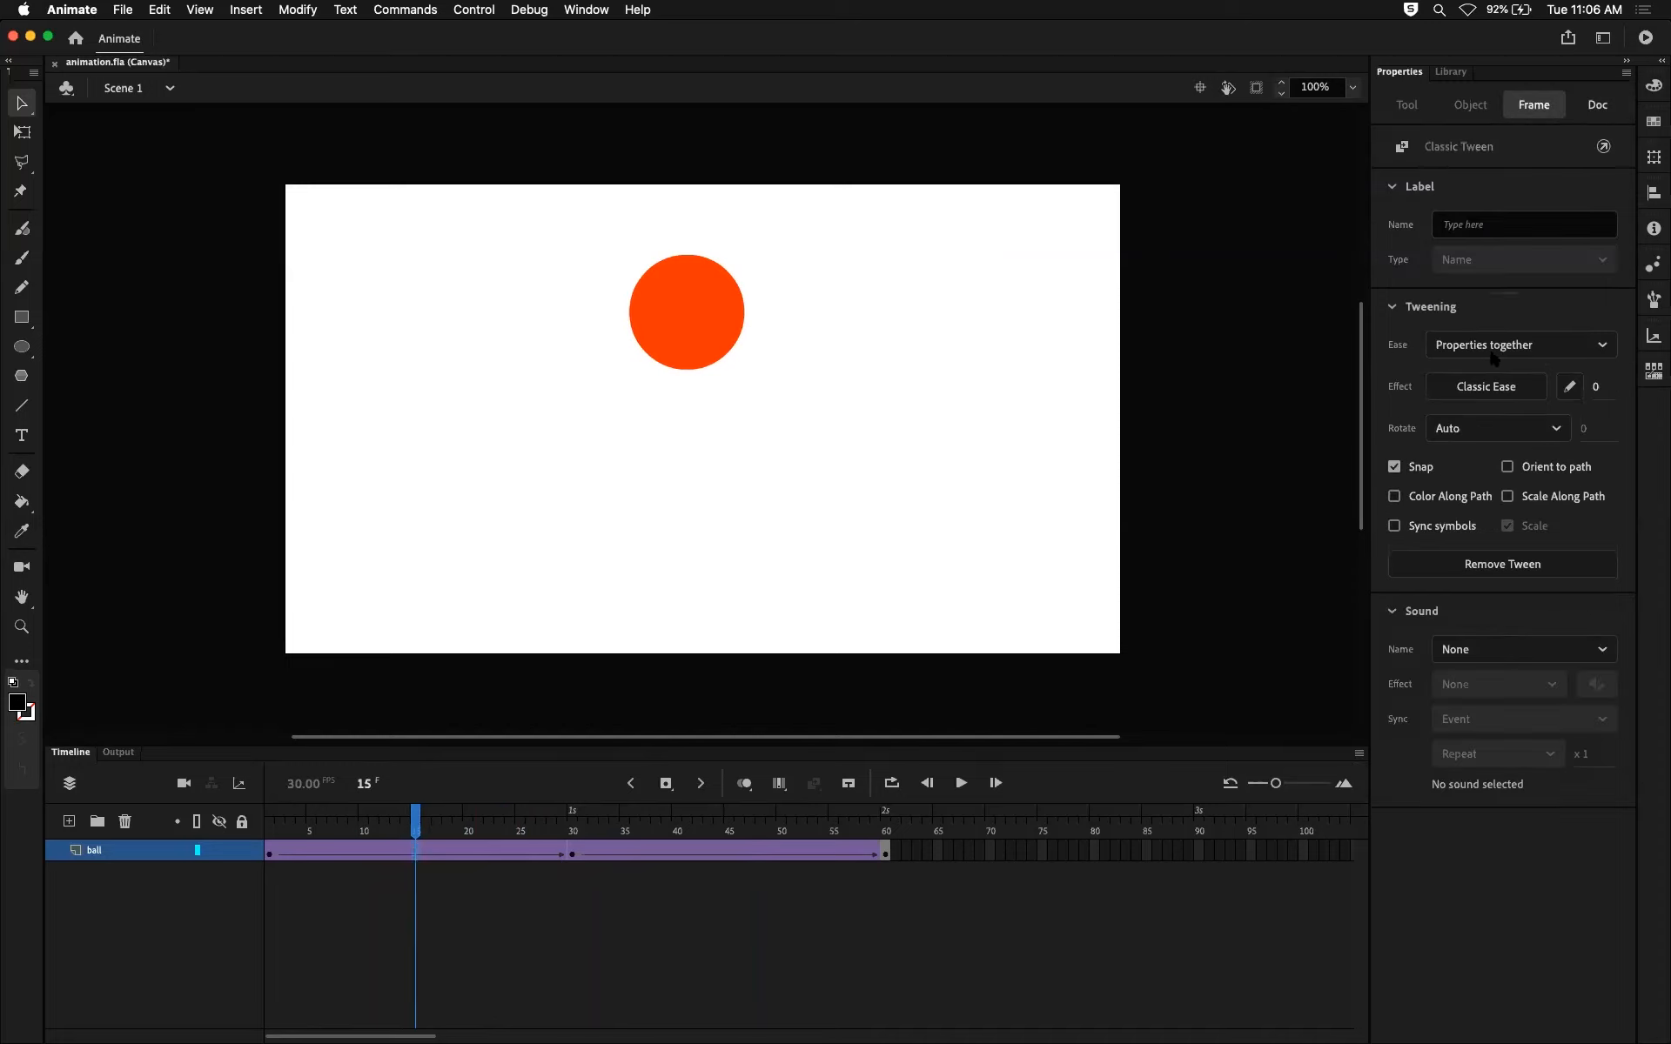
pyautogui.click(1596, 386)
pyautogui.write('100')
pyautogui.press('Return')
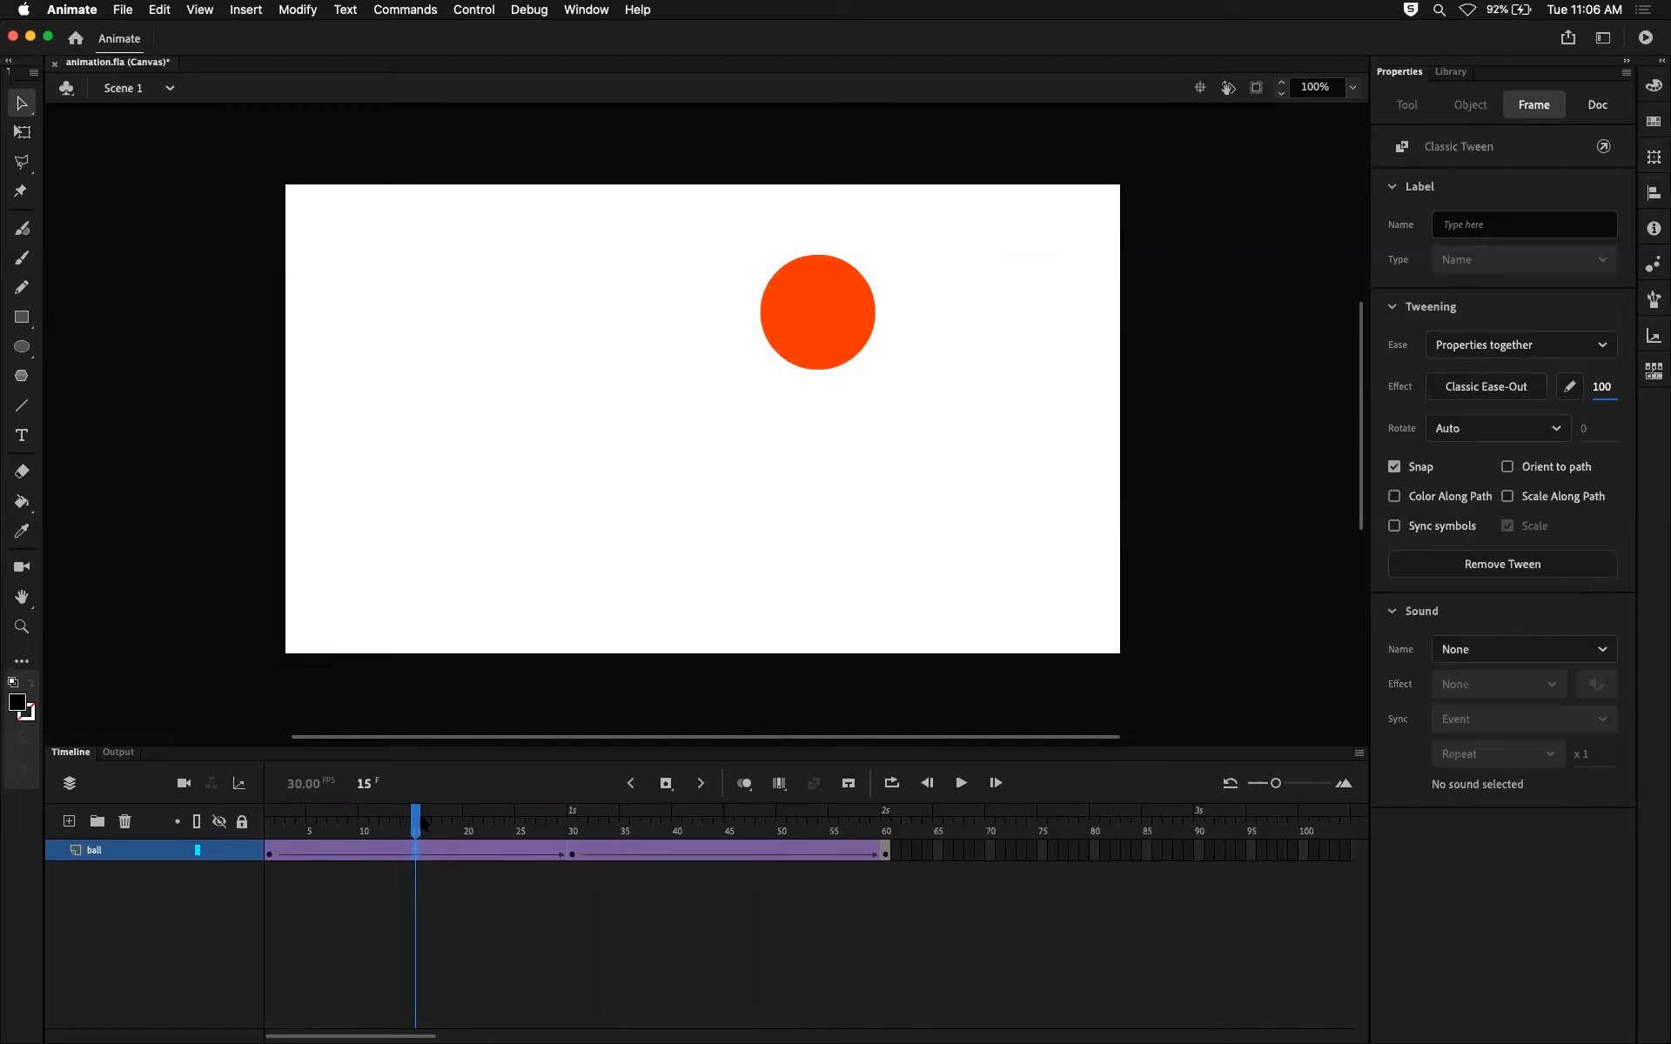
# Set the ease of the classic tween between frames 30 and 60 to 100 and compare the motion in both tweens.
pyautogui.click(737, 855)
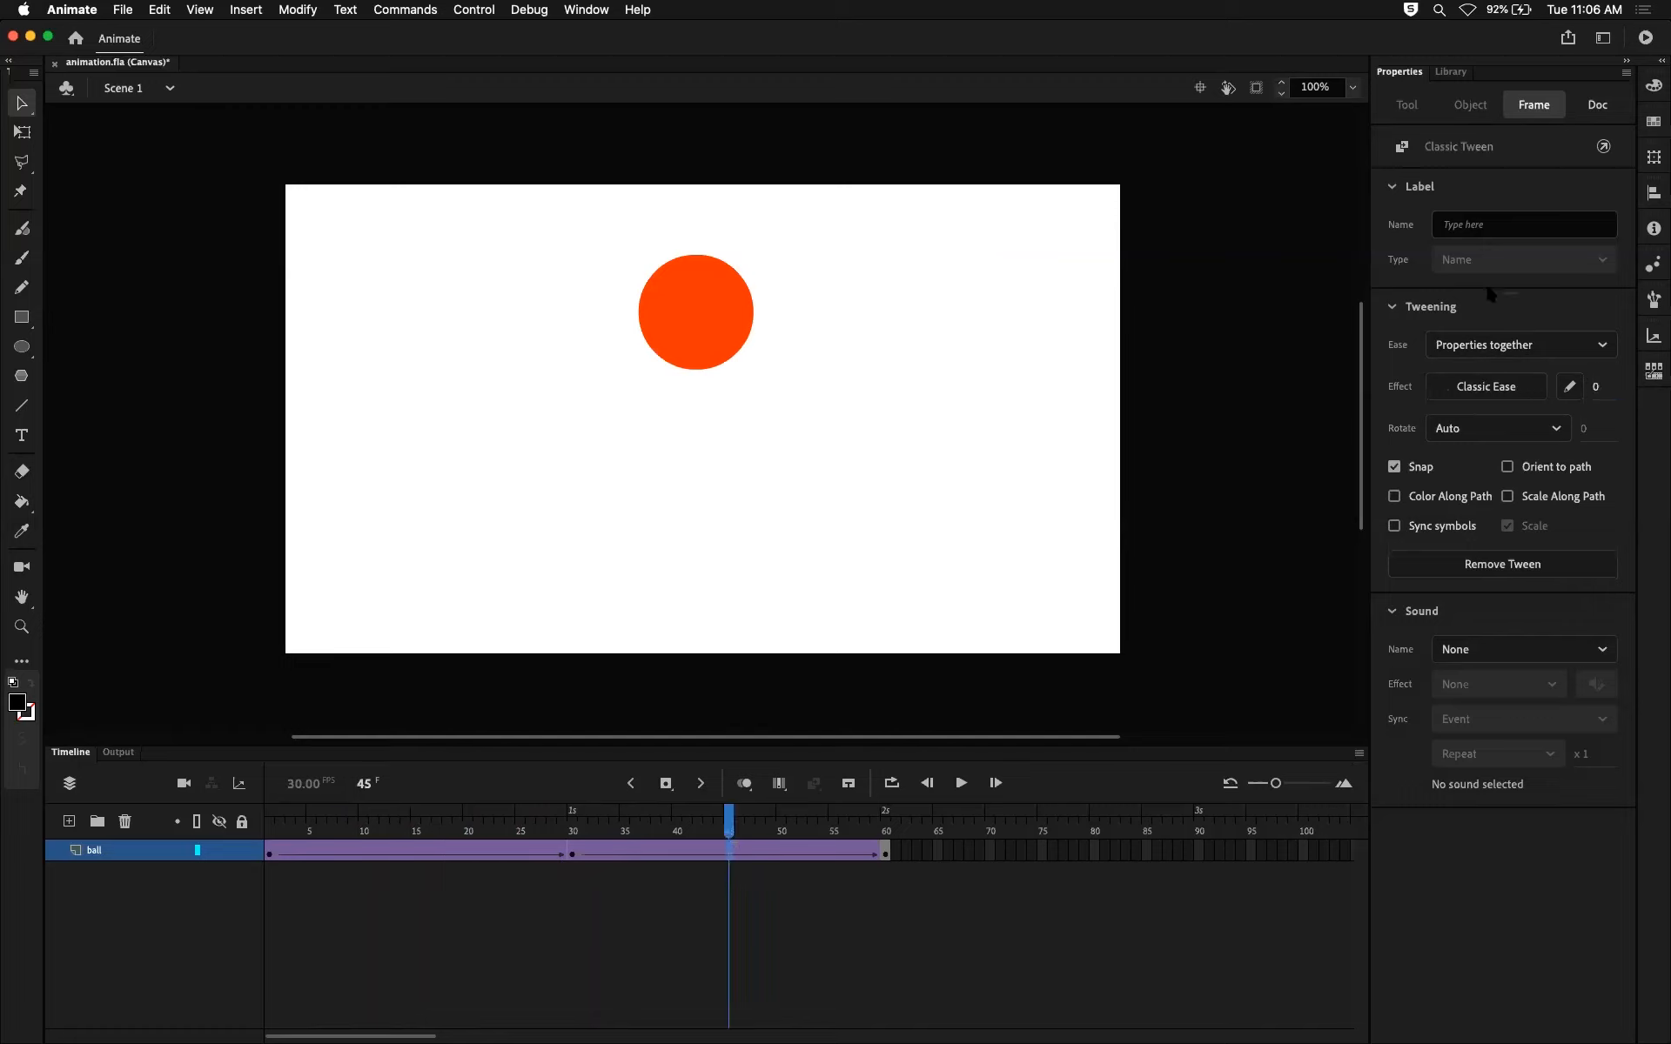
pyautogui.moveTo(1604, 386); pyautogui.dragTo(1662, 385)
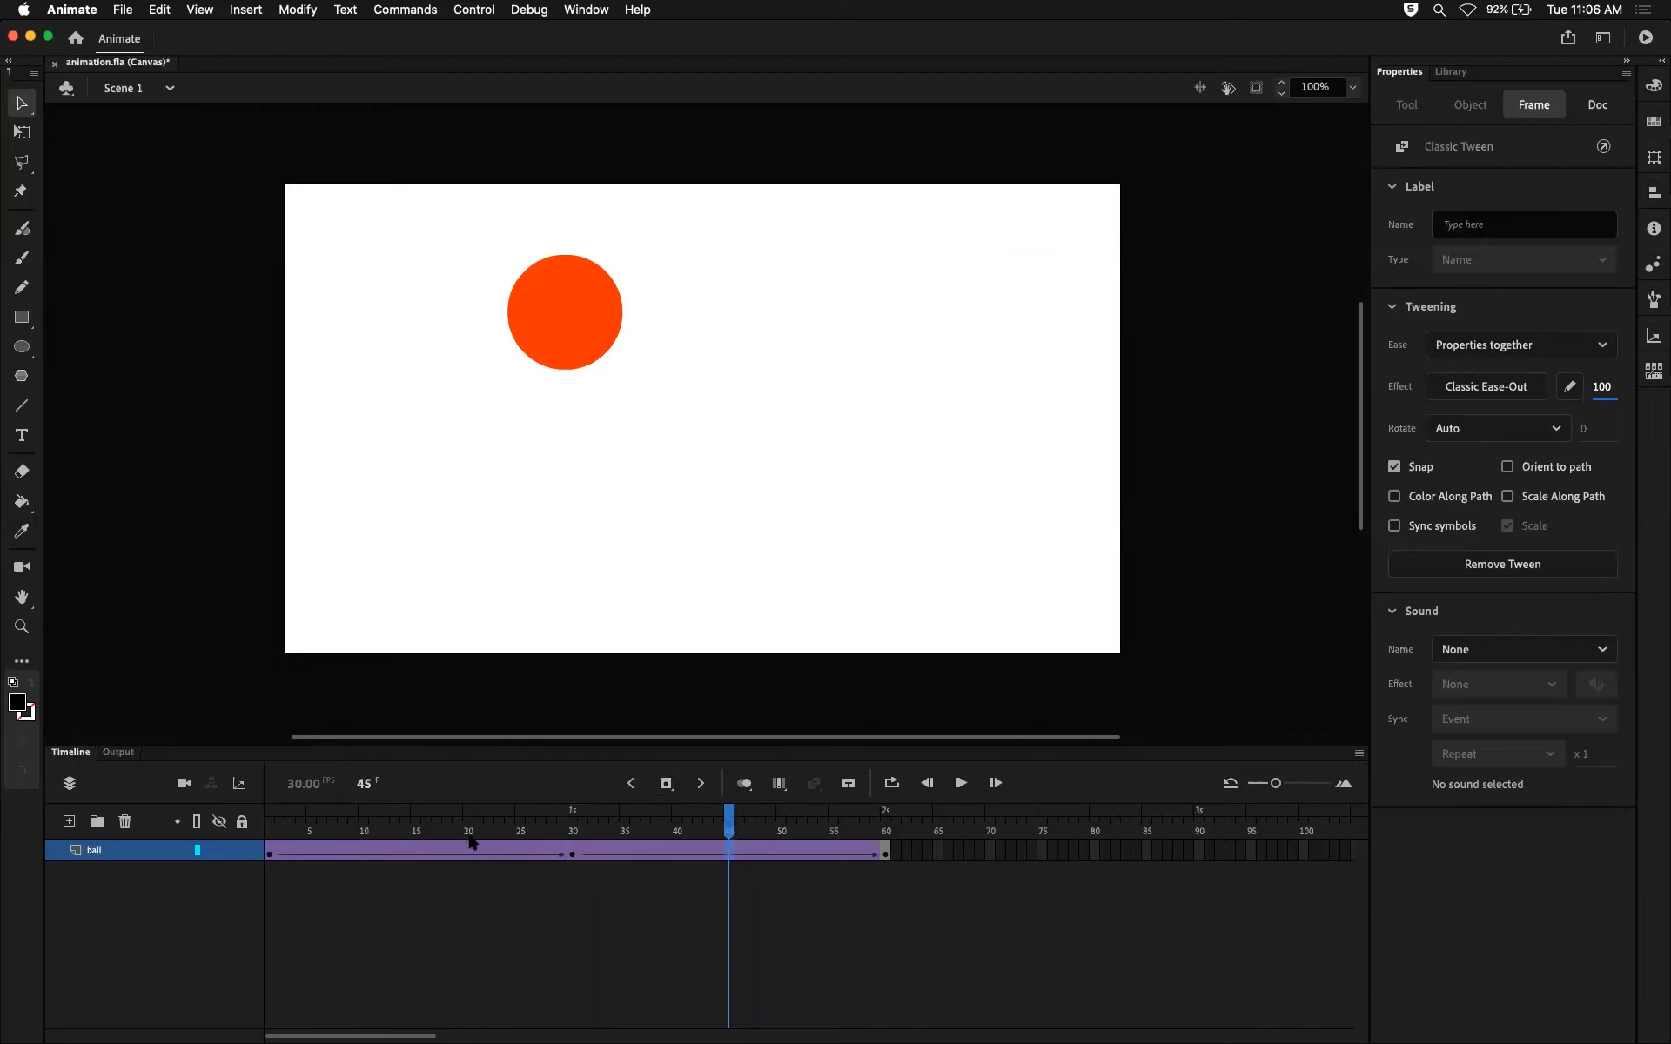
pyautogui.click(321, 856)
pyautogui.click(405, 855)
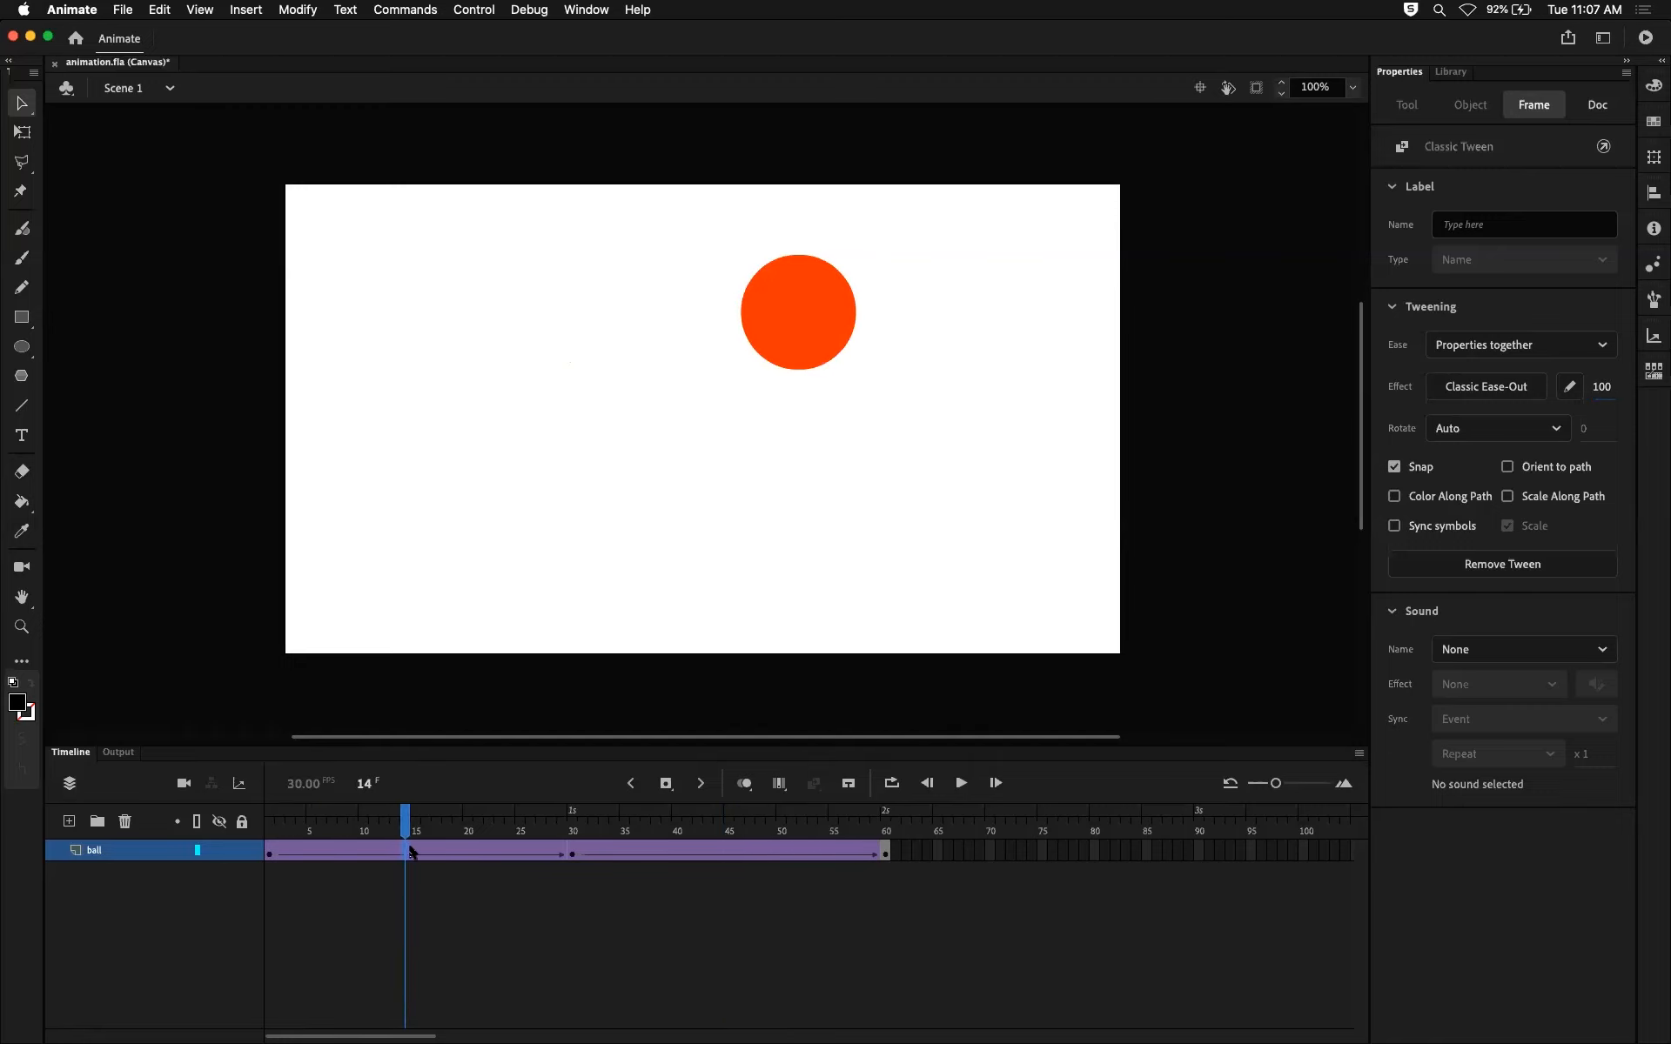
pyautogui.click(502, 856)
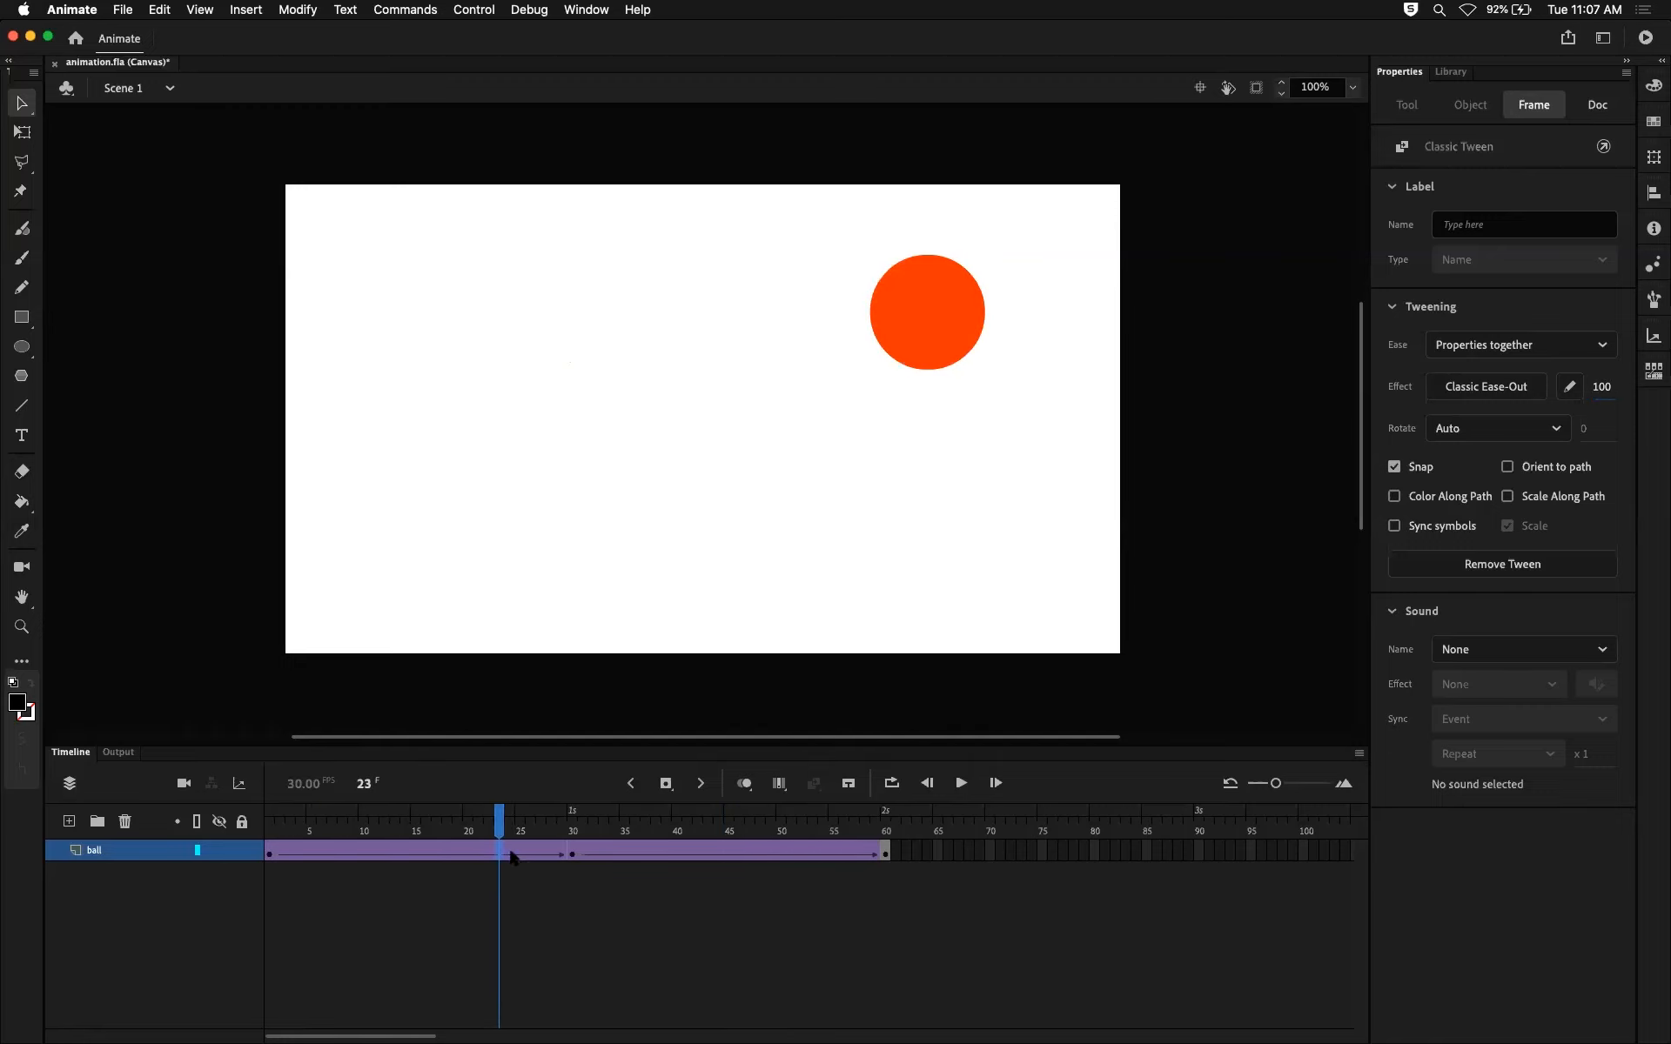
pyautogui.click(661, 857)
pyautogui.click(740, 855)
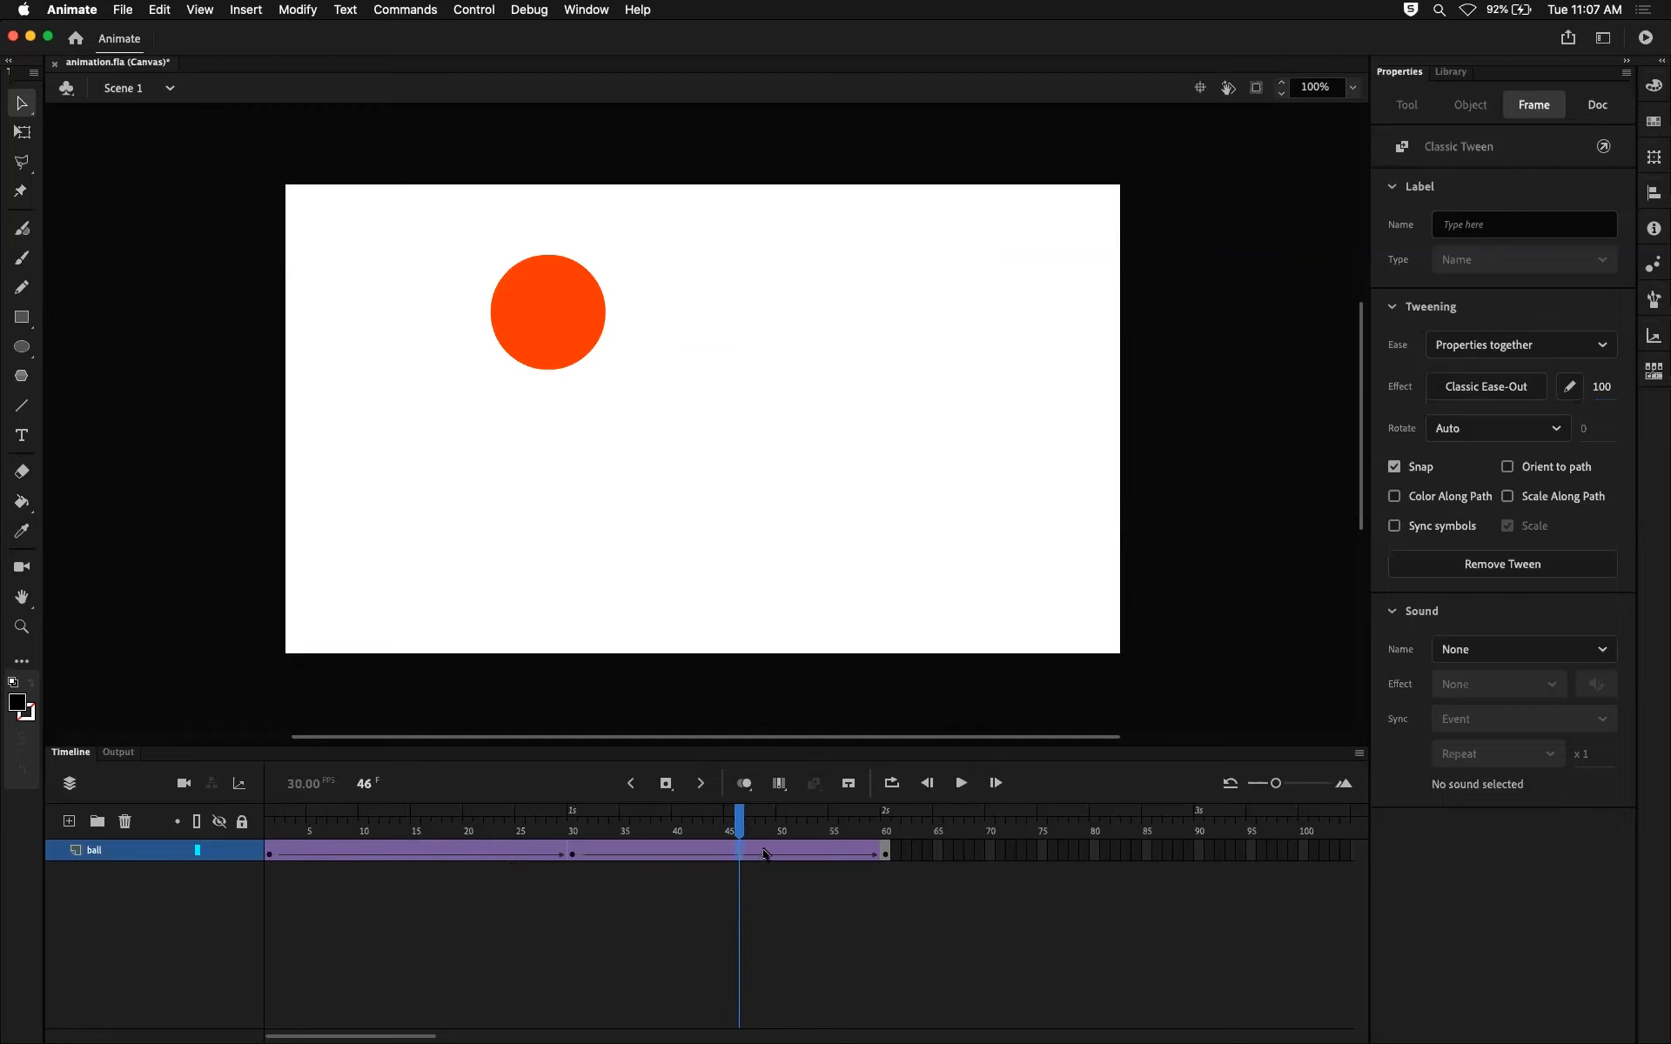
pyautogui.click(1604, 388)
pyautogui.click(989, 351)
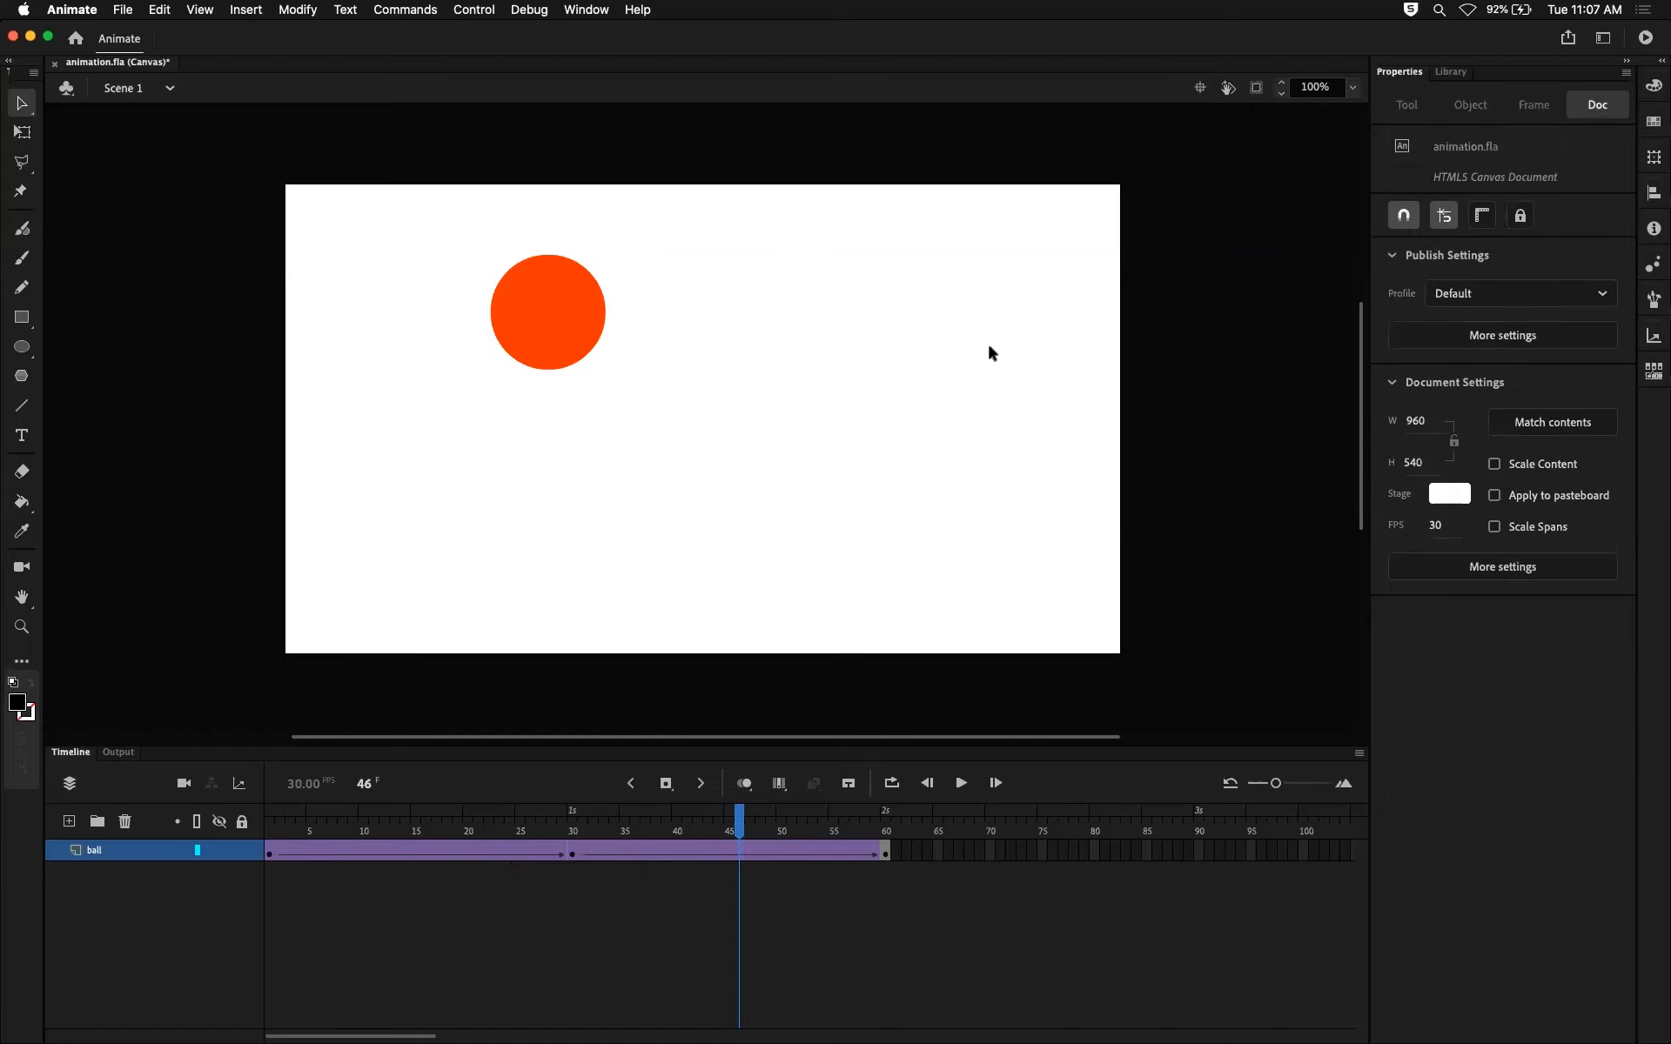
# Test the eased animation in Chrome, close the preview and return to Animate's timeline.
pyautogui.press('super+Return')
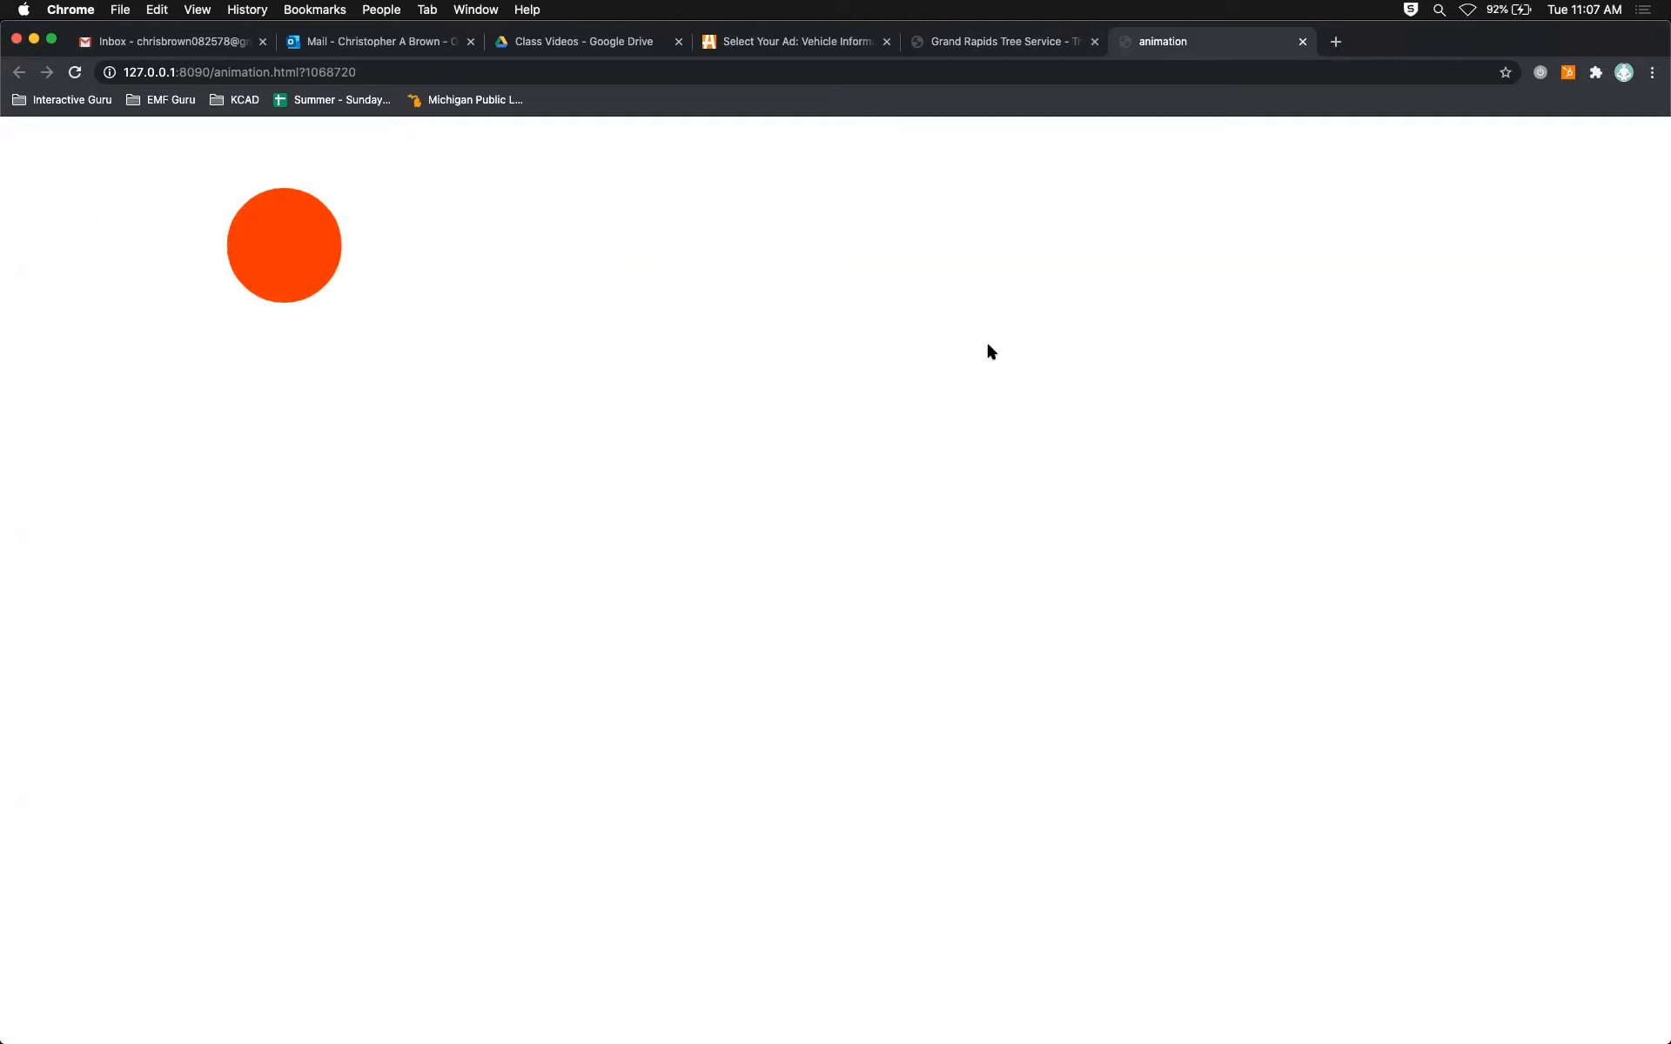
pyautogui.click(1303, 42)
pyautogui.moveTo(1140, 231)
pyautogui.press('super+Tab')
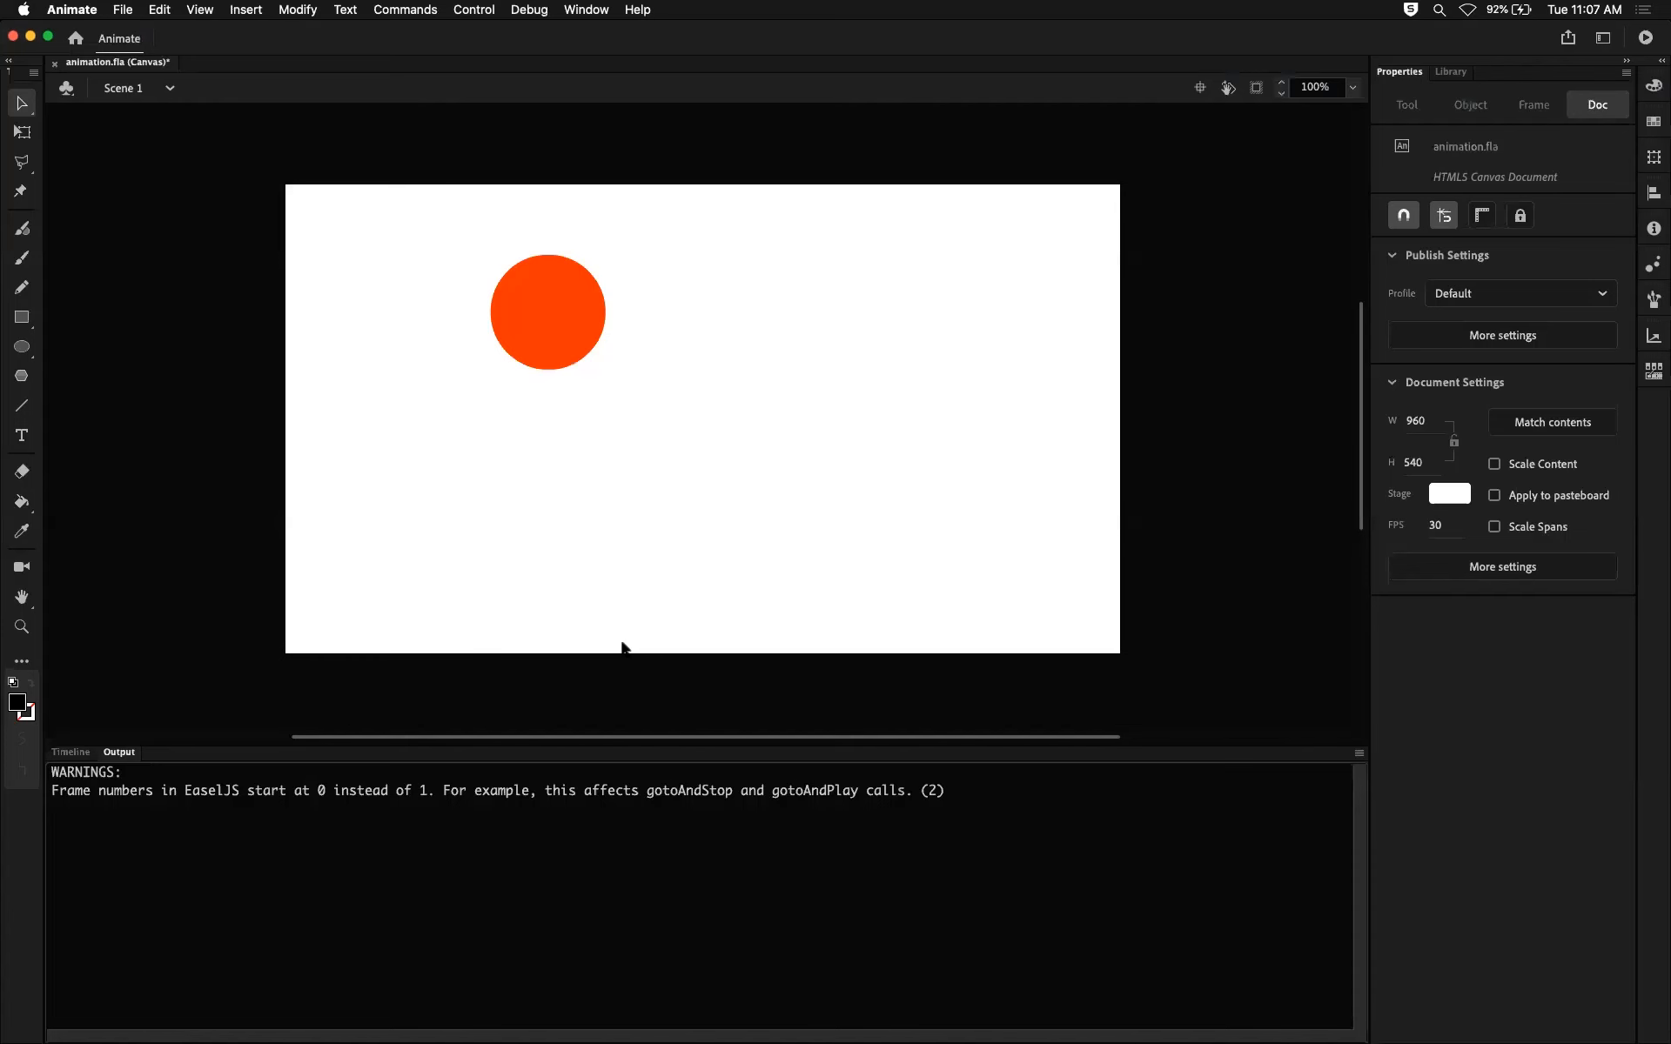
pyautogui.click(71, 752)
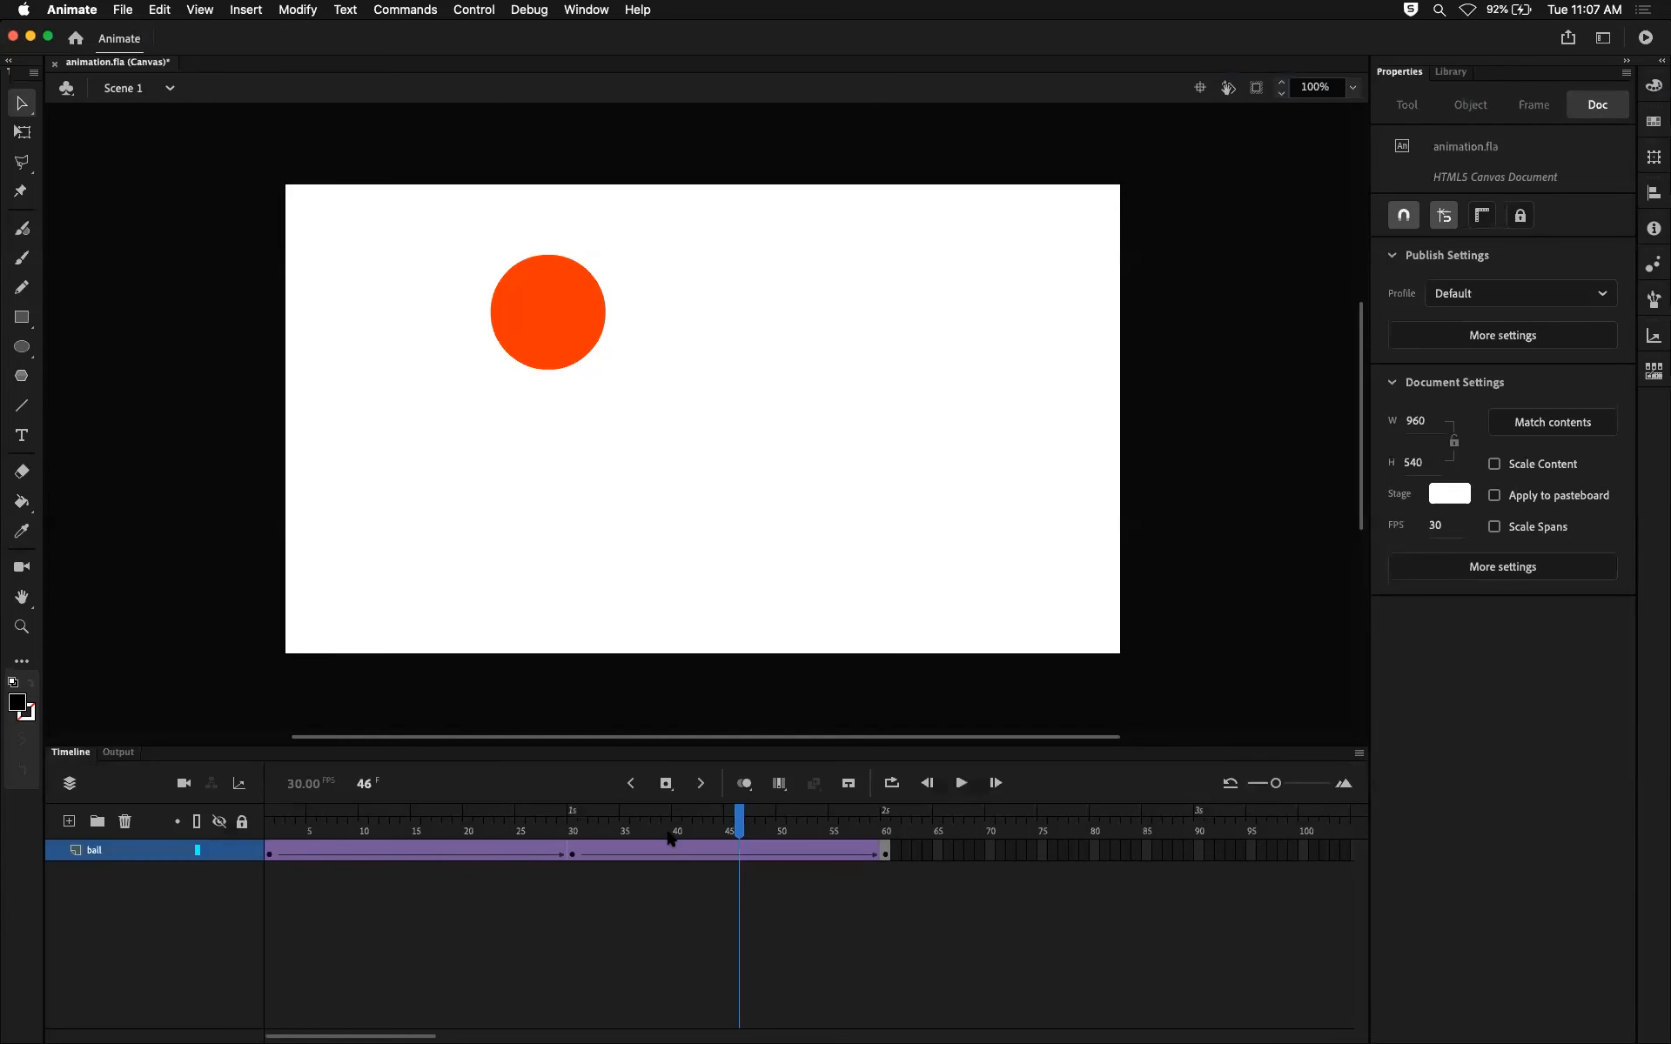
# Set the ease of both classic tweens on the ball layer to -100 and compare the motion in each.
pyautogui.click(762, 857)
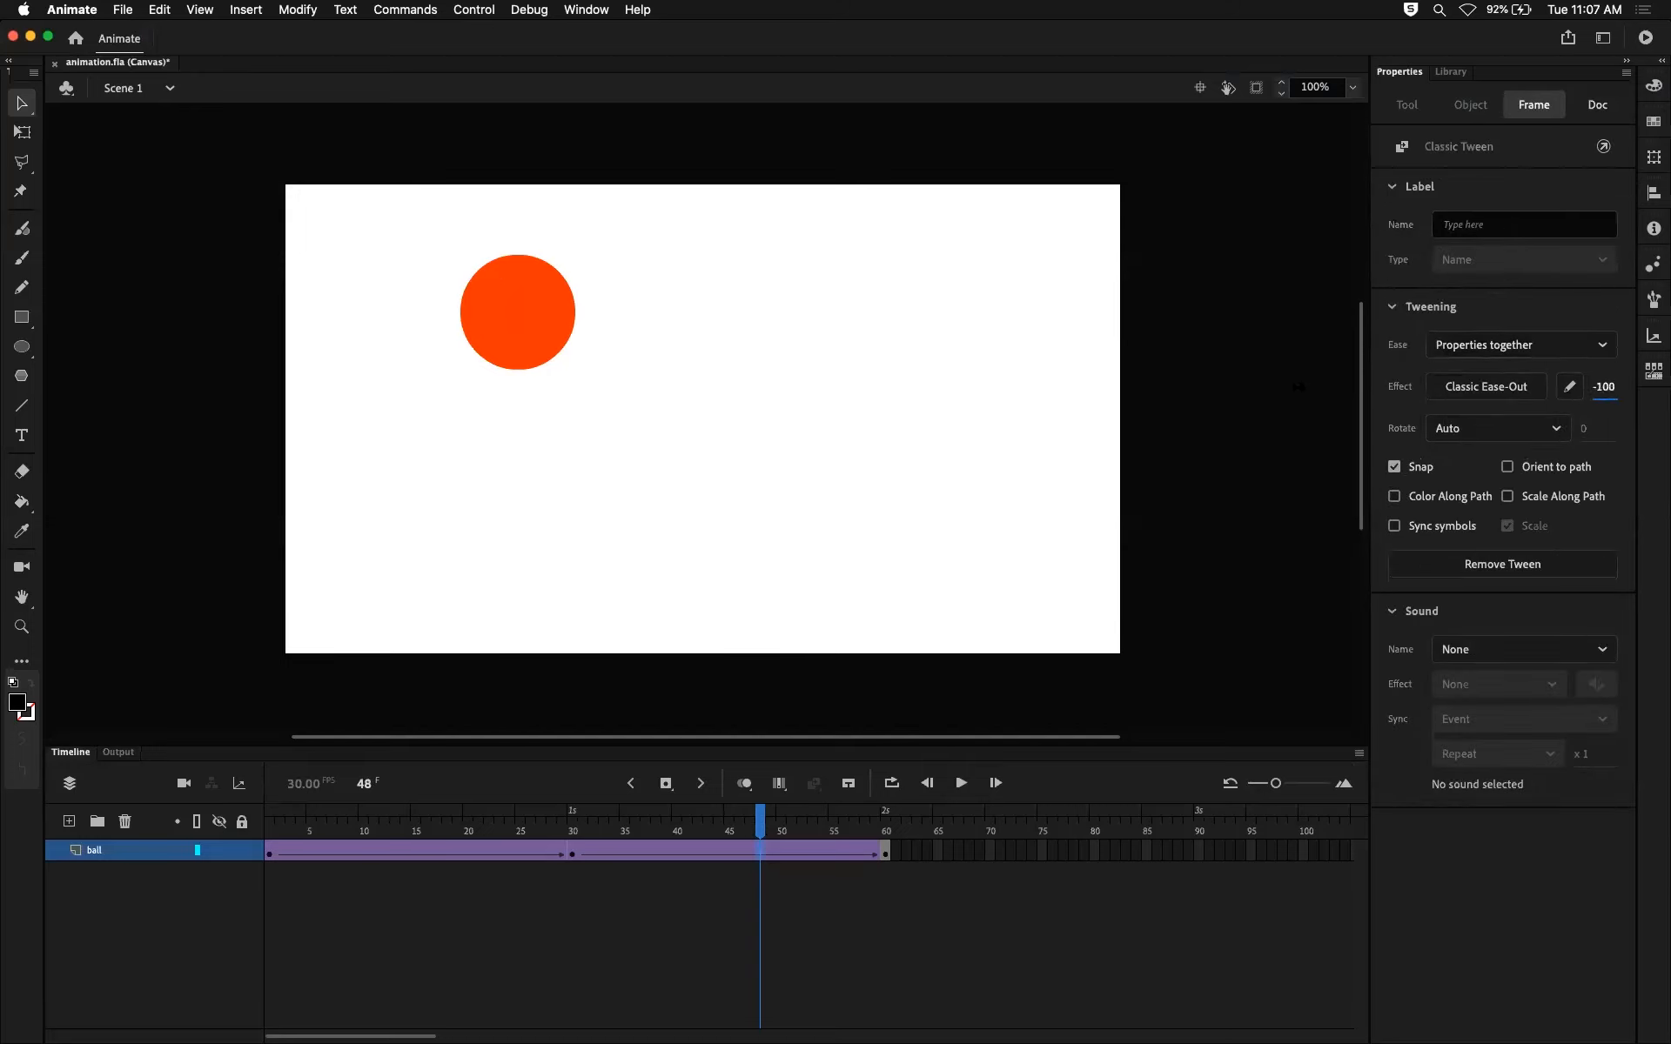
pyautogui.moveTo(1298, 387); pyautogui.dragTo(1297, 387)
pyautogui.click(414, 857)
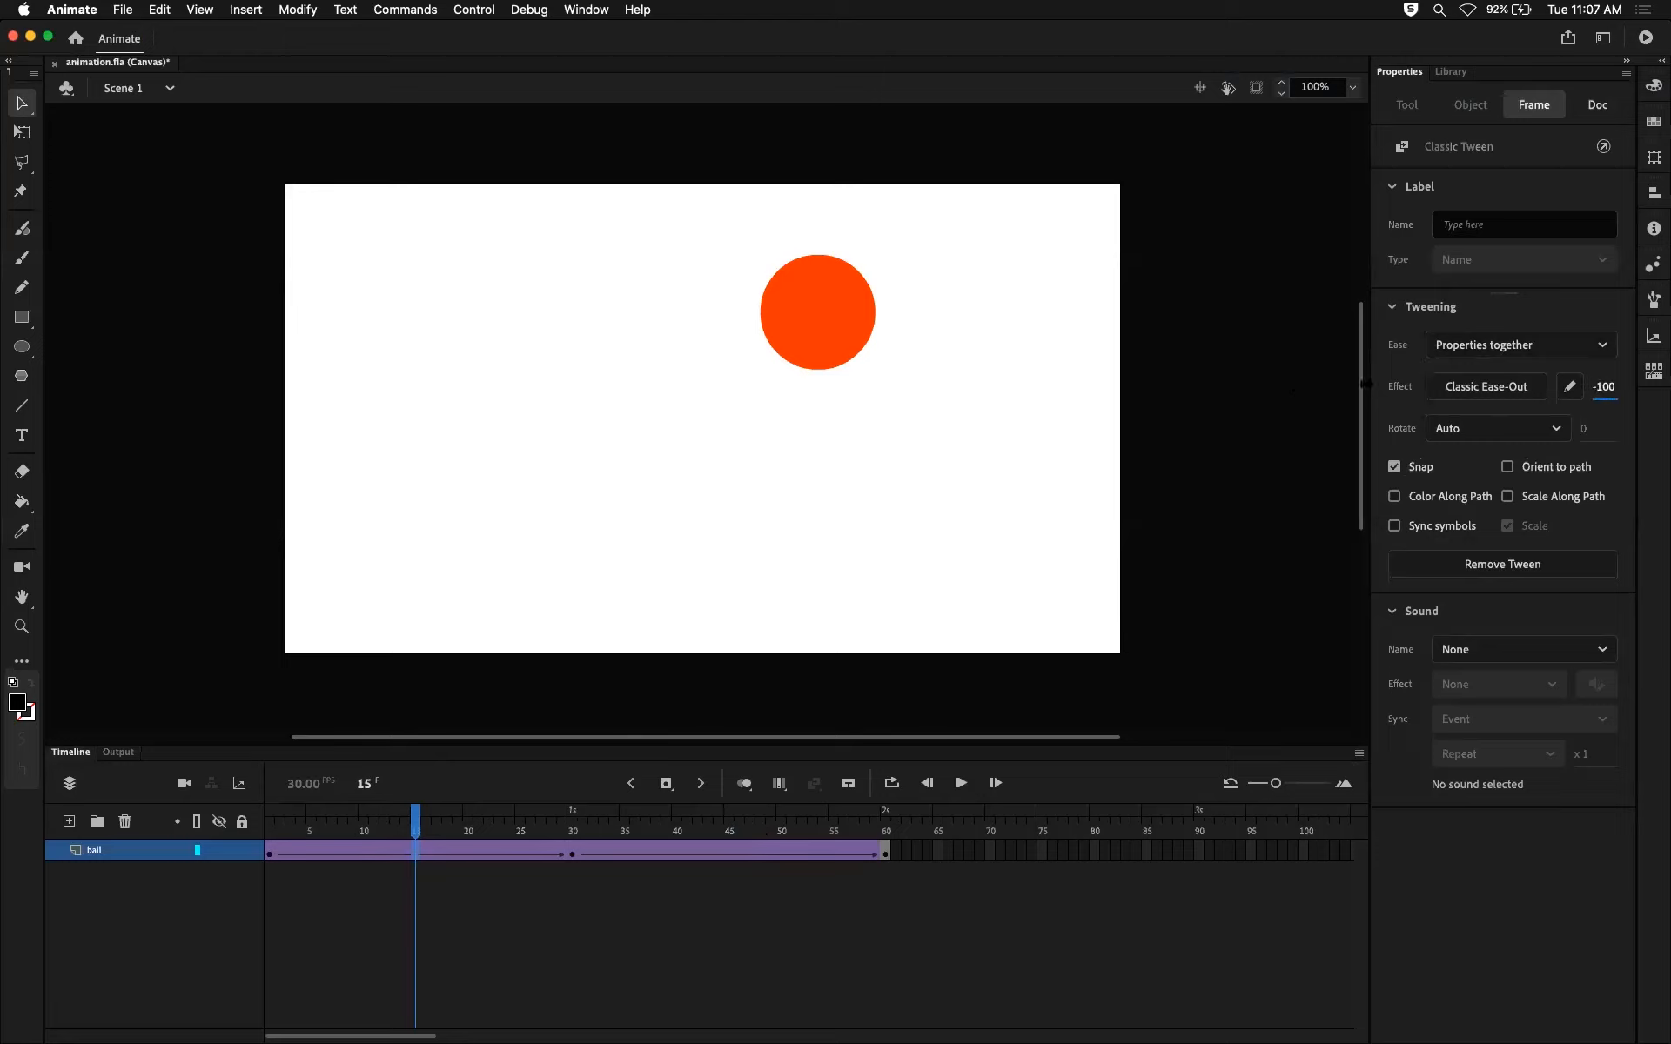
pyautogui.moveTo(1289, 386); pyautogui.dragTo(894, 481)
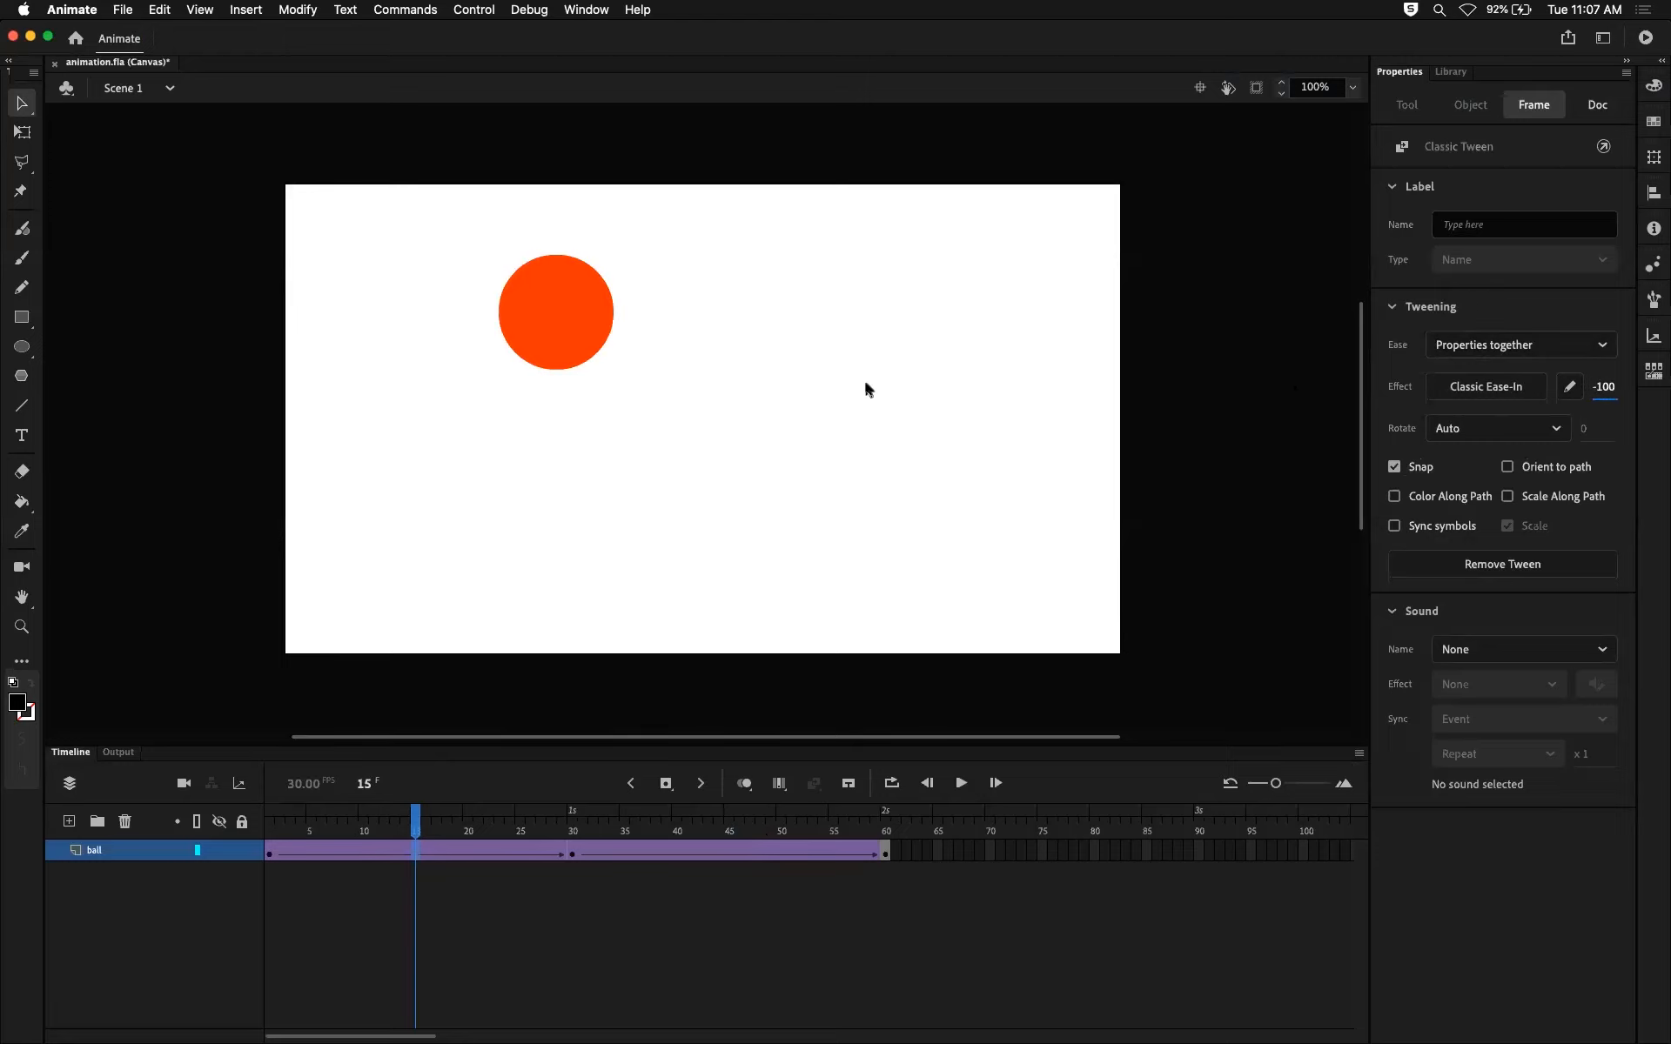
pyautogui.click(683, 857)
pyautogui.click(468, 860)
pyautogui.click(730, 850)
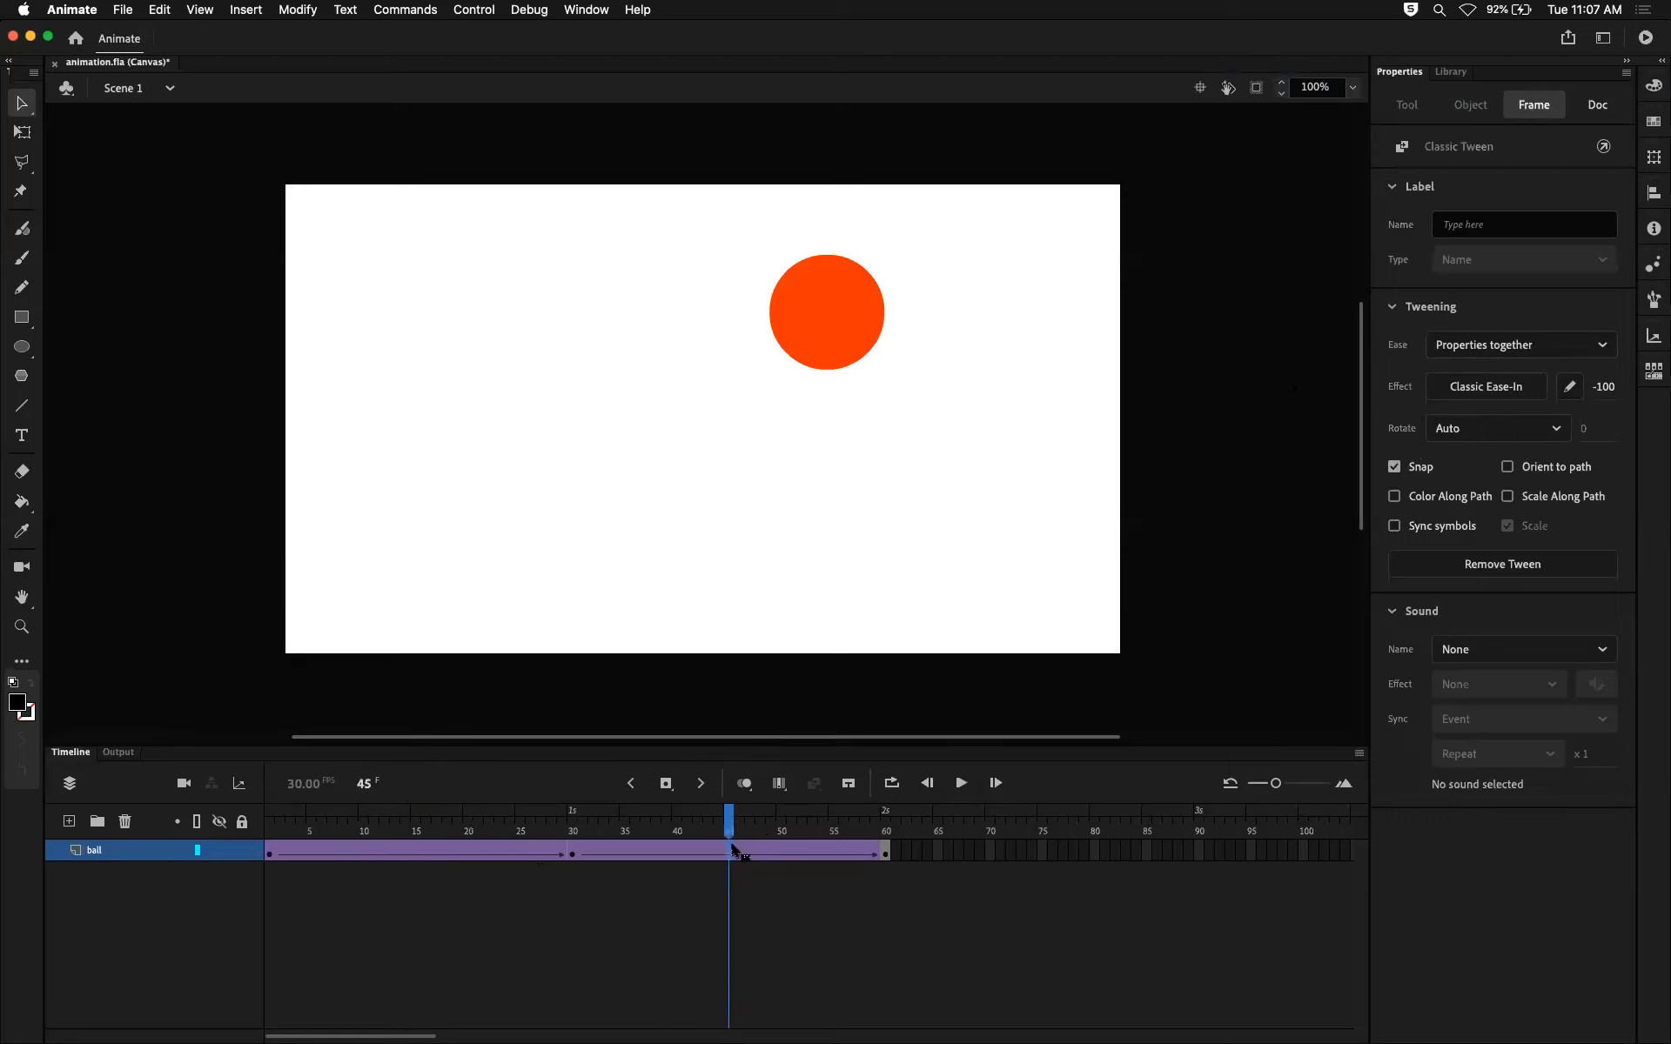
pyautogui.click(501, 850)
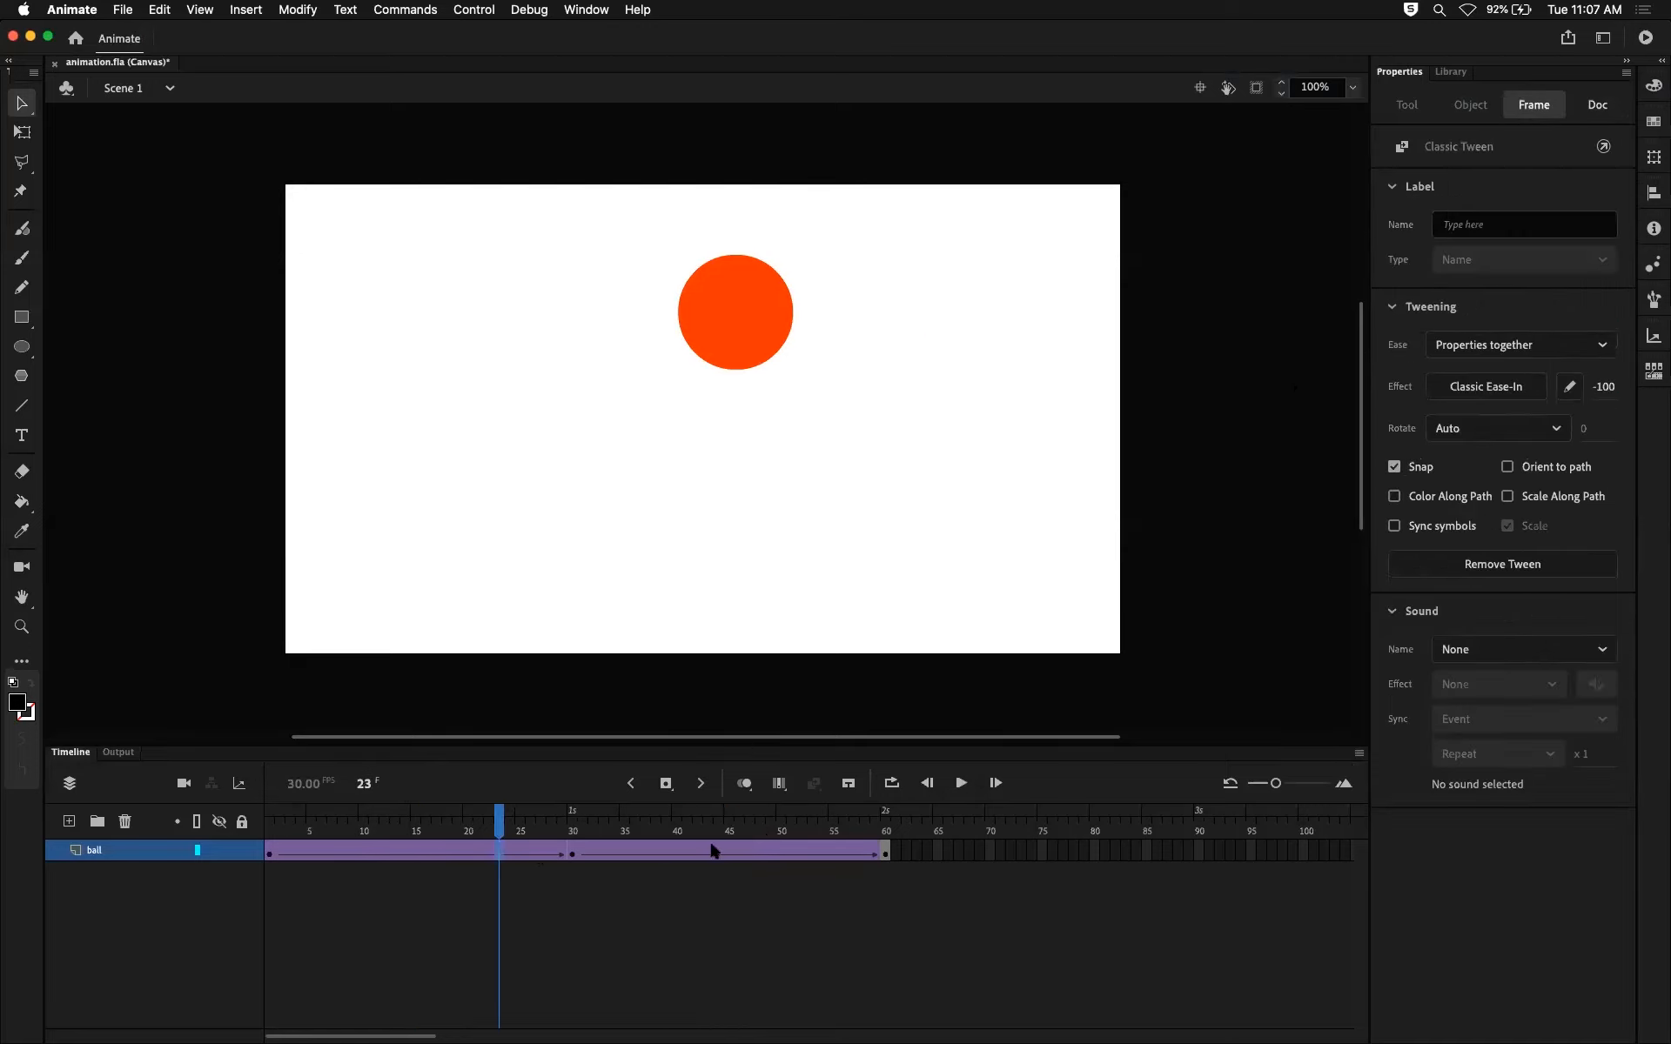
pyautogui.click(711, 851)
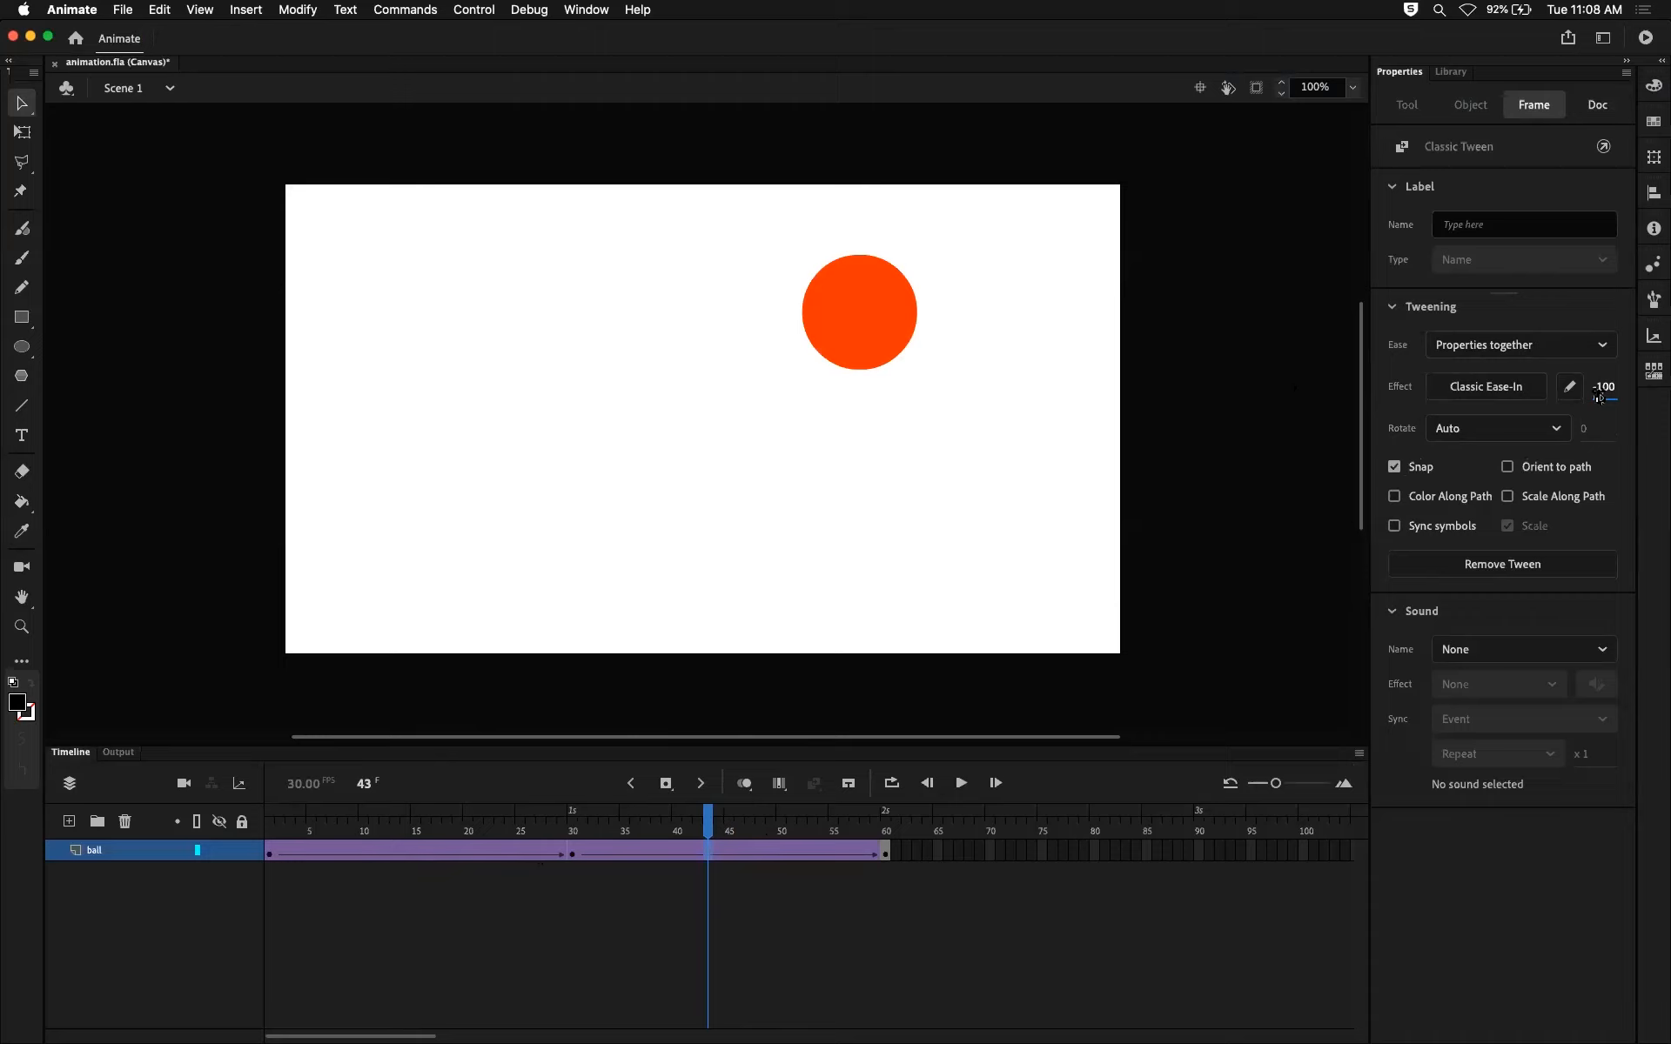
pyautogui.click(1162, 380)
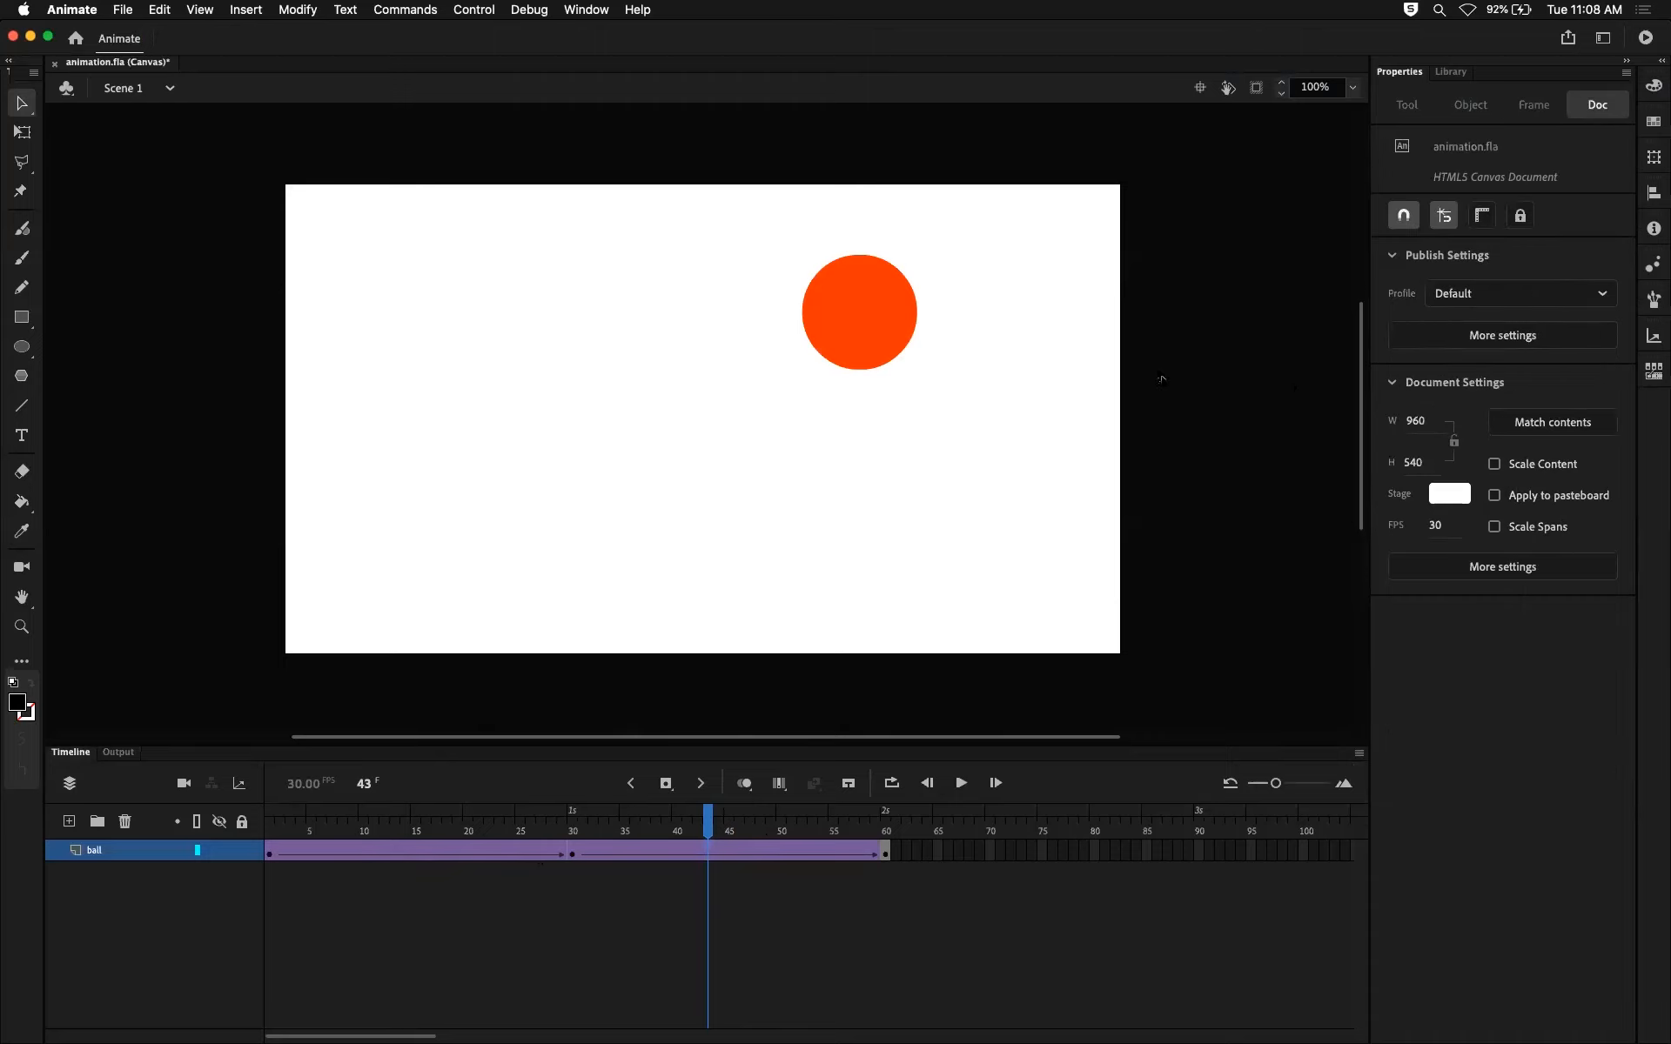
# Test the ease-in version of the animation in Chrome, close the preview and return to Animate's timeline.
pyautogui.press('super+Return')
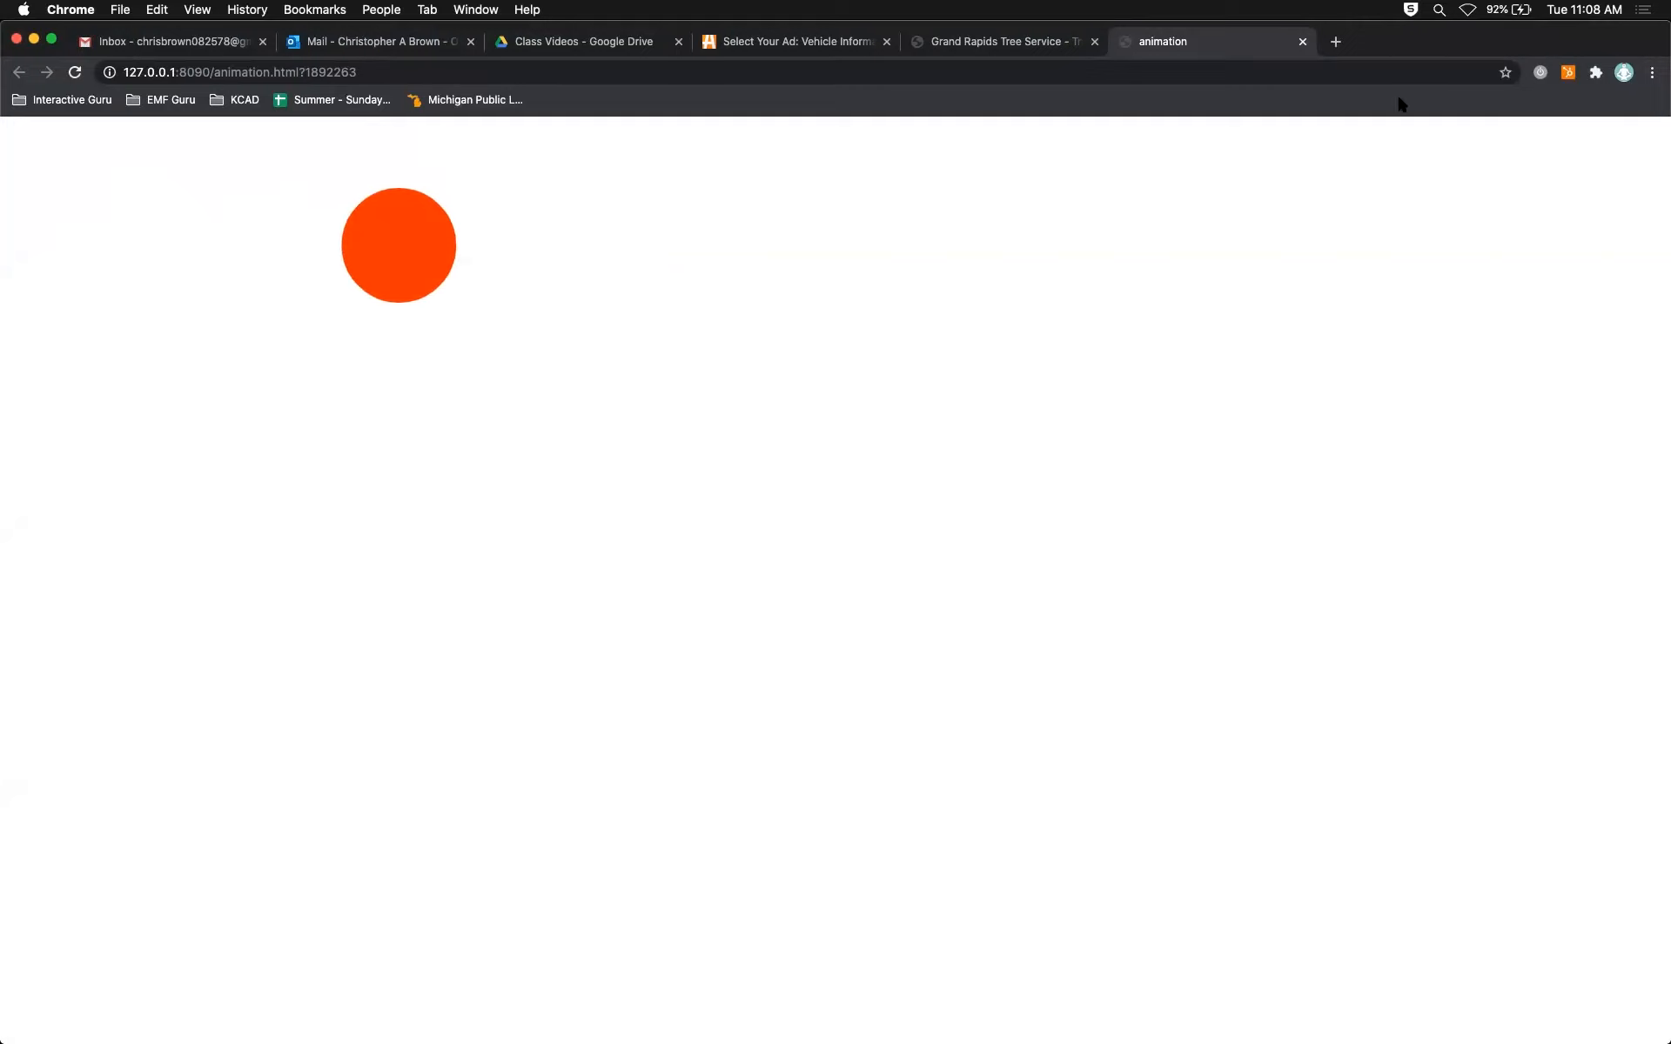
pyautogui.click(1303, 42)
pyautogui.press('super+Tab')
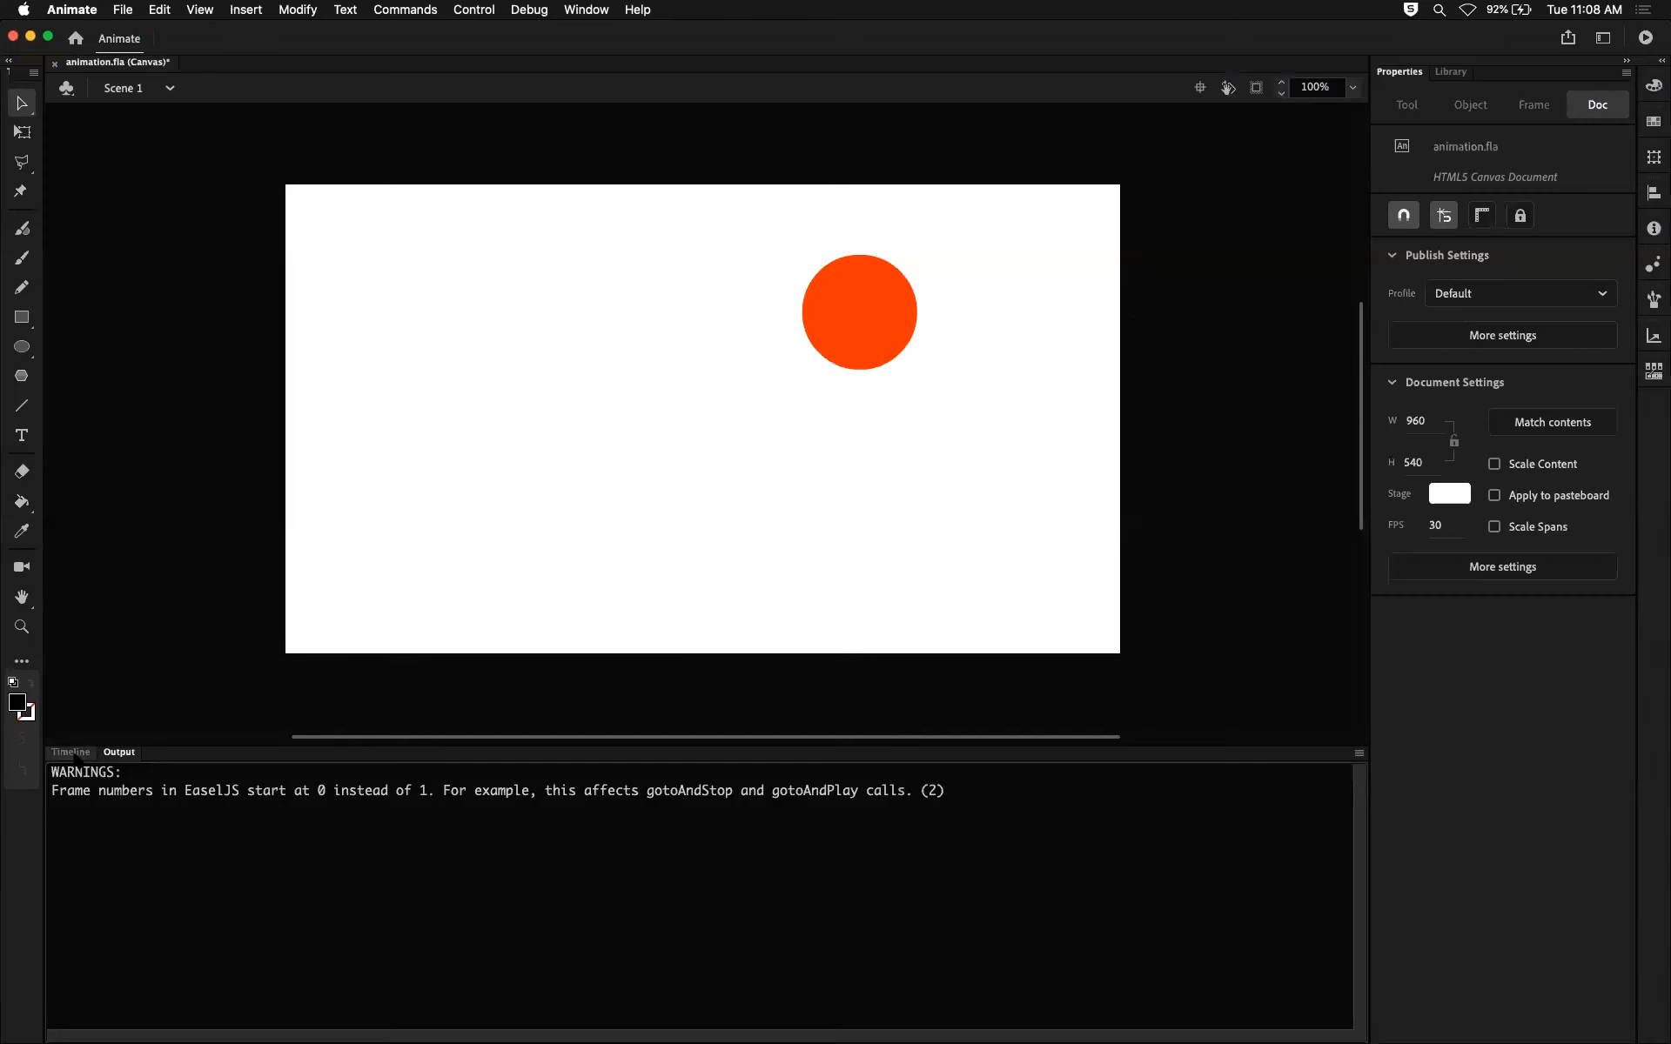
pyautogui.click(71, 753)
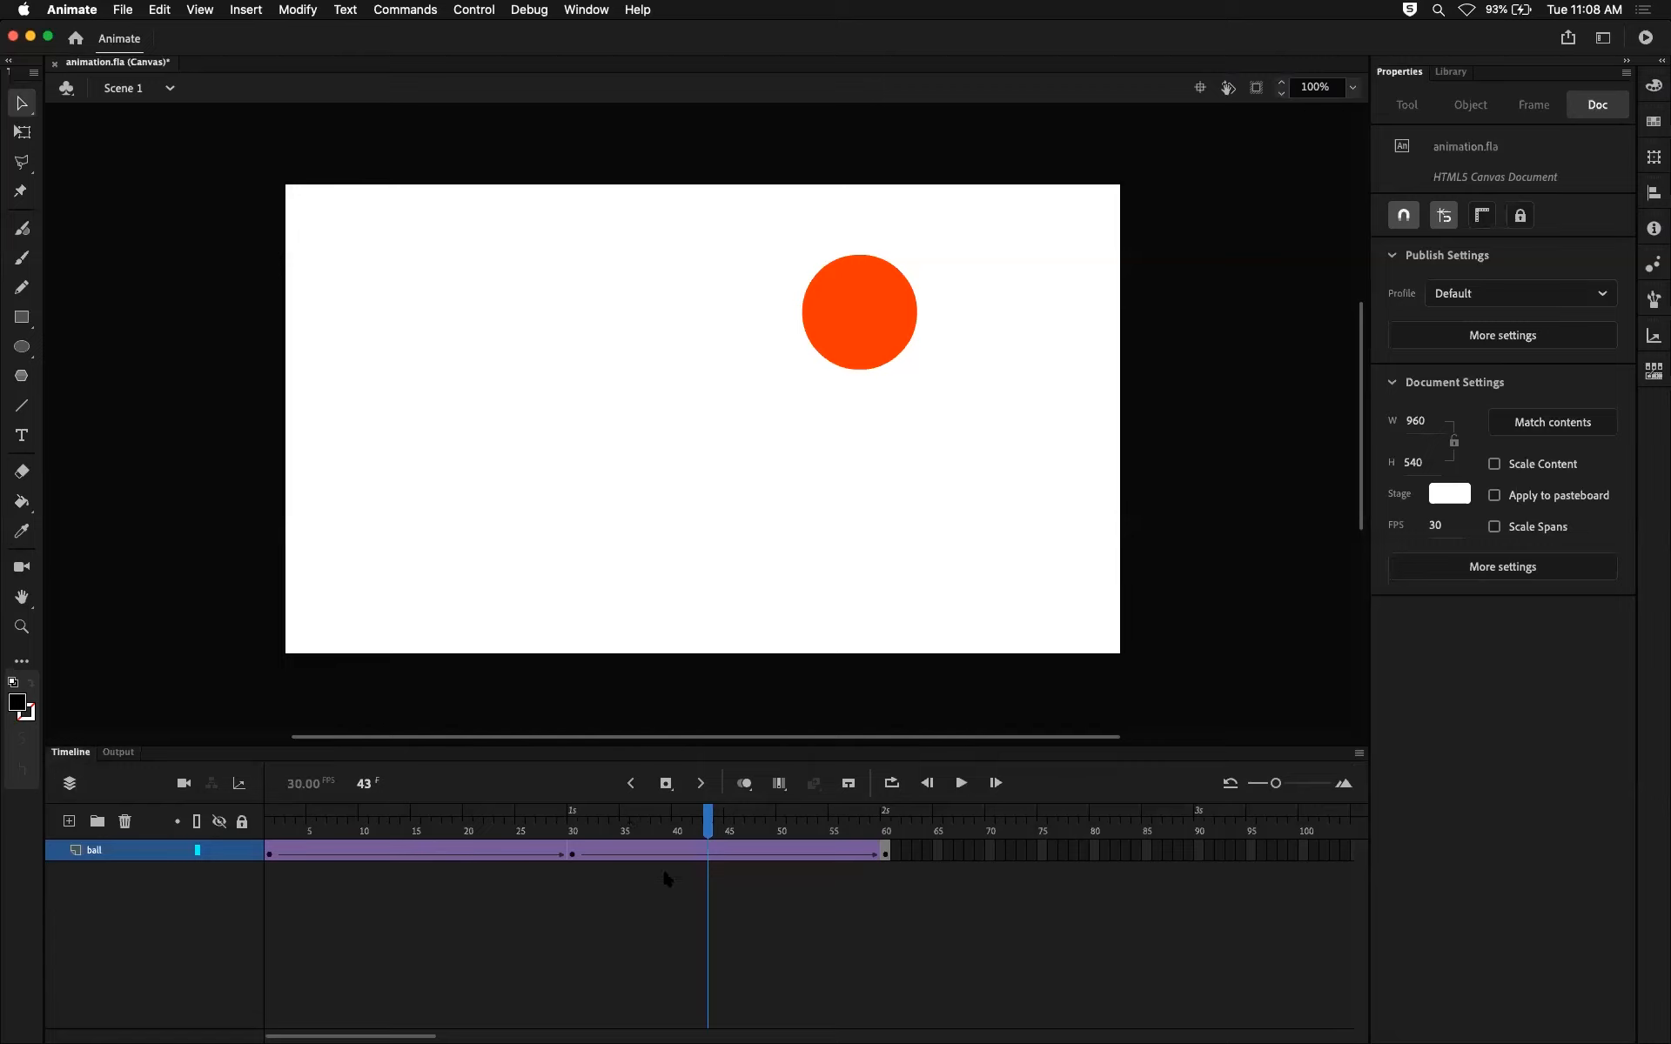
# Set the ease of the classic tween between frames 1 and 30 back to 100.
pyautogui.moveTo(591, 834); pyautogui.dragTo(439, 848)
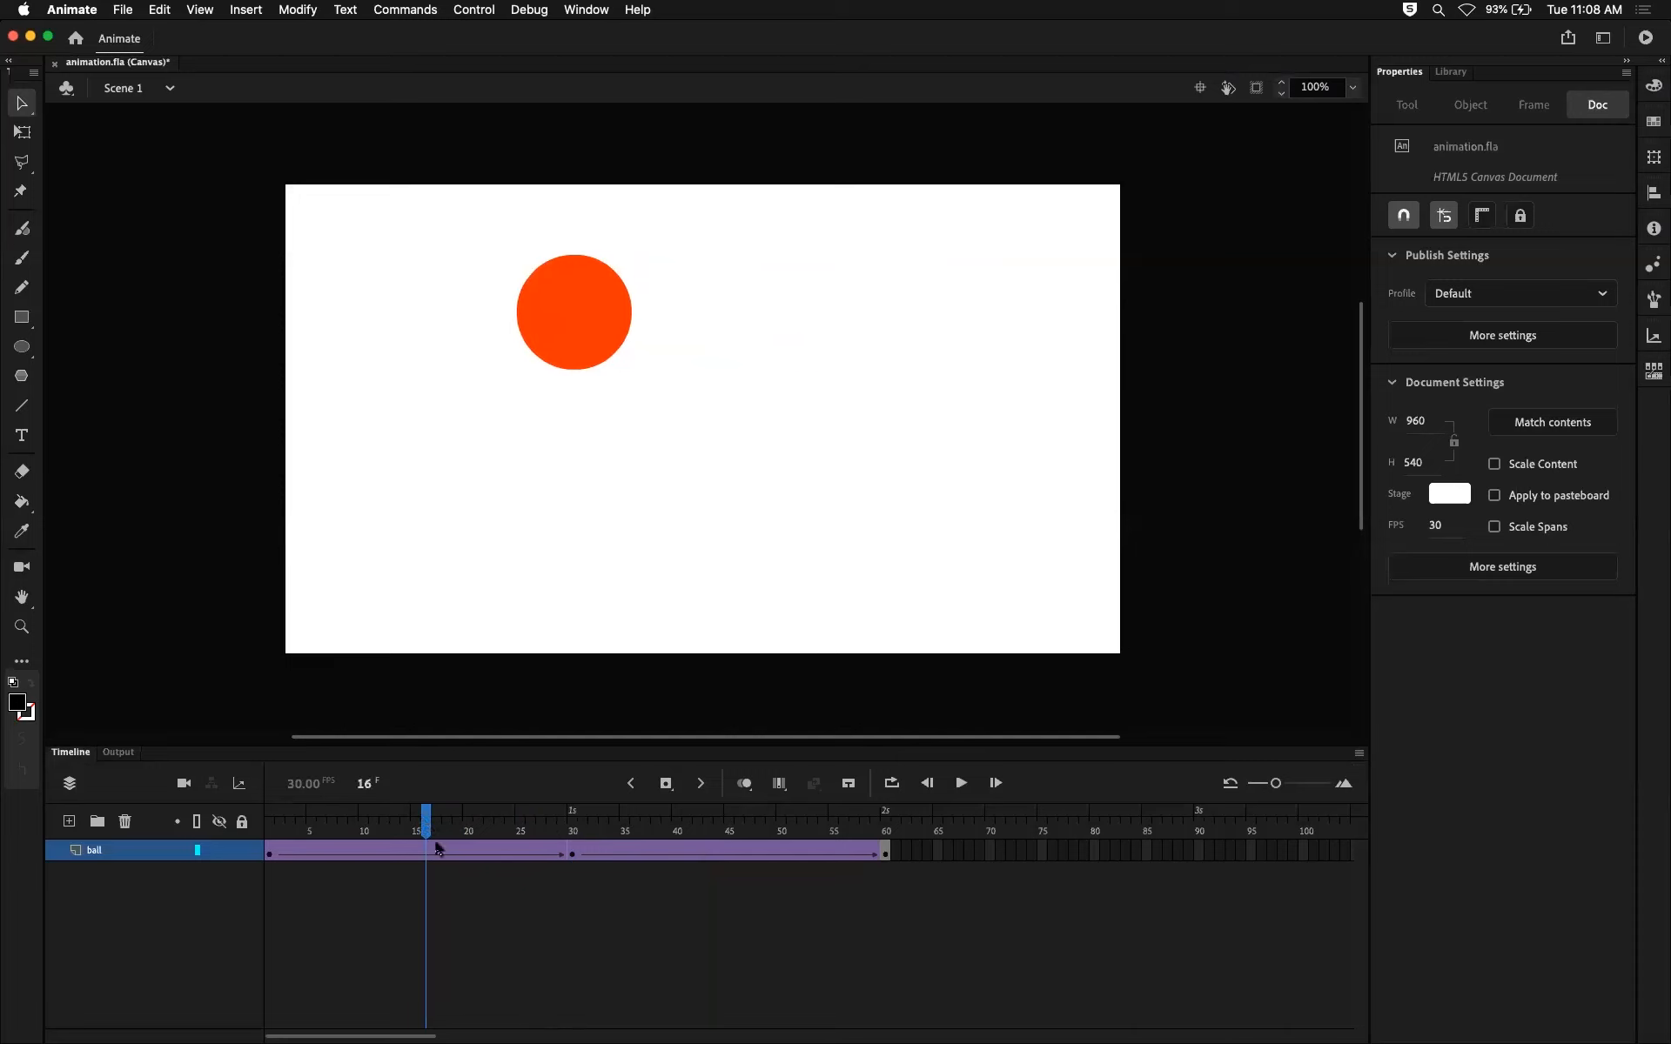
pyautogui.click(436, 852)
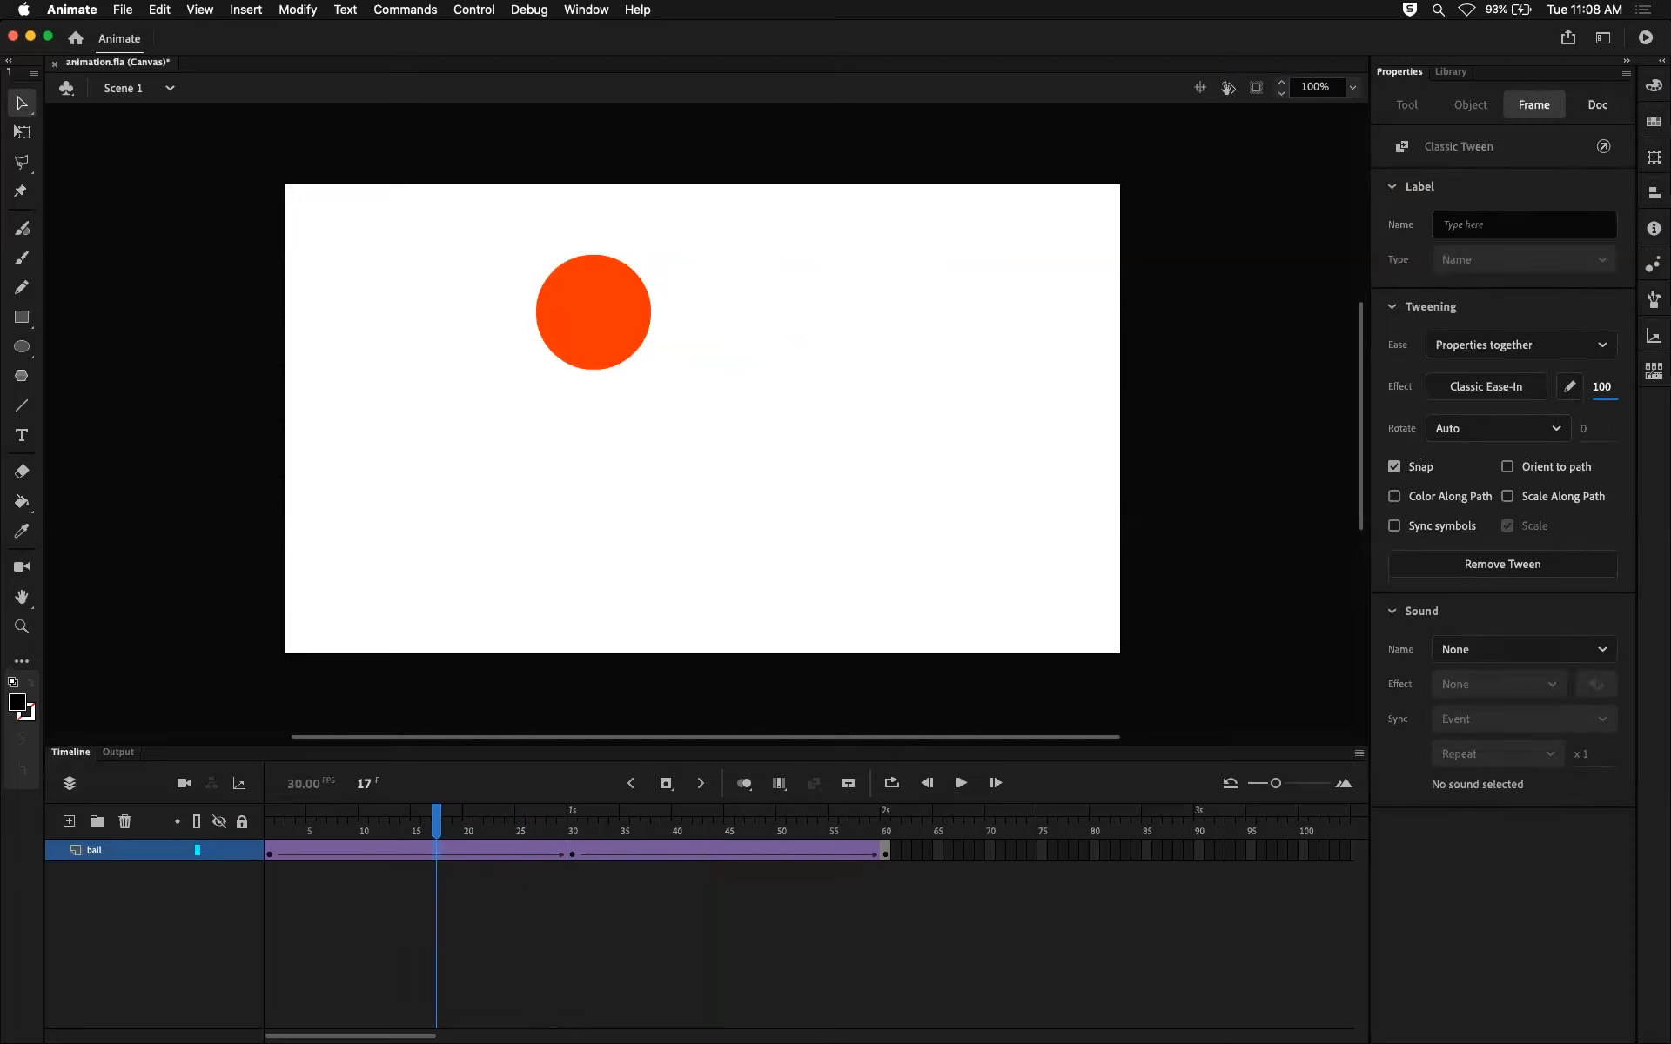
pyautogui.press('Return')
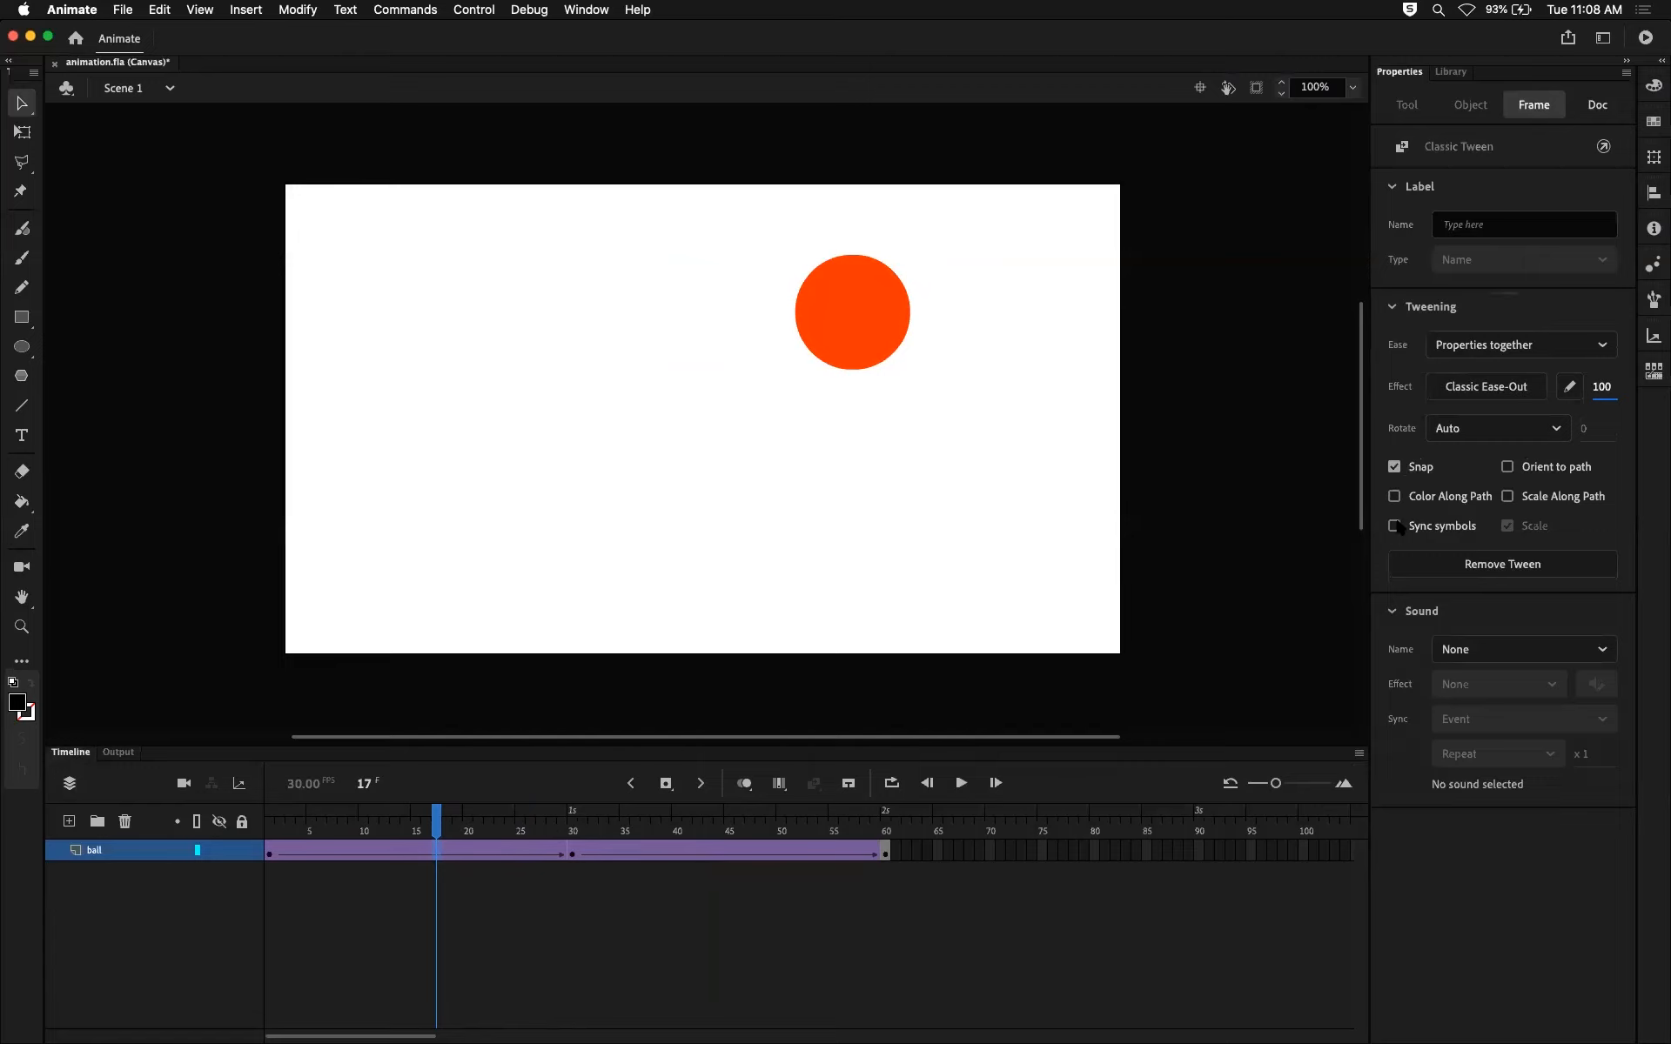
# Check the ease settings of both classic tweens and test the animation in Chrome.
pyautogui.click(415, 849)
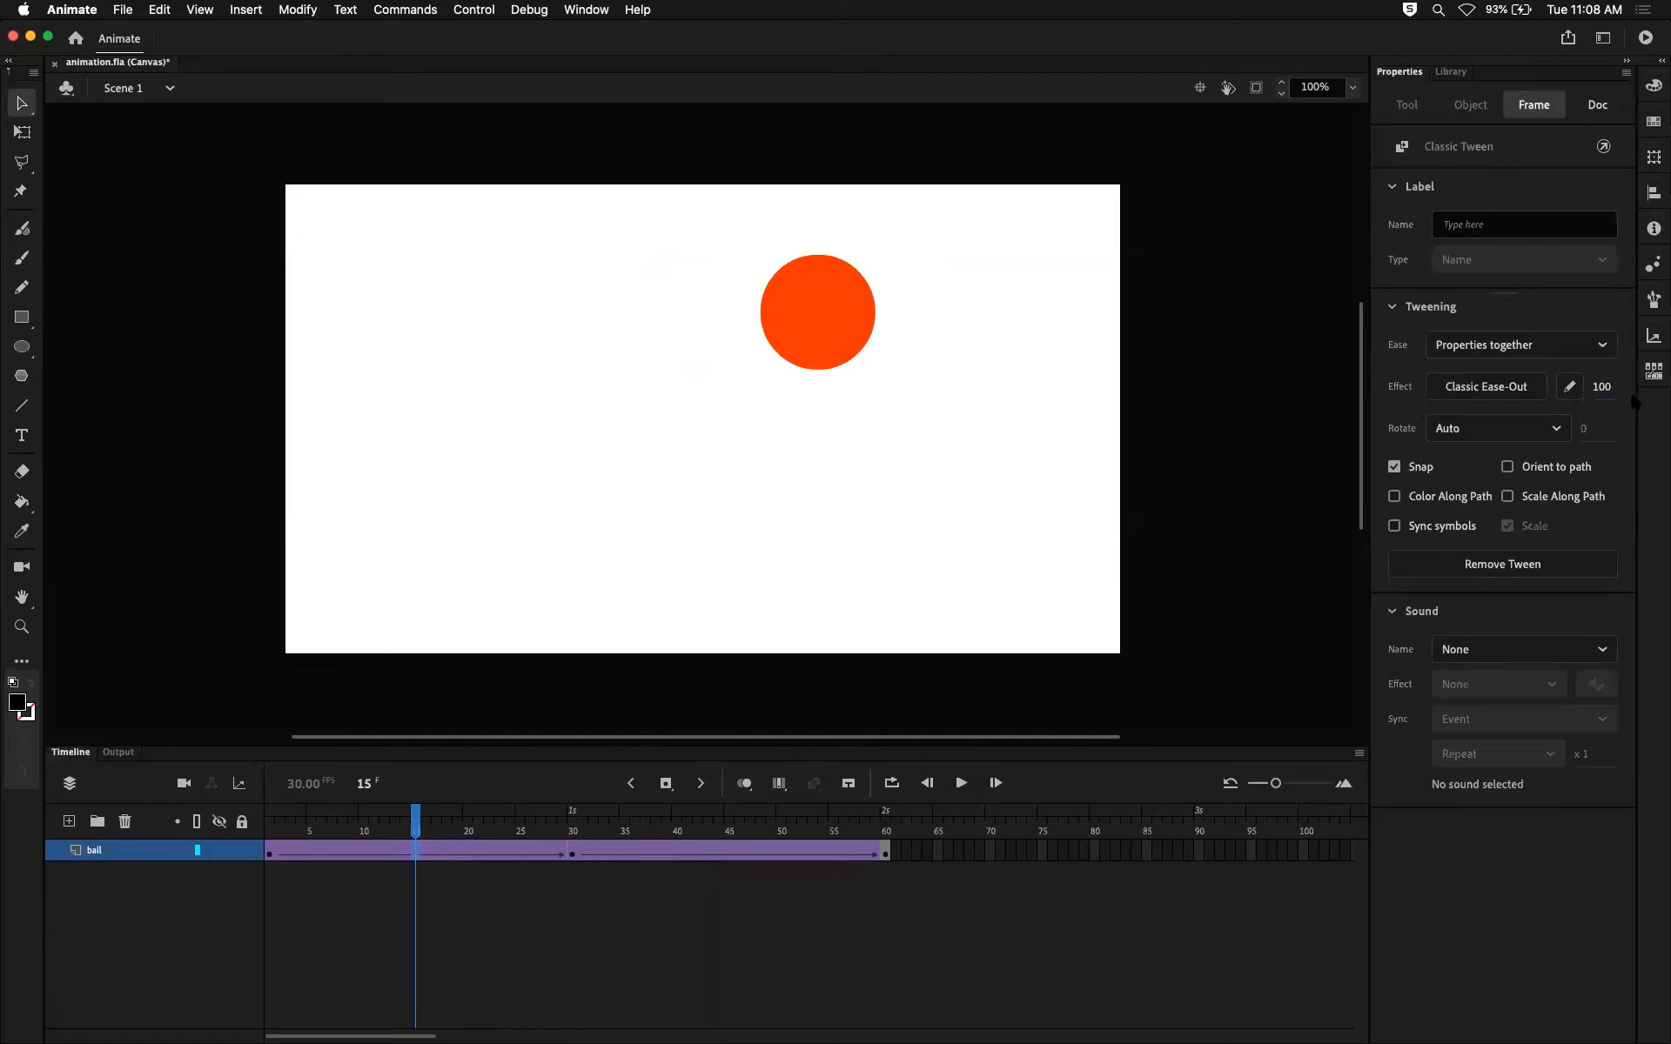
pyautogui.click(810, 851)
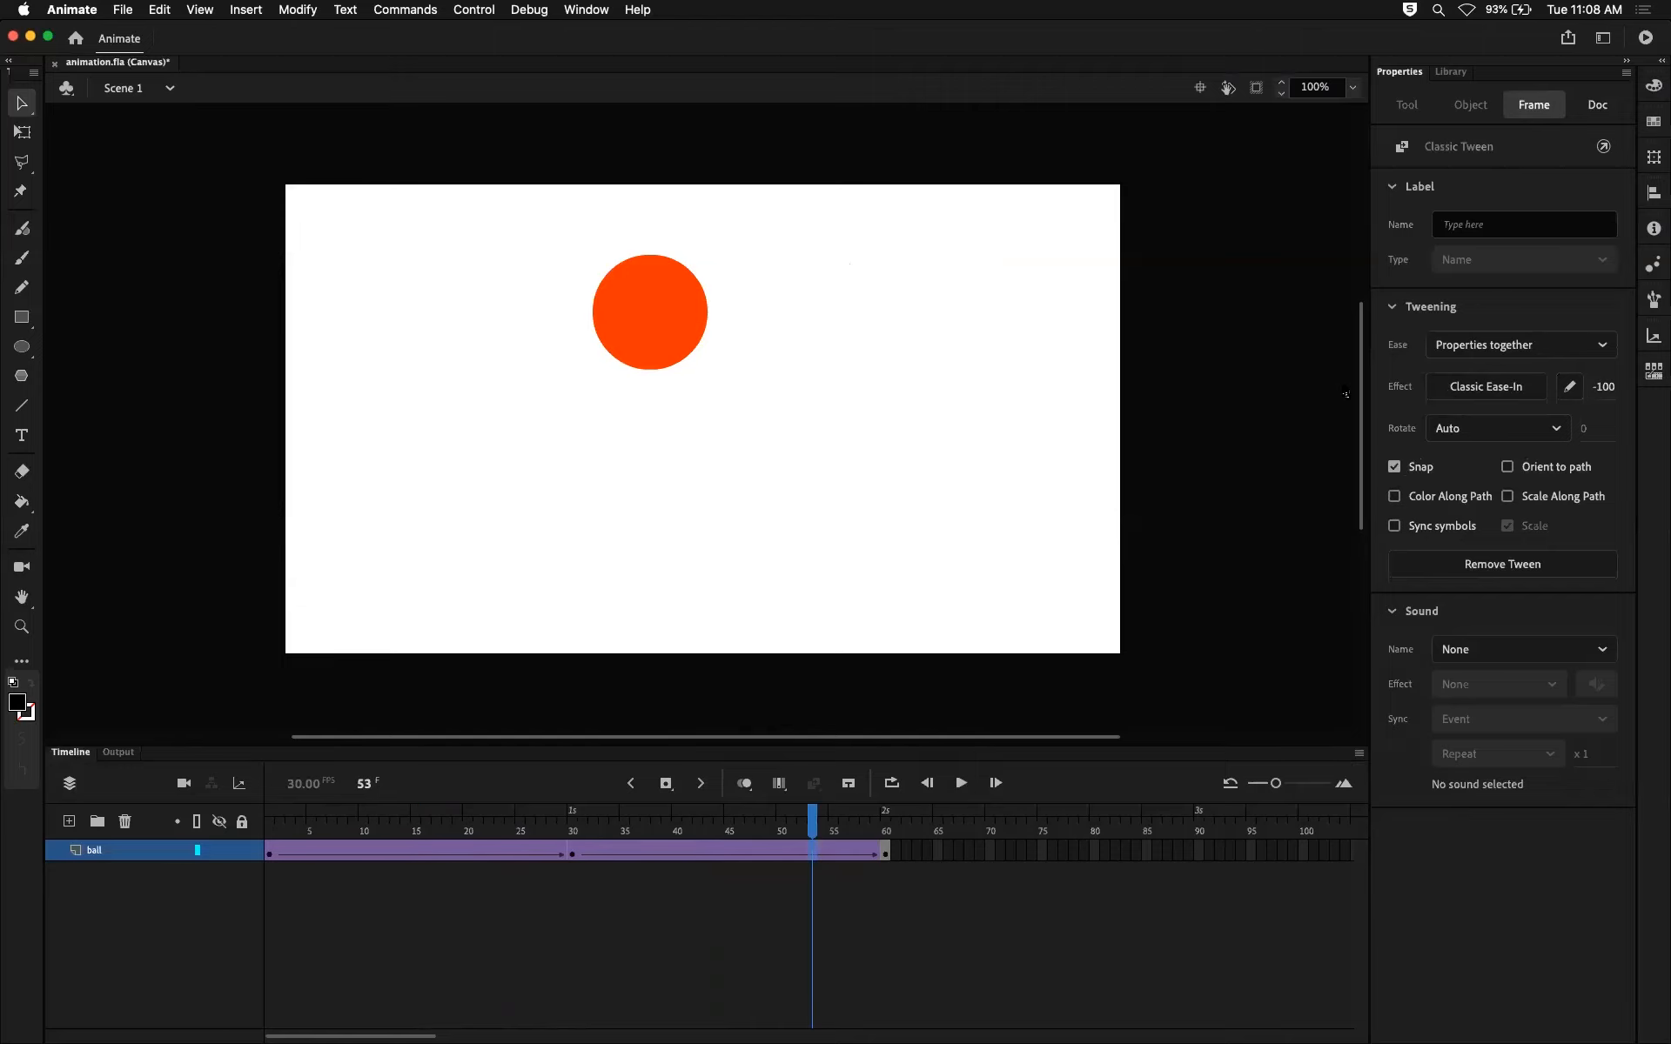
pyautogui.press('super+Return')
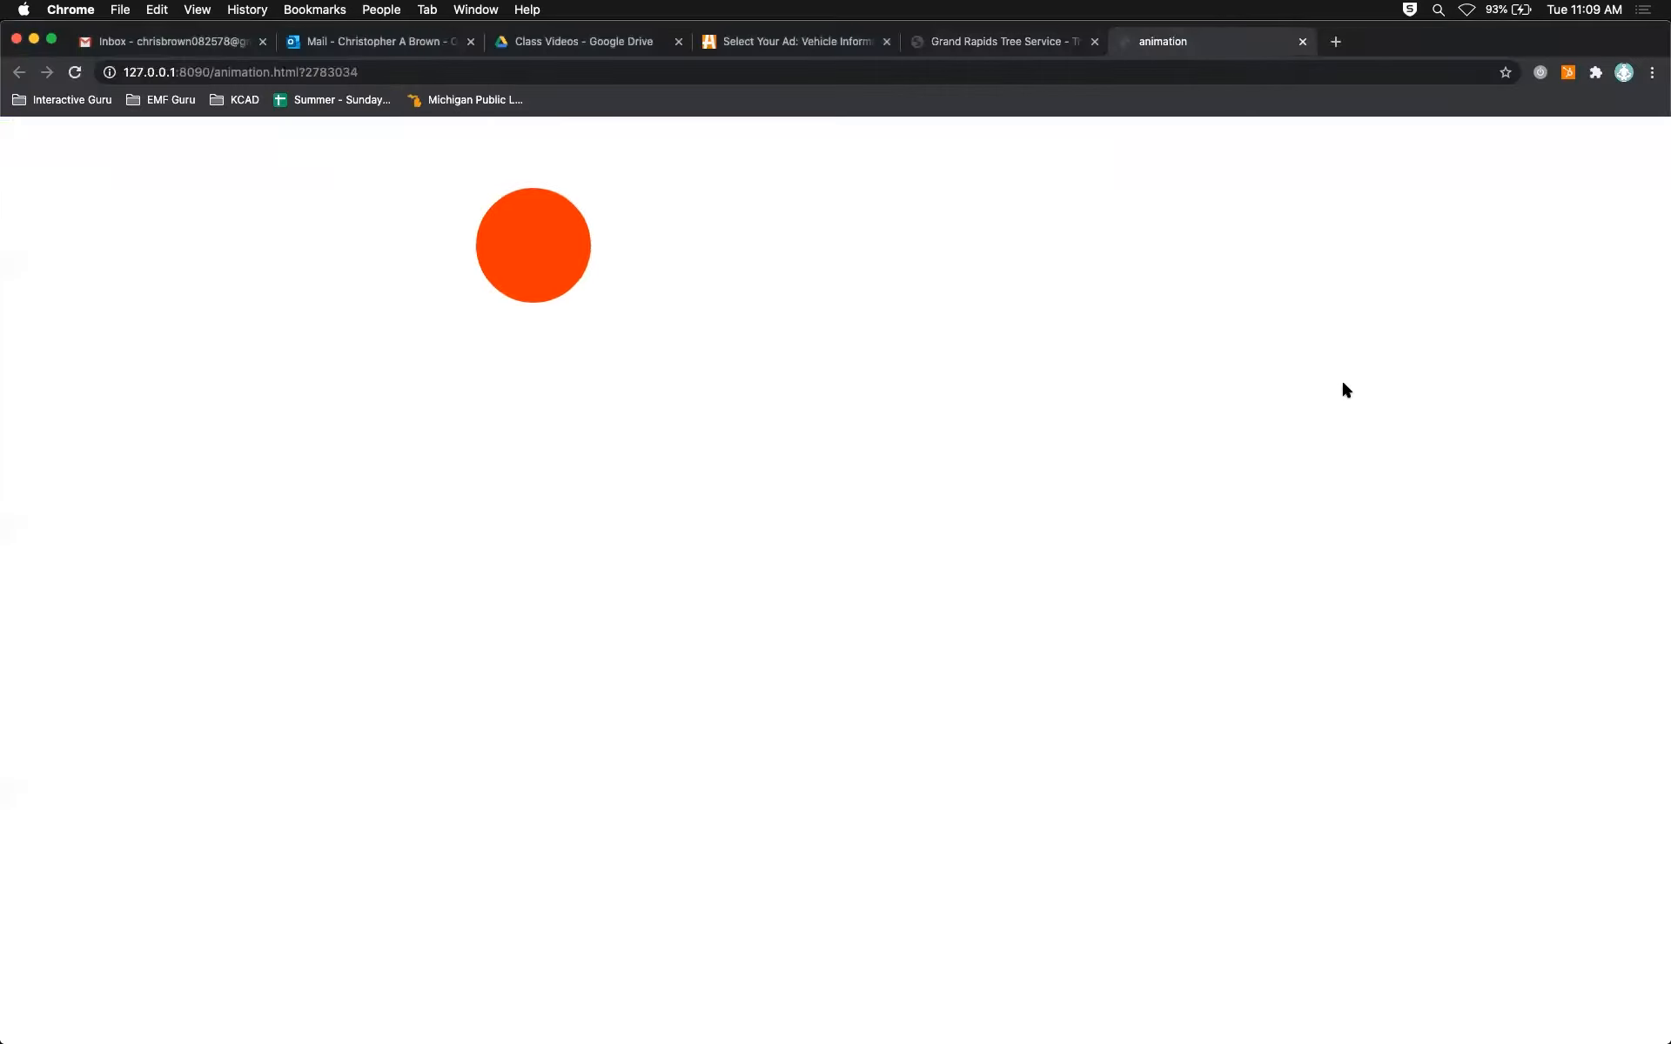